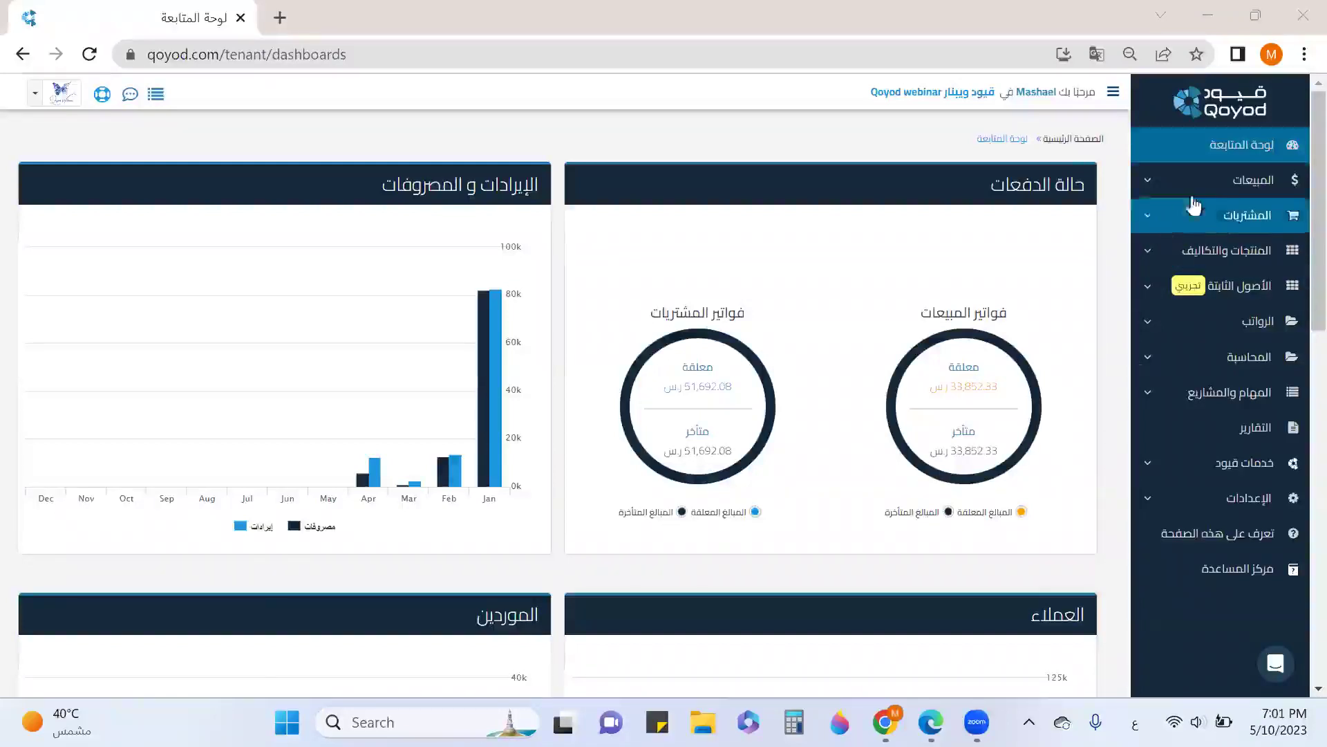
Expand the المشتريات (Purchases) section in the sidebar to show its vendor and bill pages
click(1231, 223)
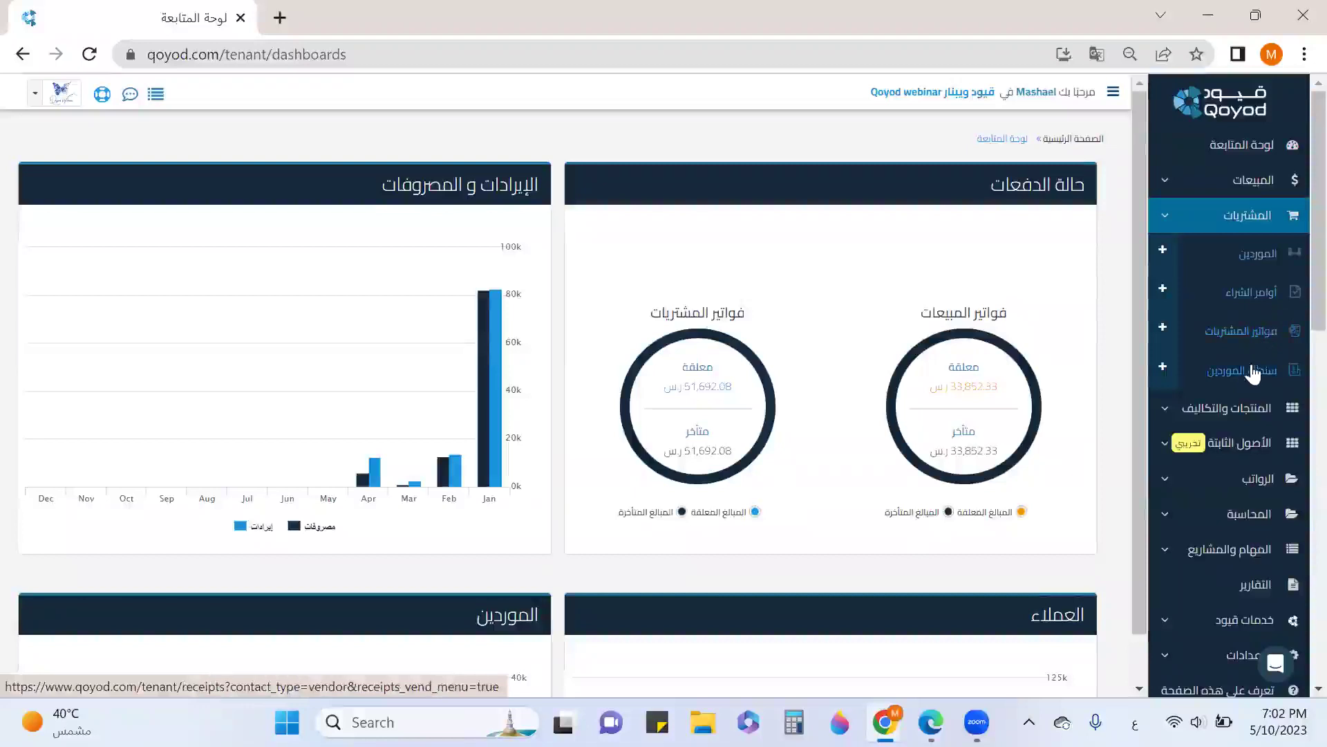
Open the vendors list and scroll through the vendors' balances and statuses
click(1264, 257)
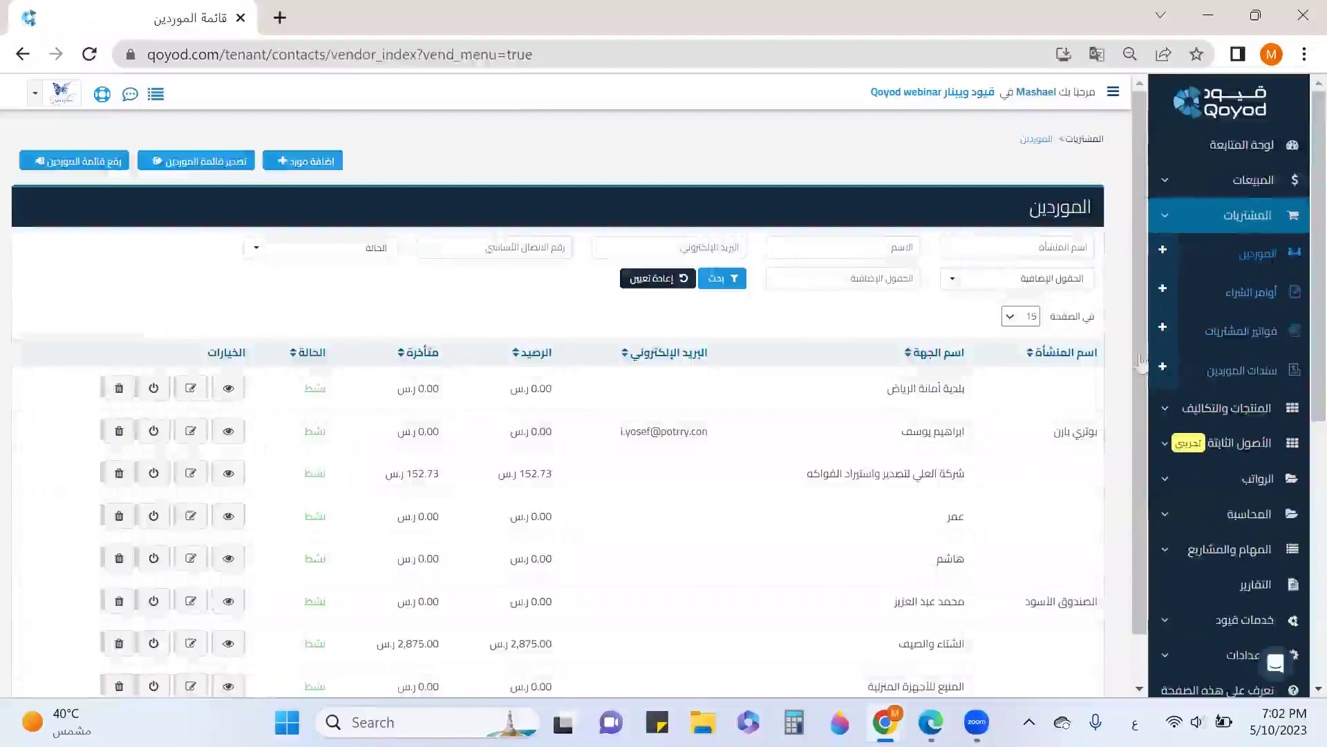
scroll(1048, 370, down, 1)
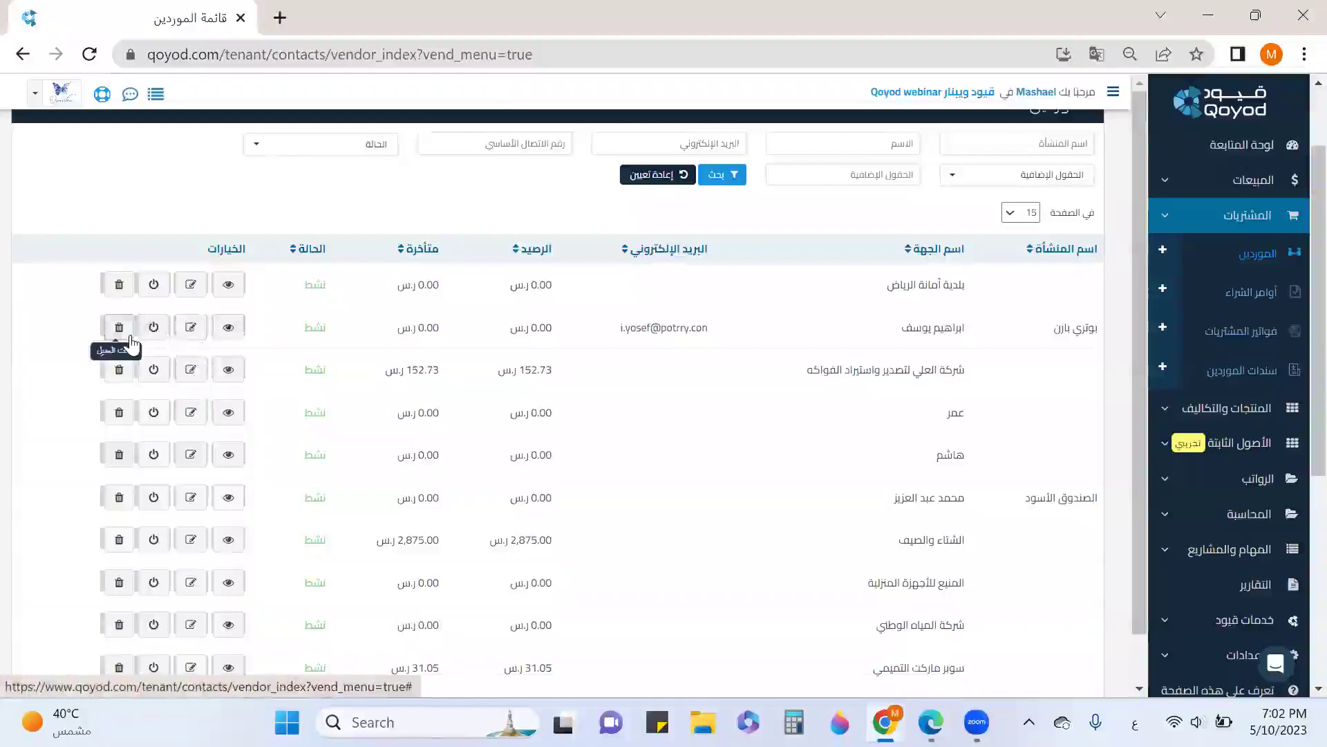
scroll(786, 421, up, 2)
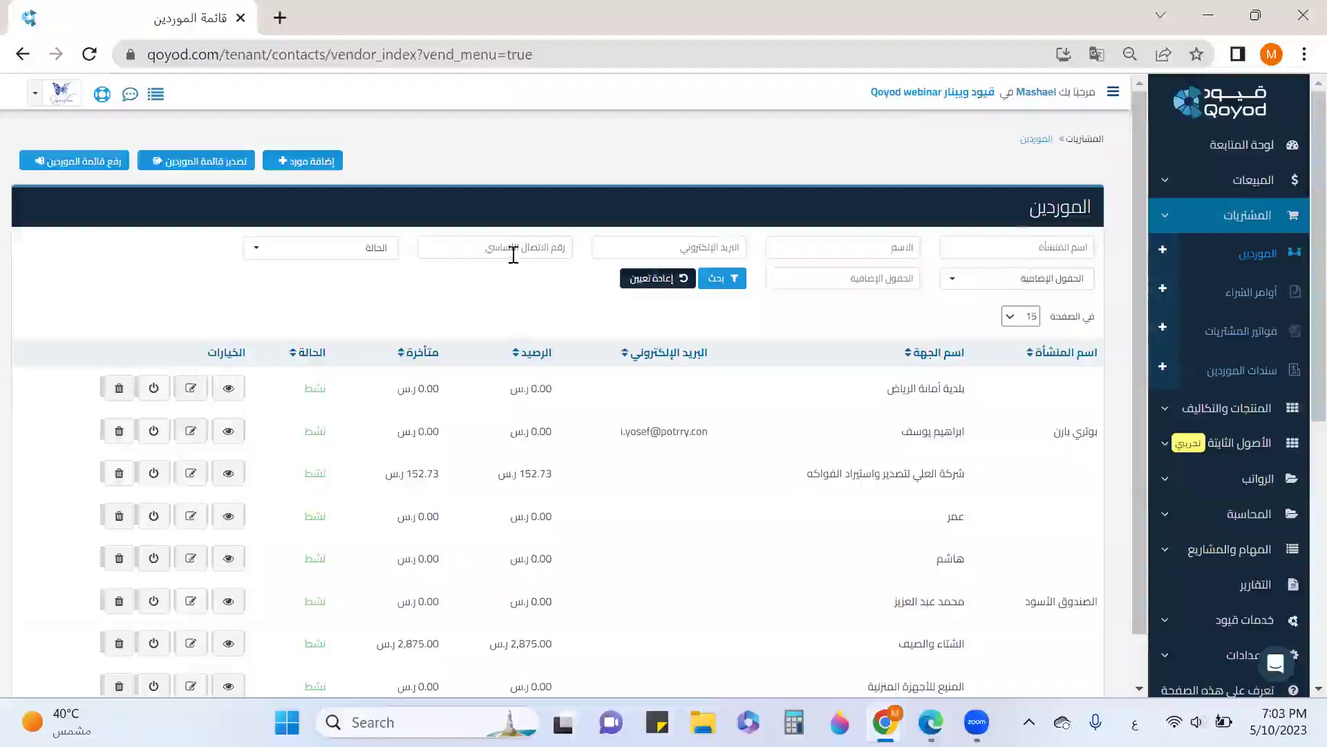
Check the status and extra-fields filter options, then start a new vendor
click(374, 256)
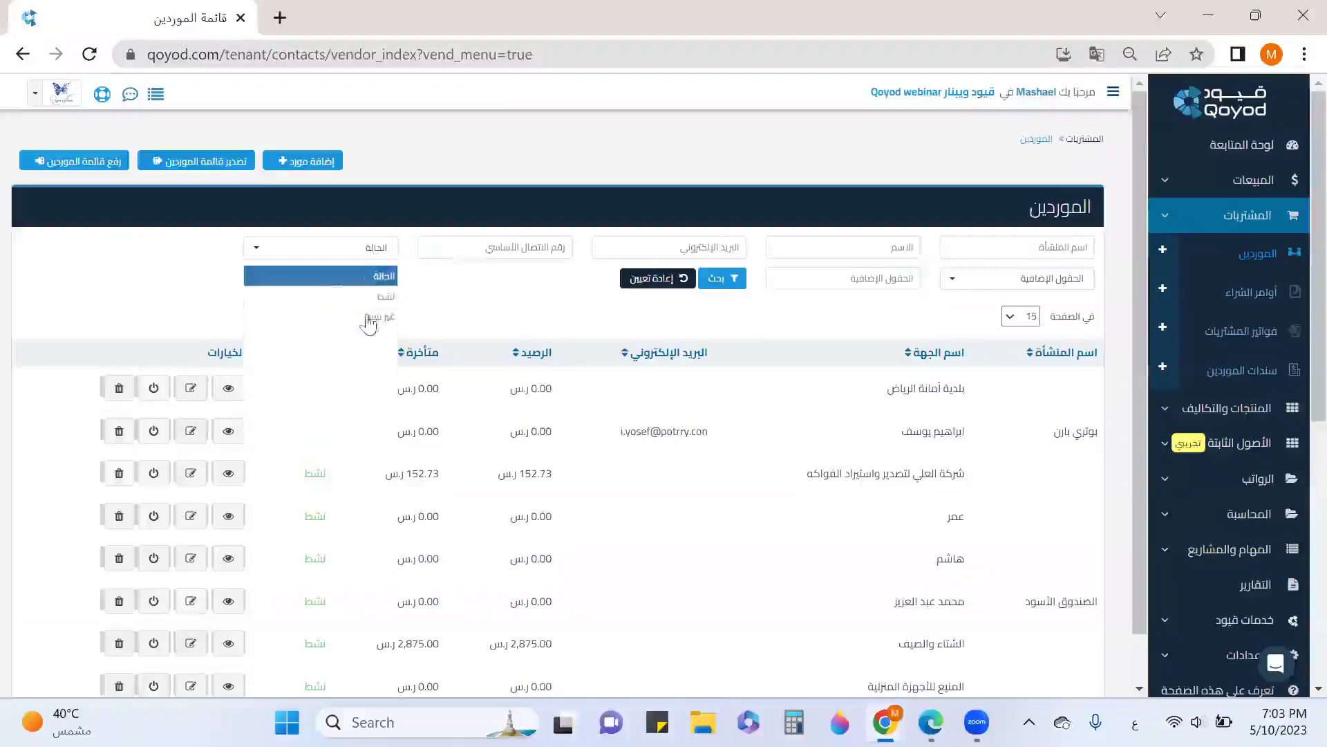
click(477, 308)
click(1019, 283)
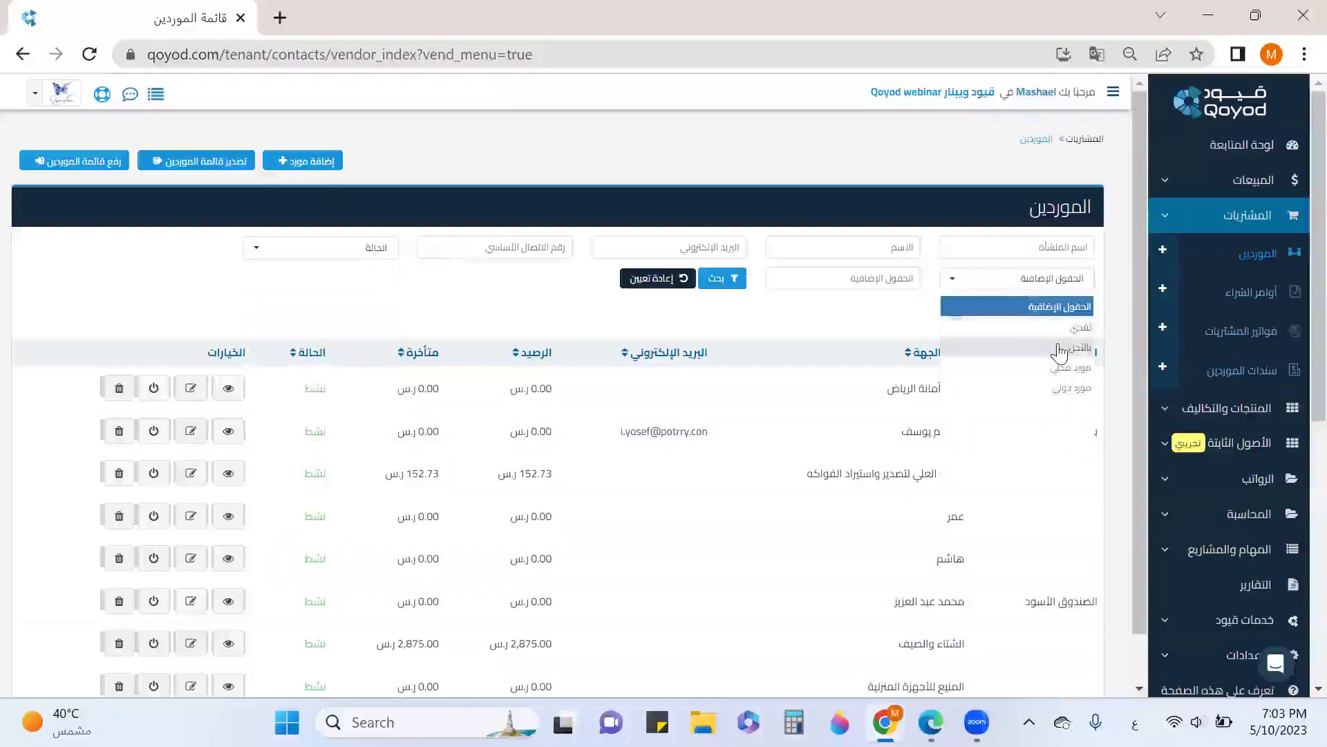
click(900, 328)
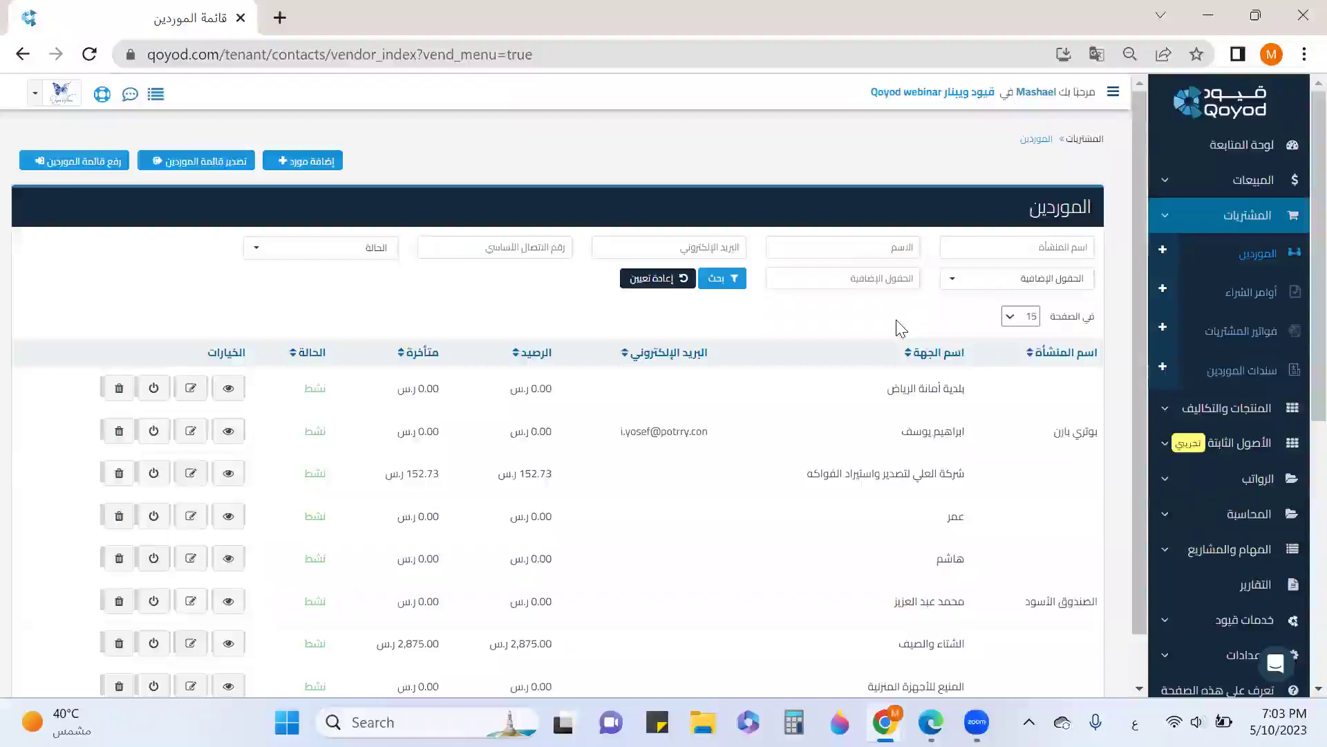
click(330, 165)
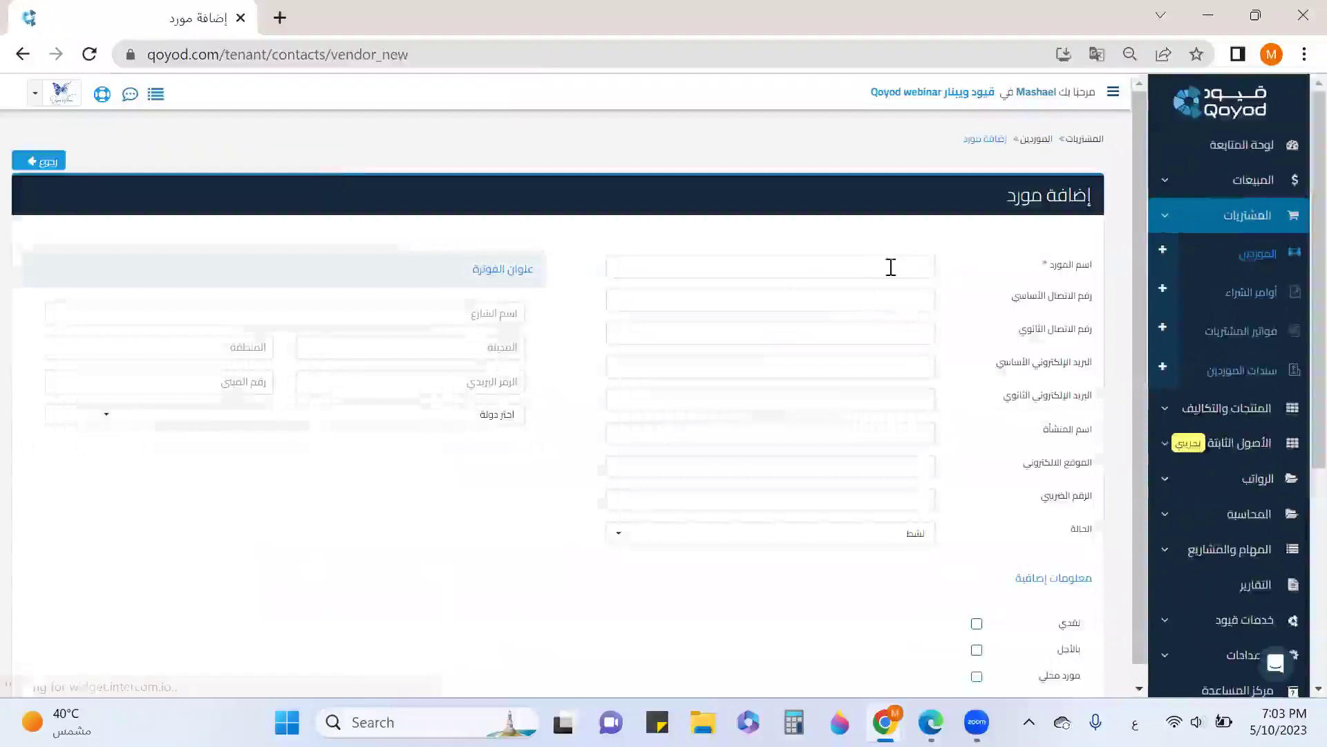
Enter the vendor name الصندوق الأسود, its primary phone number and its tax number
mouse_move(1015, 271)
drag(1039, 265, 1055, 266)
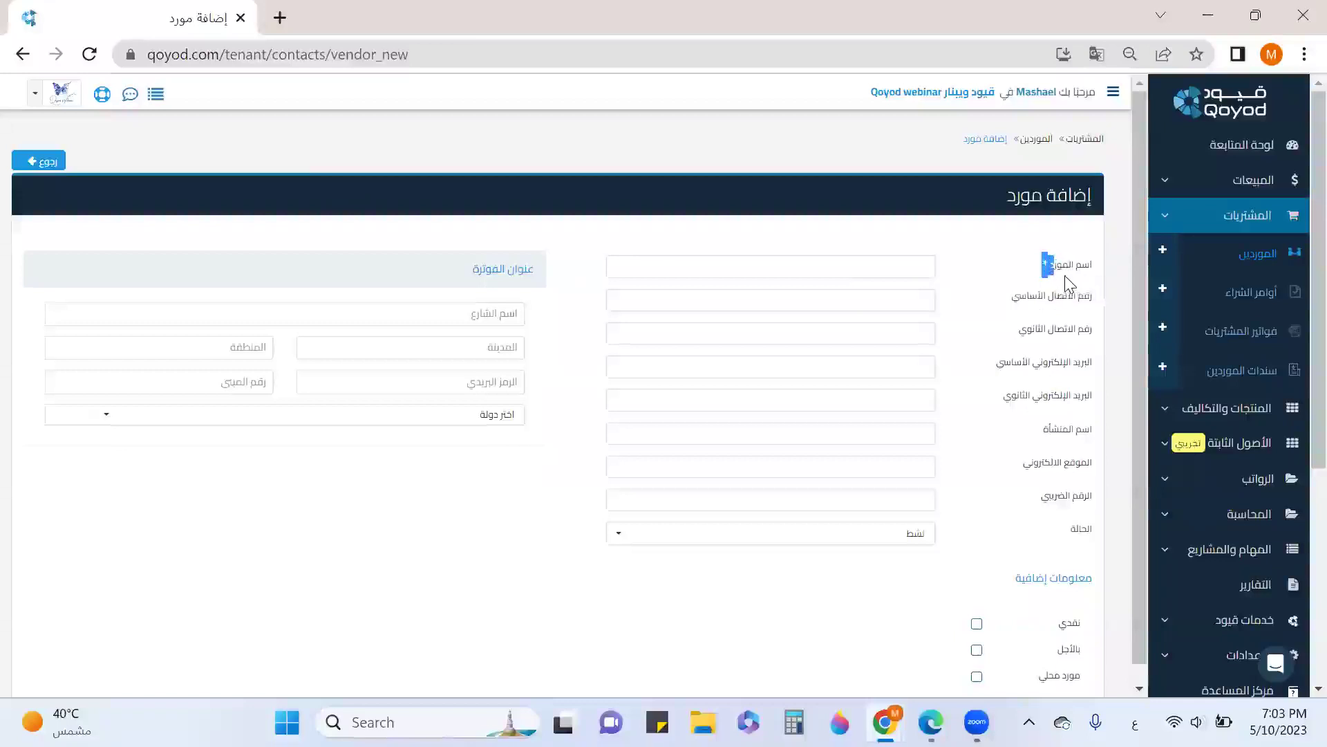
mouse_move(1062, 271)
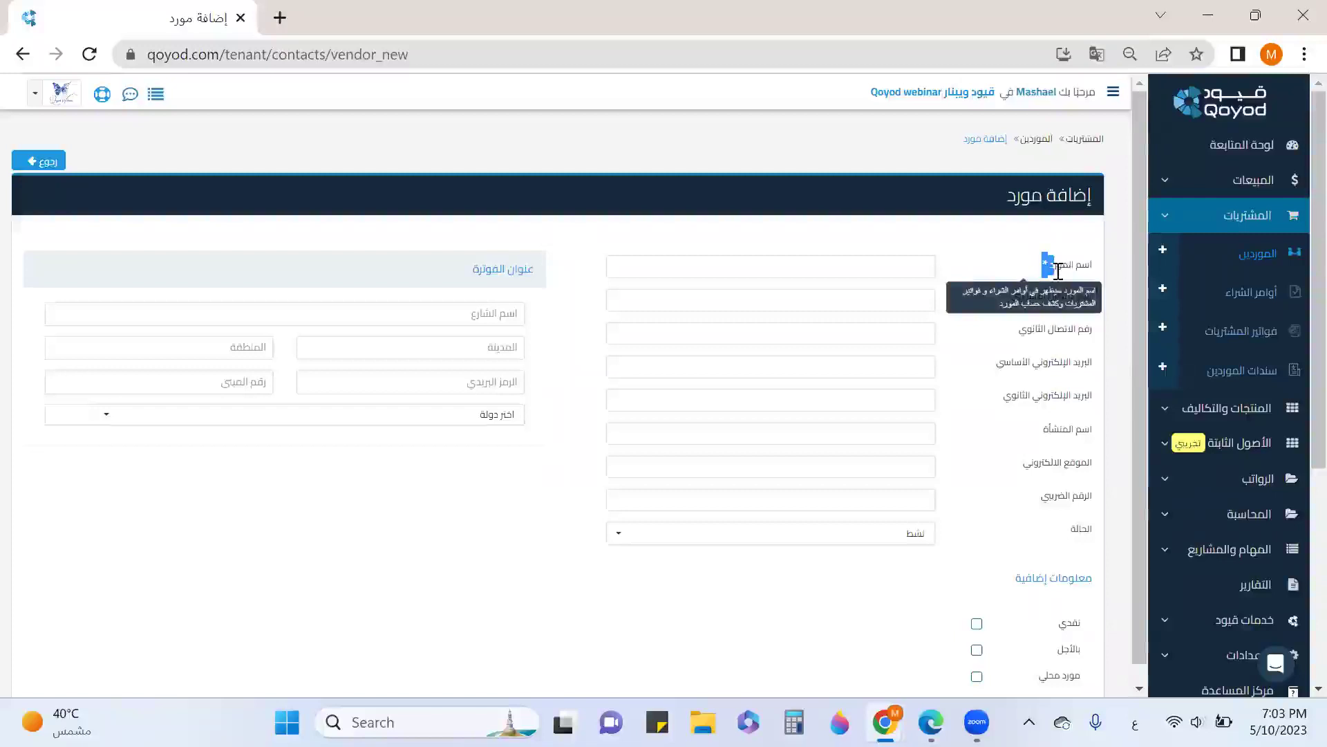
click(807, 269)
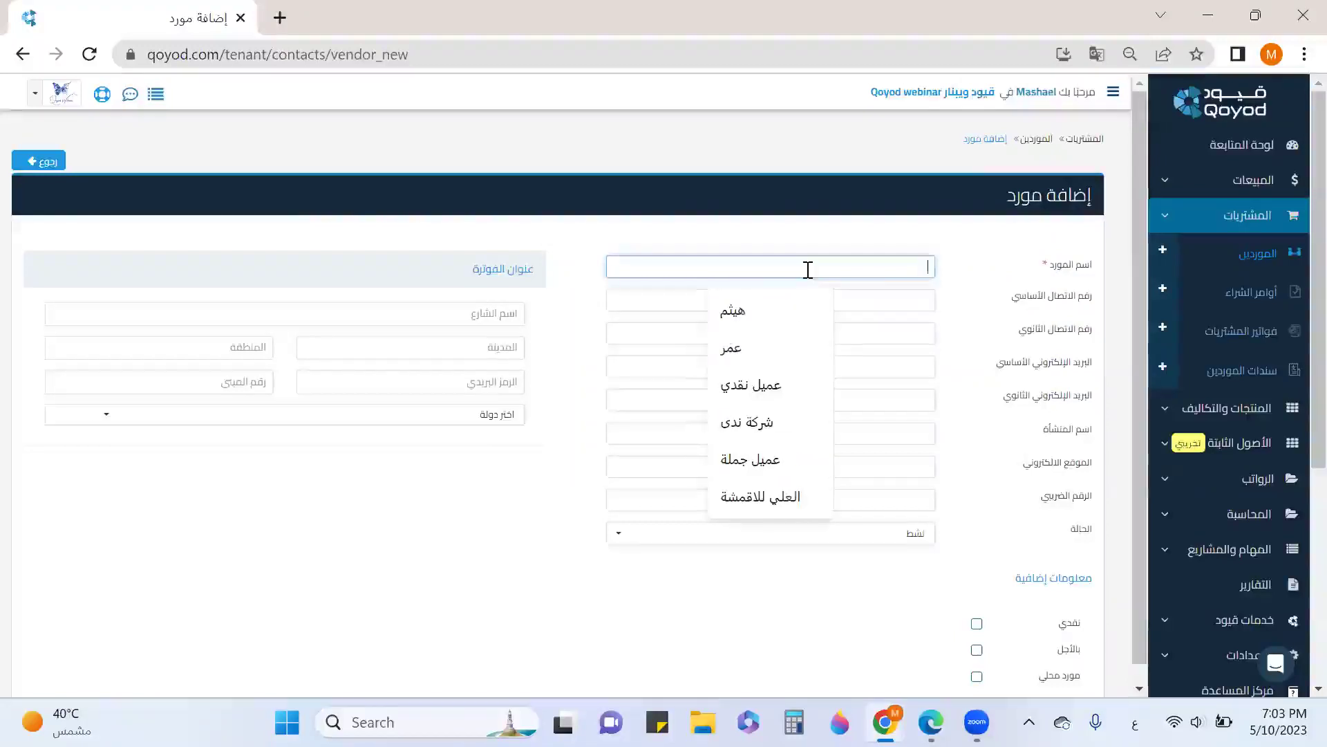
text(ال)
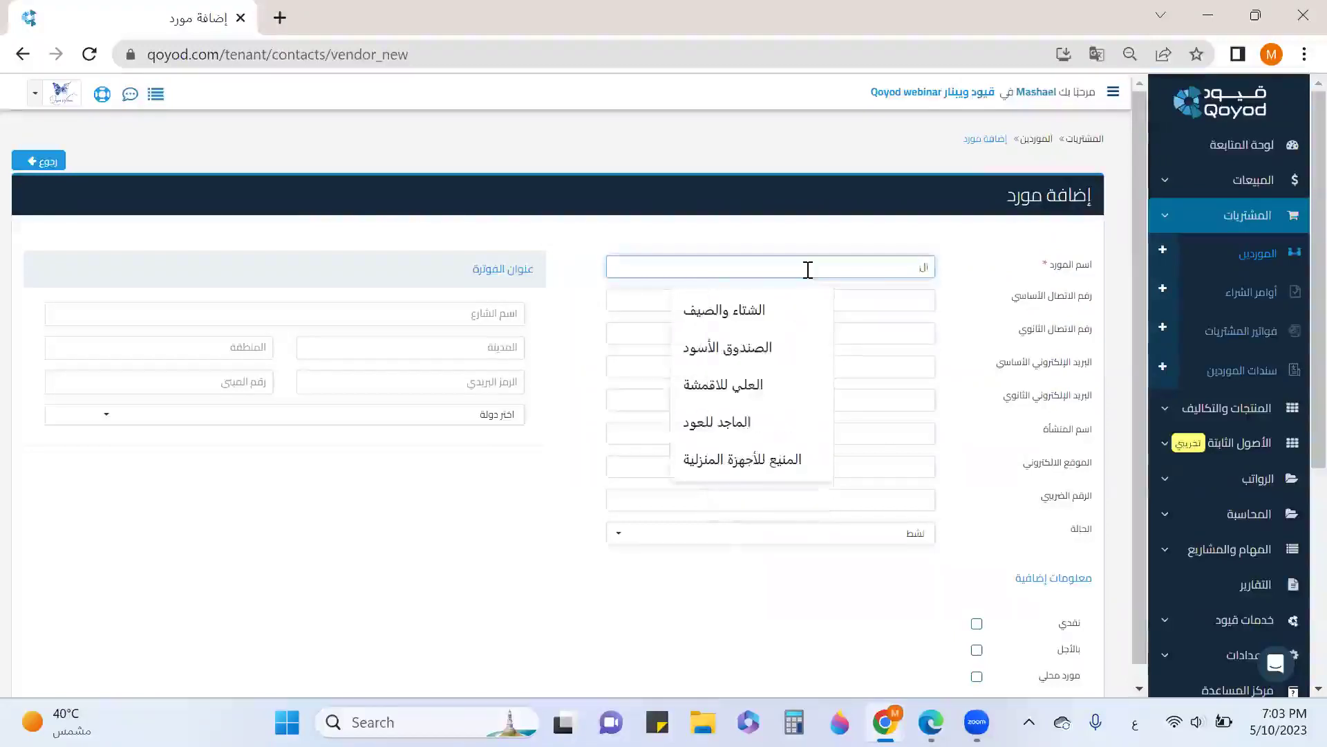
text(صدوق)
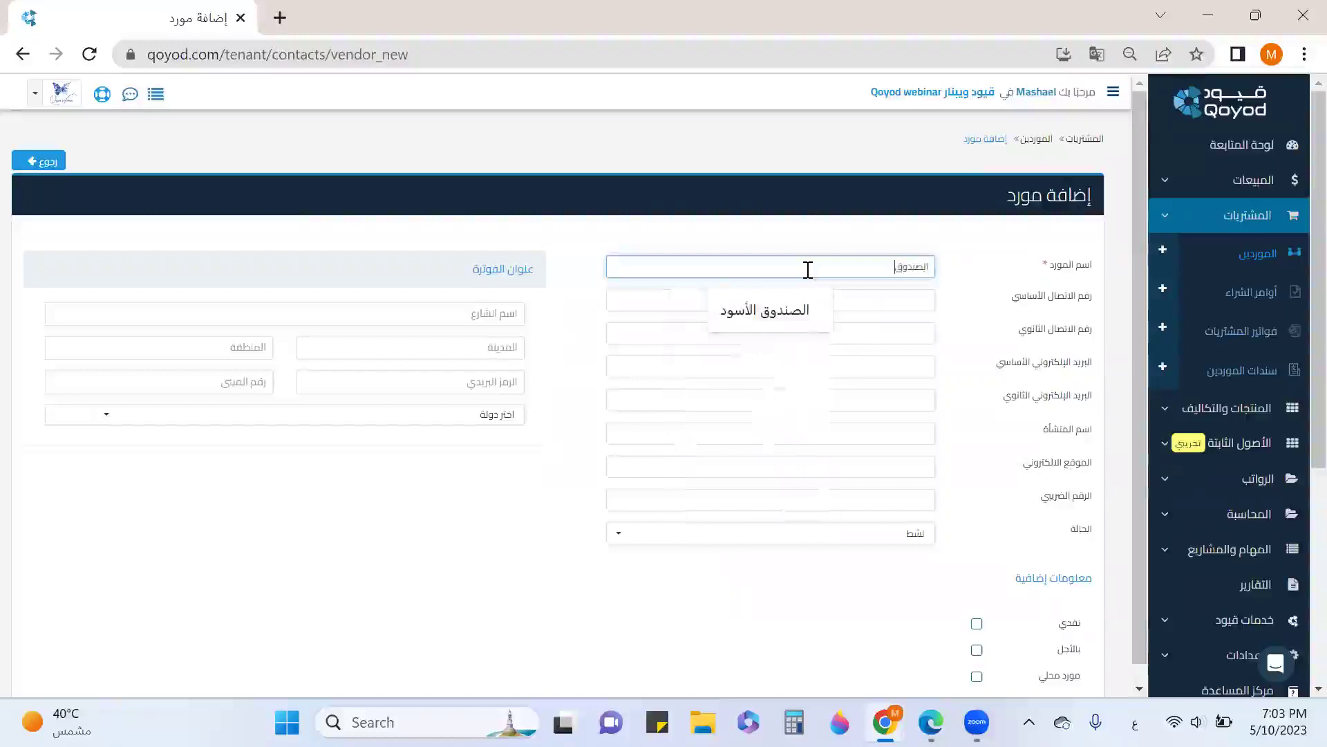
text( الاسود)
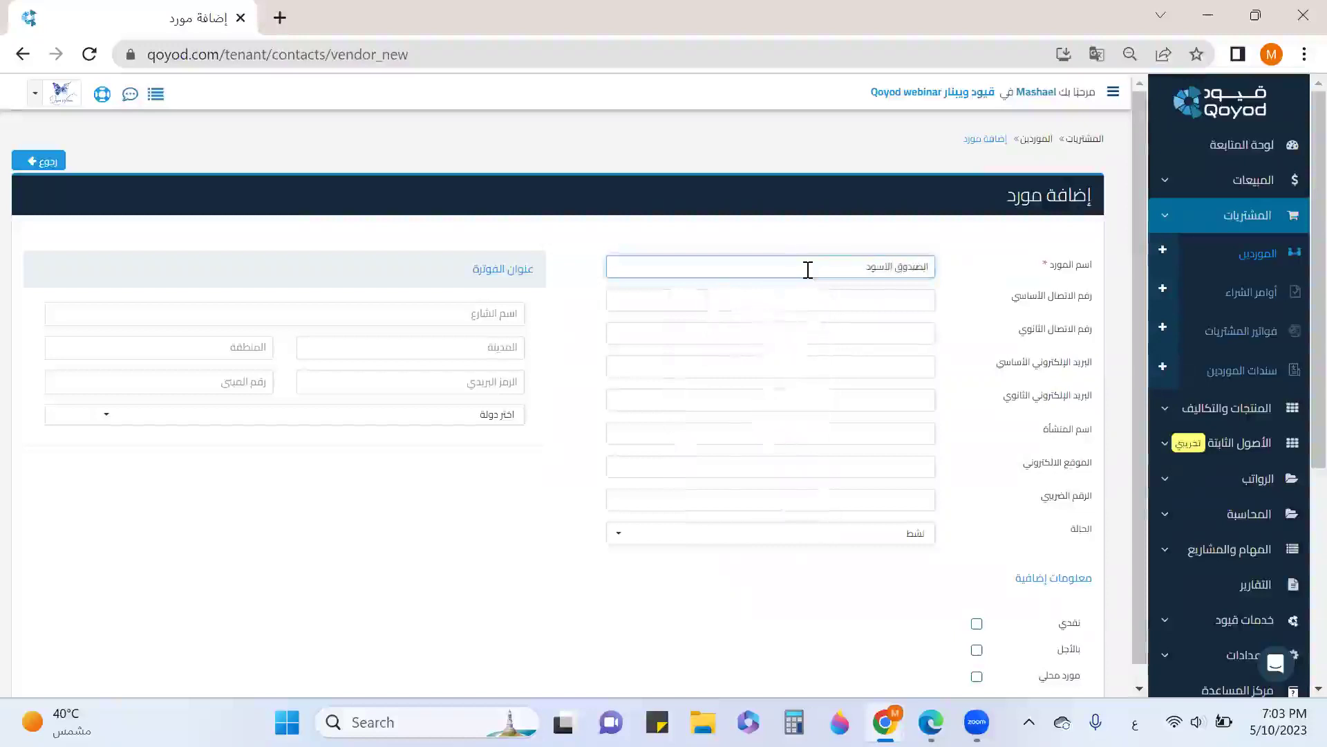
click(839, 304)
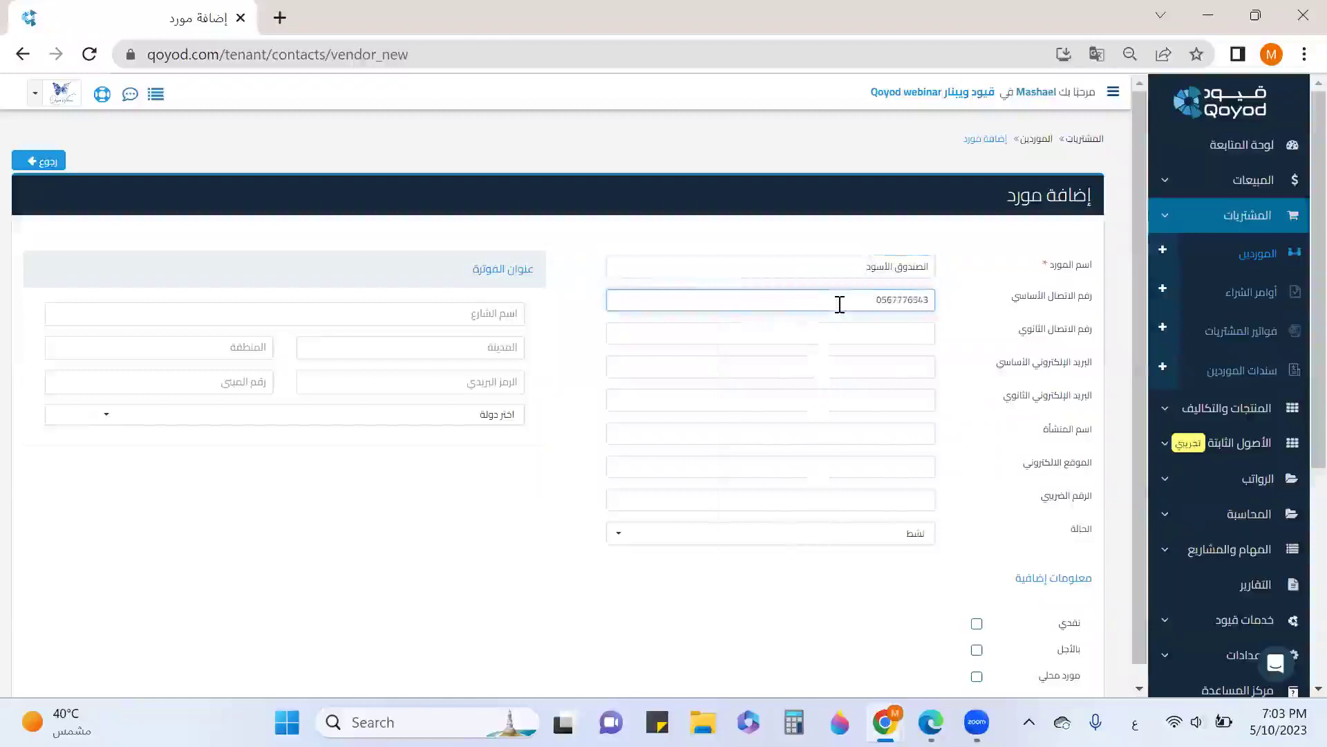
click(875, 367)
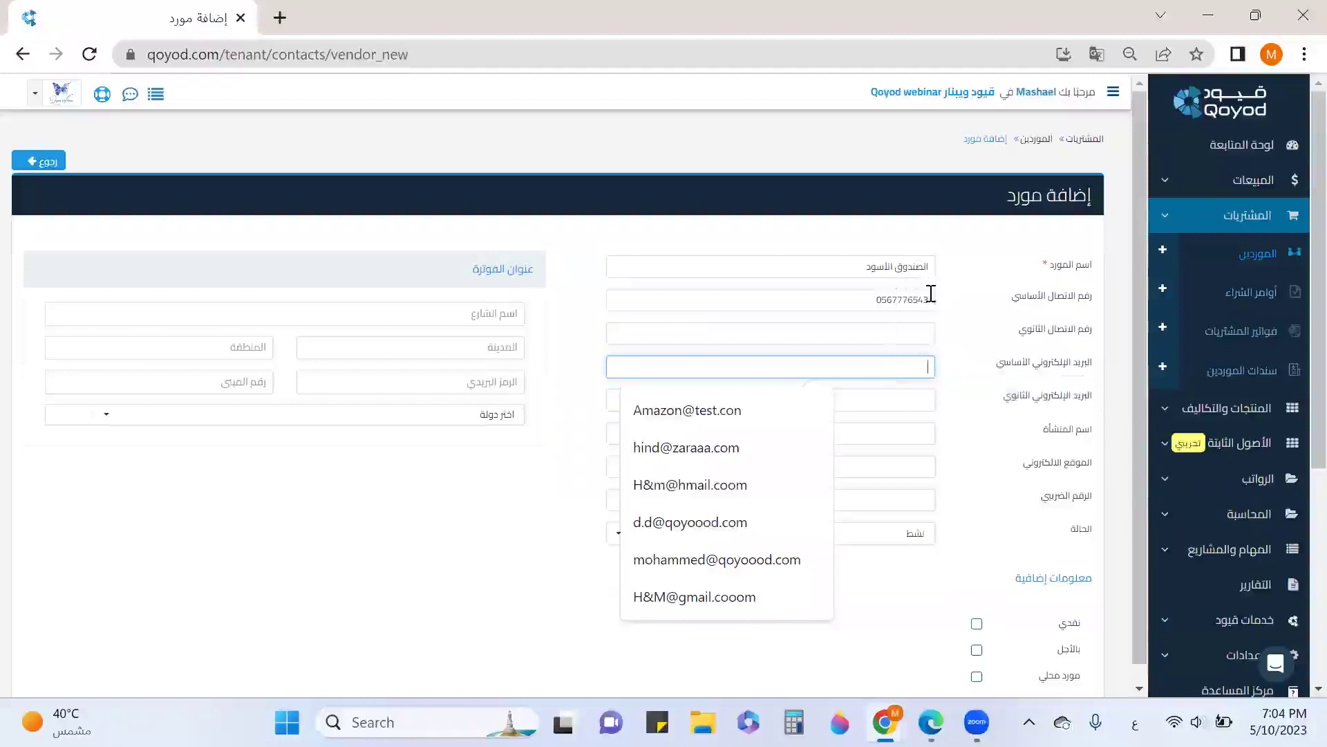
click(925, 507)
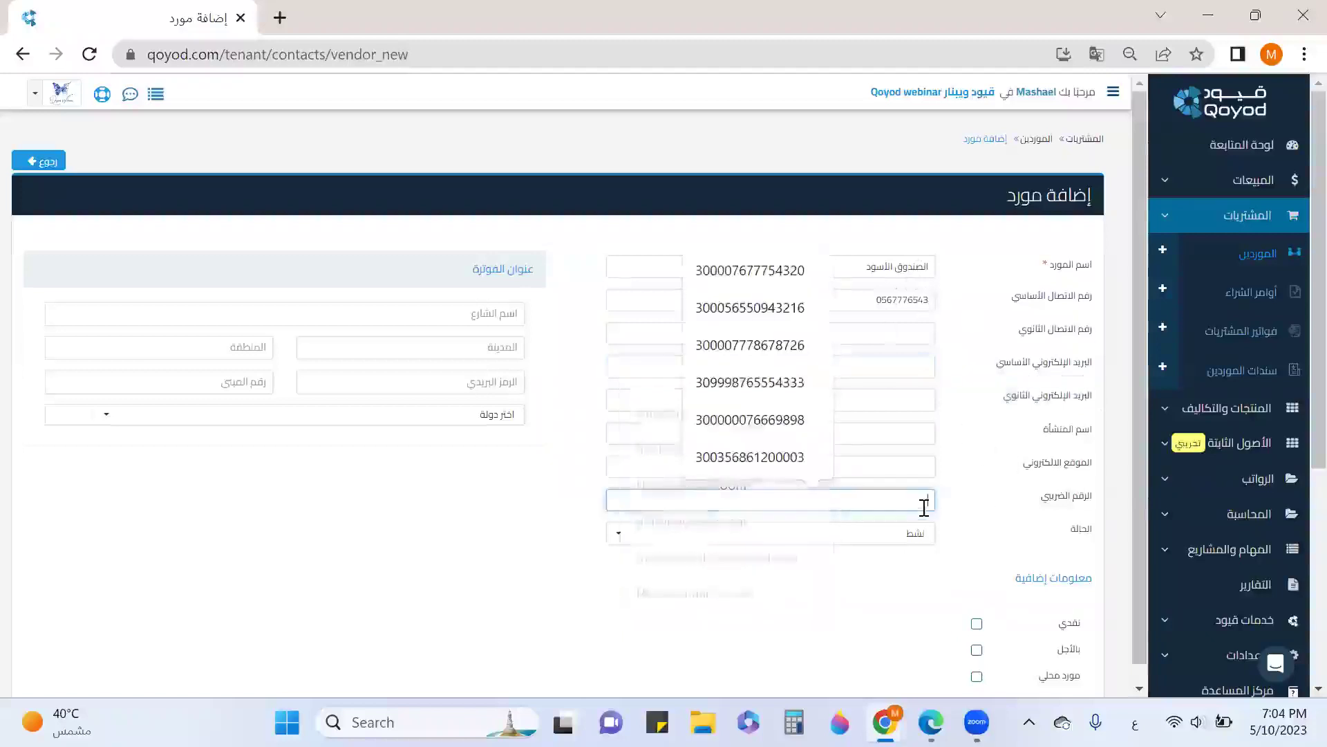
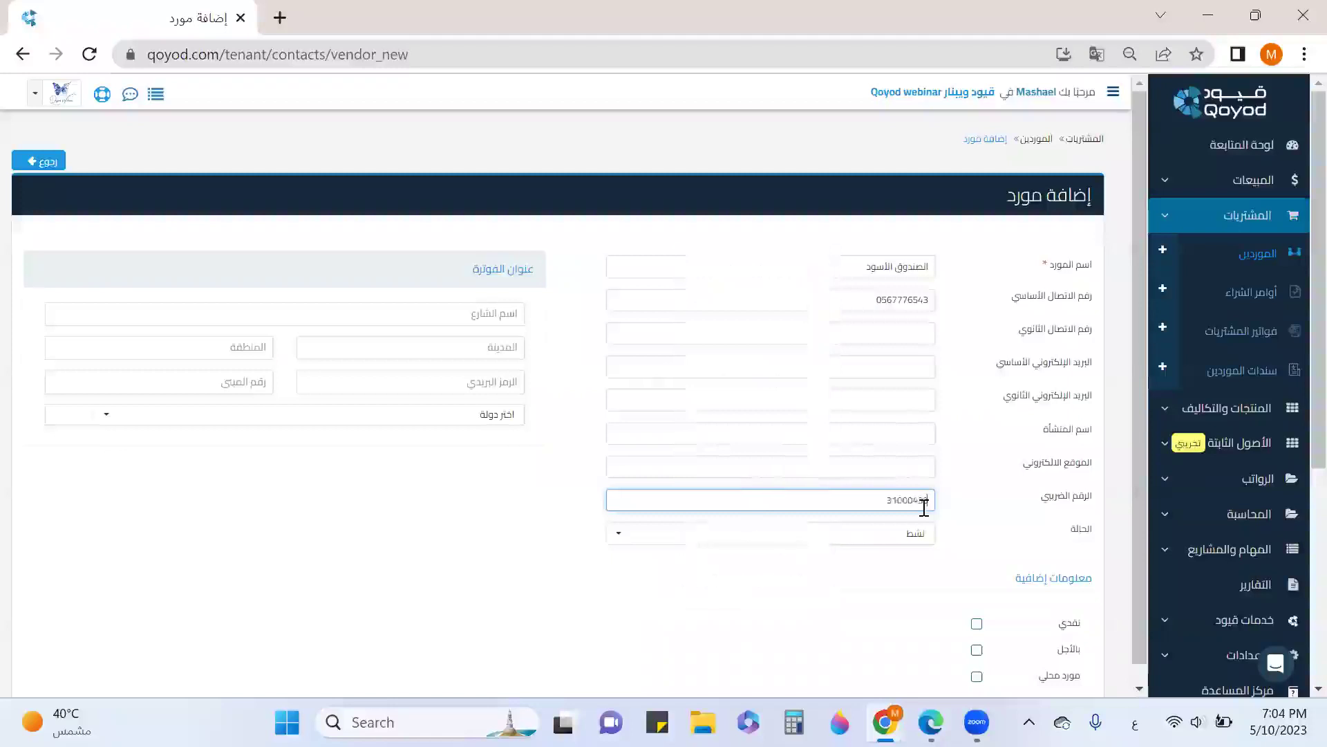
Mark the vendor as بالأجل (on credit) and مورد محلي (local), then save it
scroll(899, 477, down, 1)
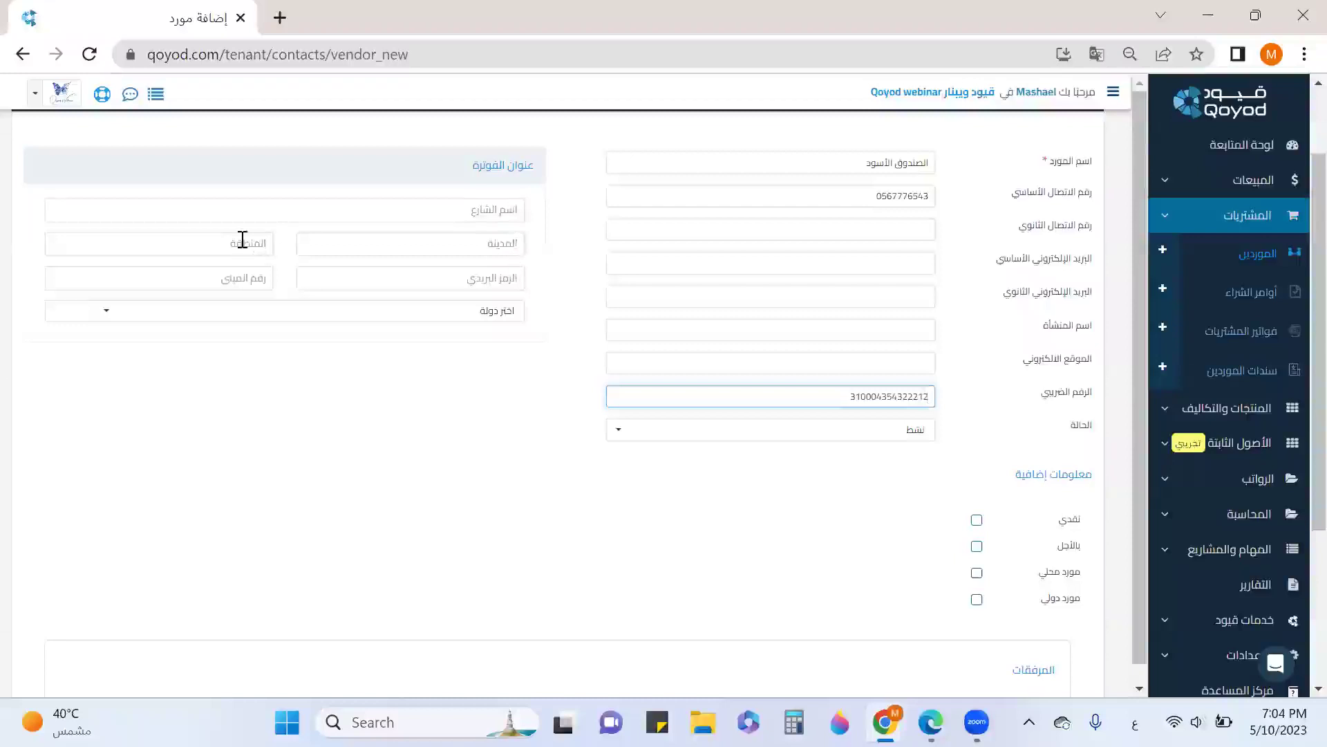
click(513, 315)
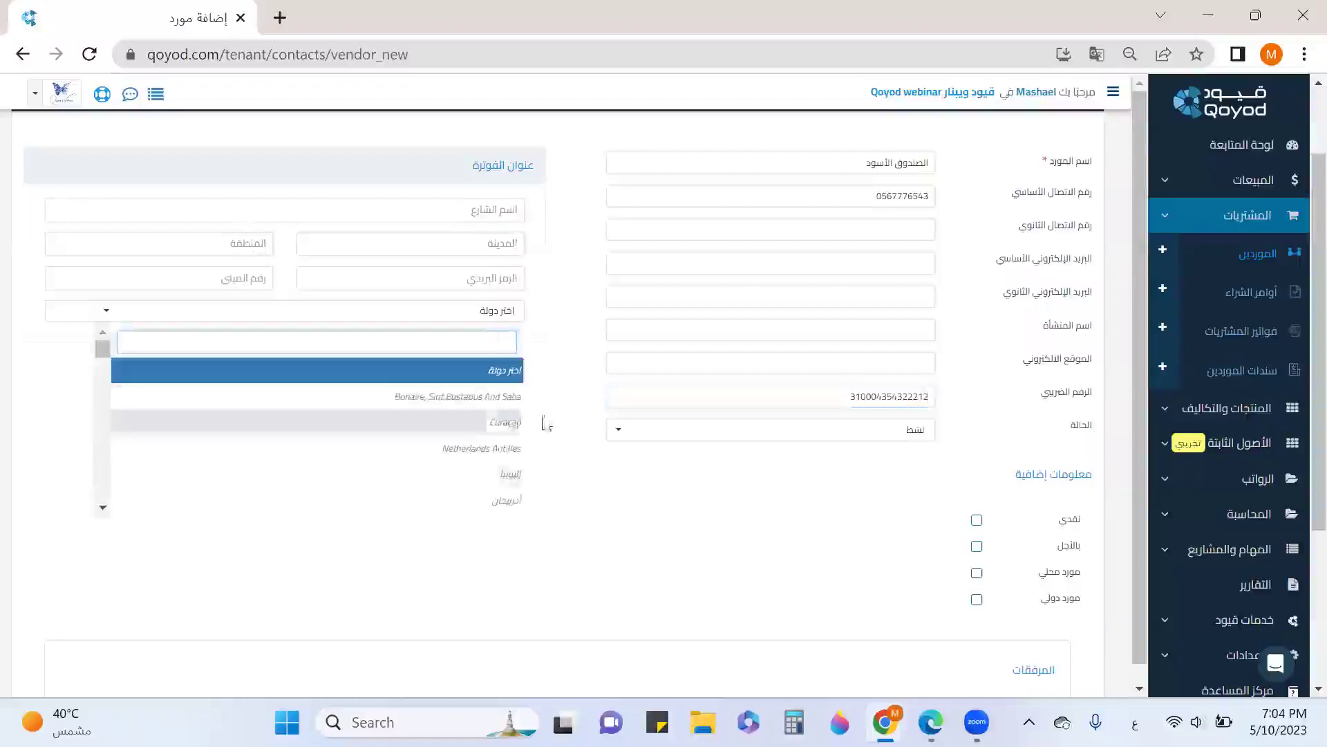
click(634, 522)
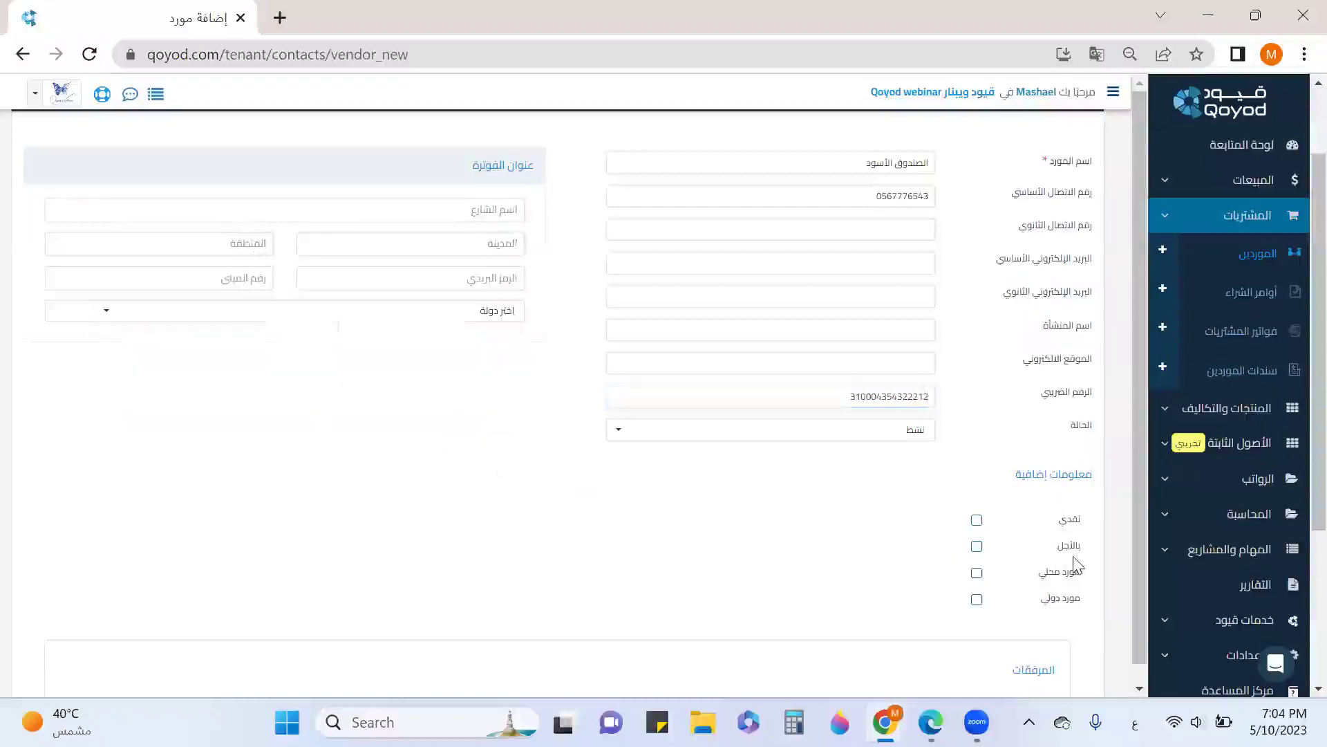
scroll(913, 504, down, 3)
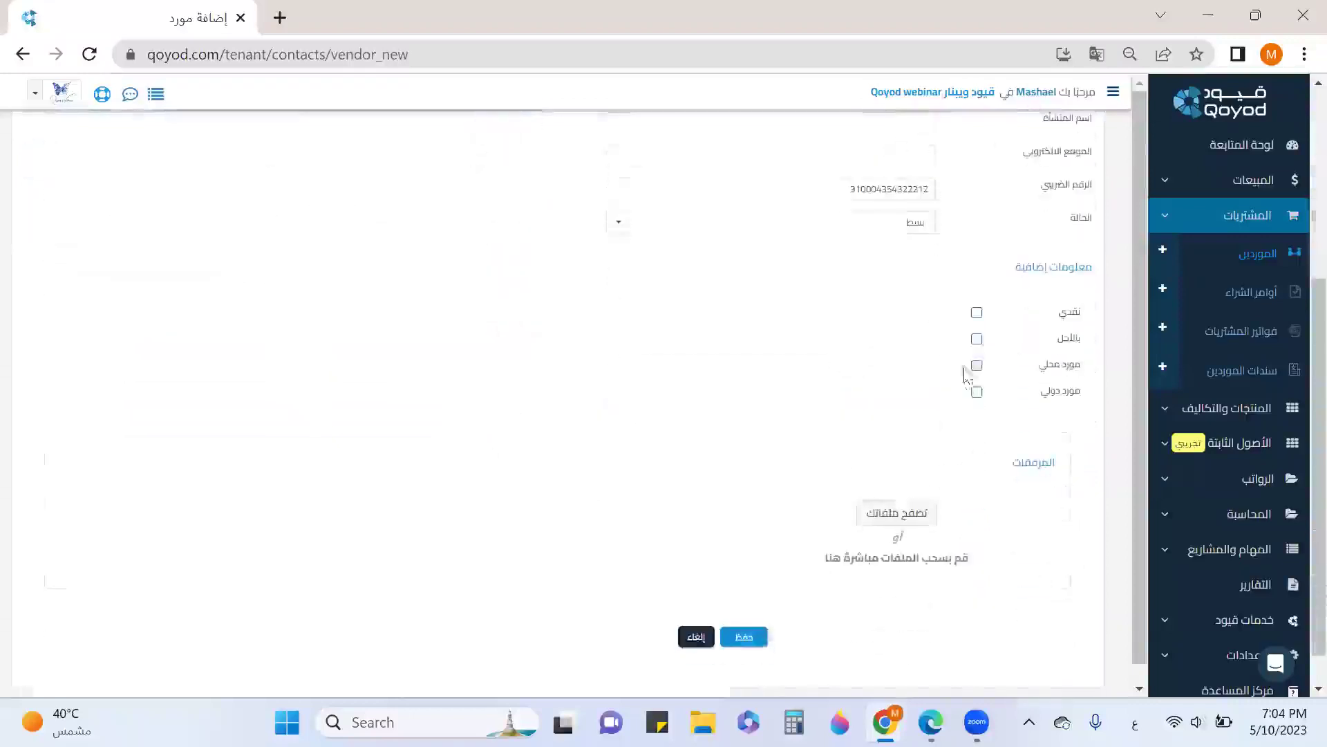
click(978, 340)
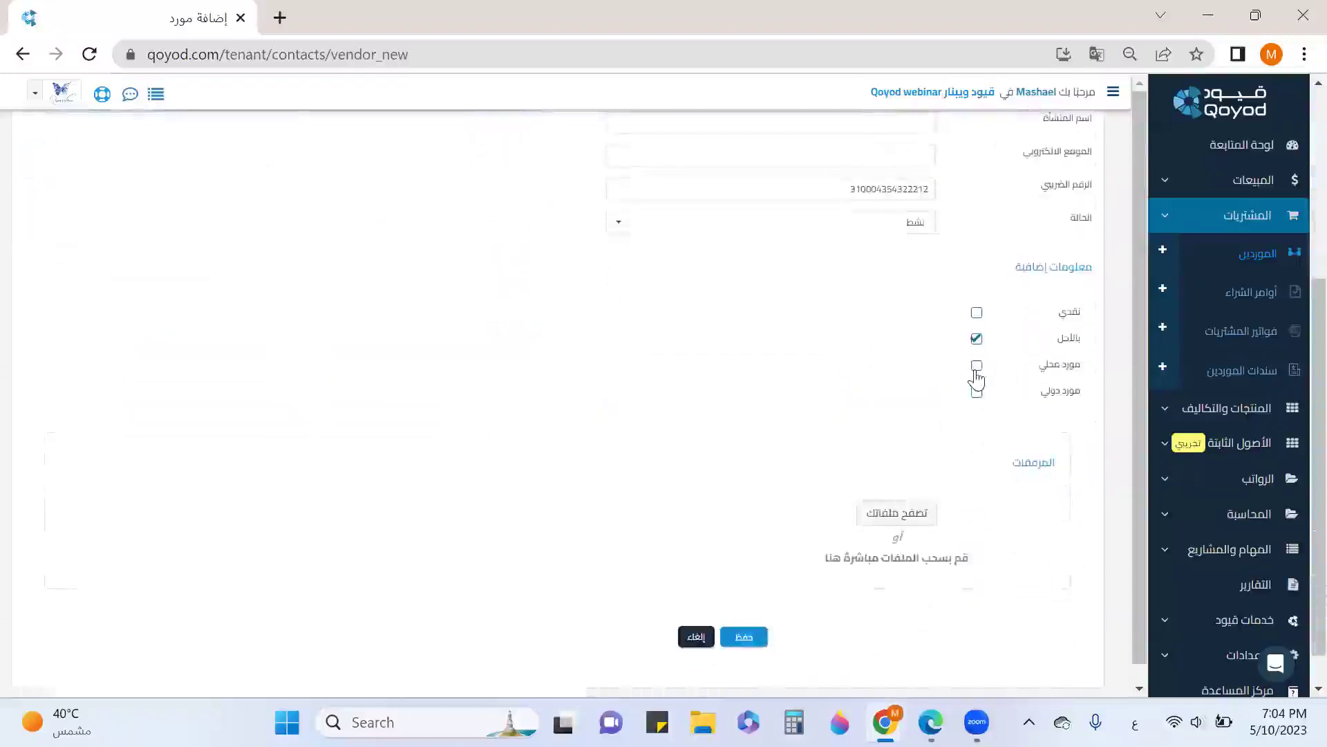
click(978, 367)
scroll(1017, 335, down, 1)
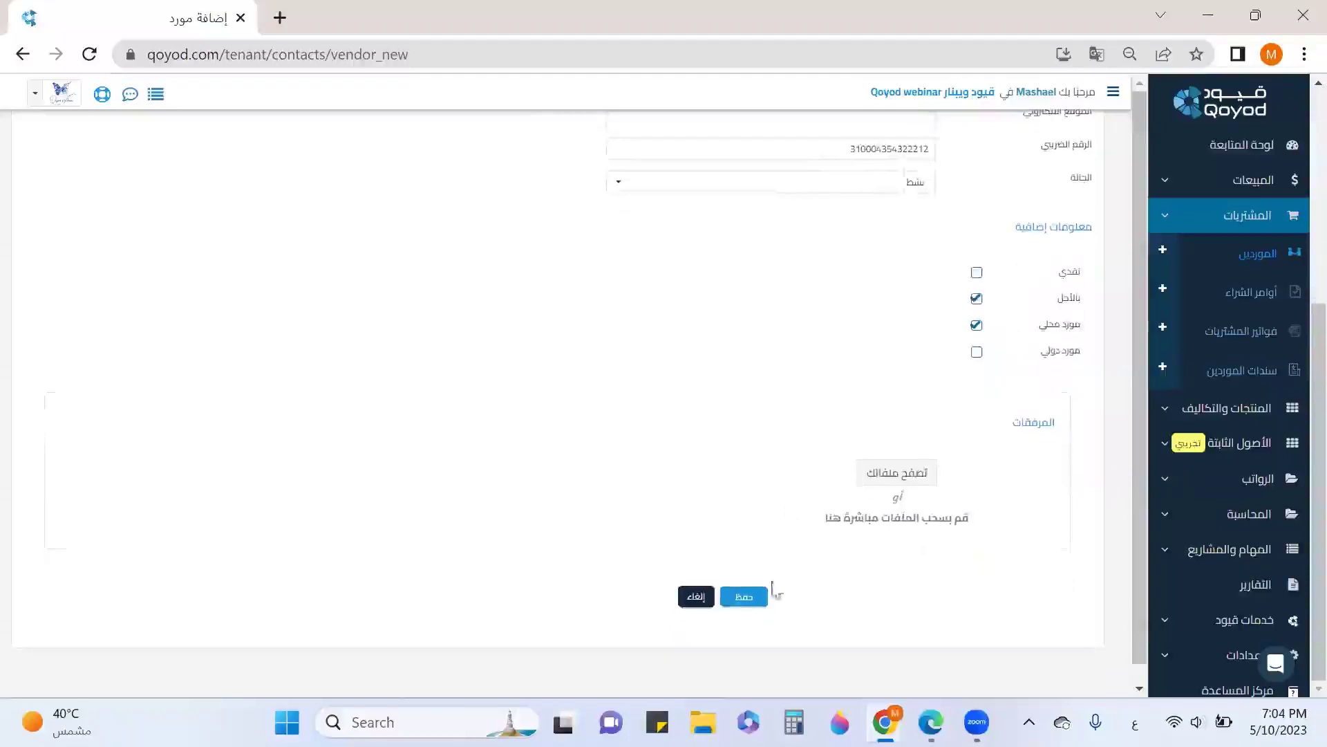
click(744, 597)
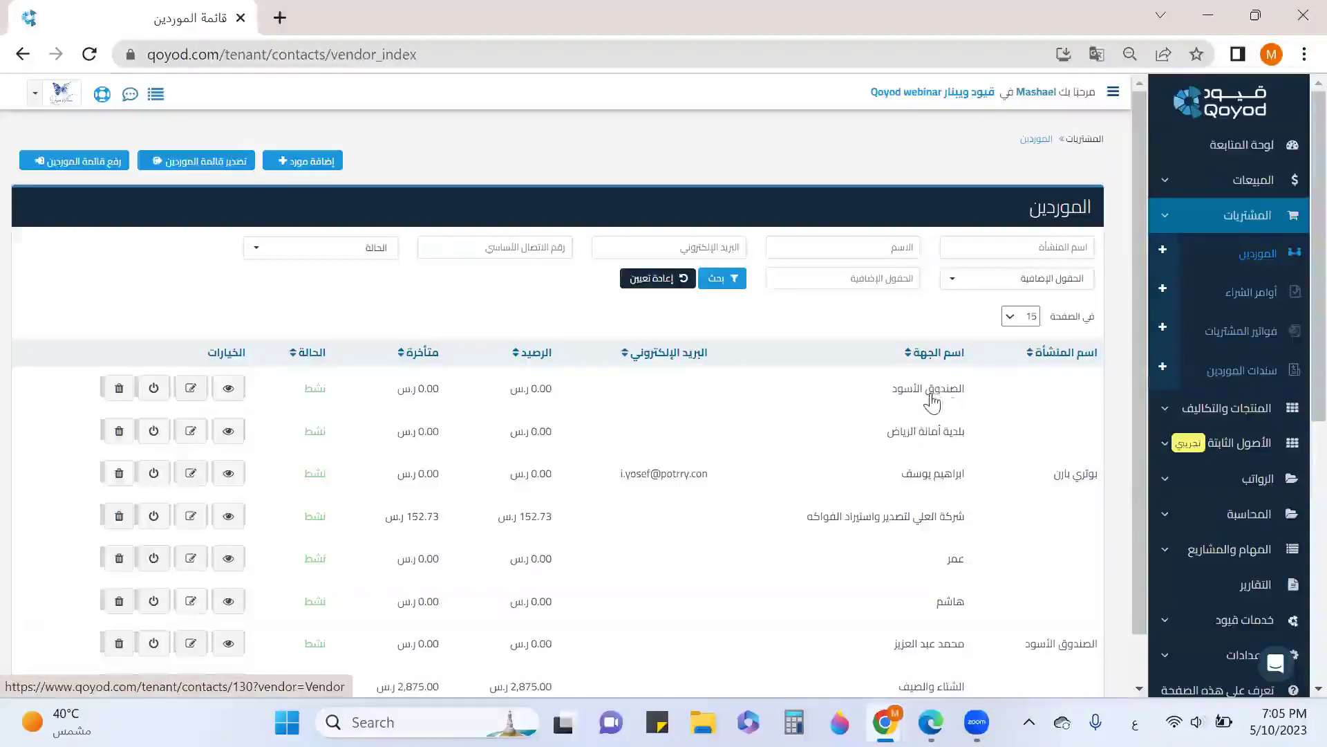
Scroll the vendors list to confirm الصندوق الأسود appears with a 0.00 balance
scroll(937, 415, down, 3)
scroll(948, 415, up, 3)
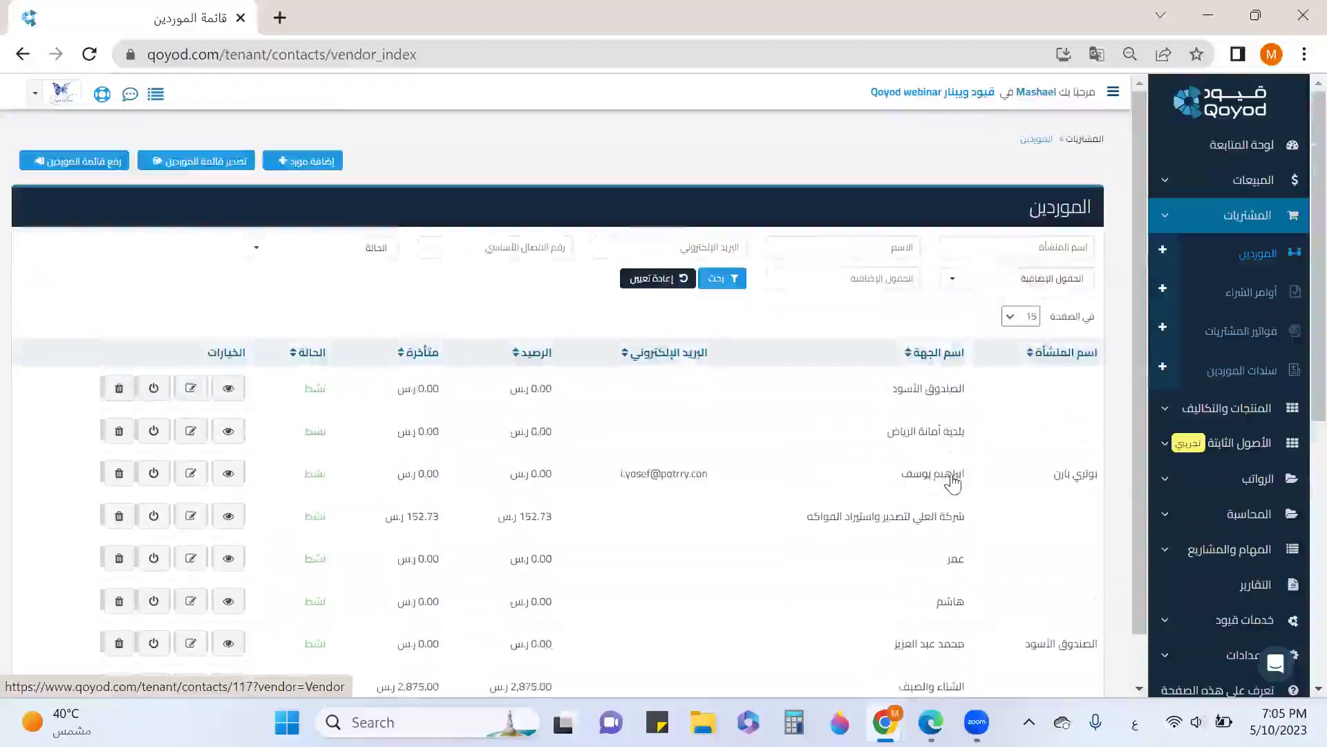
scroll(952, 482, down, 3)
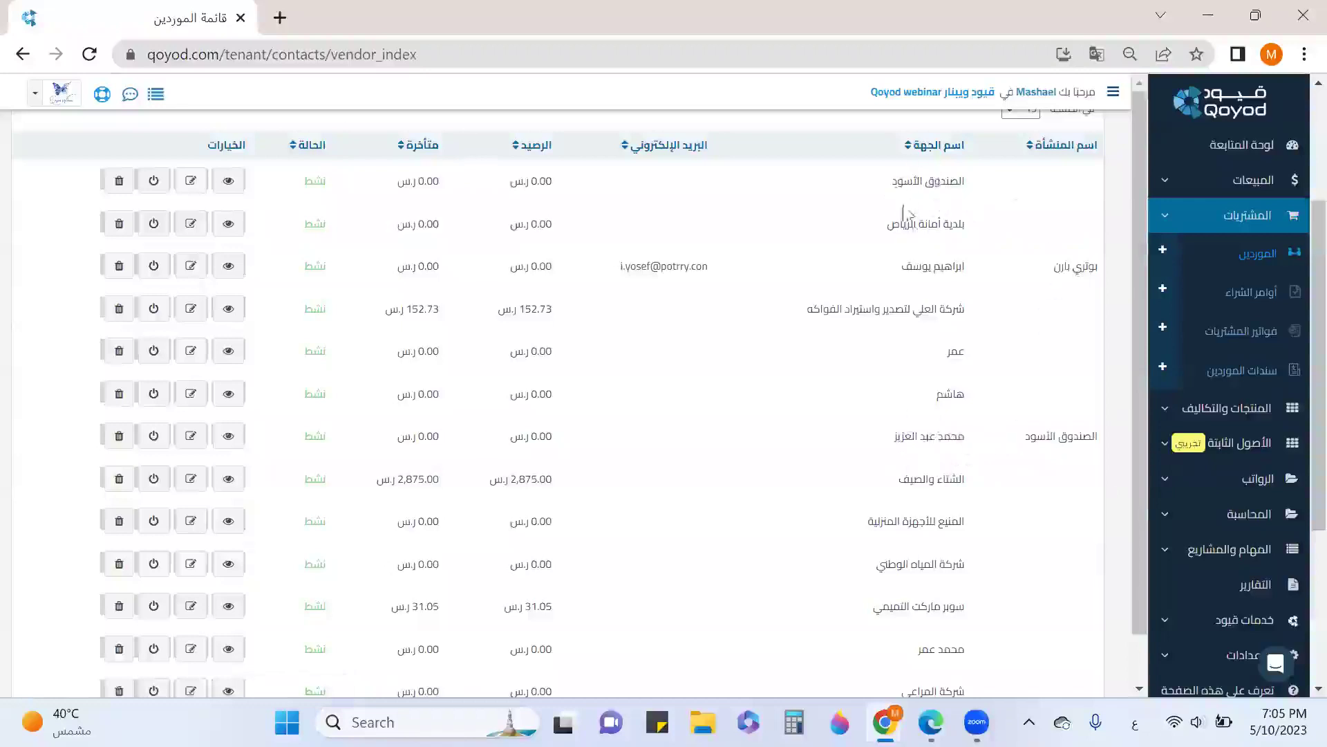
scroll(940, 308, down, 1)
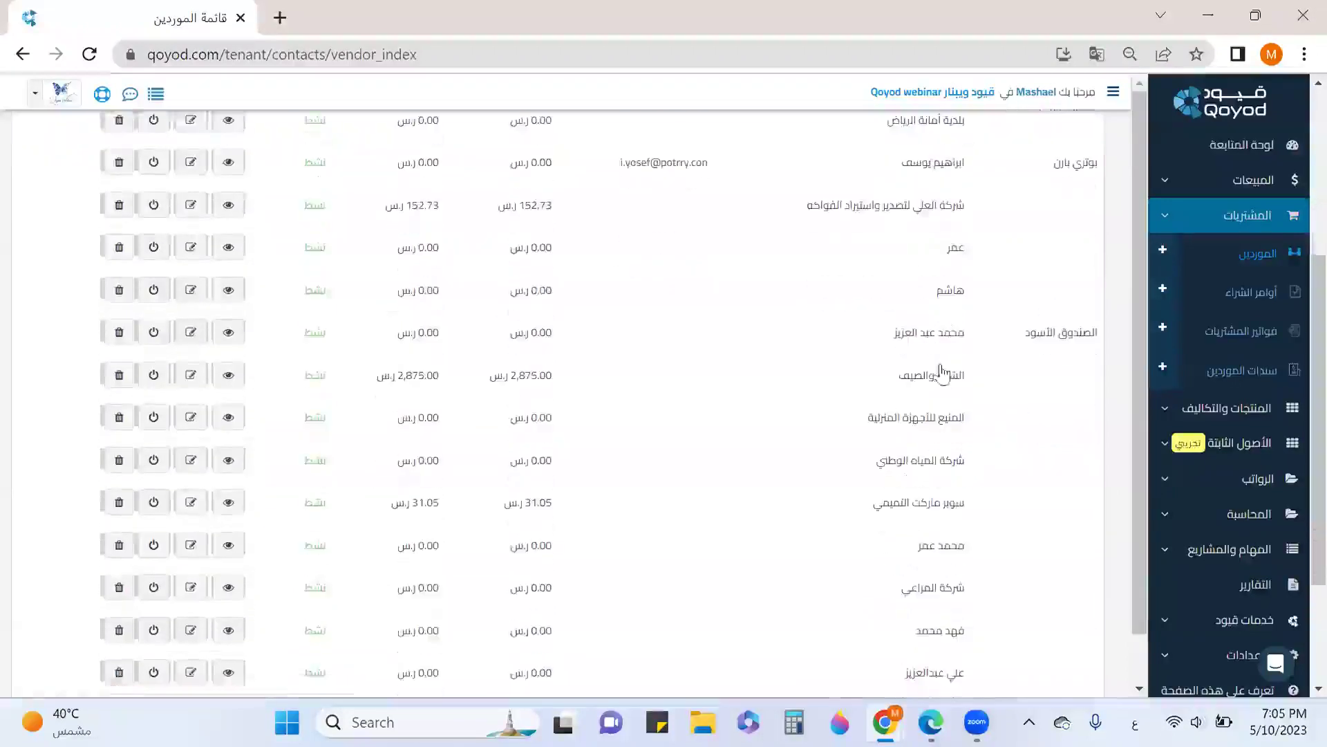
scroll(942, 346, down, 2)
scroll(942, 401, up, 2)
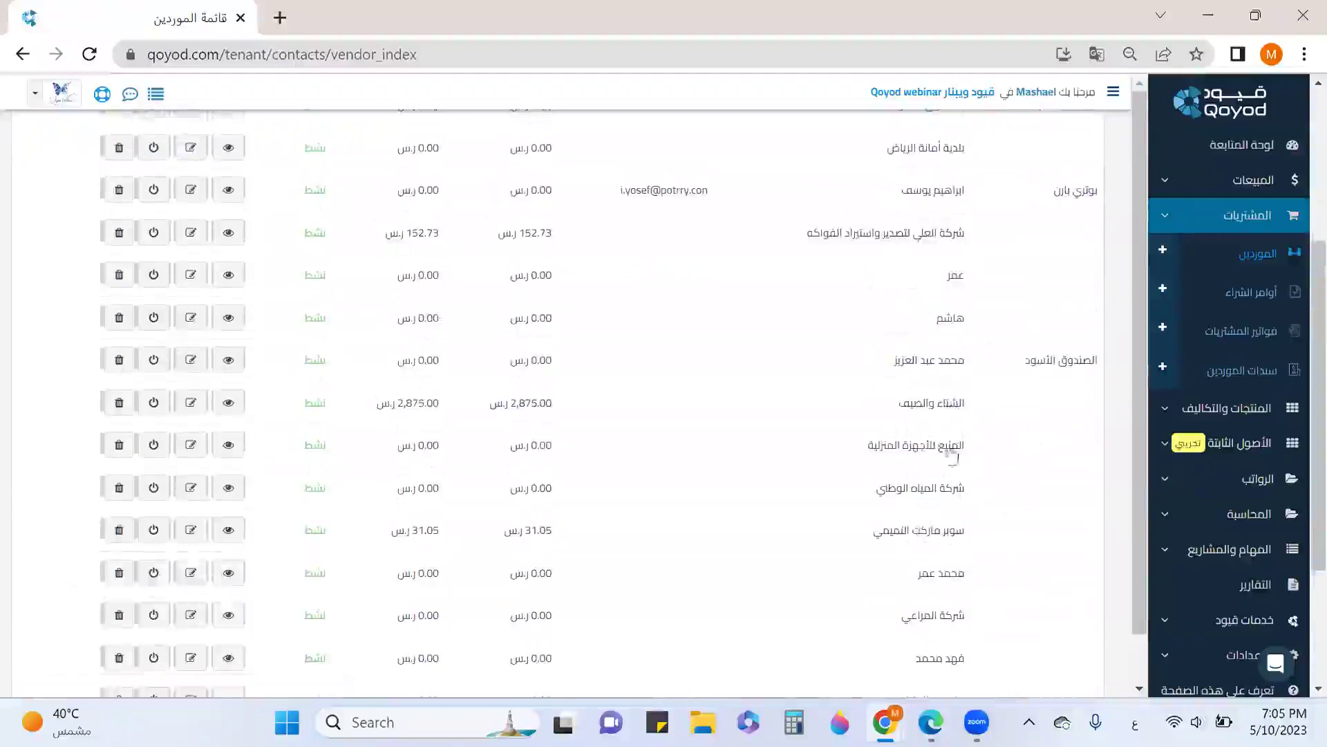
scroll(974, 247, up, 2)
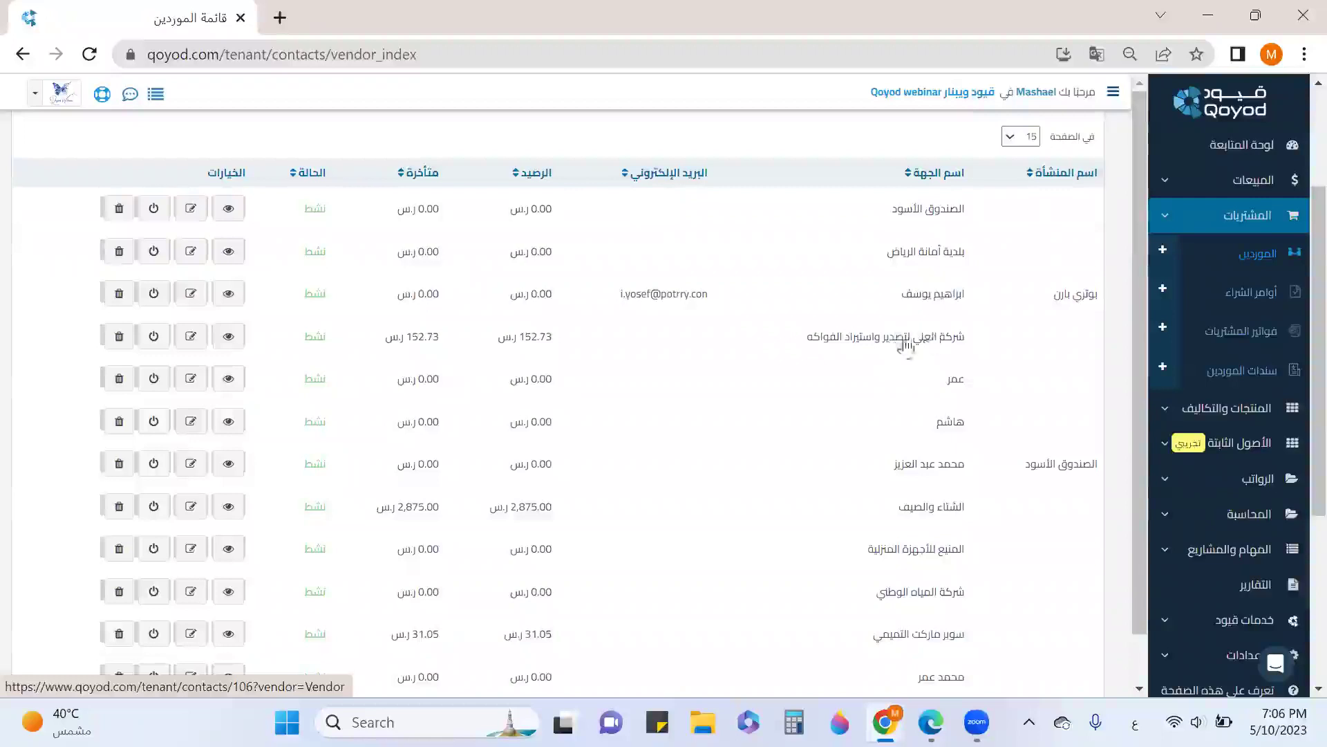
Open the vendor with the 152.73 balance and view its purchase bill BIL125
click(229, 338)
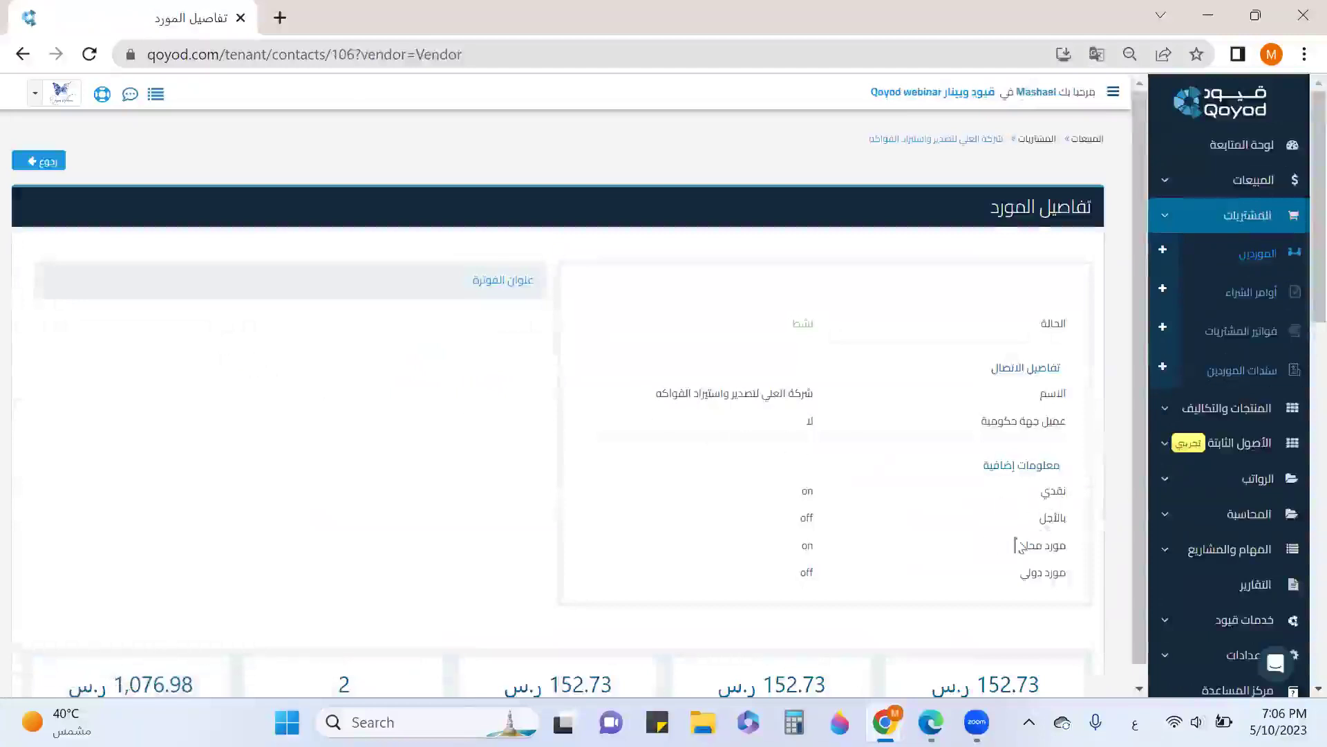
scroll(899, 525, down, 2)
scroll(899, 477, down, 1)
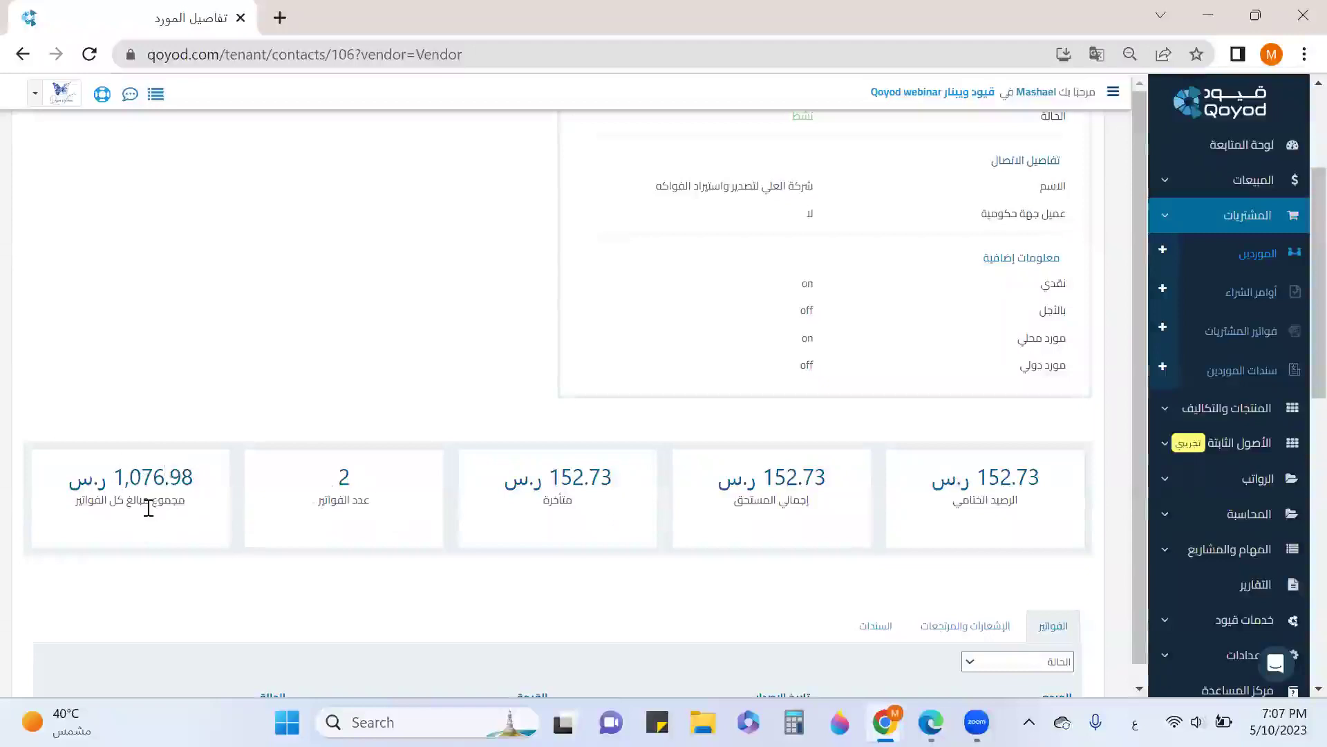
scroll(695, 422, down, 1)
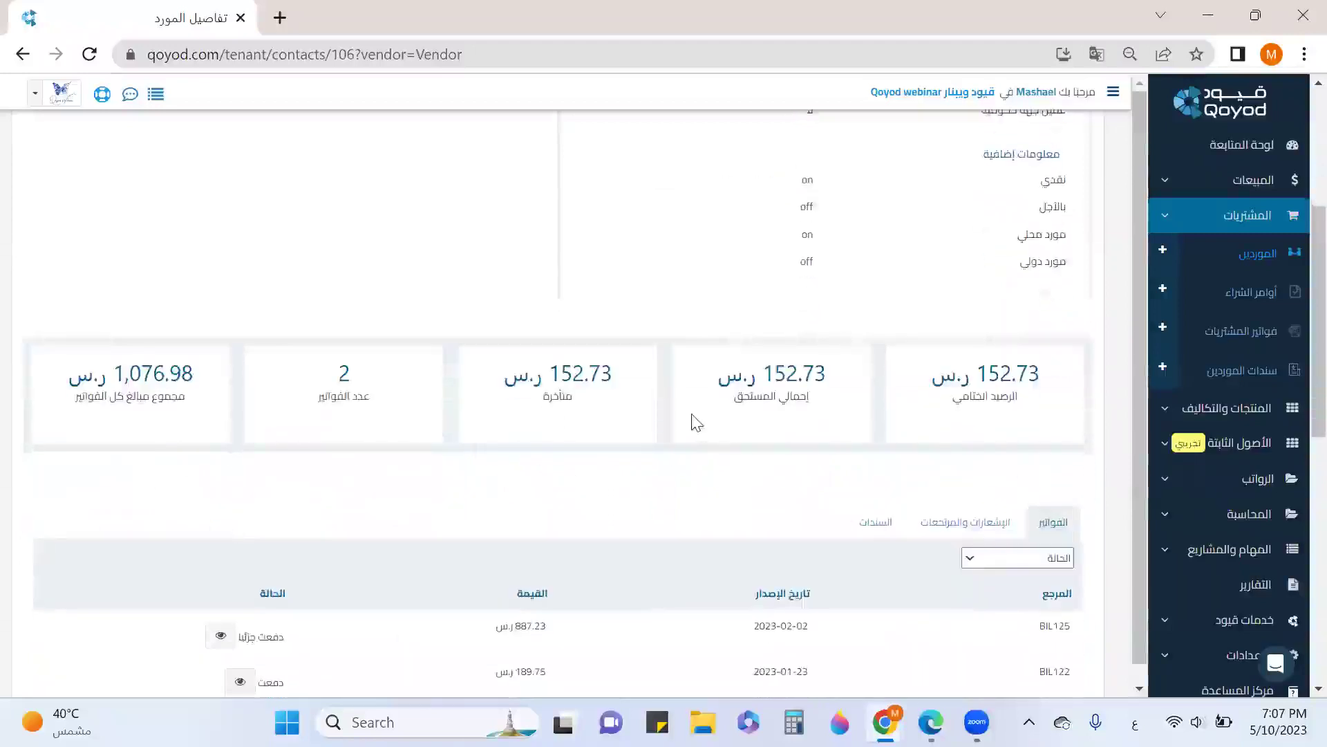
scroll(861, 386, down, 1)
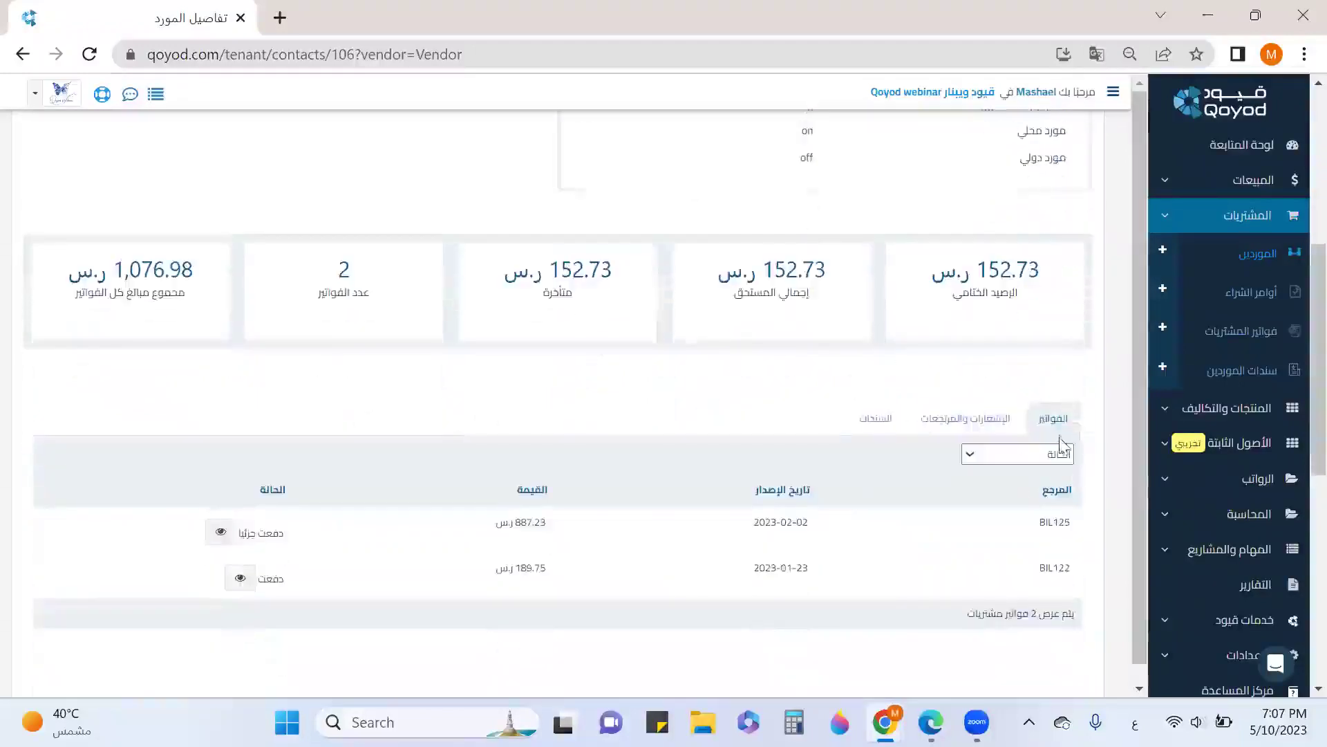
scroll(1070, 502, down, 2)
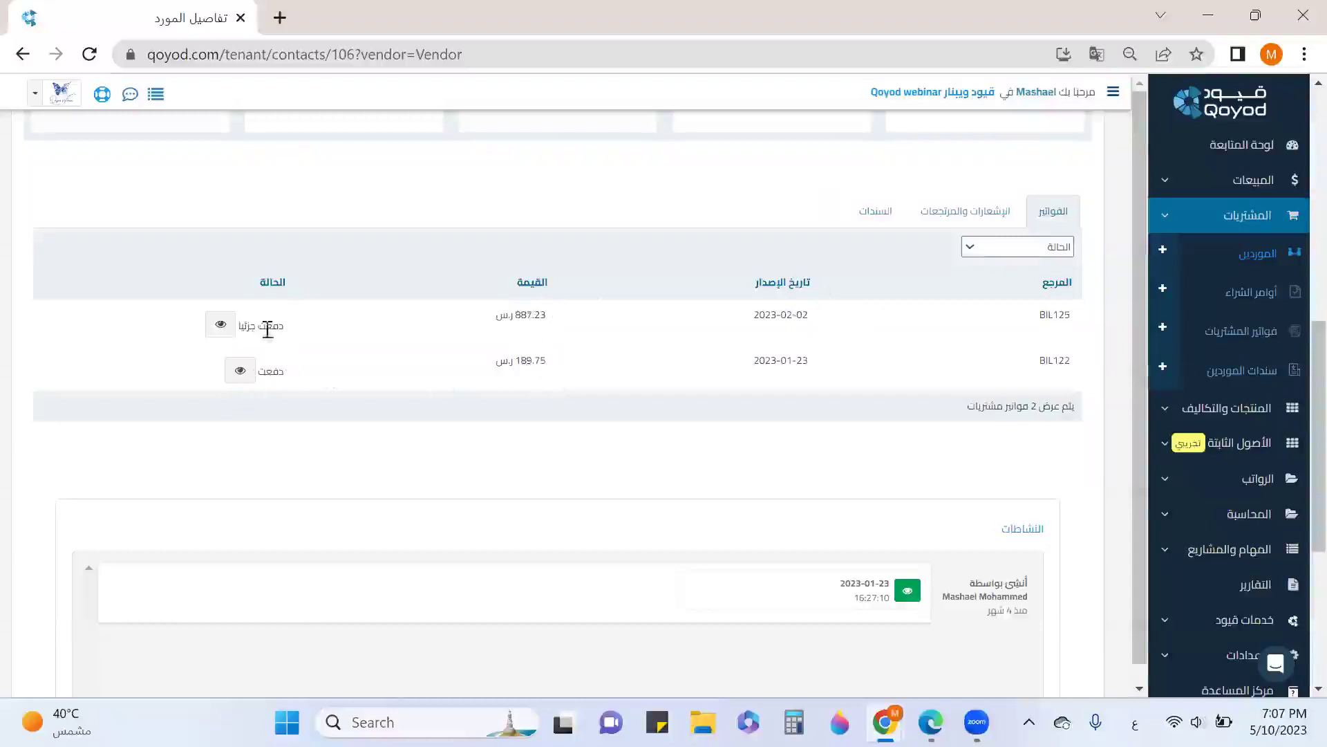
click(219, 330)
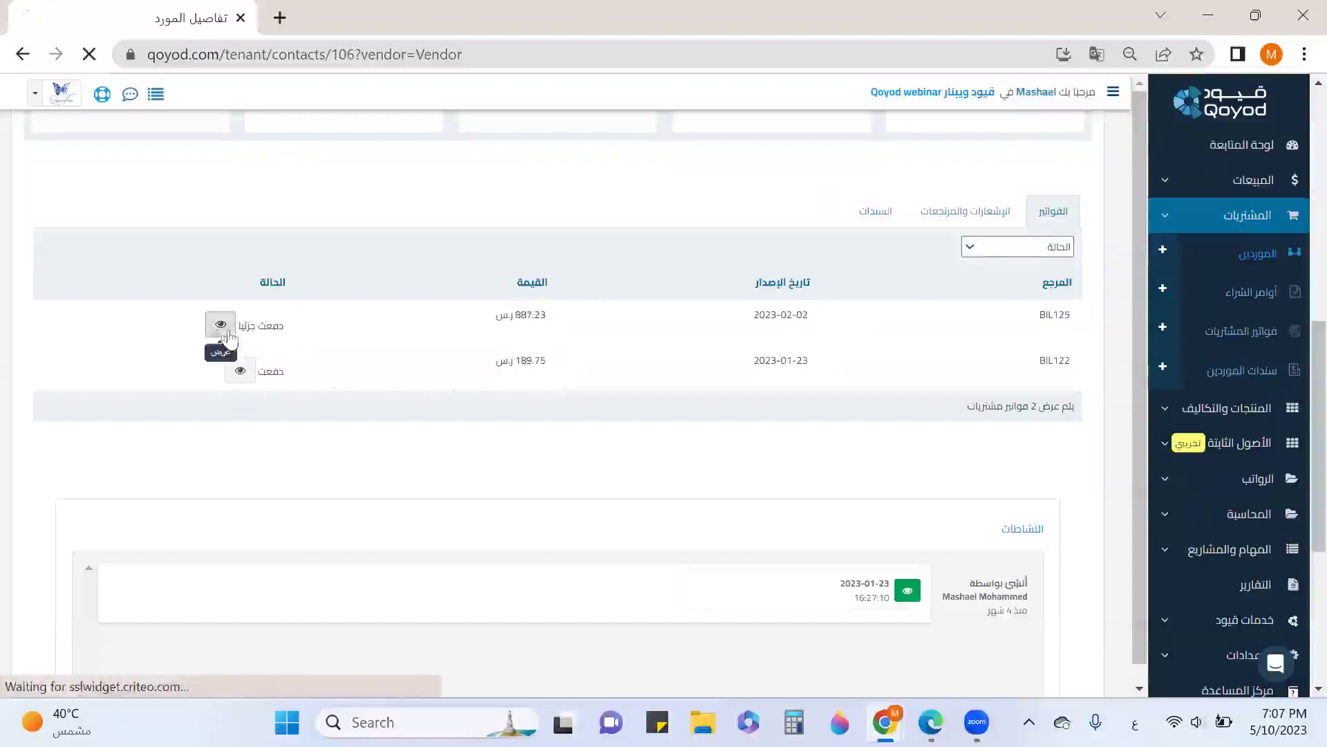
Review BIL125's items, its payments and DBN55 debit note, and the 152.73 amount due
scroll(360, 498, down, 5)
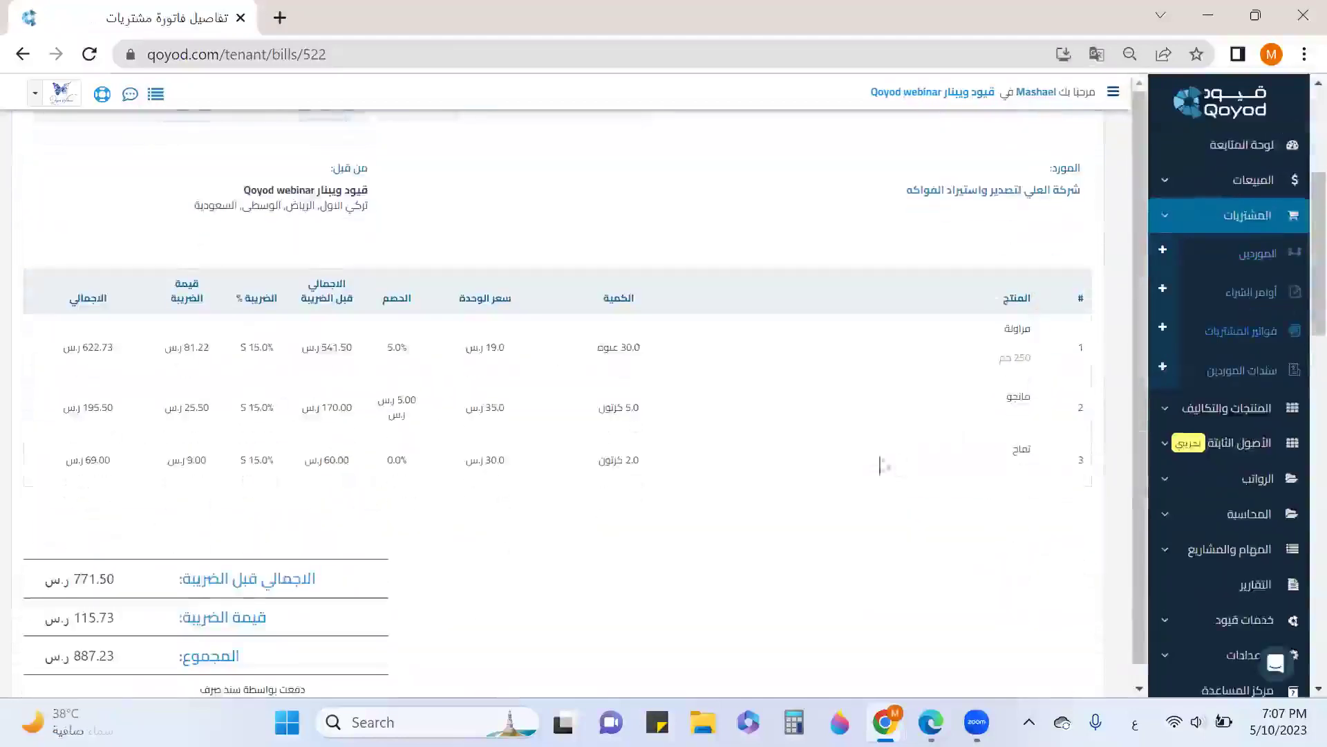
scroll(591, 468, down, 1)
scroll(591, 468, down, 2)
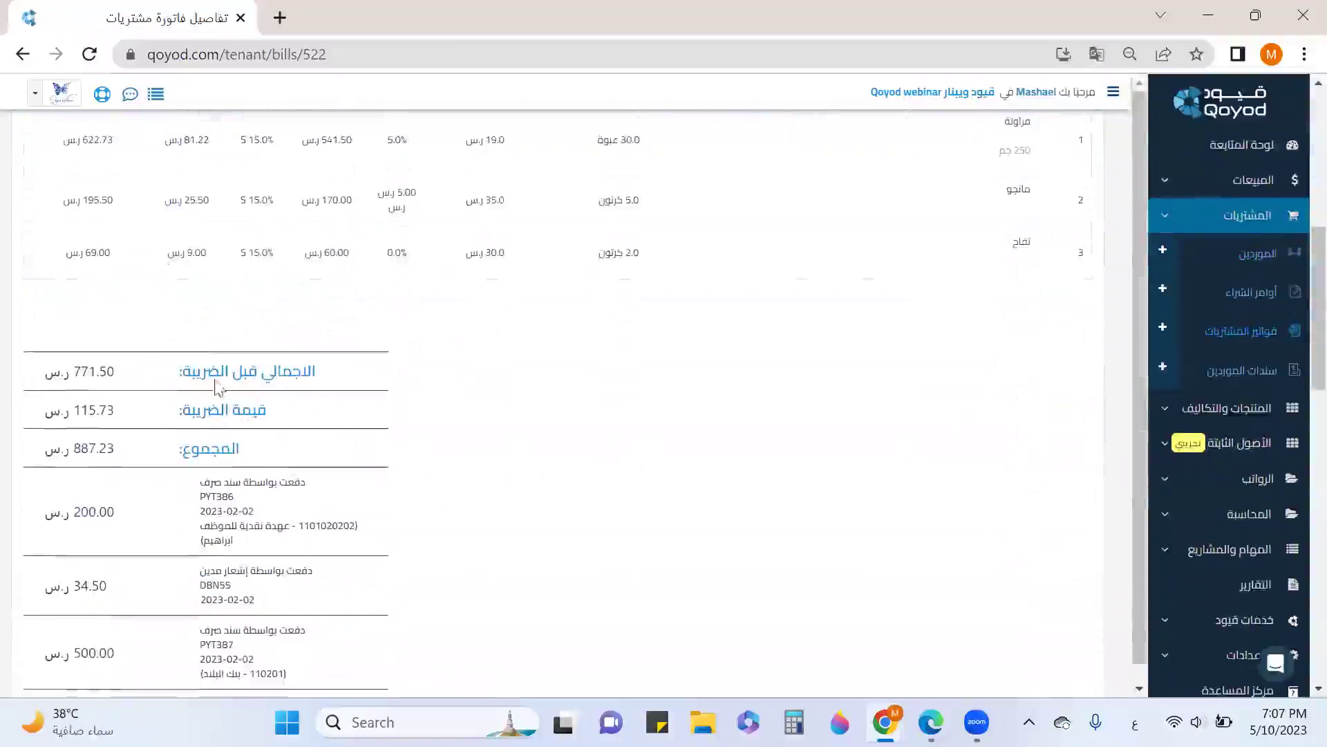
scroll(103, 415, down, 1)
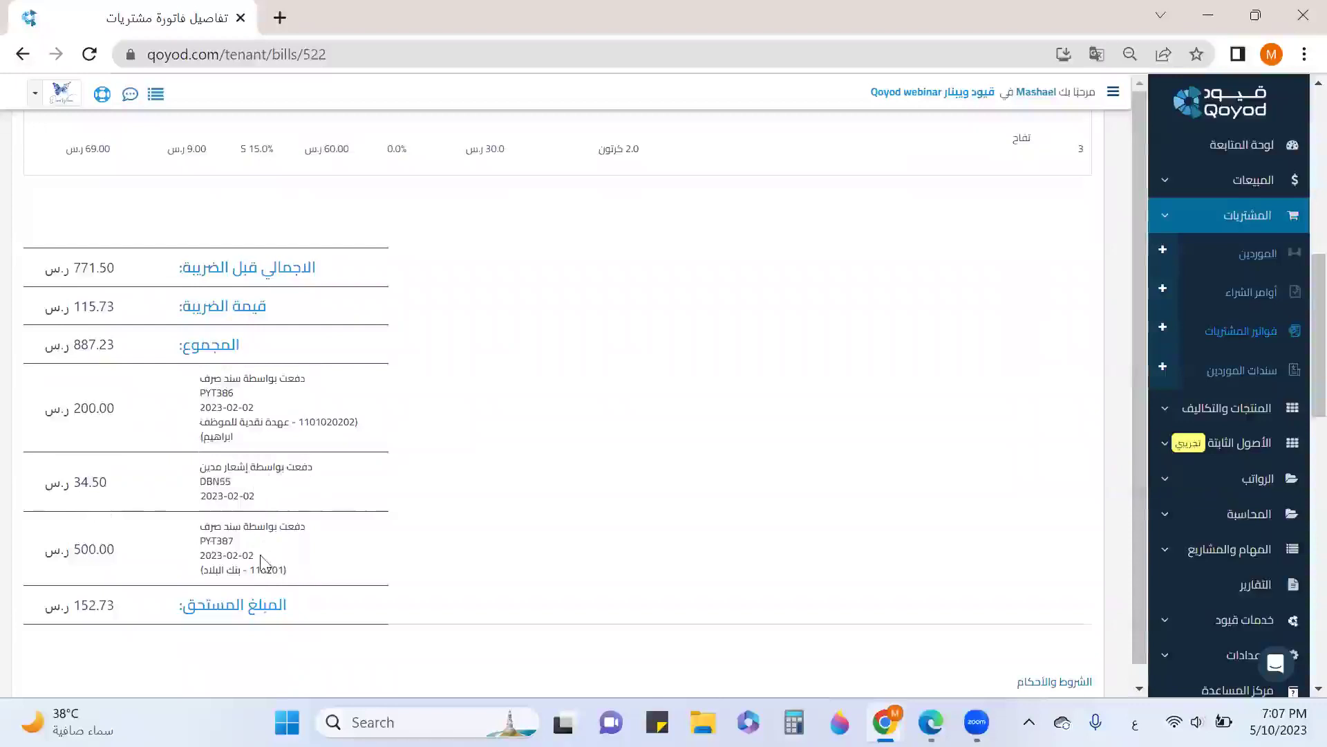
scroll(97, 553, down, 1)
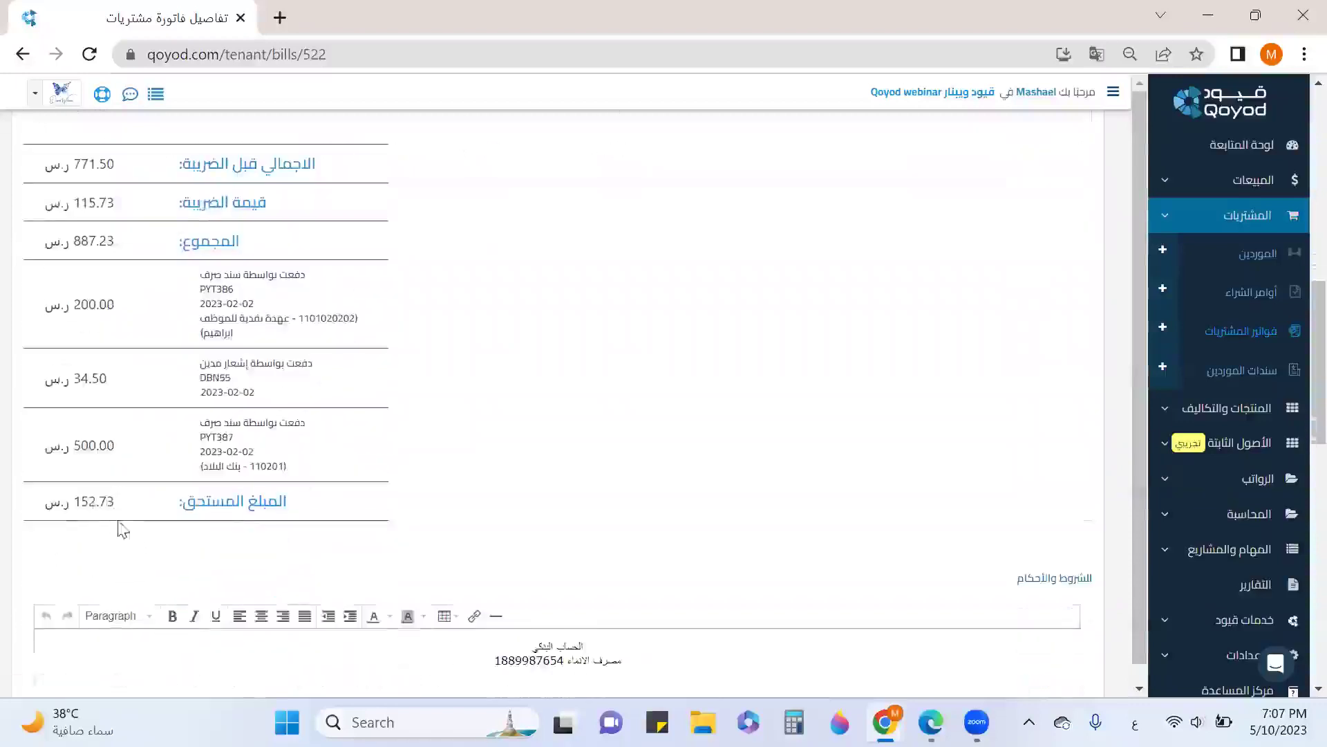
scroll(617, 486, up, 10)
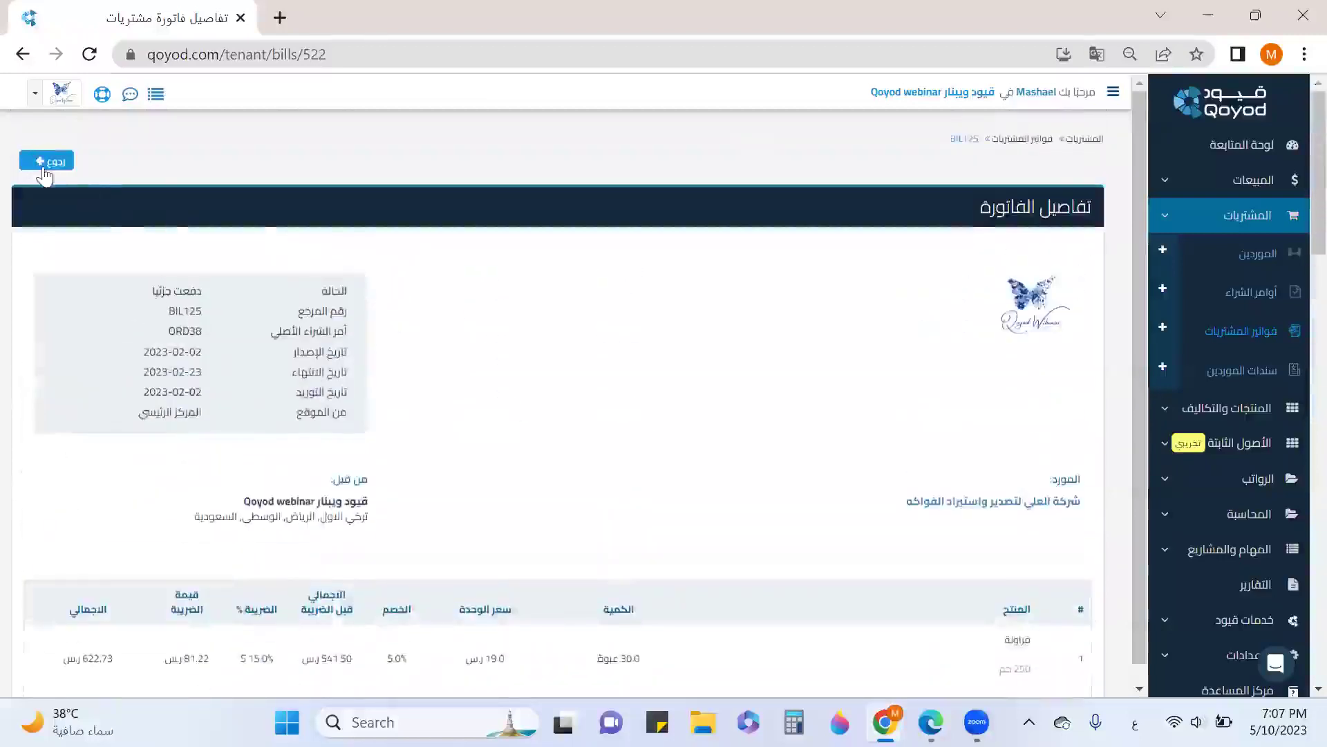
Return to the suppliers list and open supplier الشتاء والصيف's details
click(1255, 255)
scroll(702, 442, down, 2)
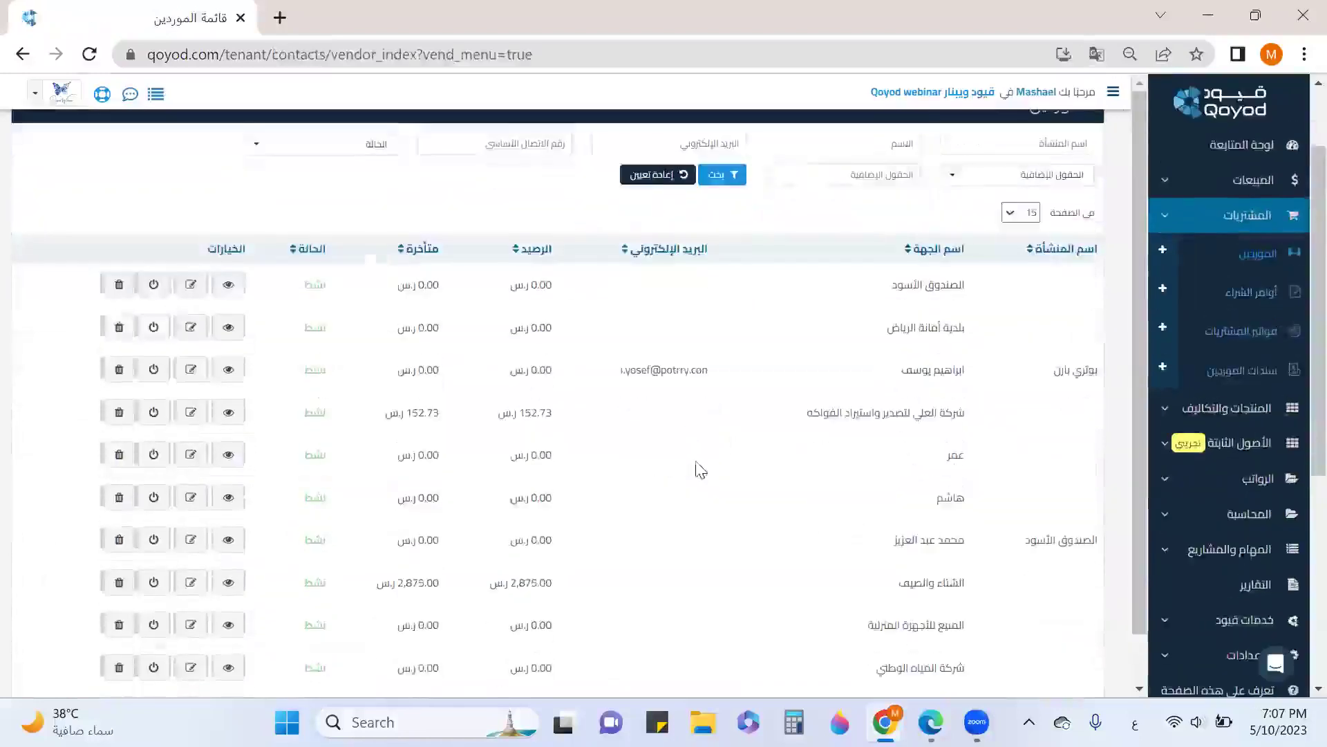
scroll(337, 391, down, 2)
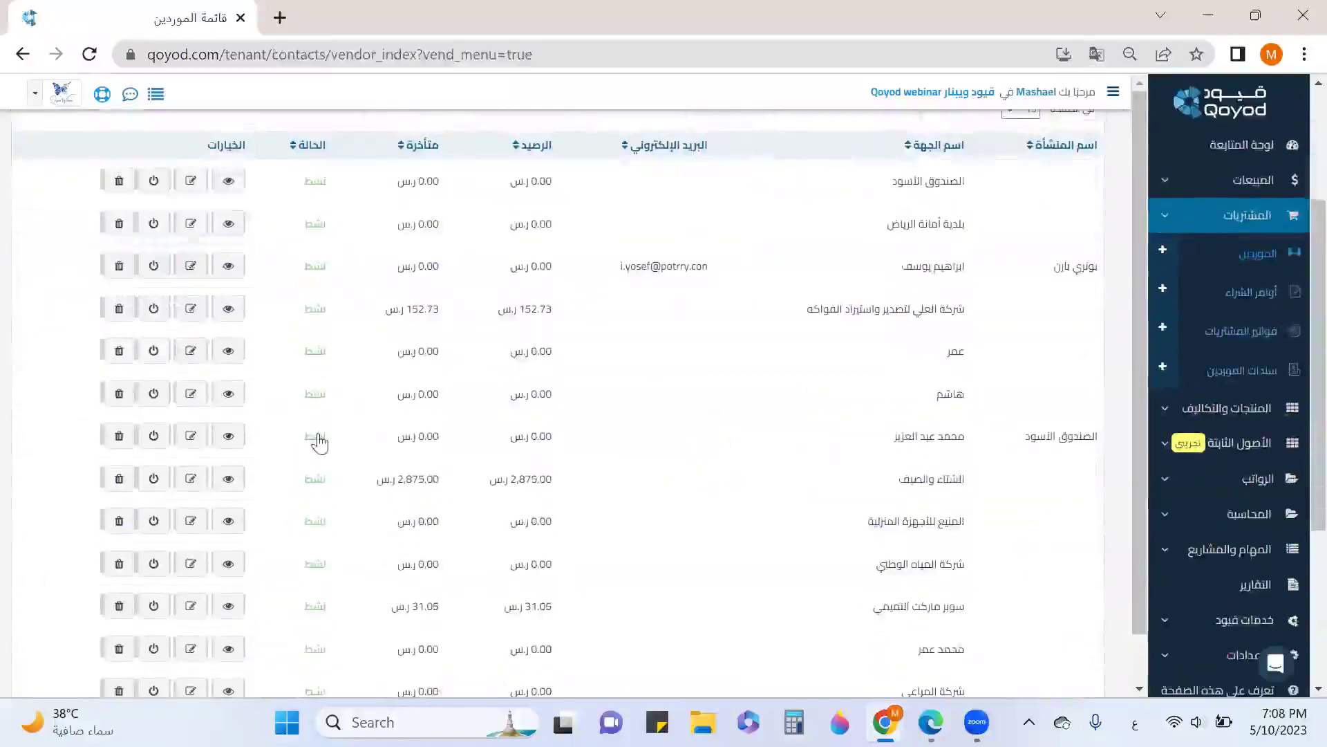
scroll(297, 517, down, 3)
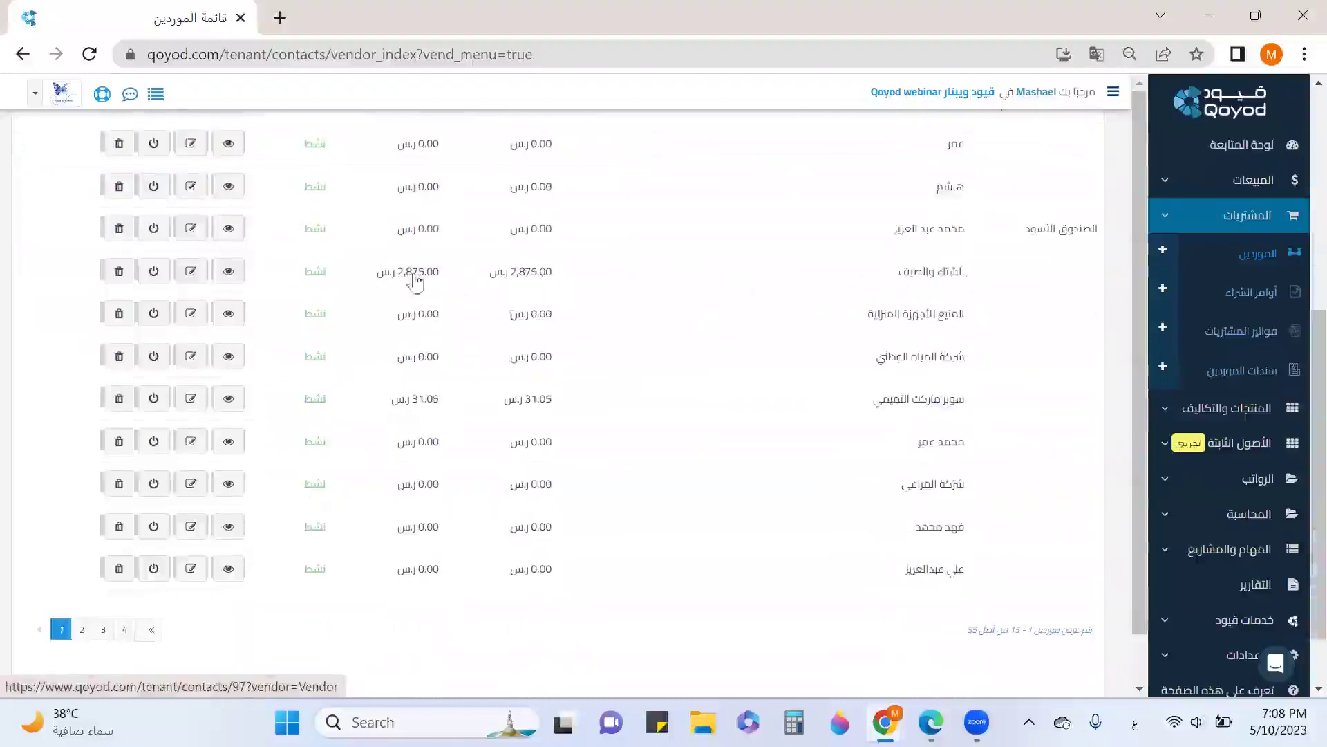
click(228, 272)
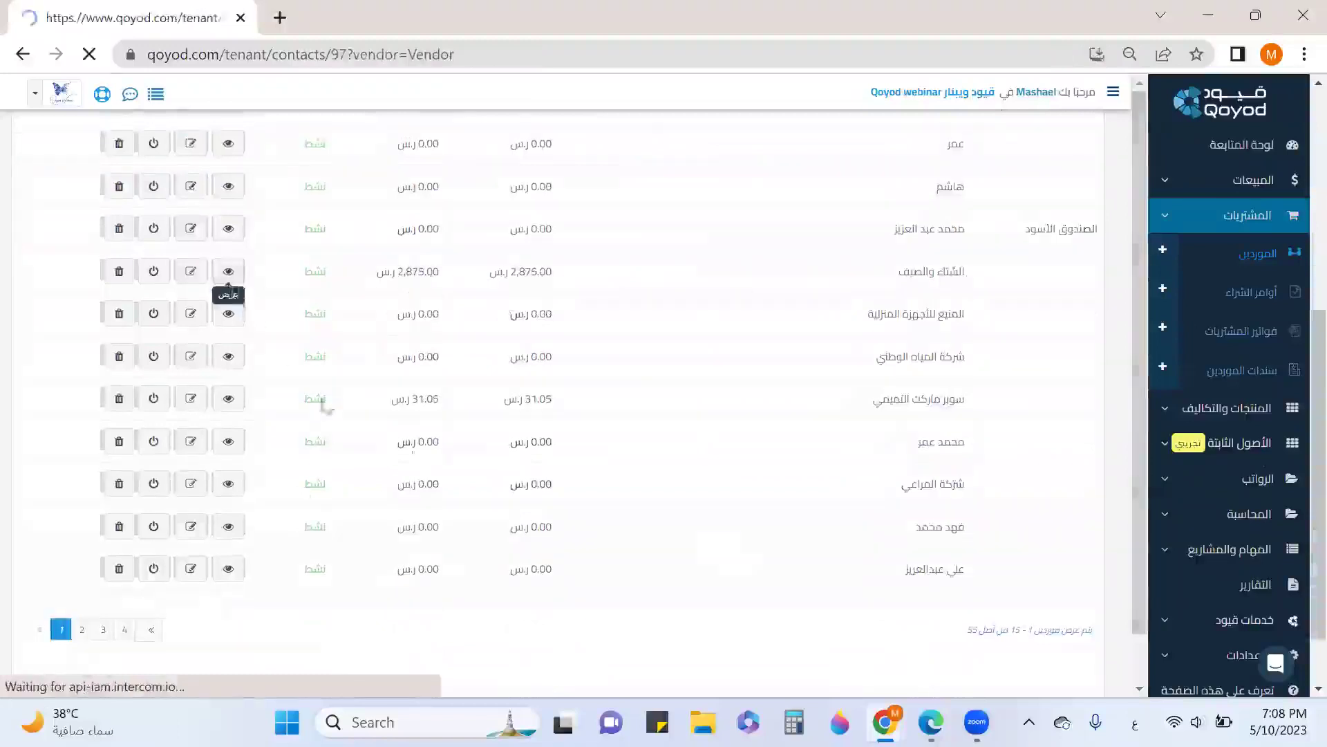
Find the approved 2,875.00 bill BIL112 among the supplier's bills and open it
scroll(778, 469, down, 6)
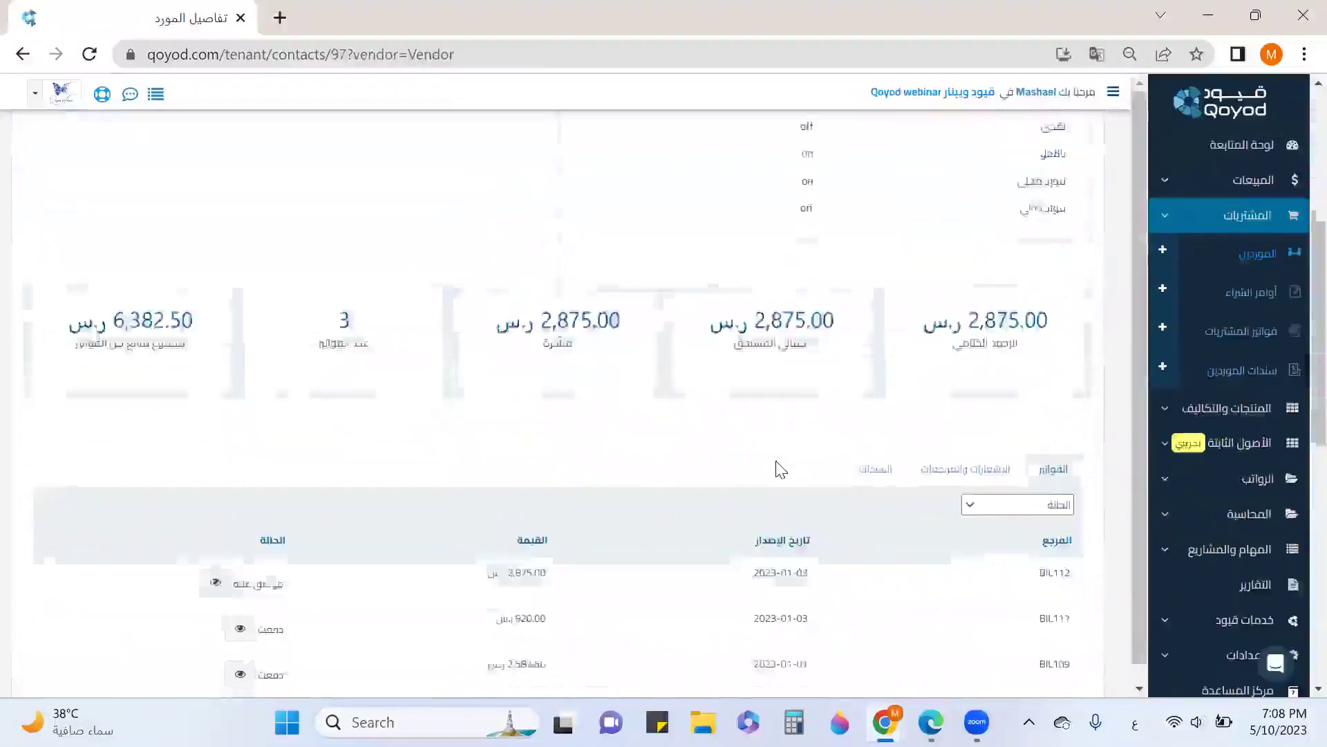
scroll(423, 326, down, 2)
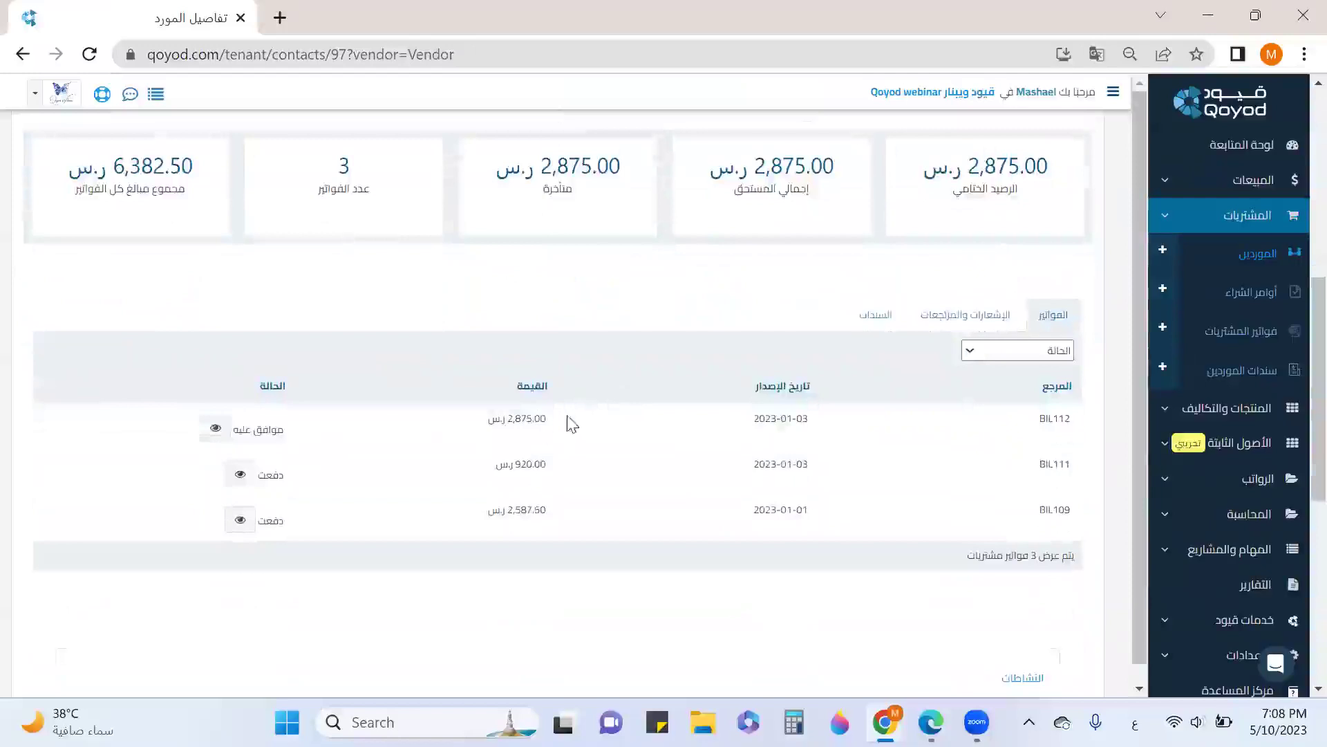
drag(549, 418, 497, 416)
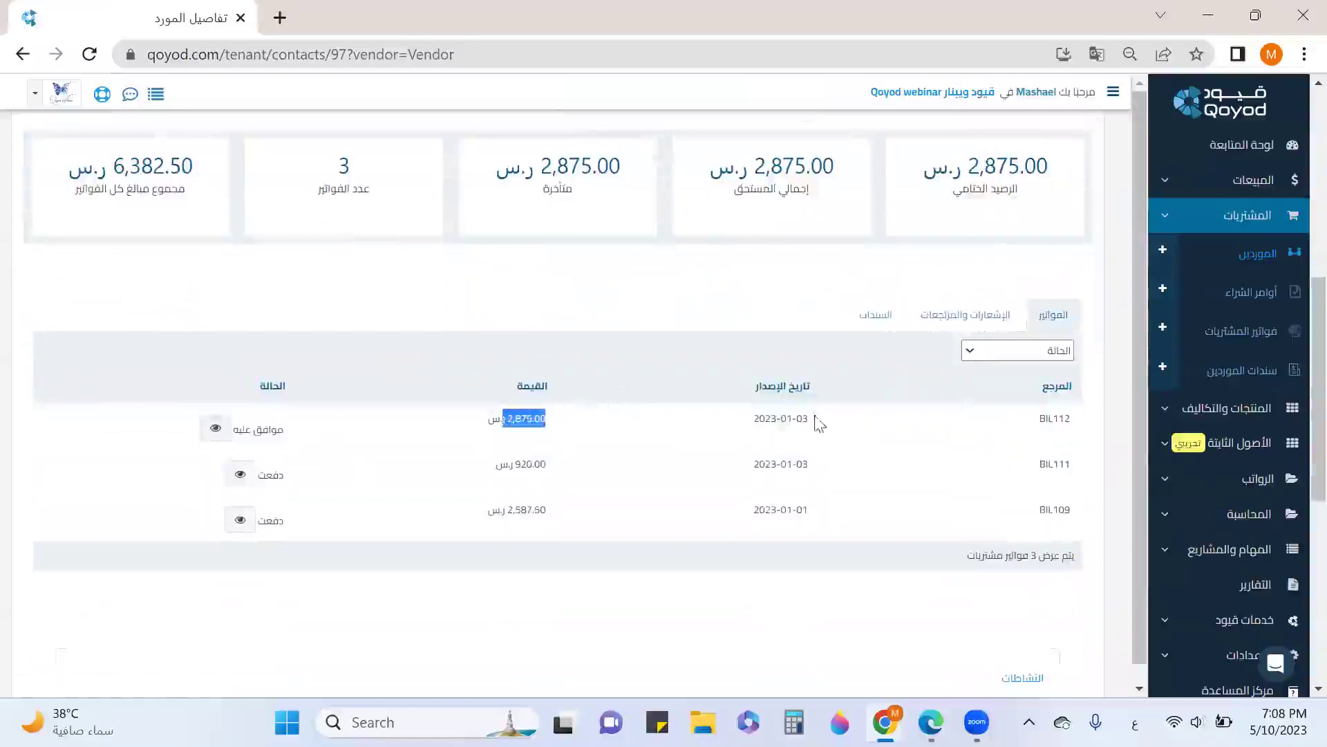
click(216, 432)
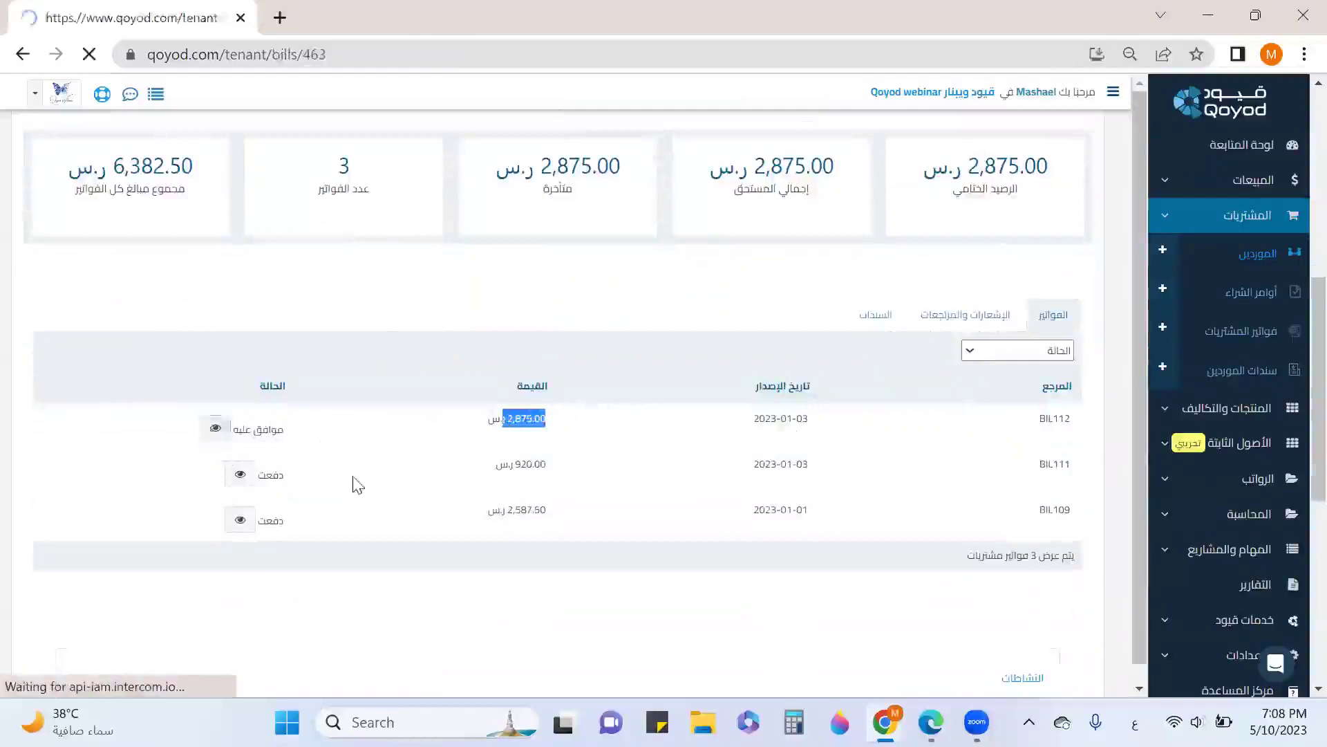
Check that BIL112's full 2,875.00 is still due, then return to the suppliers list
scroll(806, 470, down, 1)
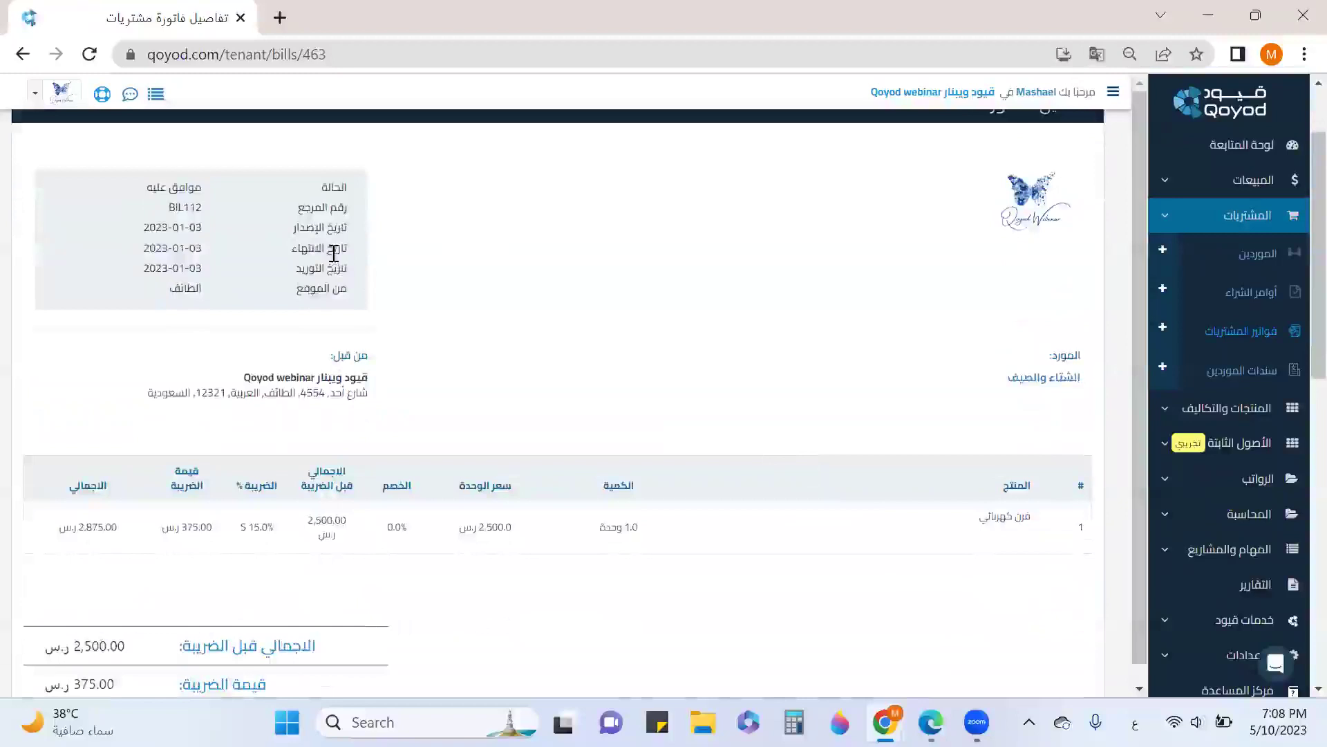
scroll(907, 418, down, 3)
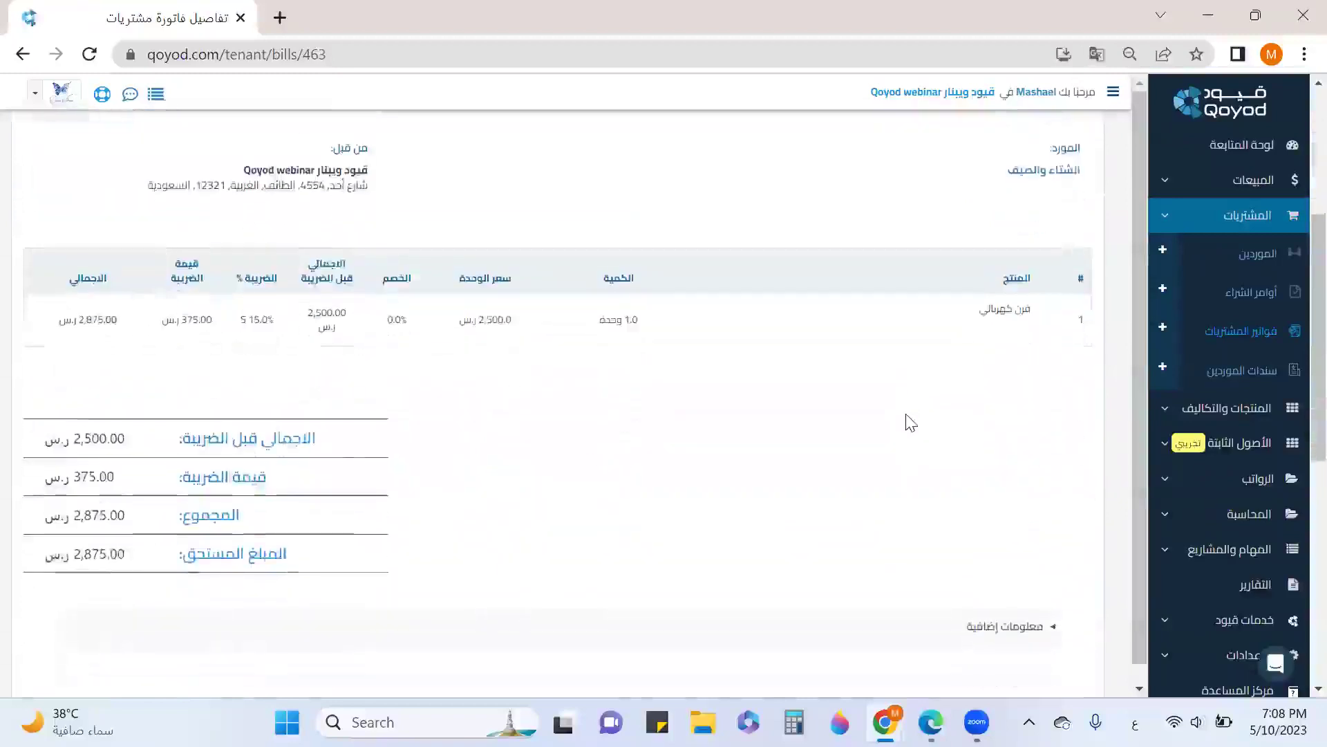
scroll(910, 423, down, 1)
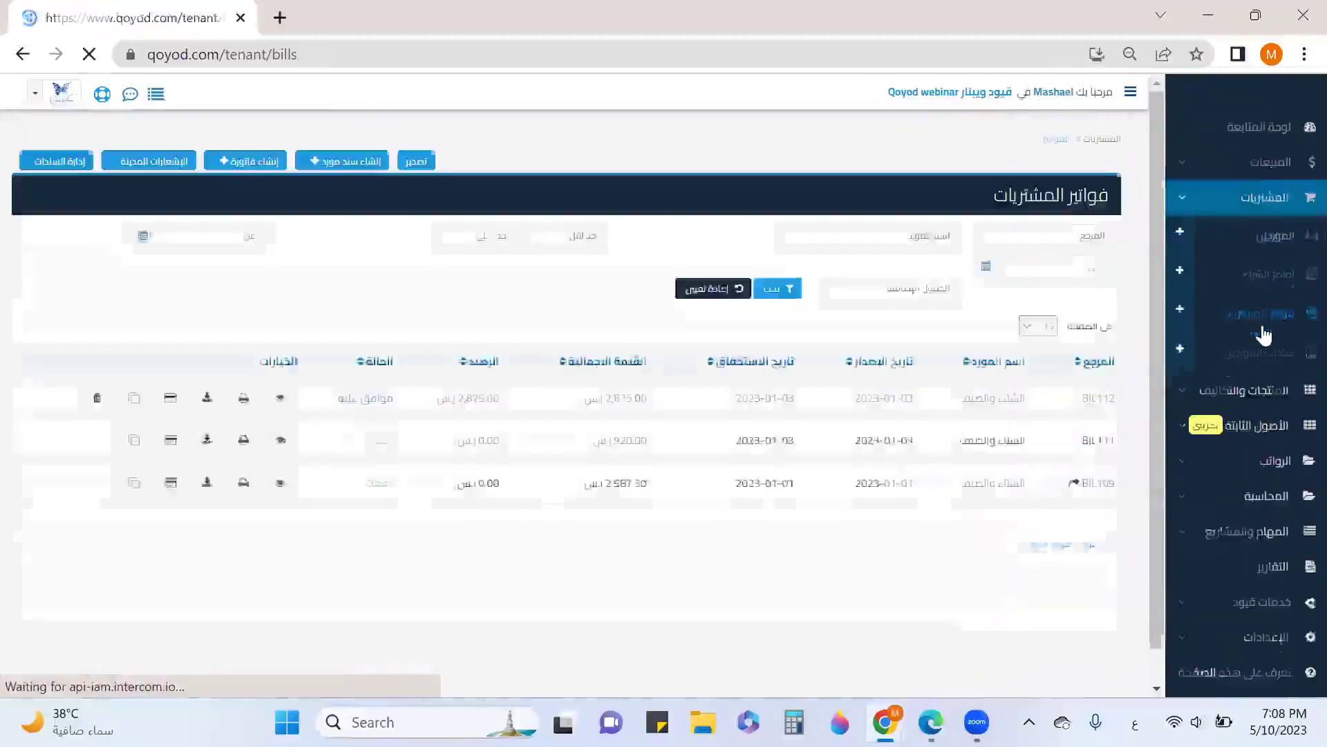
click(1266, 262)
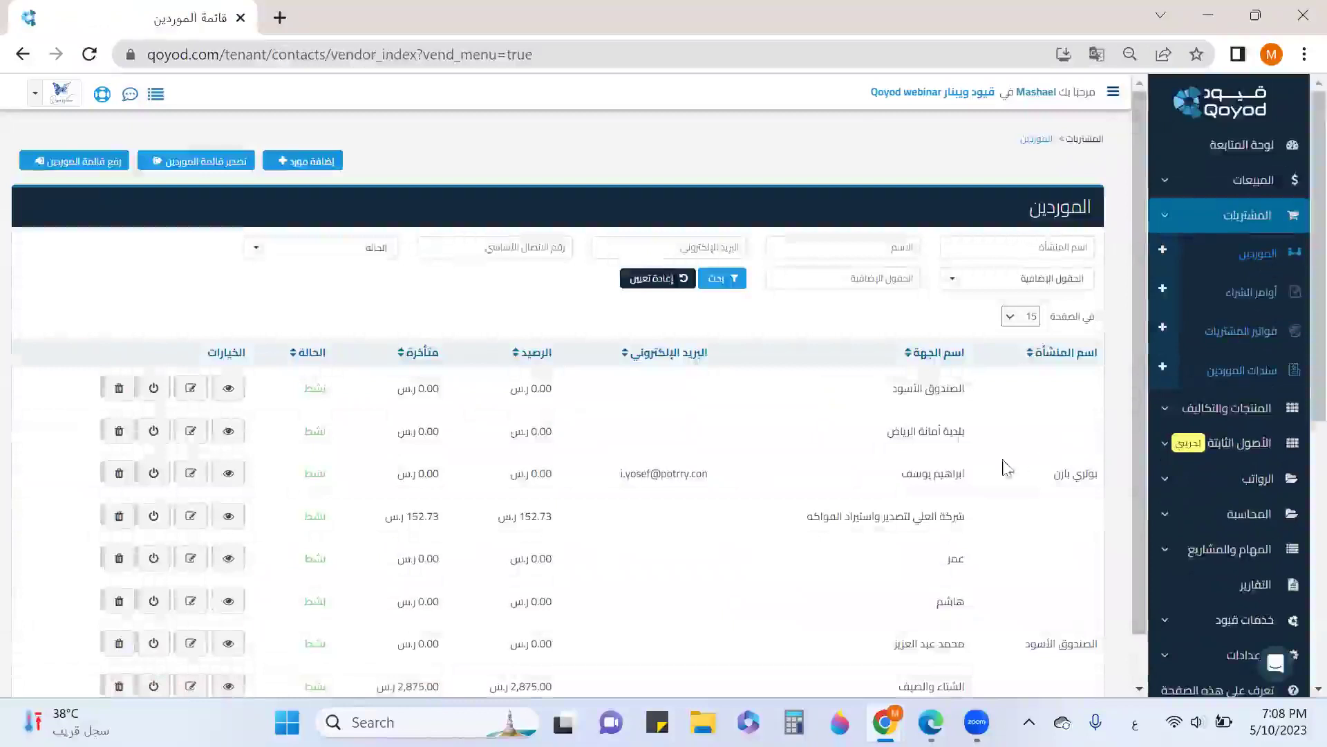
click(229, 518)
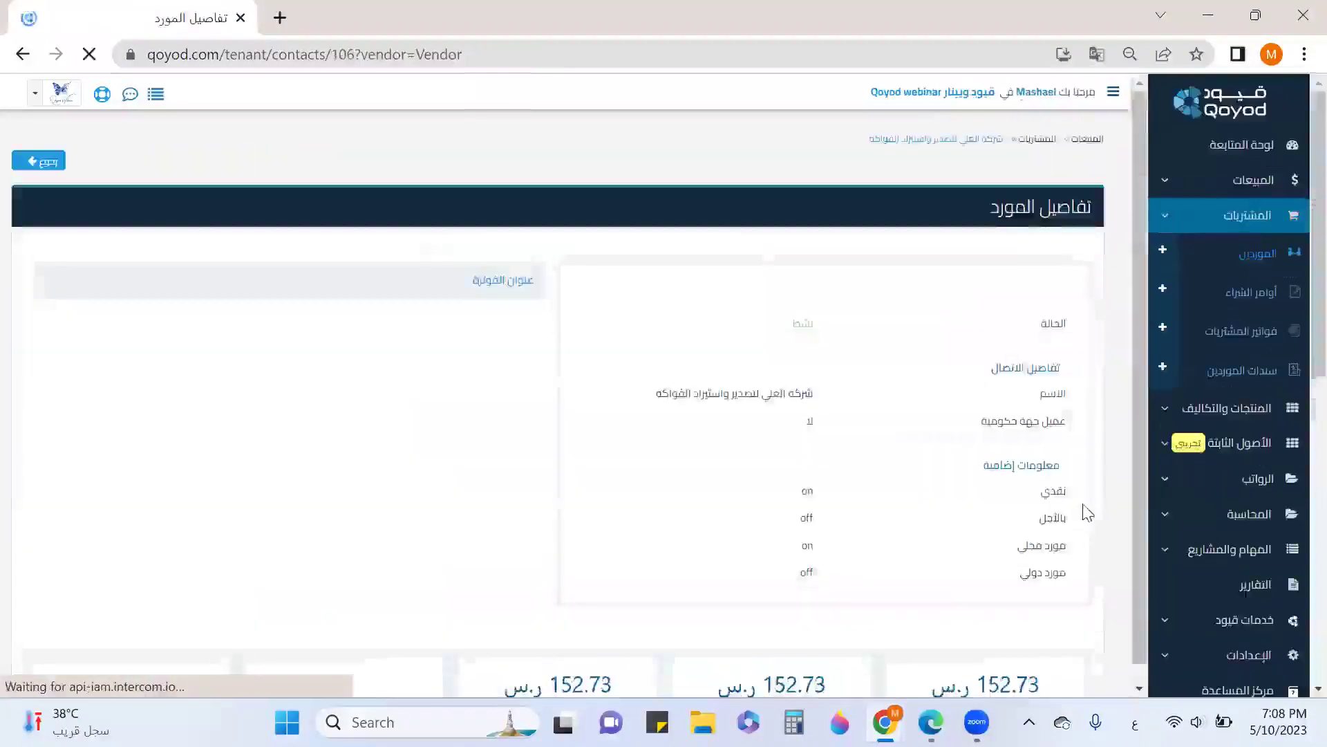
scroll(1076, 525, down, 6)
click(972, 419)
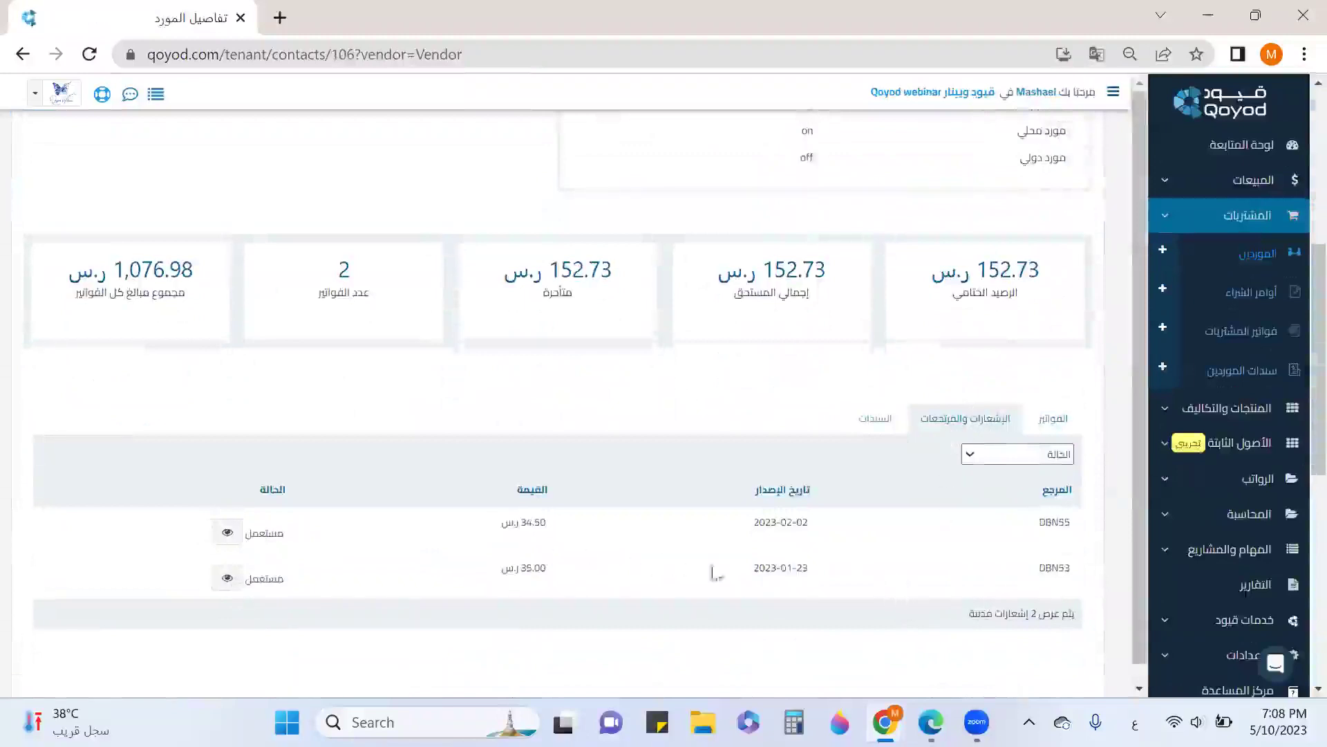
drag(526, 567, 546, 567)
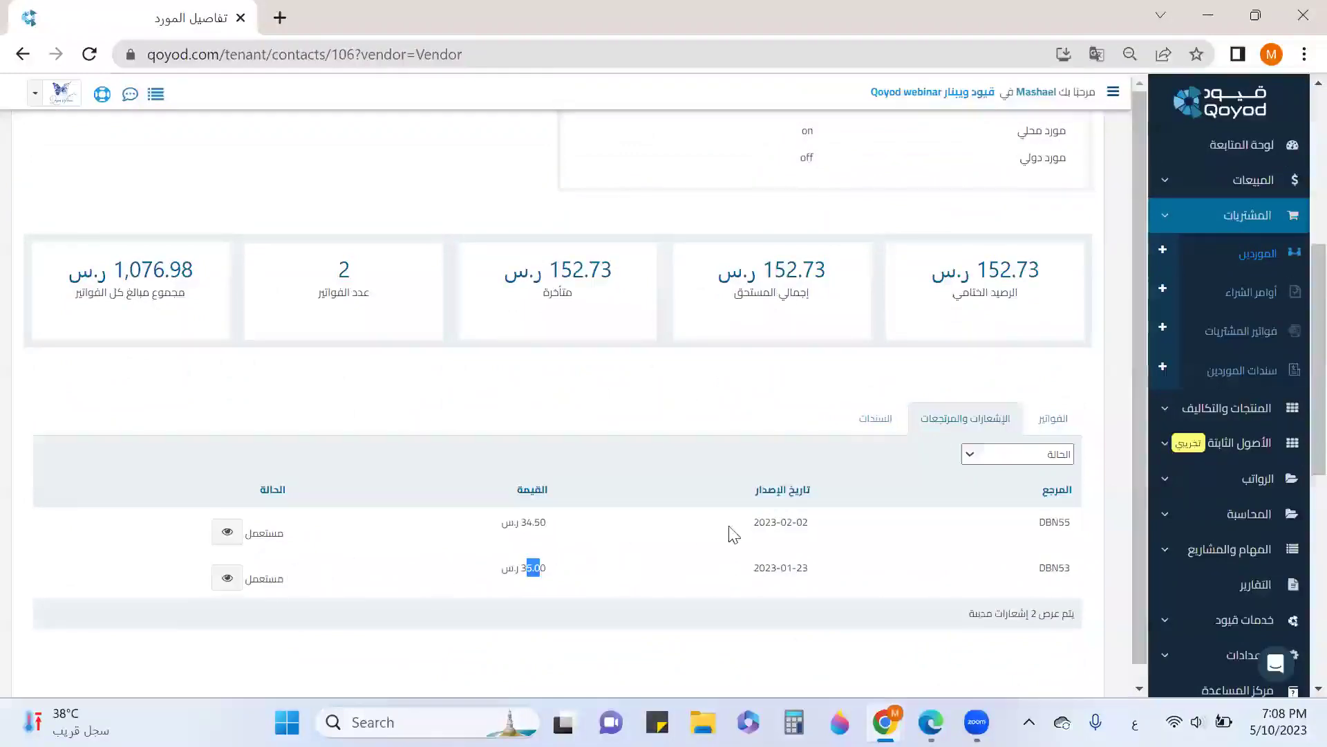
drag(522, 527, 547, 524)
click(873, 422)
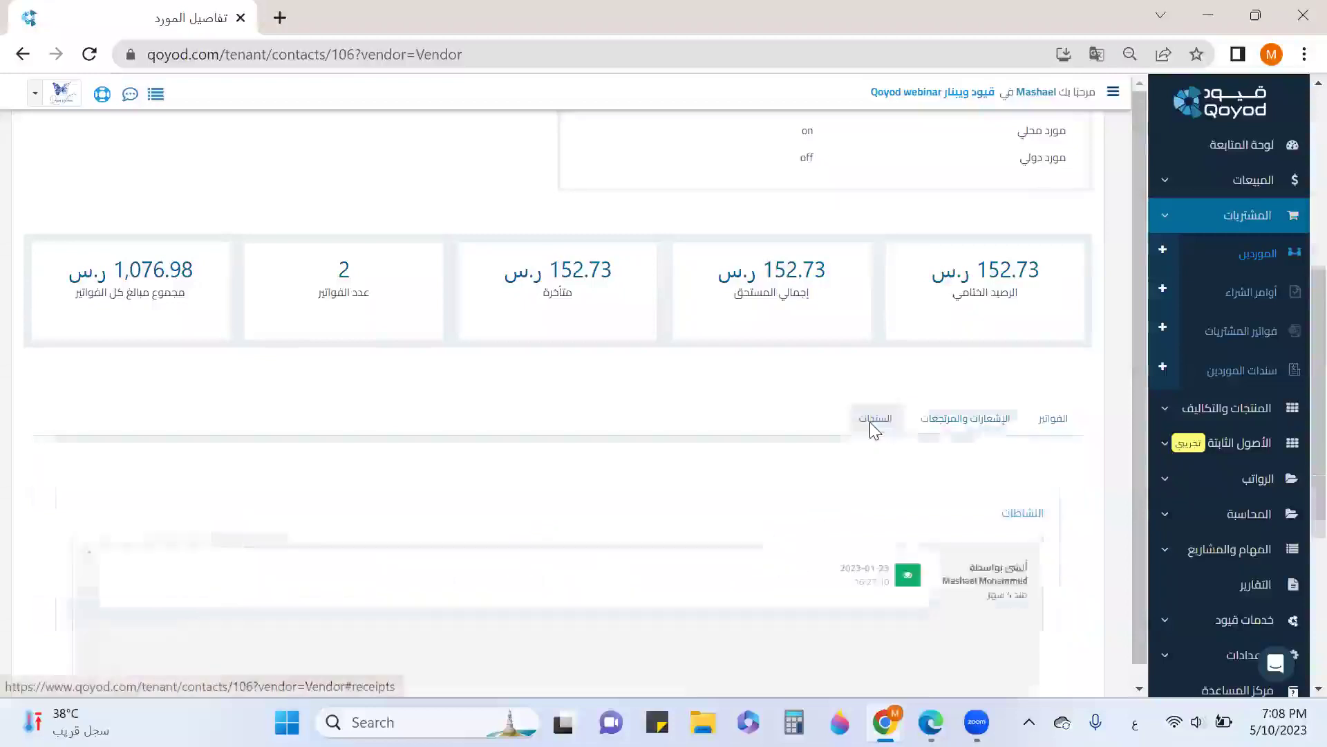
scroll(875, 432, down, 3)
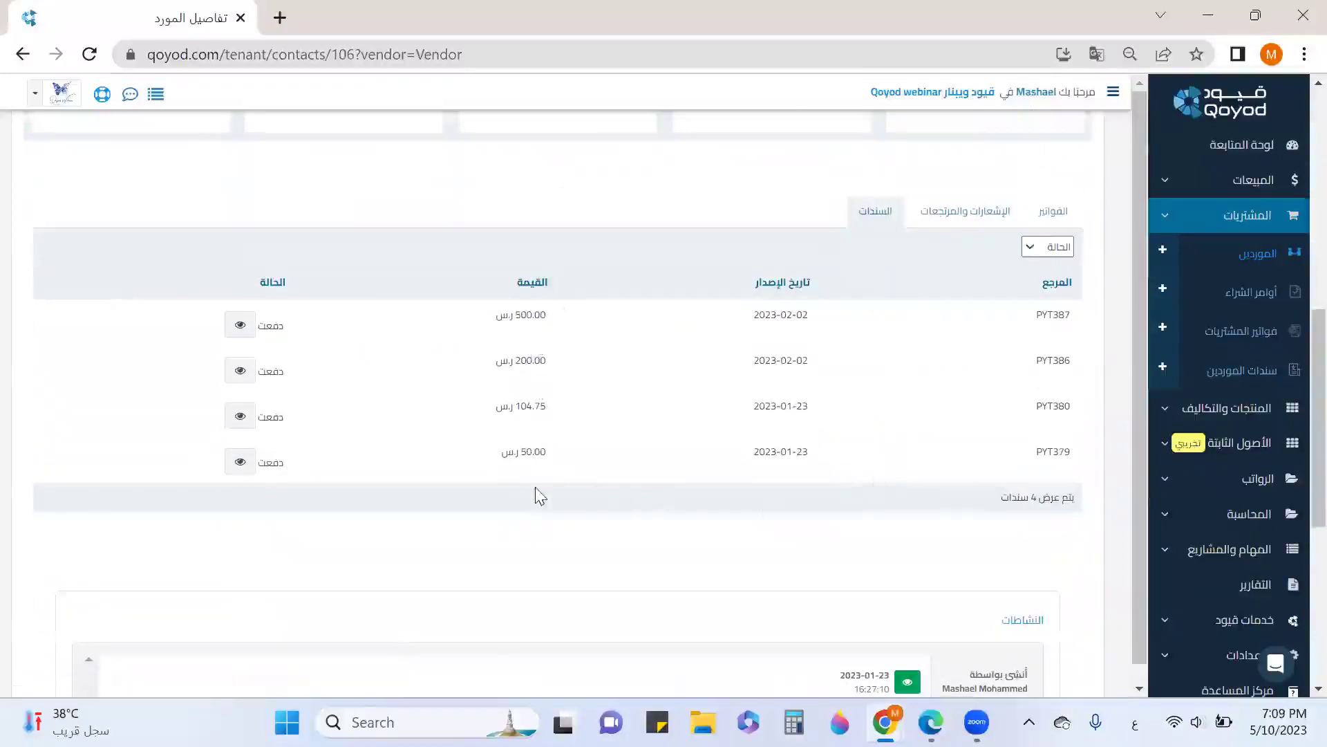
scroll(992, 404, up, 6)
click(1238, 260)
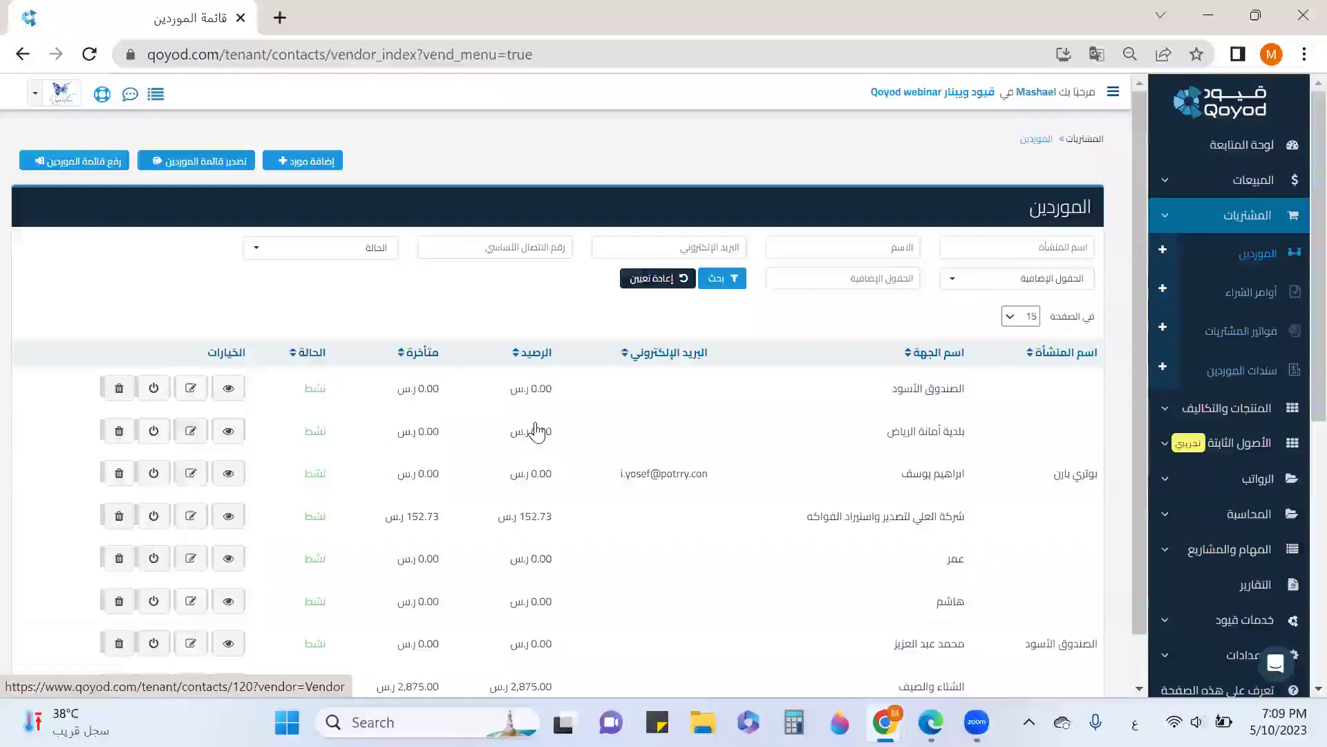
Download the vendor_import (7).xlsx supplier template from the import page and open it
click(88, 169)
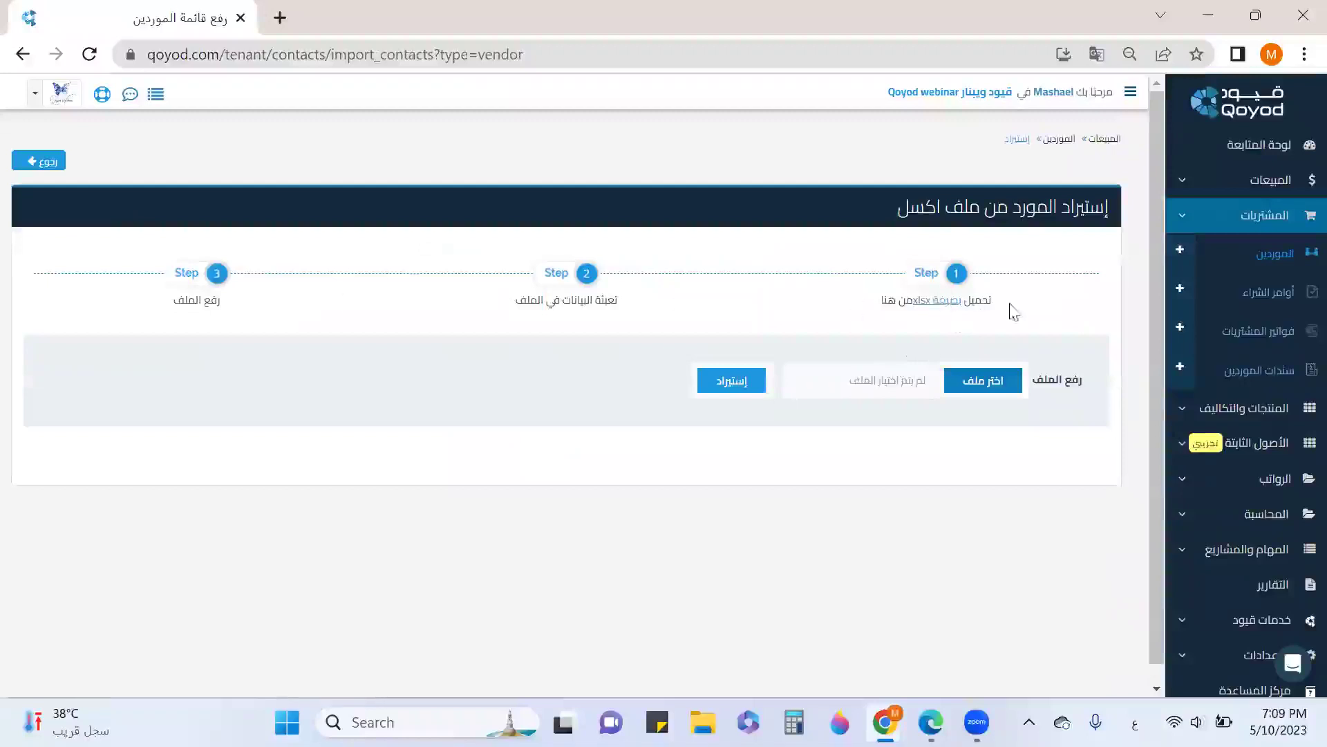
click(953, 303)
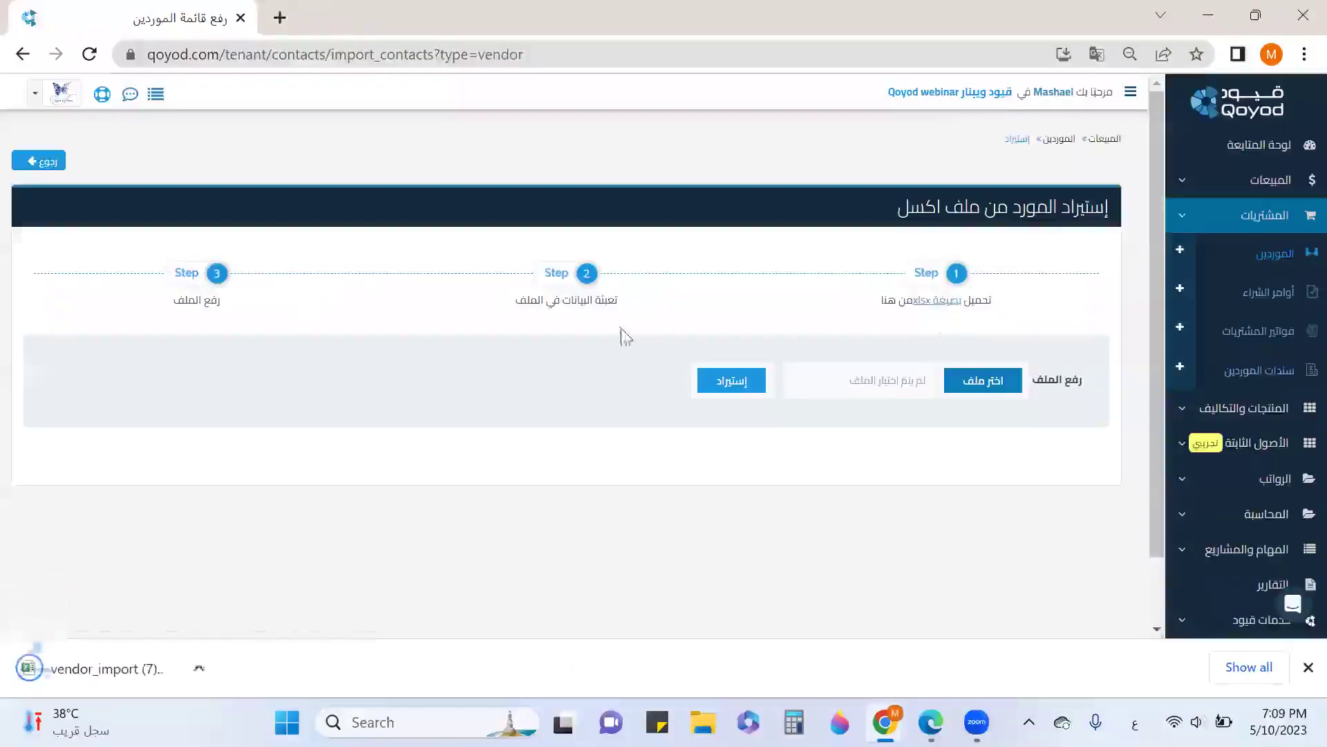
click(80, 668)
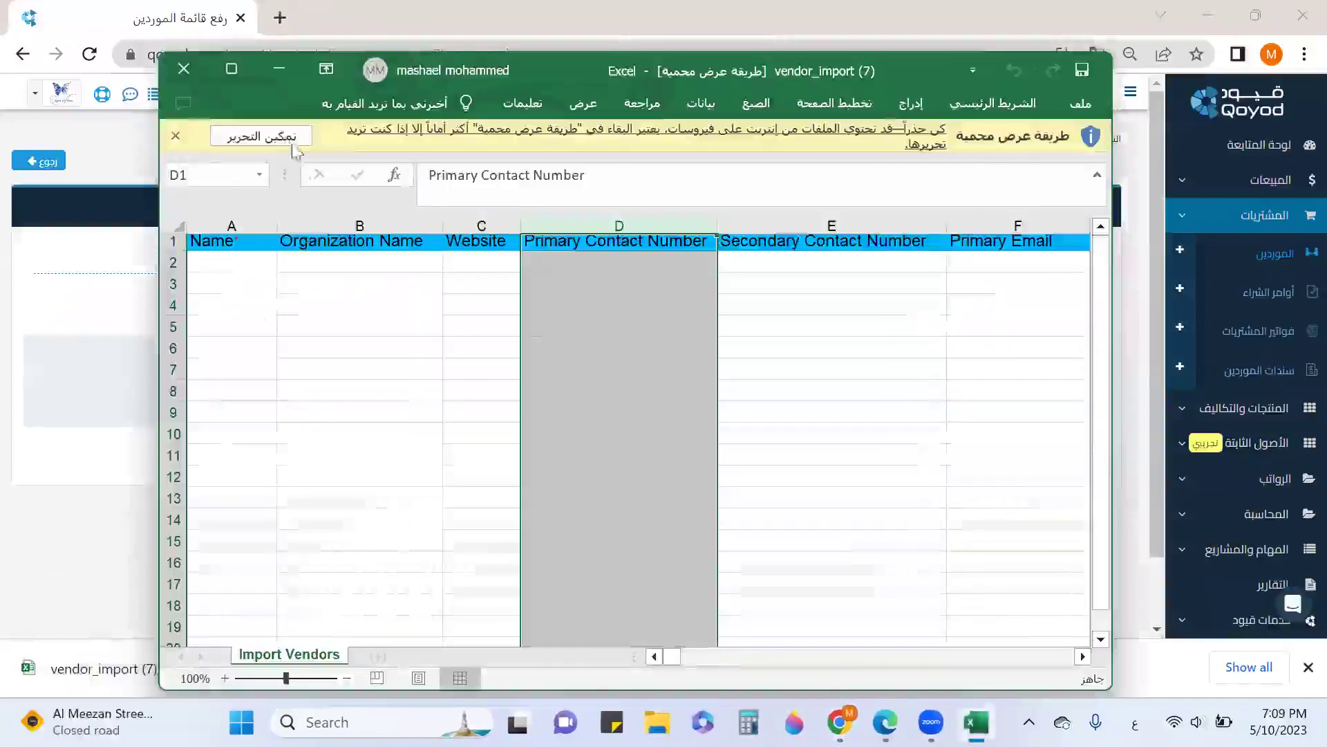
Enter three vendor names in cells A2–A4 under Name, save the workbook and minimize Excel
click(293, 141)
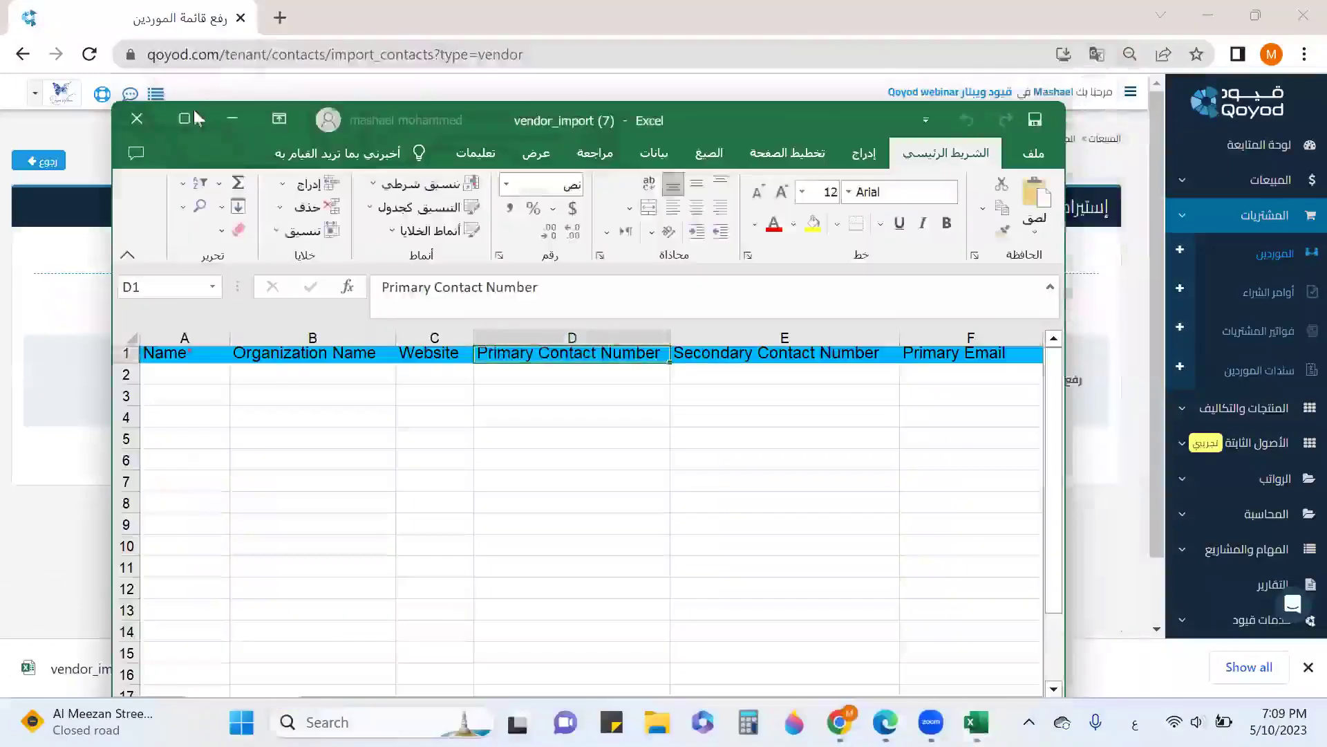
click(184, 119)
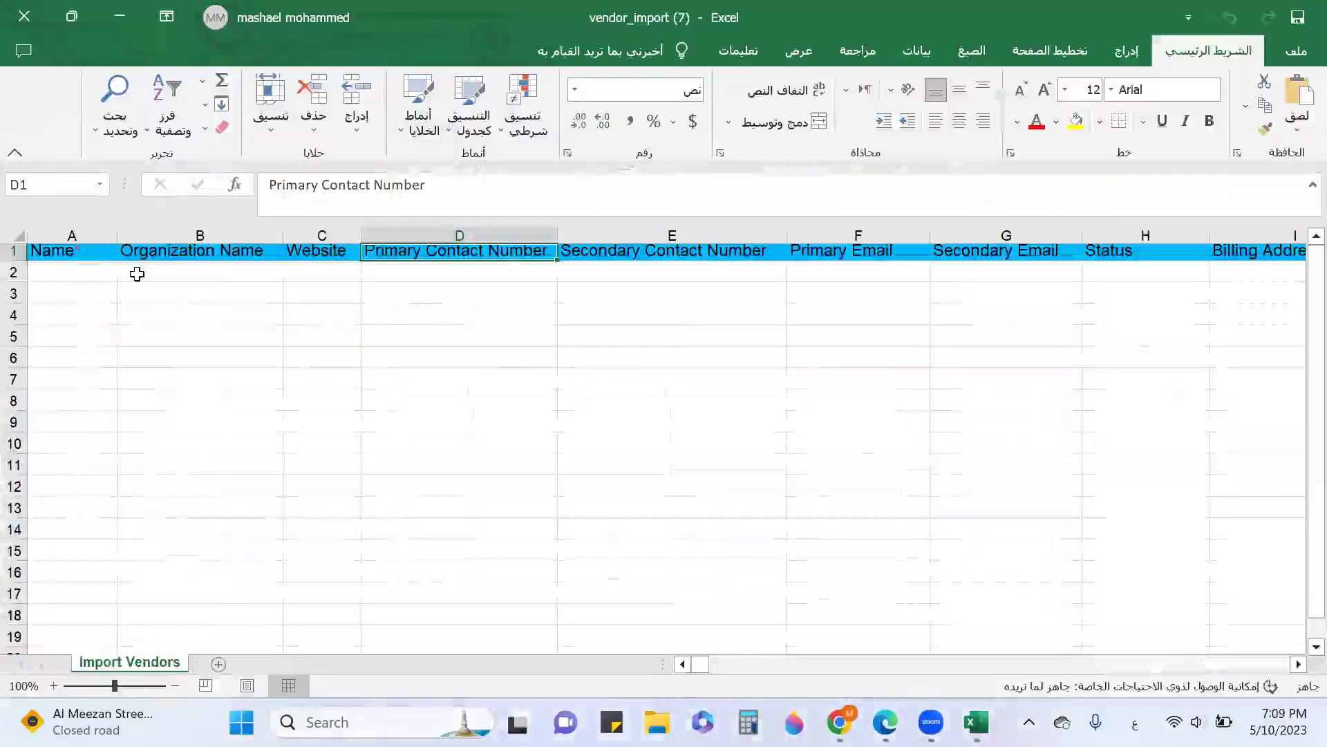
click(55, 273)
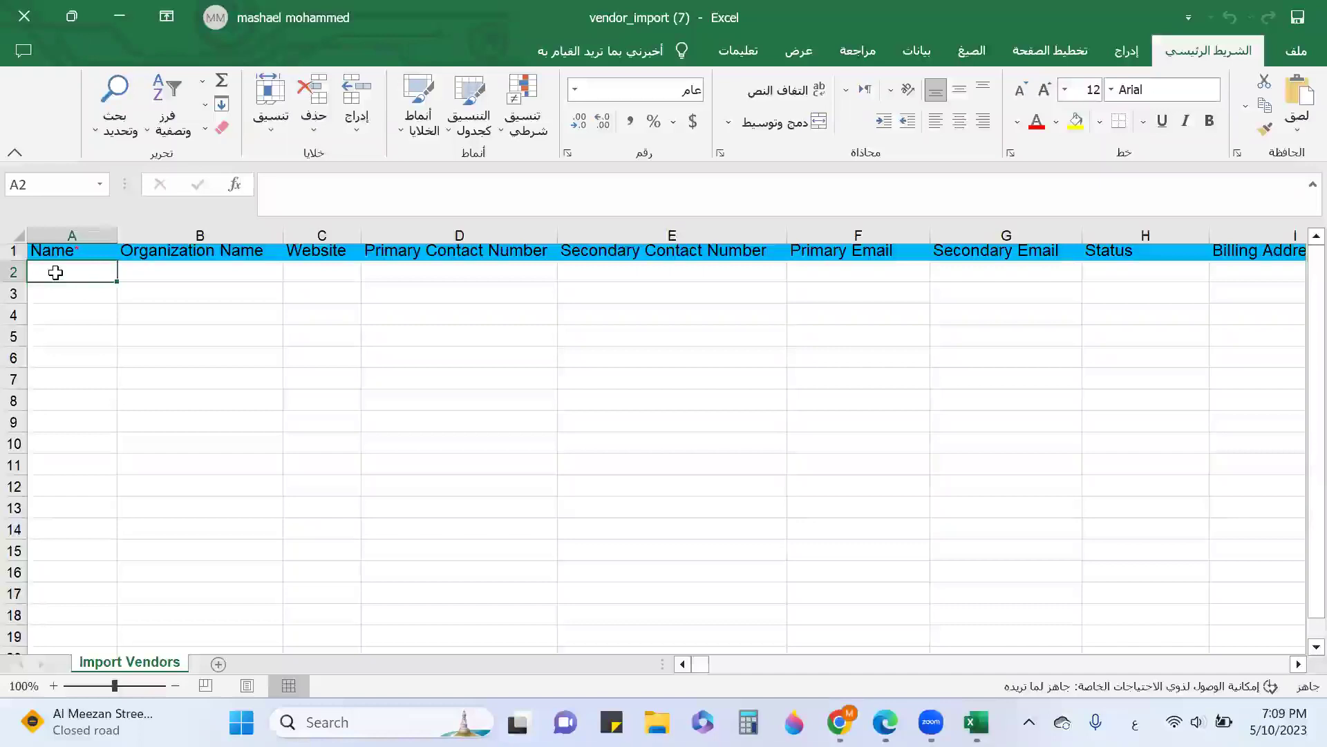
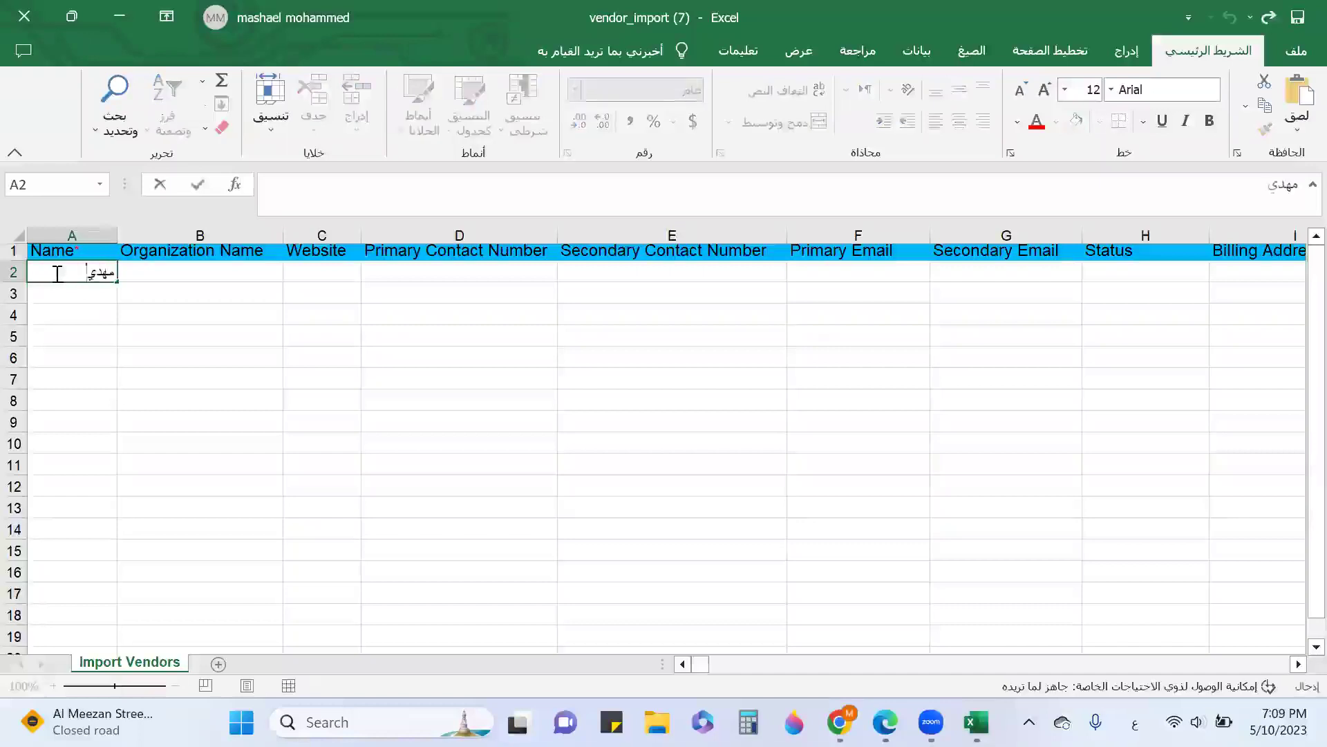
key(Return)
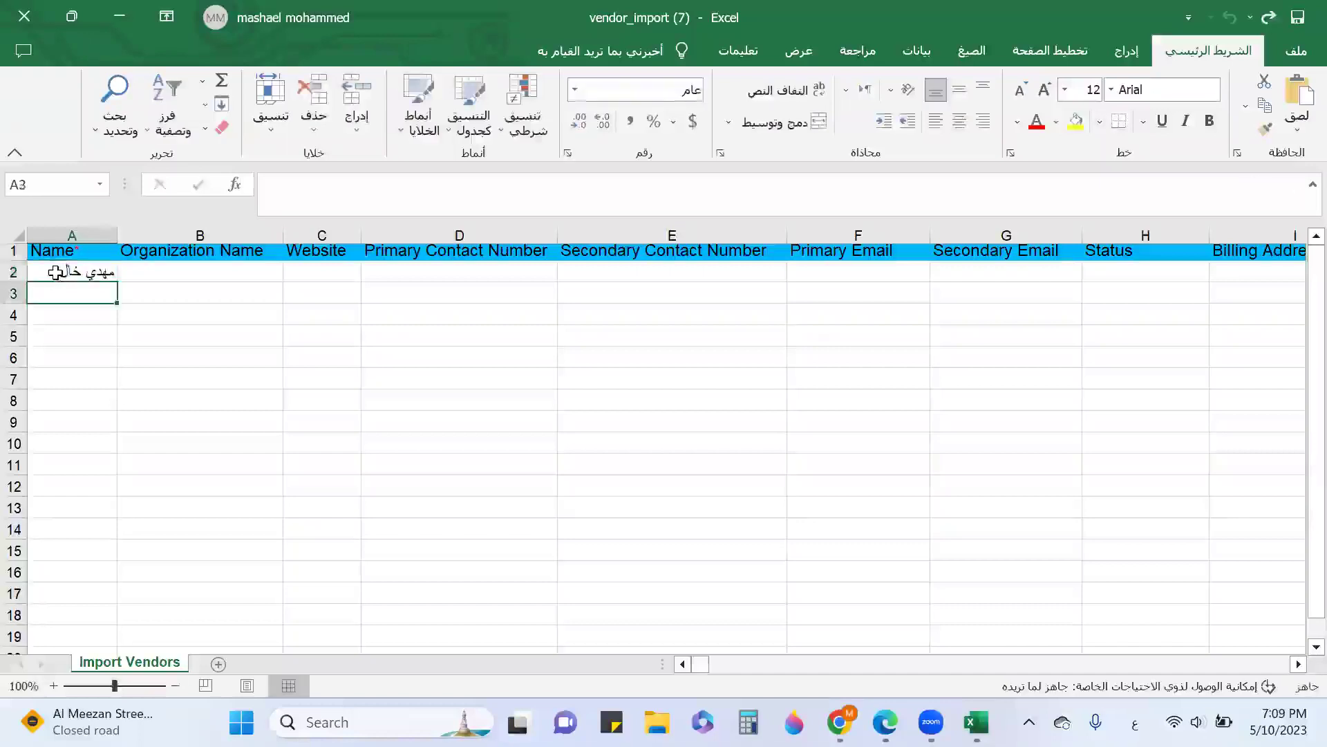
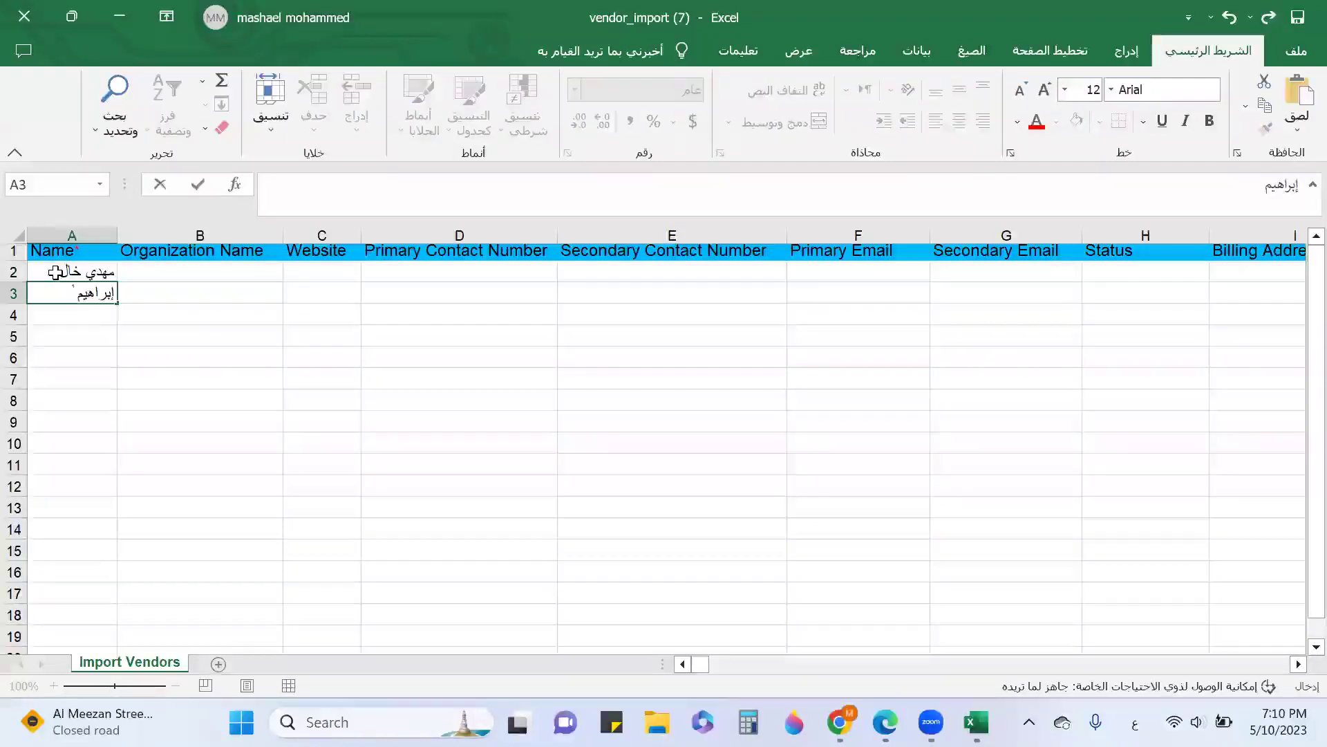
key(Return)
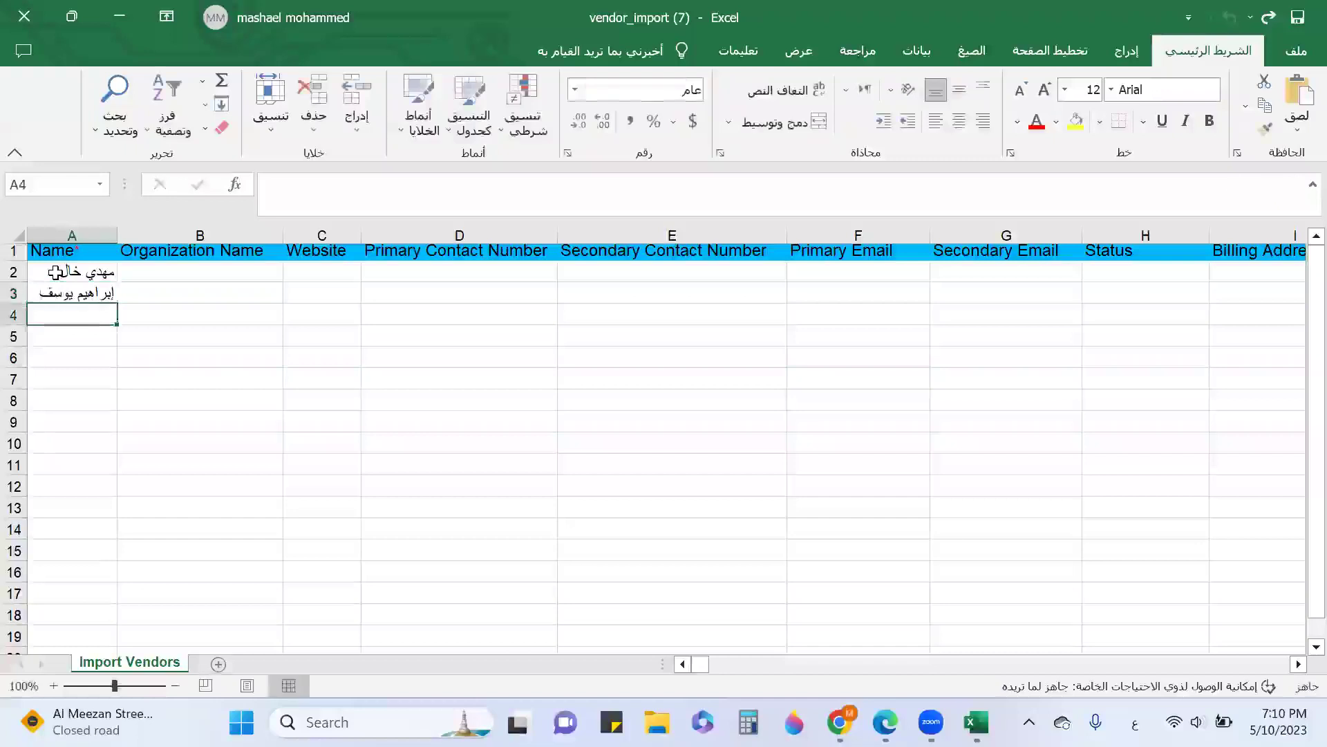
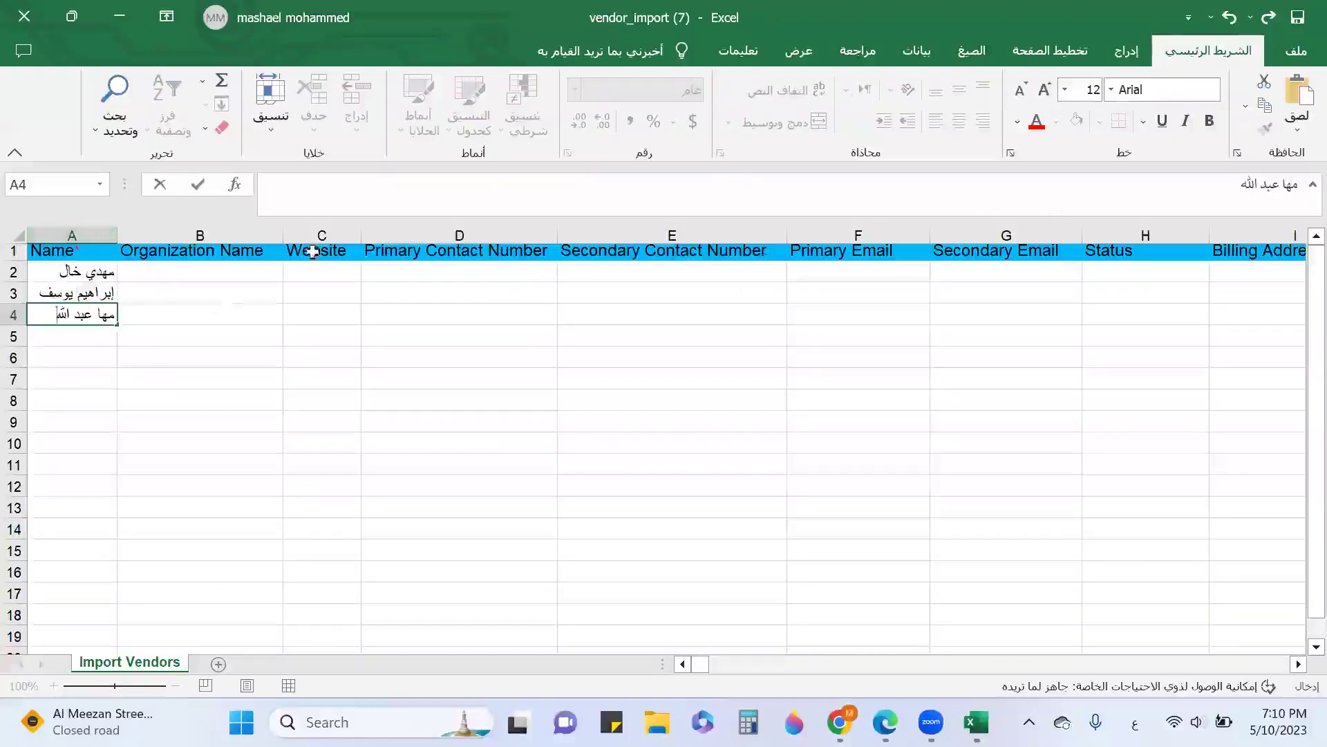
click(1295, 20)
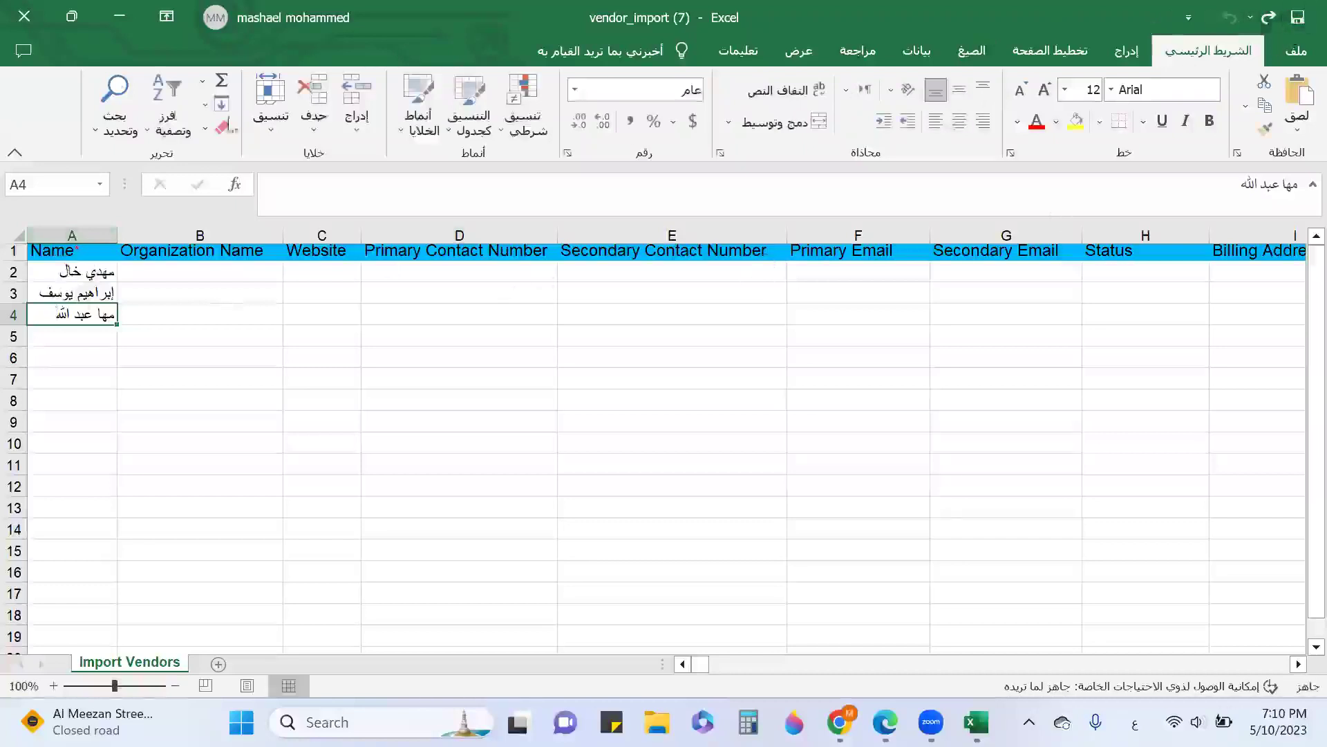
click(119, 20)
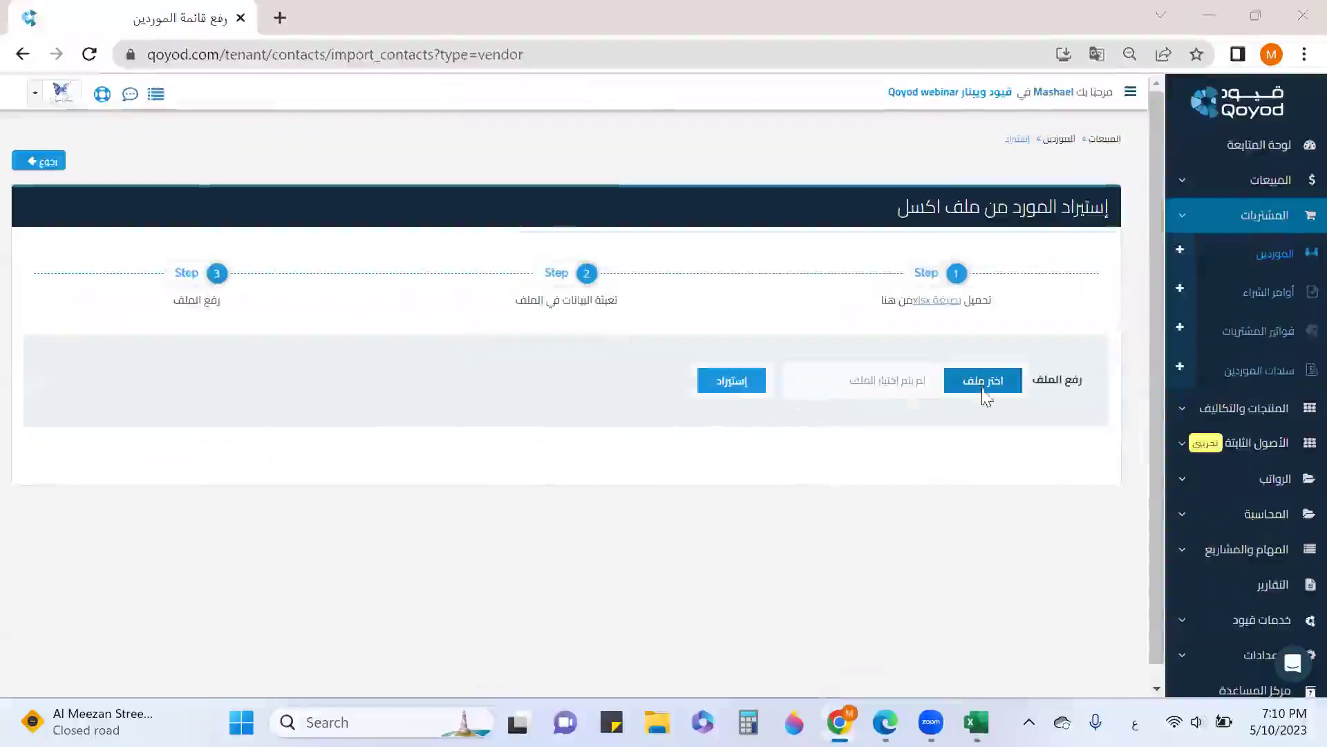
Import vendors from the vendor_import (7) file and go to the vendors list
click(982, 380)
click(276, 204)
click(277, 206)
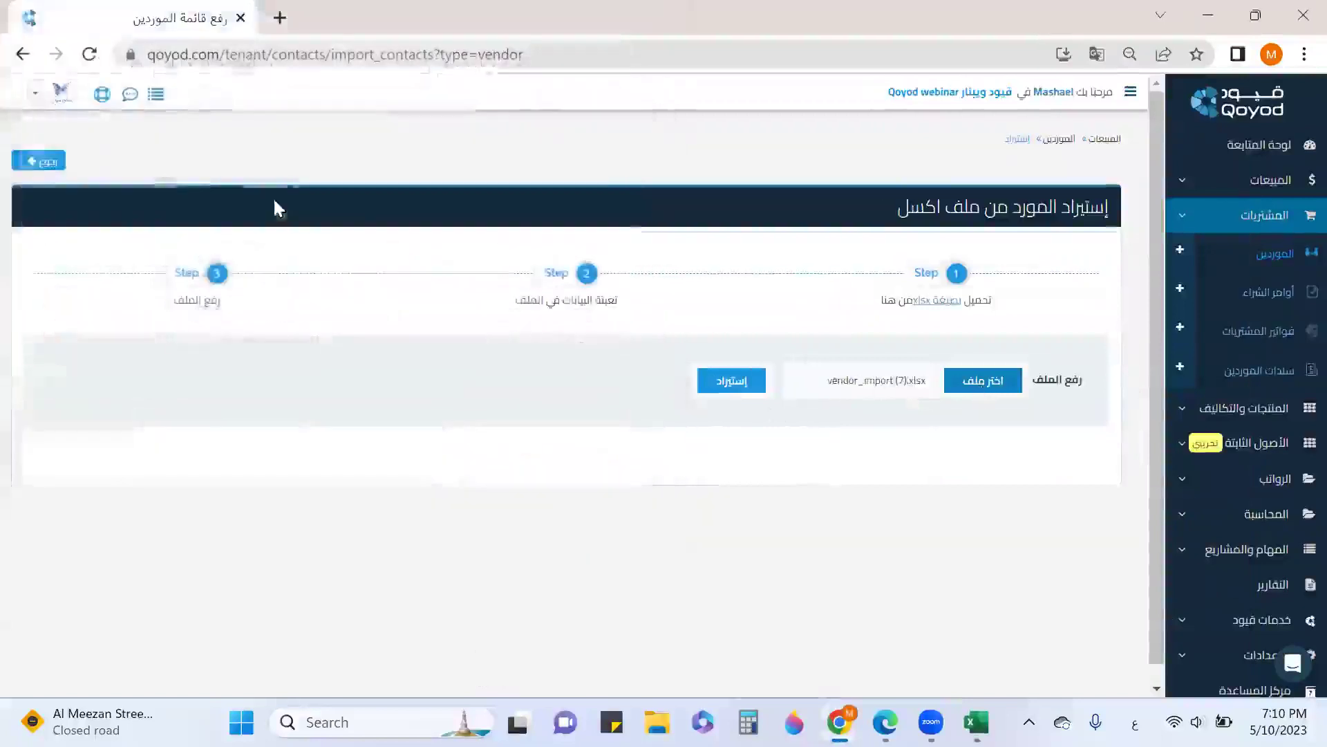
click(754, 382)
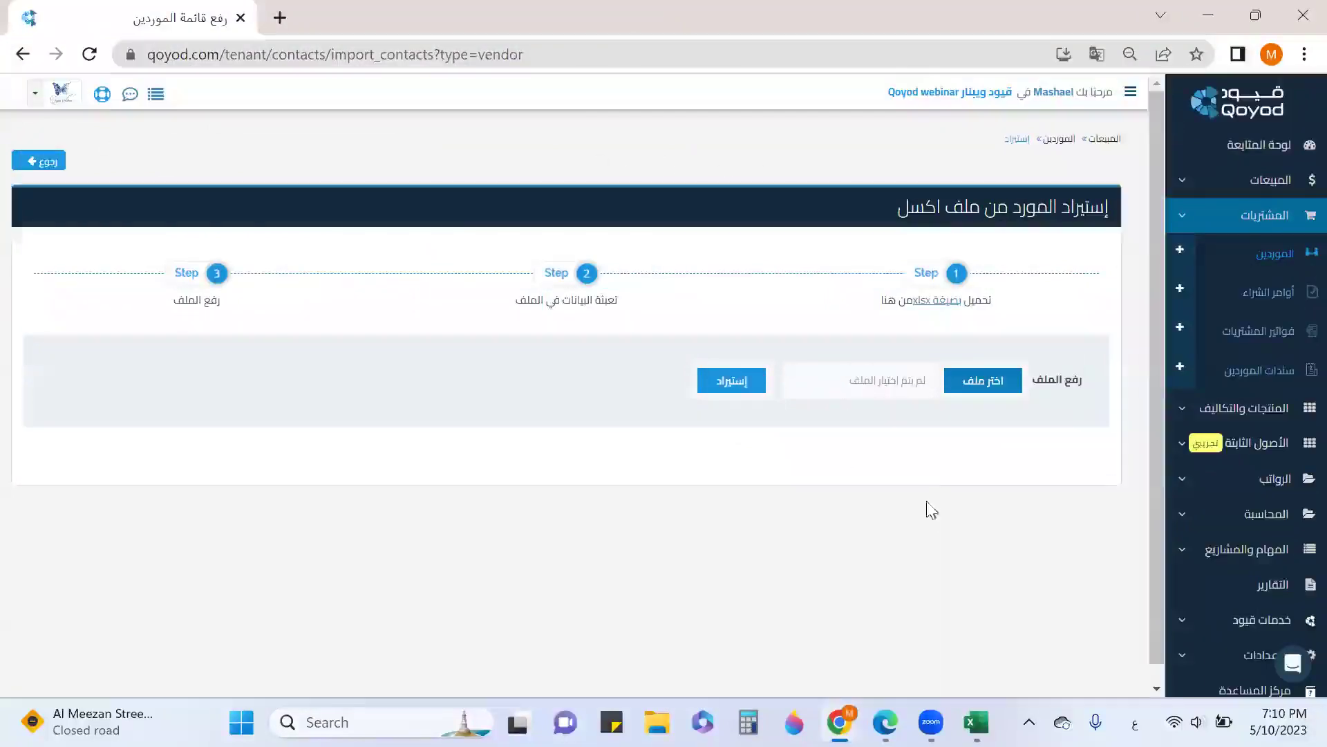
click(1279, 255)
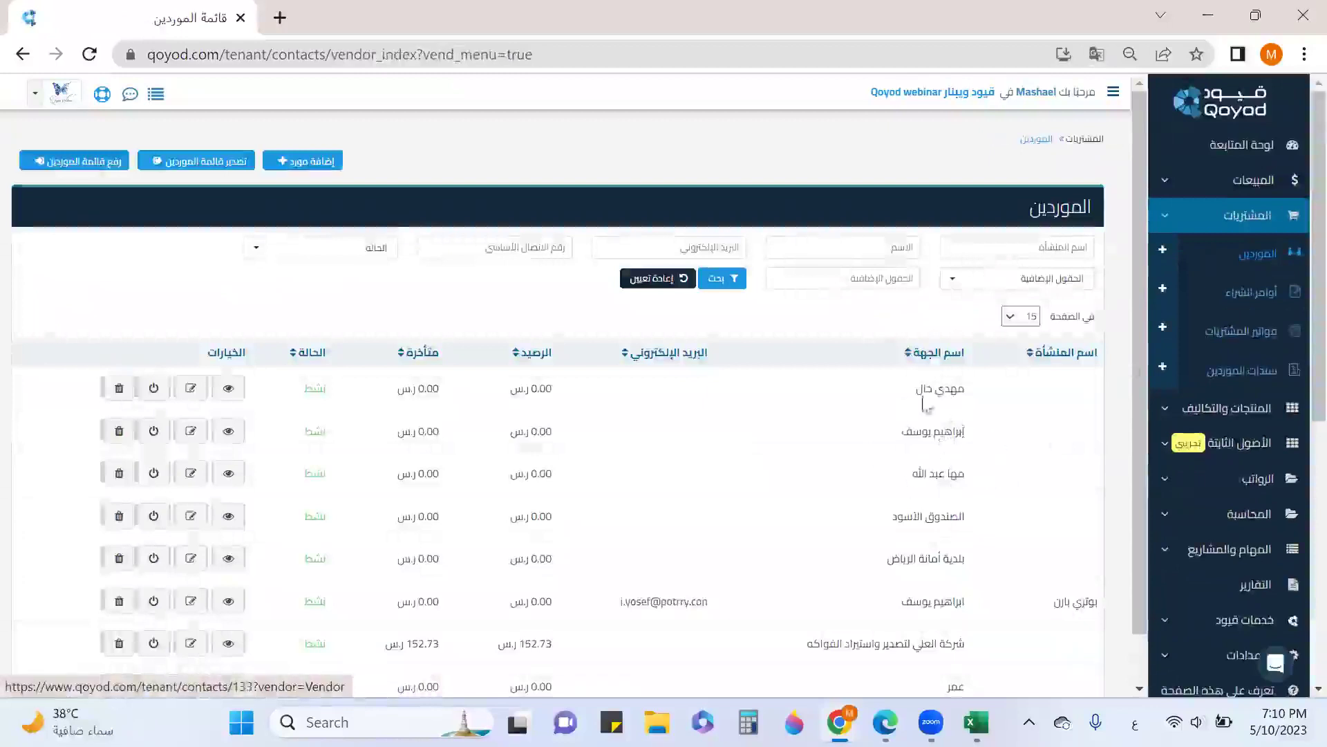
Correct the first imported vendor's name, save it, and reset the list filters
click(191, 389)
click(858, 262)
scroll(921, 358, down, 5)
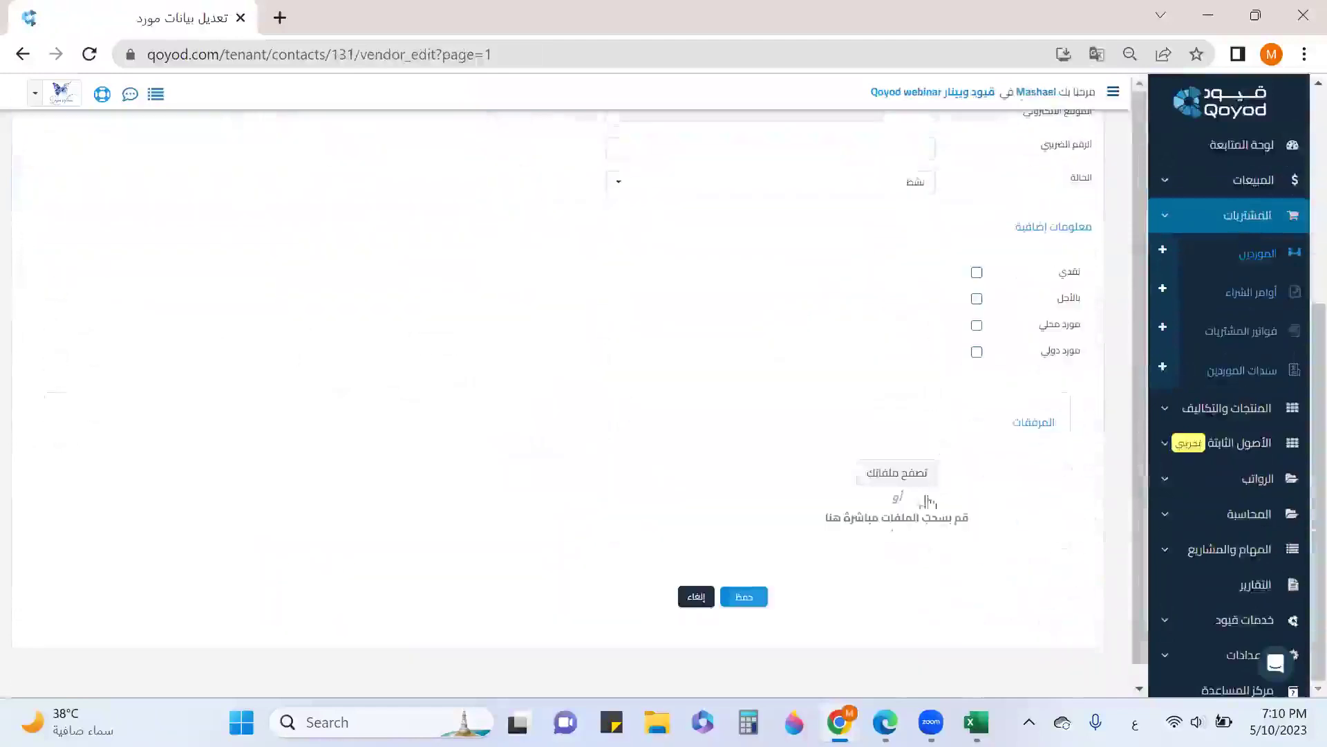
click(746, 595)
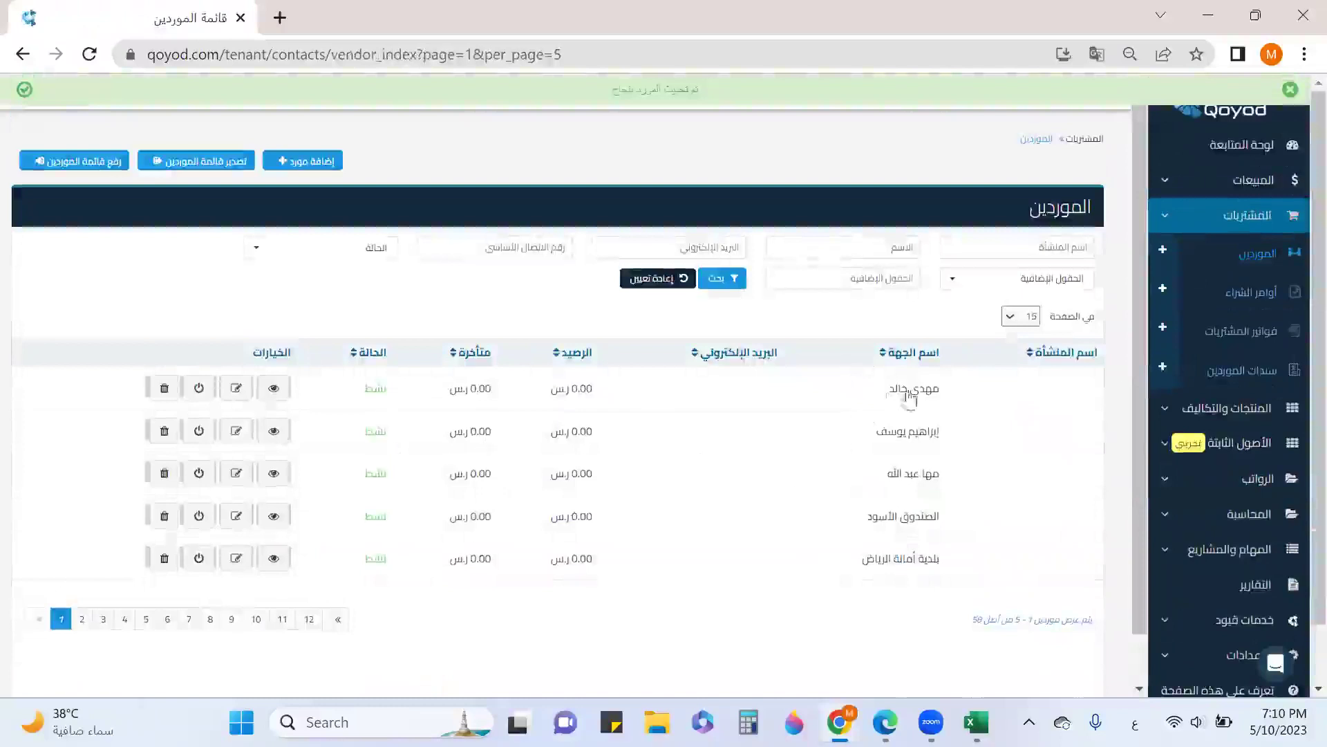
click(654, 277)
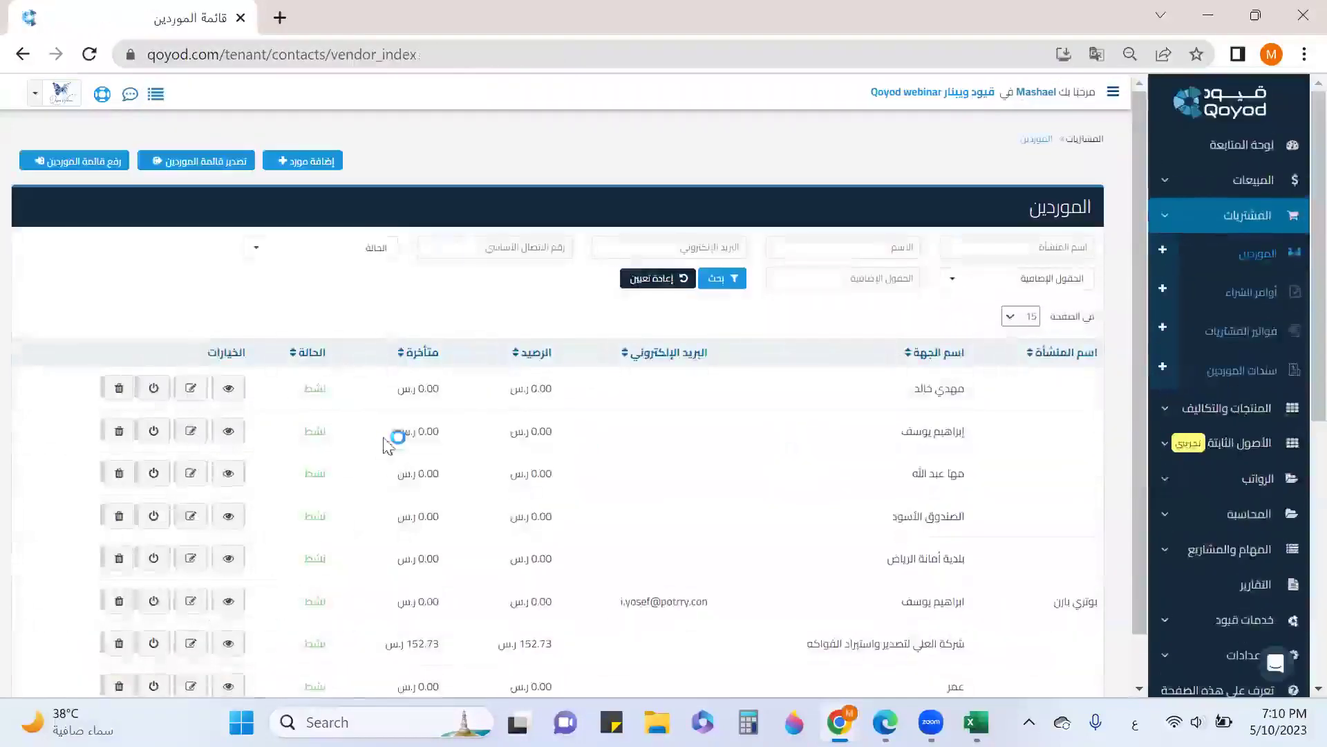
click(153, 389)
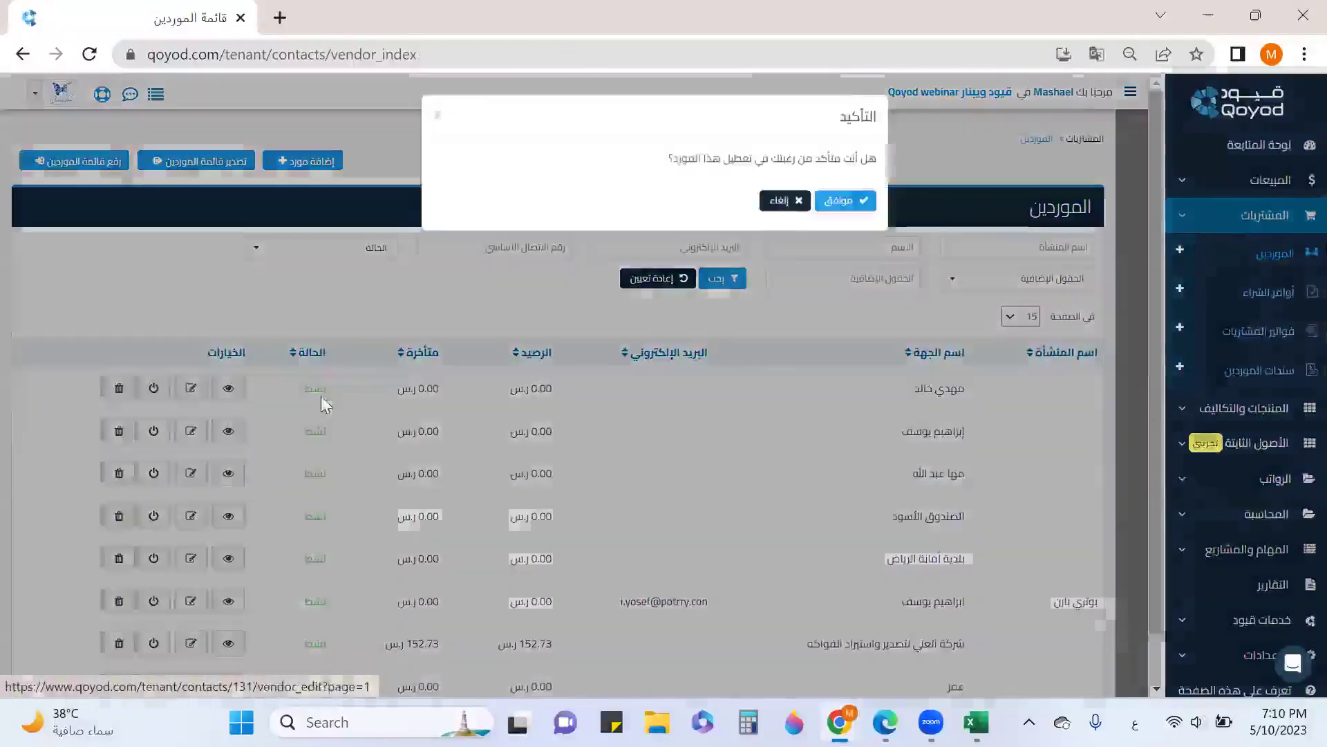
click(839, 203)
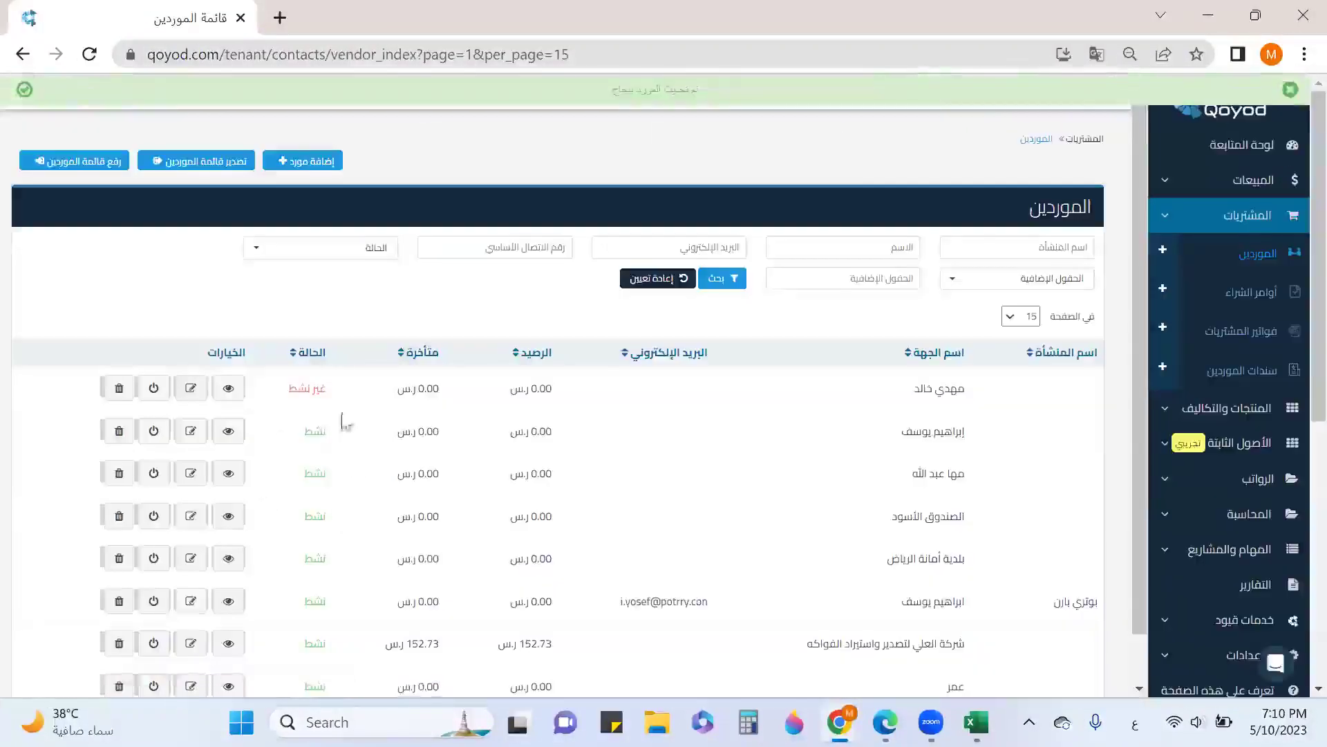
click(153, 388)
click(829, 200)
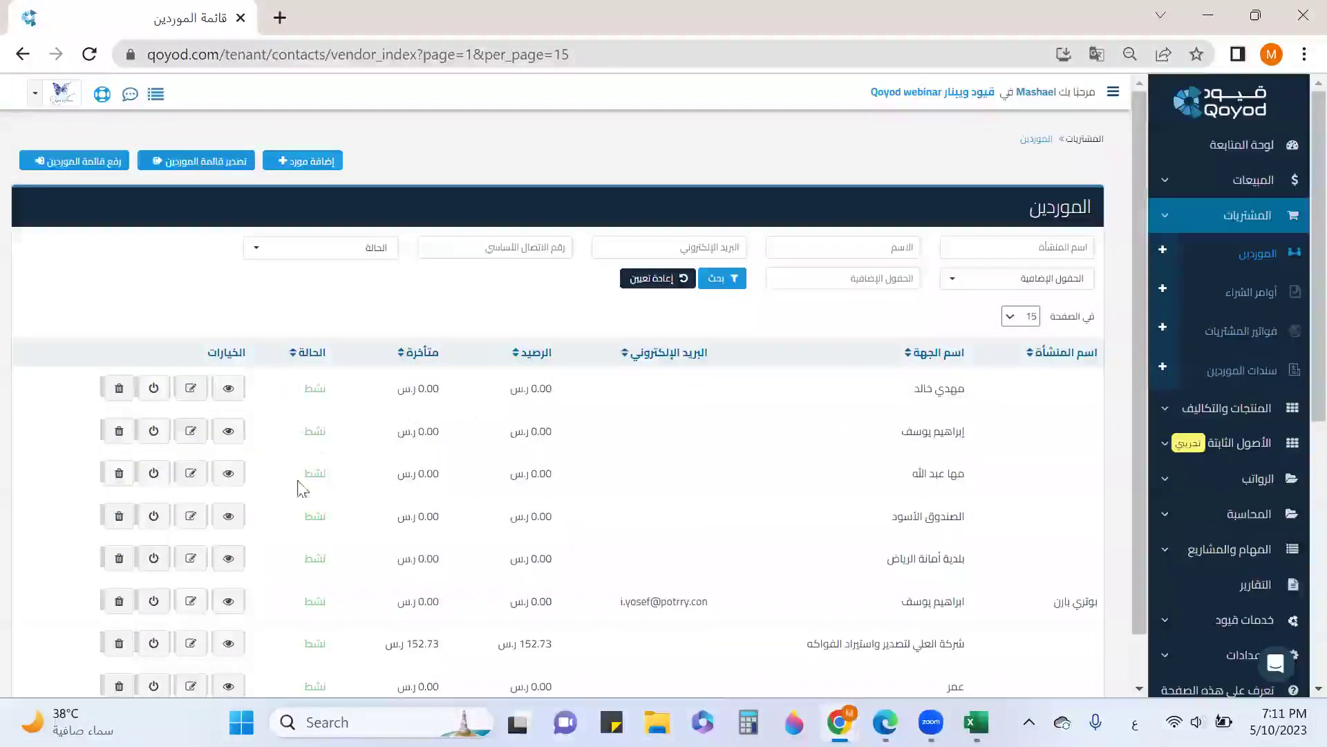
Export the vendors list and open the downloaded contacts (15).csv in Excel
click(214, 168)
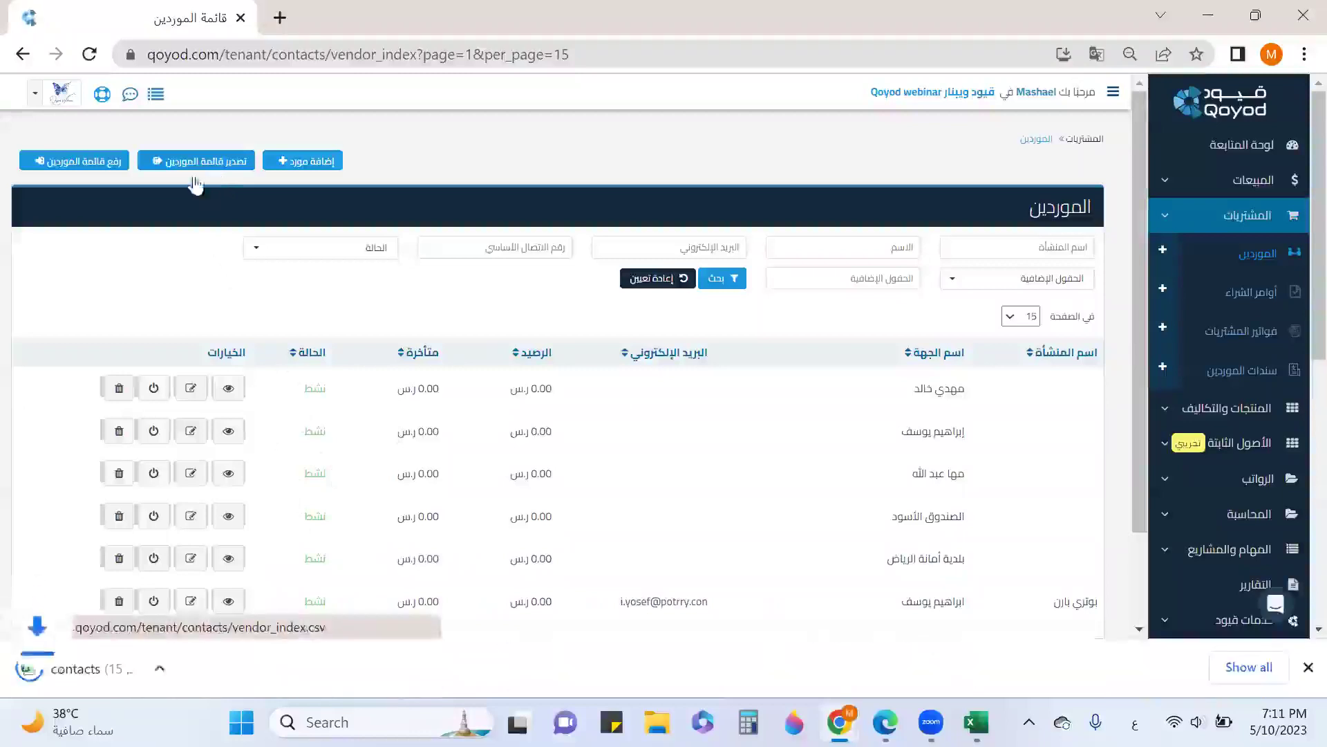
click(84, 665)
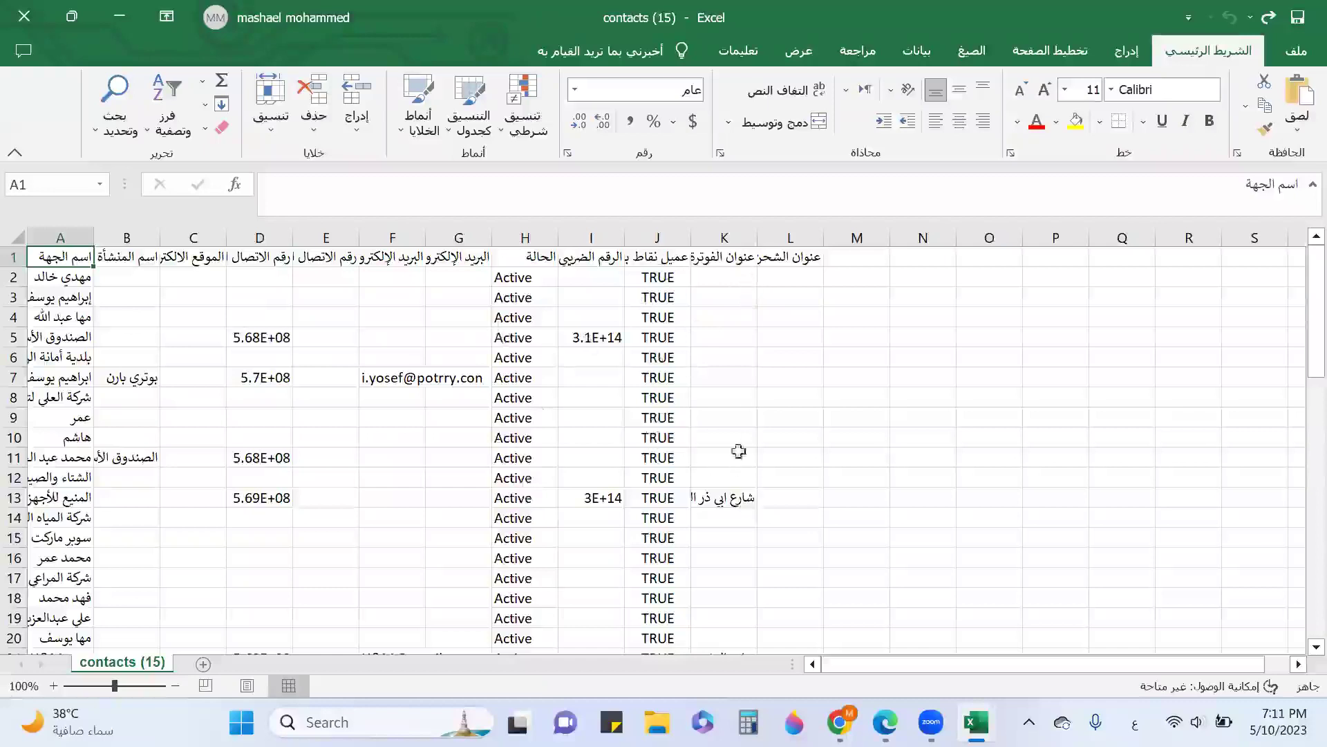
Scroll through the contacts (15) sheet, then close the workbook and Excel
scroll(710, 332, down, 2)
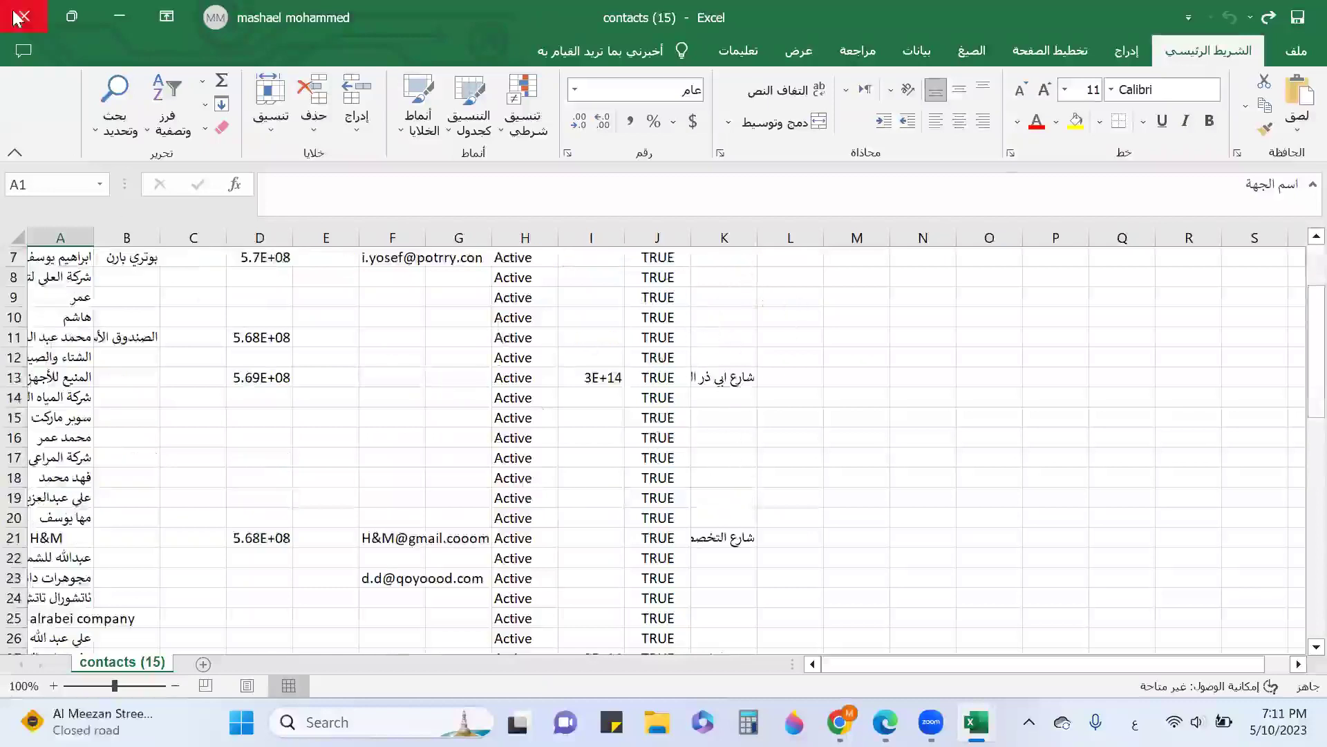
click(16, 18)
click(17, 18)
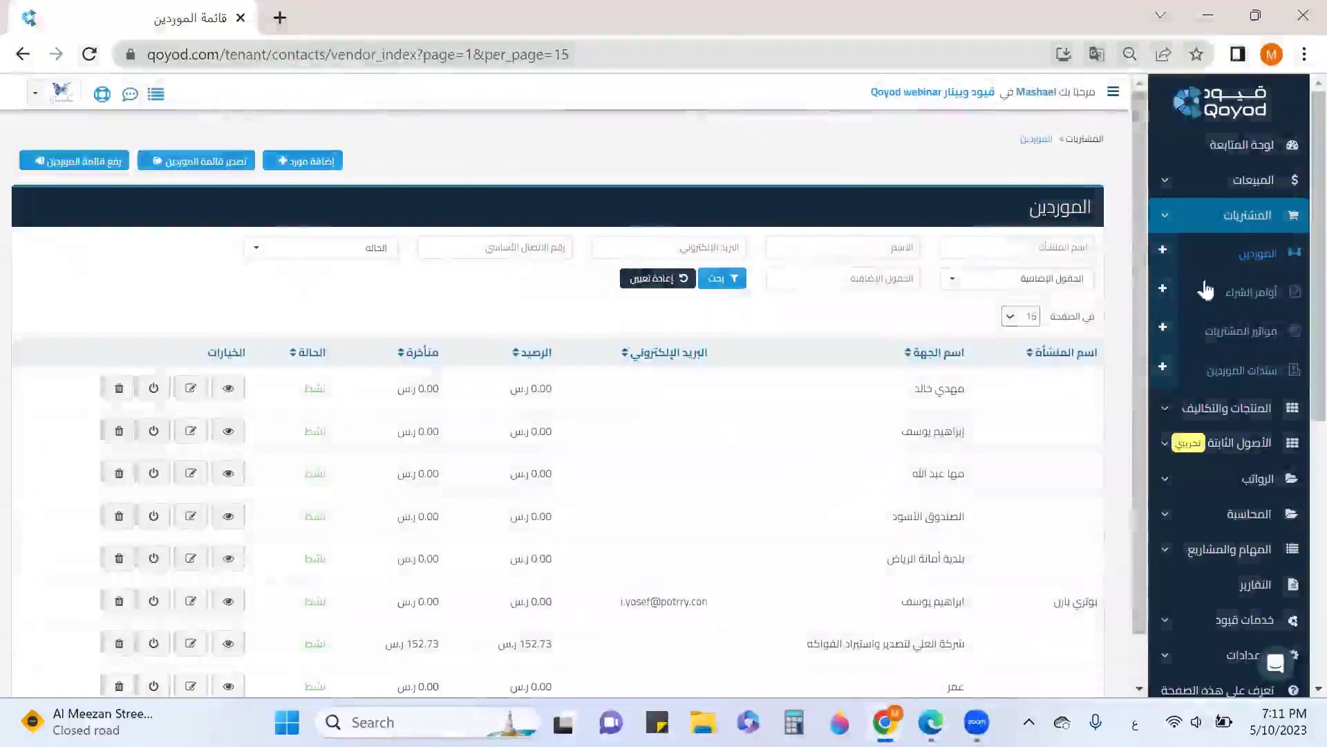
Start a new purchase order with supplier الصندوق الأسود
click(1246, 303)
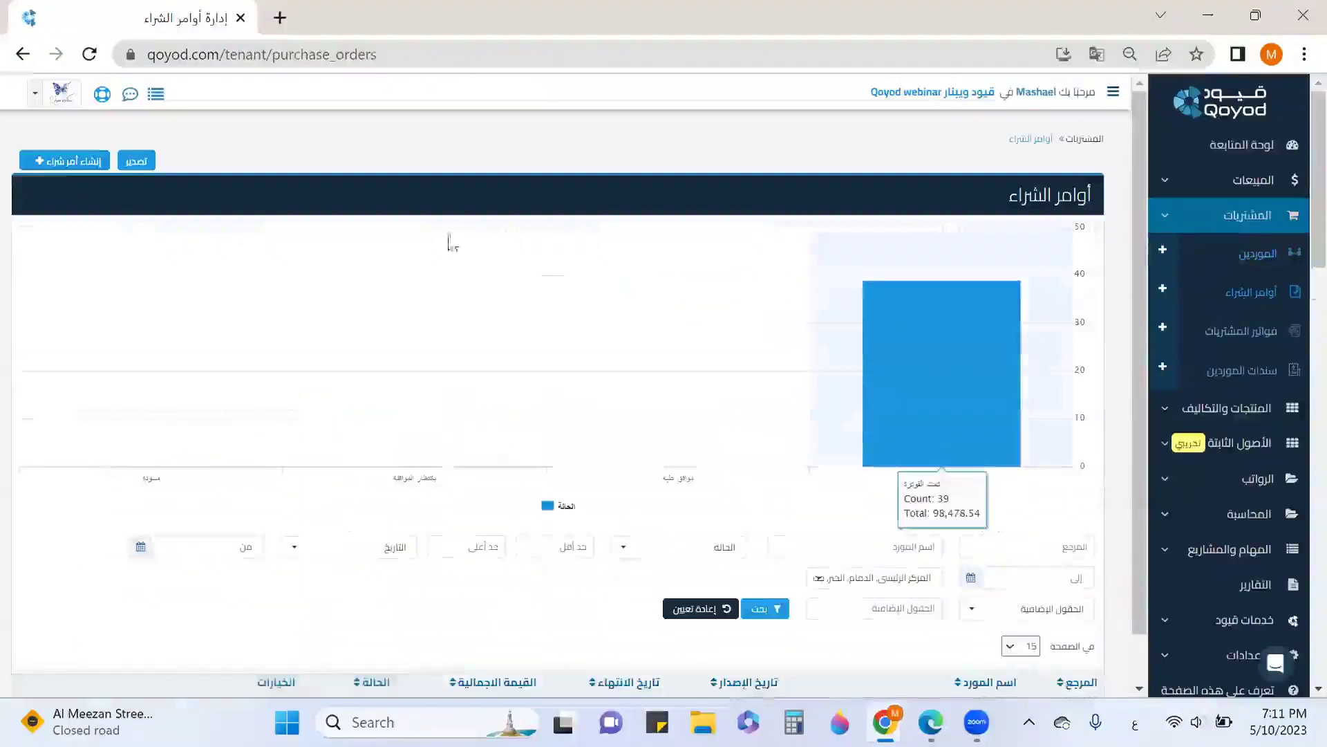
click(58, 165)
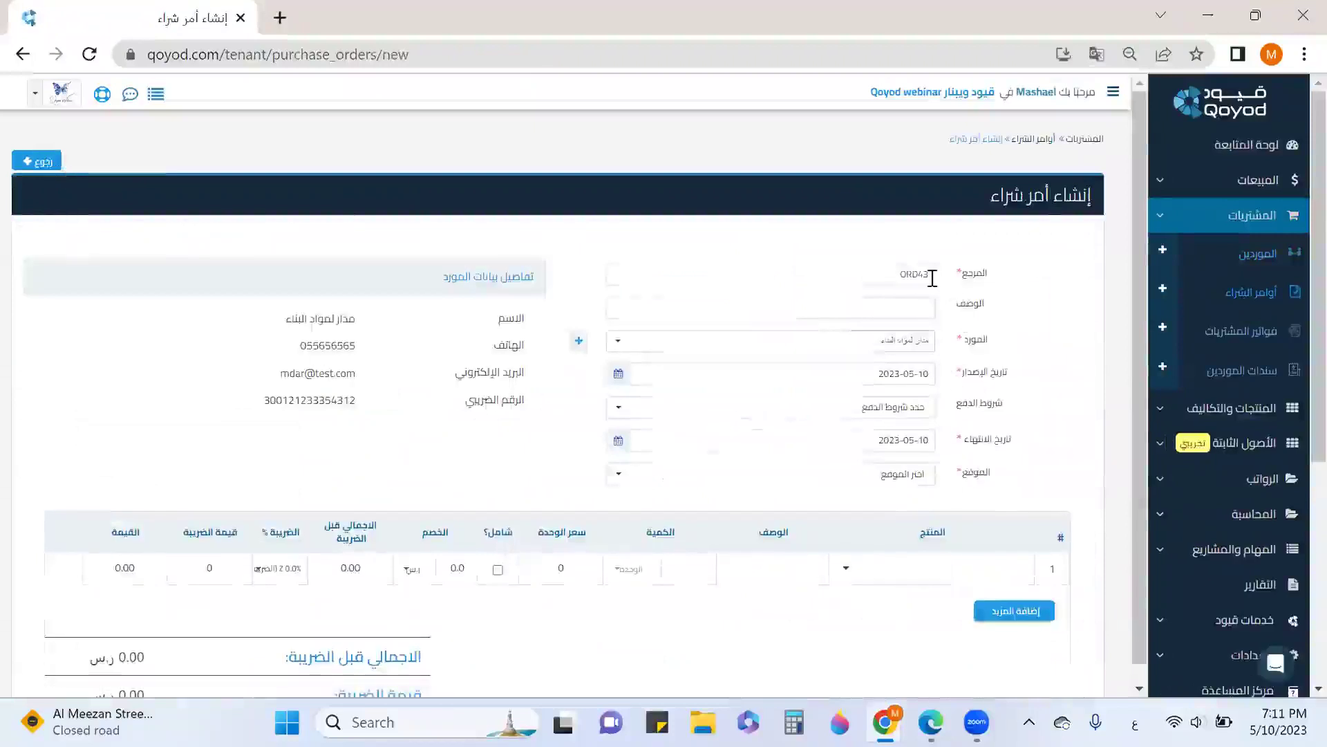
click(912, 311)
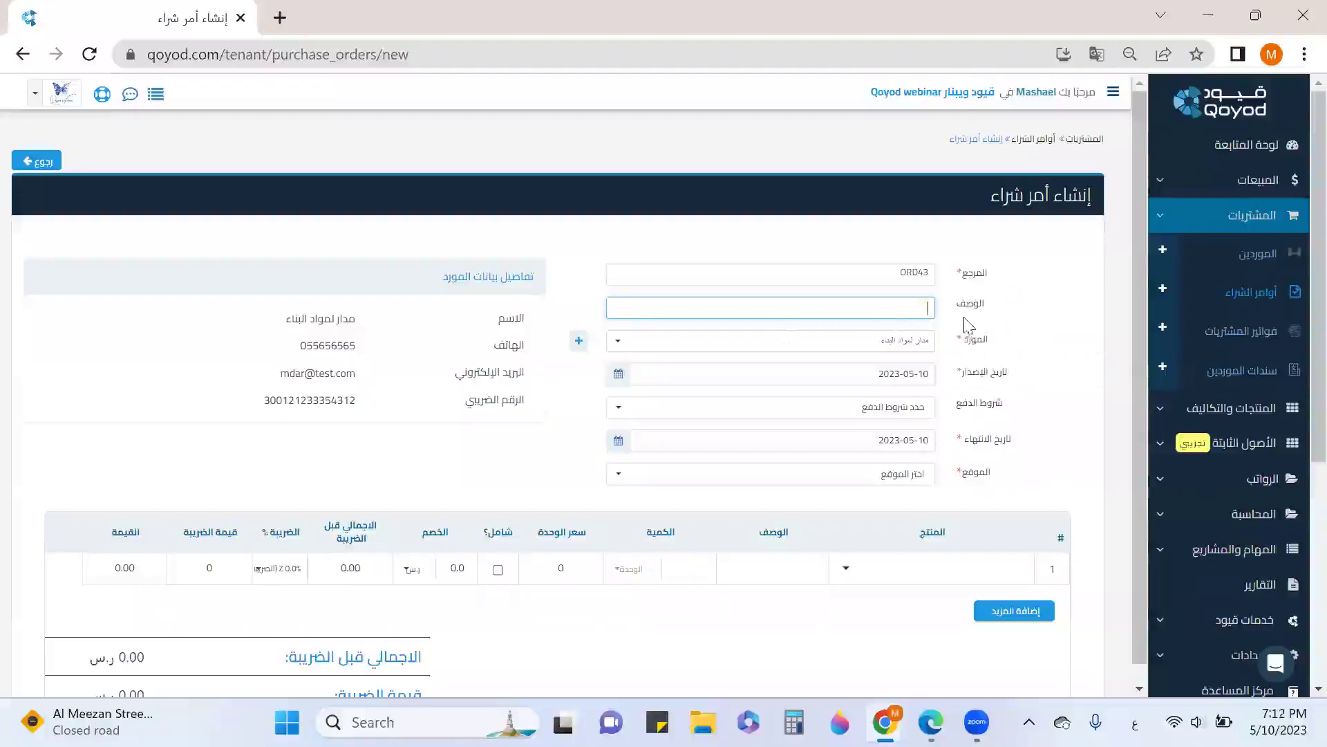
click(911, 345)
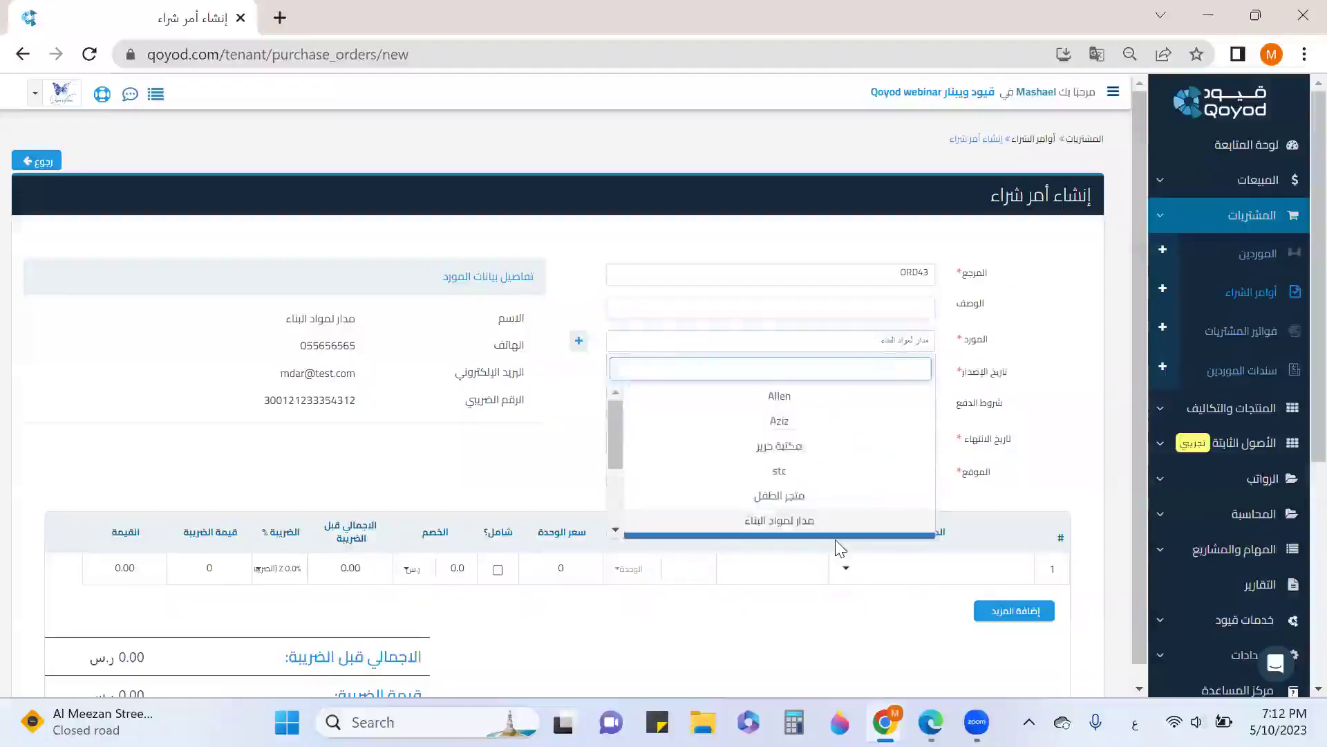
text(الص)
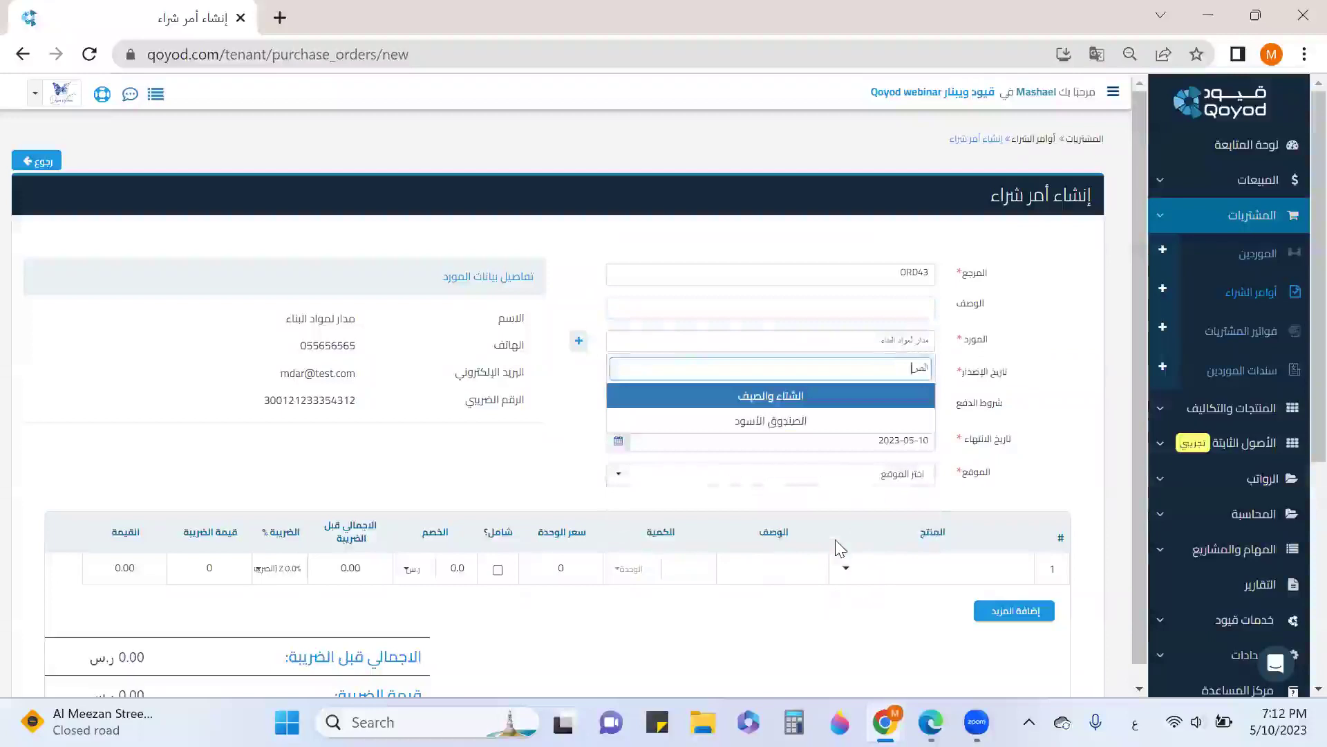
click(796, 421)
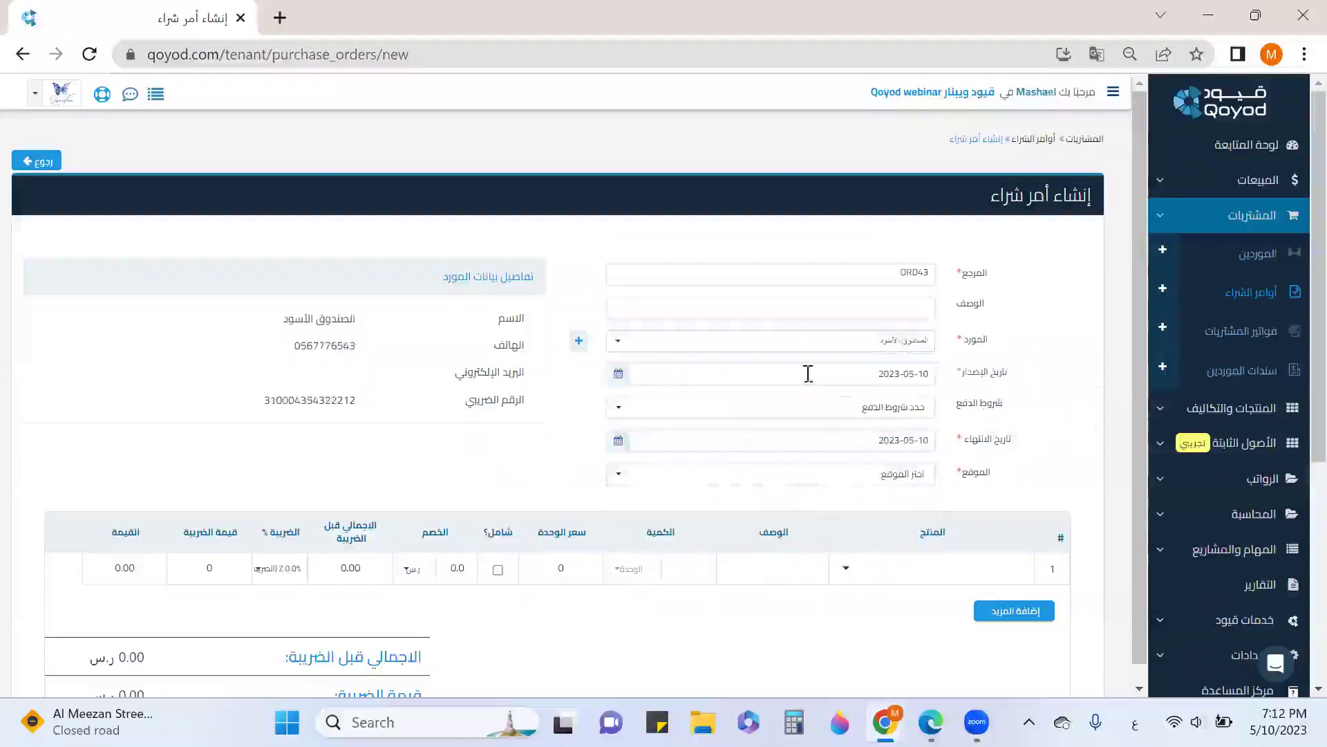
Set the order's payment terms to بعد 15 يوم
click(928, 413)
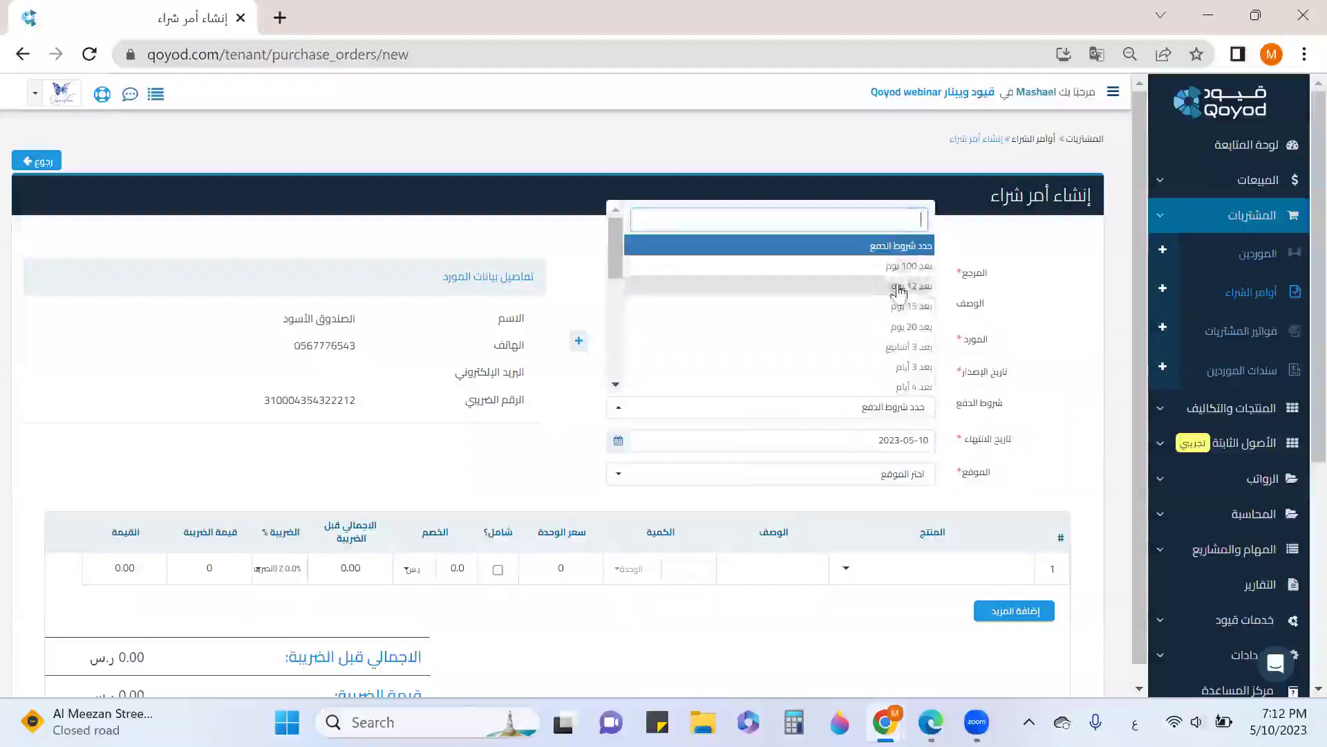
click(918, 339)
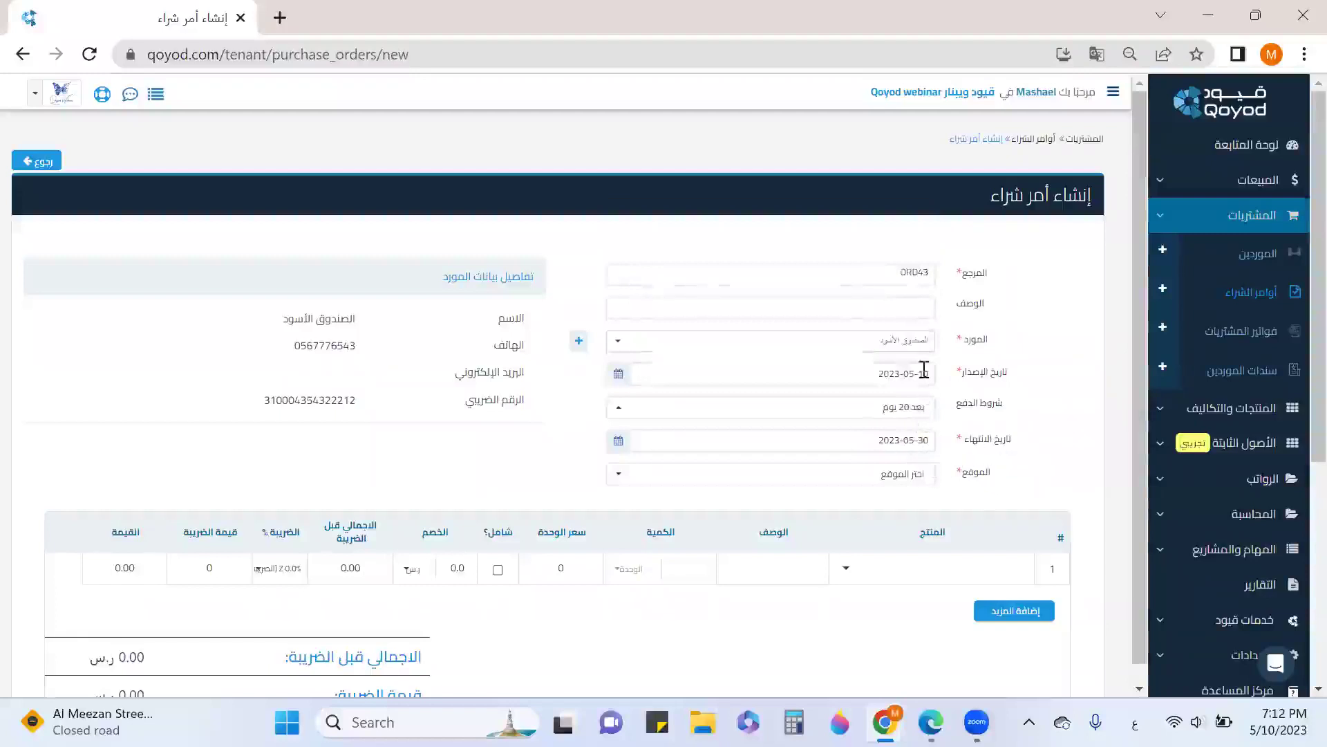
click(914, 411)
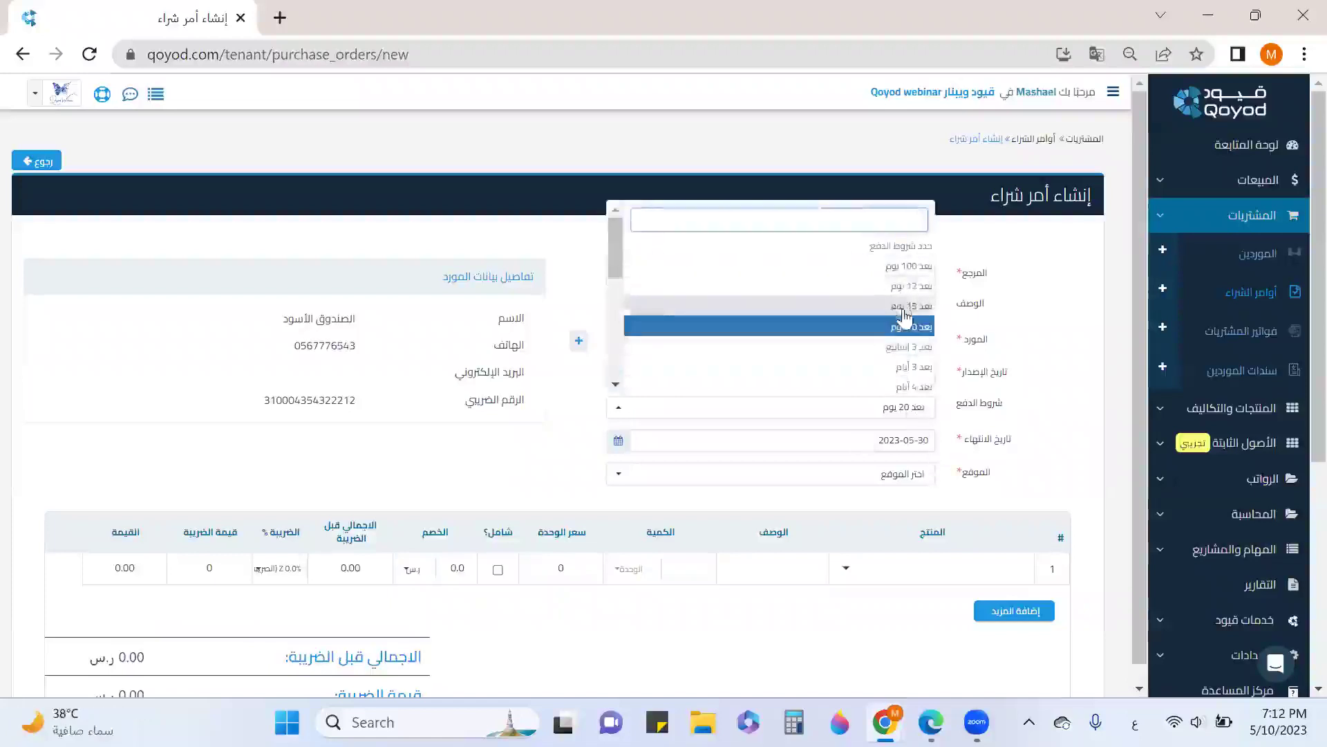
click(903, 313)
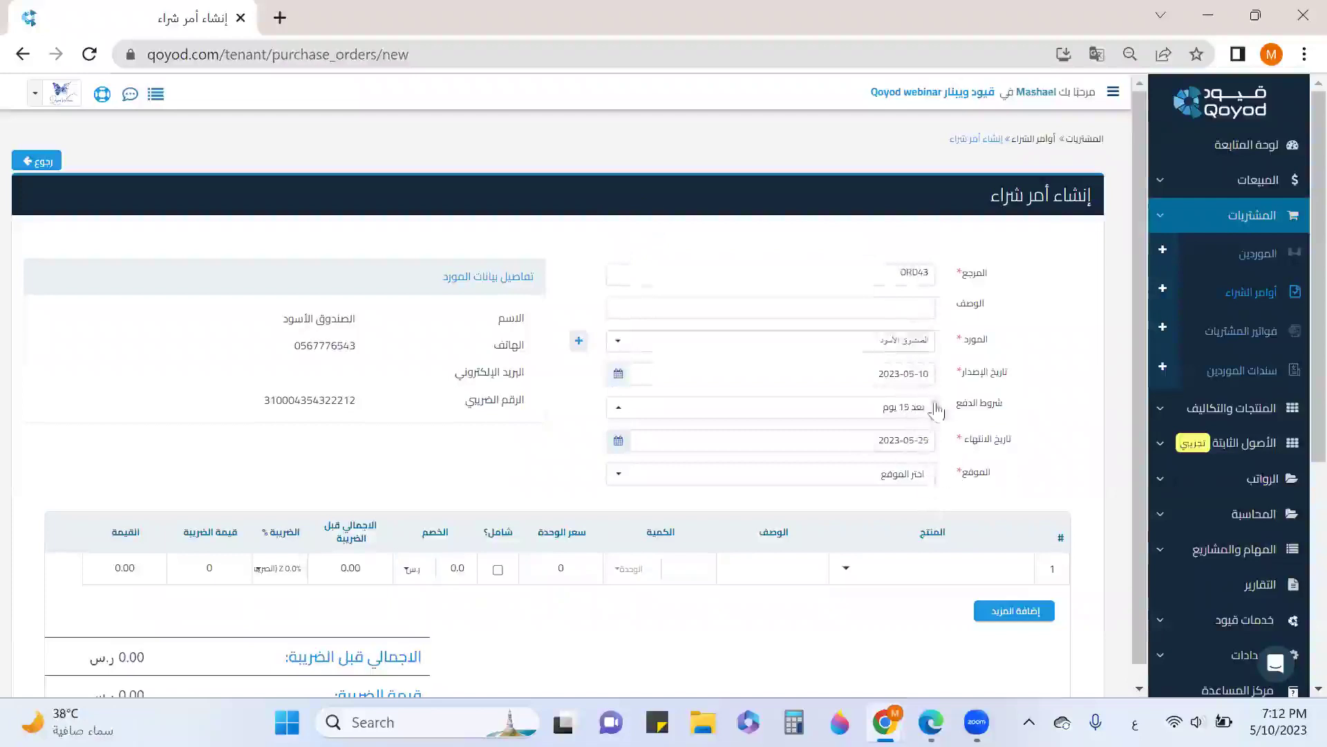
Choose the branch location for the purchase order
click(906, 477)
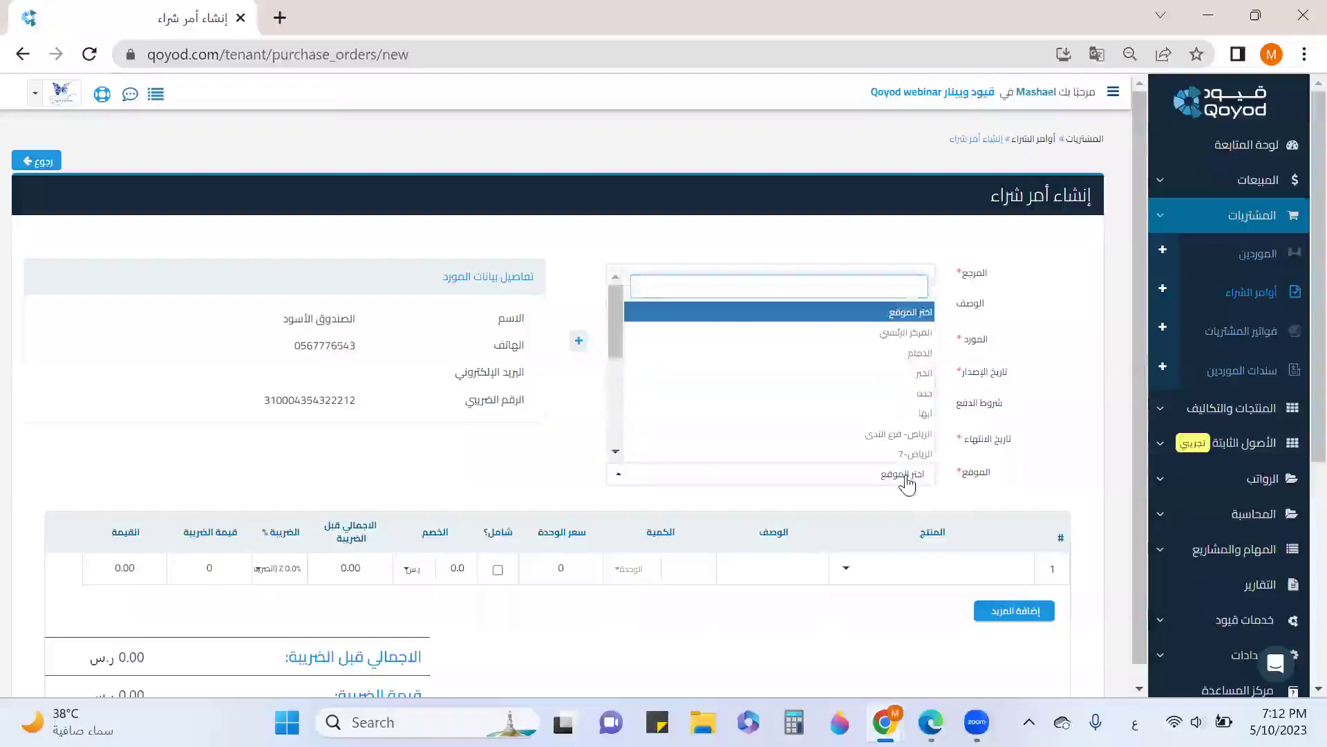
scroll(892, 411, down, 5)
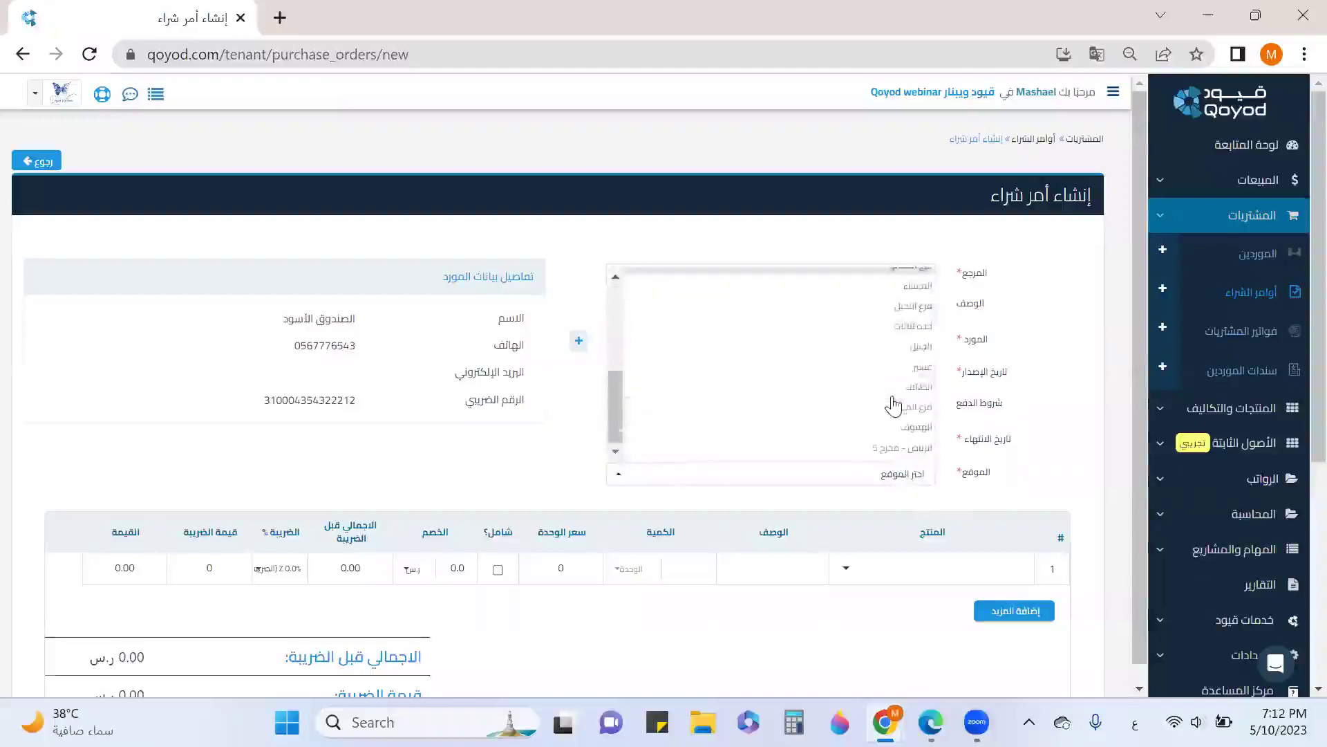
click(890, 326)
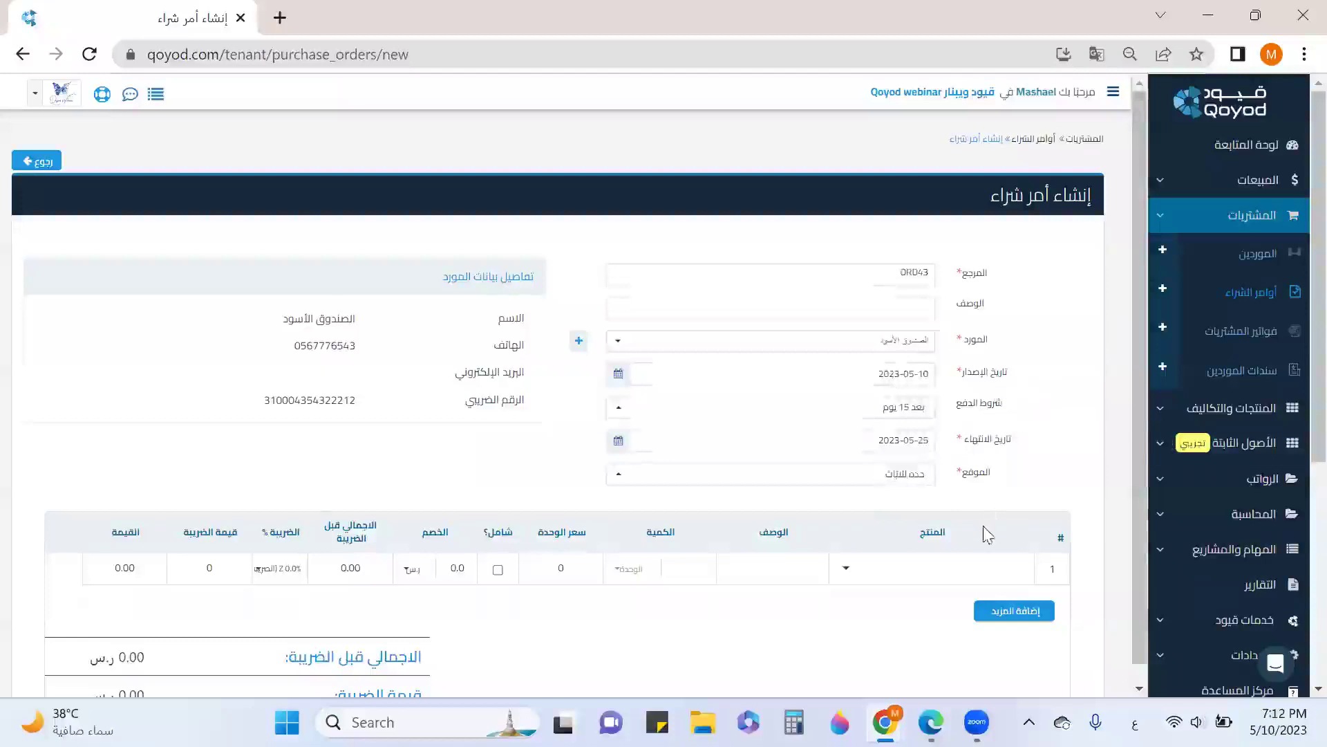
scroll(988, 535, down, 2)
click(908, 465)
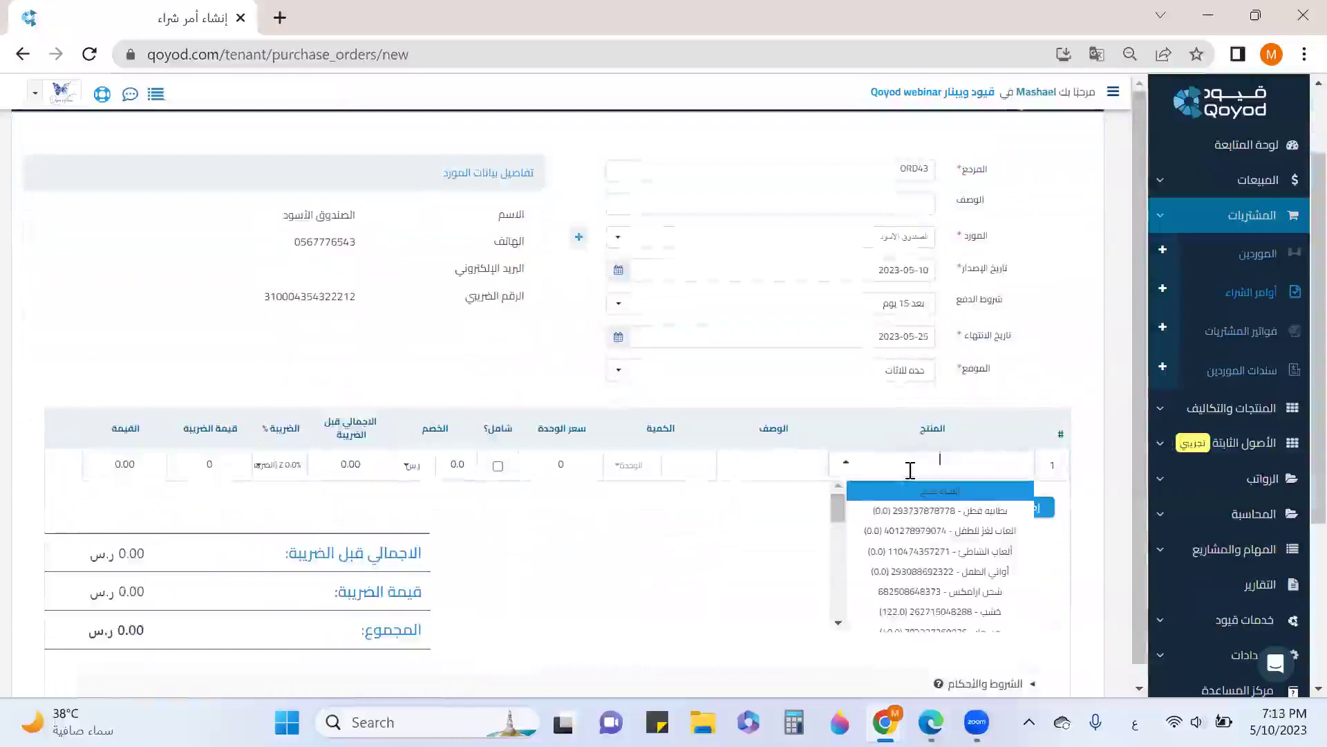
Switch the supplier to مفروشات المطلق and add product كتب متصل بشكل L to row 1
text(كت)
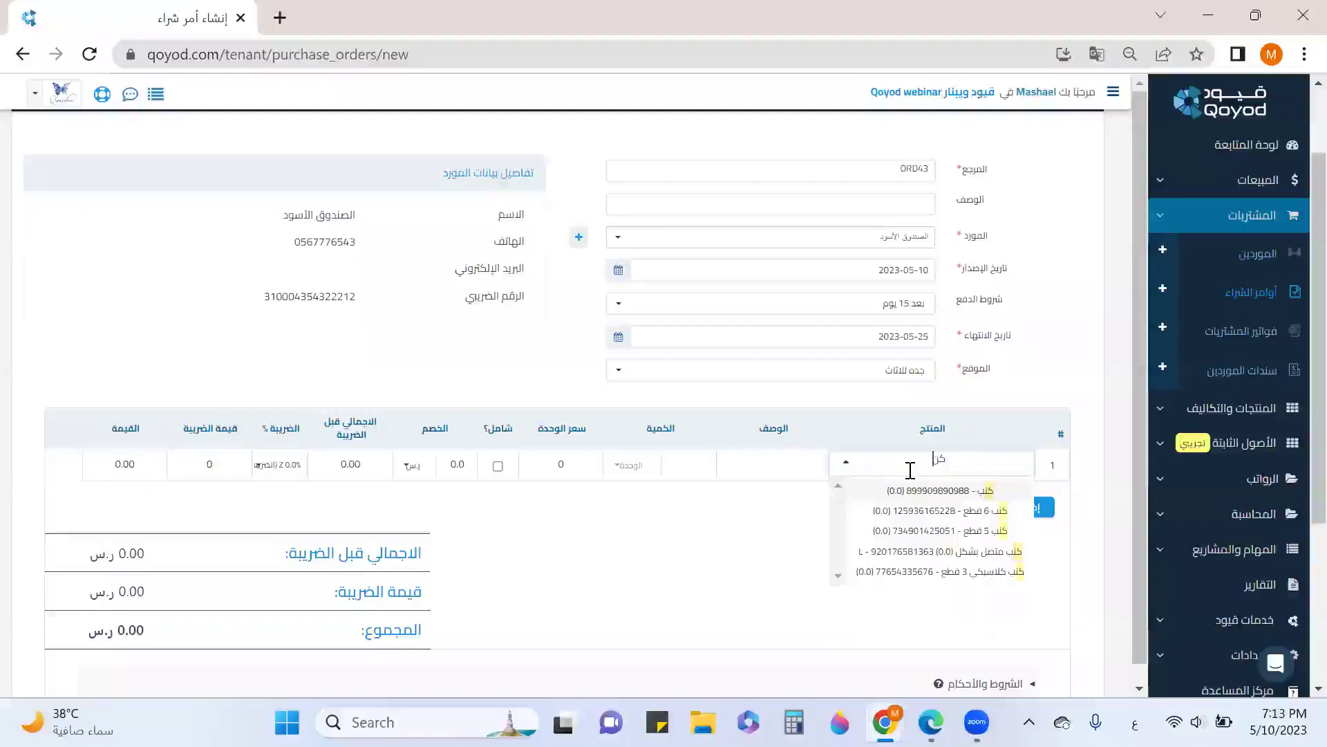
key(BackSpace)
key(BackSpace)
click(877, 242)
scroll(799, 367, down, 5)
scroll(799, 360, down, 5)
click(816, 328)
click(1000, 463)
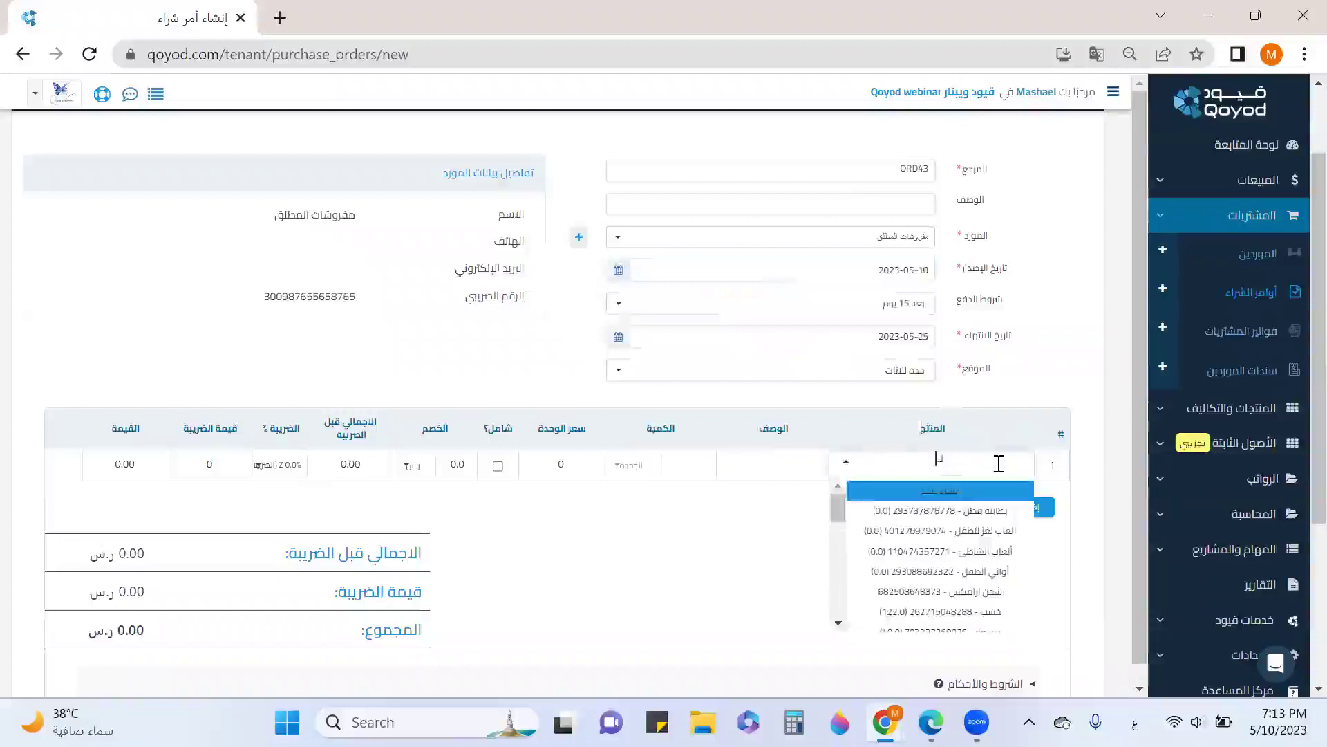
text(كت)
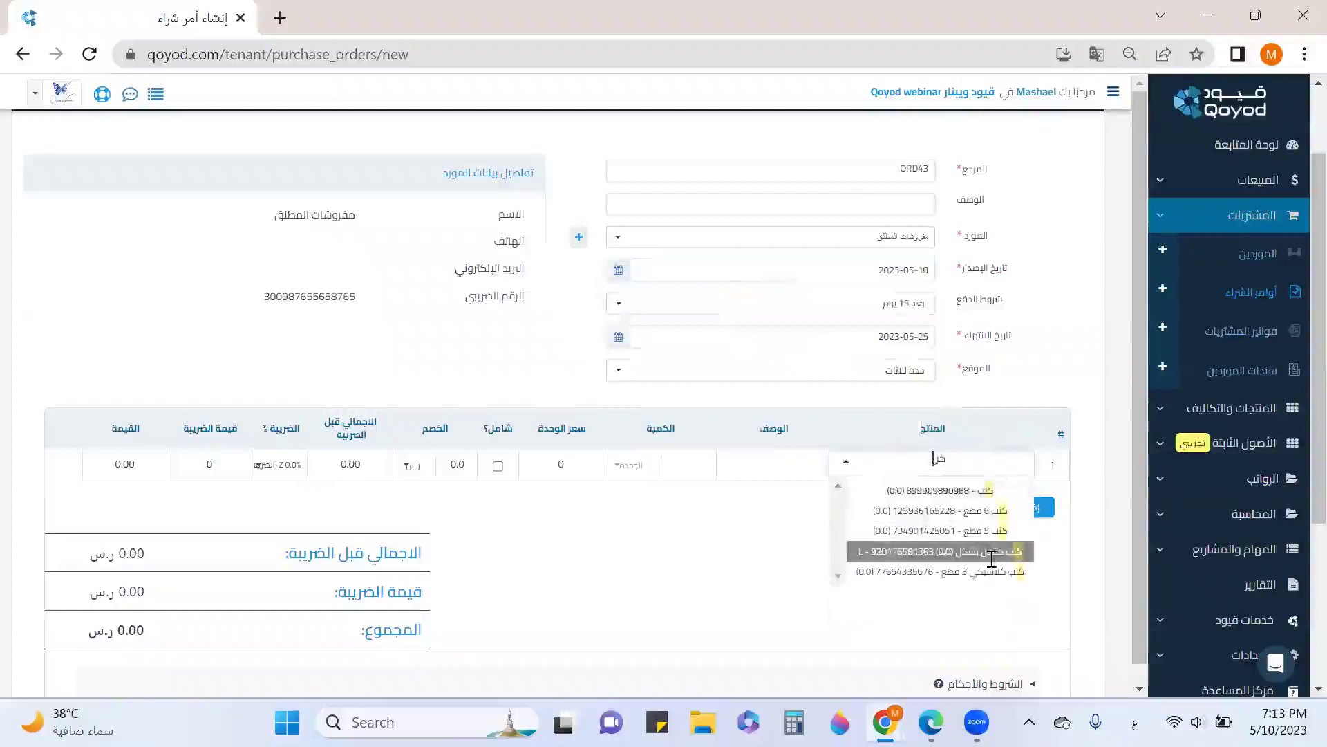
click(968, 551)
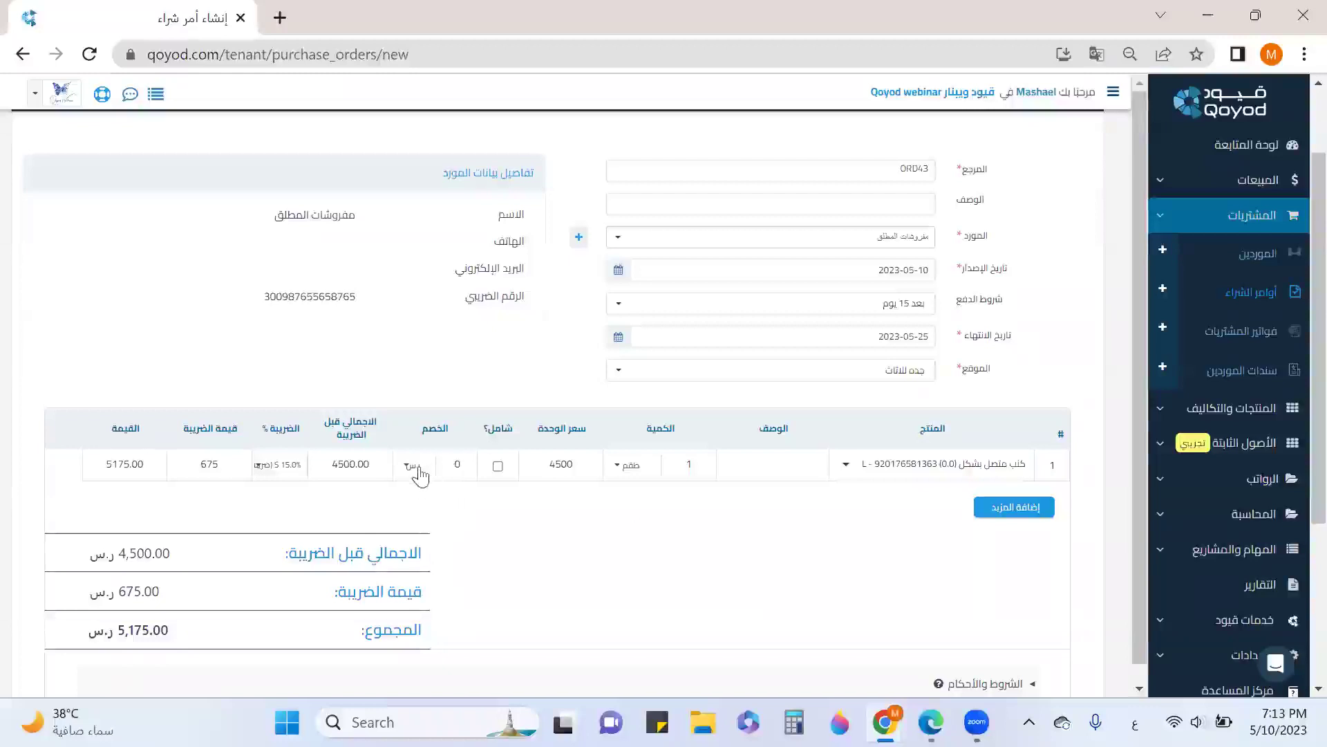
Give the line a 10% discount, mark it tax-inclusive, and save and approve ORD43
click(411, 475)
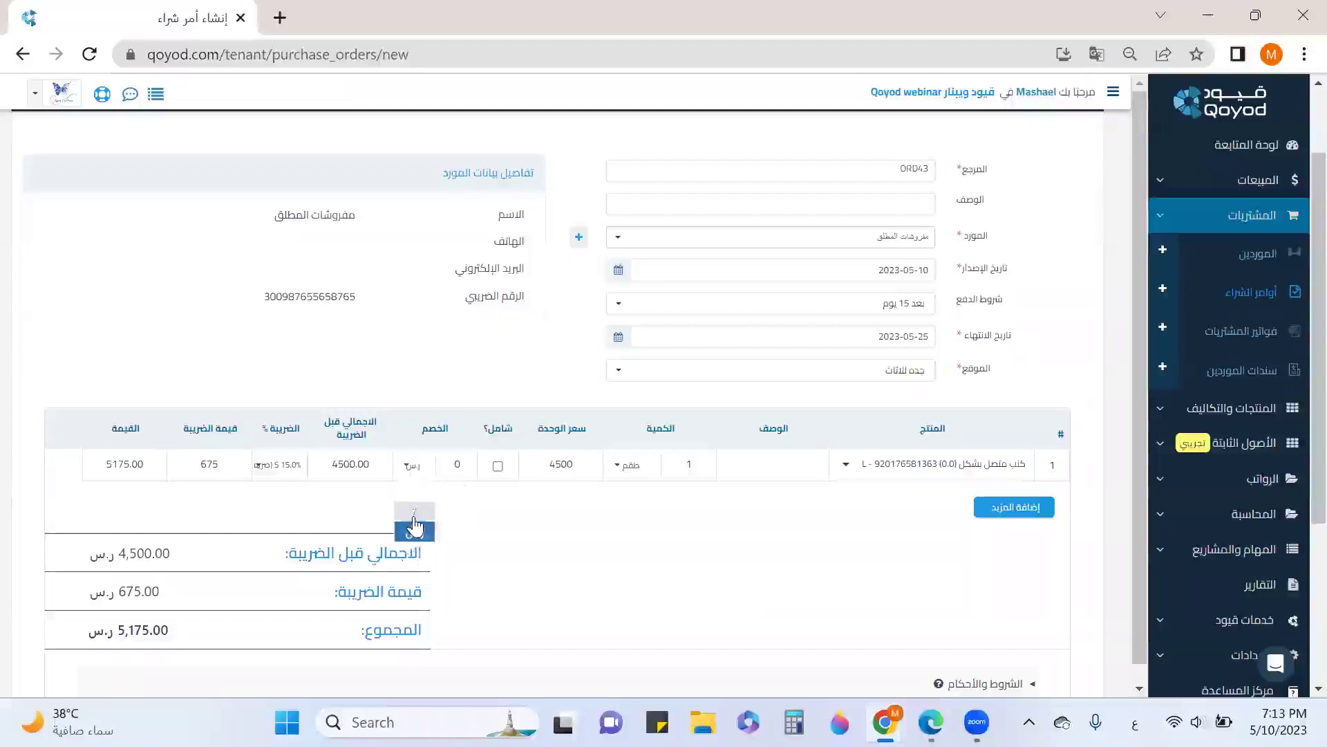
click(415, 515)
double_click(454, 463)
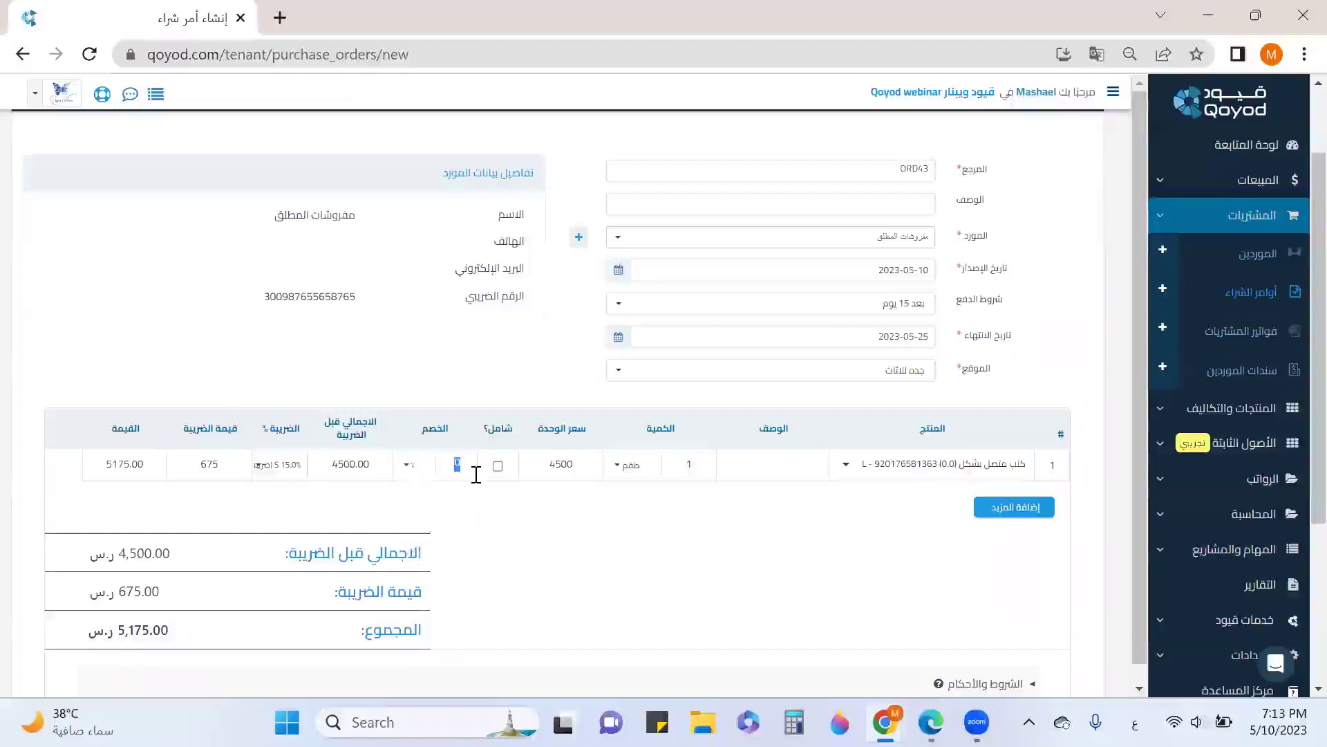
text(10)
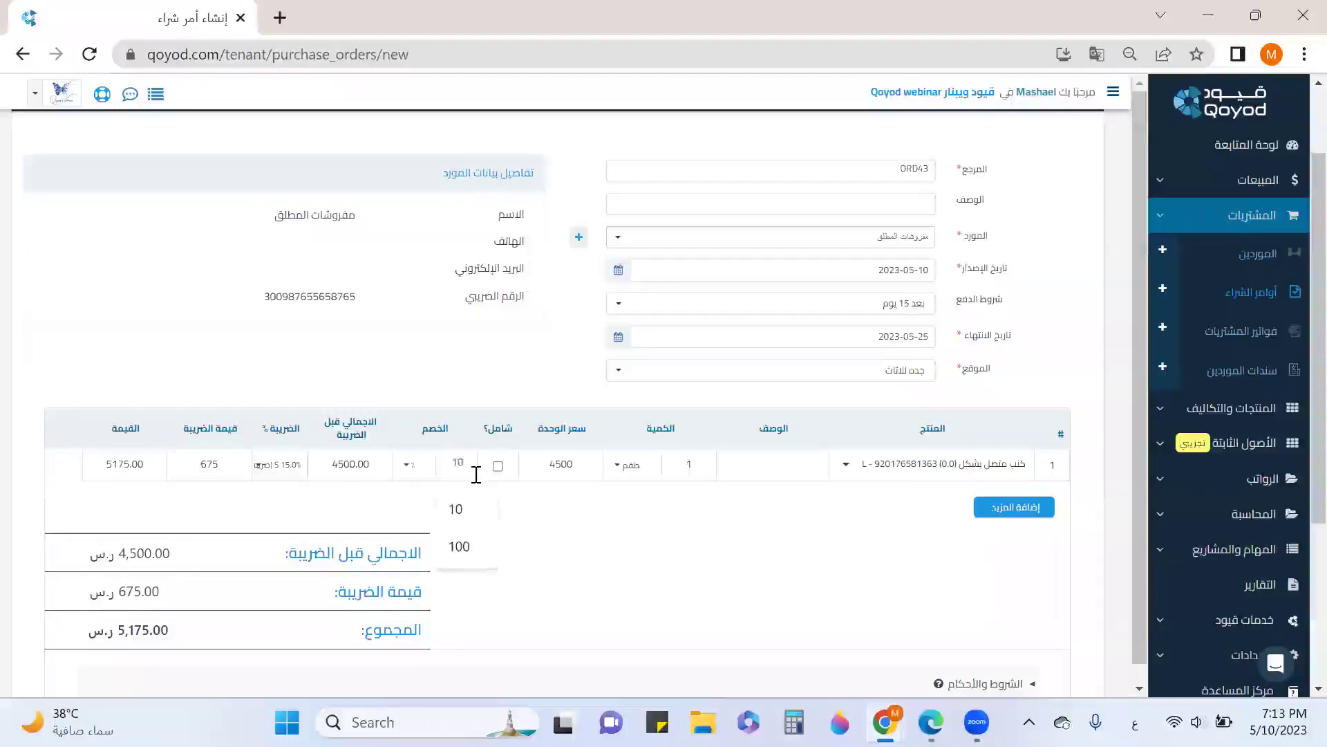
click(534, 508)
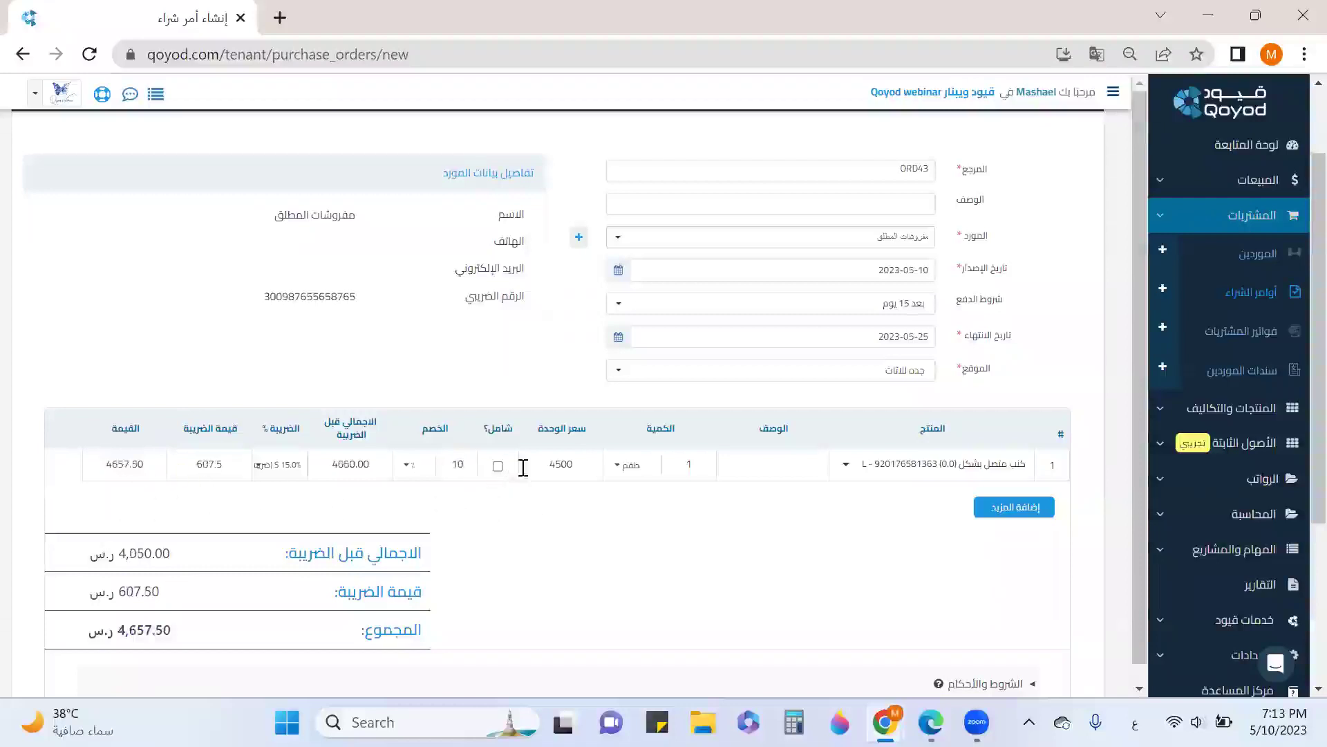
click(498, 465)
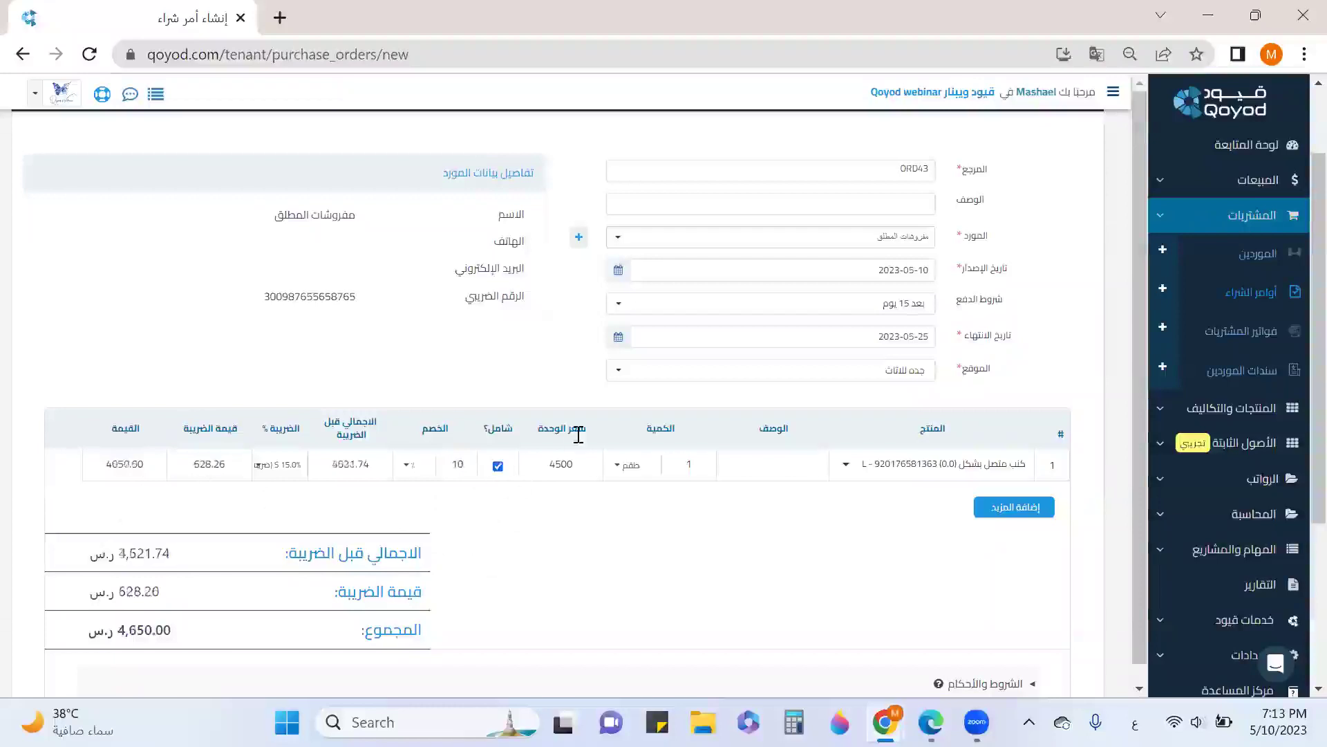
scroll(162, 511, down, 1)
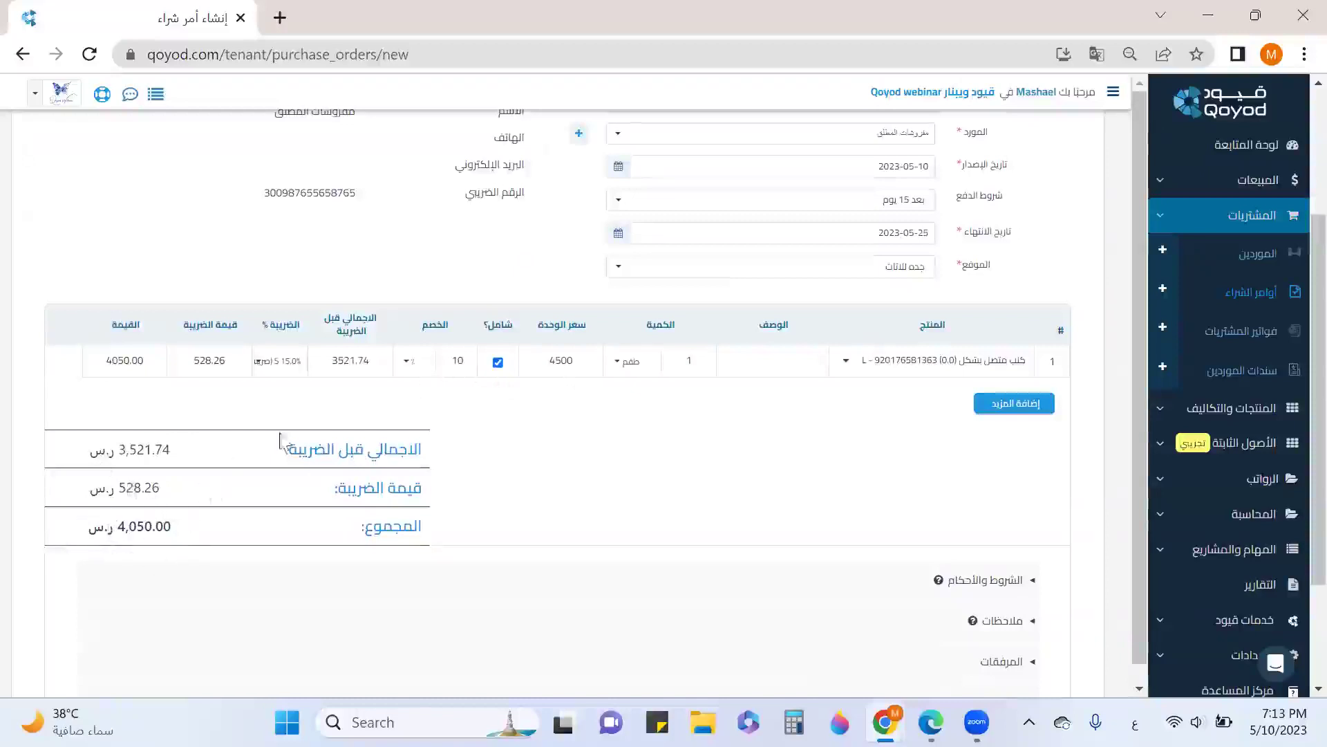
scroll(954, 463, down, 2)
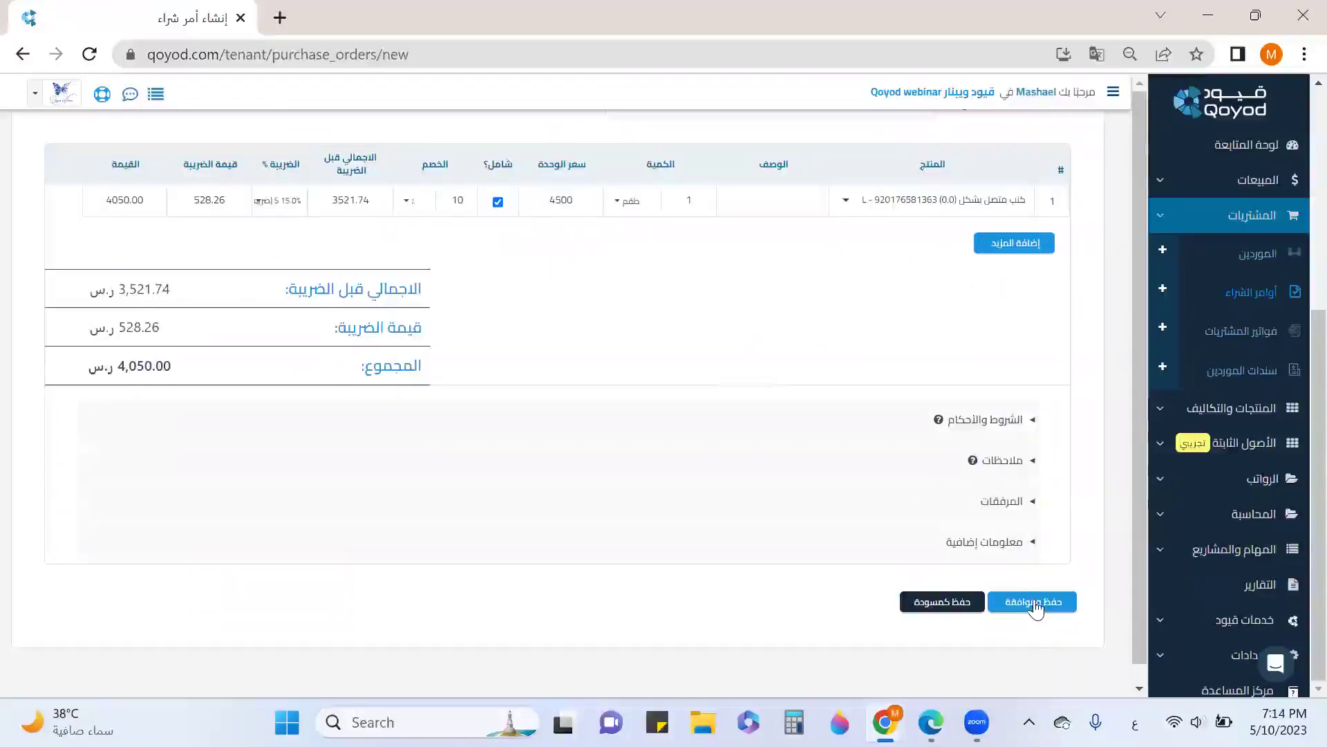
click(1035, 605)
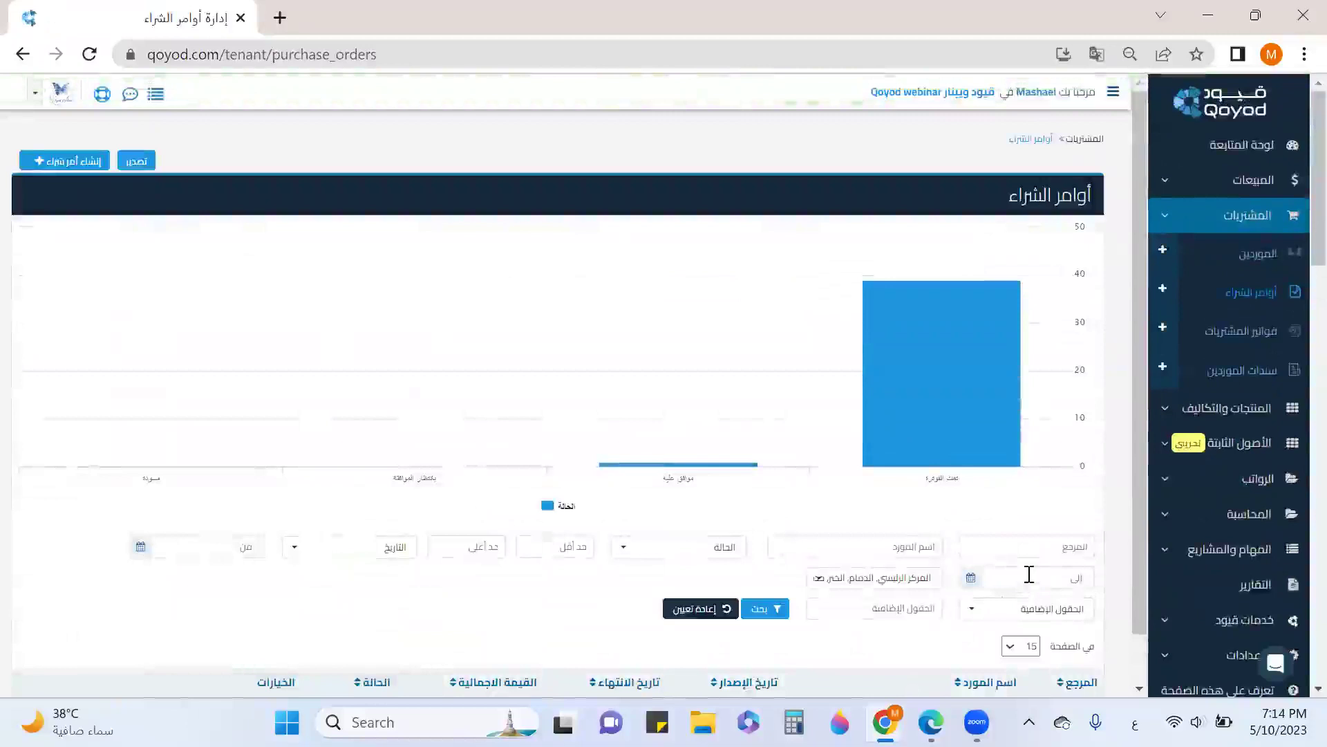
Download ORD43 as a PDF from the purchase orders list
scroll(1030, 575, down, 3)
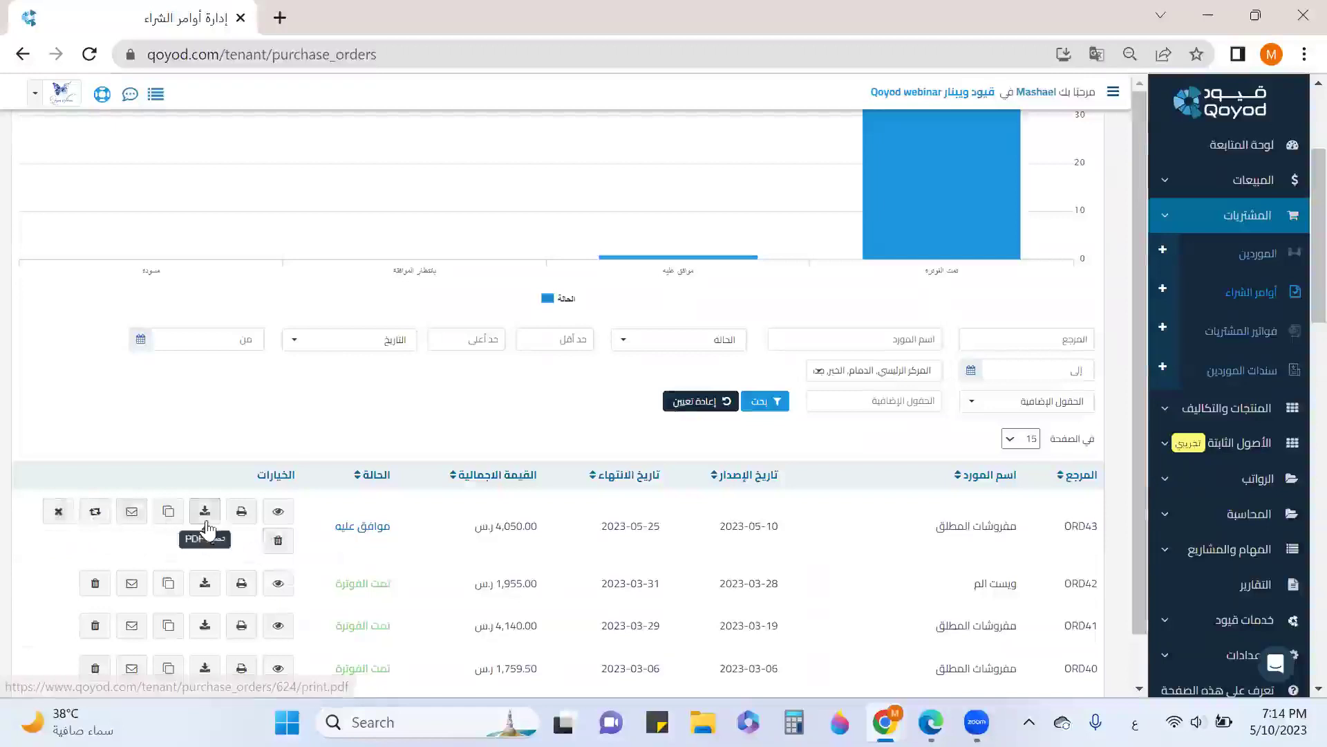
click(131, 515)
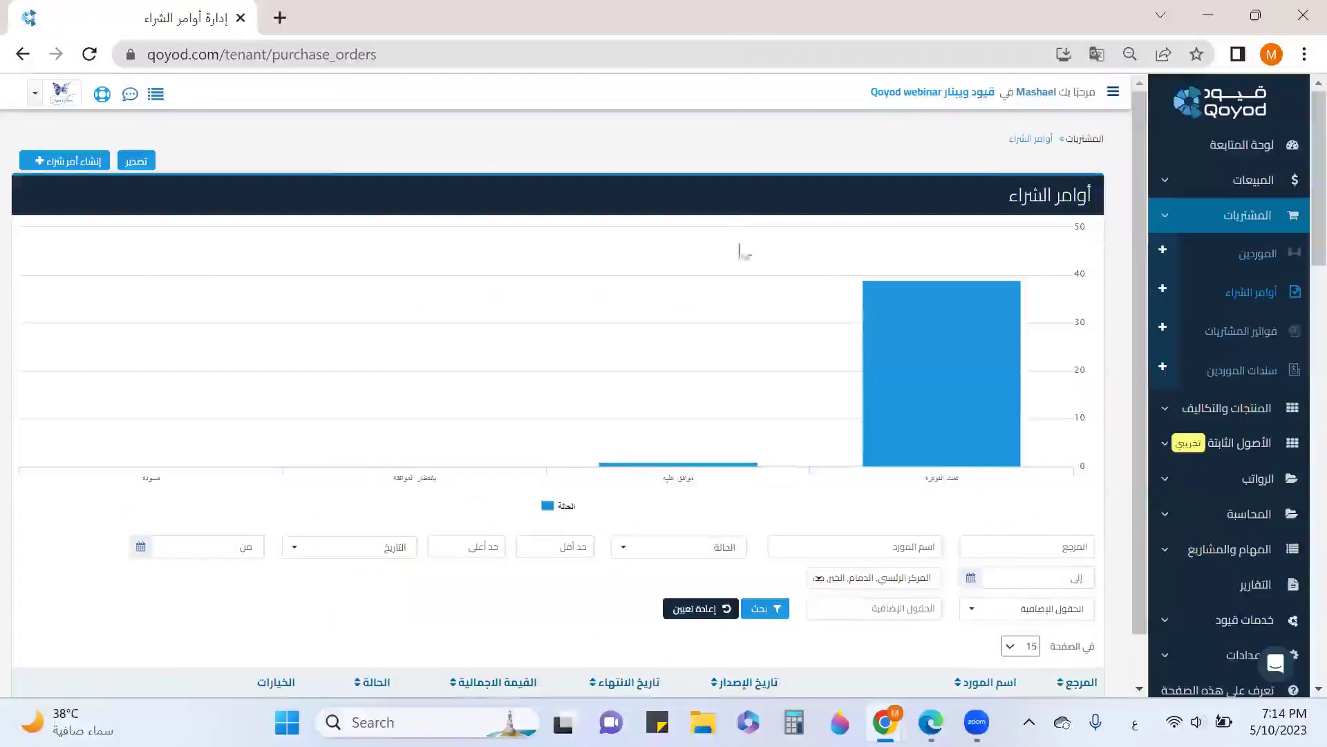
scroll(754, 290, down, 3)
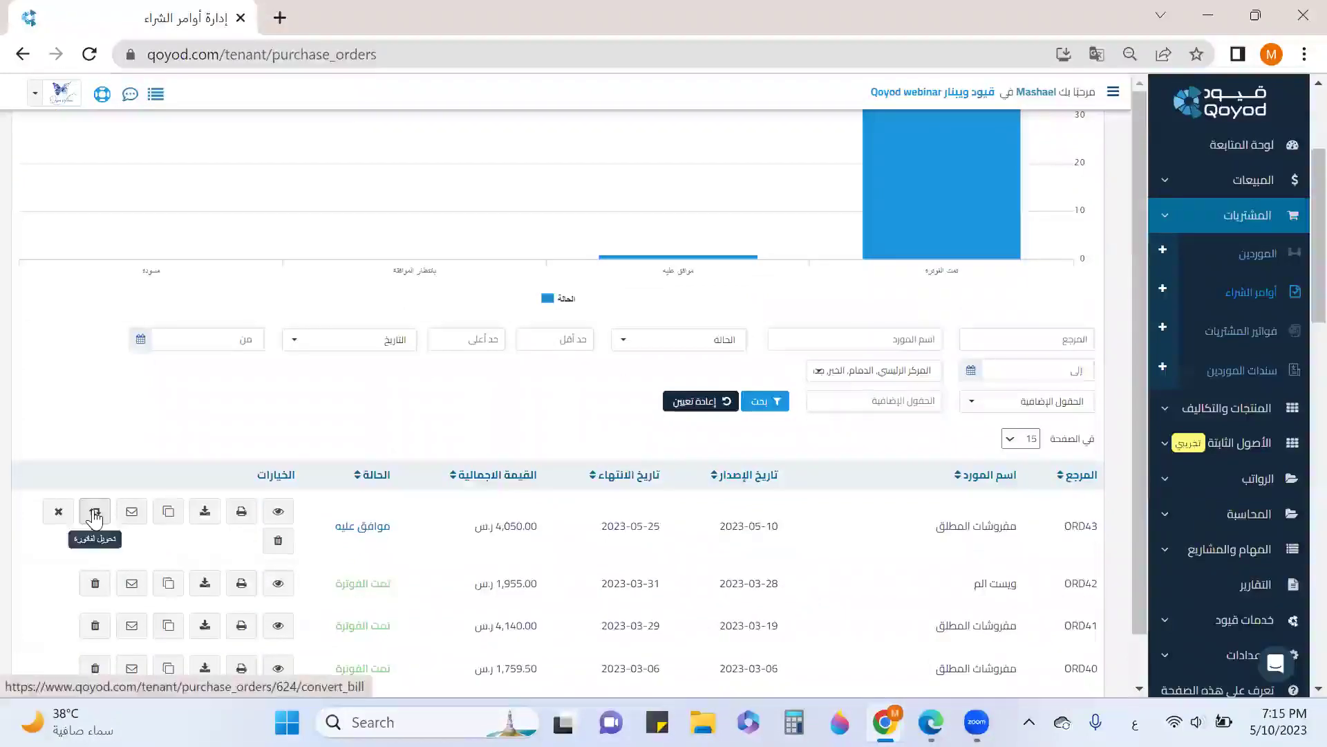
Convert ORD43 into a purchase bill and choose its location
click(95, 512)
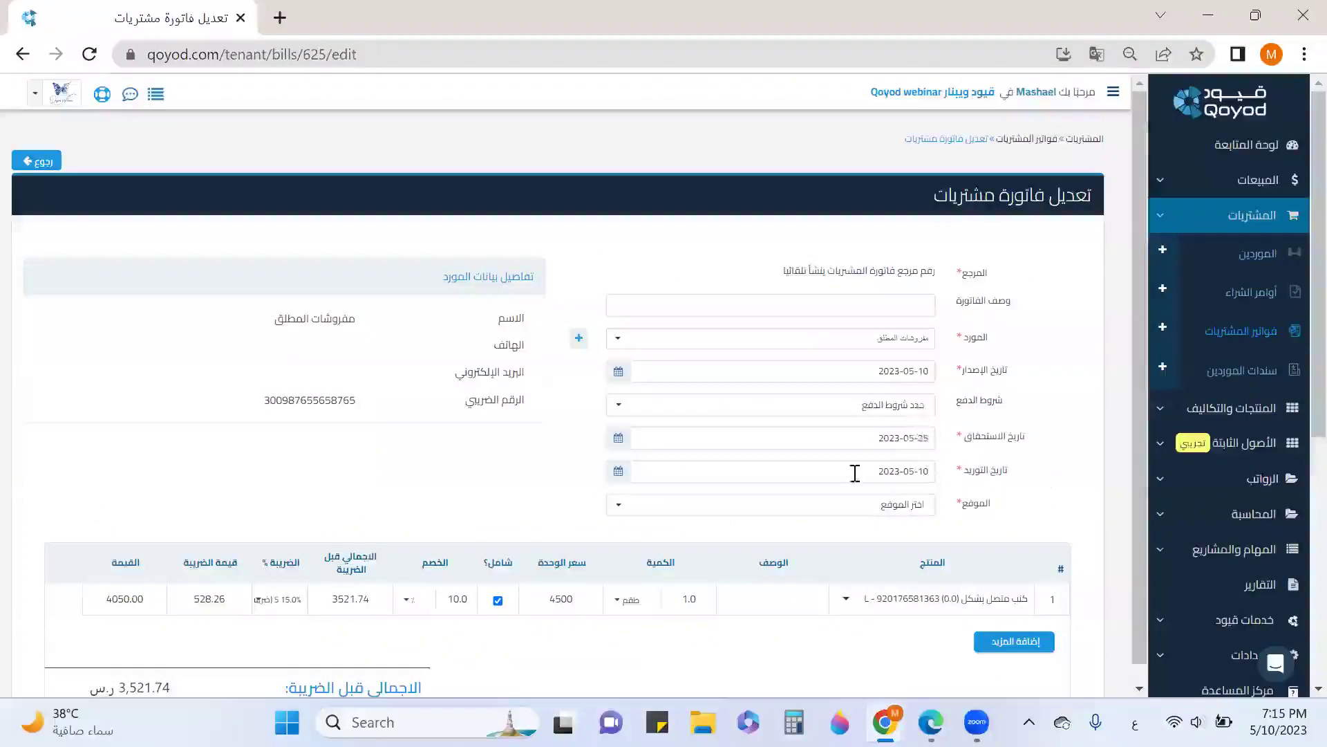
click(898, 510)
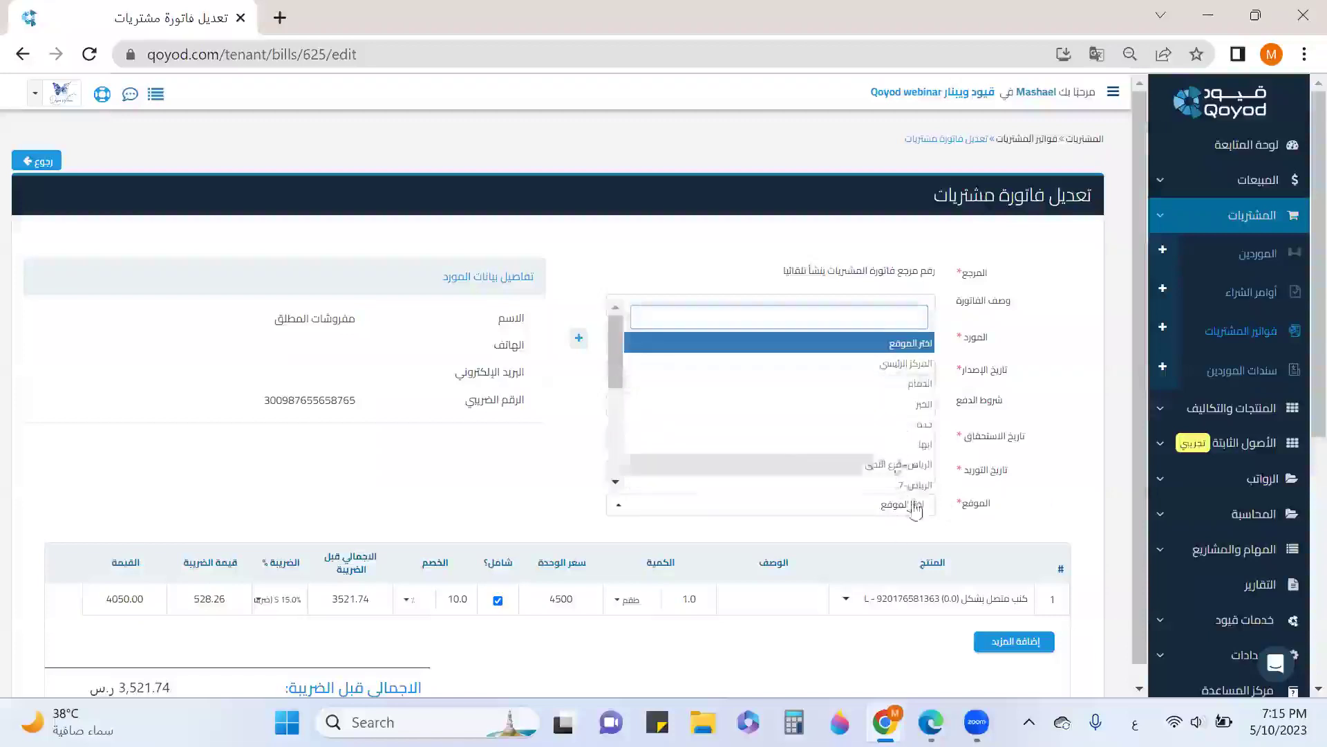
scroll(929, 467, down, 3)
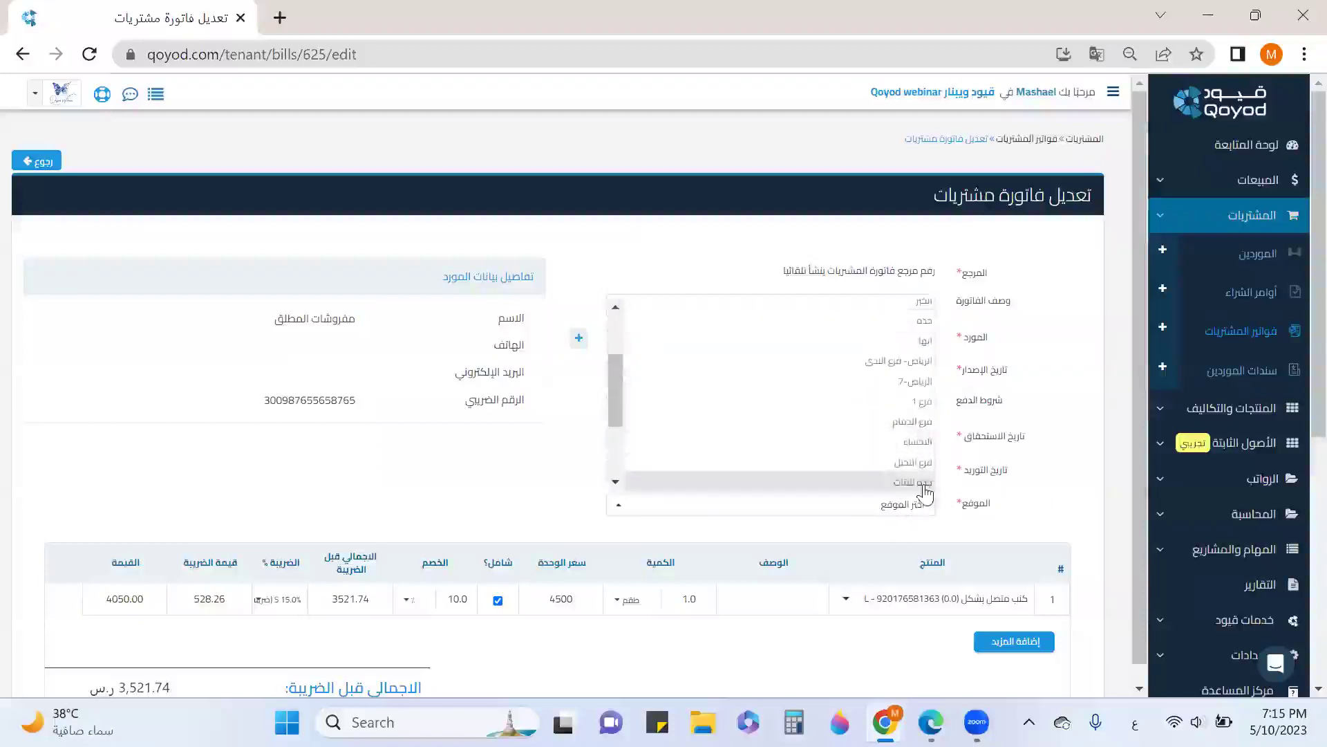
click(922, 477)
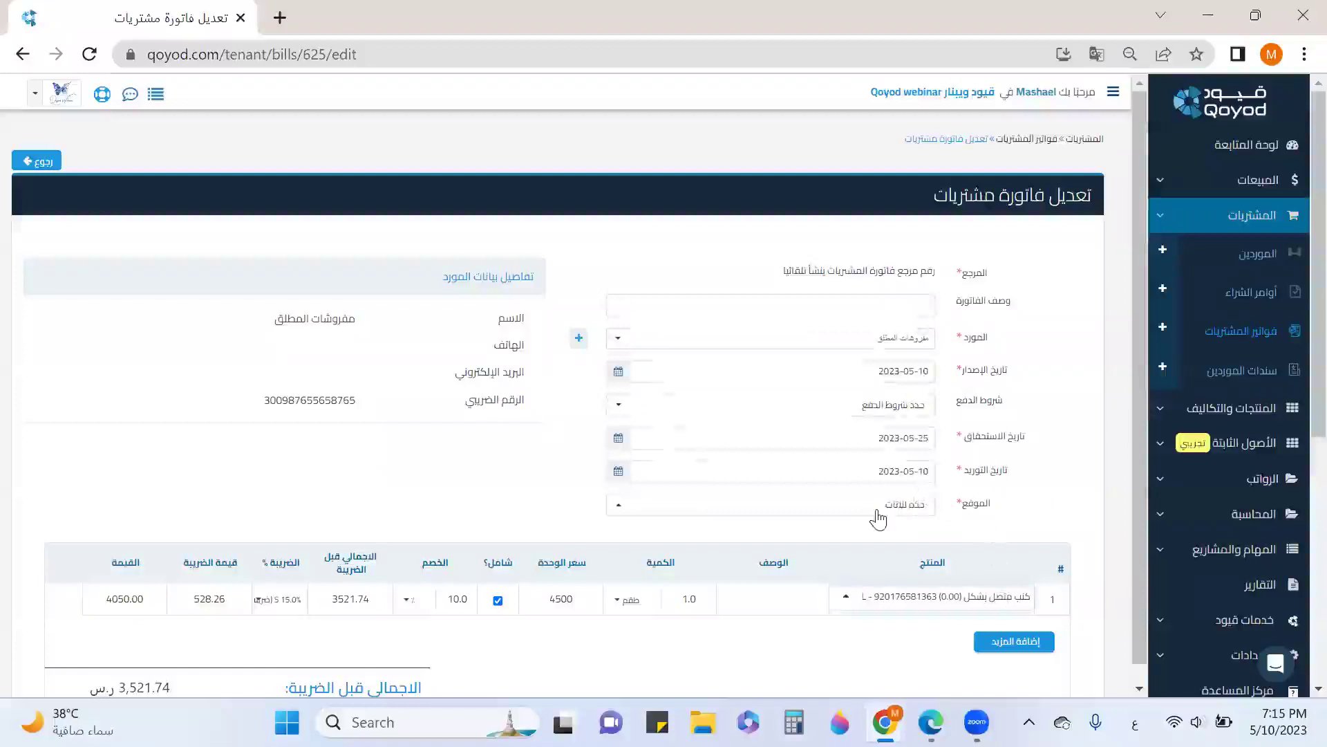
scroll(878, 517, down, 3)
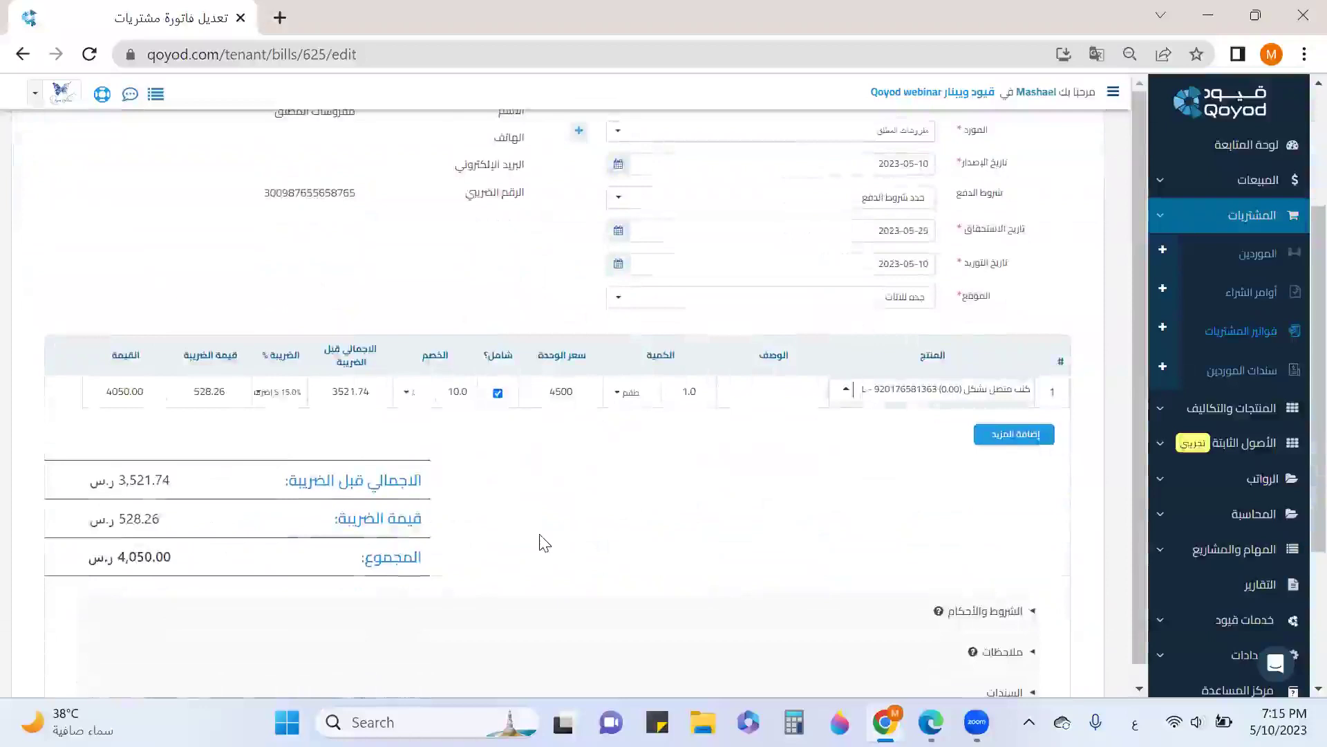
Set the line quantity to 3 and the delivery date to 2023-05-18
double_click(706, 391)
text(3)
click(703, 452)
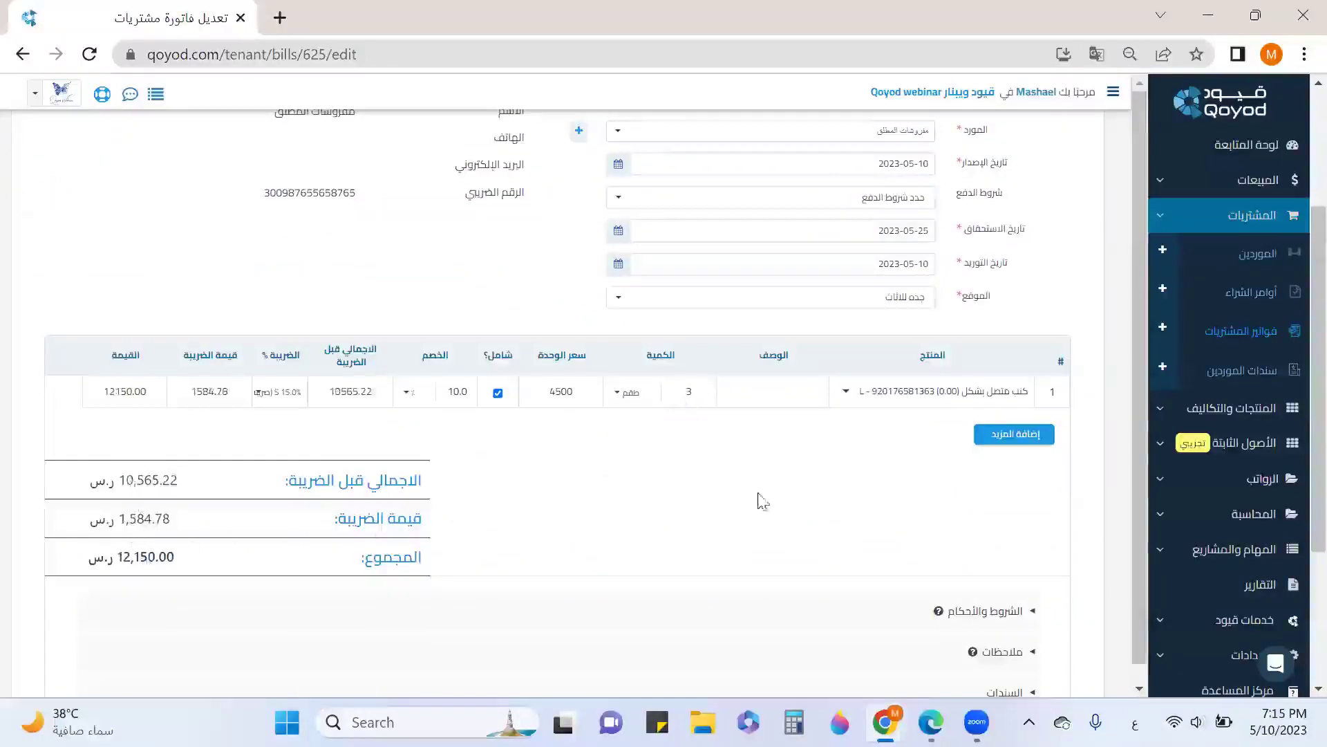
scroll(785, 512, down, 3)
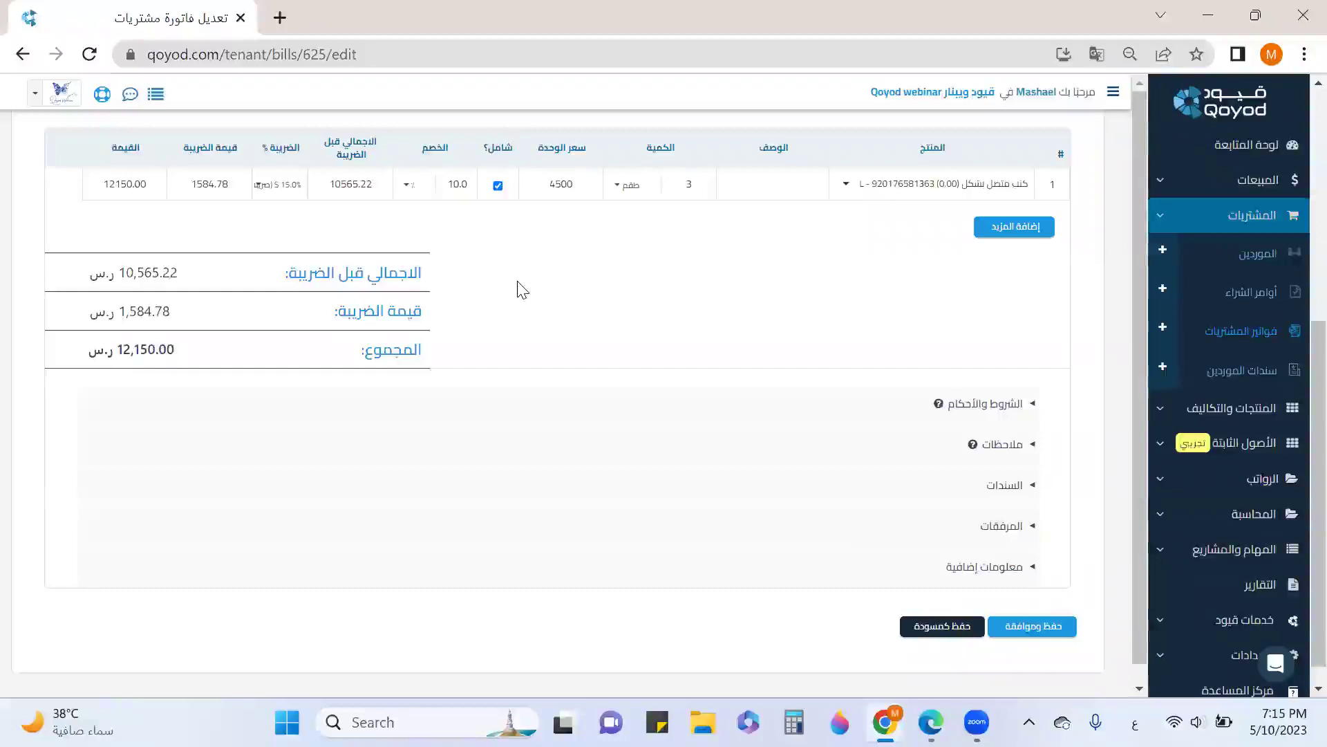
scroll(522, 289, up, 5)
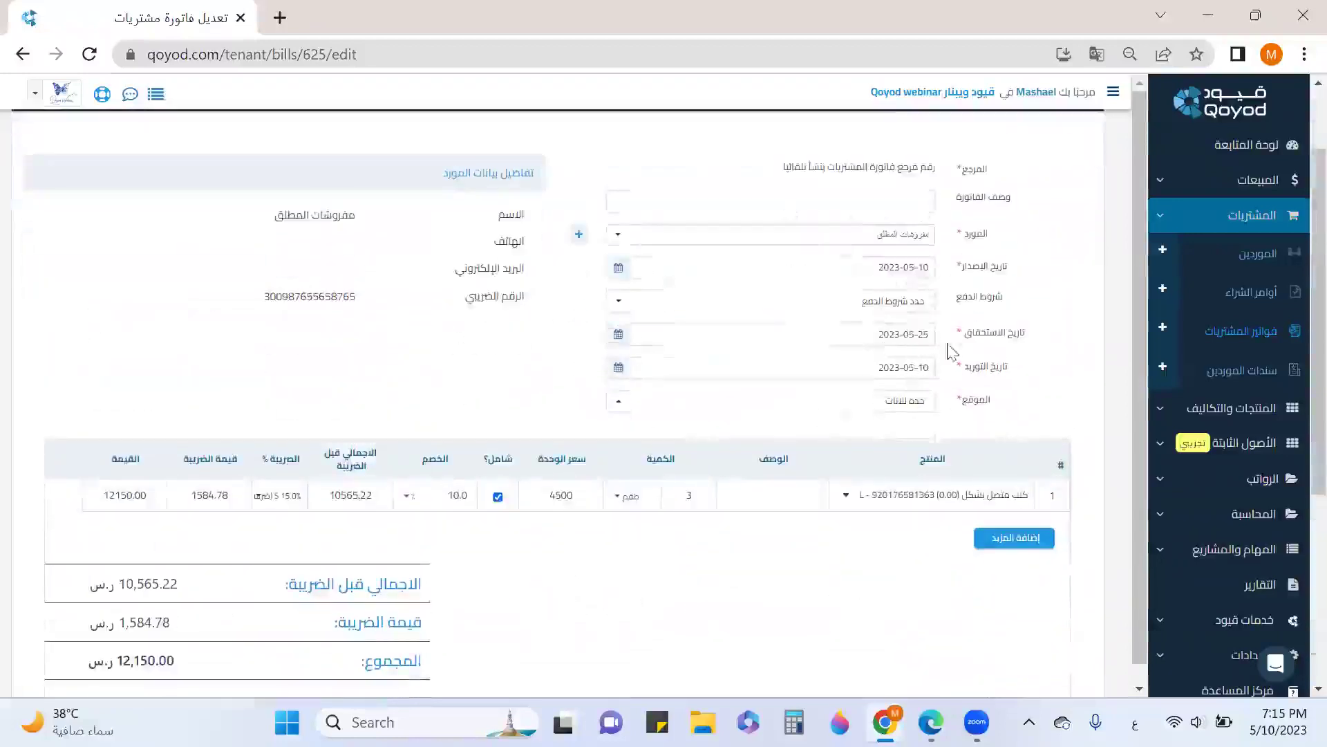
click(617, 370)
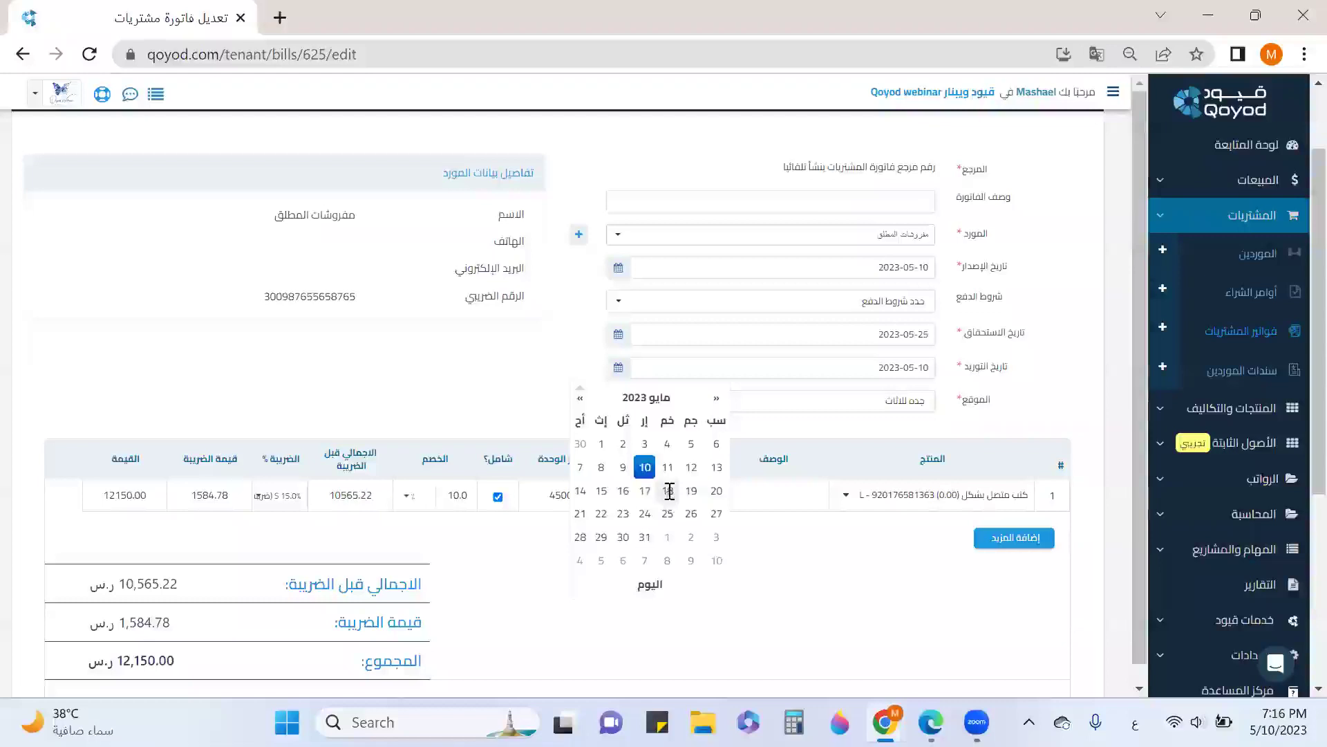
click(771, 401)
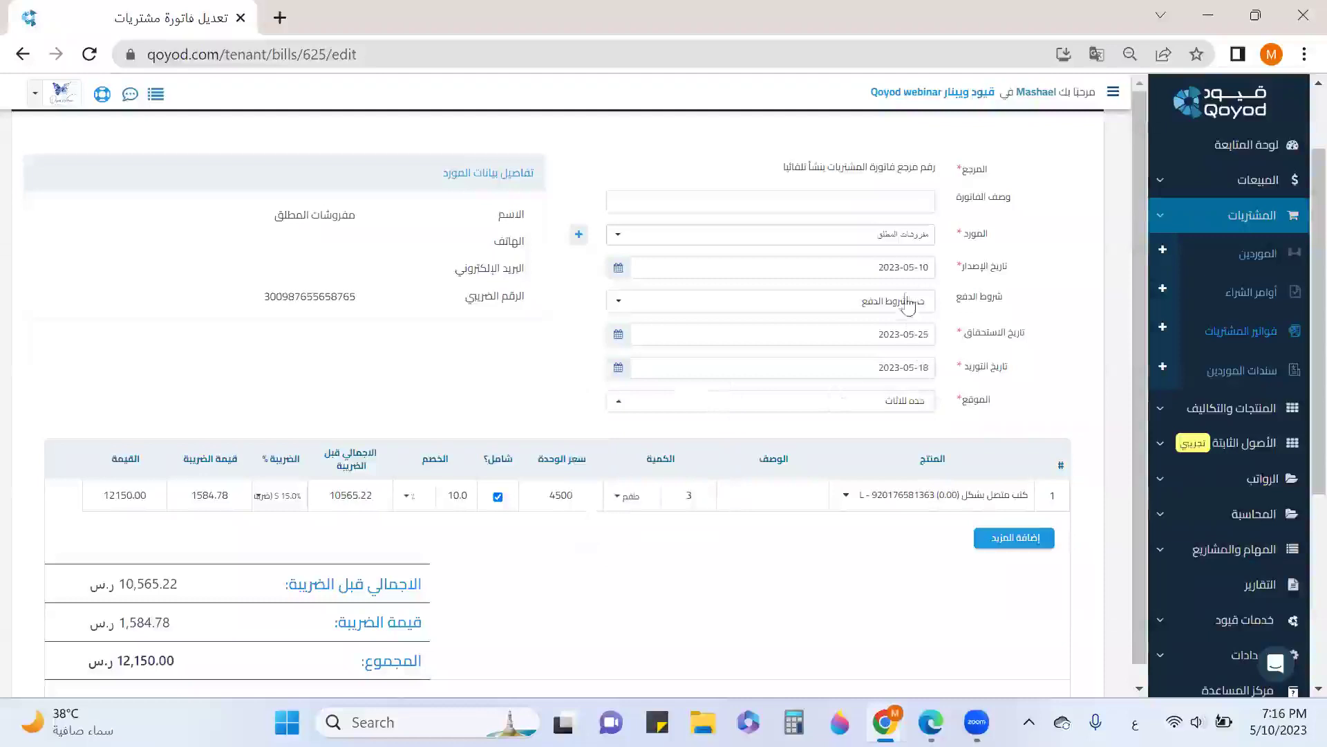
scroll(906, 304, down, 2)
scroll(914, 296, down, 1)
scroll(909, 308, down, 2)
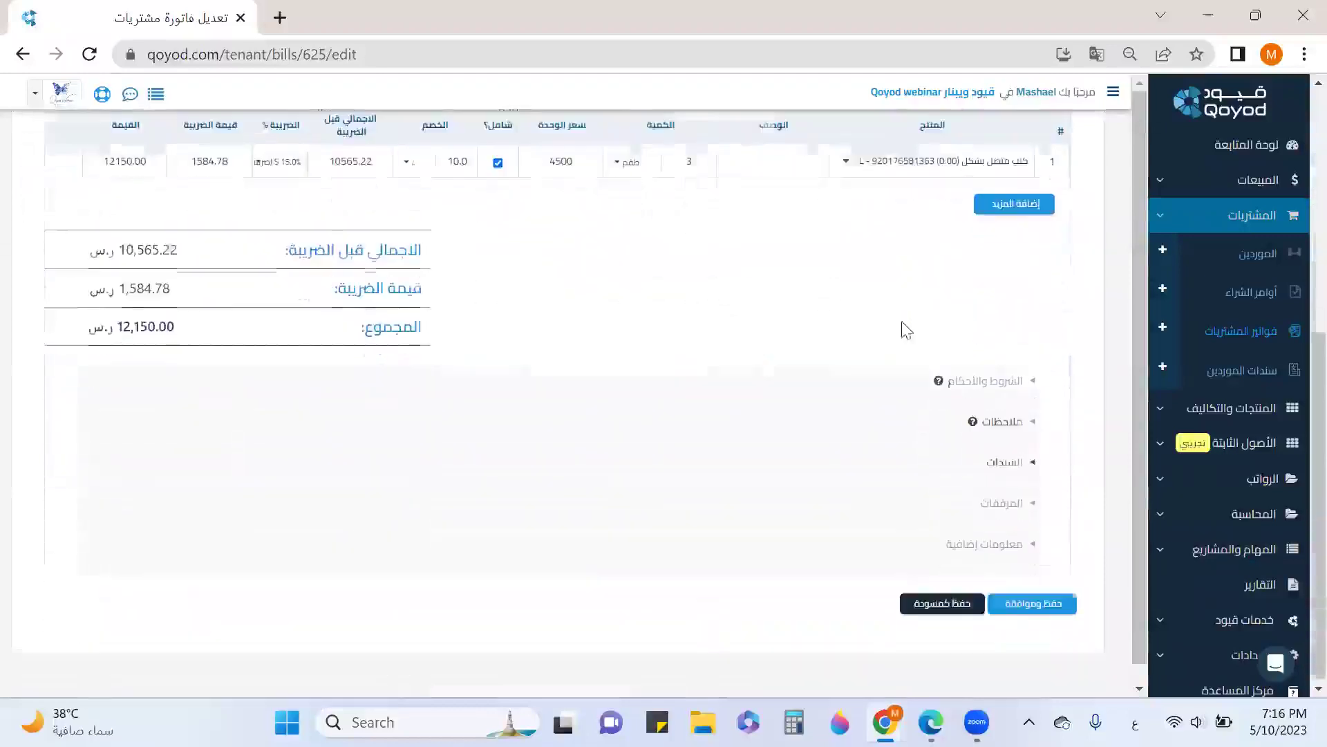
click(1008, 466)
scroll(1008, 491, down, 3)
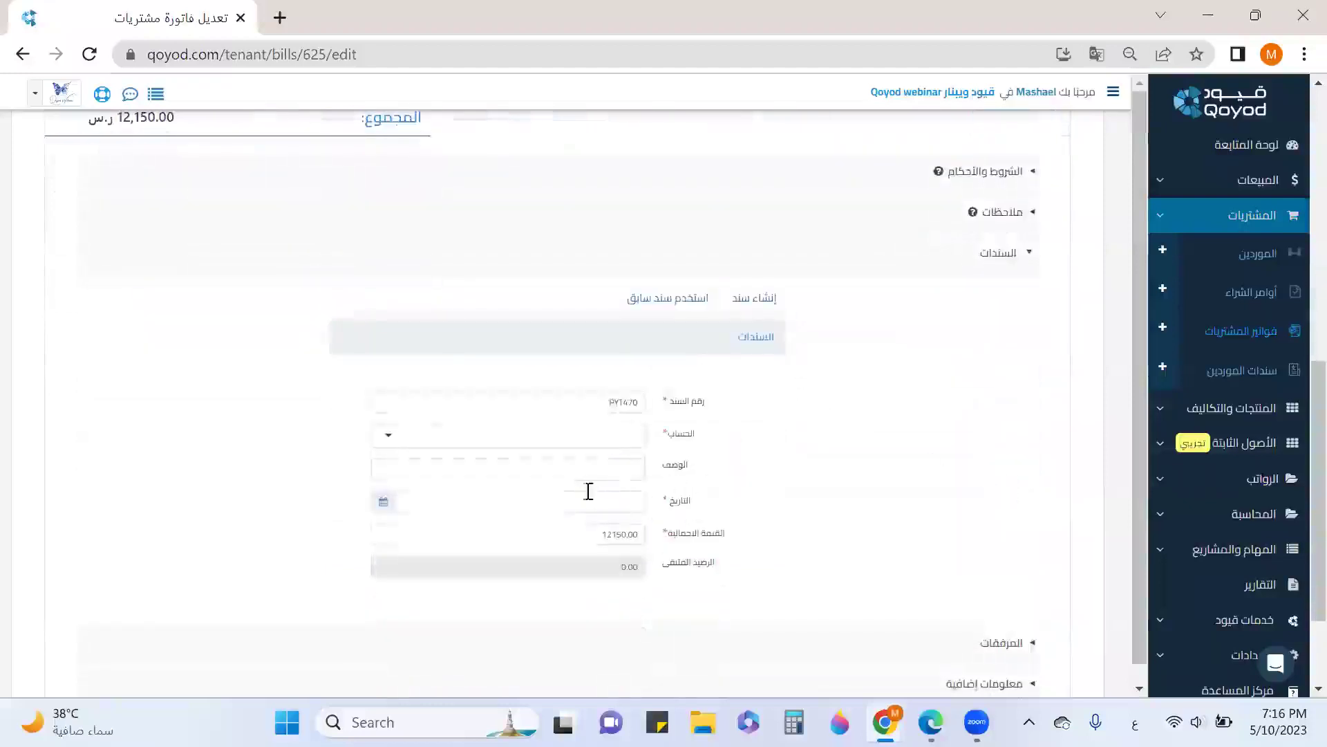
click(590, 439)
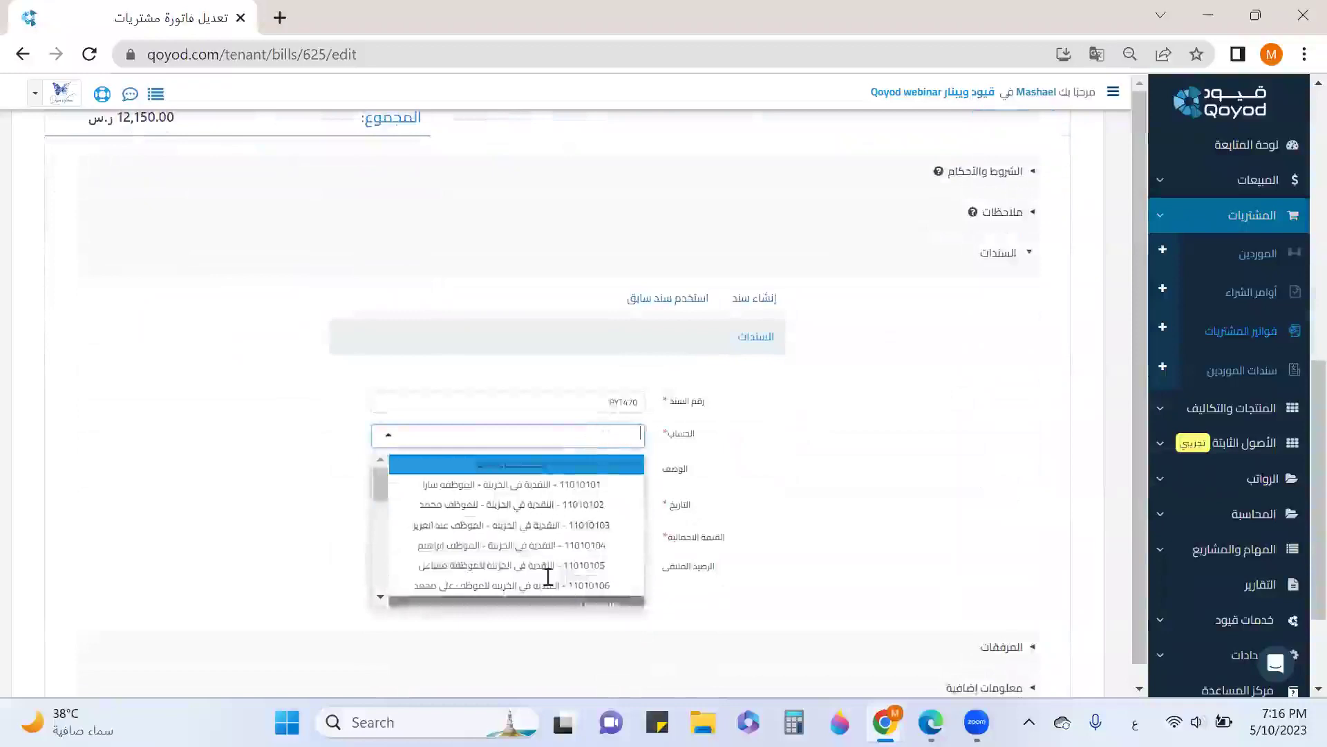
scroll(546, 570, down, 3)
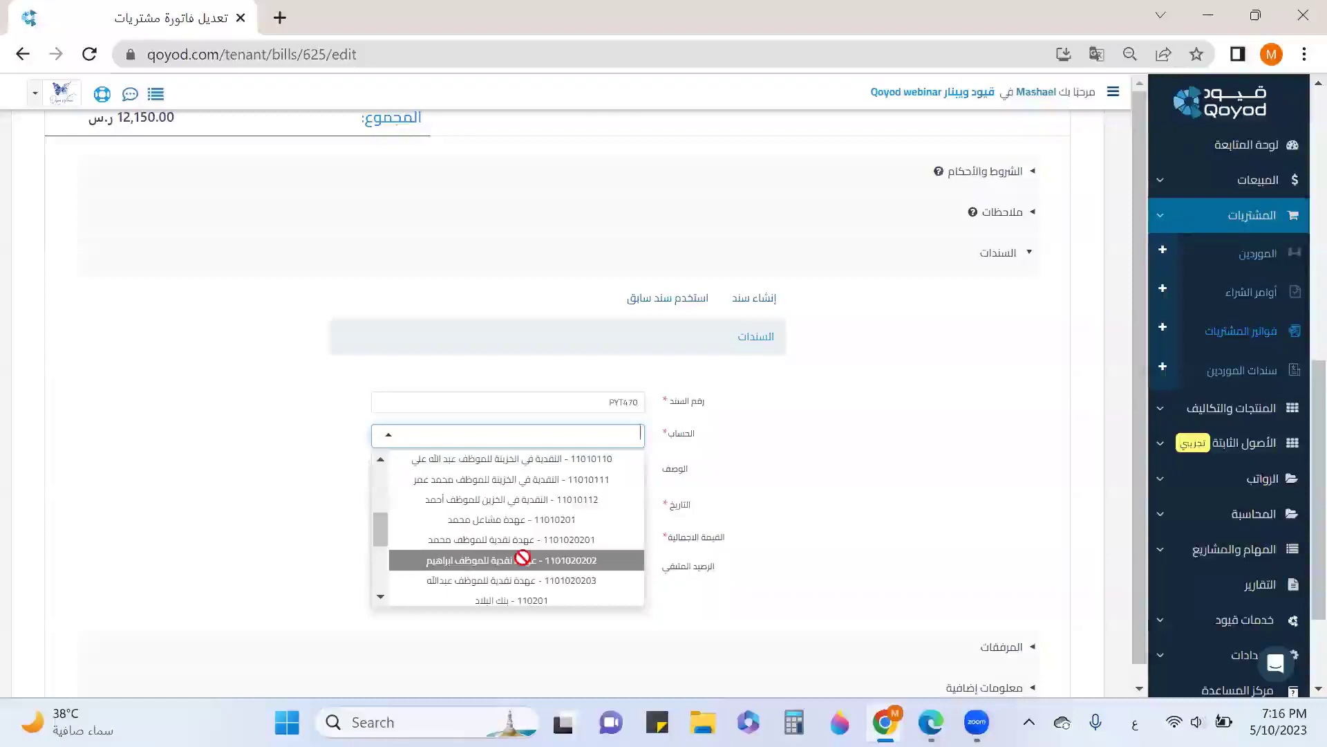
click(523, 559)
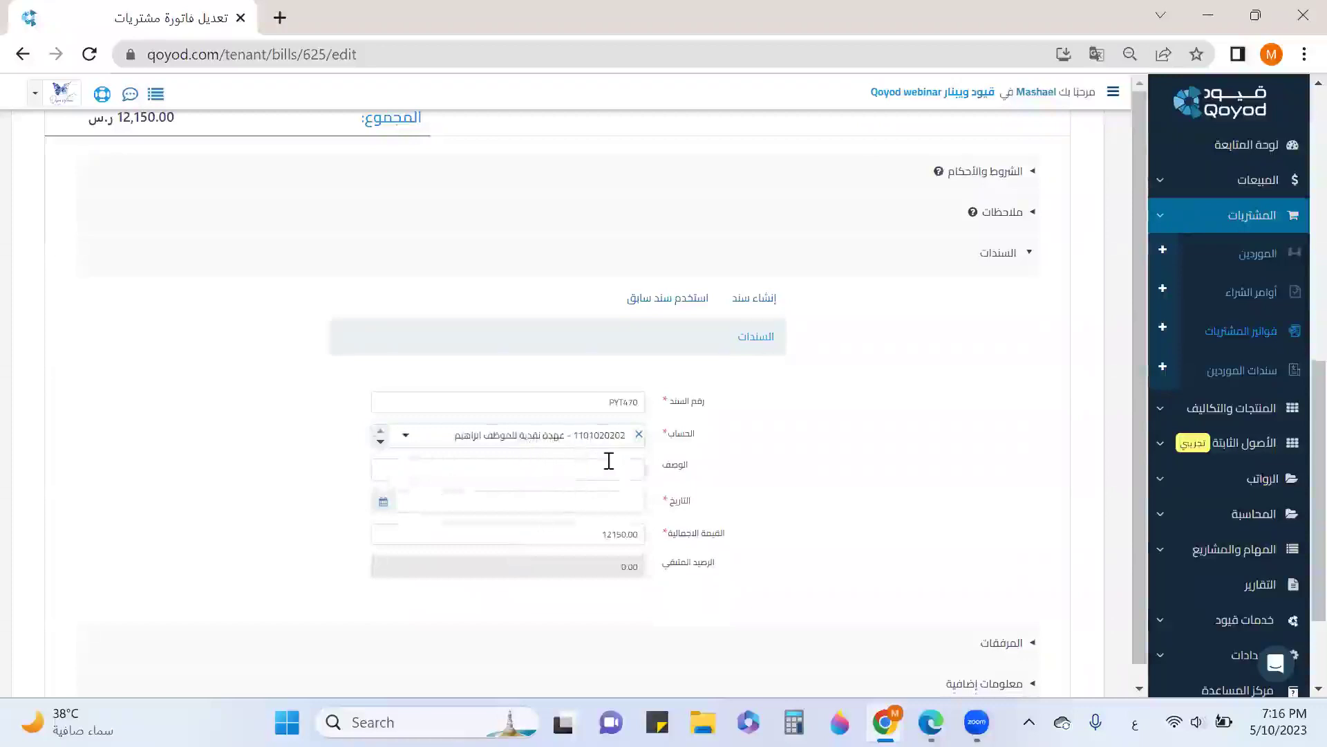
click(385, 507)
click(418, 376)
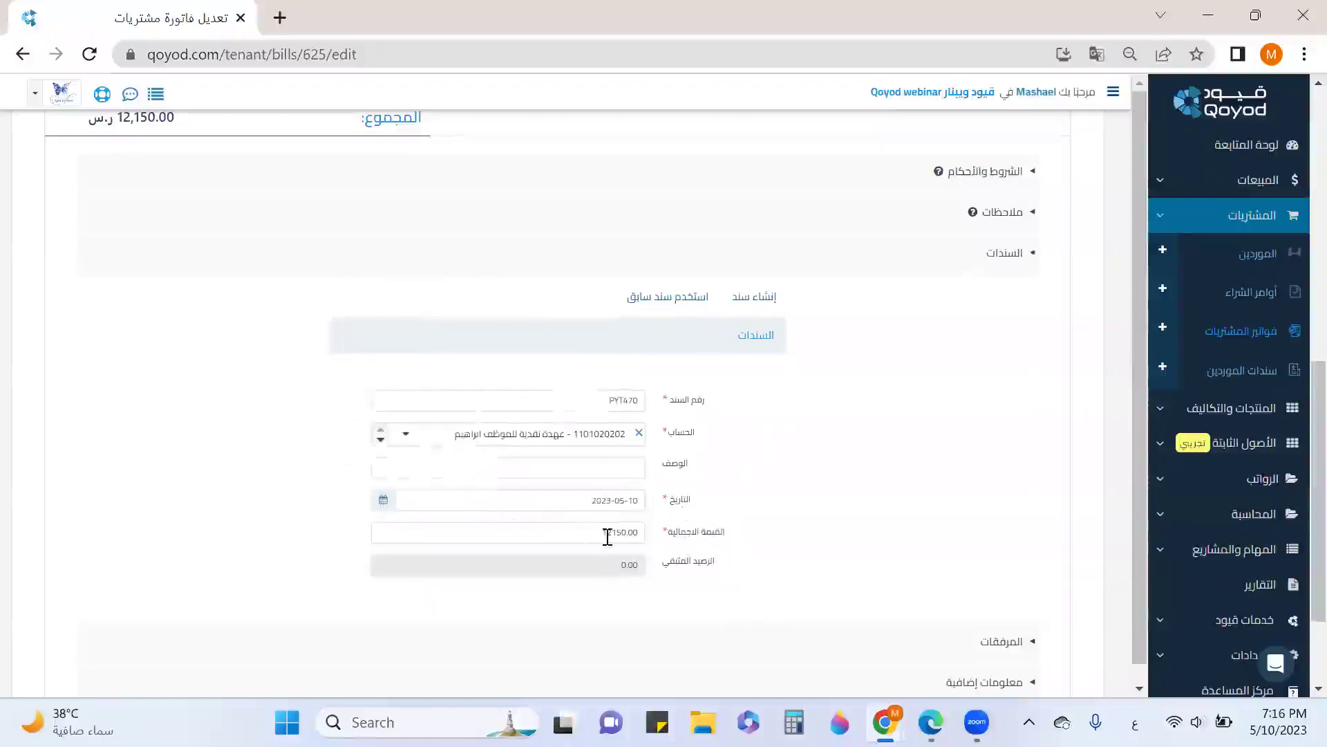
Replace the payment amount with 4150, leaving 8000.00 remaining
drag(589, 533, 657, 535)
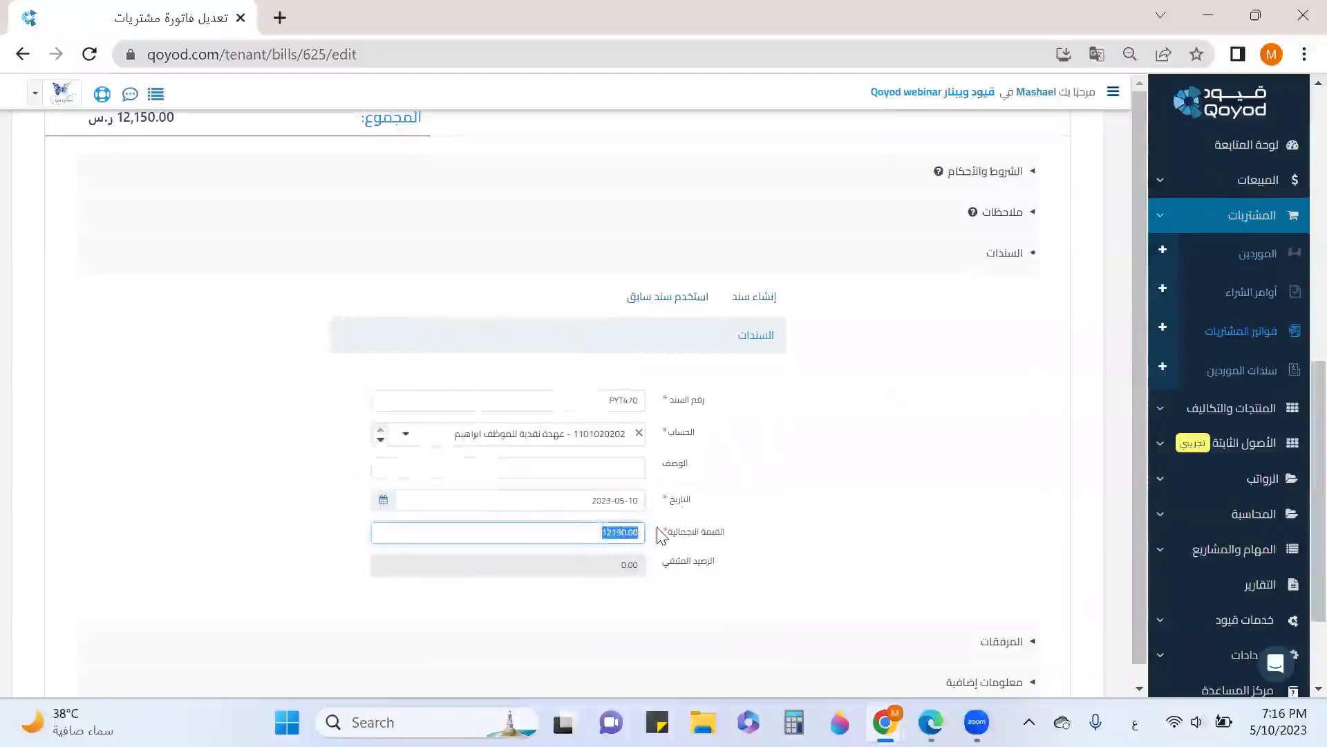
text(44)
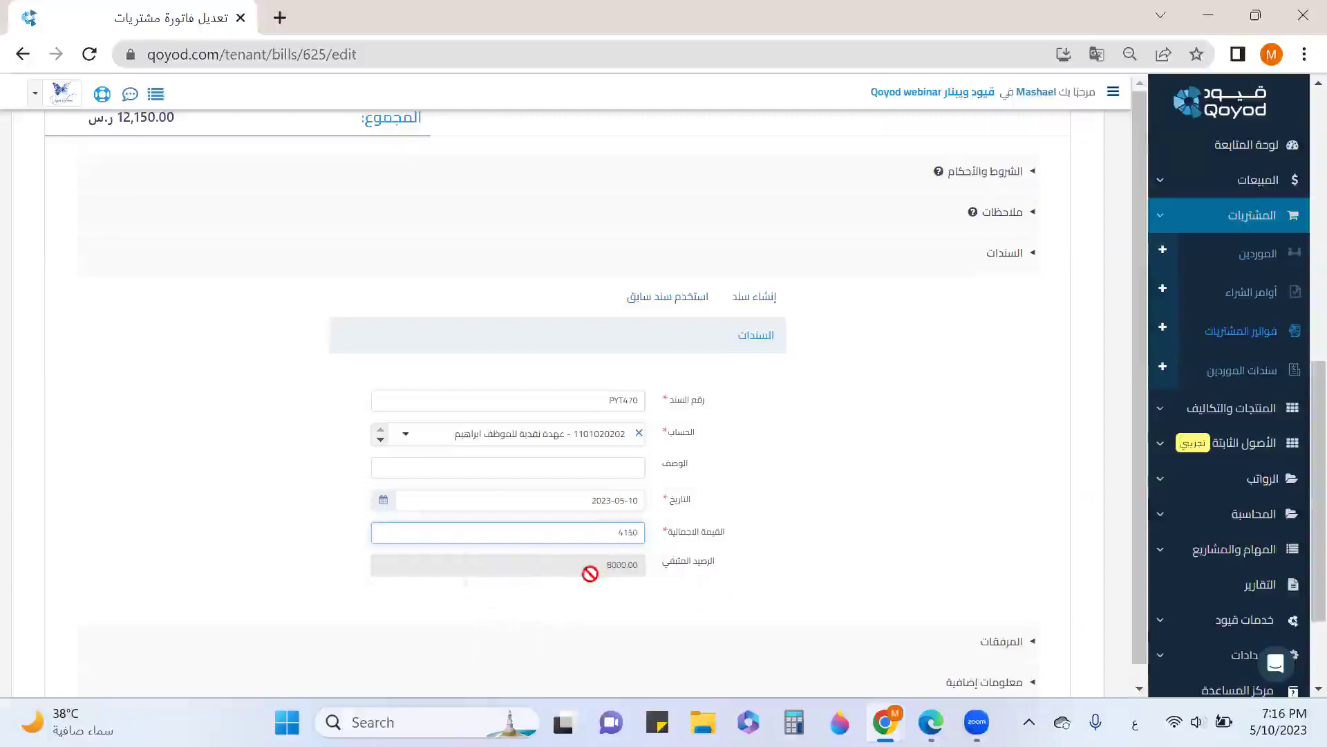
scroll(785, 555, down, 2)
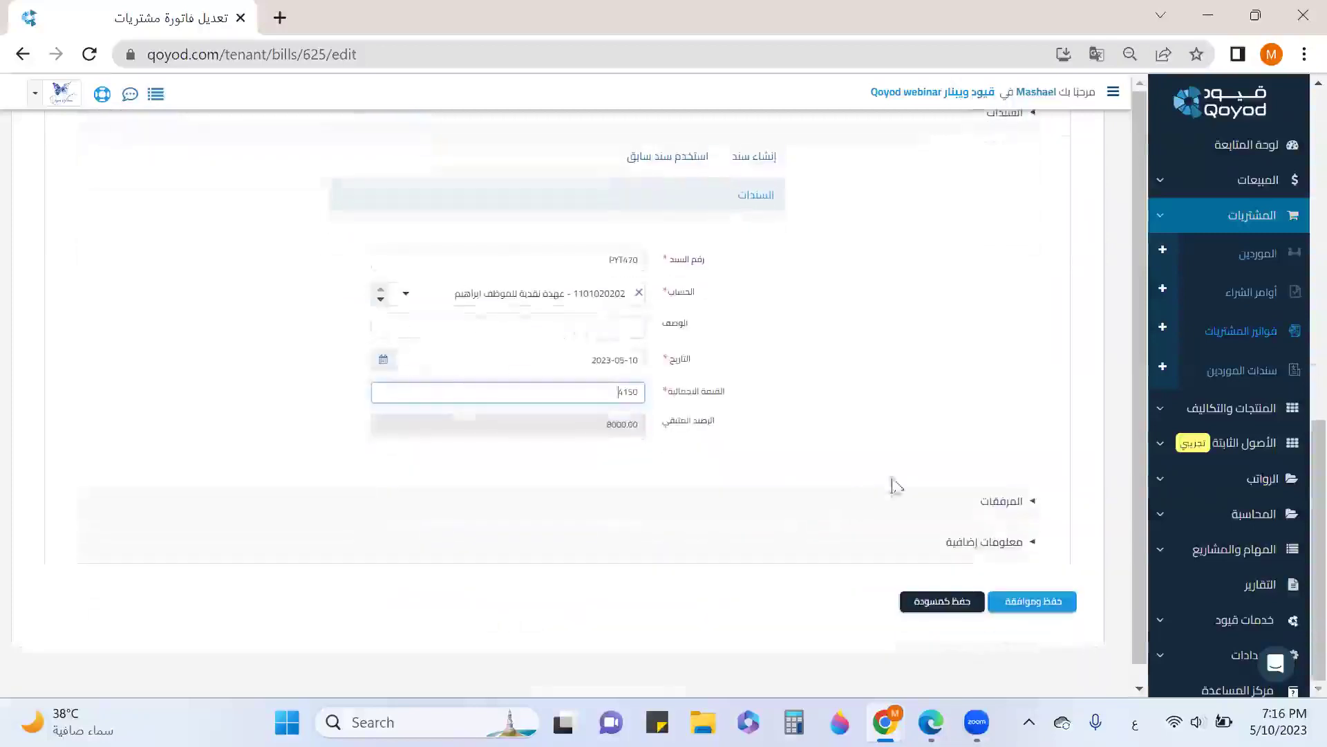
Check the attachments section, then expand the additional information section
click(993, 512)
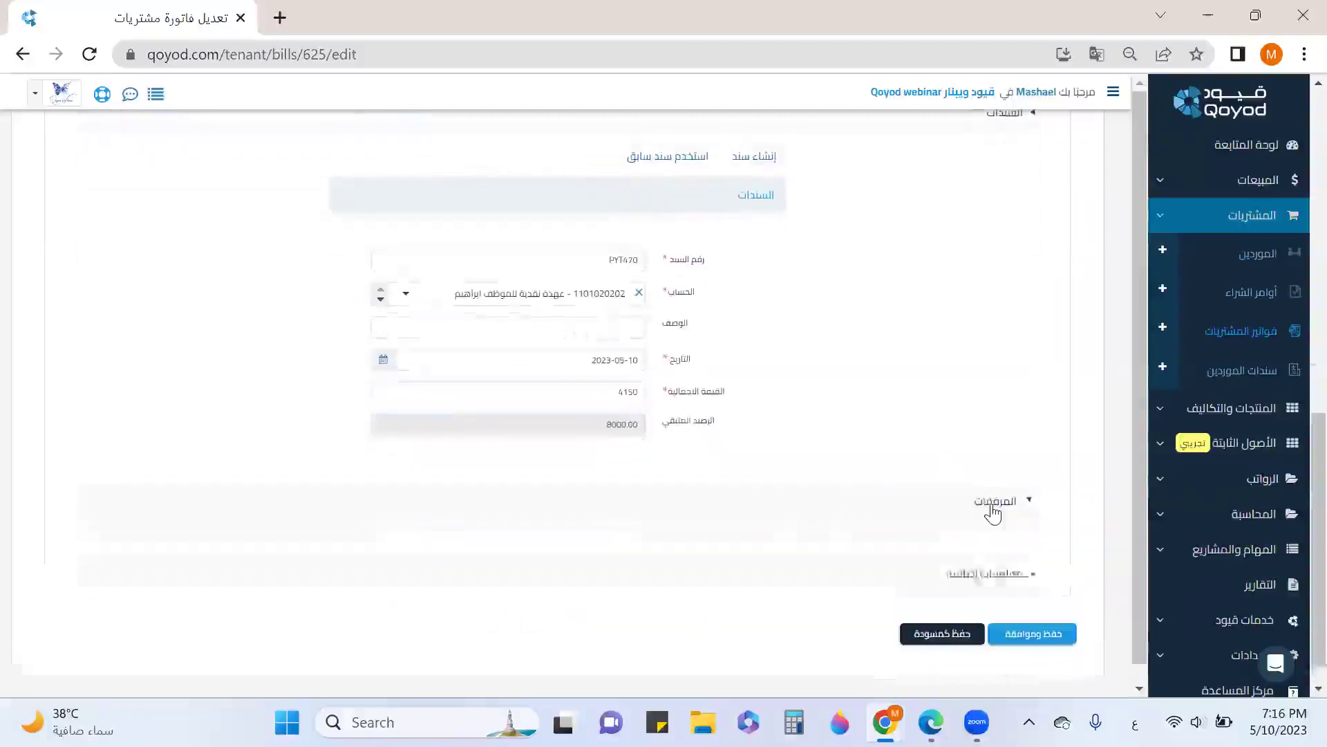
scroll(996, 479, up, 5)
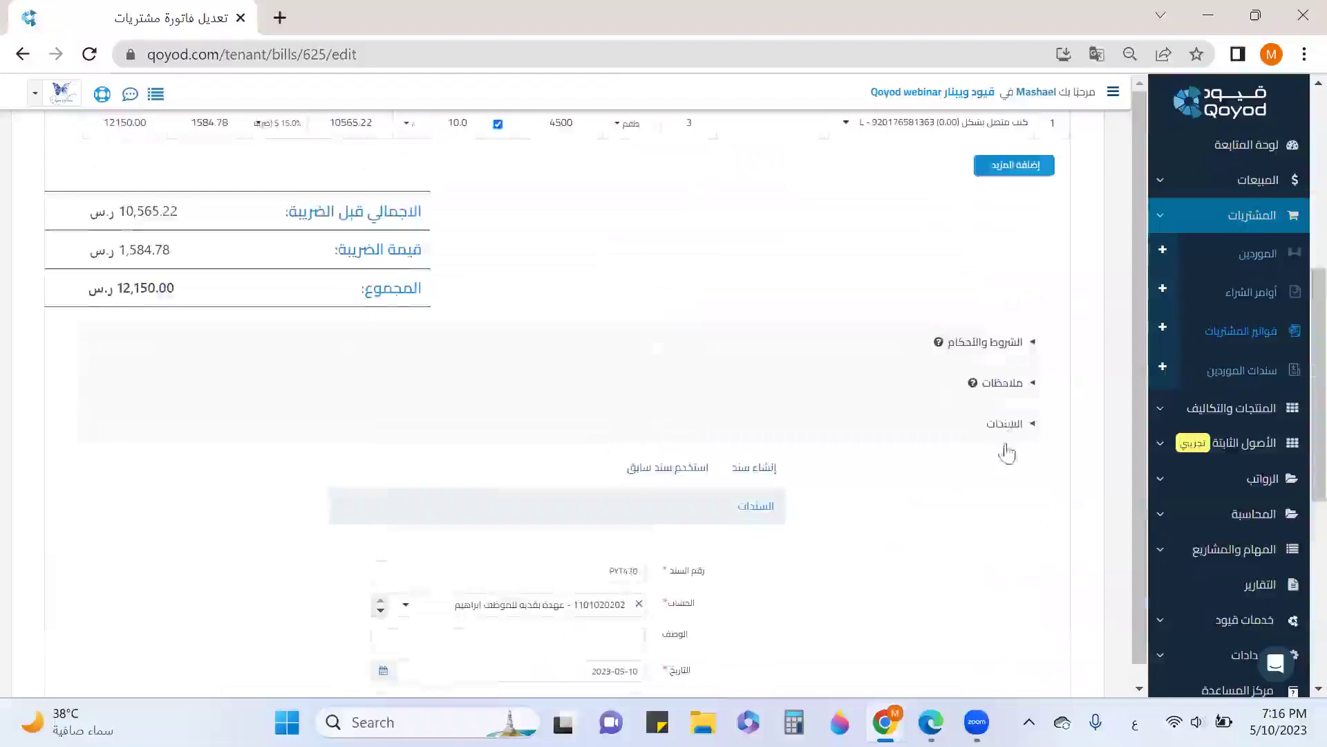
scroll(1008, 450, down, 8)
click(1001, 341)
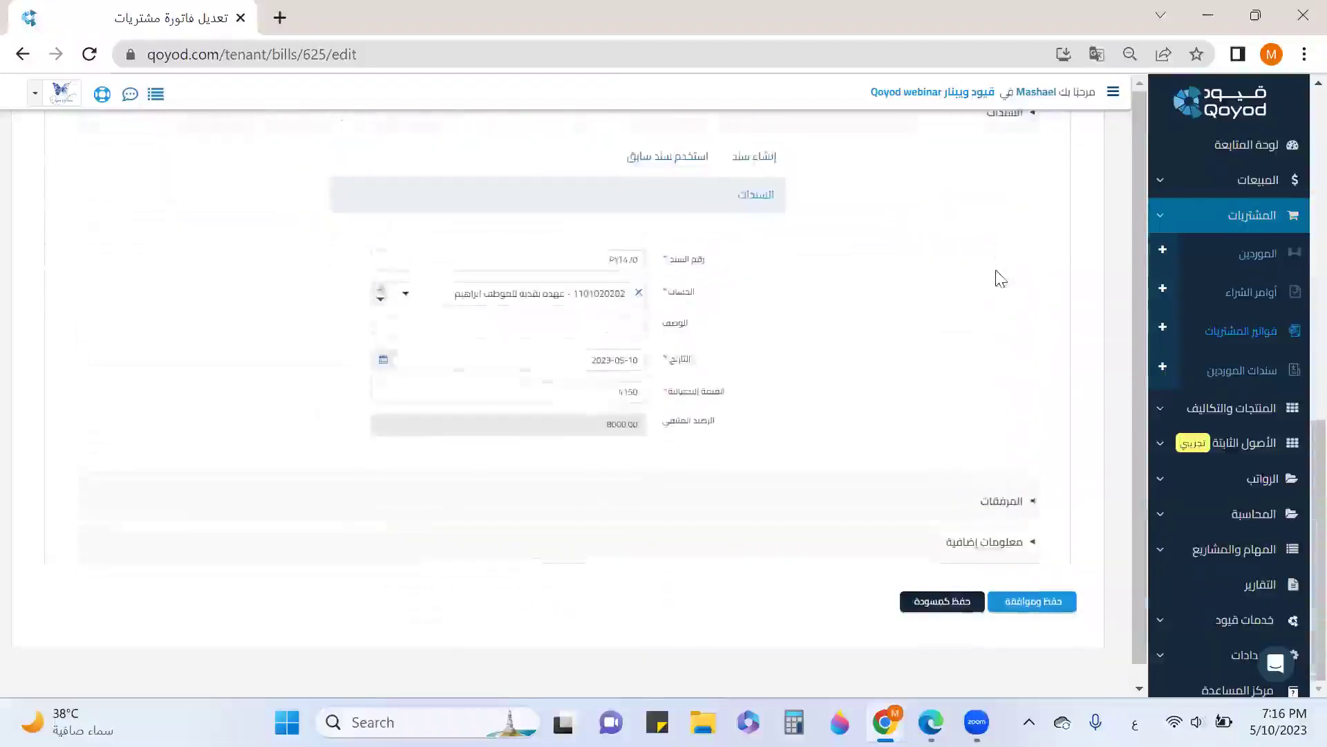
scroll(1008, 267, up, 4)
scroll(1035, 542, down, 3)
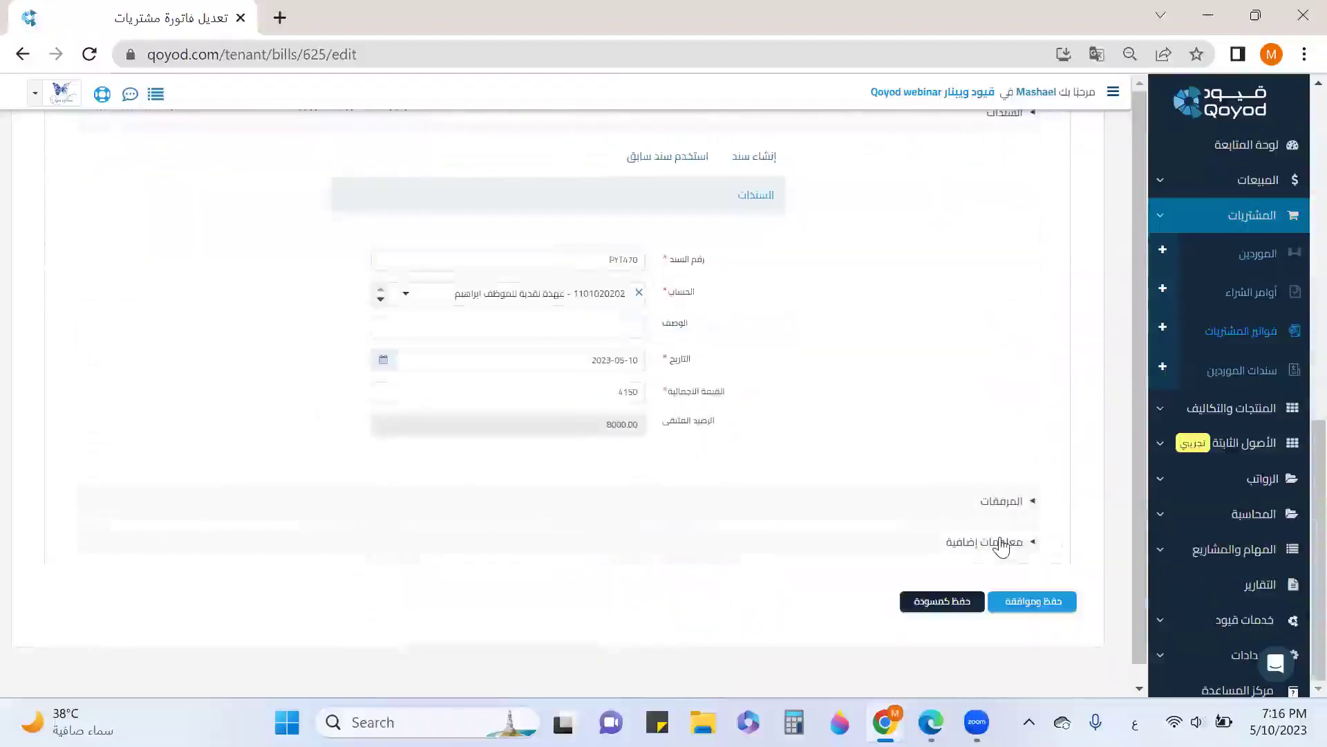
click(1001, 542)
scroll(1002, 546, down, 5)
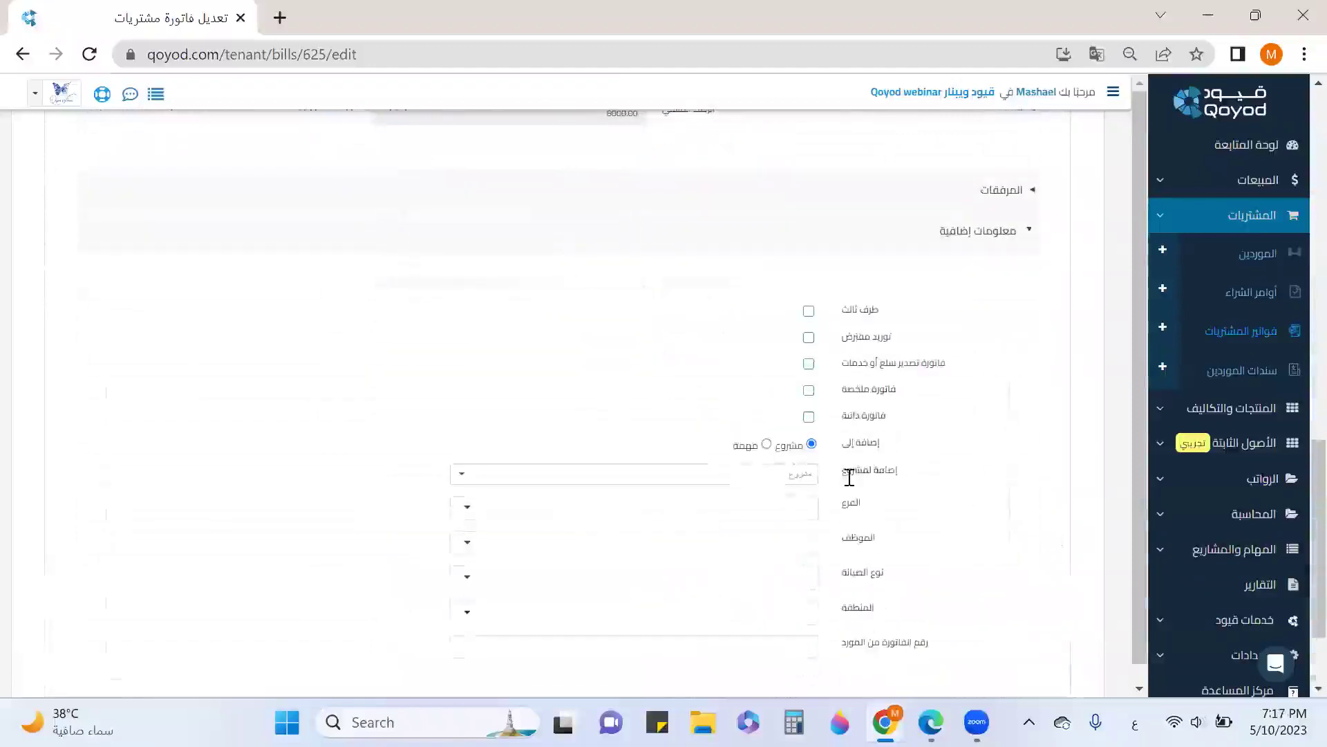
click(802, 476)
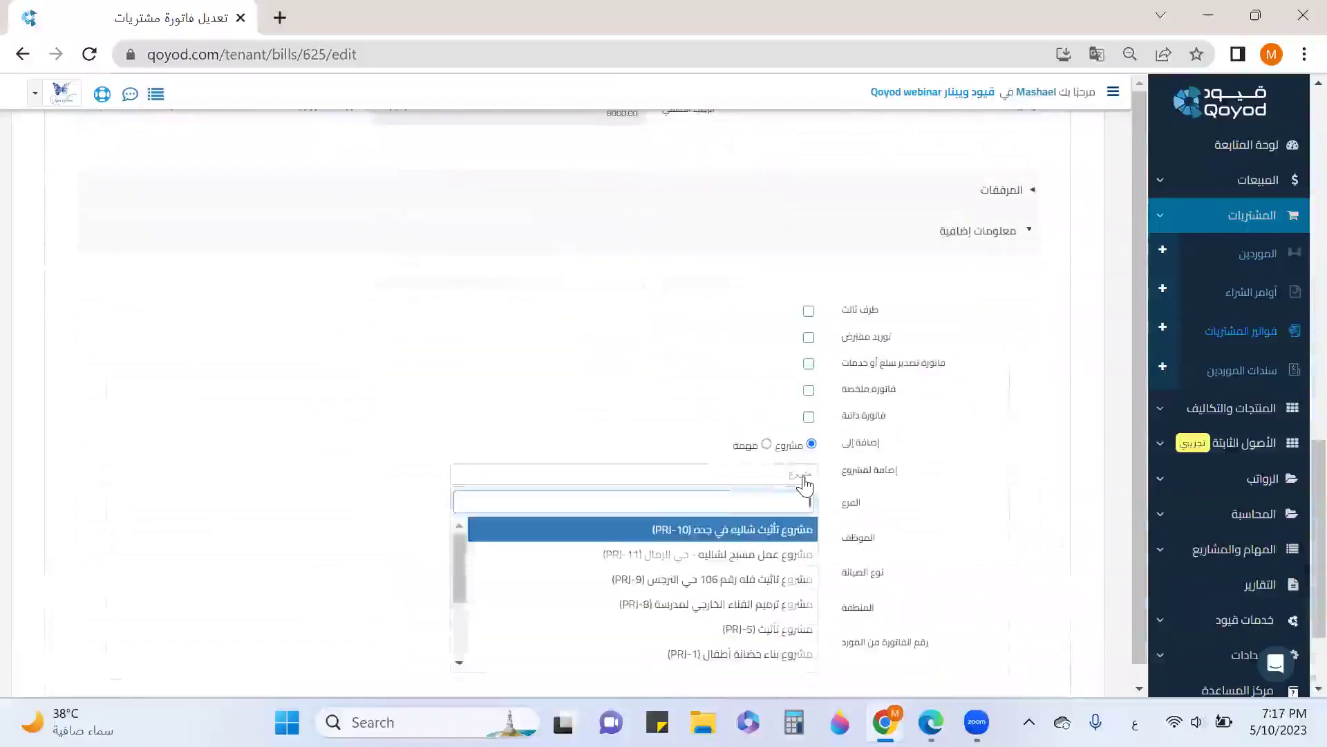
scroll(806, 484, down, 2)
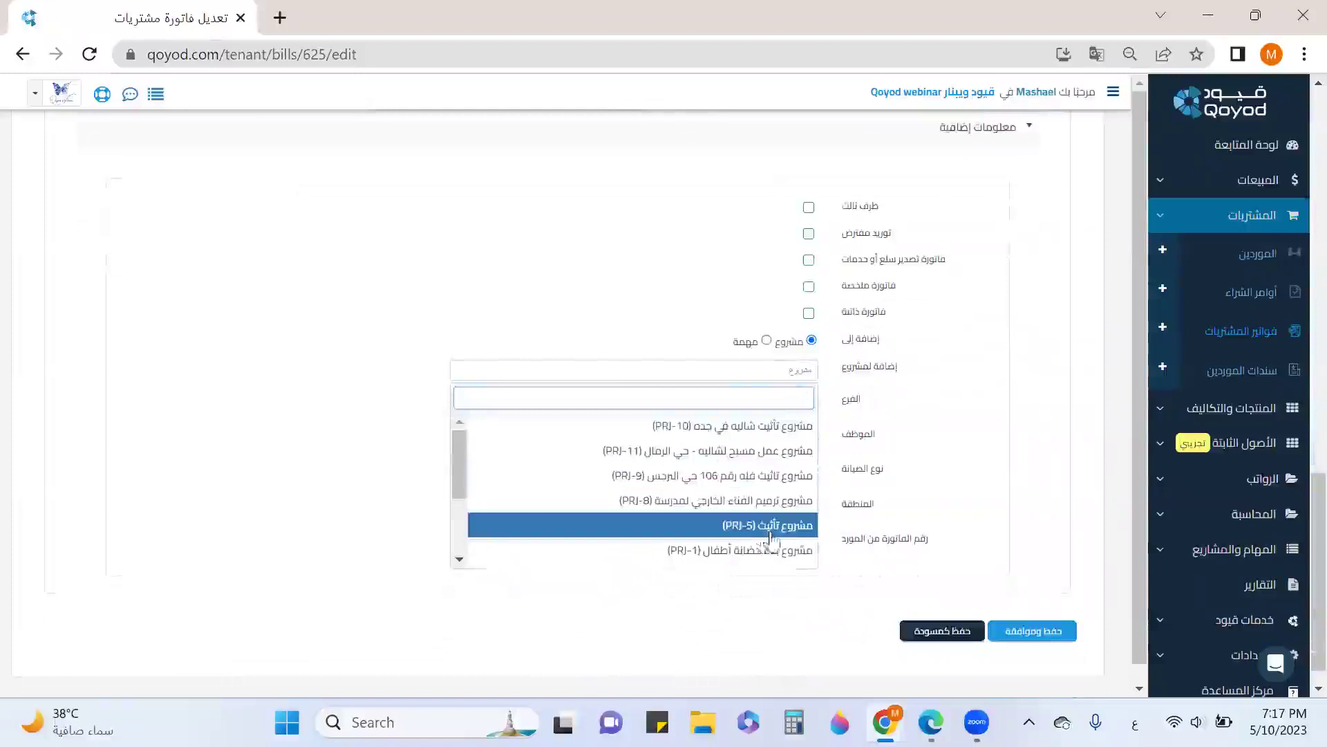
click(883, 371)
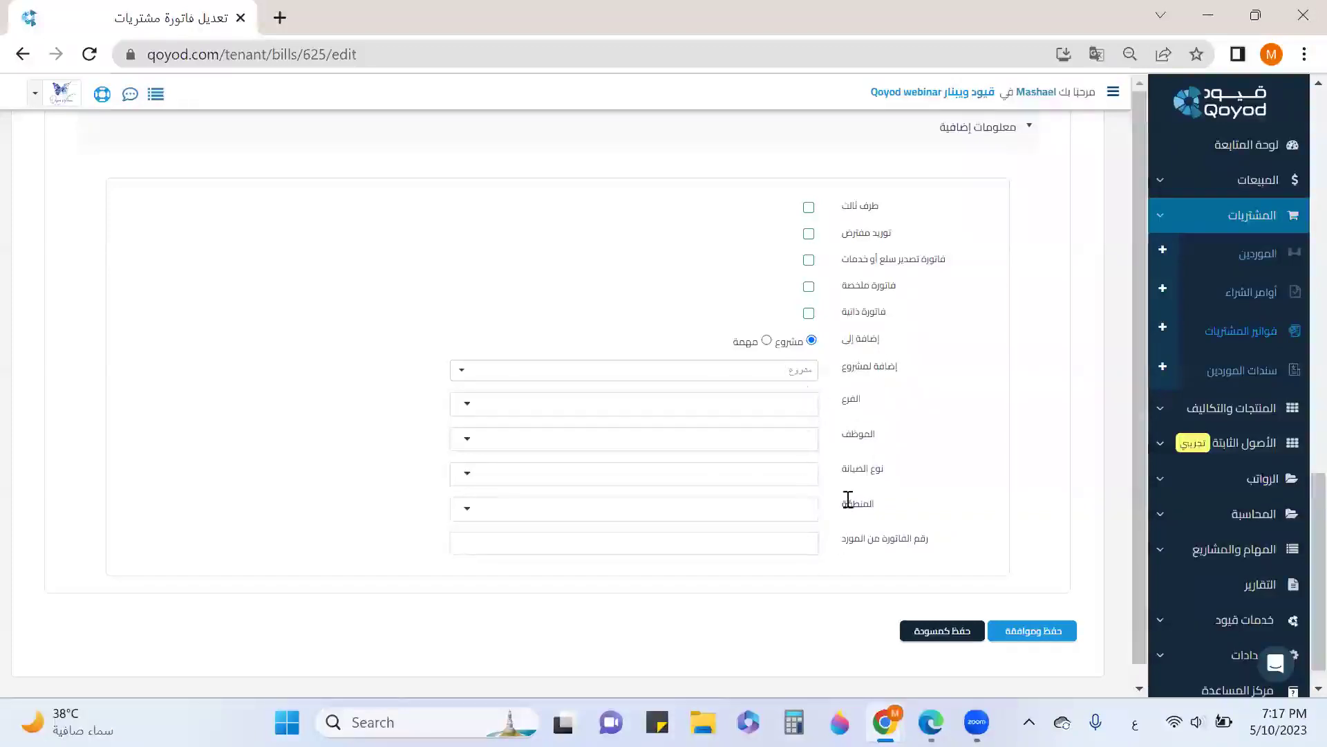
scroll(847, 499, up, 2)
click(948, 230)
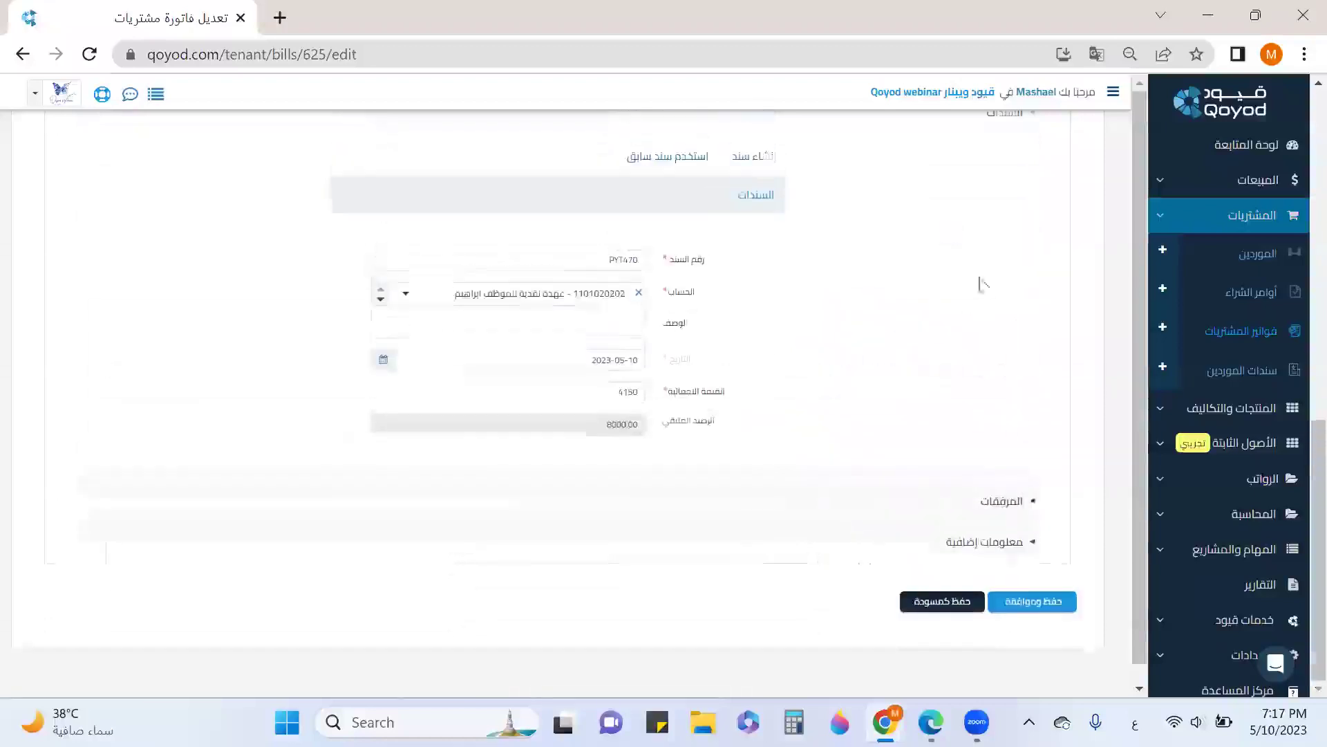
Save and approve the bill, then clear filters to see BIL147 with 8,000.00 outstanding
click(1030, 606)
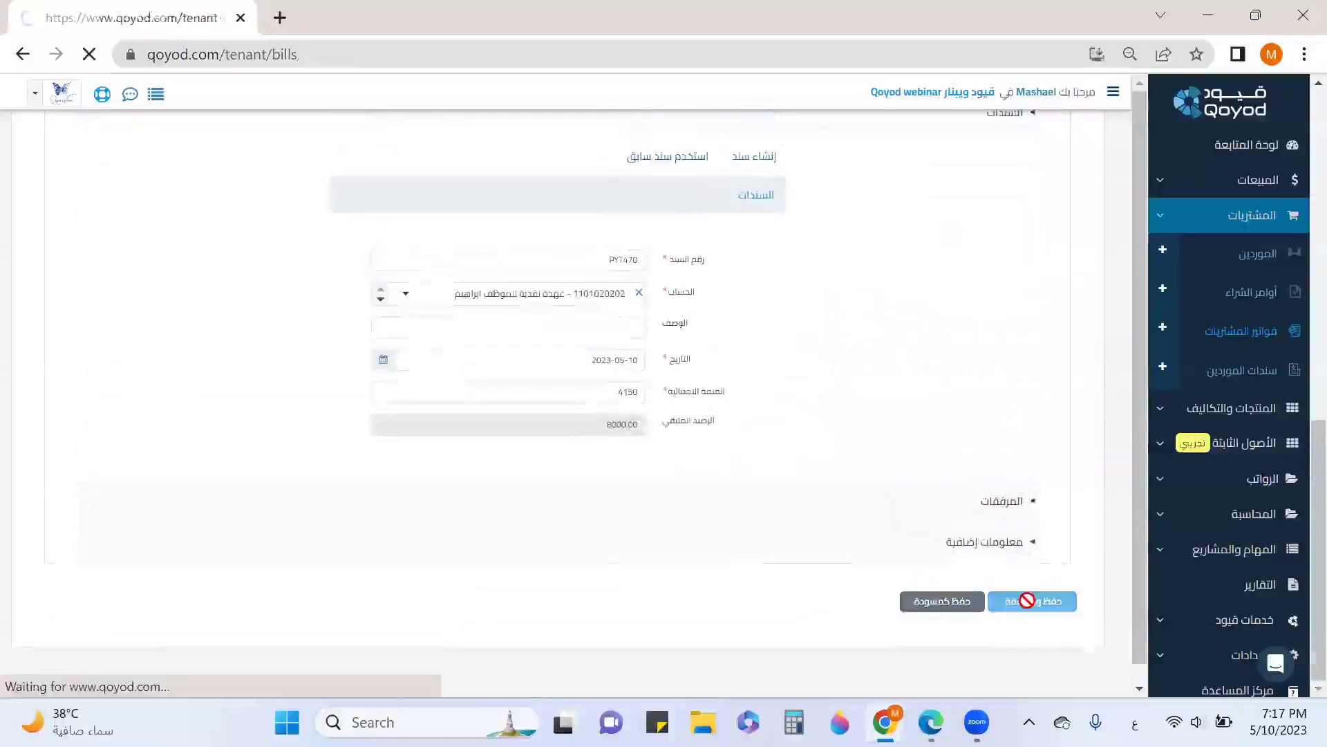
scroll(975, 551, down, 3)
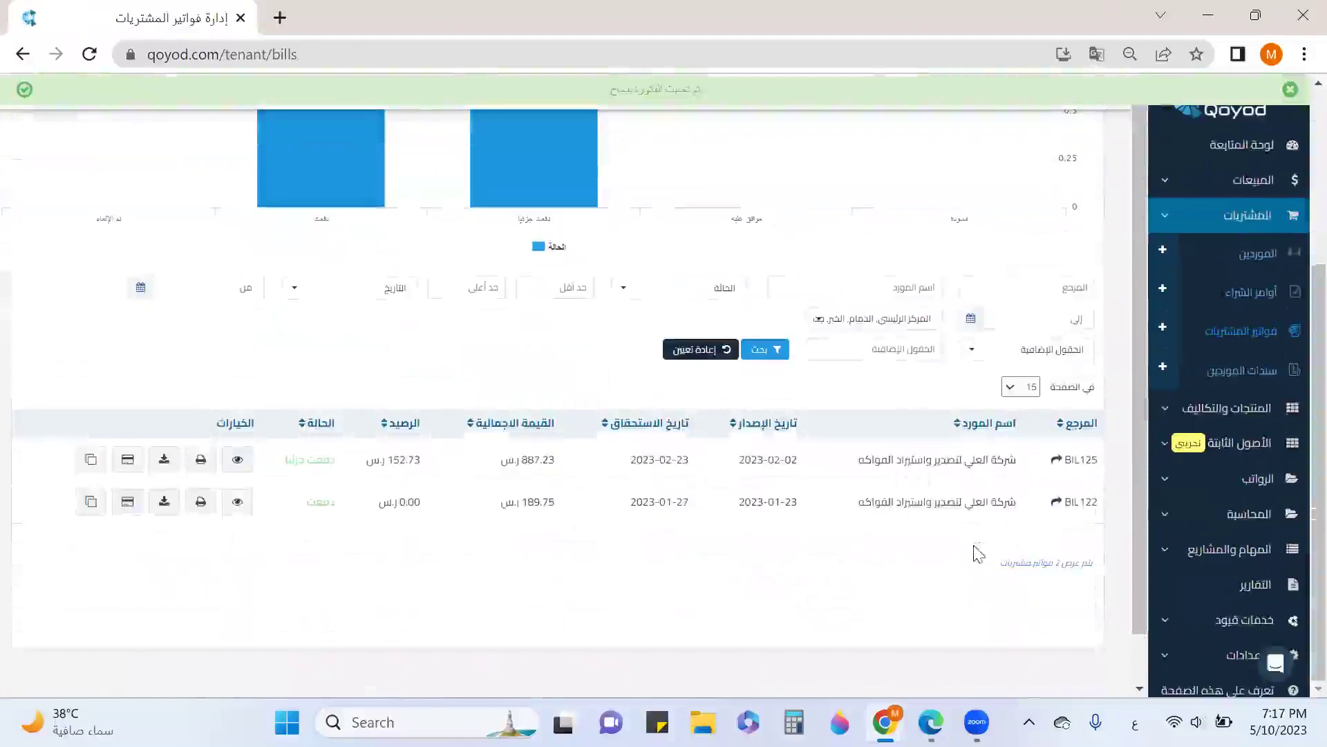
click(718, 351)
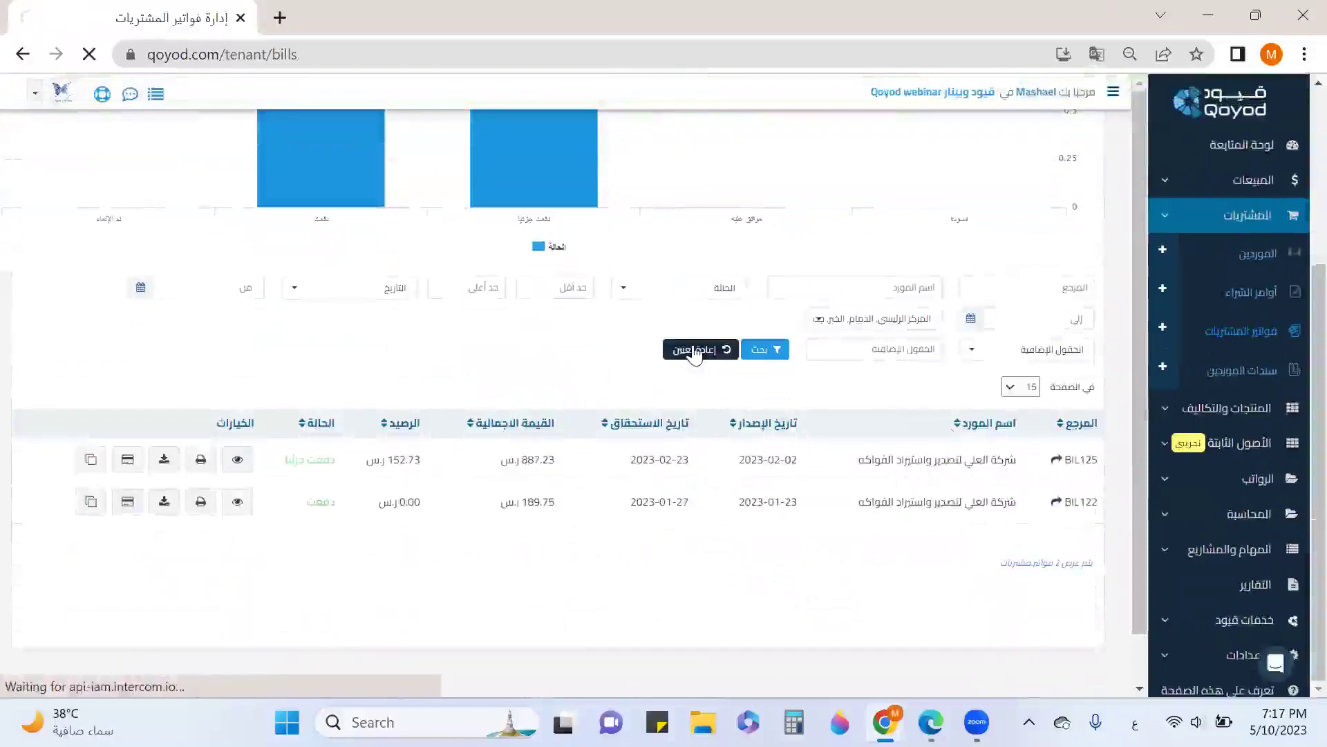
scroll(895, 341, down, 4)
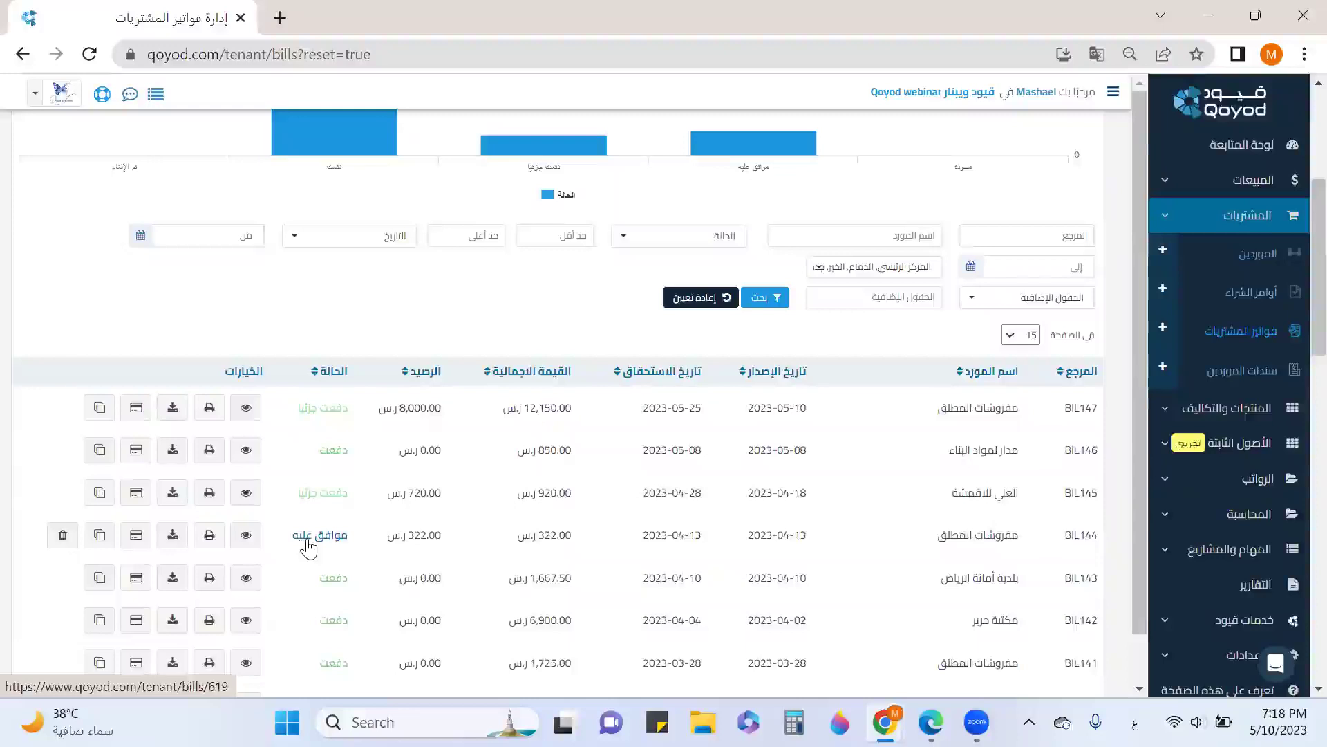
scroll(309, 547, up, 5)
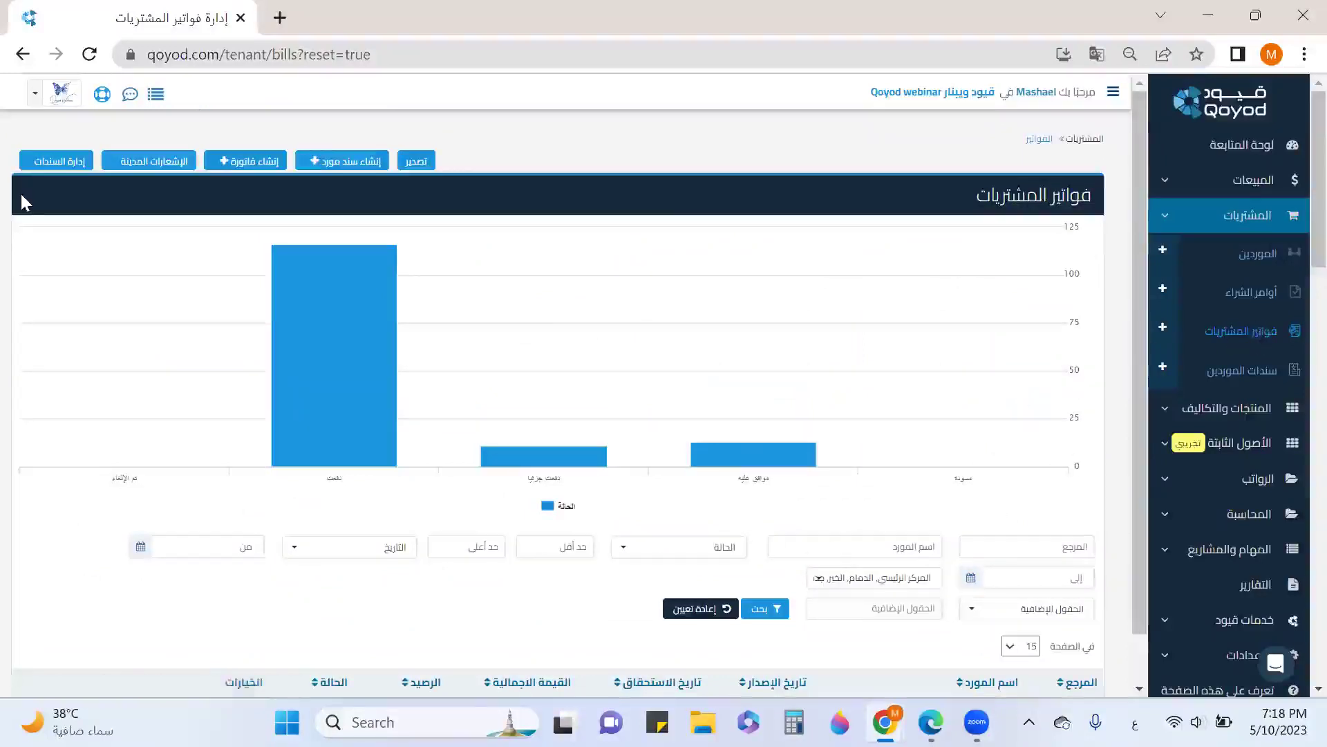
Start a new purchase bill for supplier الصندوق الأسود at location المركز الرئيسي
click(244, 166)
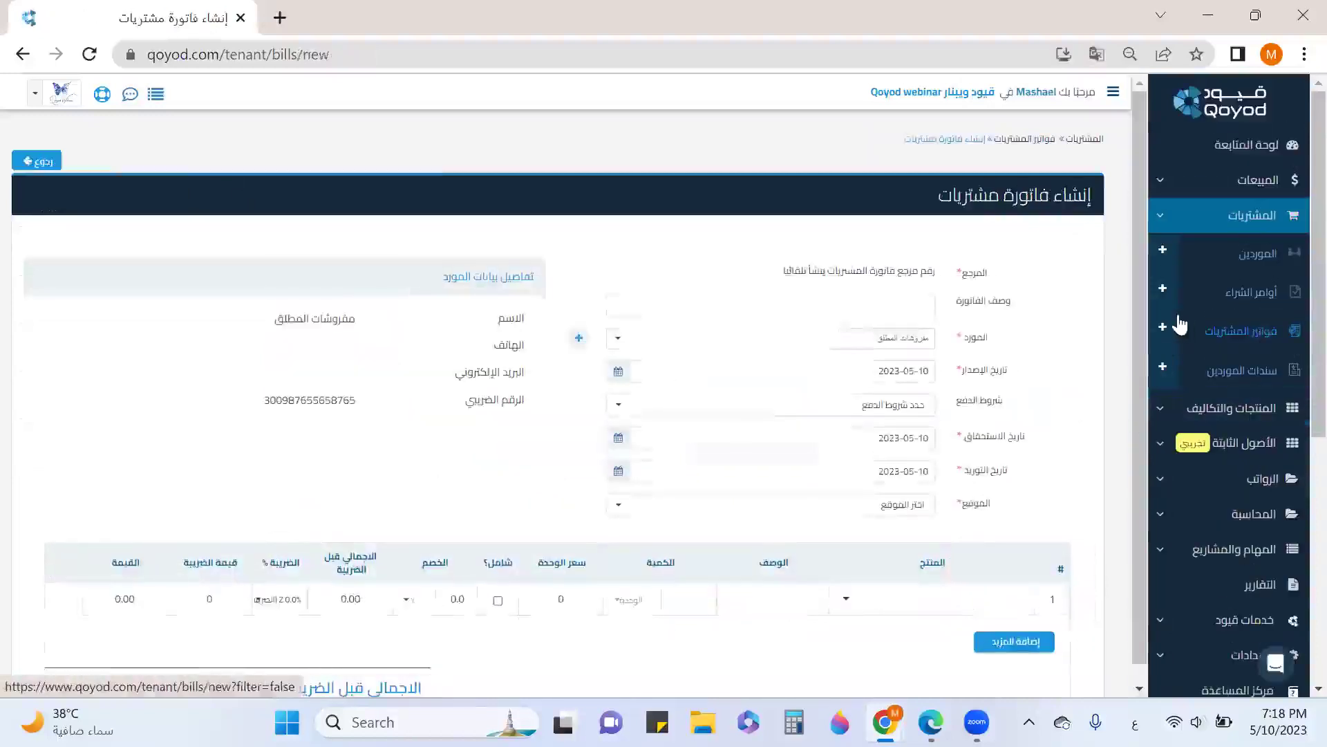
click(912, 341)
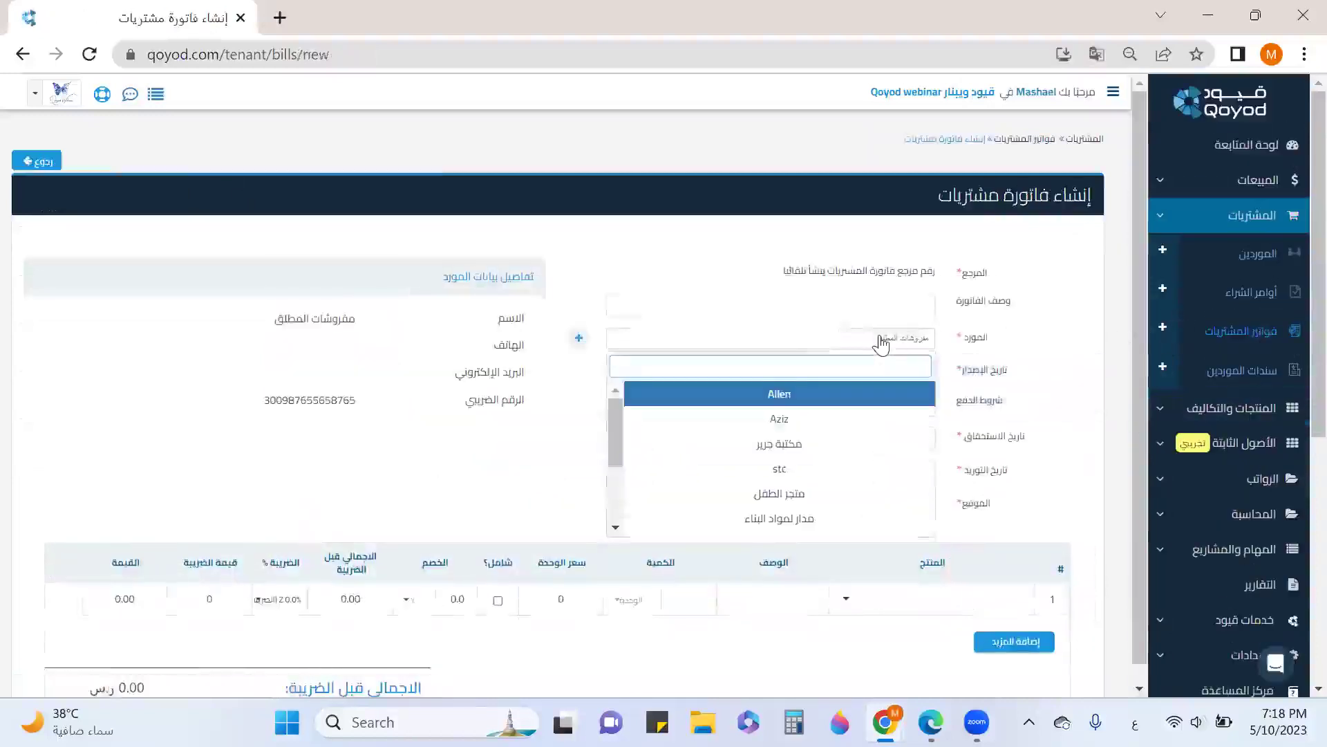
text(الص)
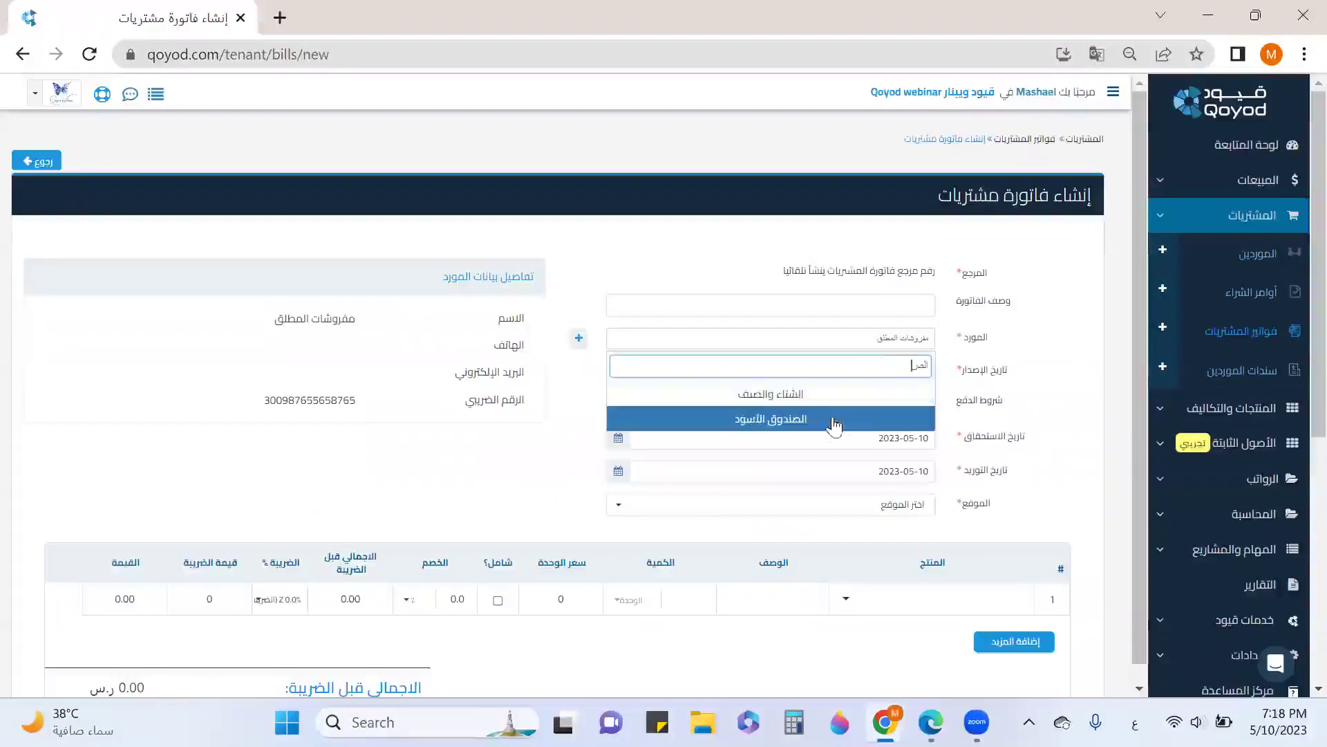
click(835, 419)
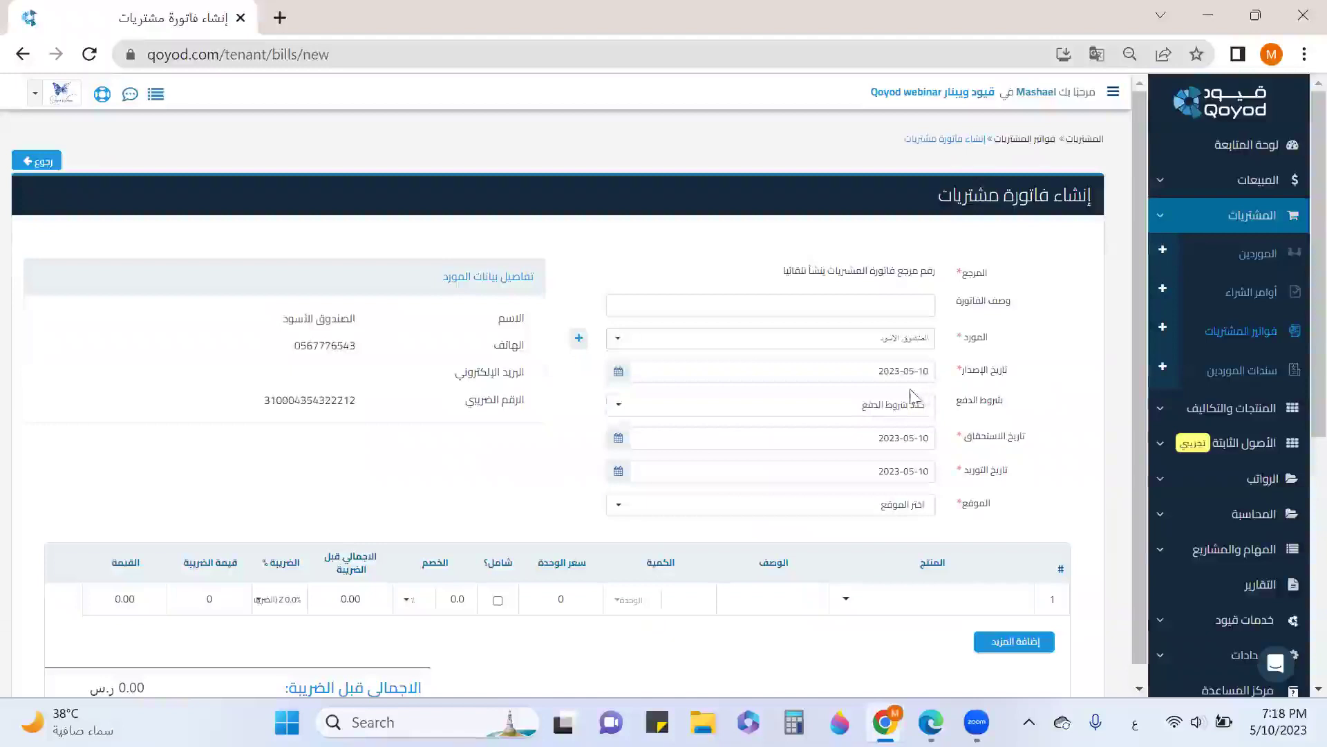
mouse_move(970, 399)
click(919, 505)
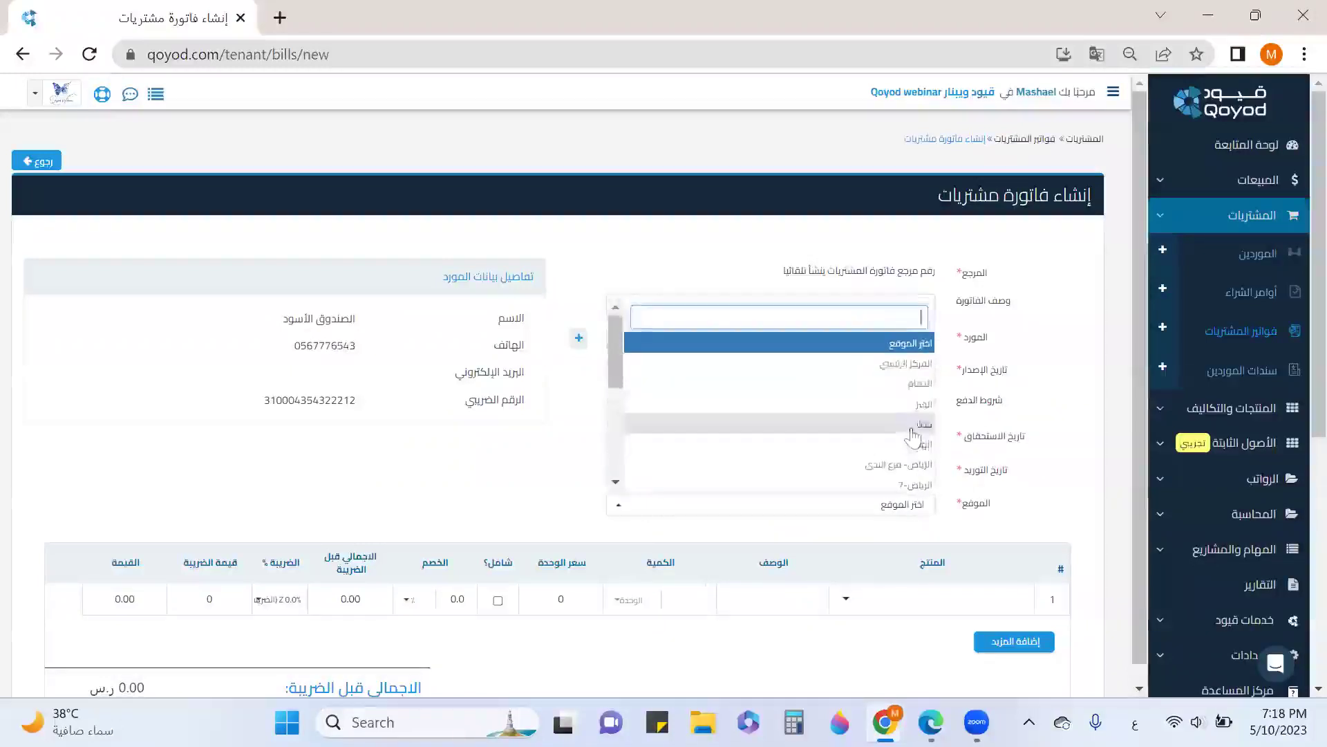
click(906, 364)
Add a فرن كهربائي line with a fixed 500 riyal (ر.س) discount
click(899, 613)
text(م)
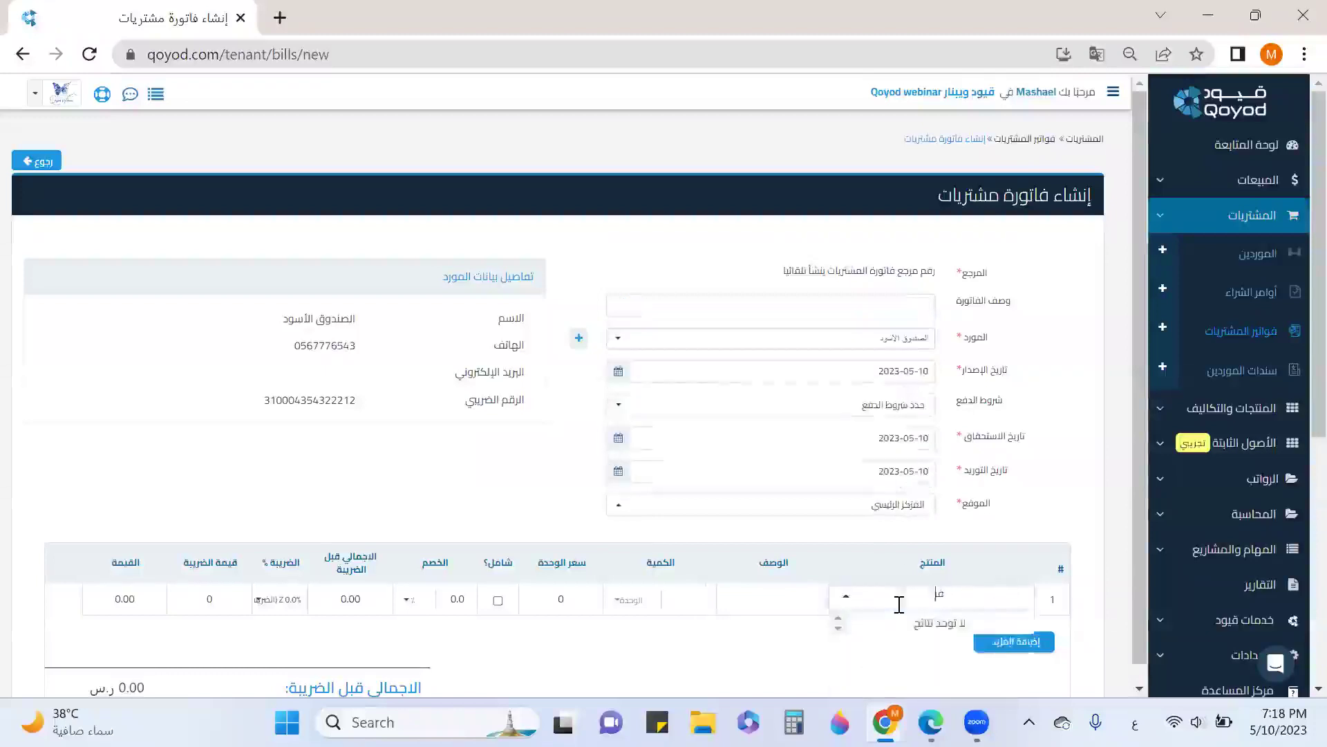
scroll(1043, 476, down, 1)
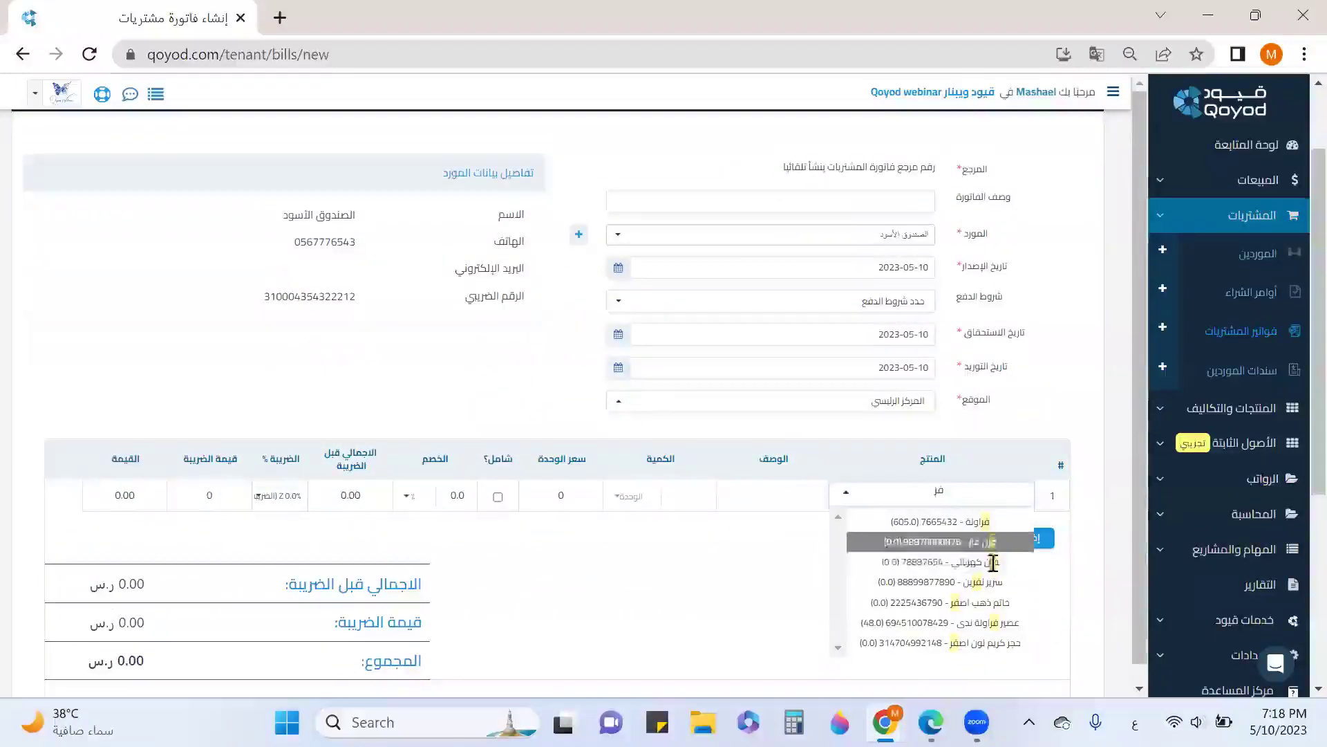
click(994, 562)
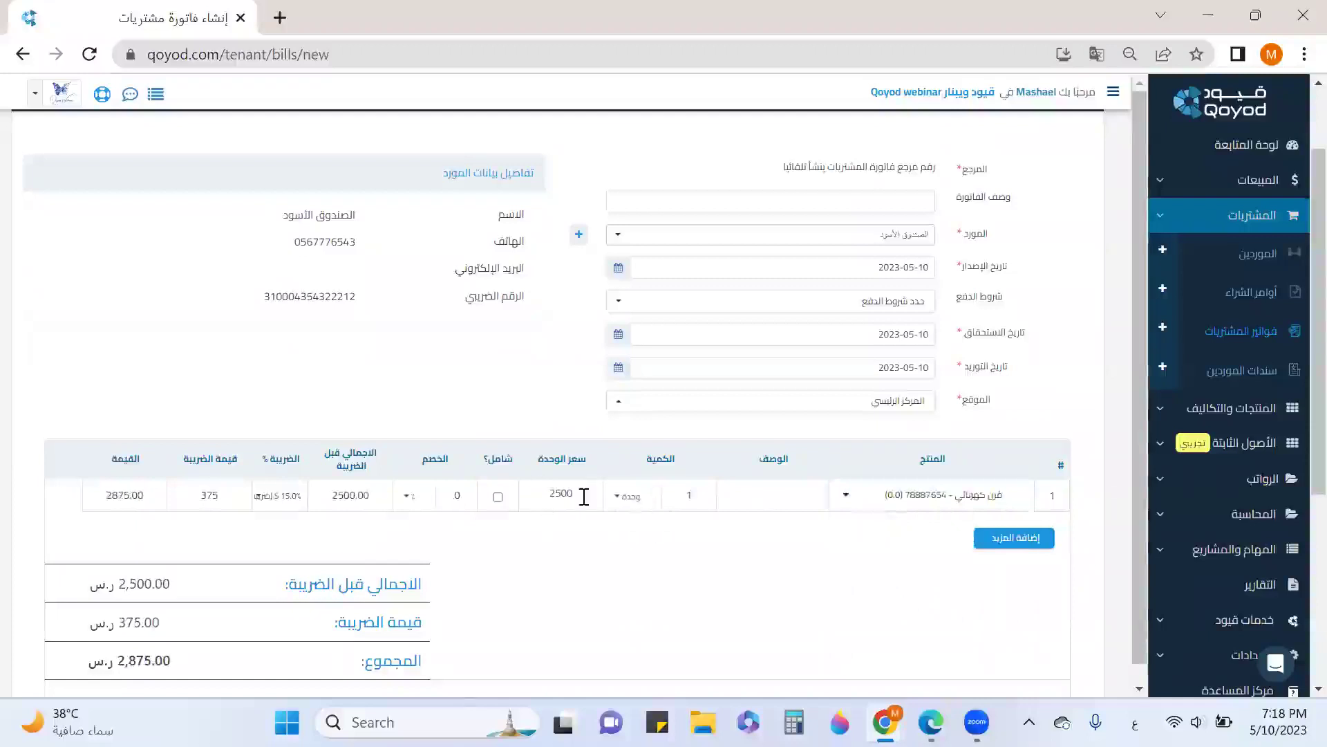
scroll(585, 501, down, 2)
scroll(833, 513, down, 3)
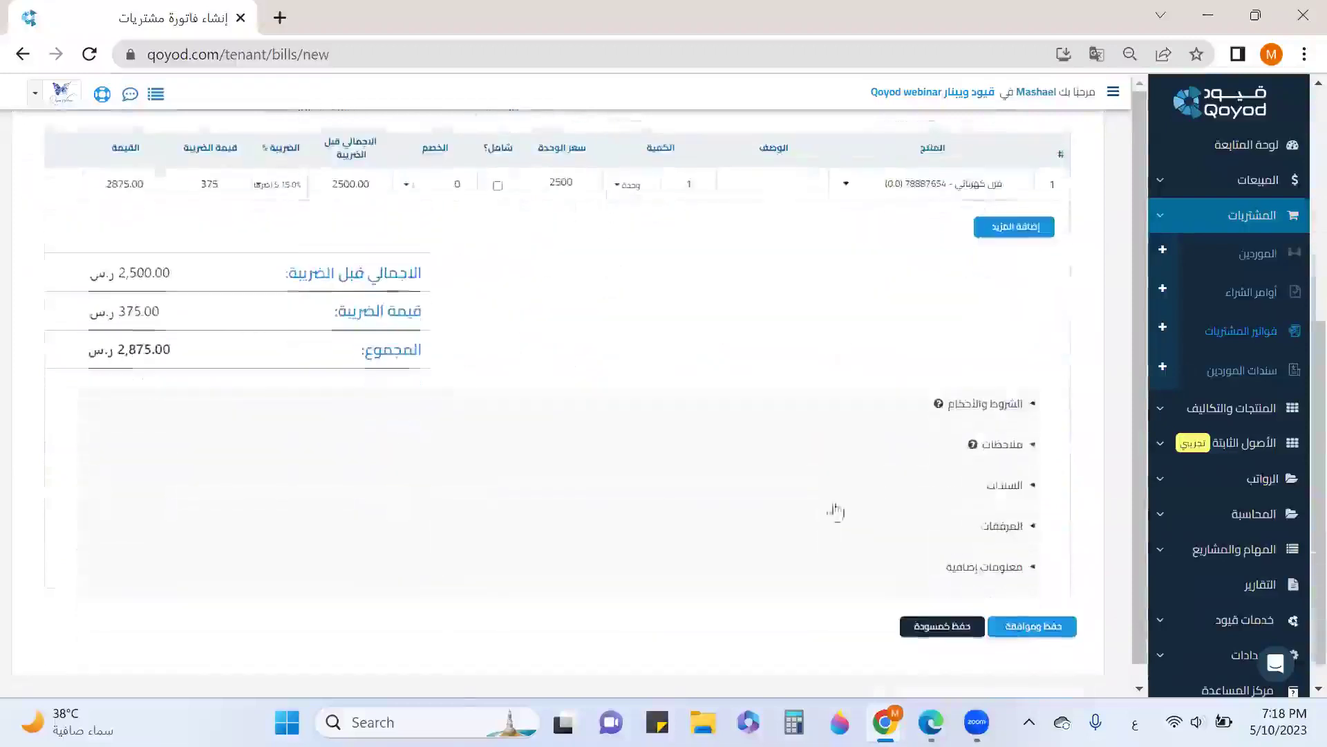
click(404, 185)
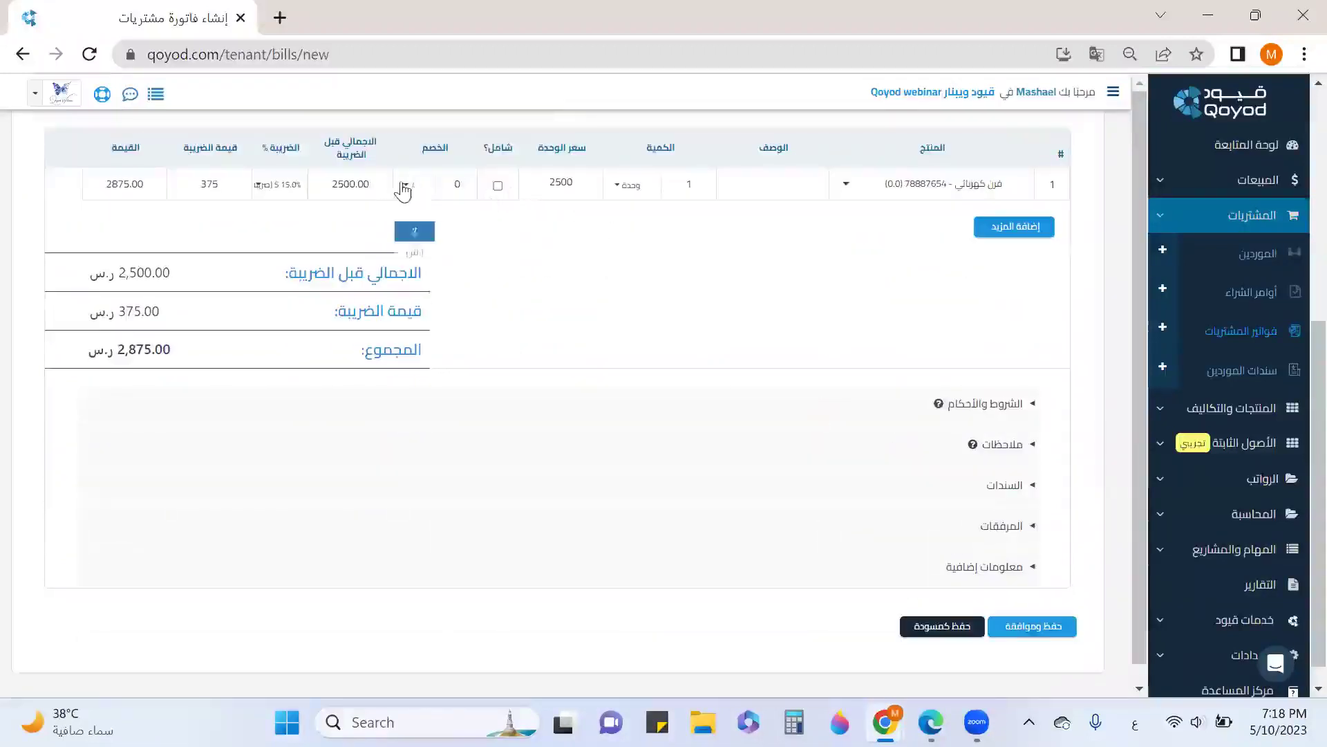
click(425, 231)
text(500)
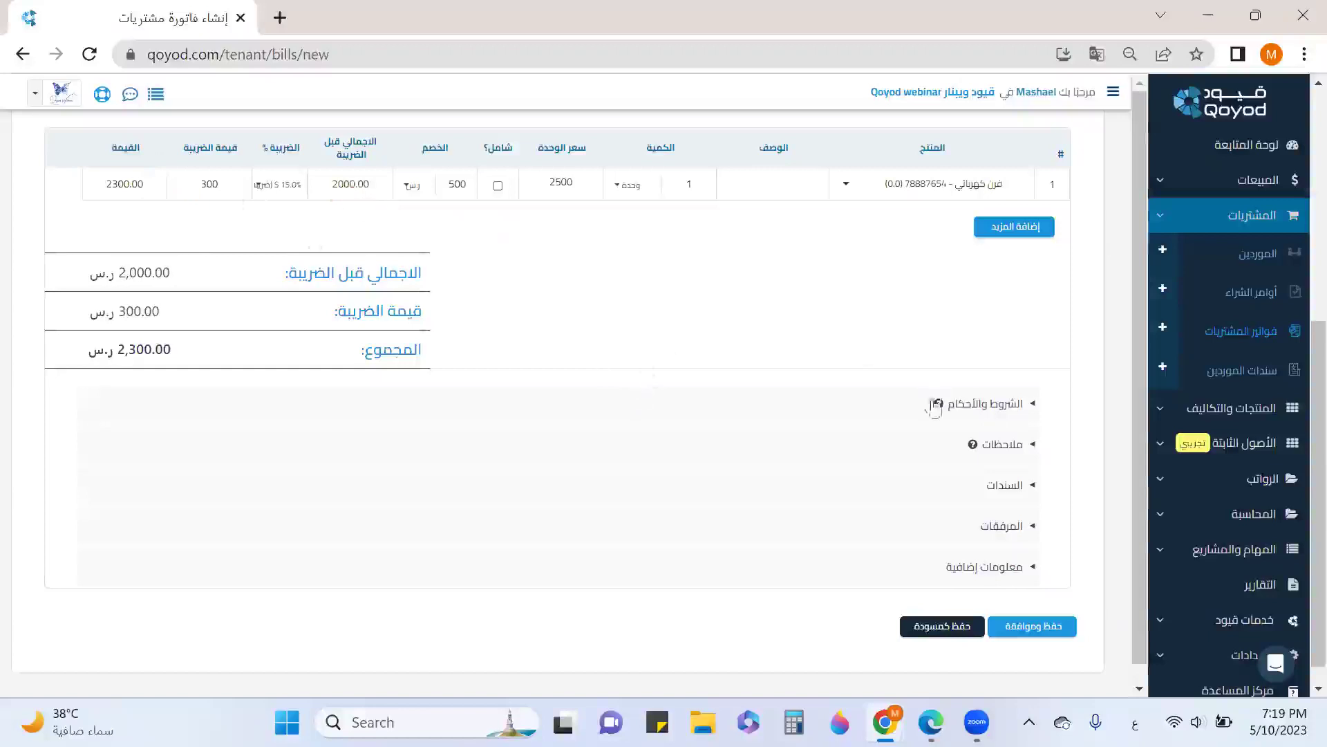
Record the bill's payment from بنك البلاد (110201) dated 2023-05-10
click(1010, 490)
scroll(761, 415, down, 3)
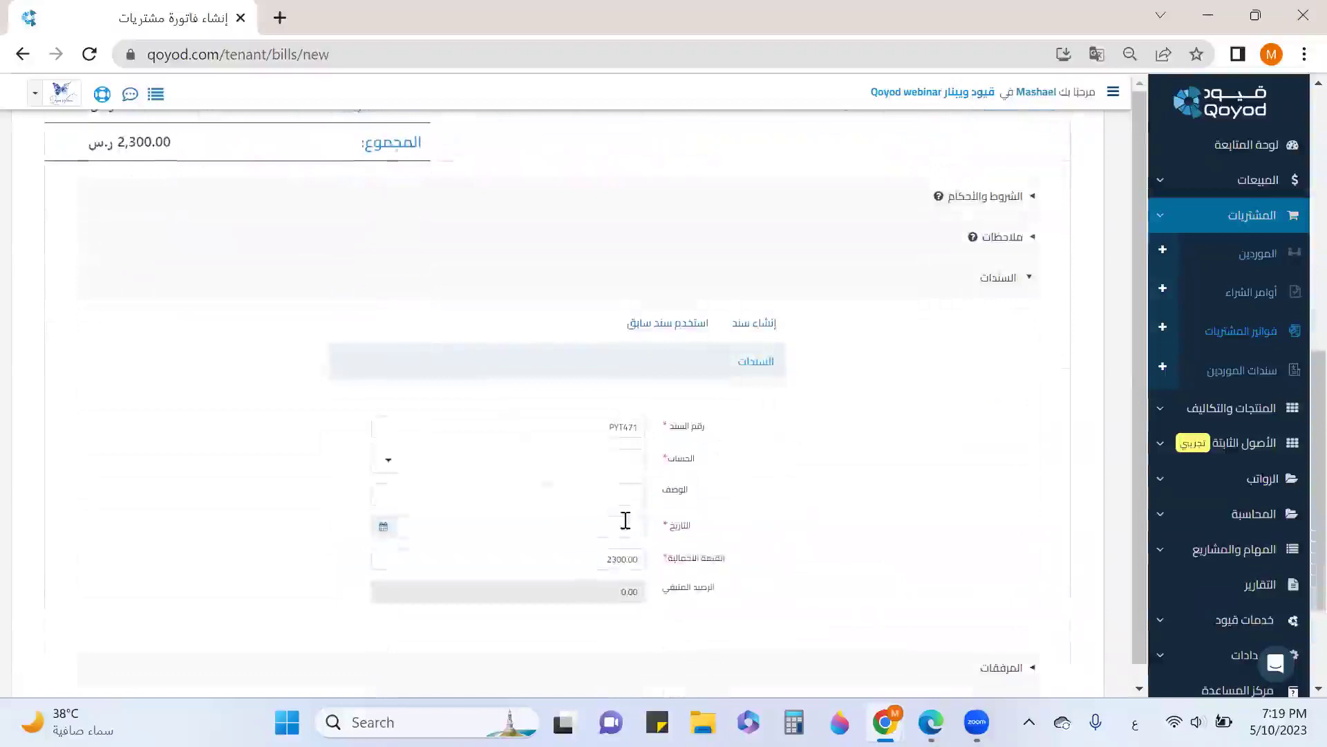
click(610, 460)
scroll(538, 527, down, 3)
scroll(563, 546, down, 4)
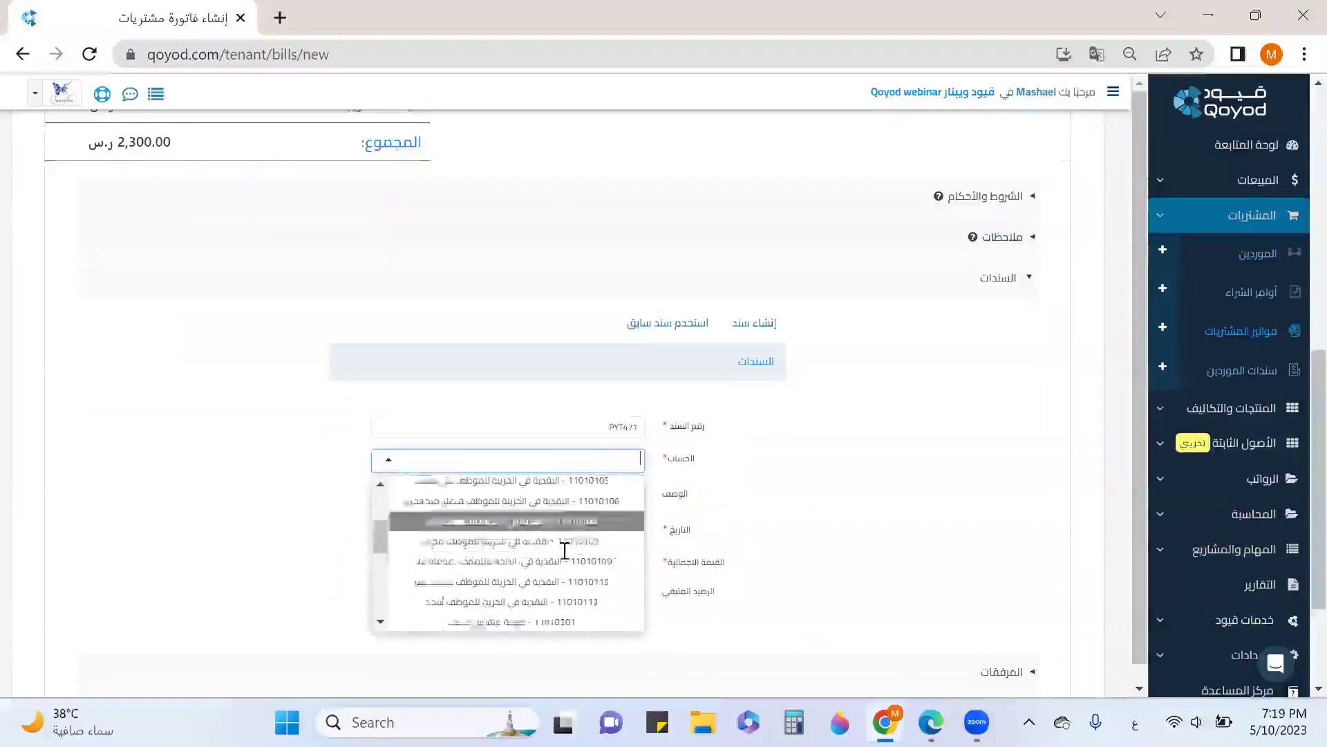
click(535, 521)
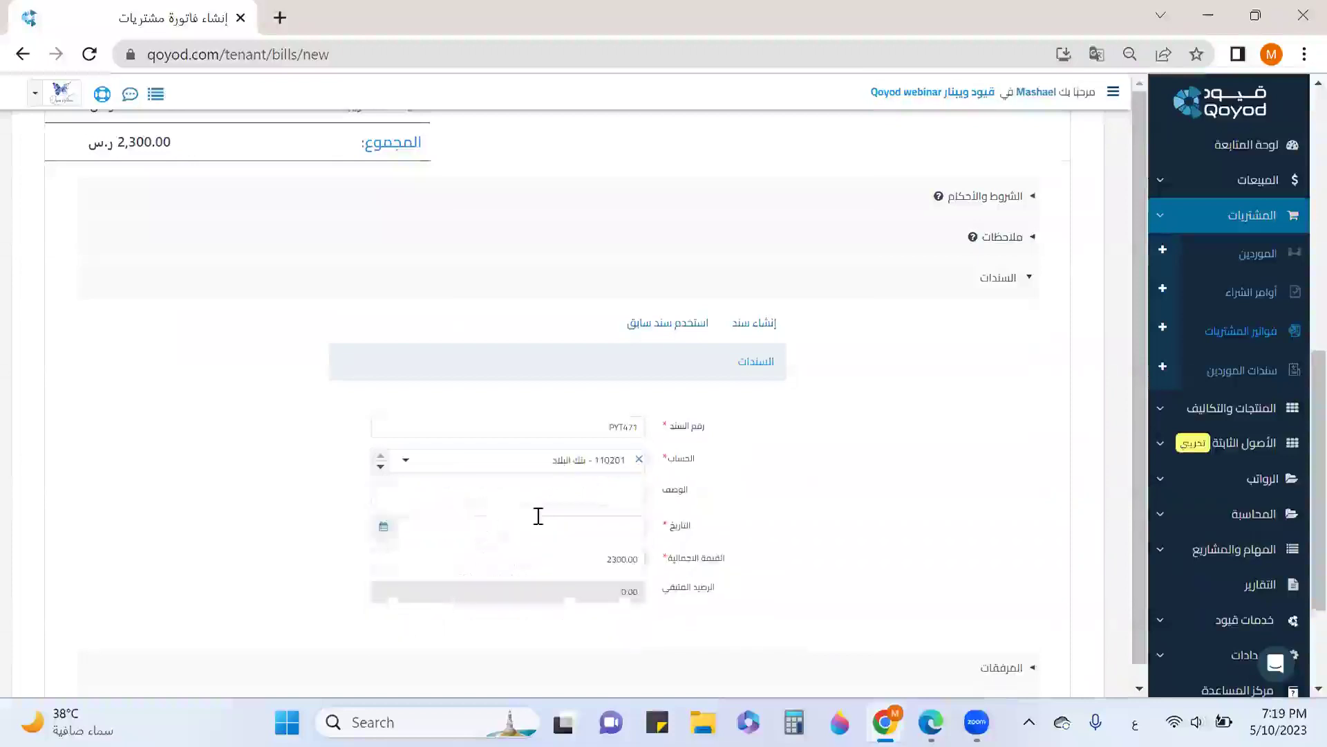
click(459, 528)
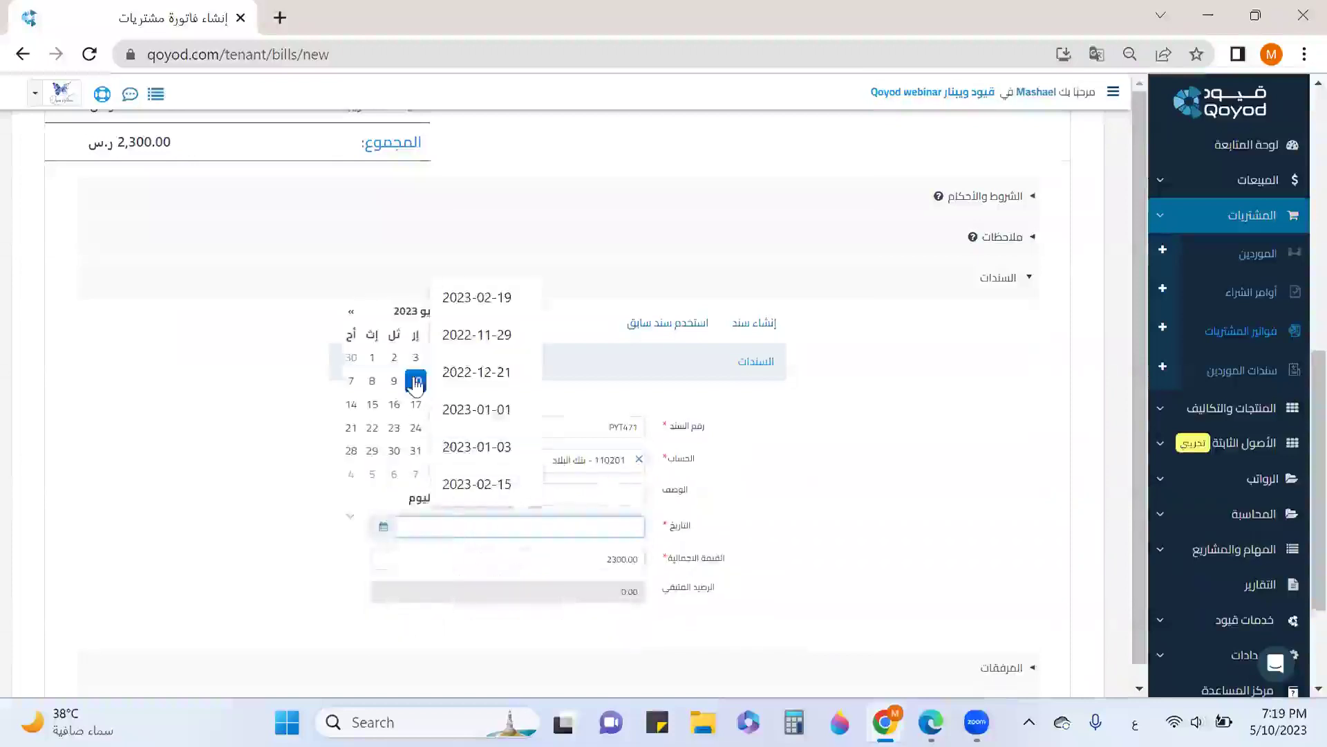
click(415, 377)
Link the bill to project مشروع تأثيث (PRJ-5) and save and approve it
scroll(569, 420, down, 2)
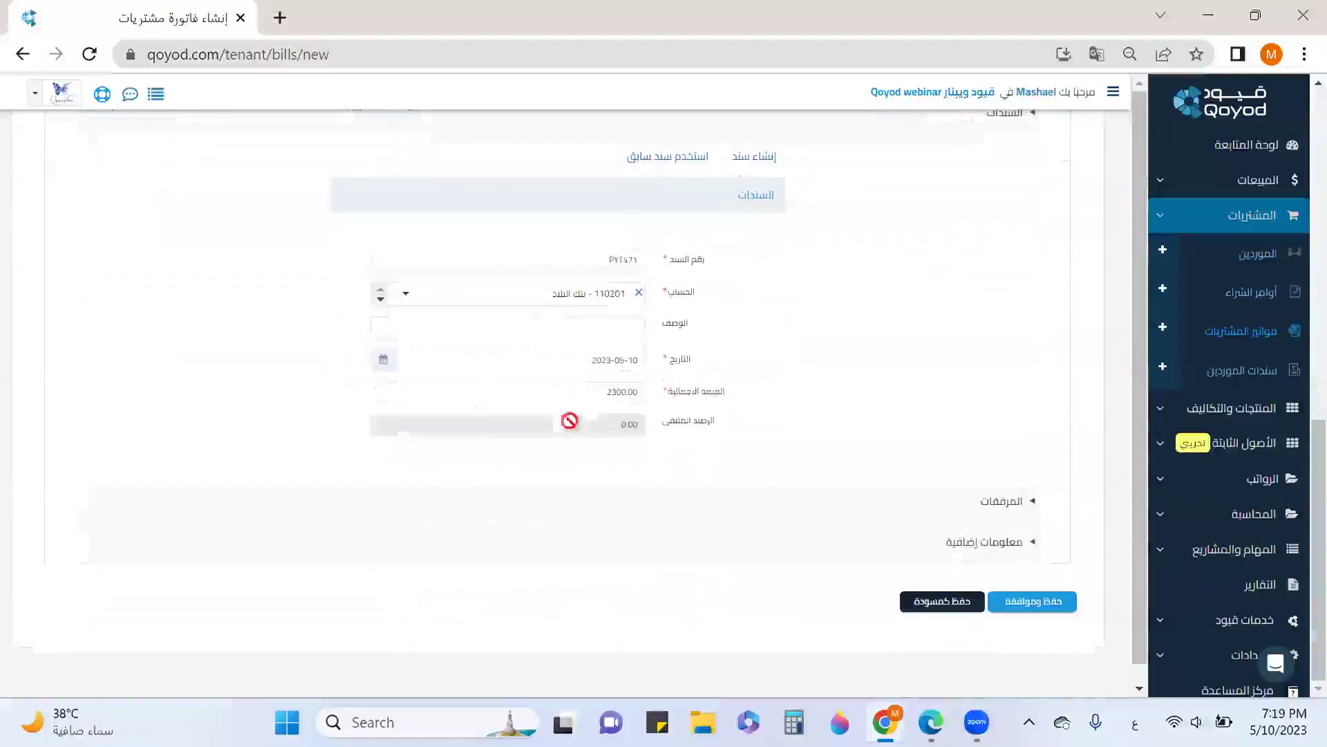
click(951, 544)
scroll(948, 504, down, 4)
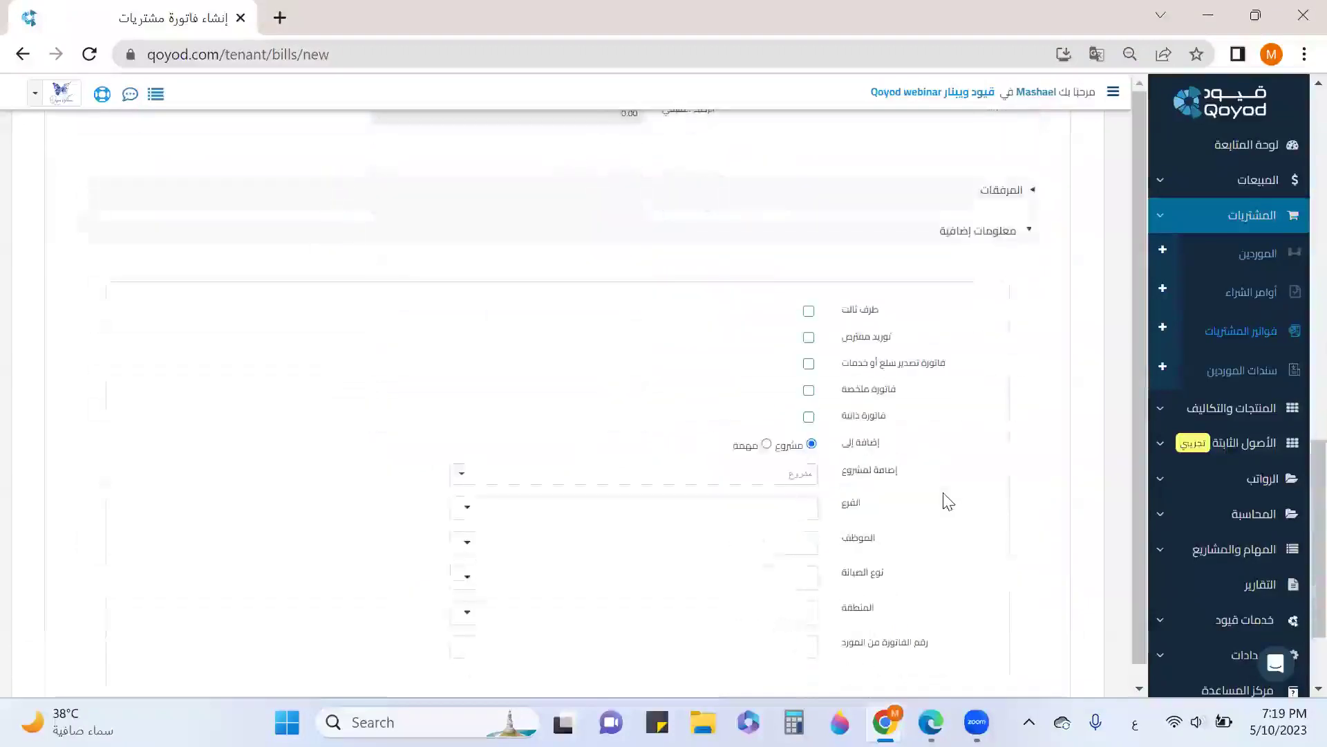
click(798, 474)
scroll(788, 486, down, 1)
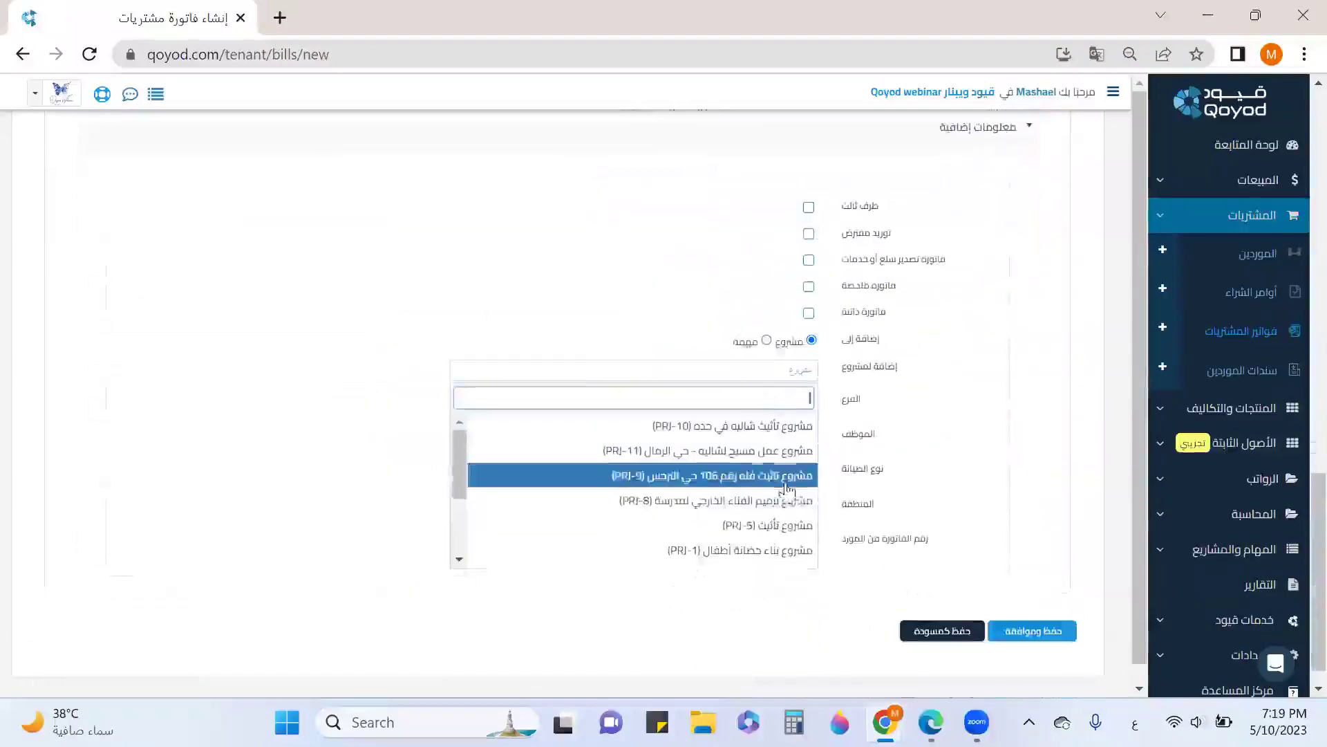
click(776, 526)
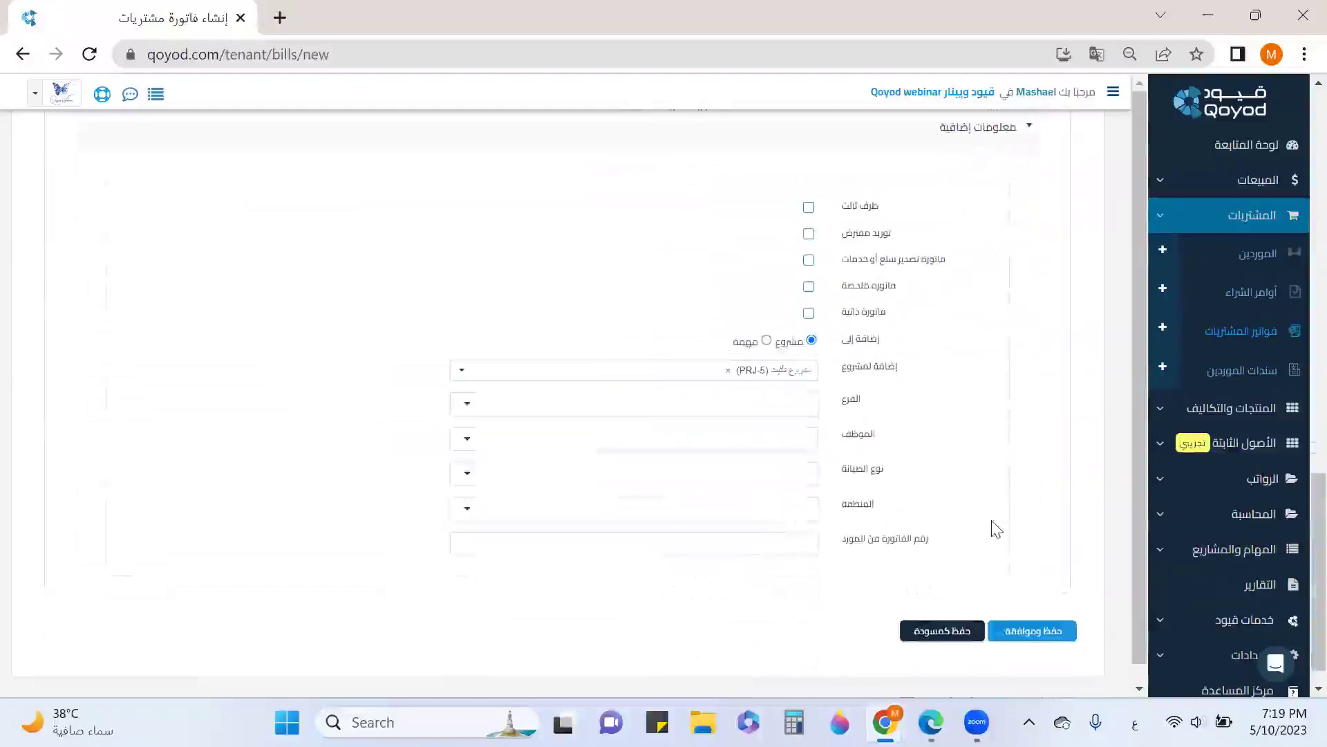
scroll(996, 529, down, 1)
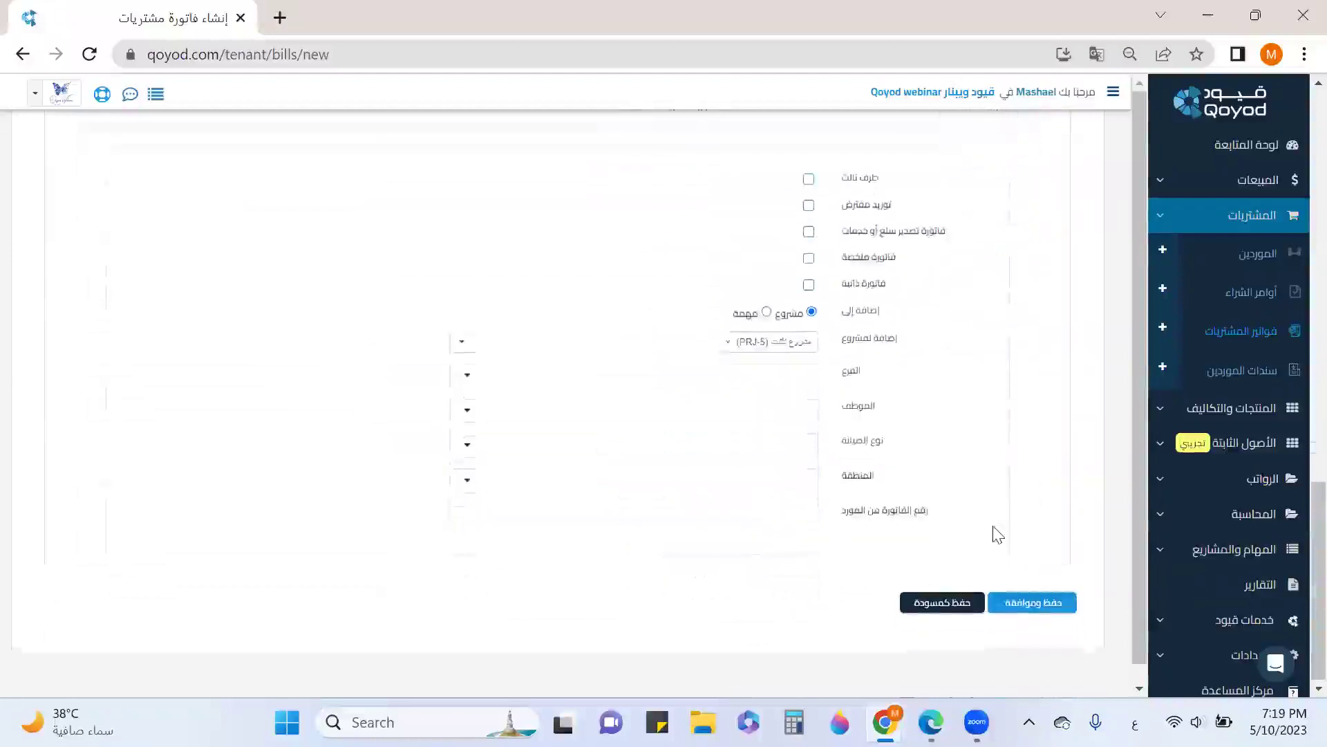
click(1028, 611)
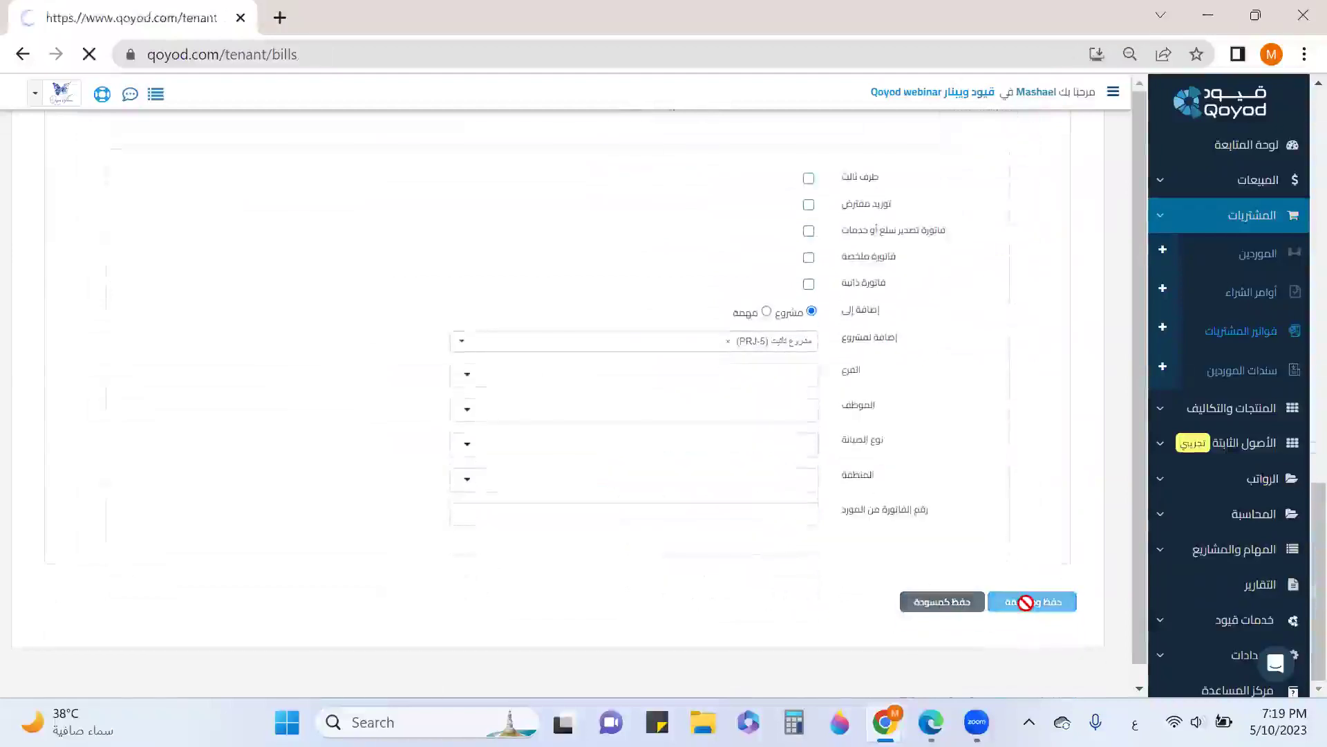
Open the المنتجات والتكاليف products list in a new browser tab and switch to it
scroll(1000, 434, down, 3)
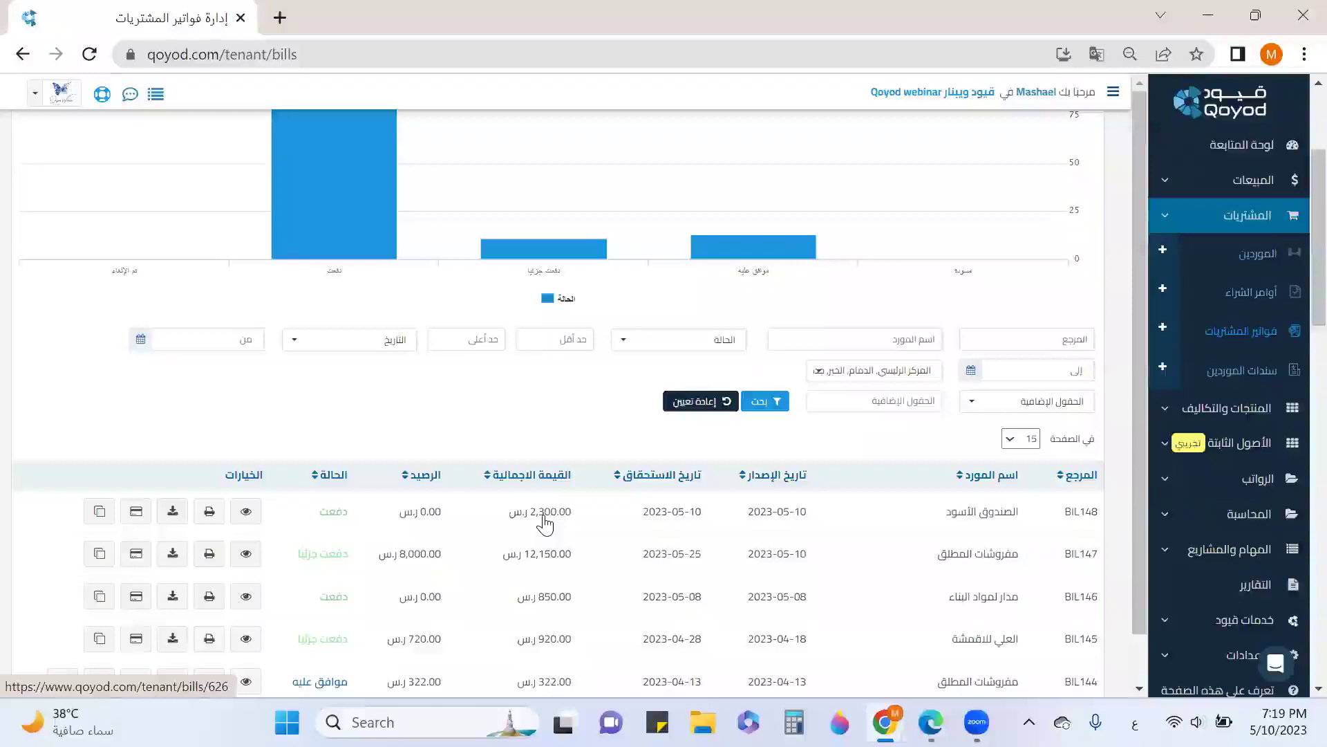
scroll(542, 426, down, 1)
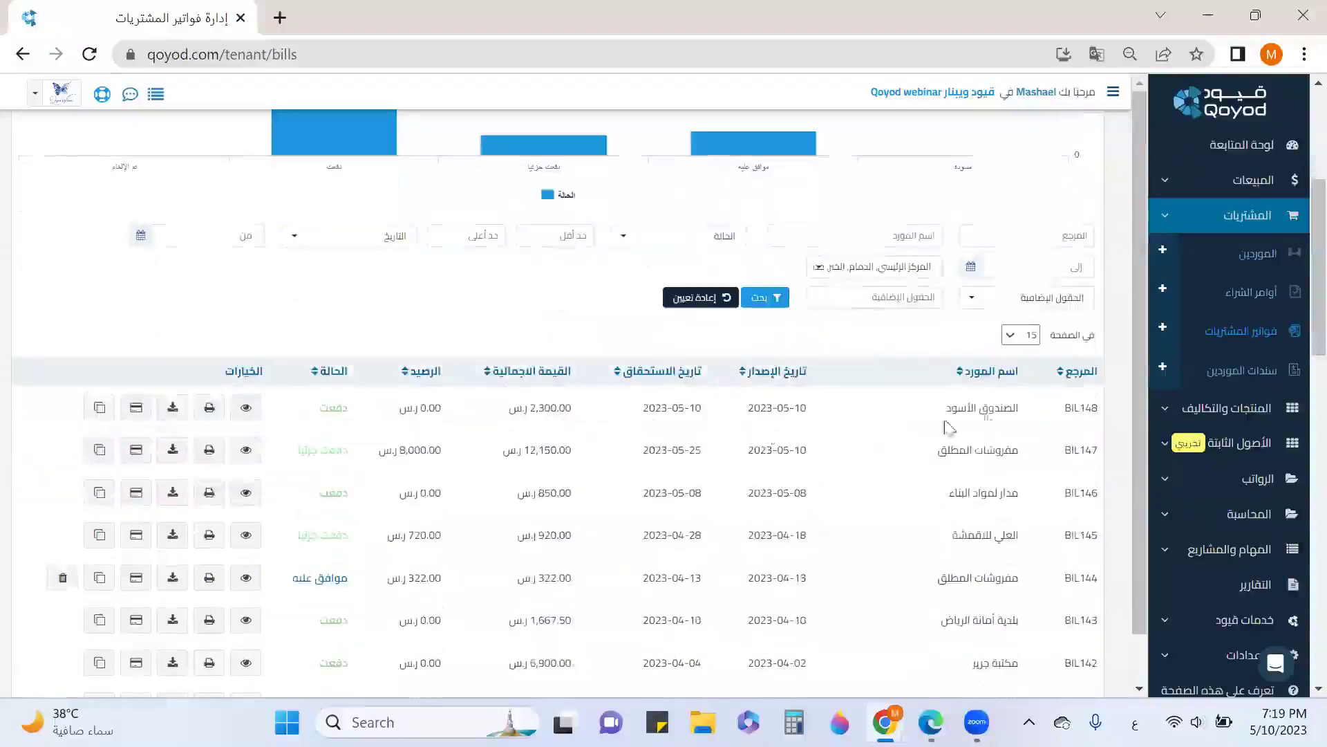
click(1230, 408)
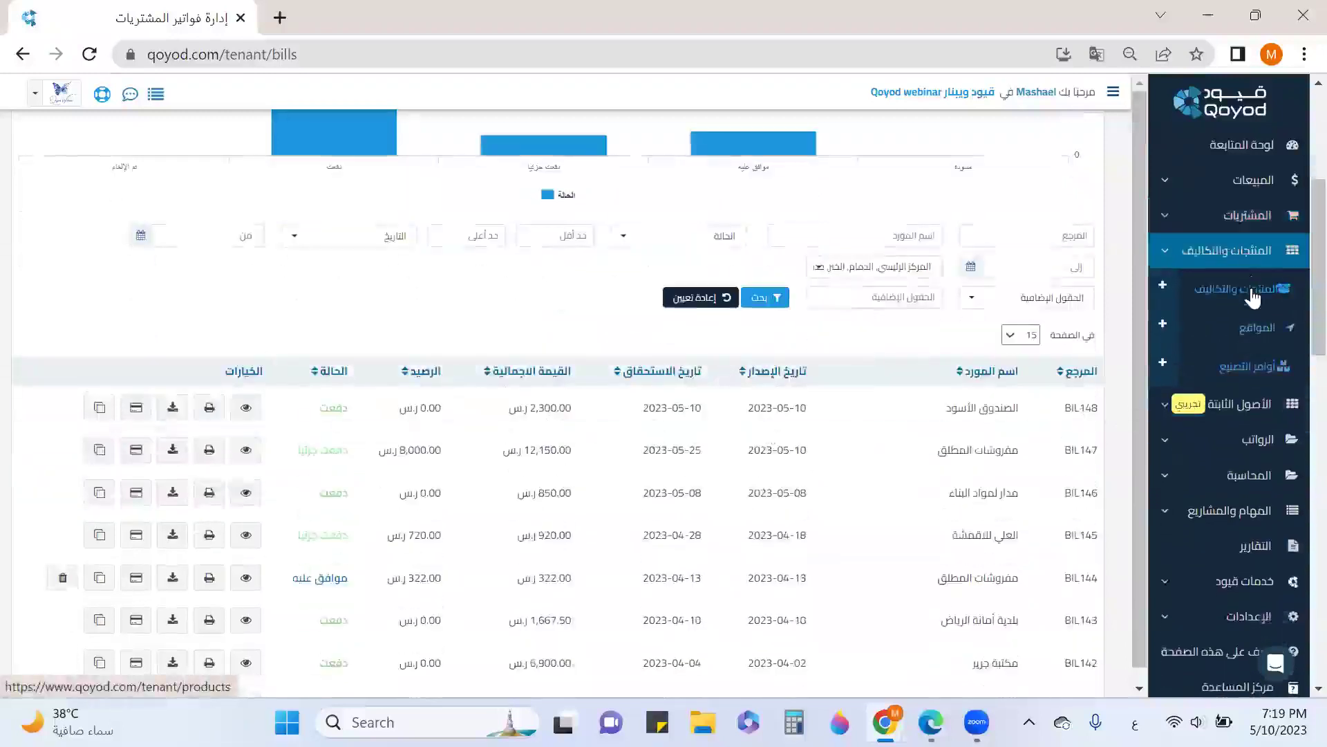
right_click(1253, 296)
click(1079, 309)
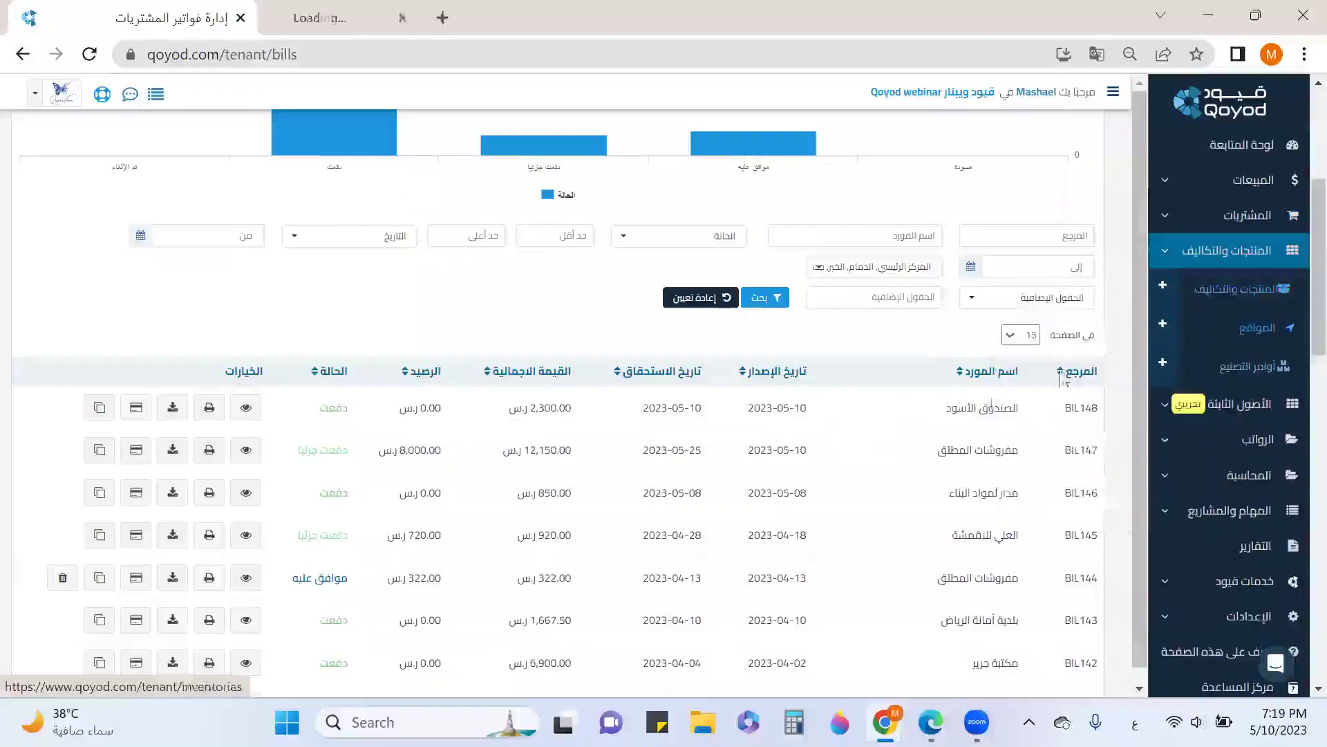
click(360, 31)
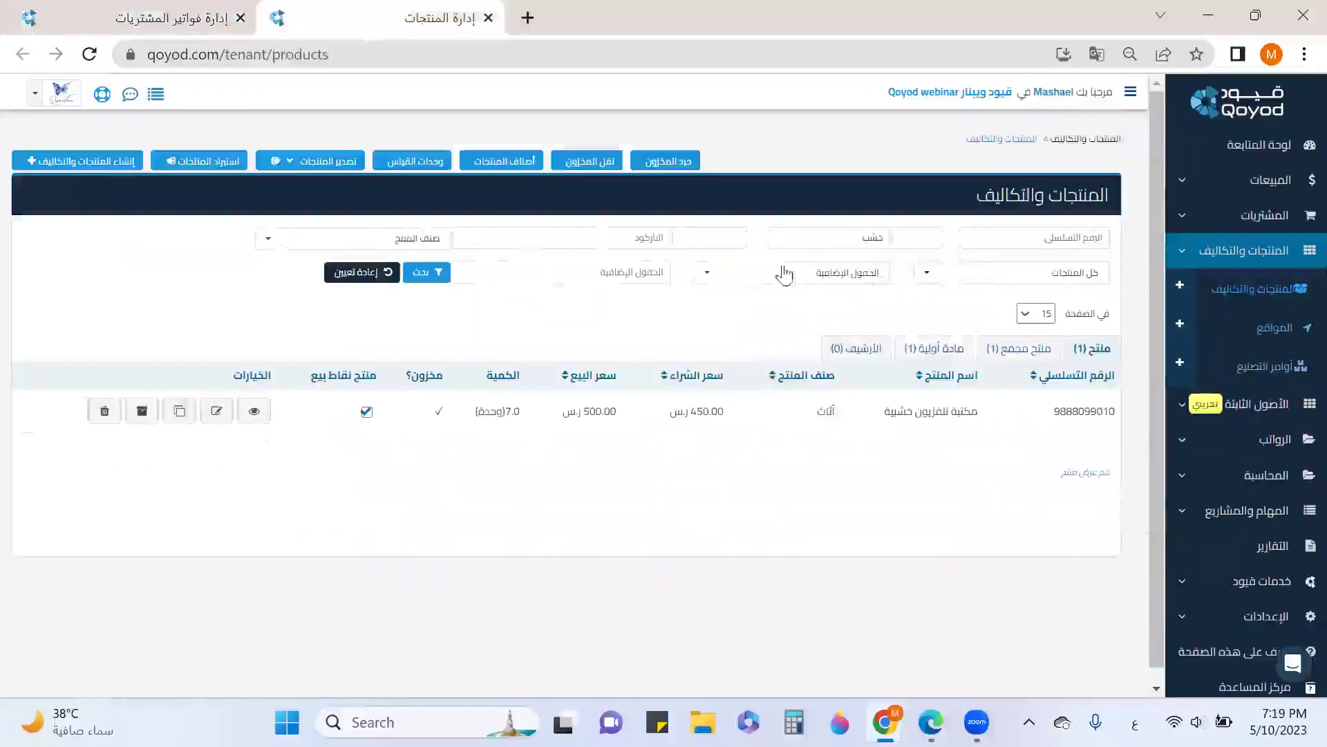
Clear the product filters and search for products named فرن
click(373, 274)
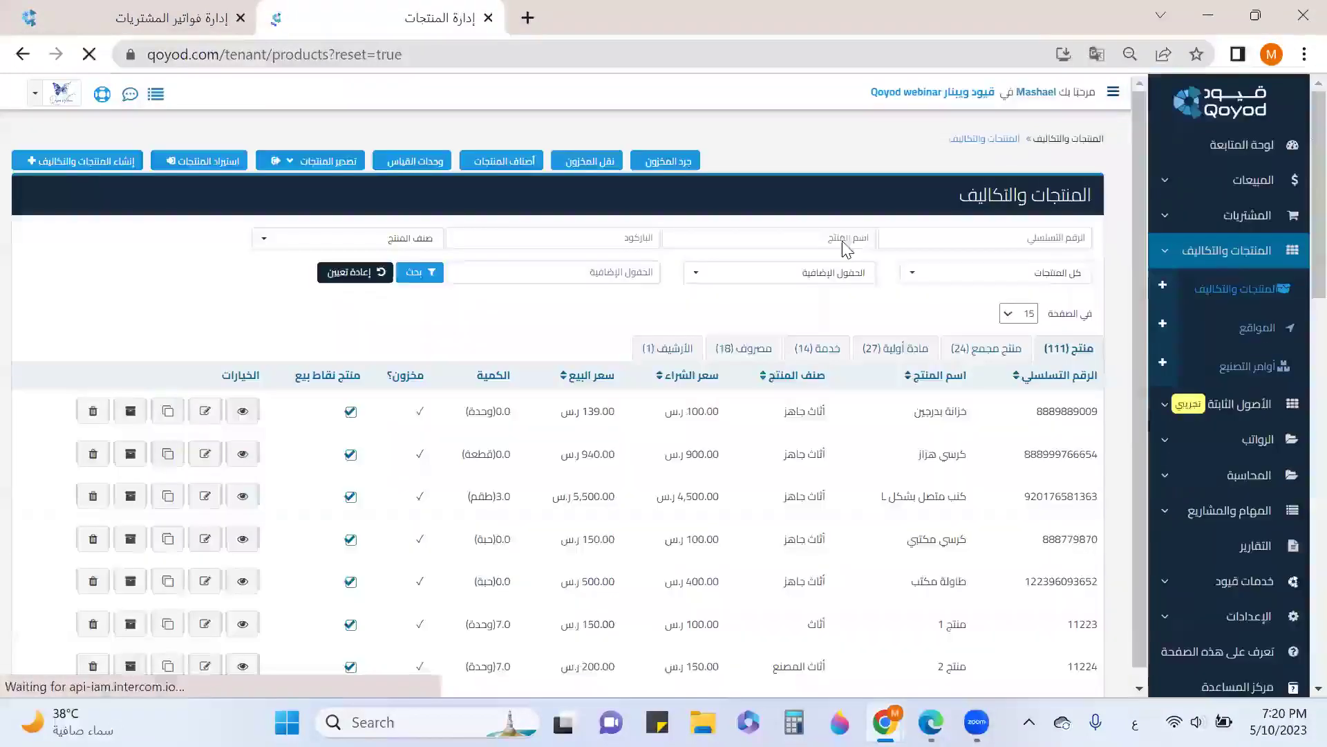
click(844, 240)
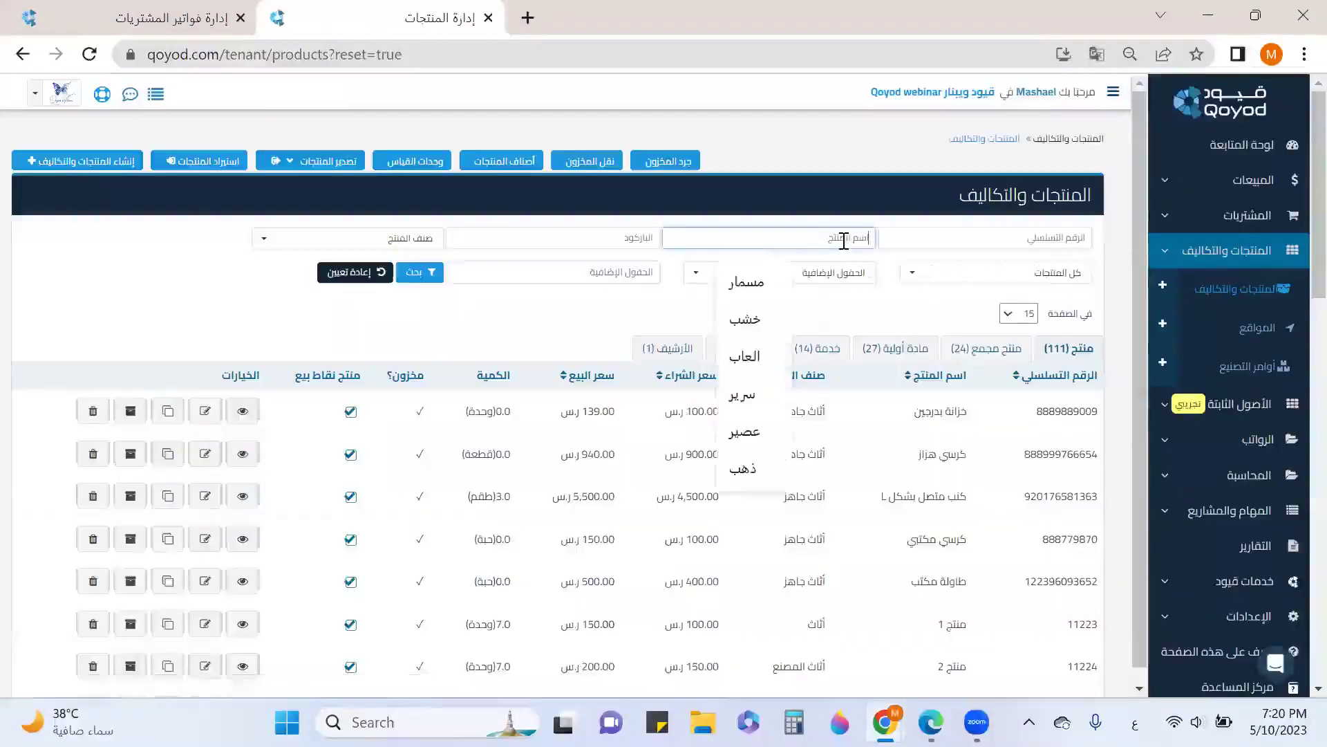
text(فرن)
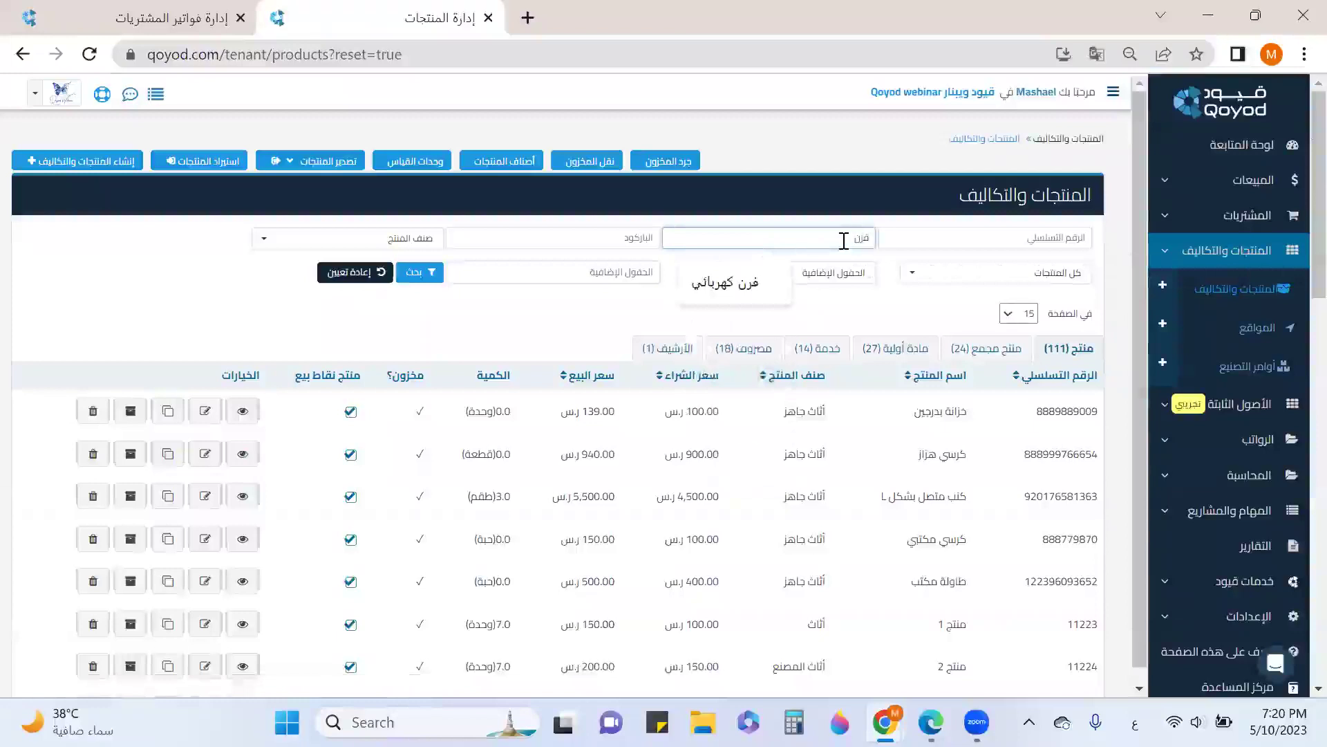
click(421, 274)
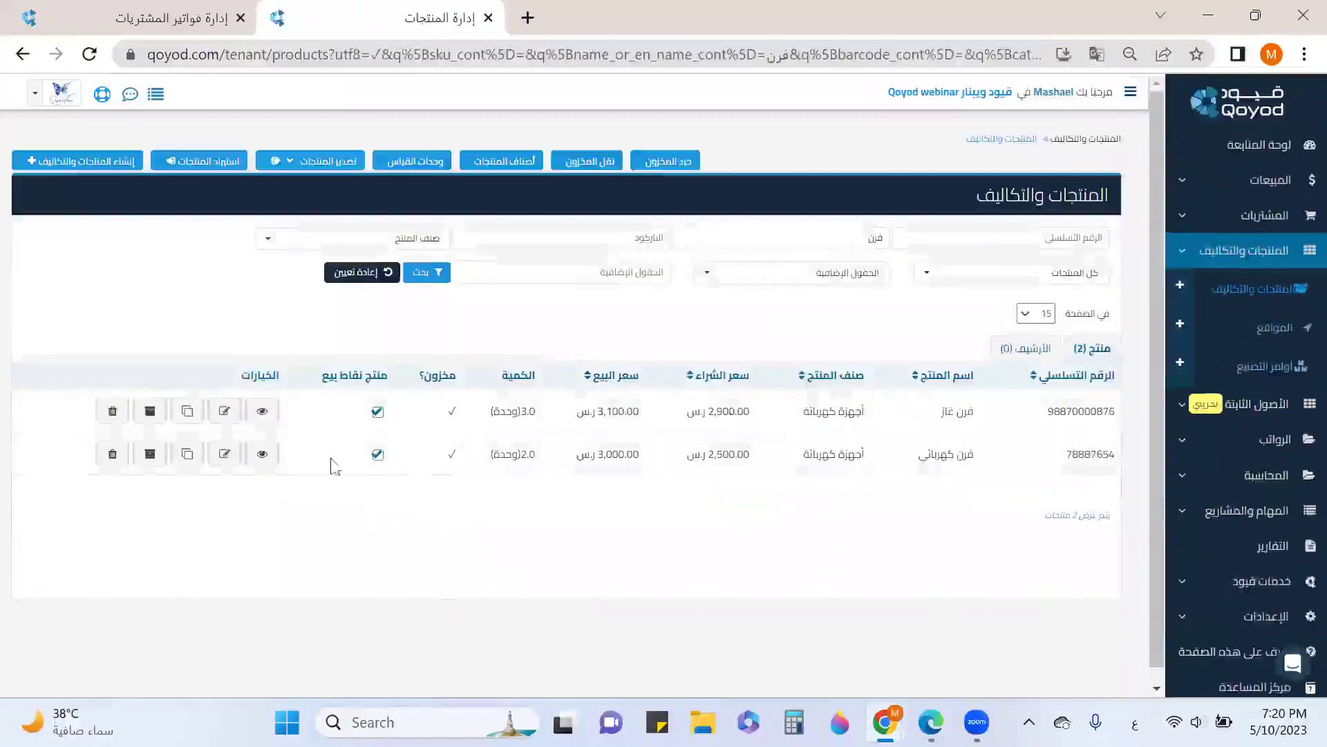
Review فرن كهربائي stock movements at المركز الرئيسي, then return to the products list
click(263, 454)
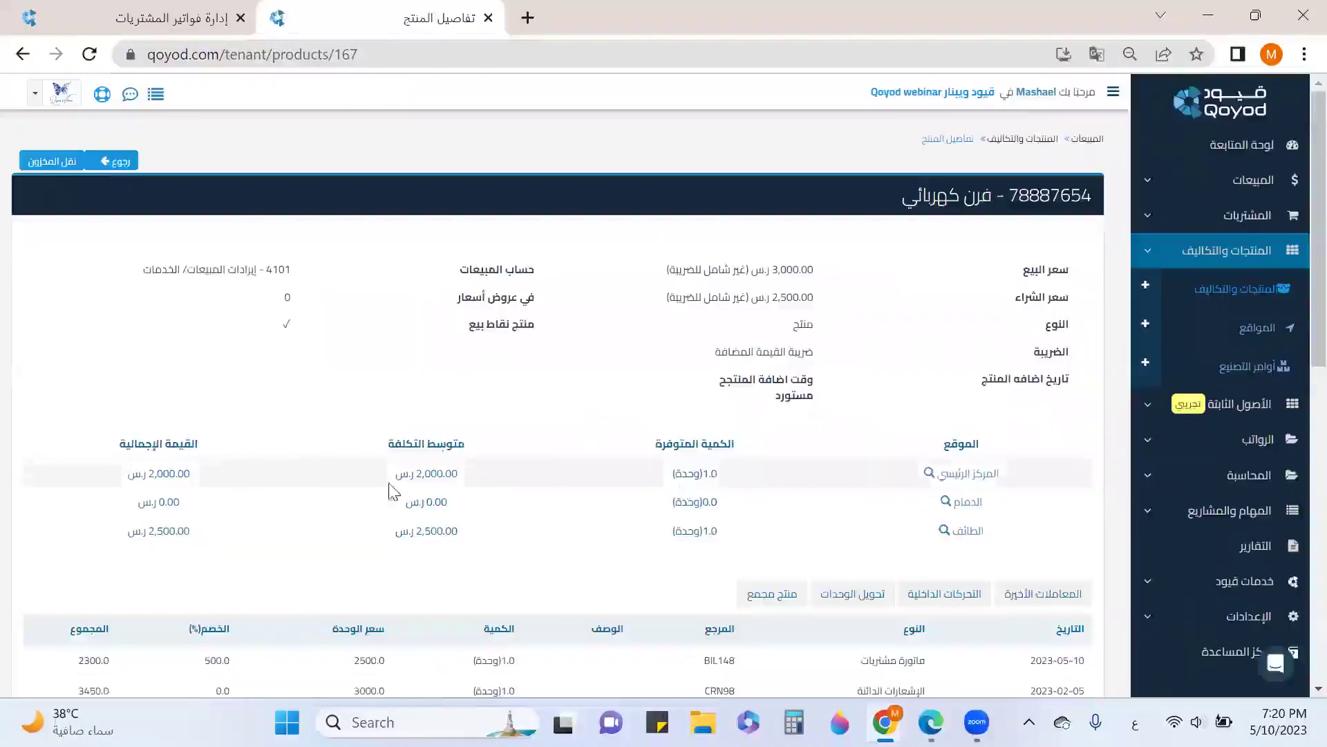
scroll(438, 471, down, 3)
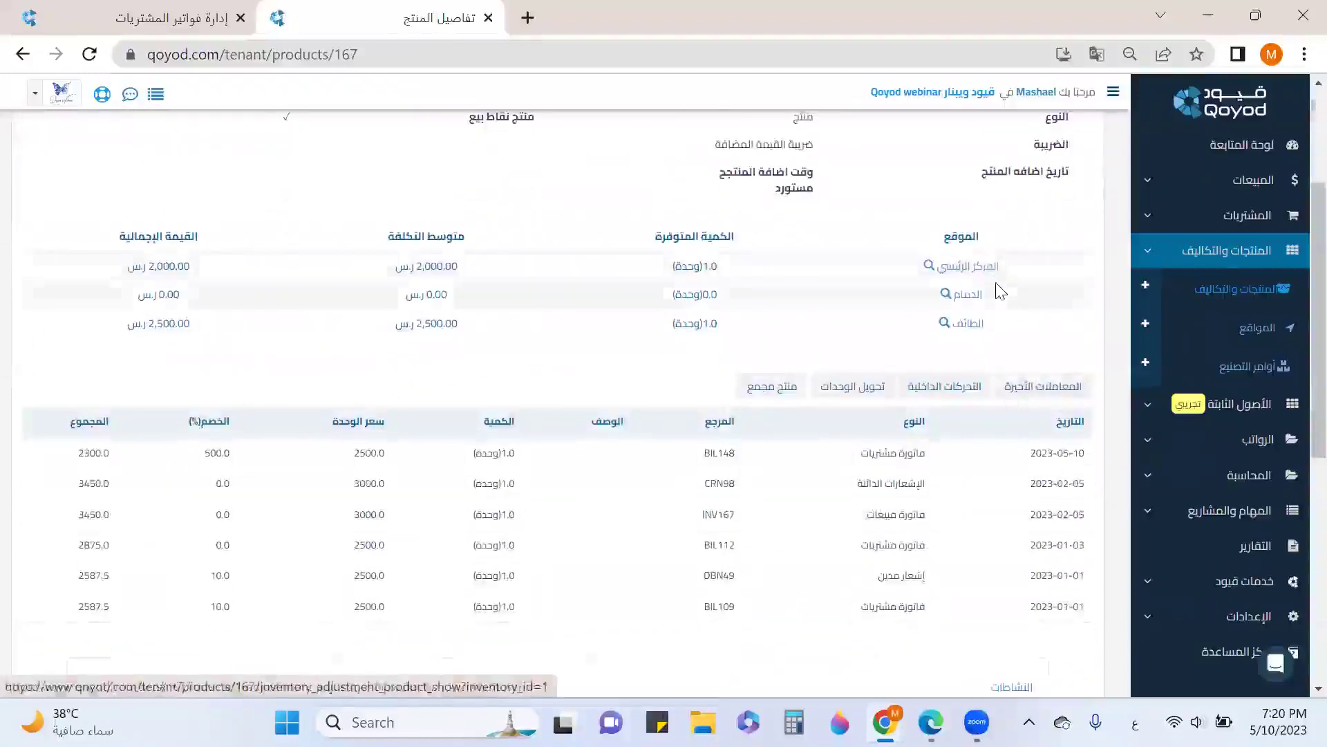
click(969, 269)
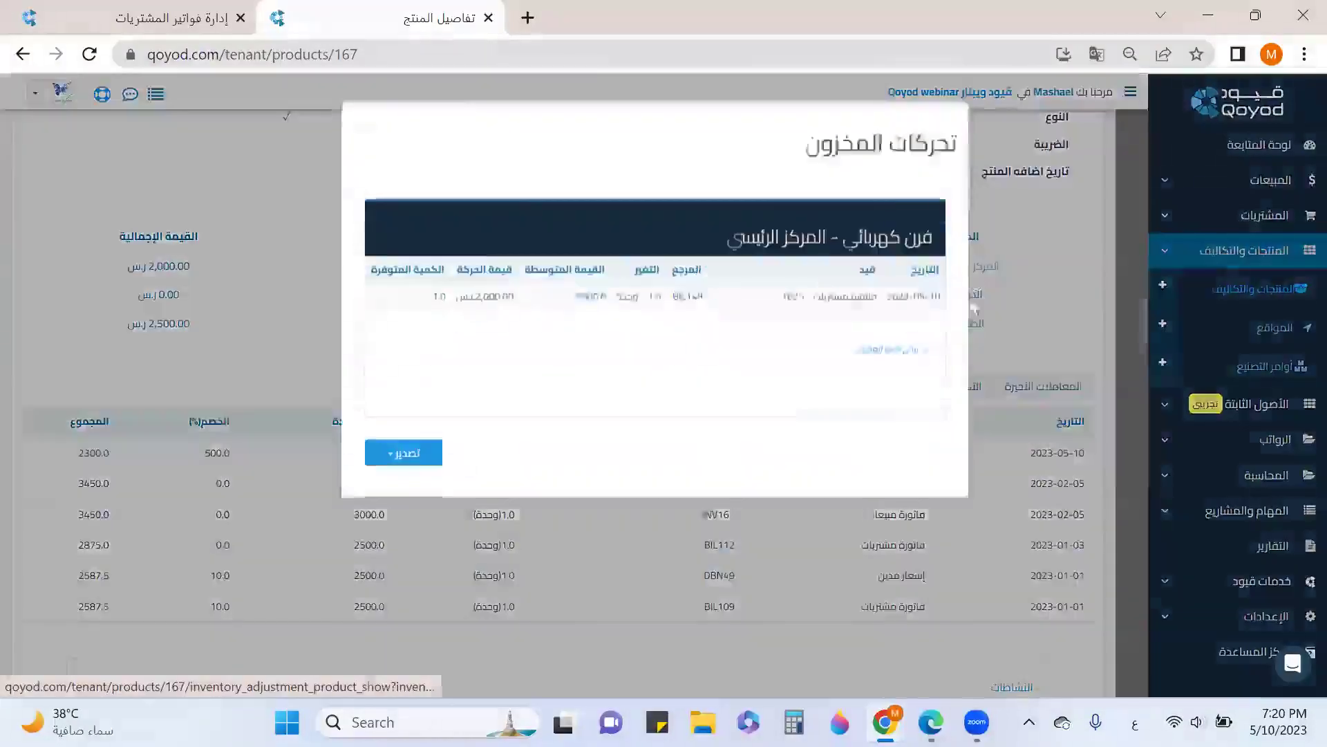
drag(942, 320, 885, 322)
click(363, 148)
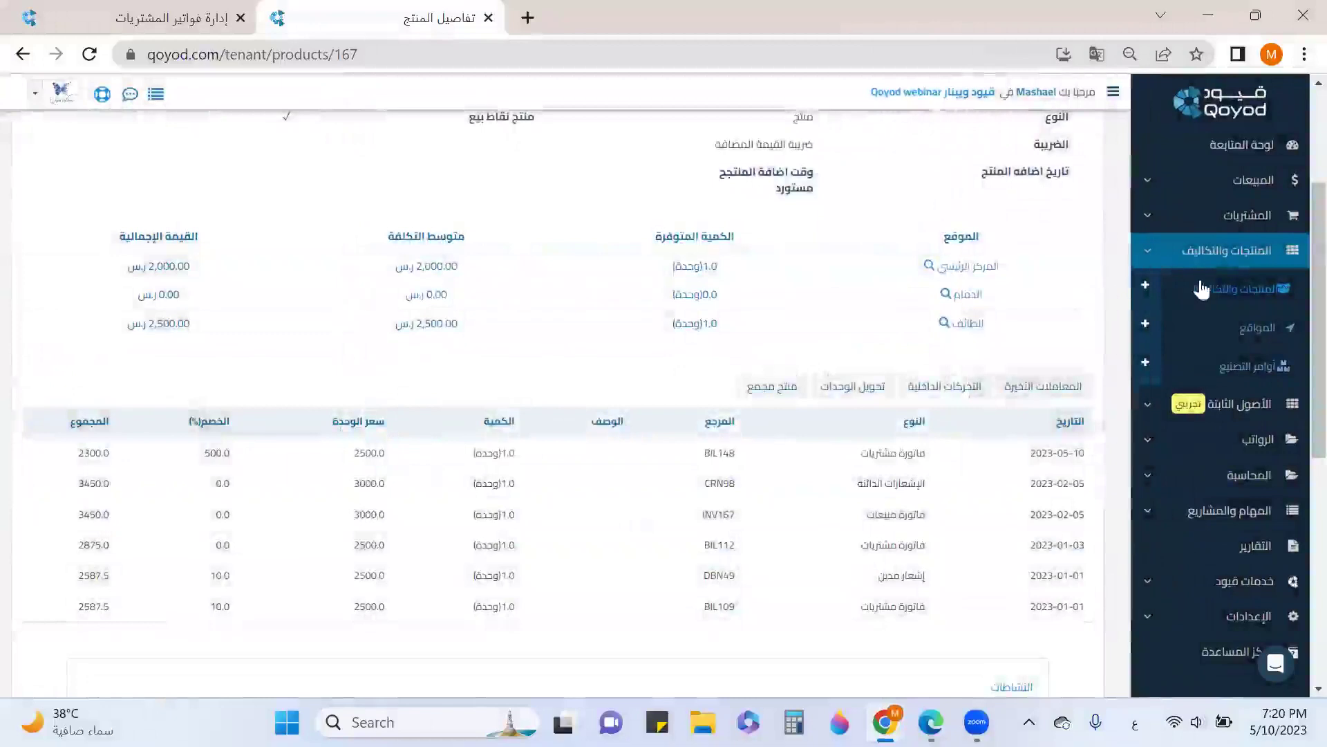
click(1217, 294)
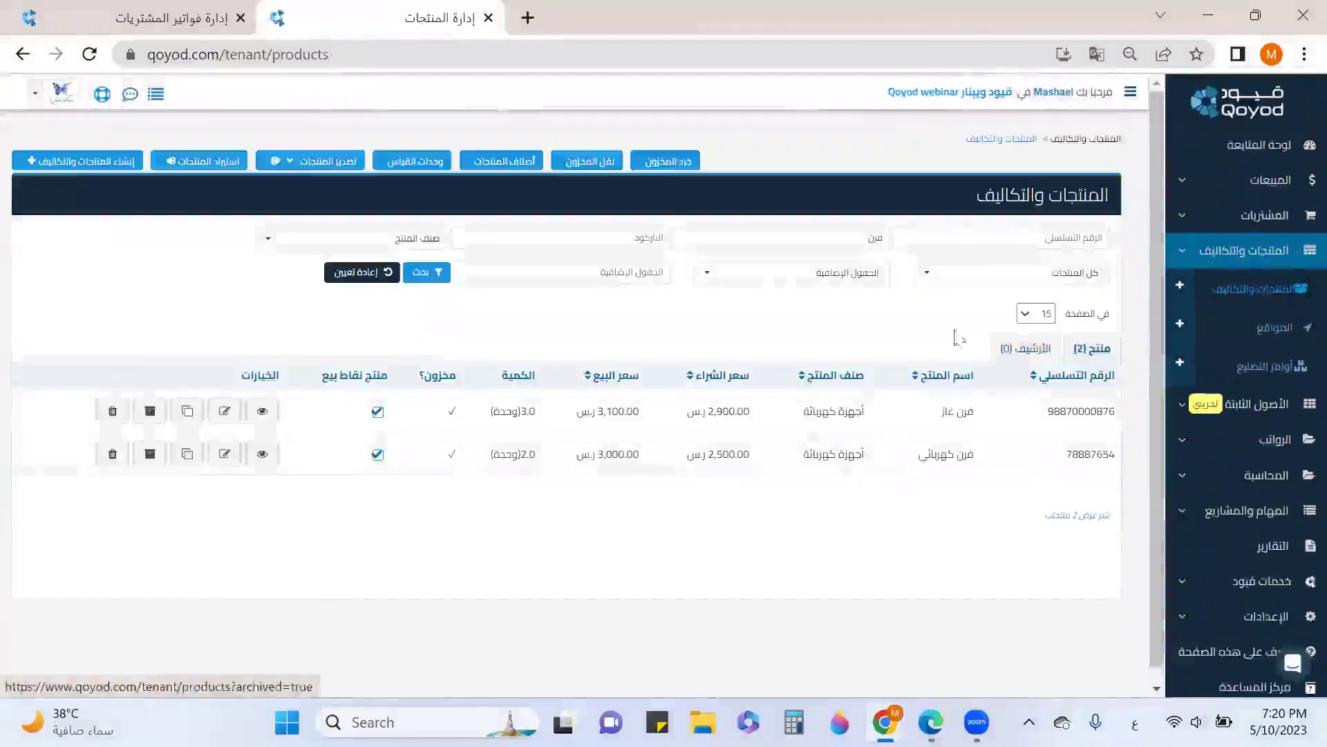
Review the كتب متصل بشكل L transactions (BIL147, ORD43), then return to the purchase bills tab
click(374, 276)
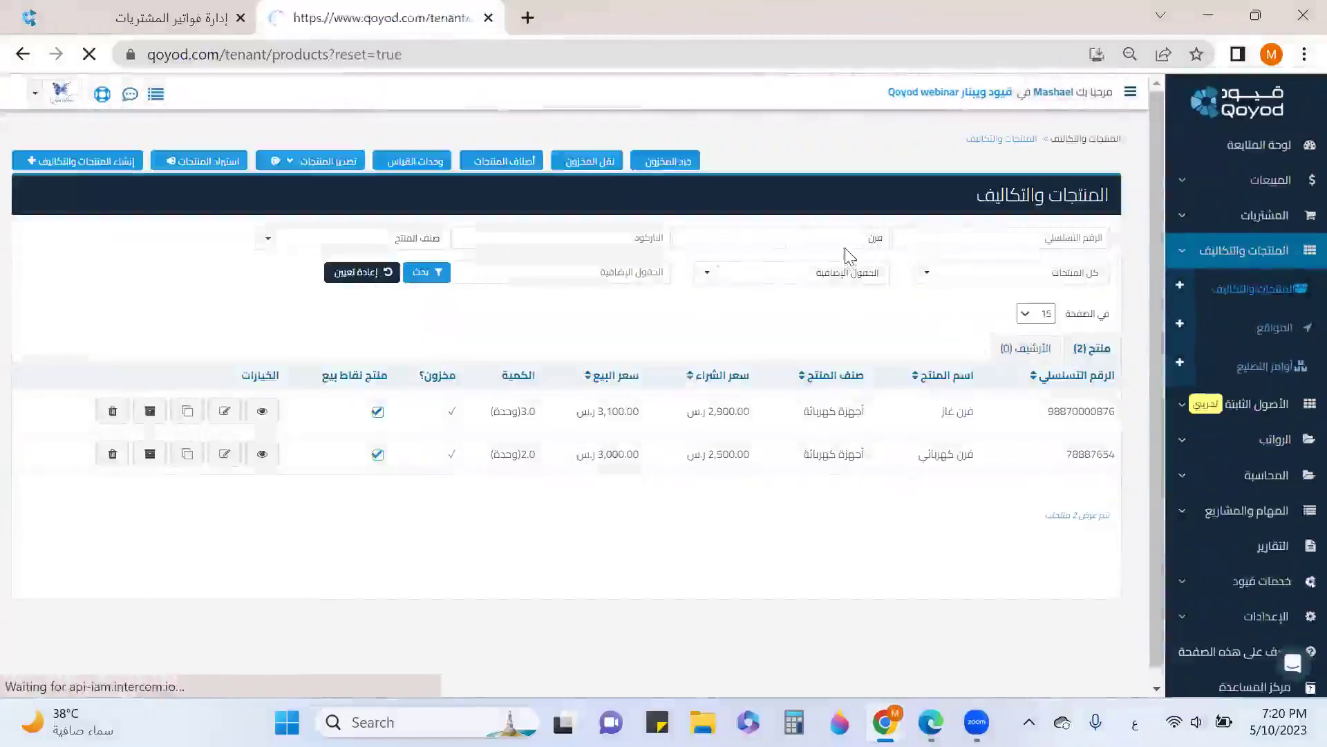
click(852, 239)
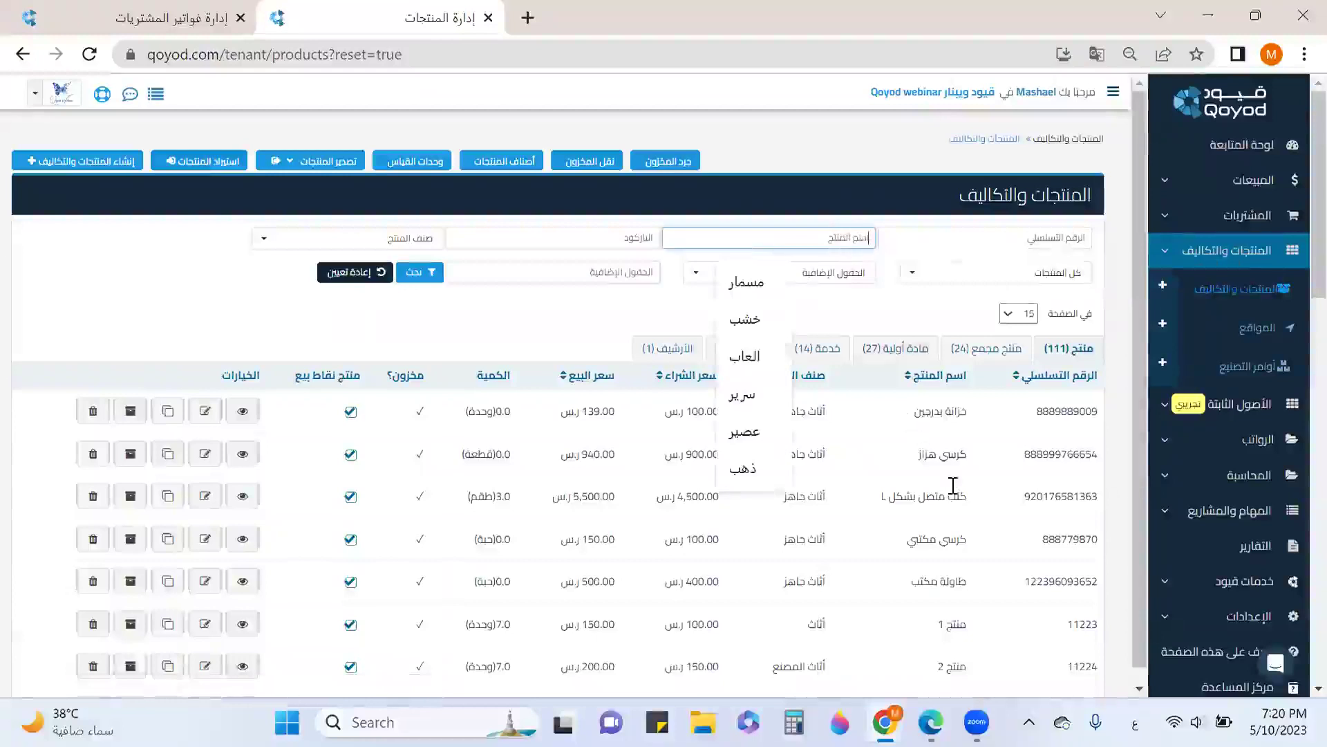
click(243, 495)
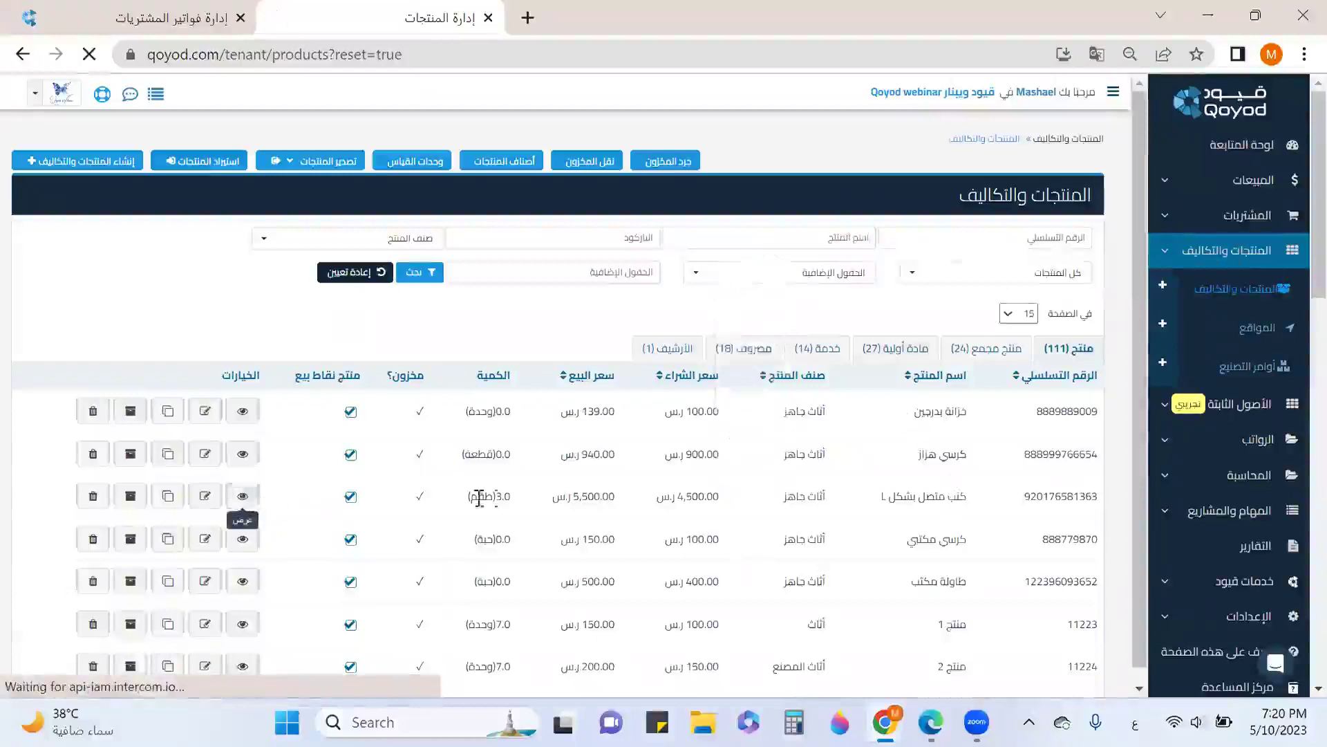
scroll(823, 468, down, 5)
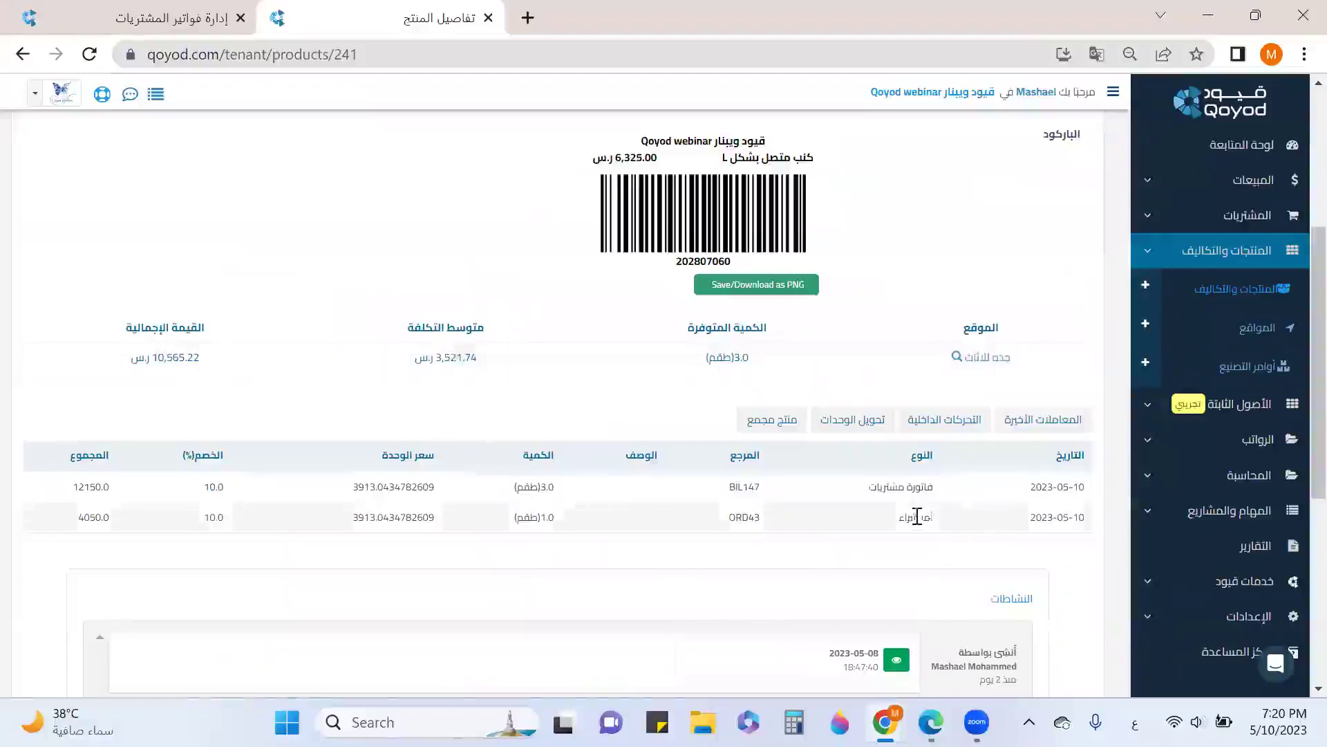
drag(930, 520, 899, 519)
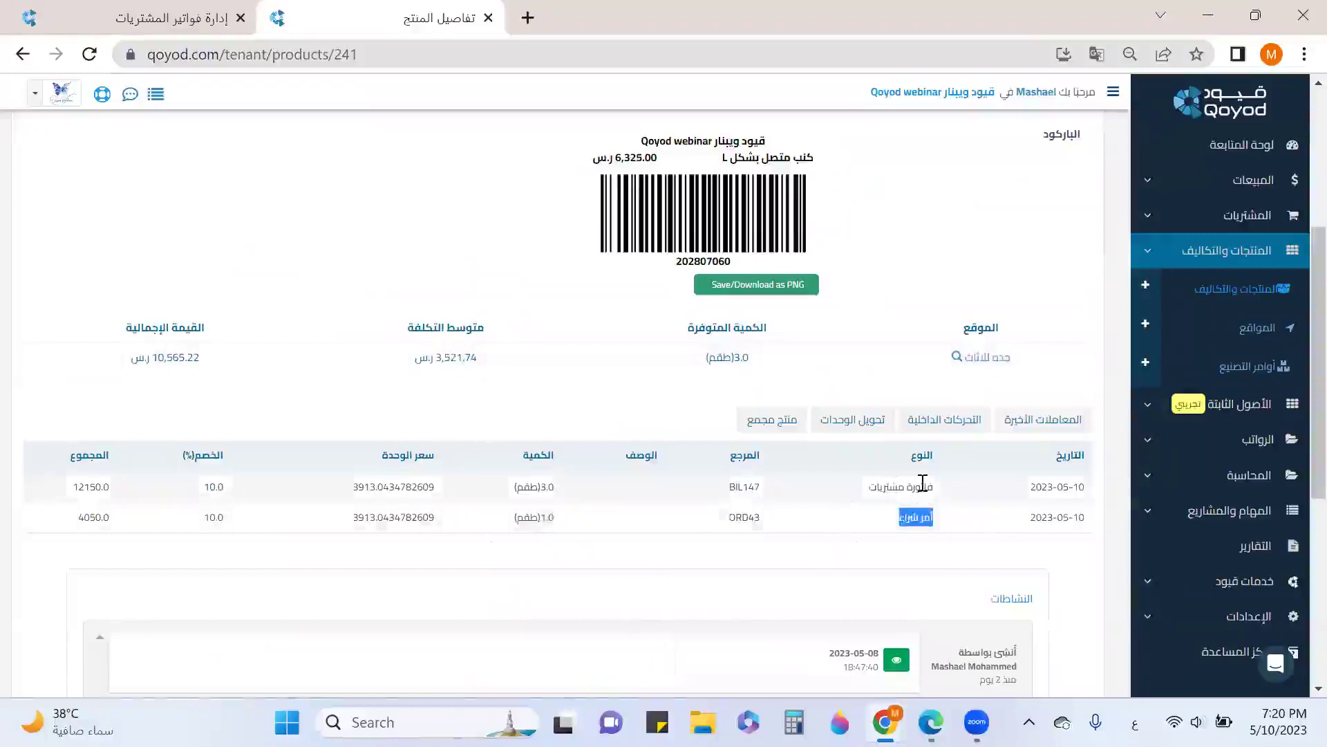
drag(923, 485, 867, 488)
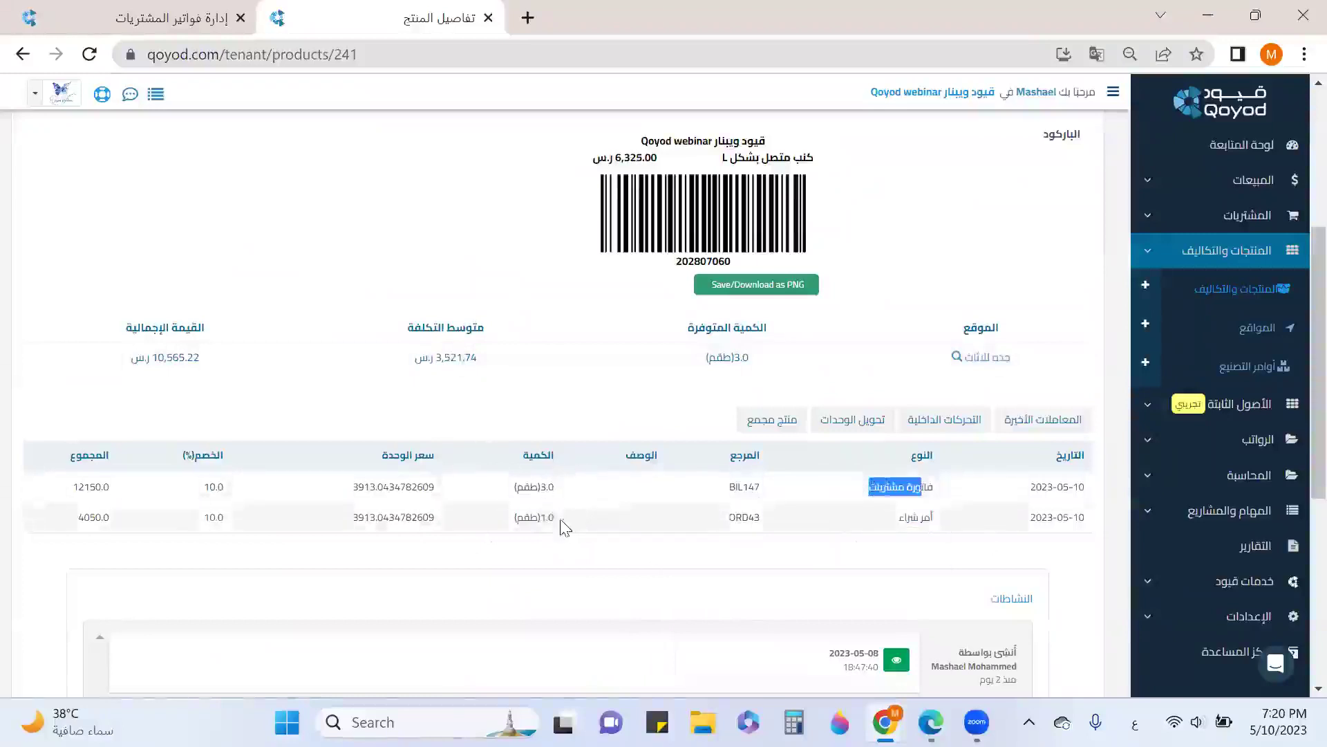
click(176, 21)
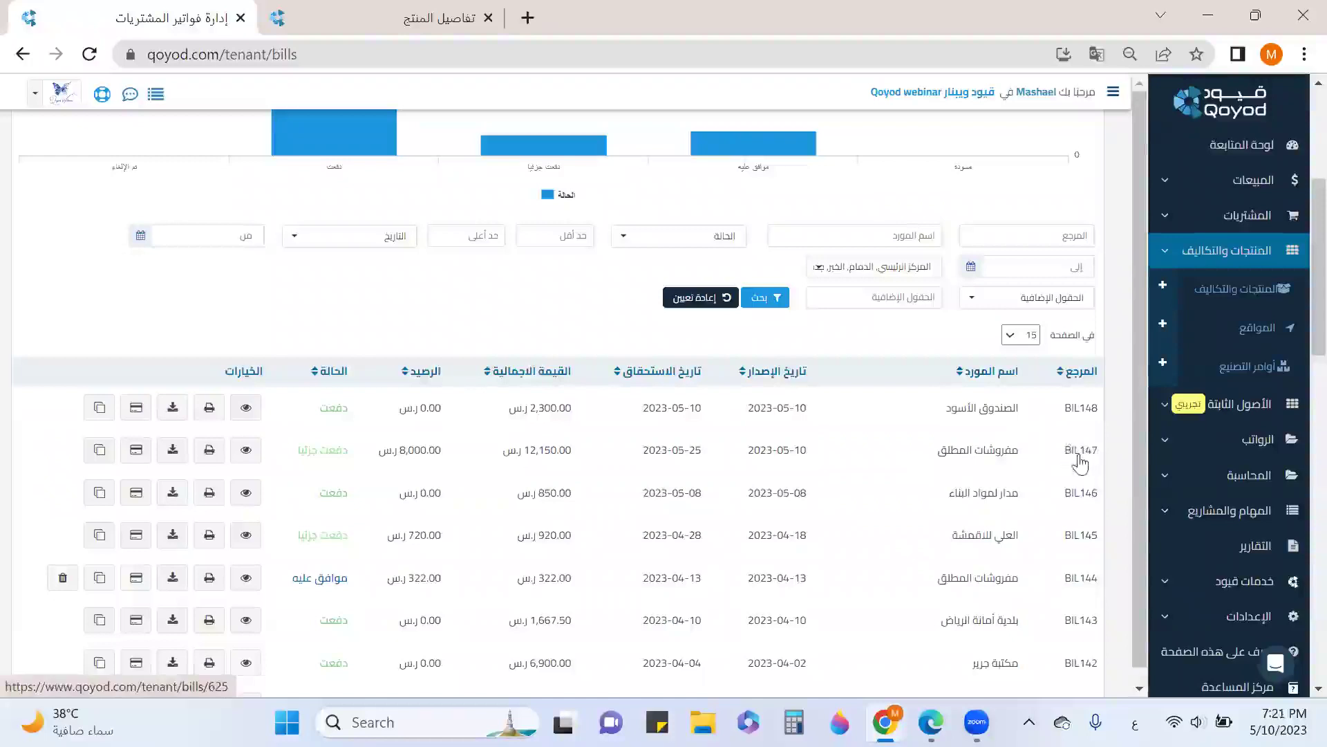
Start a new debit note for supplier مفروشات المطلق
scroll(282, 445, up, 5)
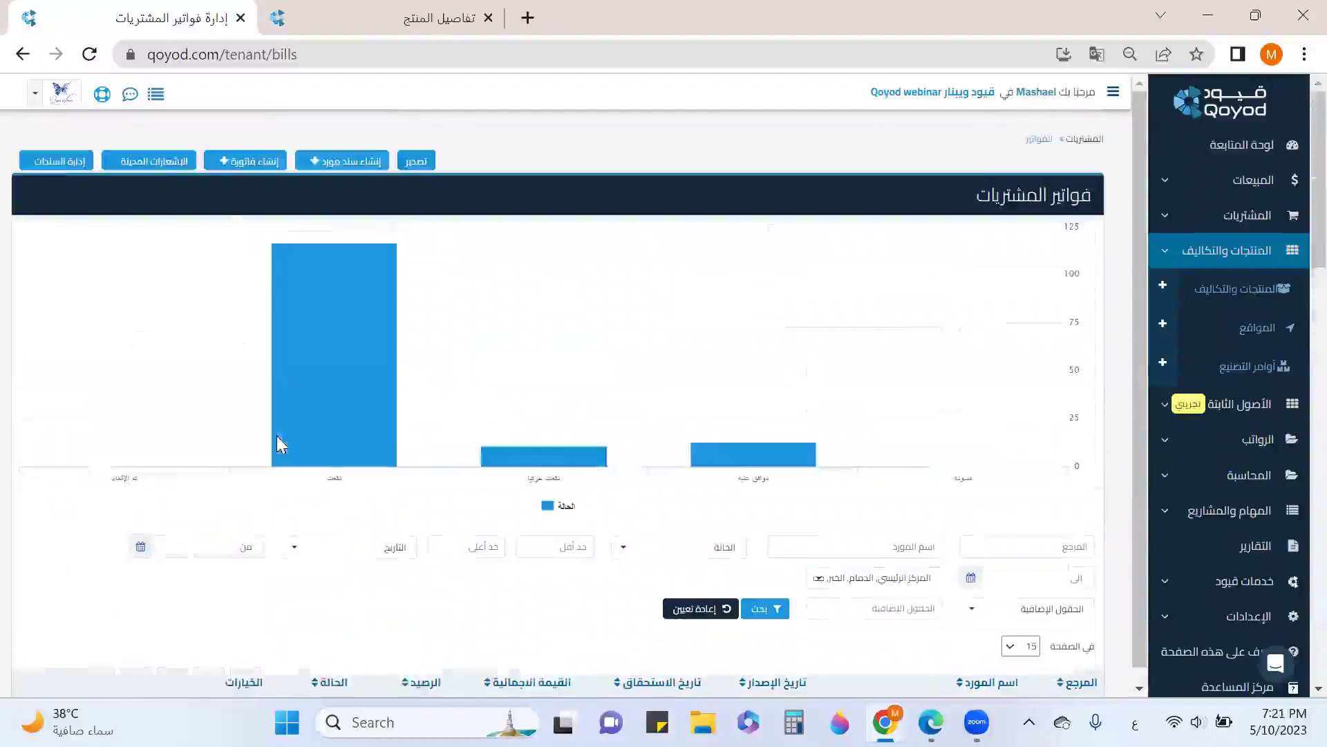
click(176, 166)
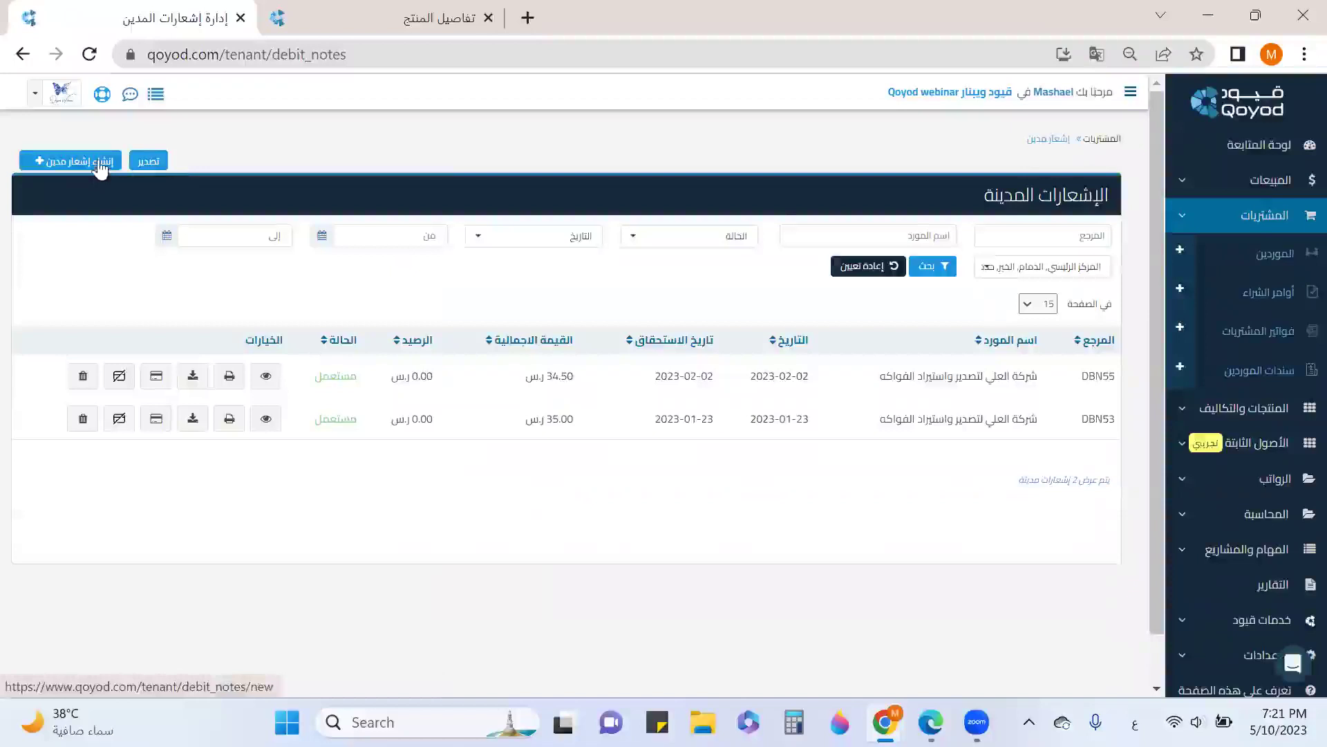
click(101, 166)
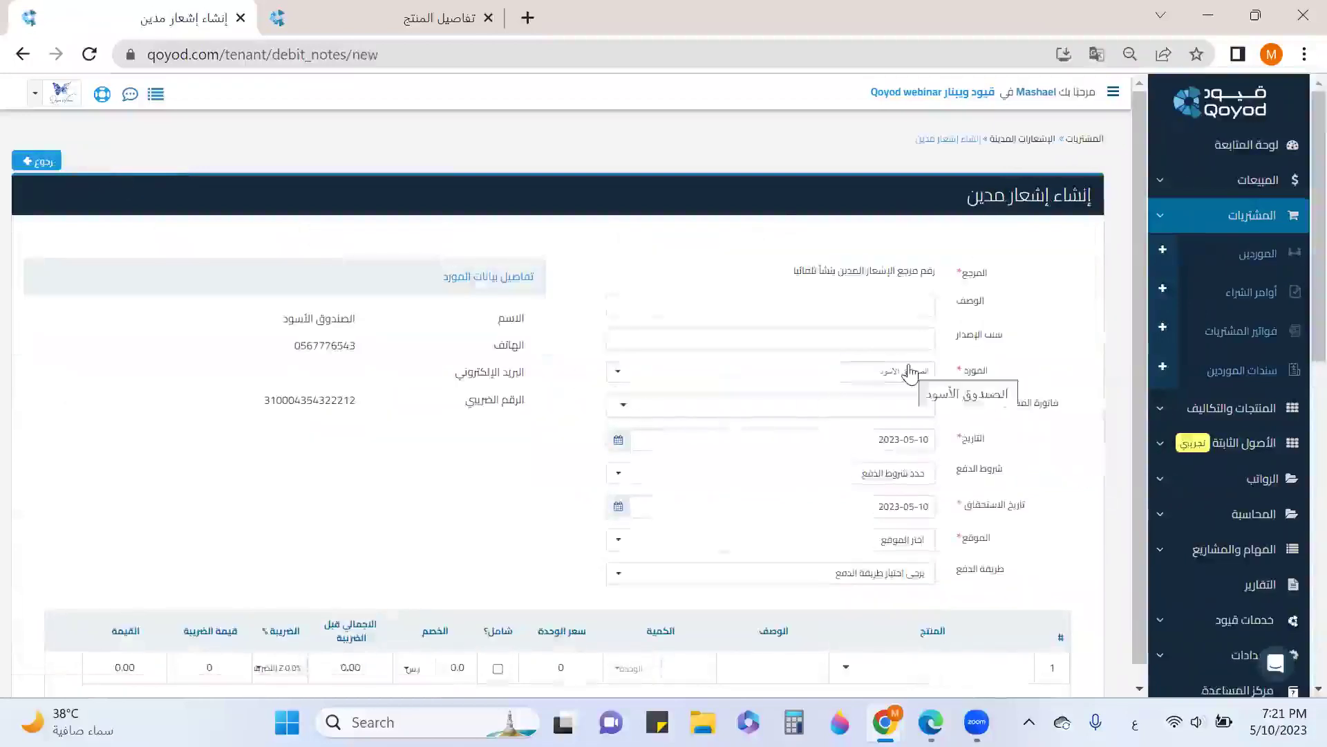
click(920, 384)
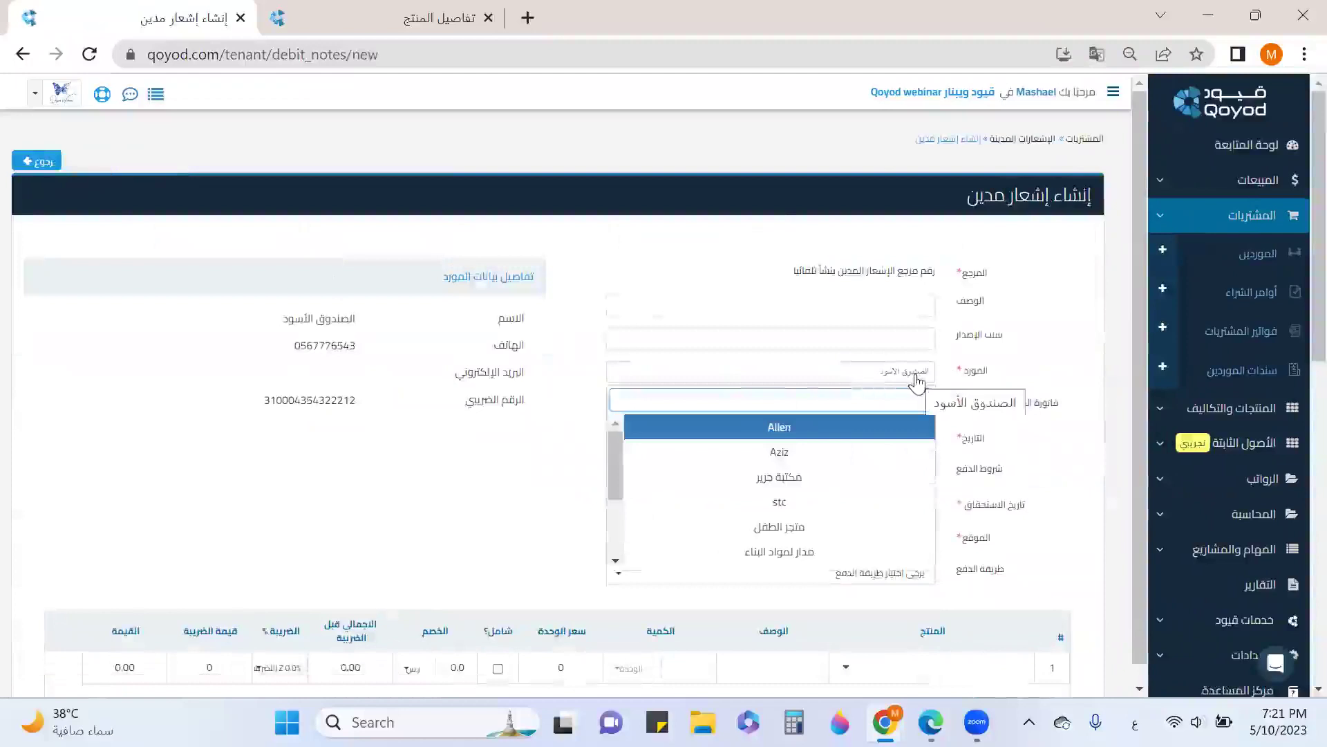
scroll(852, 468, down, 2)
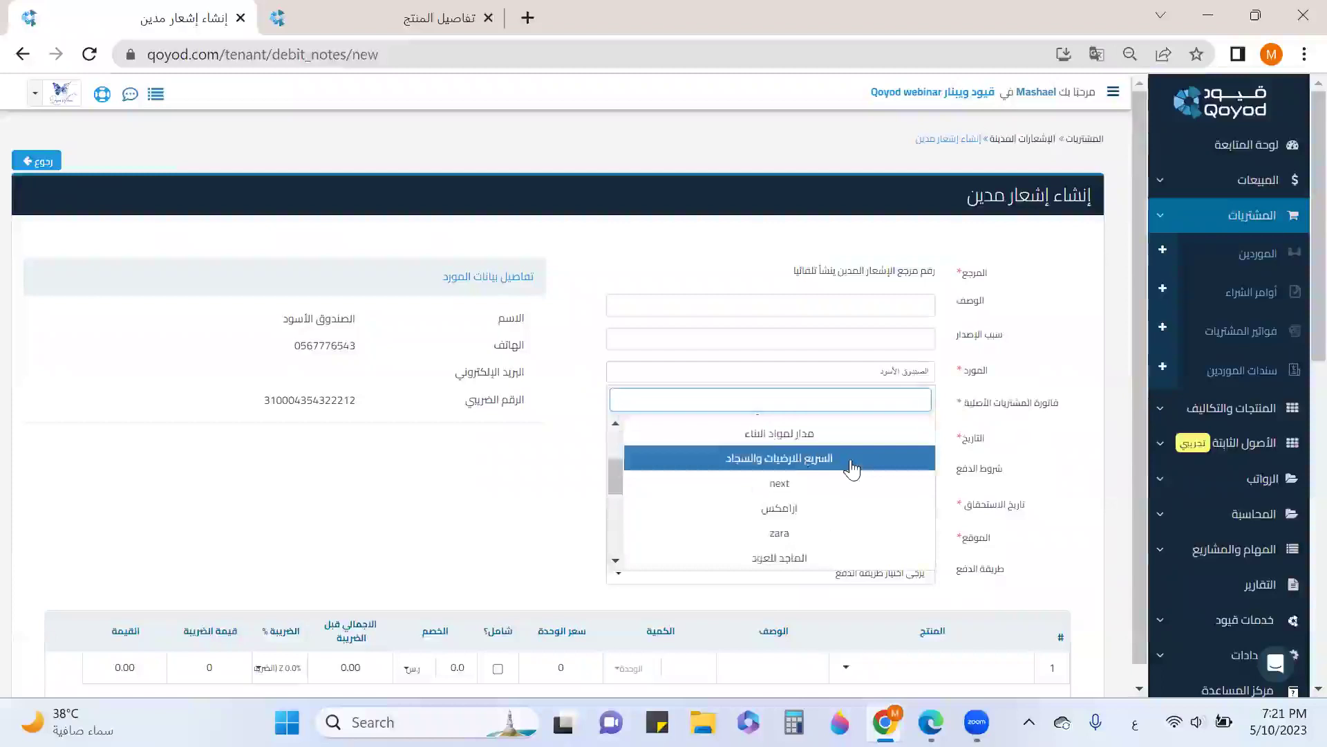
scroll(853, 469, down, 5)
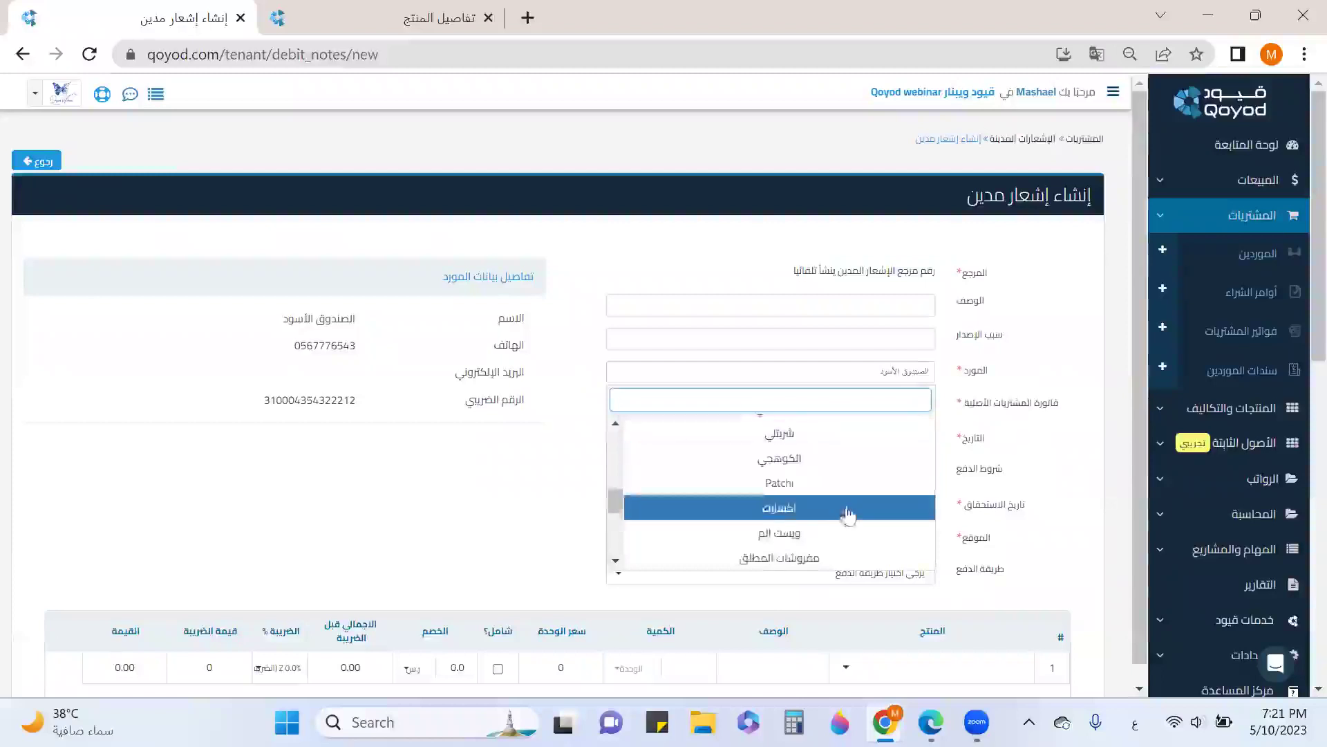
scroll(813, 539, down, 2)
scroll(813, 539, up, 2)
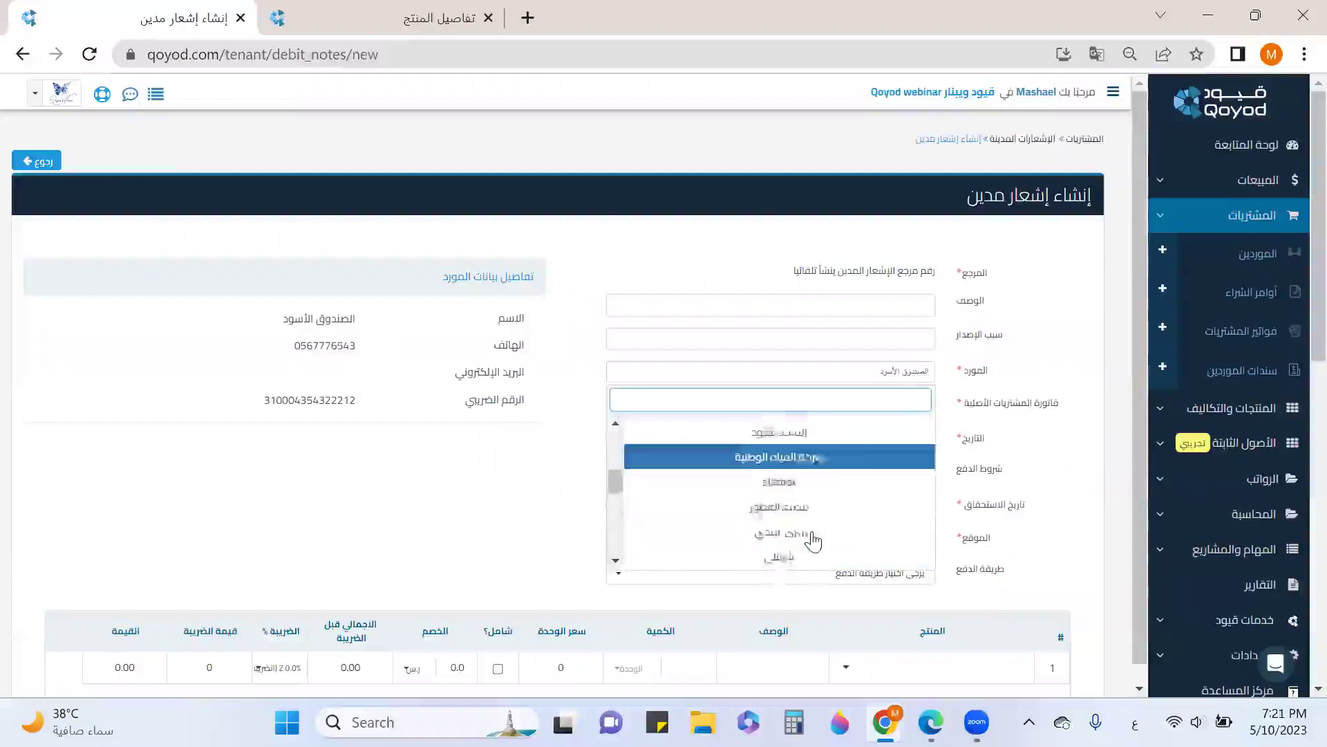
scroll(813, 542, down, 2)
click(816, 456)
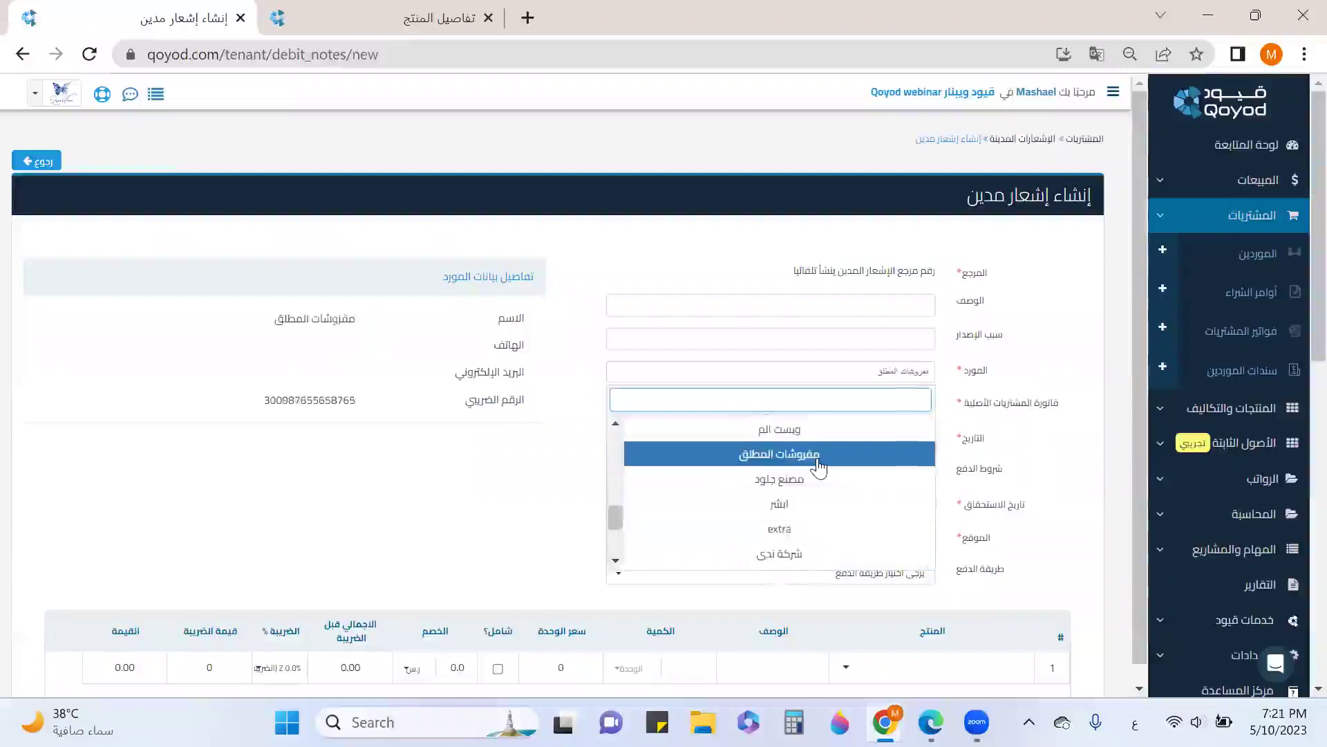
click(962, 406)
scroll(951, 410, down, 3)
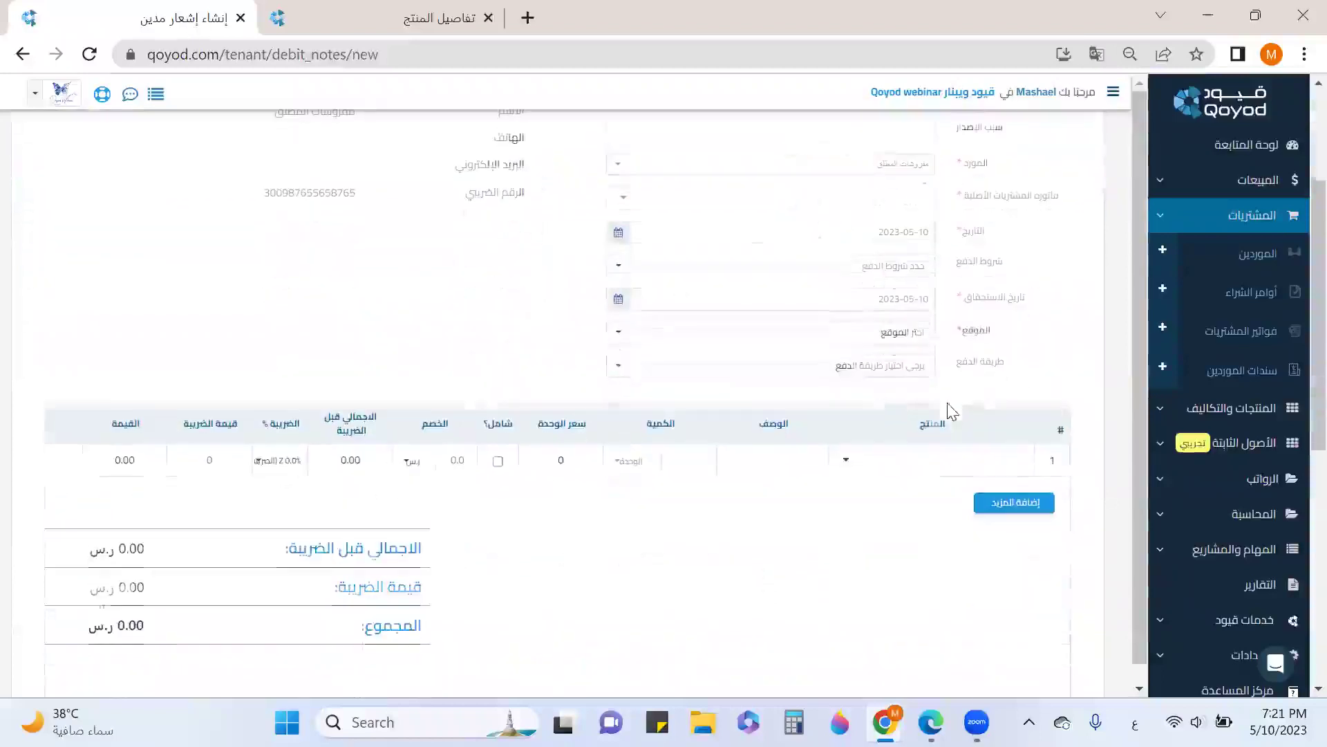
Base the debit note on bill BIL147 with quantity 1, then save and approve it
click(901, 199)
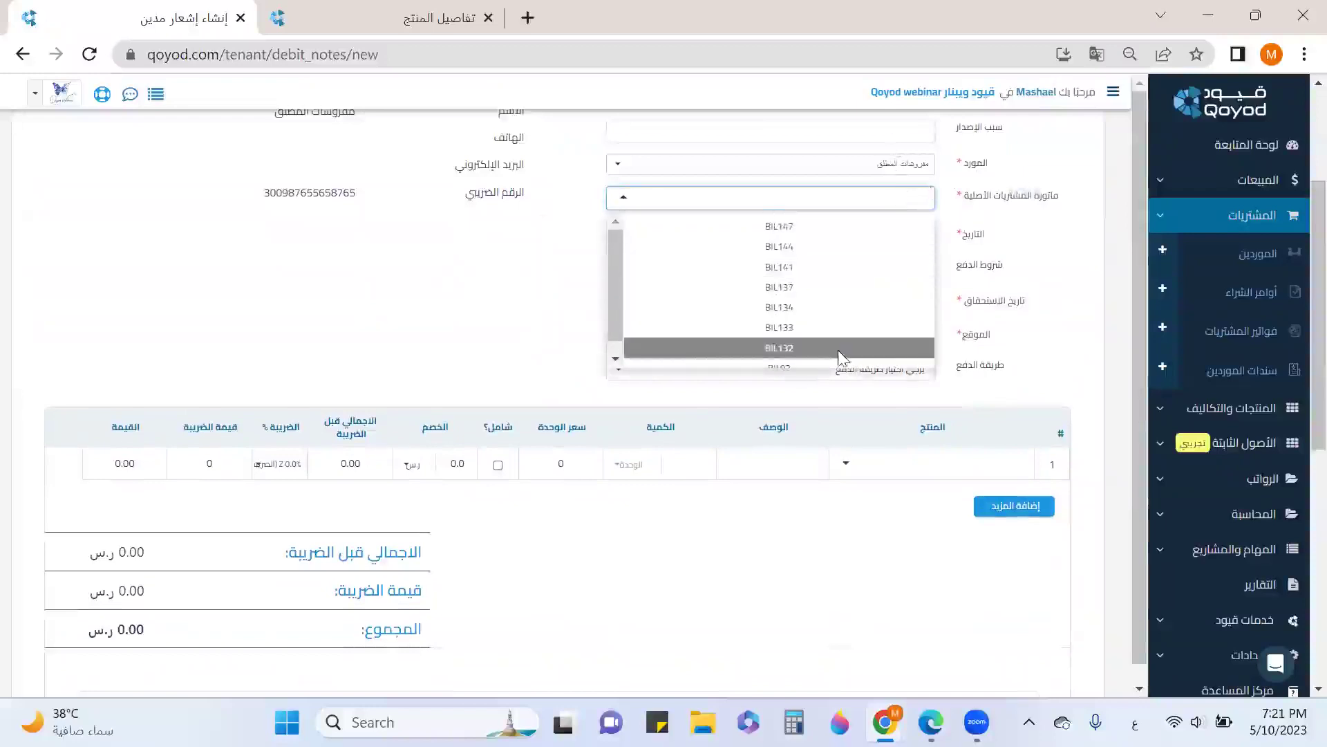
click(780, 226)
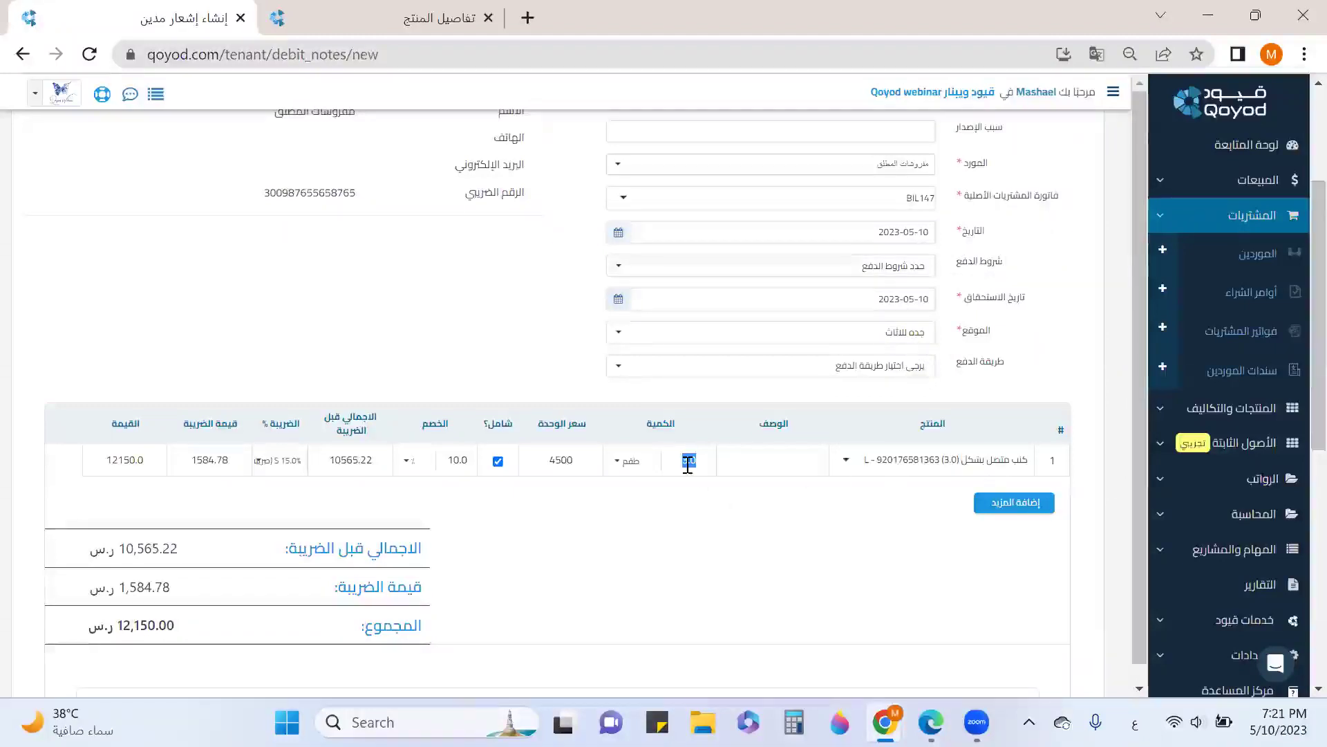
text(1)
click(782, 492)
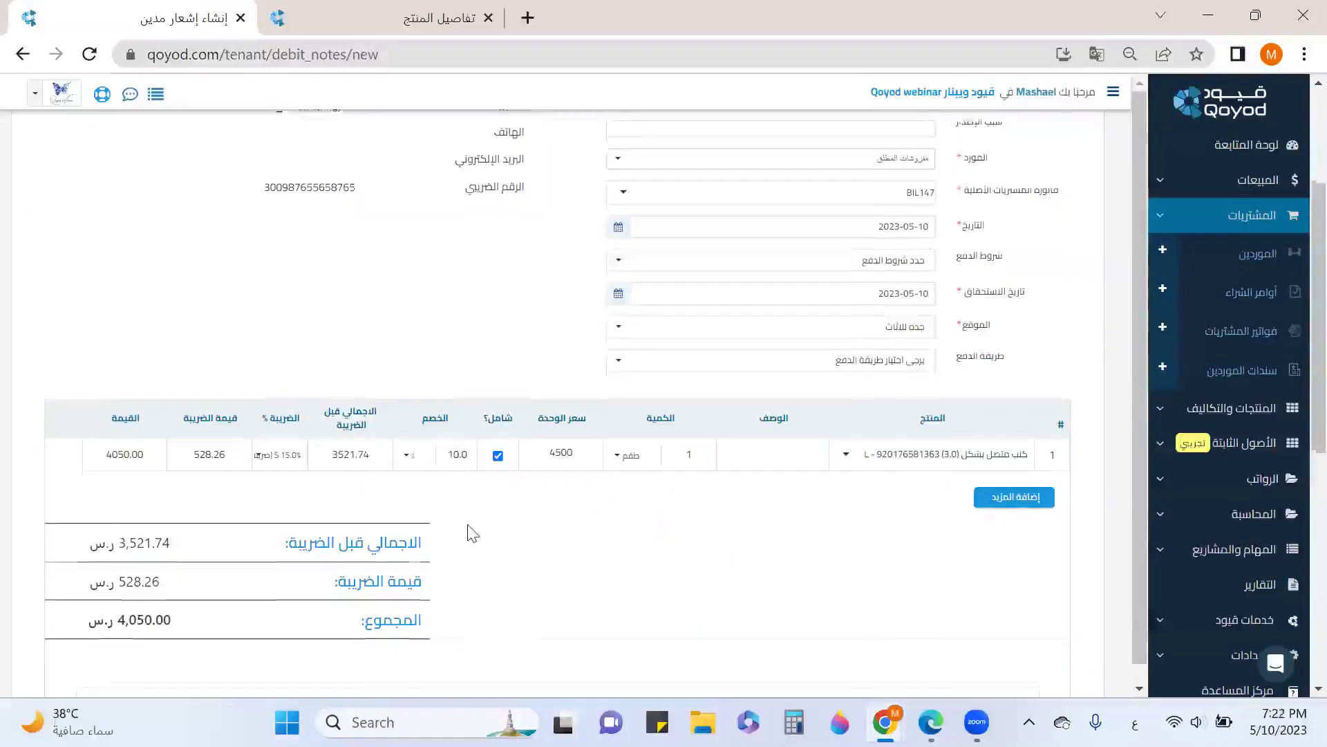
scroll(468, 533, down, 1)
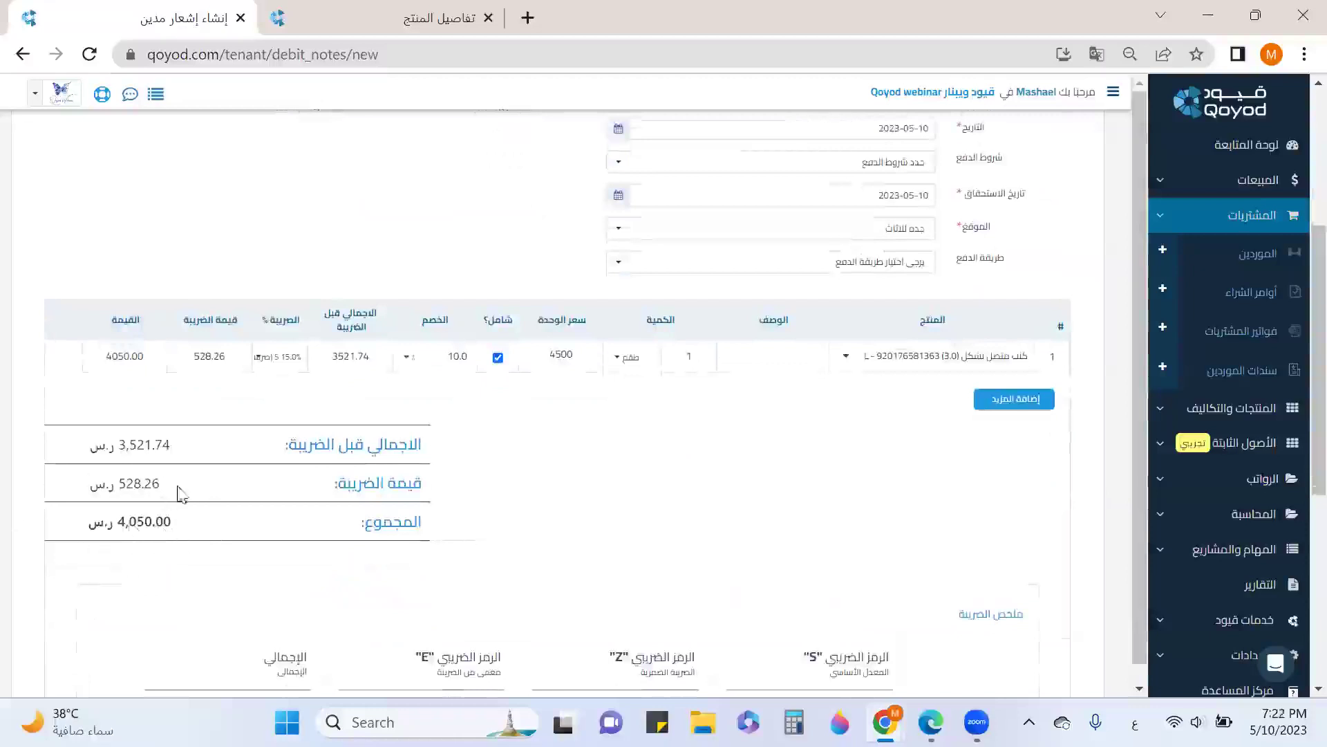
scroll(844, 434, down, 4)
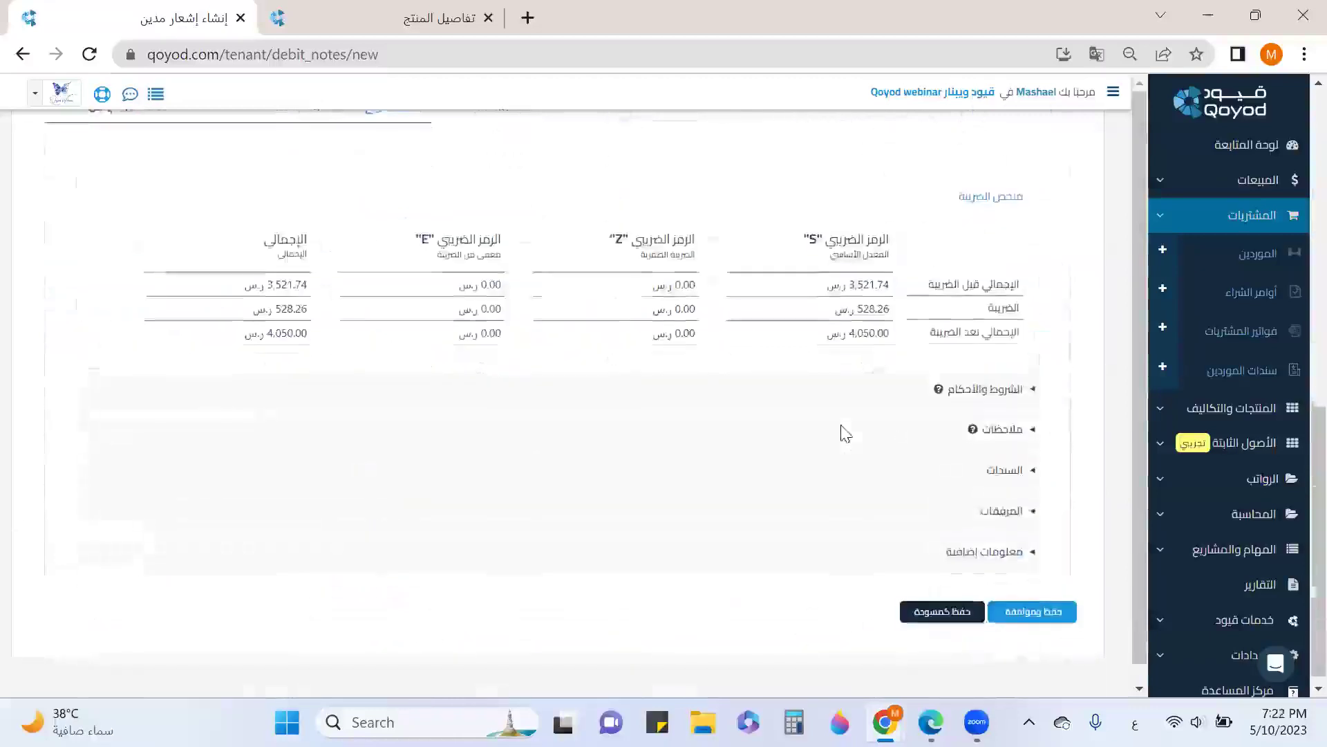
click(1061, 605)
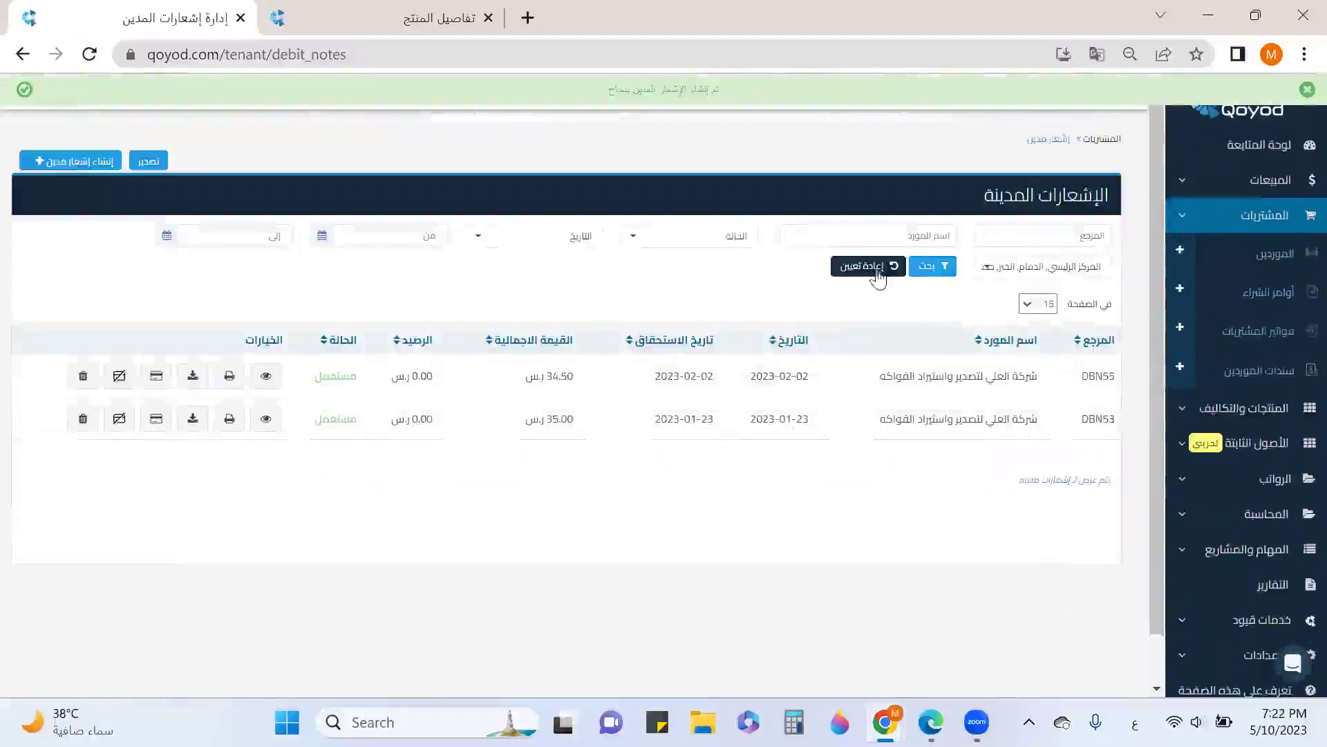
Reset the debit notes list filters to show all notes, including DBN65
click(868, 266)
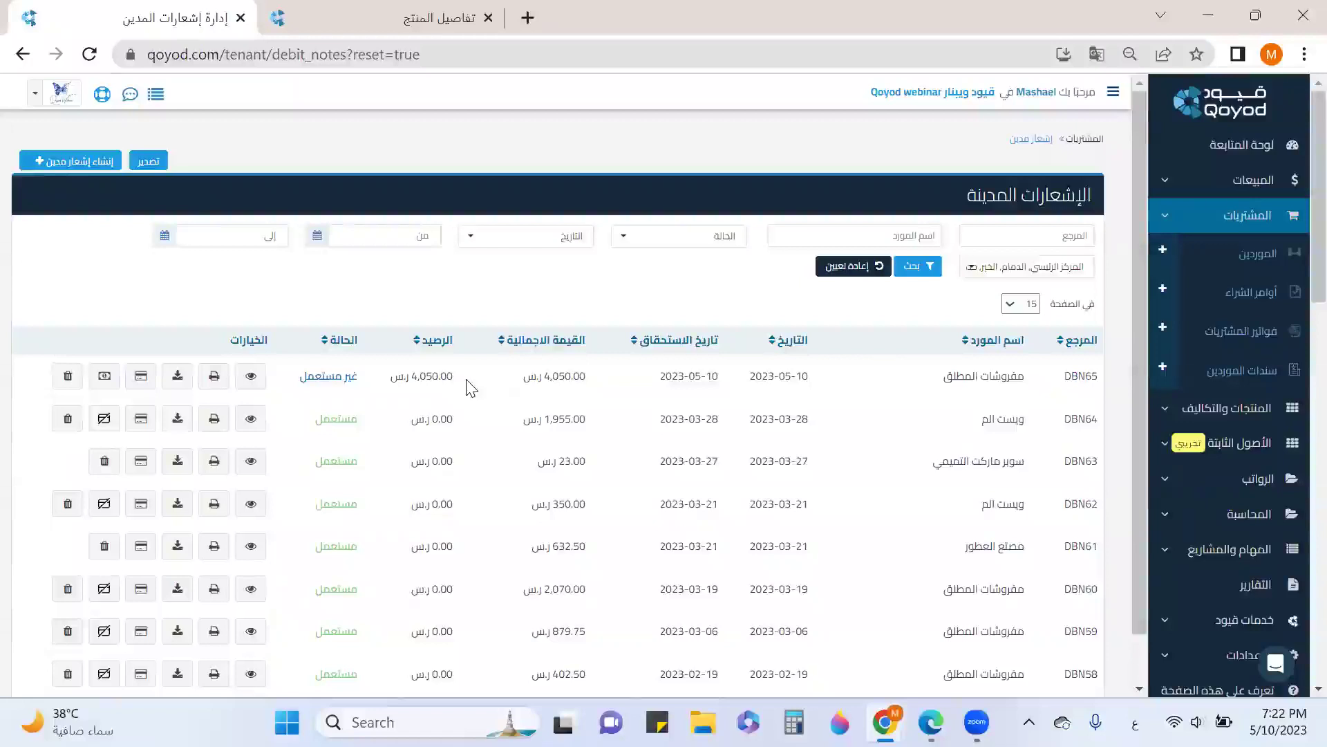
Allocate the full 4,050 of debit note DBN65 to bill BIL147
click(142, 378)
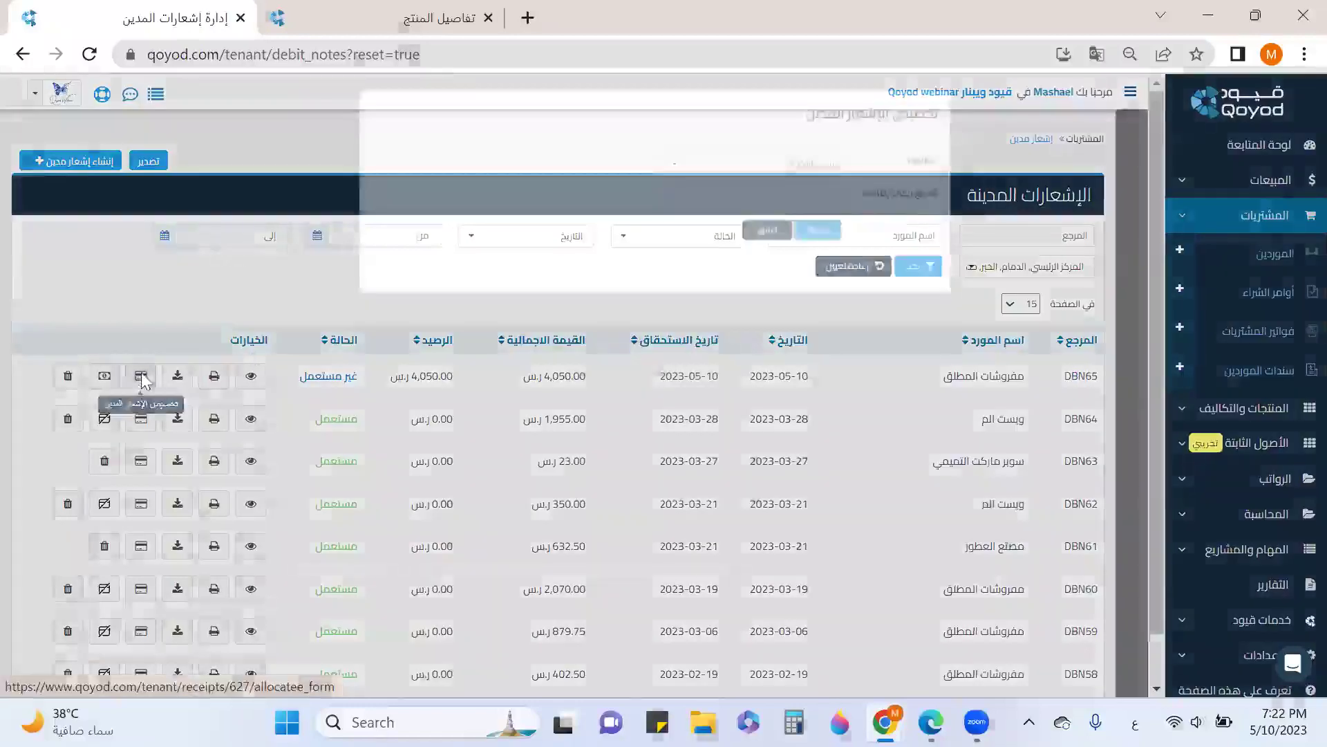
click(773, 199)
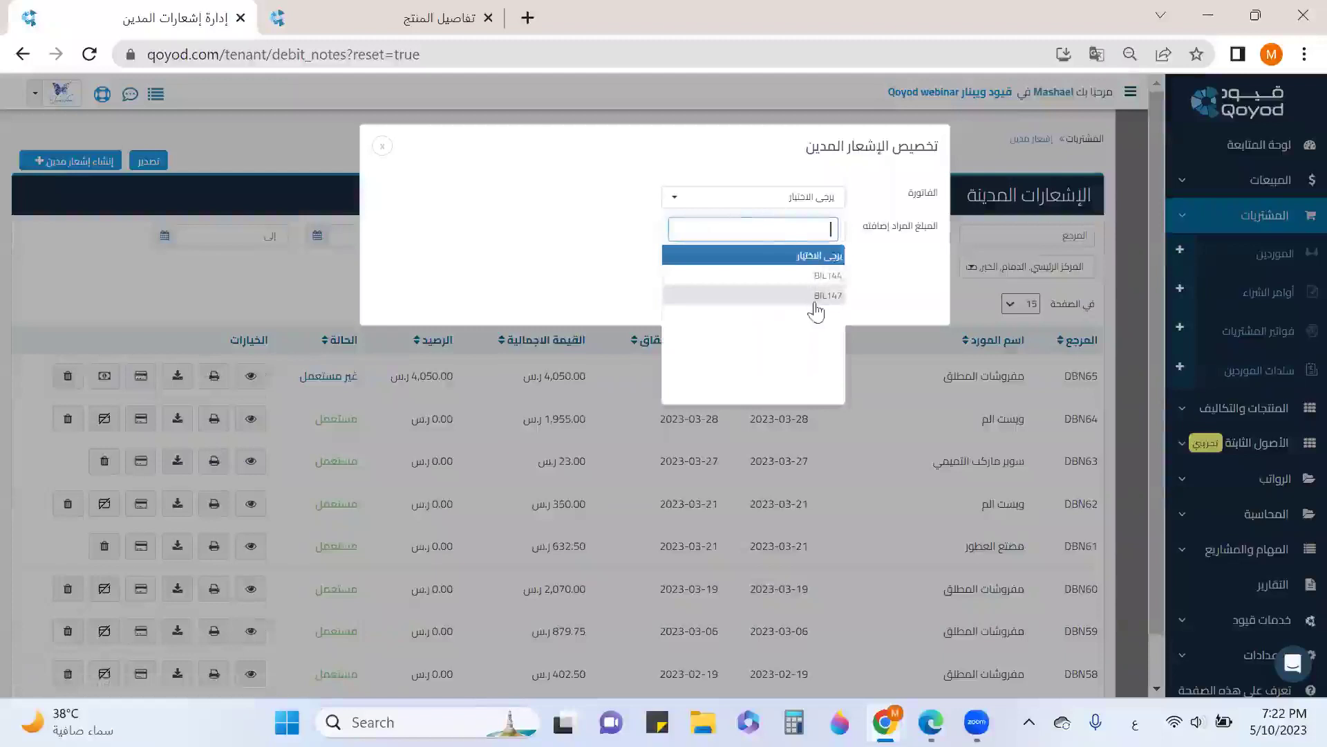
click(839, 297)
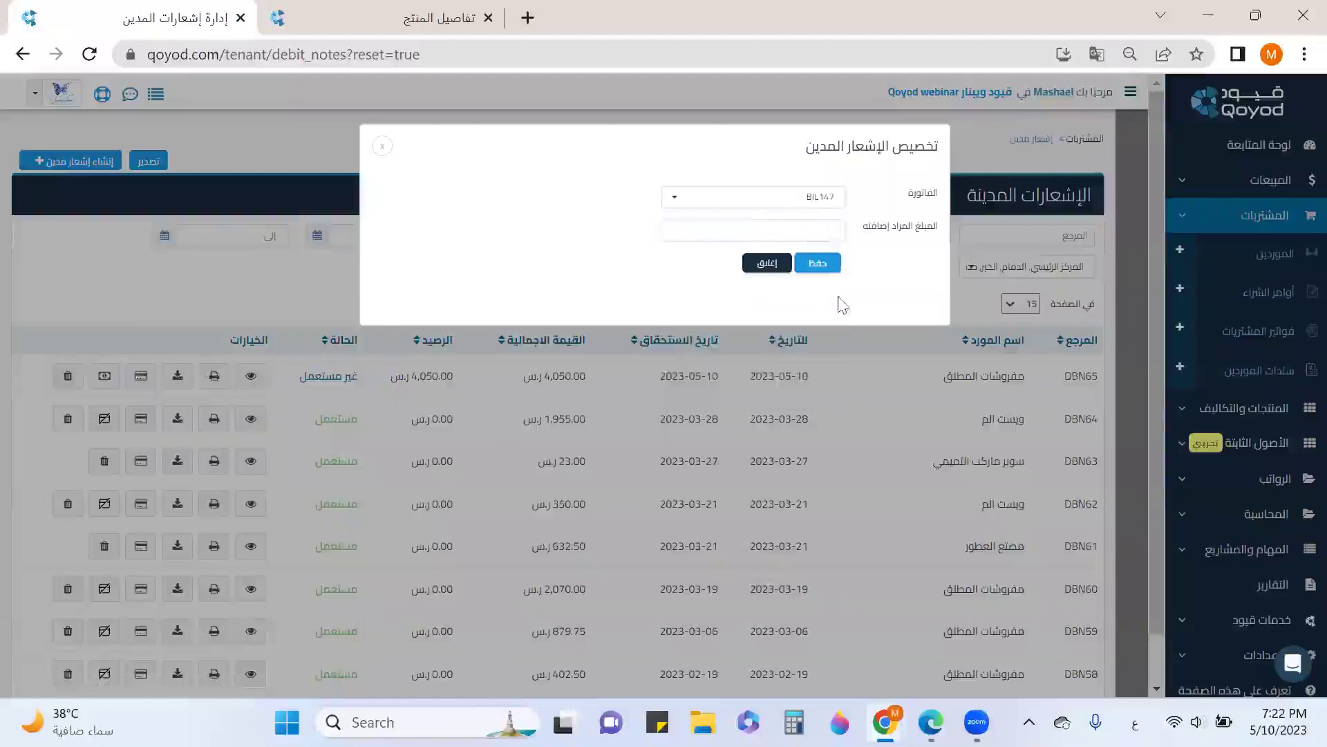
click(834, 226)
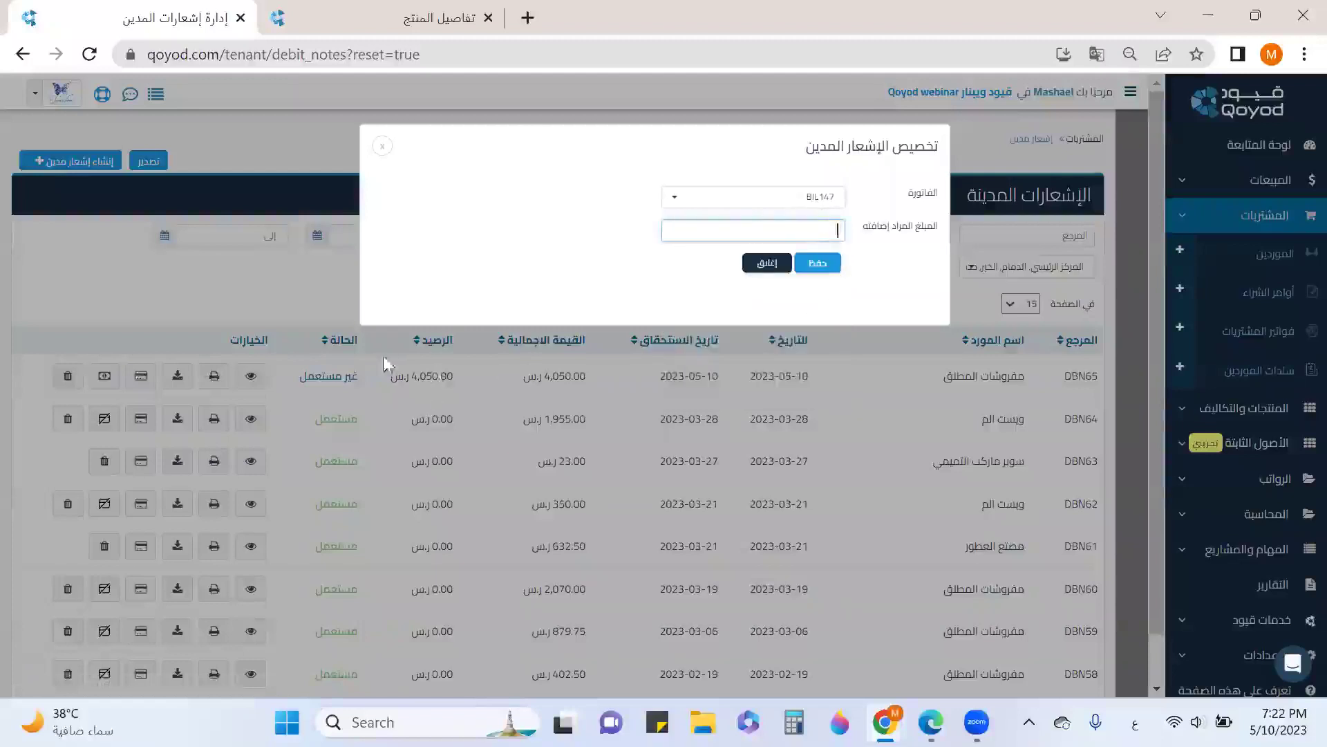
text(4050)
click(818, 266)
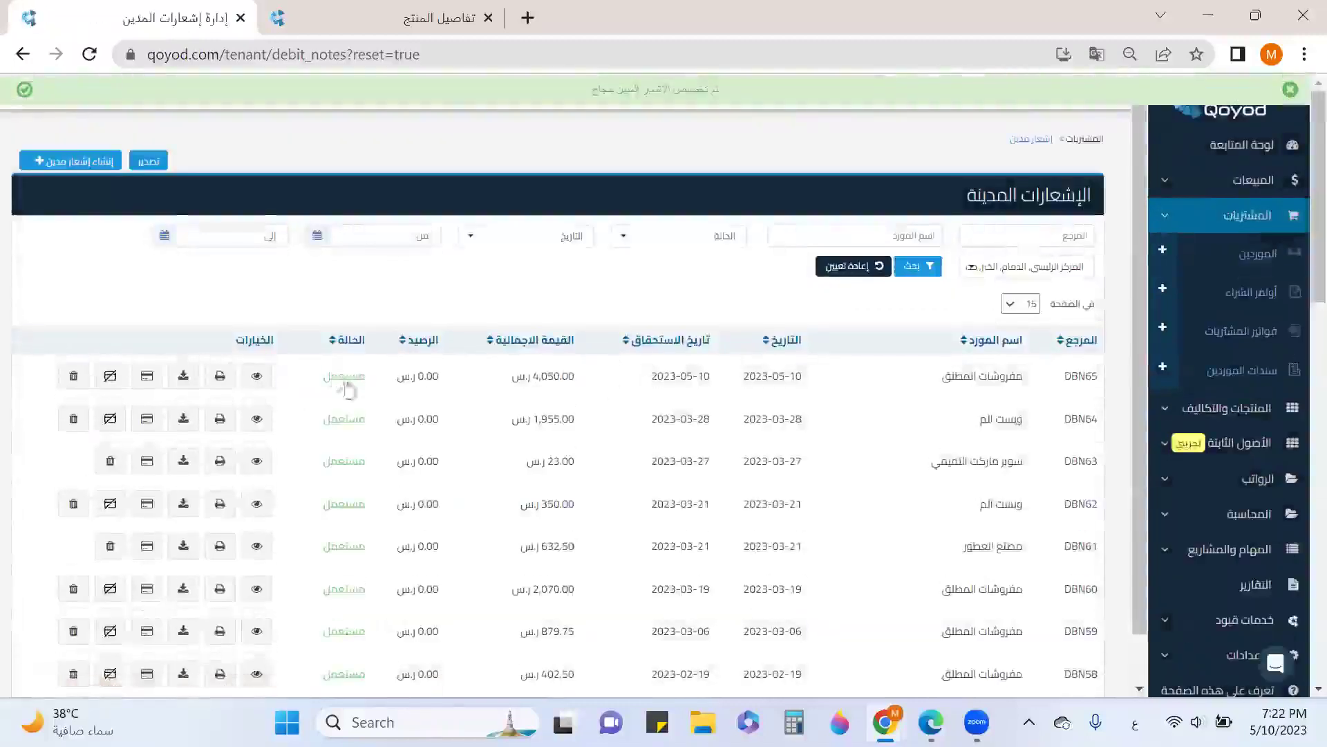
Check BIL147's payments, then return to the purchase bills list and review BIL148
click(1219, 323)
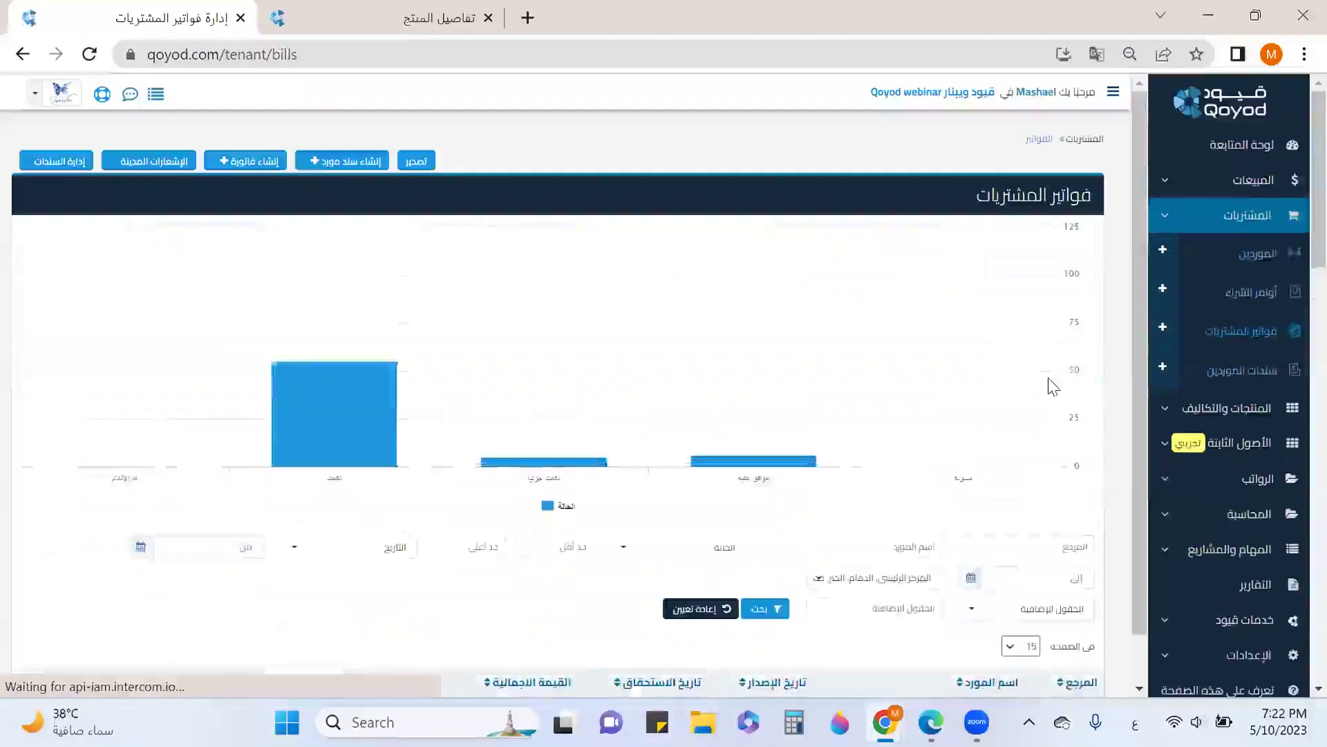
scroll(1048, 377, down, 6)
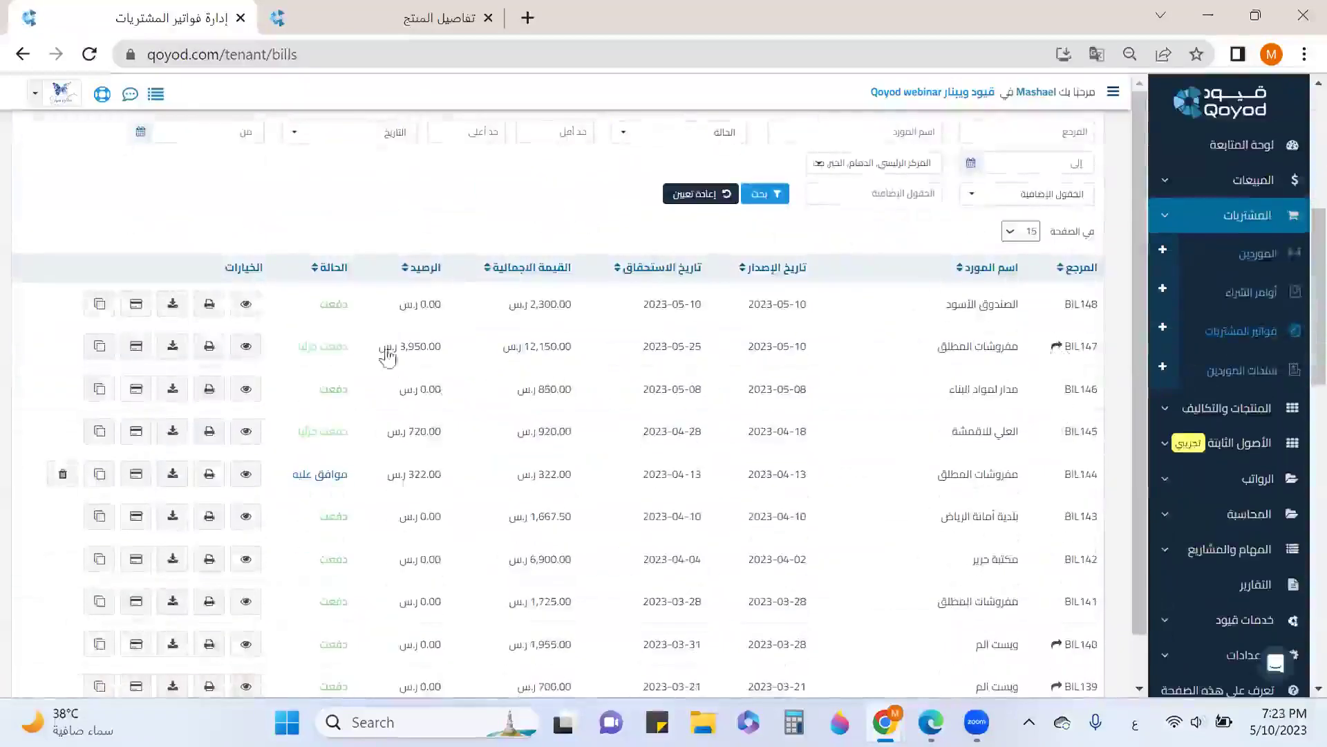
click(245, 346)
scroll(364, 379, down, 8)
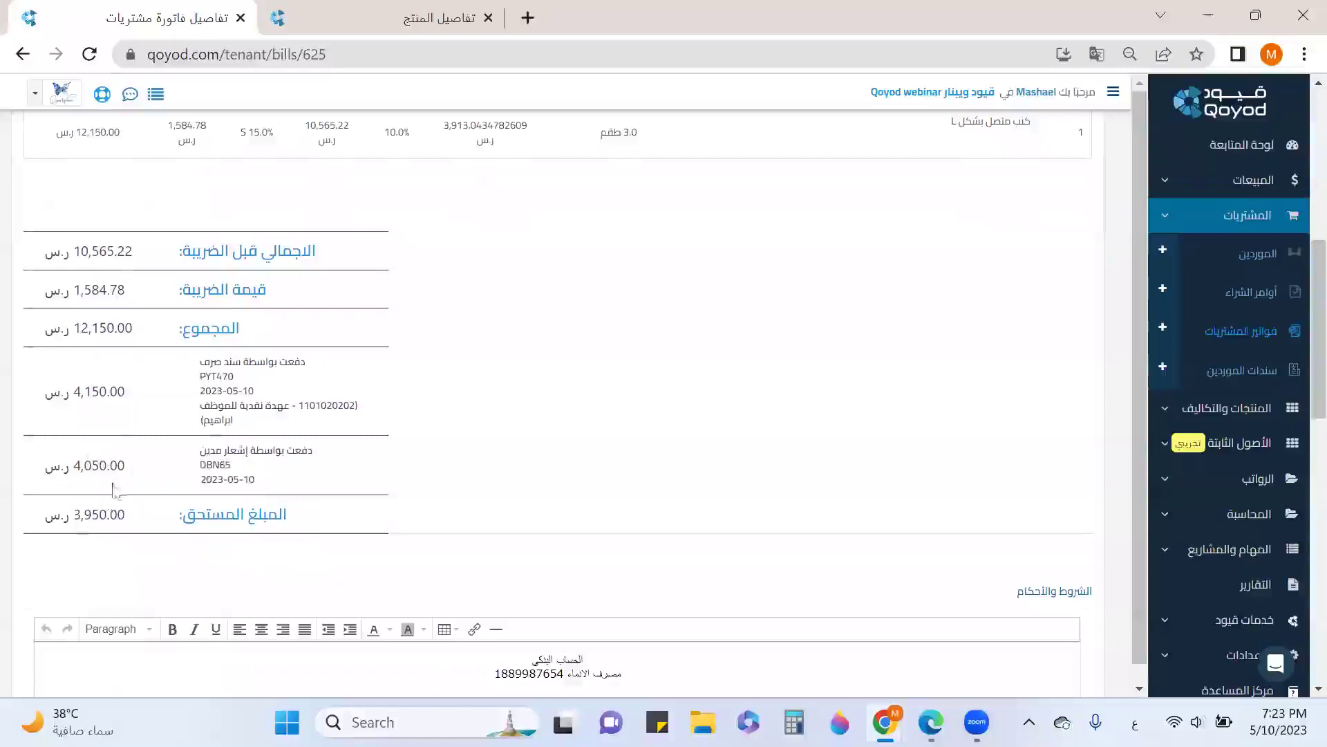
scroll(791, 432, up, 5)
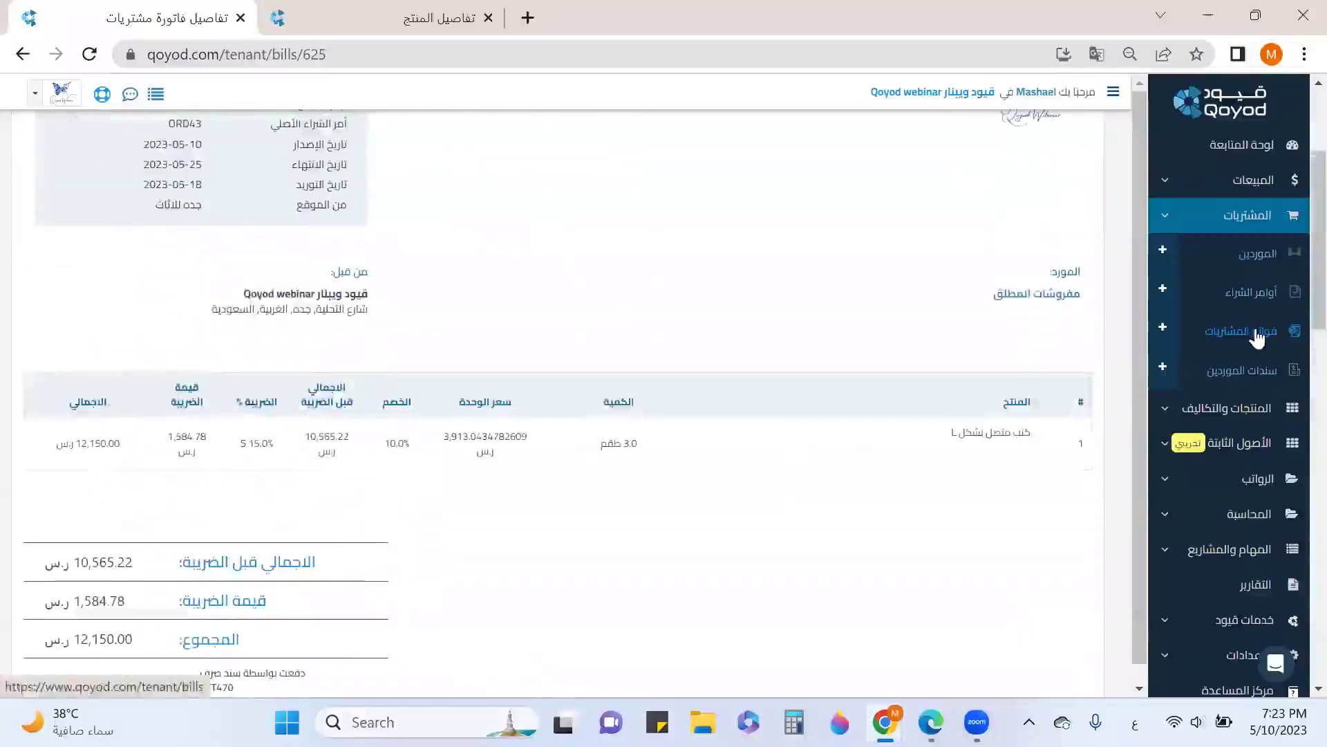
click(1257, 332)
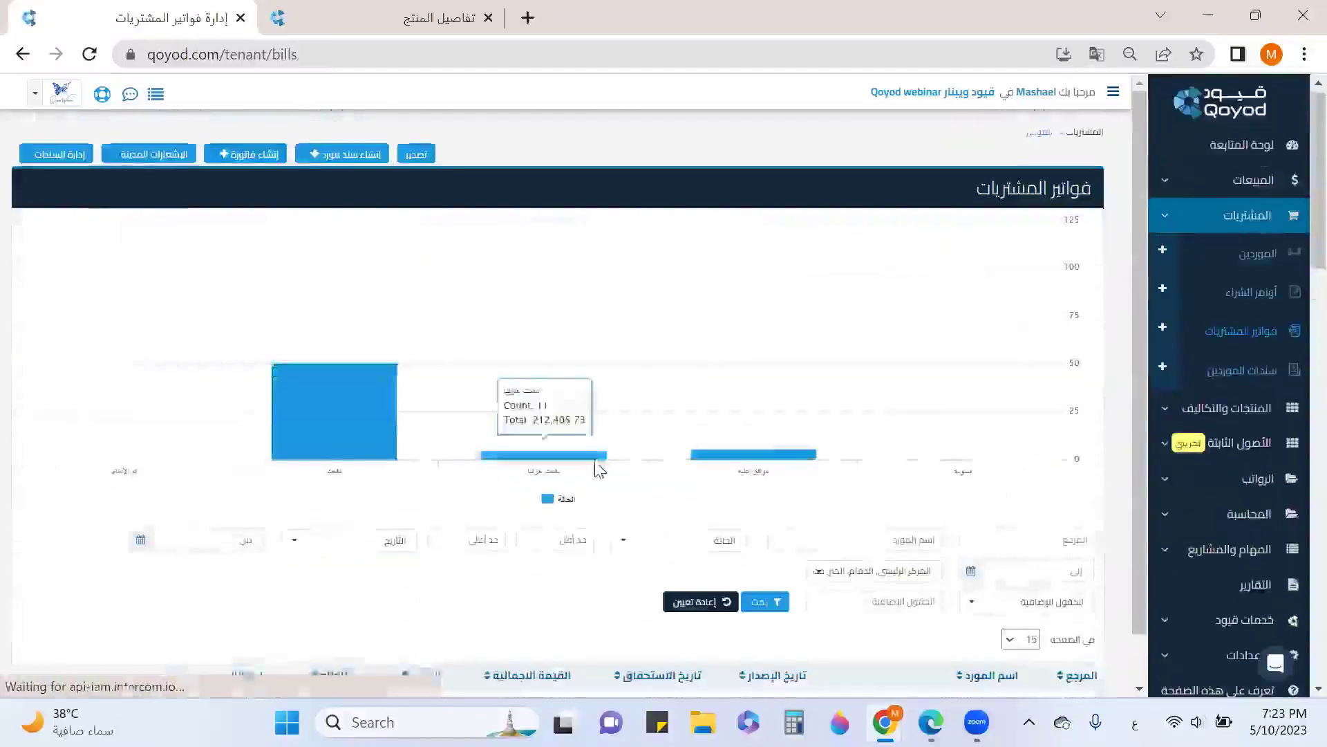
scroll(599, 469, down, 3)
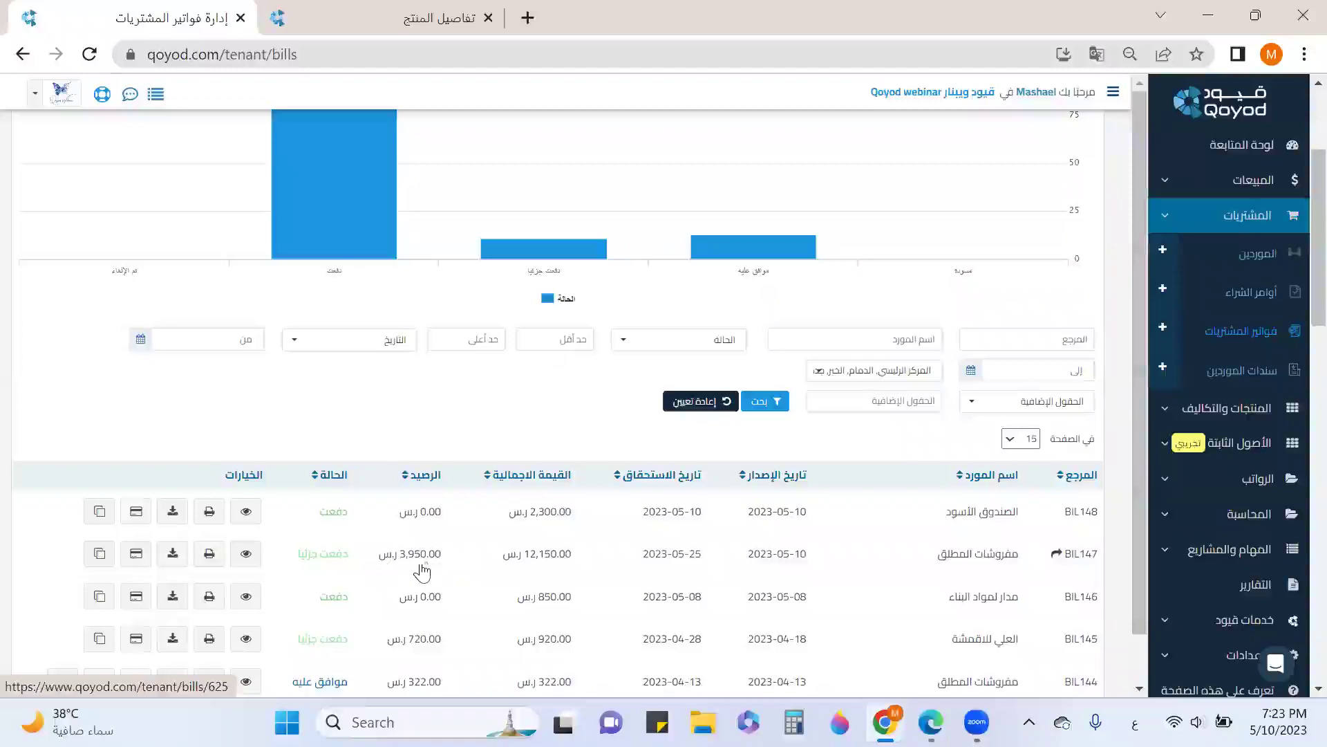
drag(1030, 512, 888, 529)
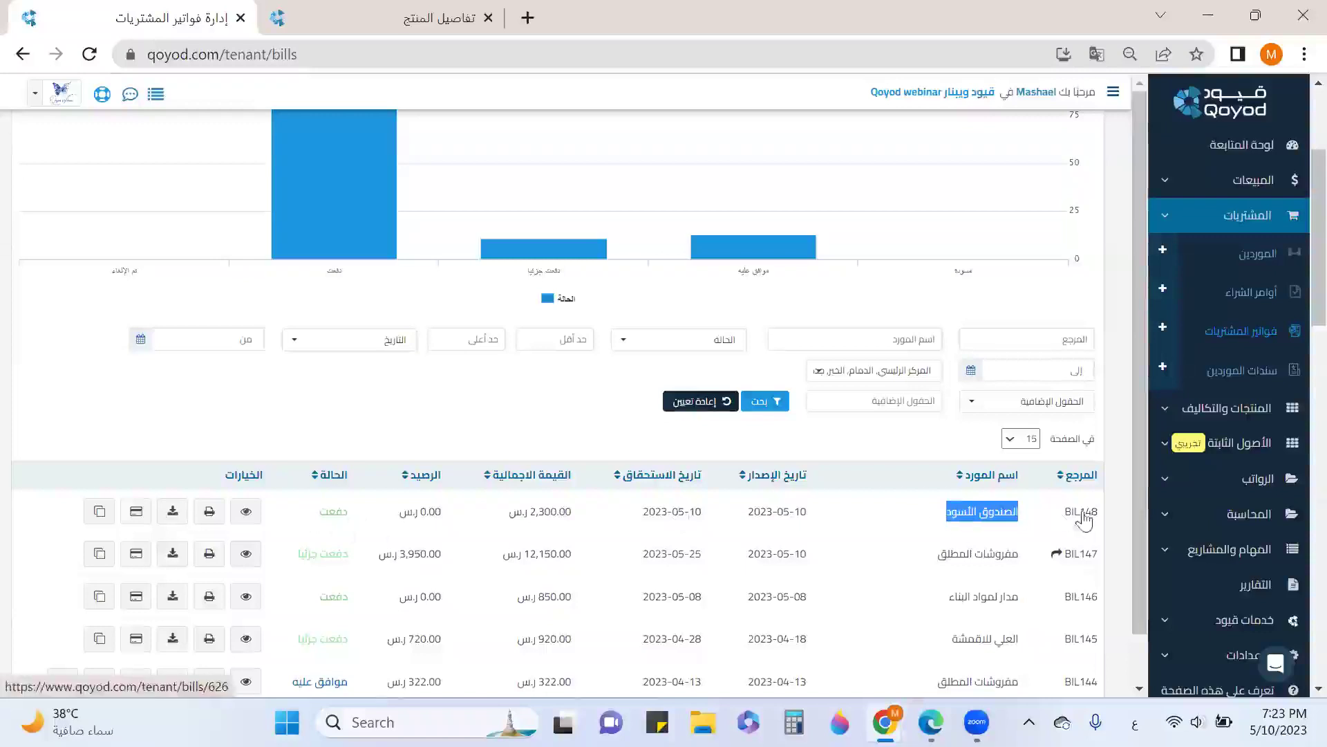
scroll(609, 528, up, 3)
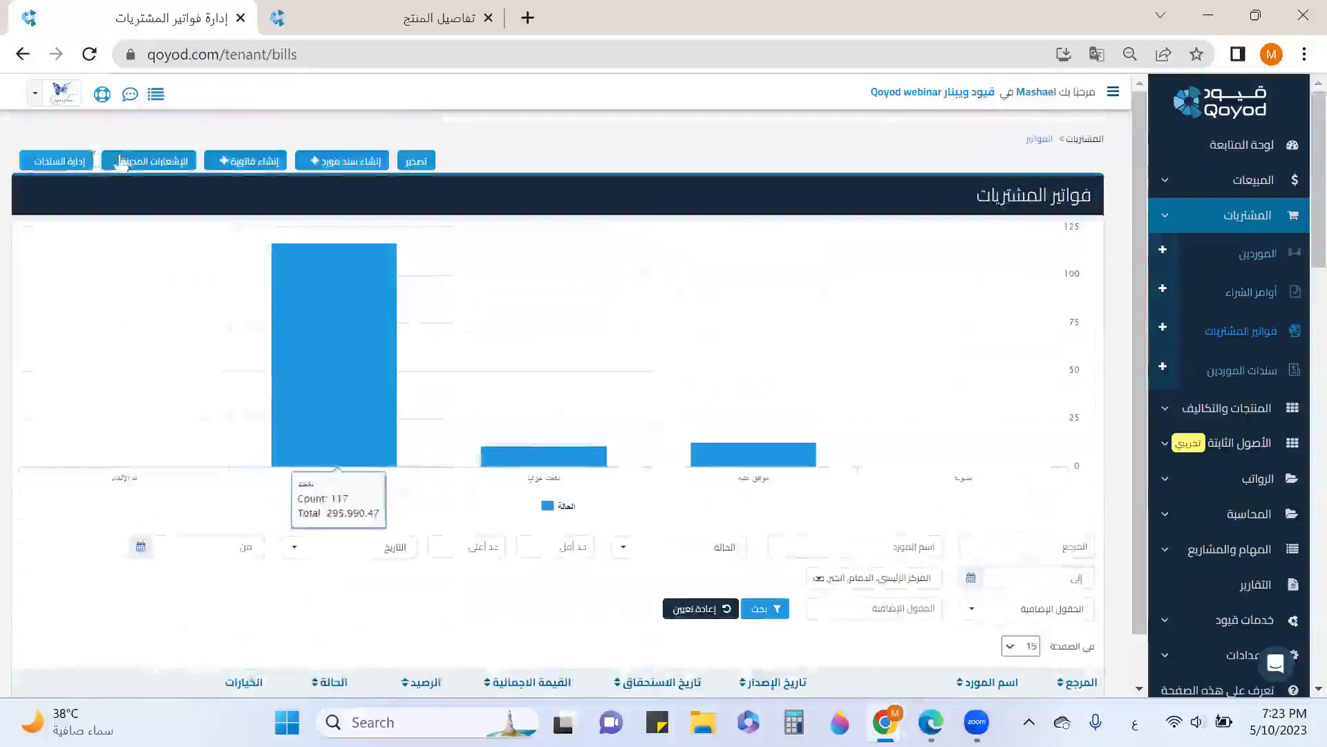
Create a debit note against bill BIL148 for 2,300.00 and save and approve it
click(167, 161)
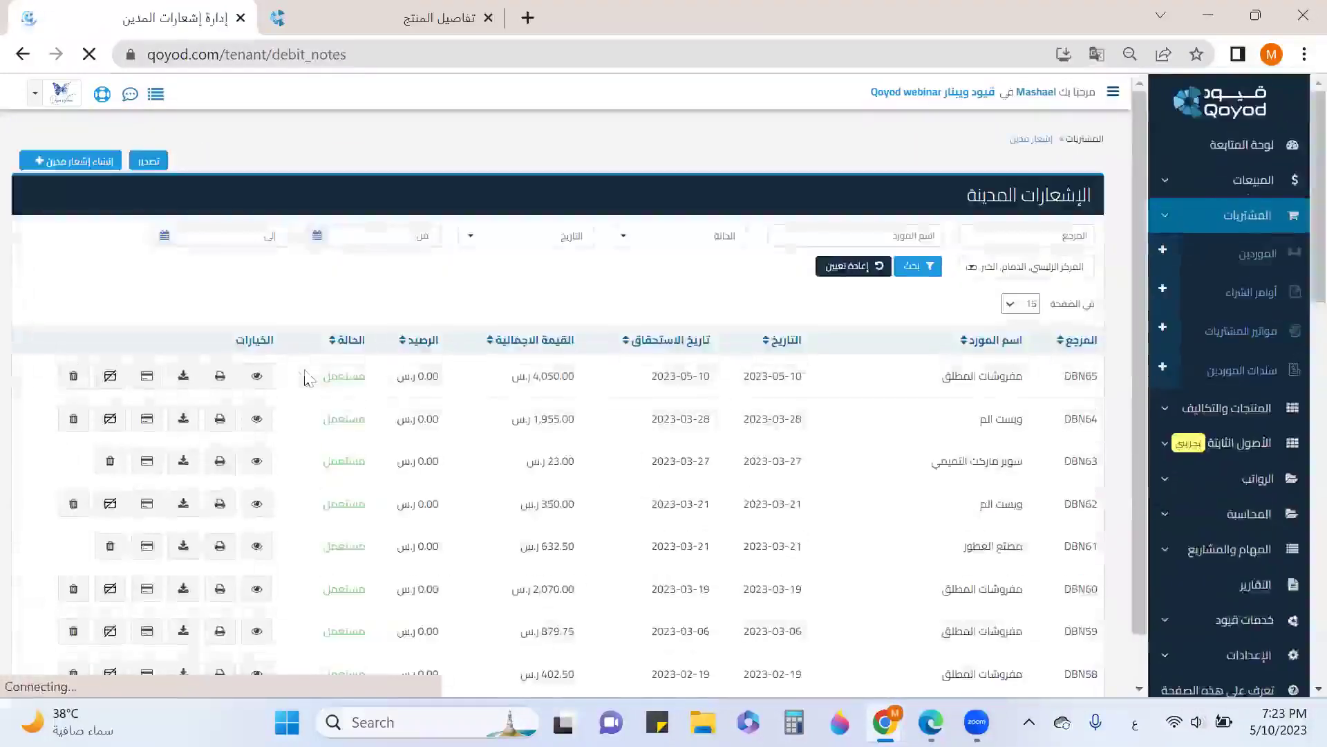
click(103, 163)
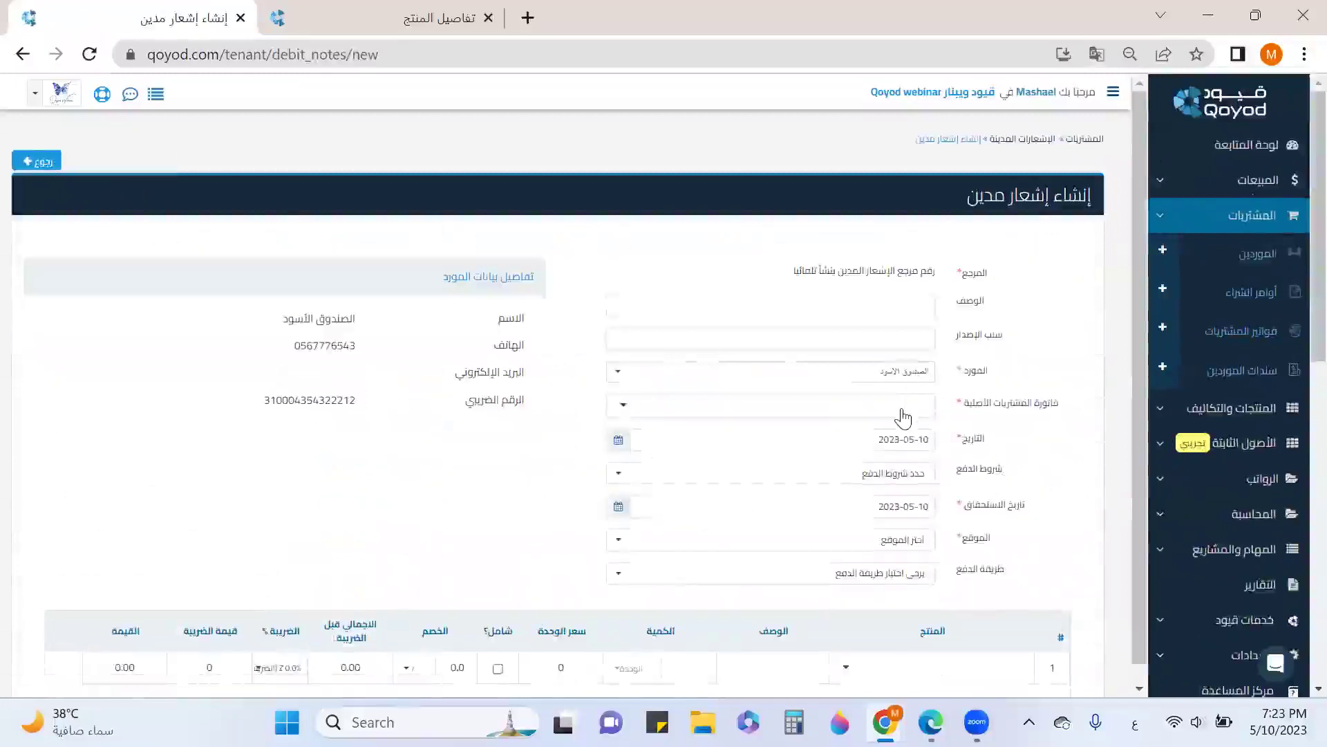
click(901, 408)
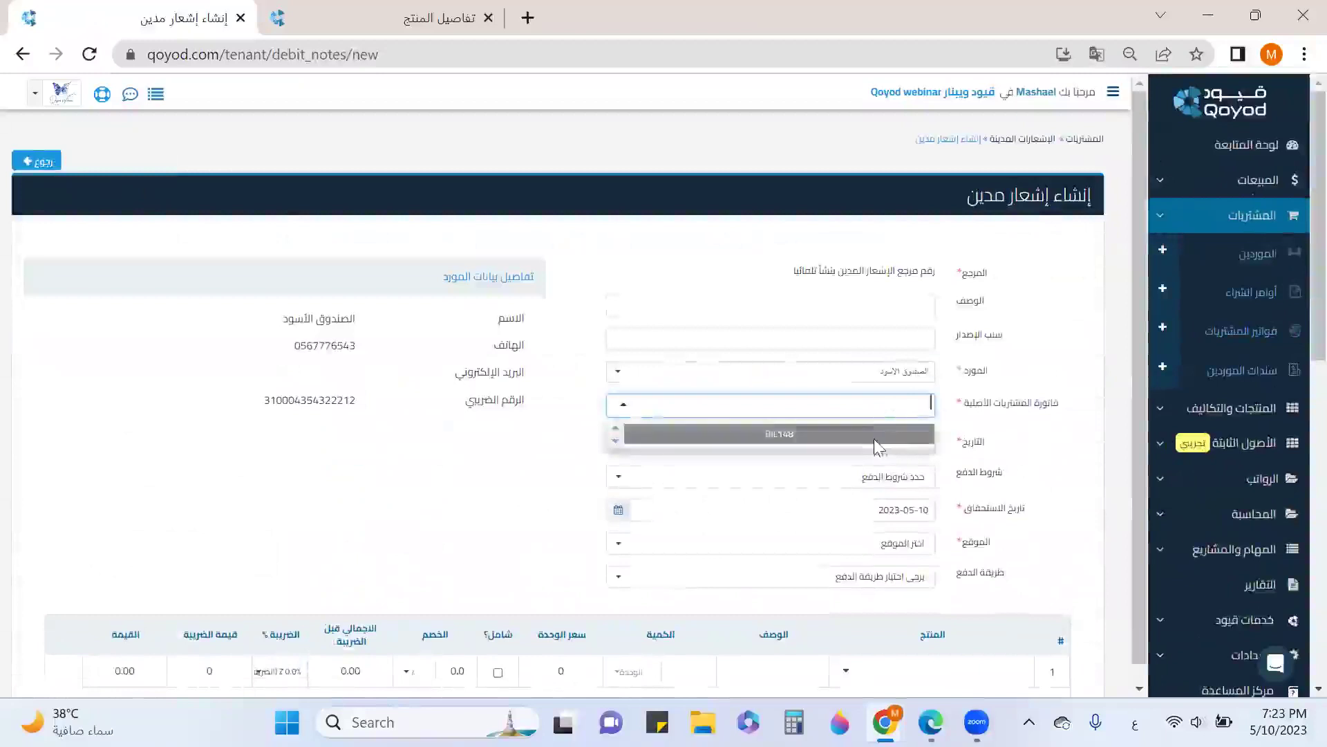
click(891, 432)
scroll(898, 414, down, 3)
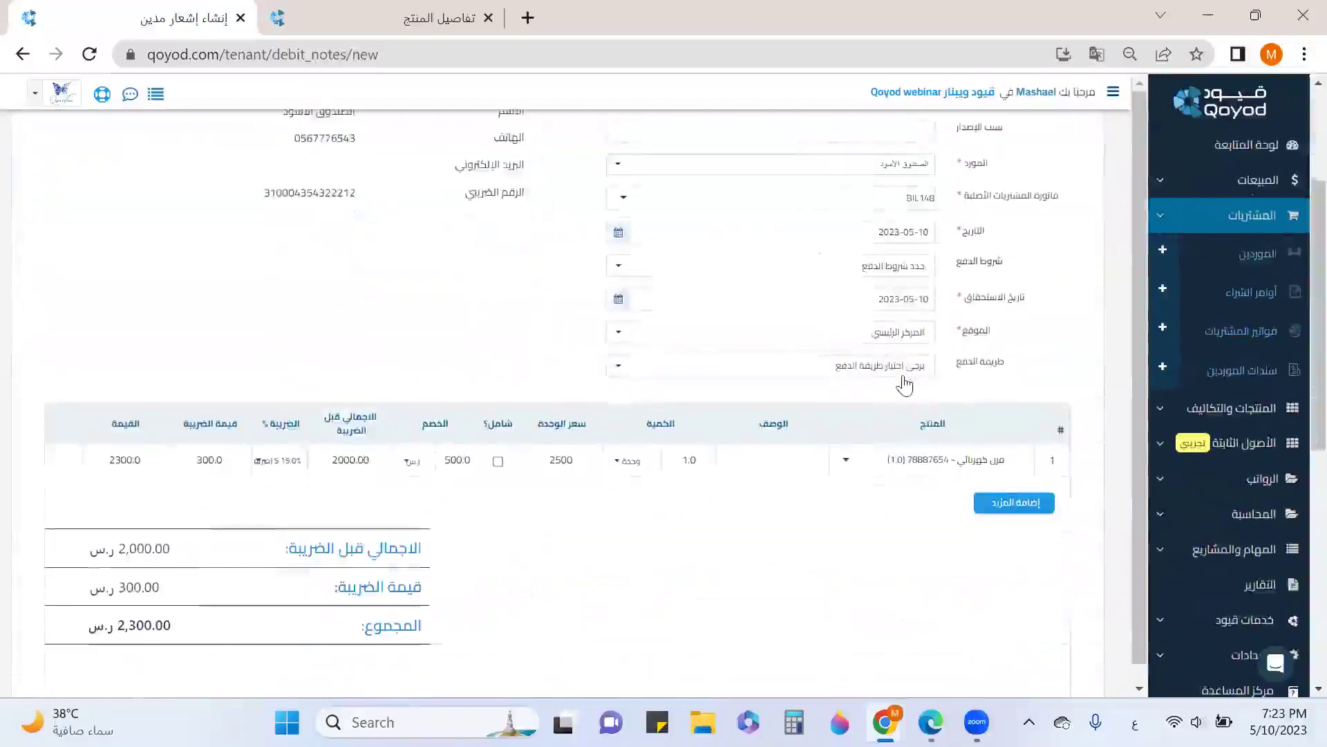
scroll(904, 385, down, 3)
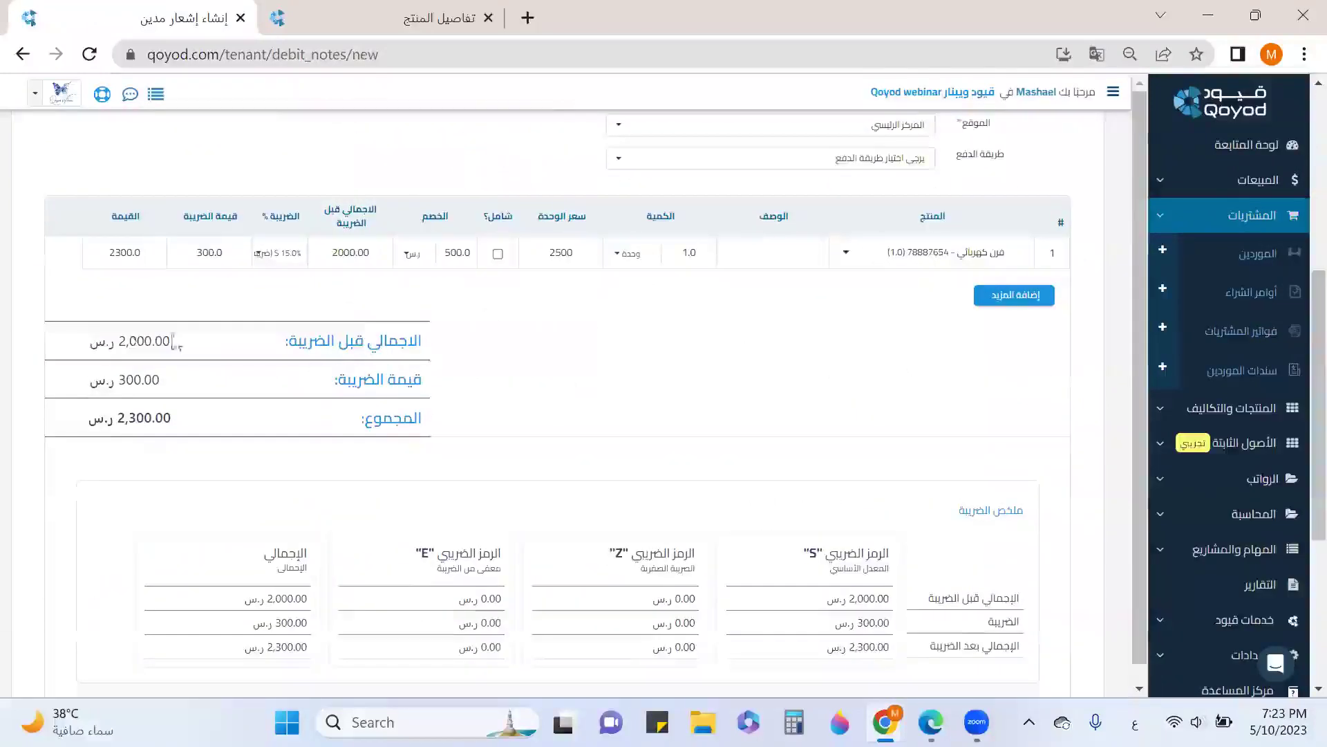
scroll(864, 311, down, 5)
click(942, 543)
scroll(925, 453, down, 4)
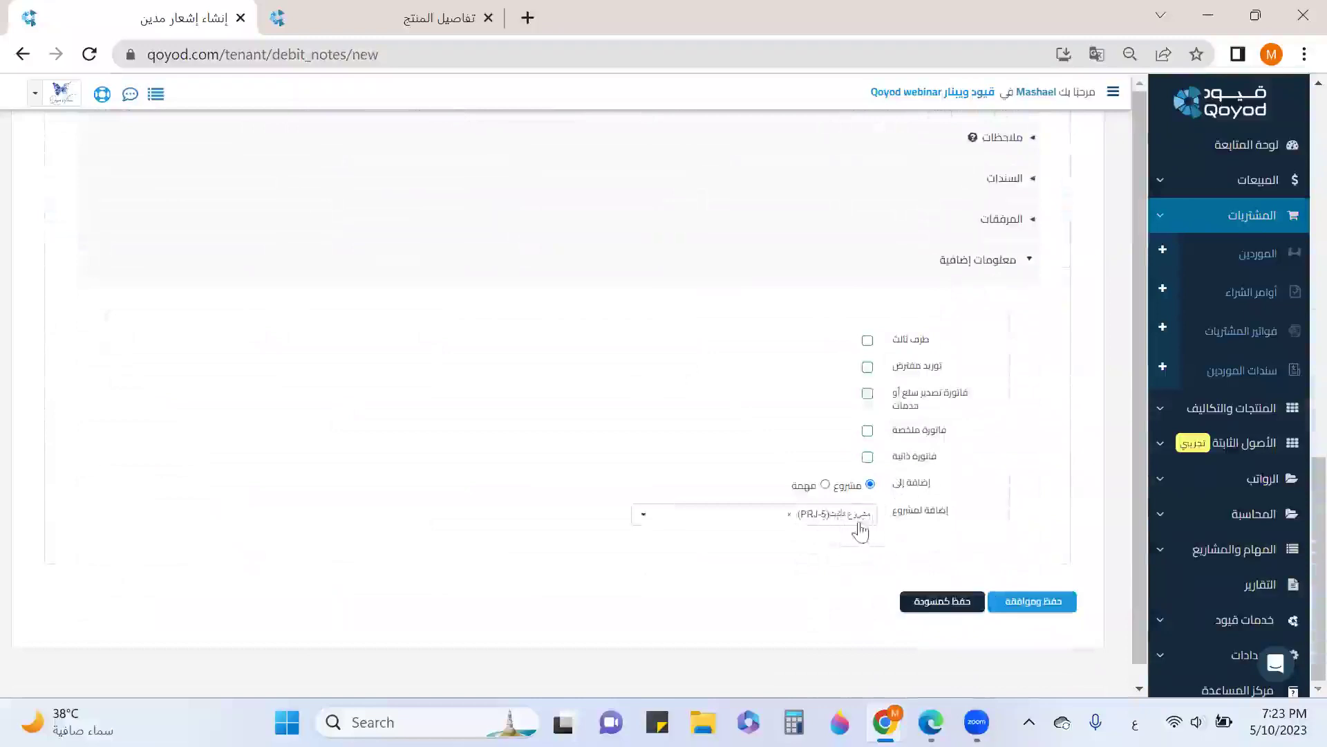
click(1003, 265)
click(1039, 604)
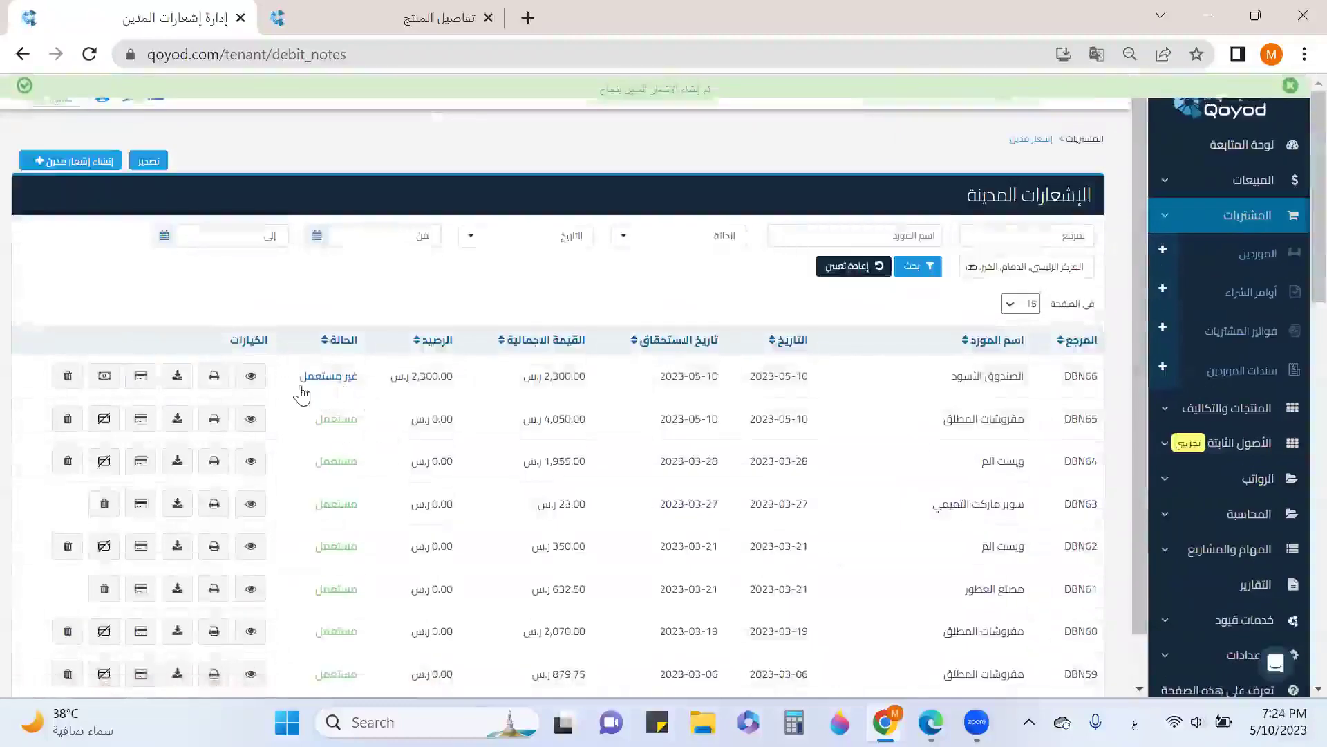
click(137, 386)
click(806, 201)
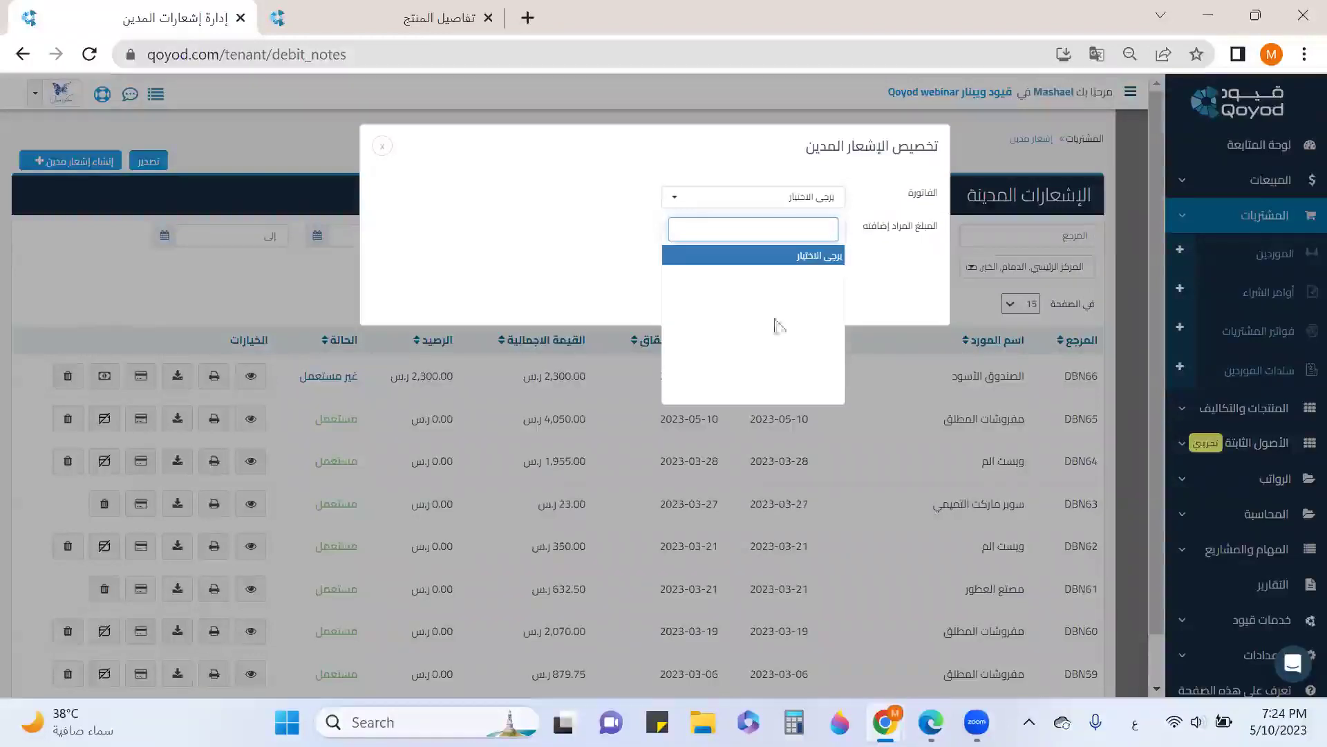
click(377, 147)
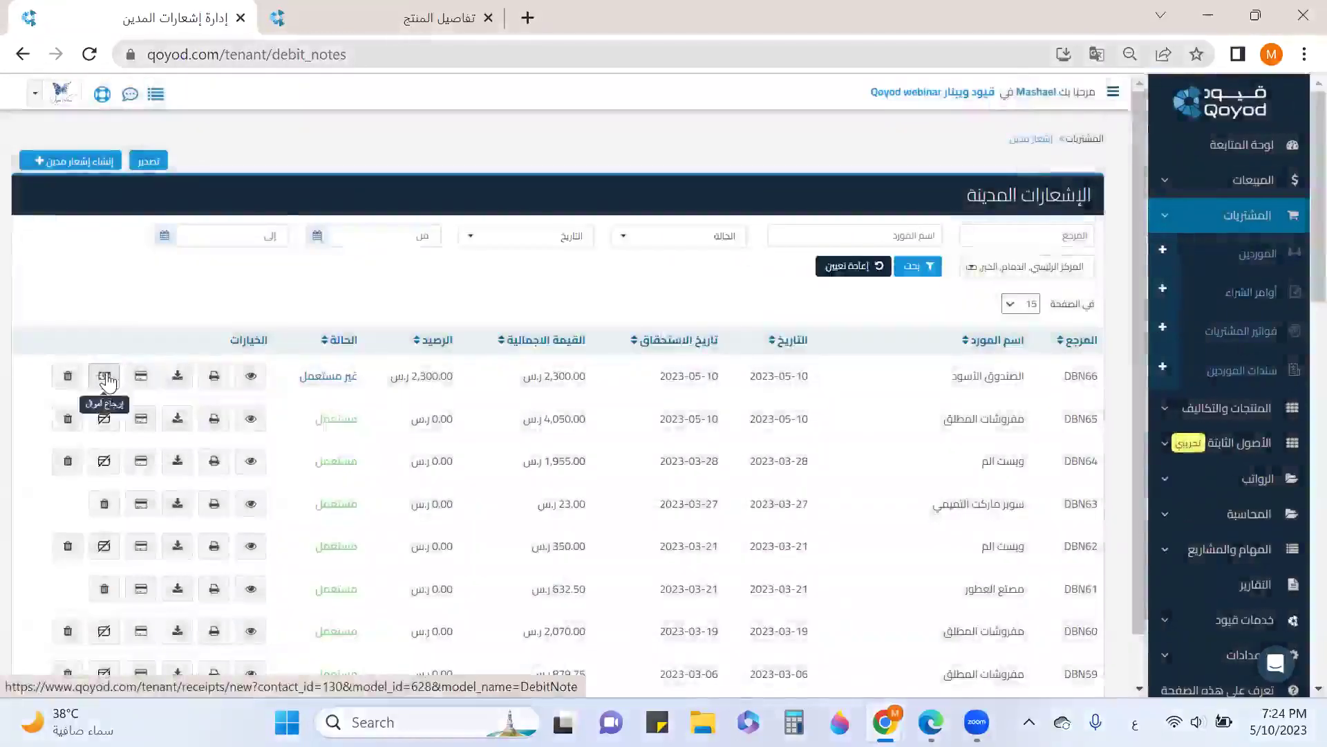
Refund DBN66's 2,300.00 in full to account 110201 بنك البلاد, dated 2023-05-10
click(106, 378)
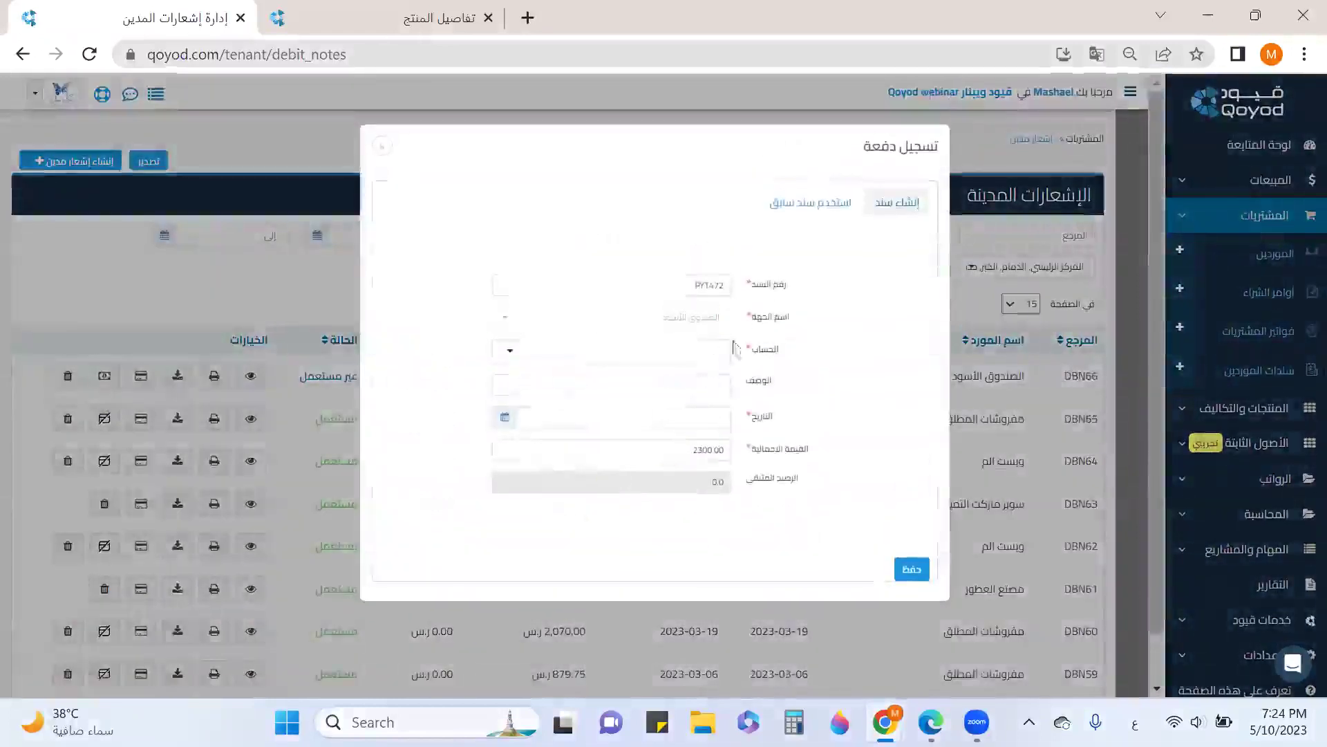
click(687, 350)
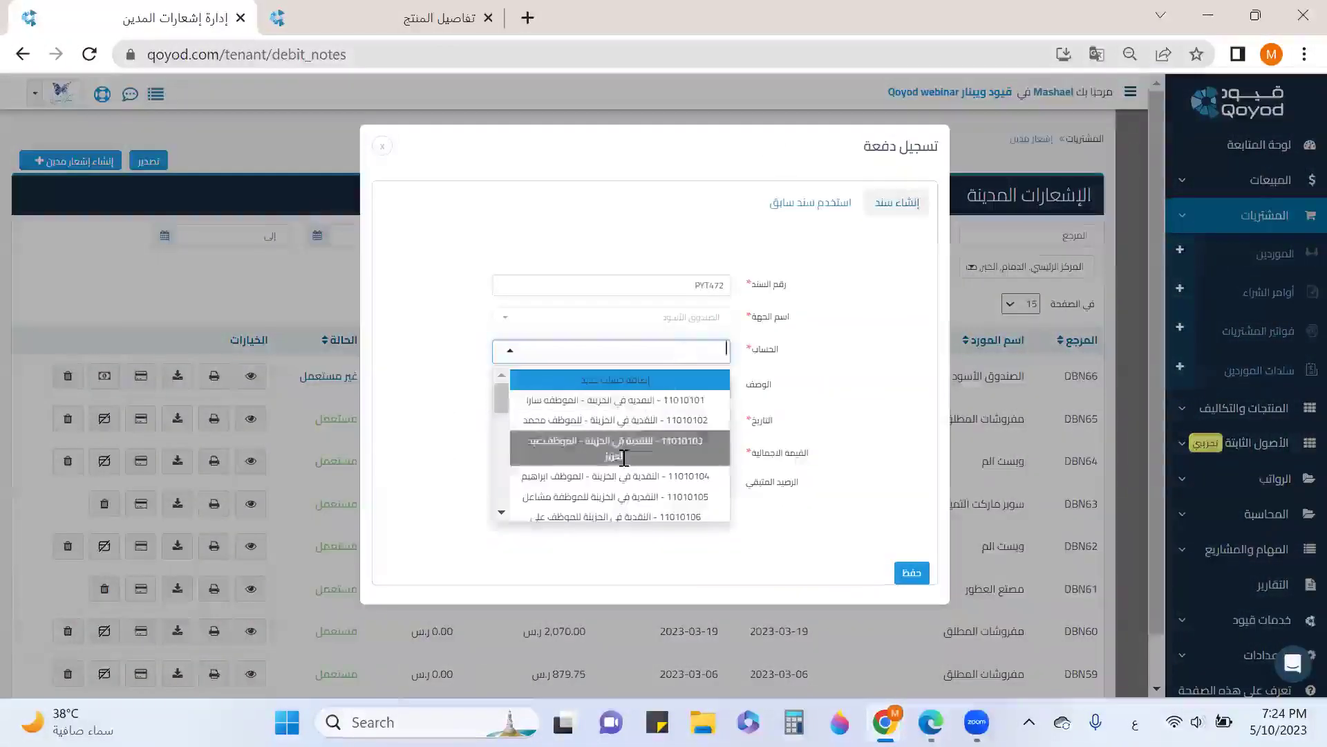
scroll(625, 458, down, 5)
scroll(625, 459, down, 5)
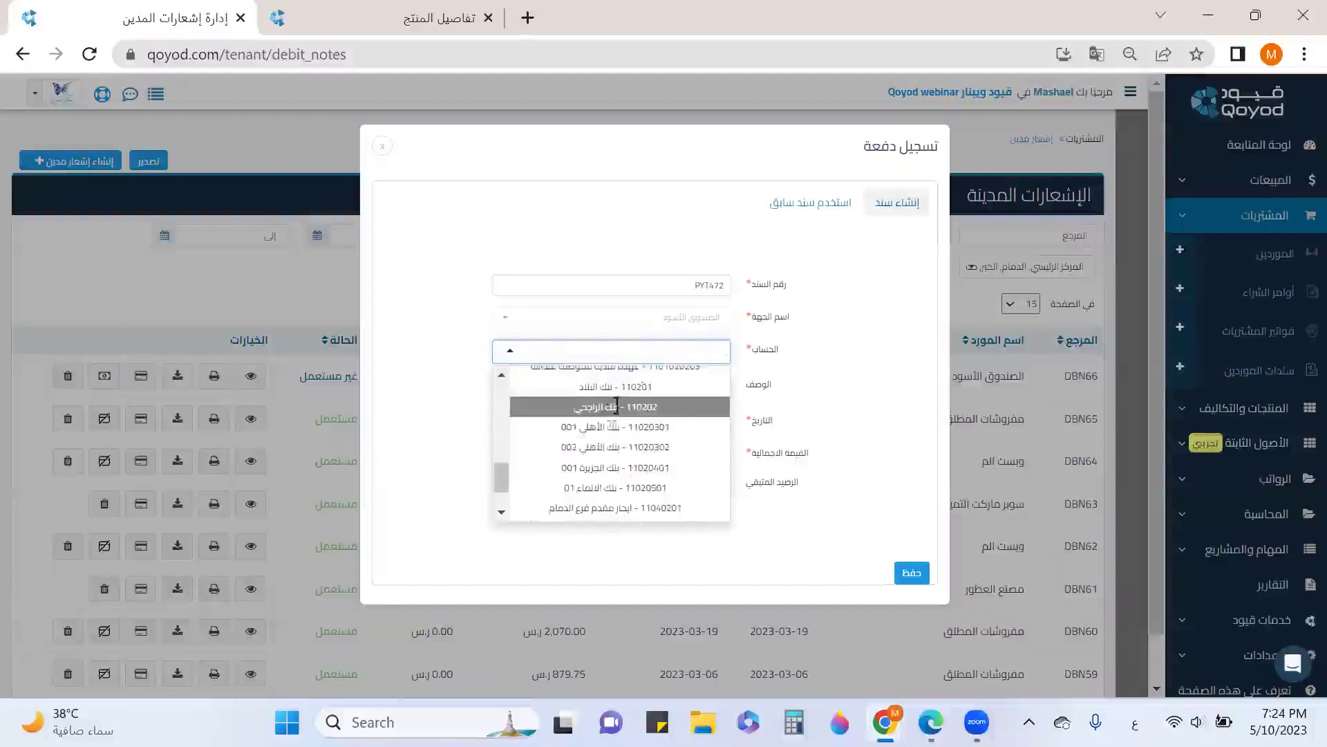
click(616, 388)
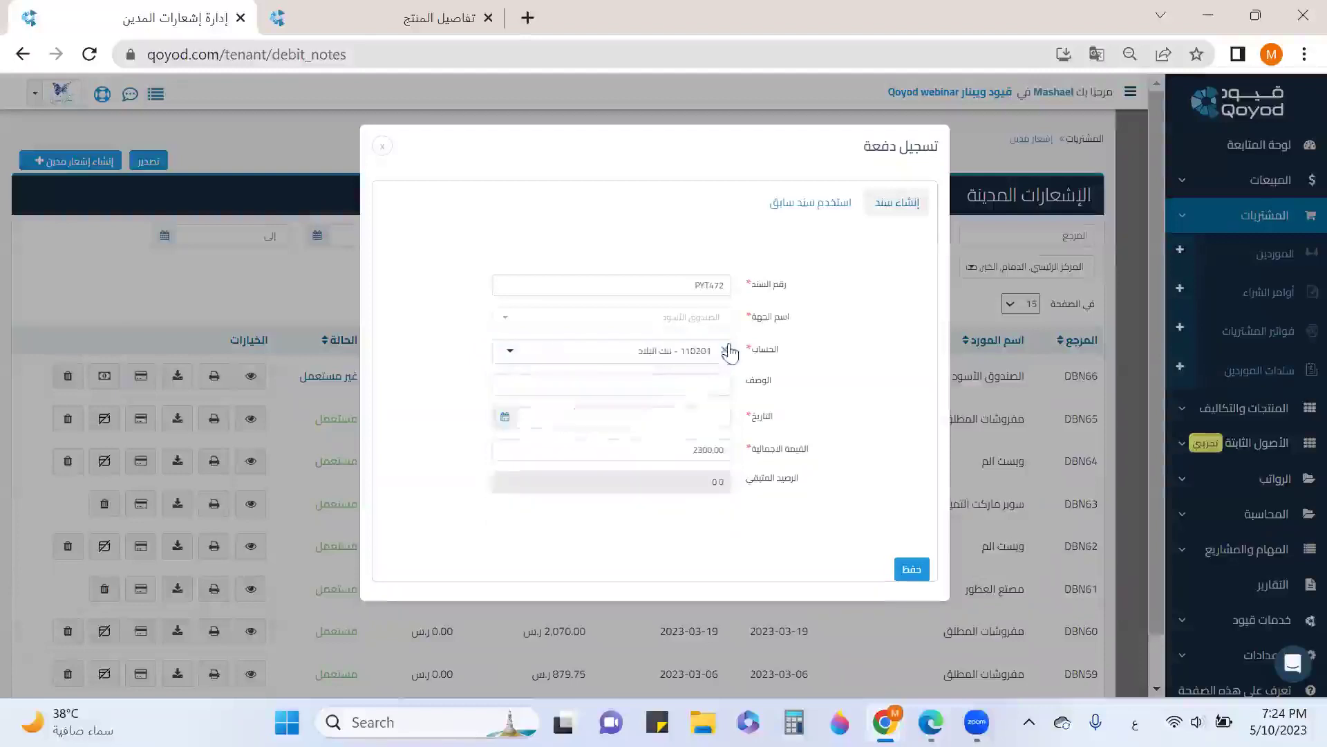
click(505, 420)
click(542, 270)
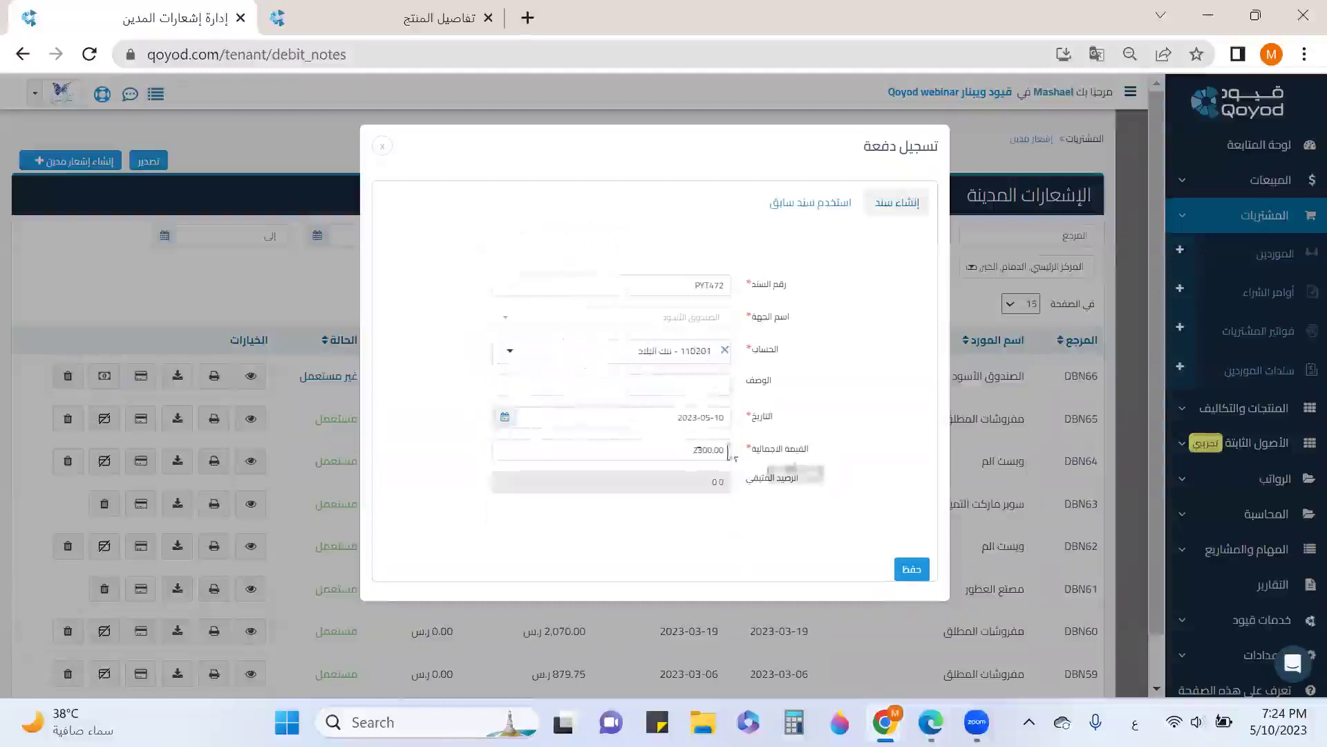
click(919, 572)
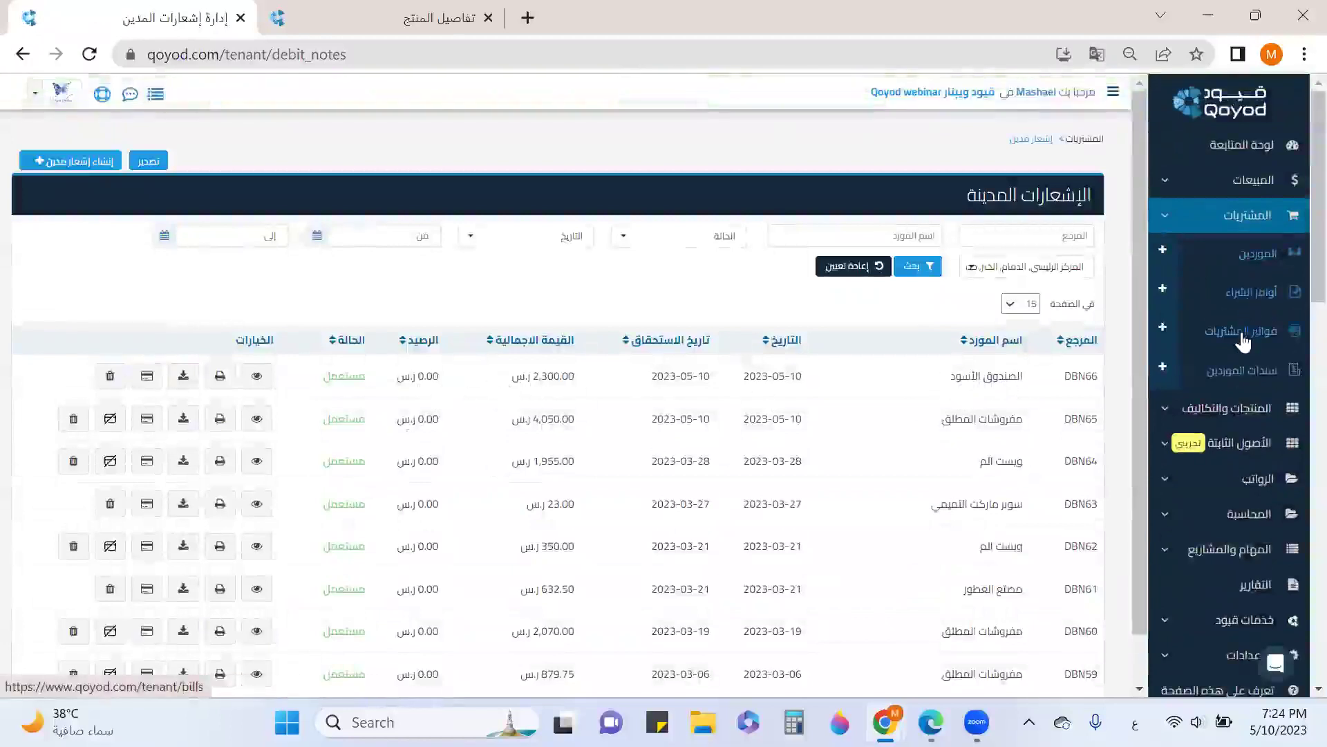
Reload the L-shaped sofa's product page to refresh its stock movements
click(1243, 339)
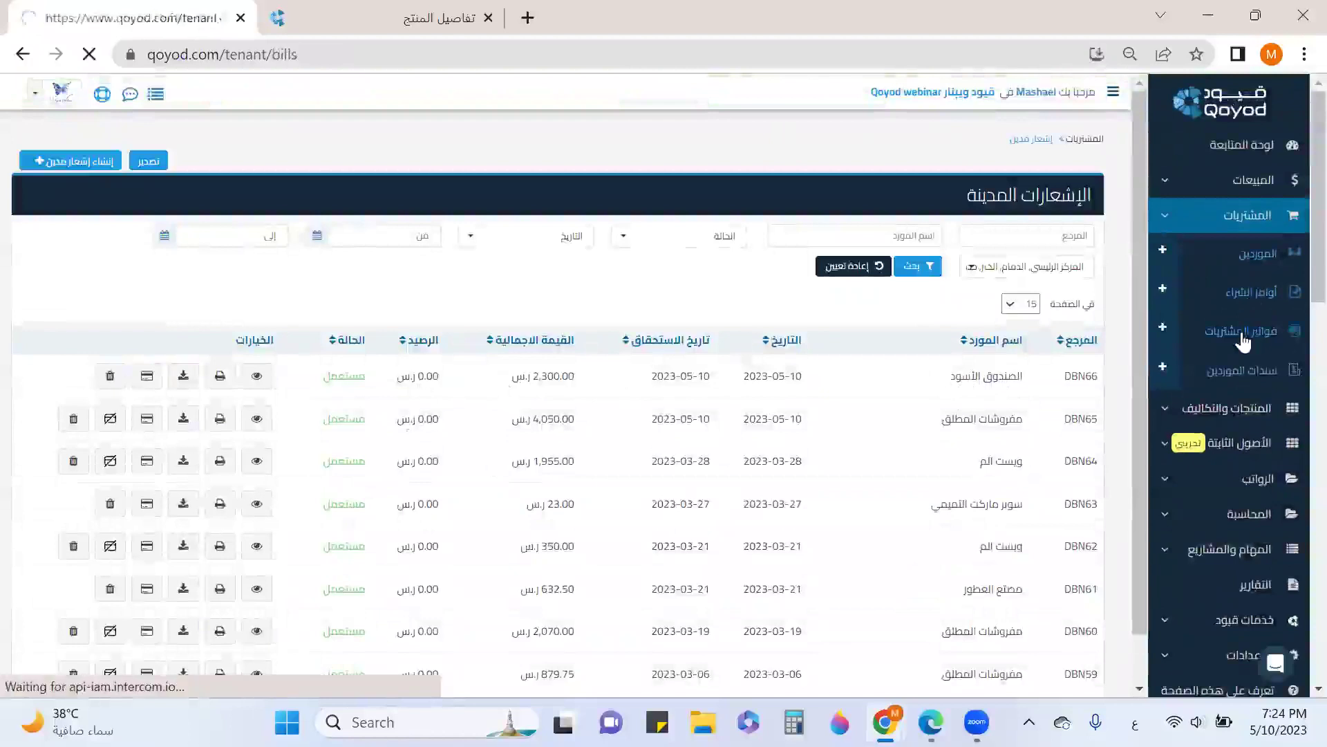
scroll(981, 511, down, 4)
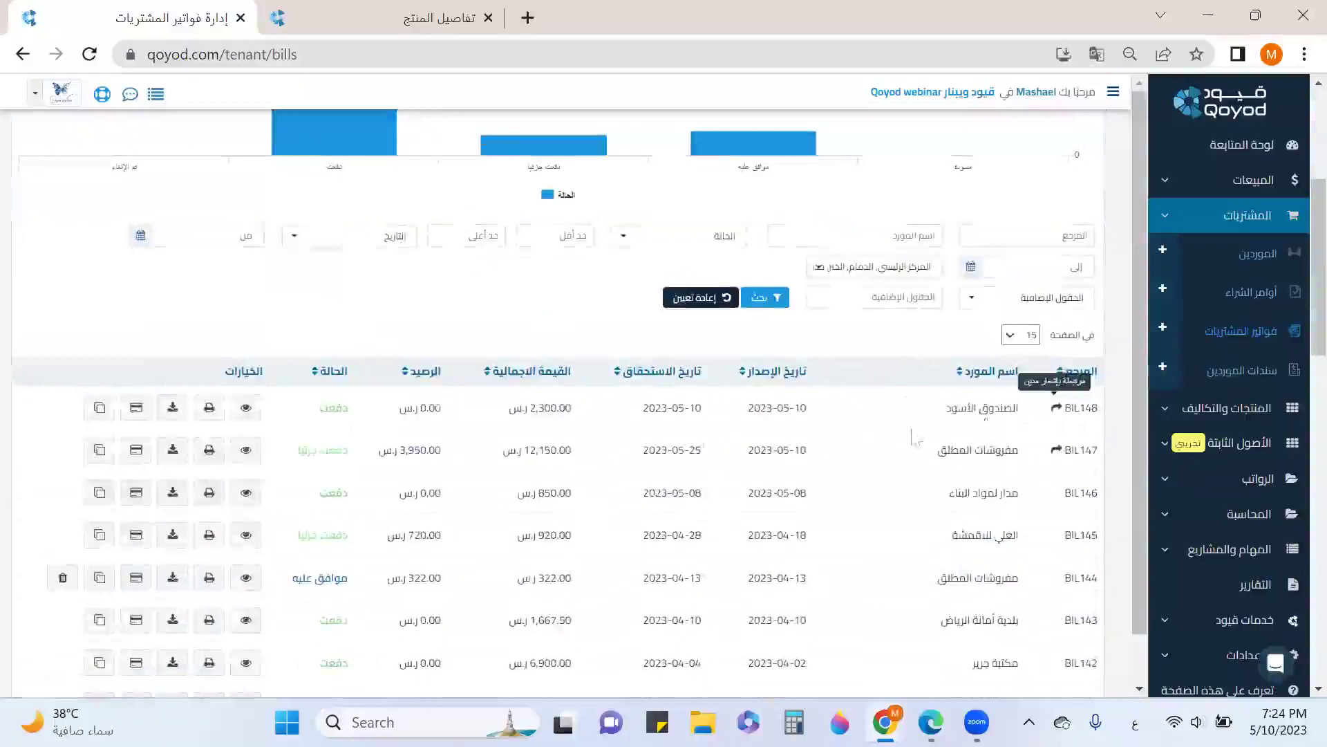
click(424, 18)
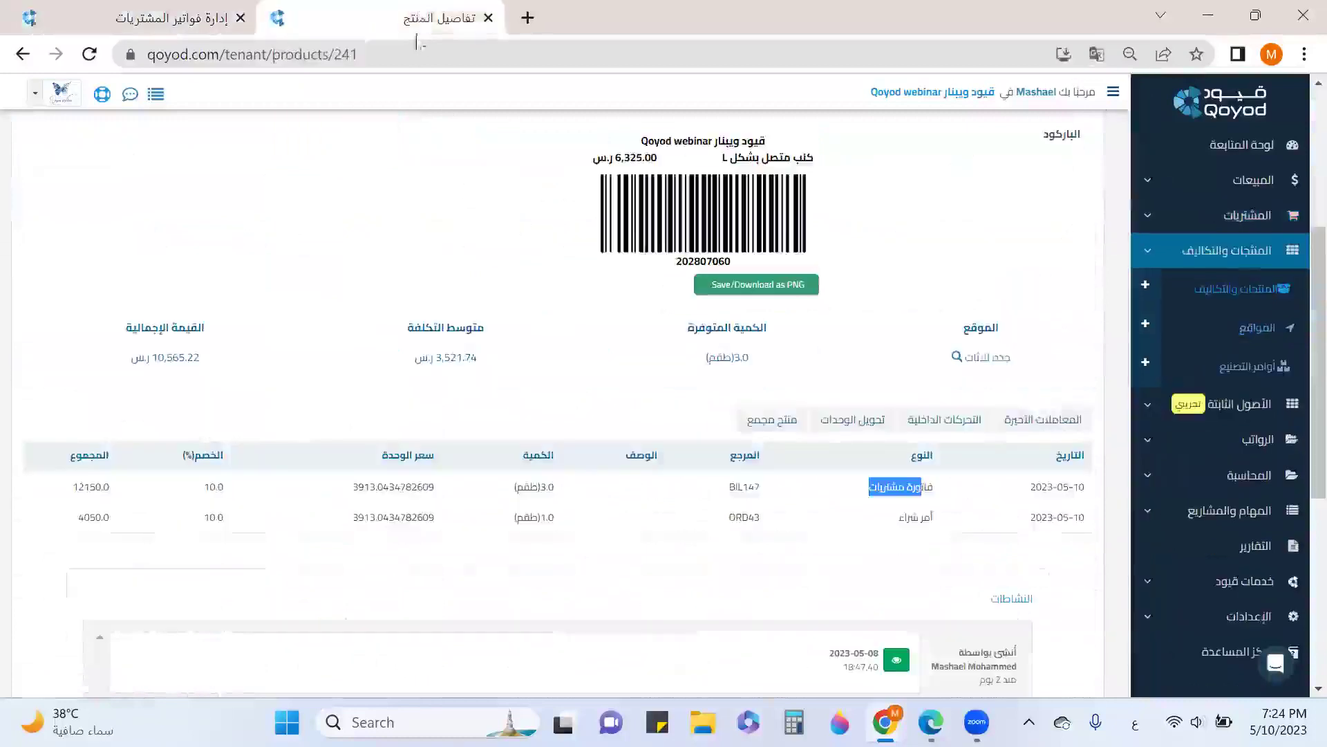
click(89, 54)
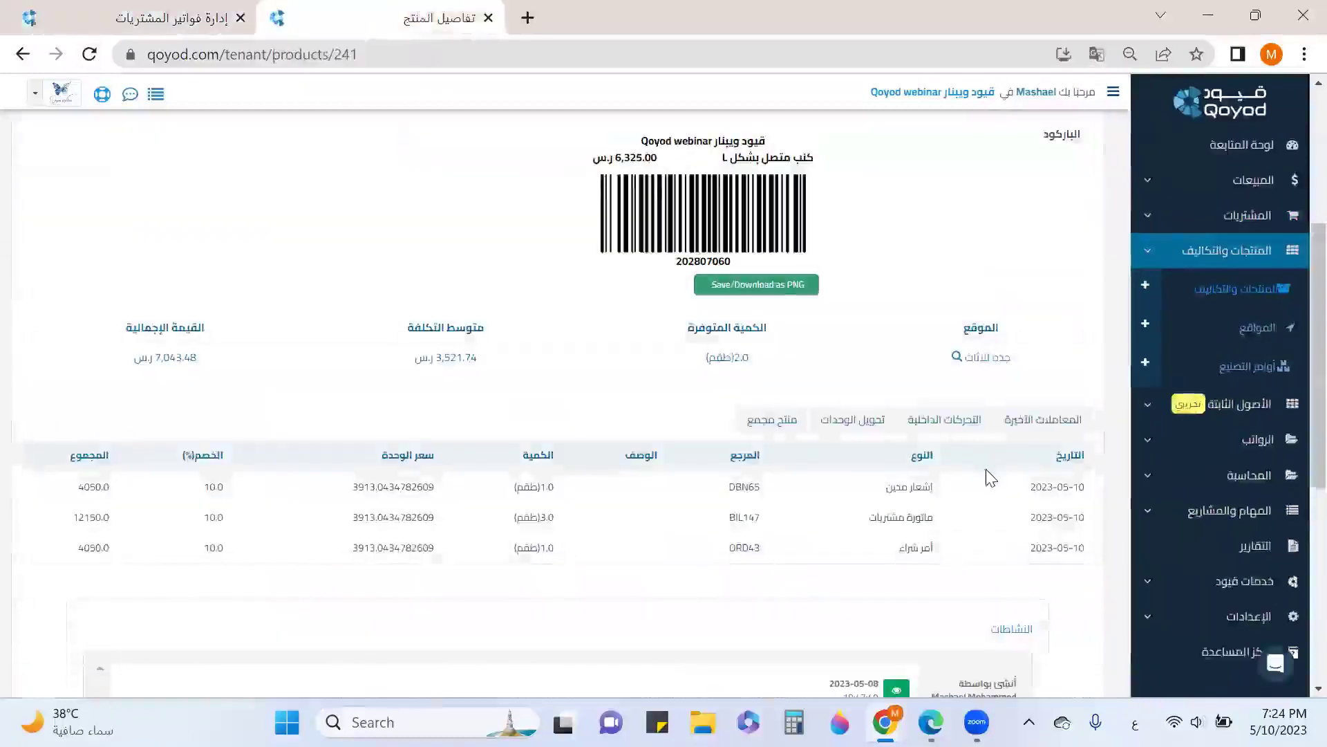
scroll(989, 477, down, 2)
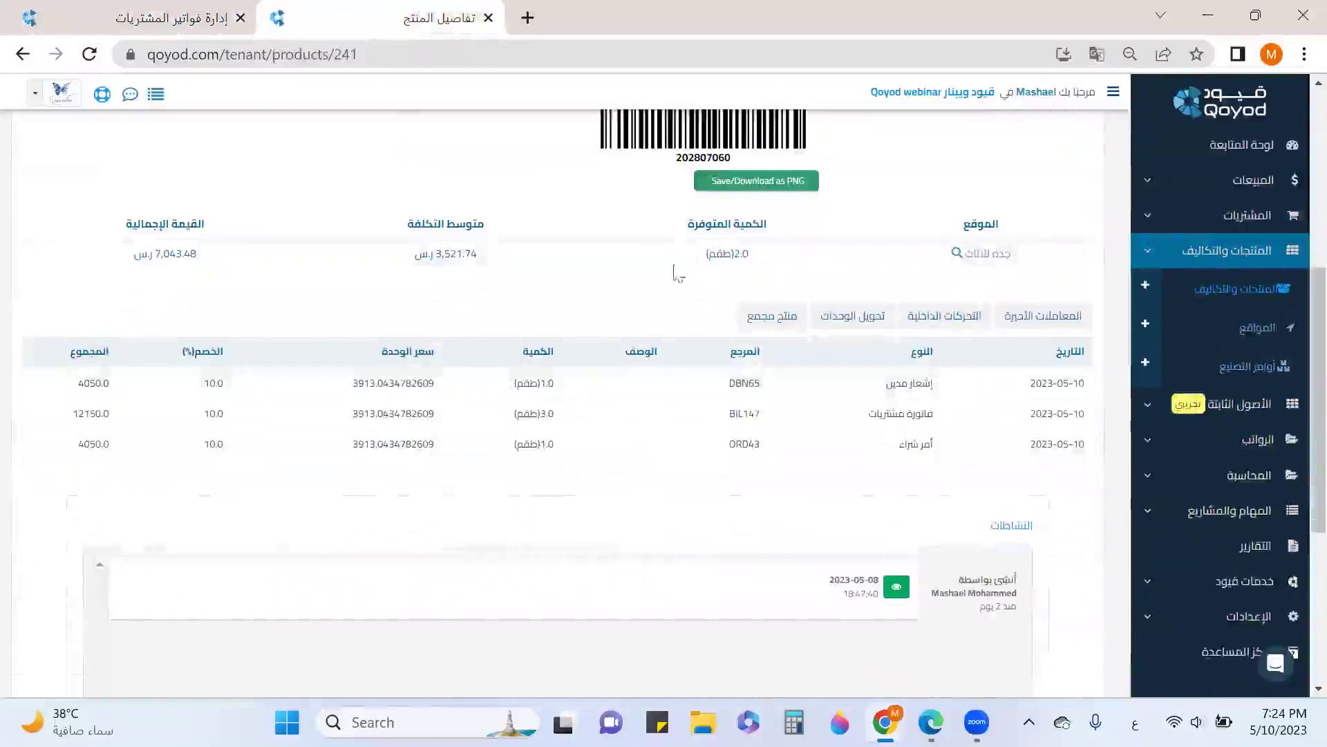
Check the sofa's جده للاثاث stock movements showing 2.0 units after DBN65, then return to the products list
click(987, 253)
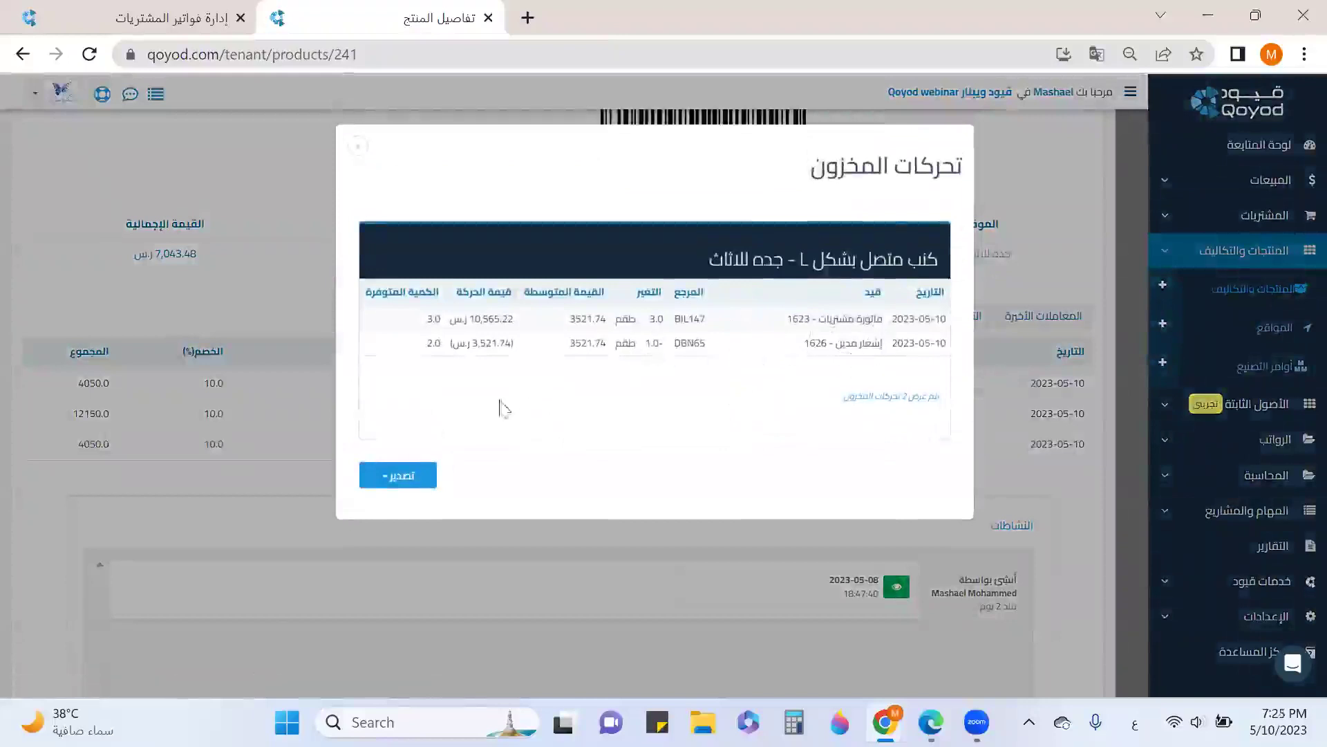
click(358, 147)
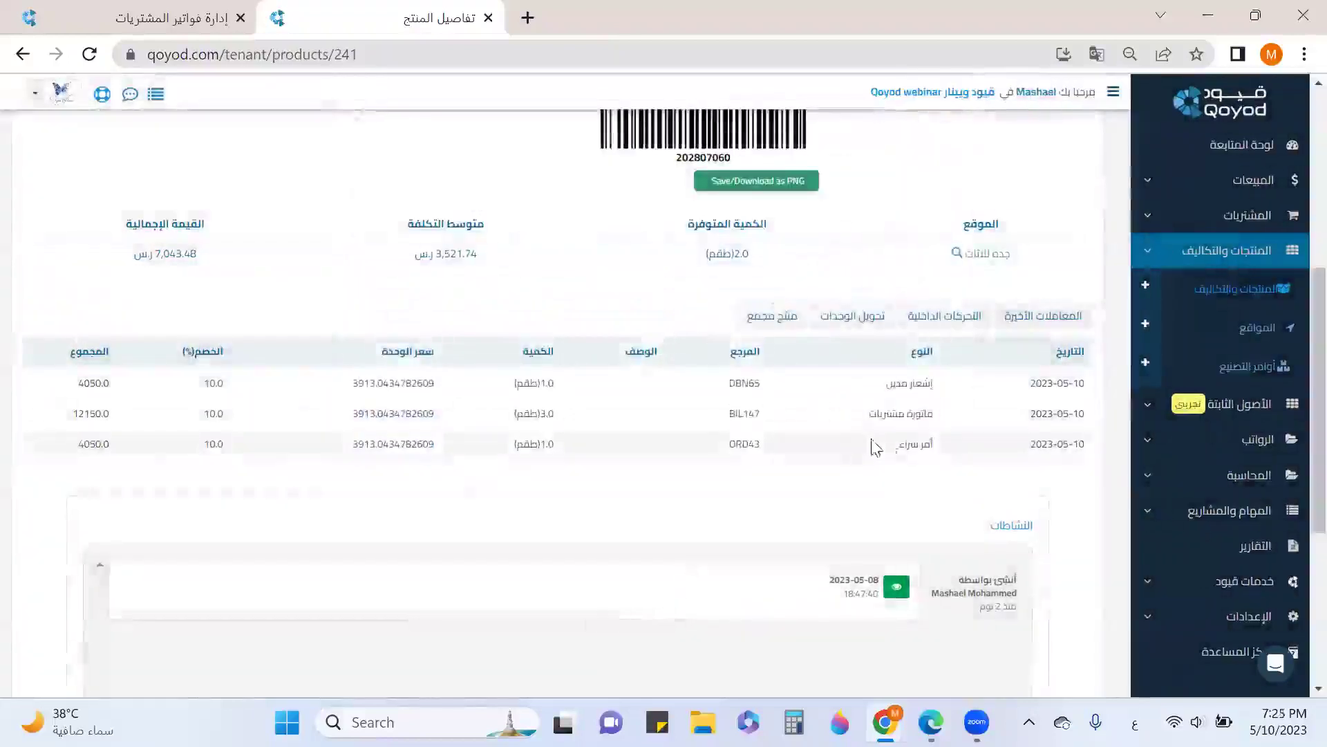
scroll(622, 260, up, 6)
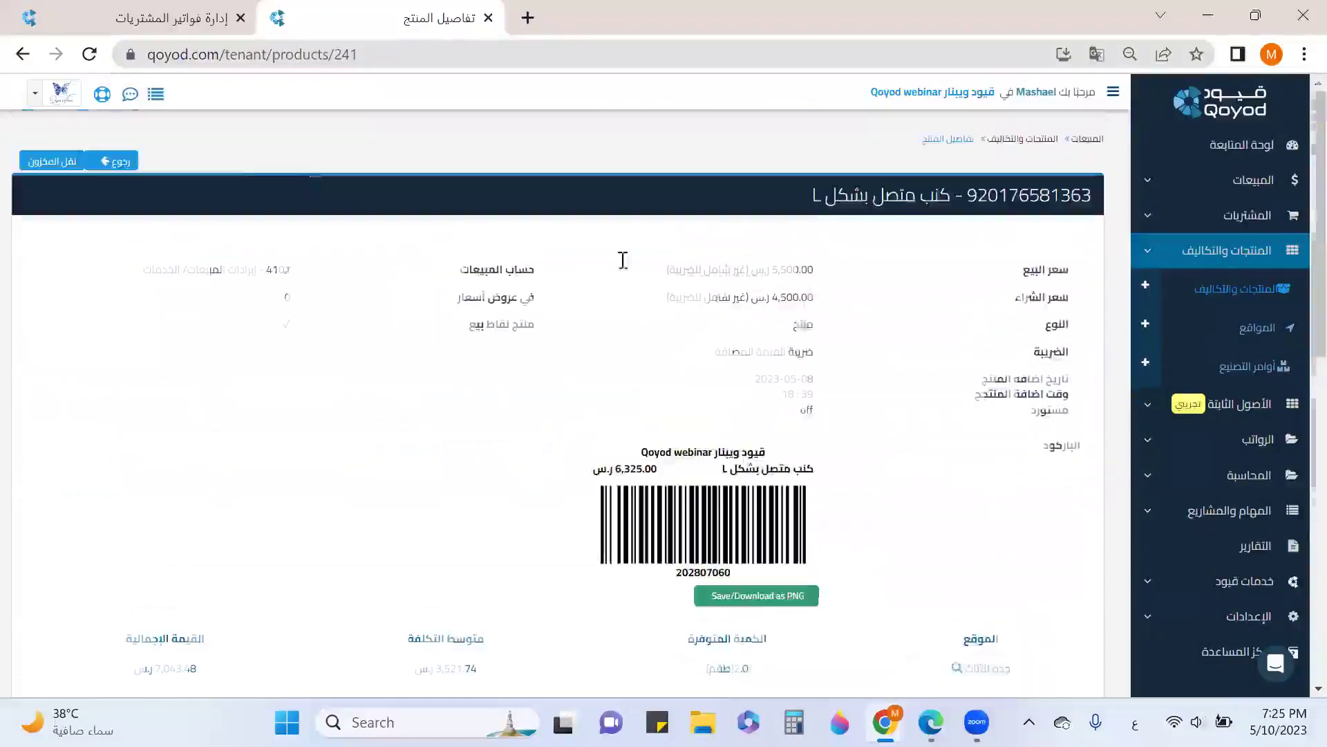
click(1028, 141)
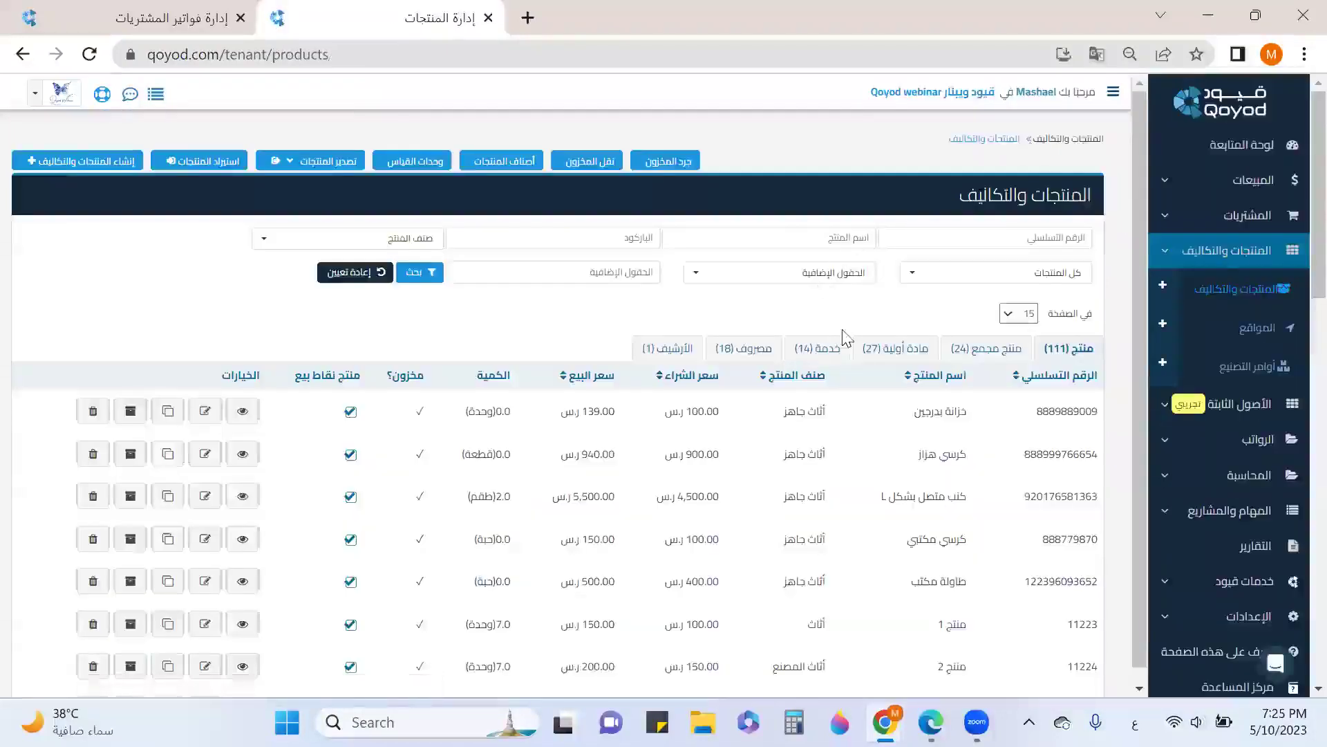
Filter the products list by the name فرن
click(754, 248)
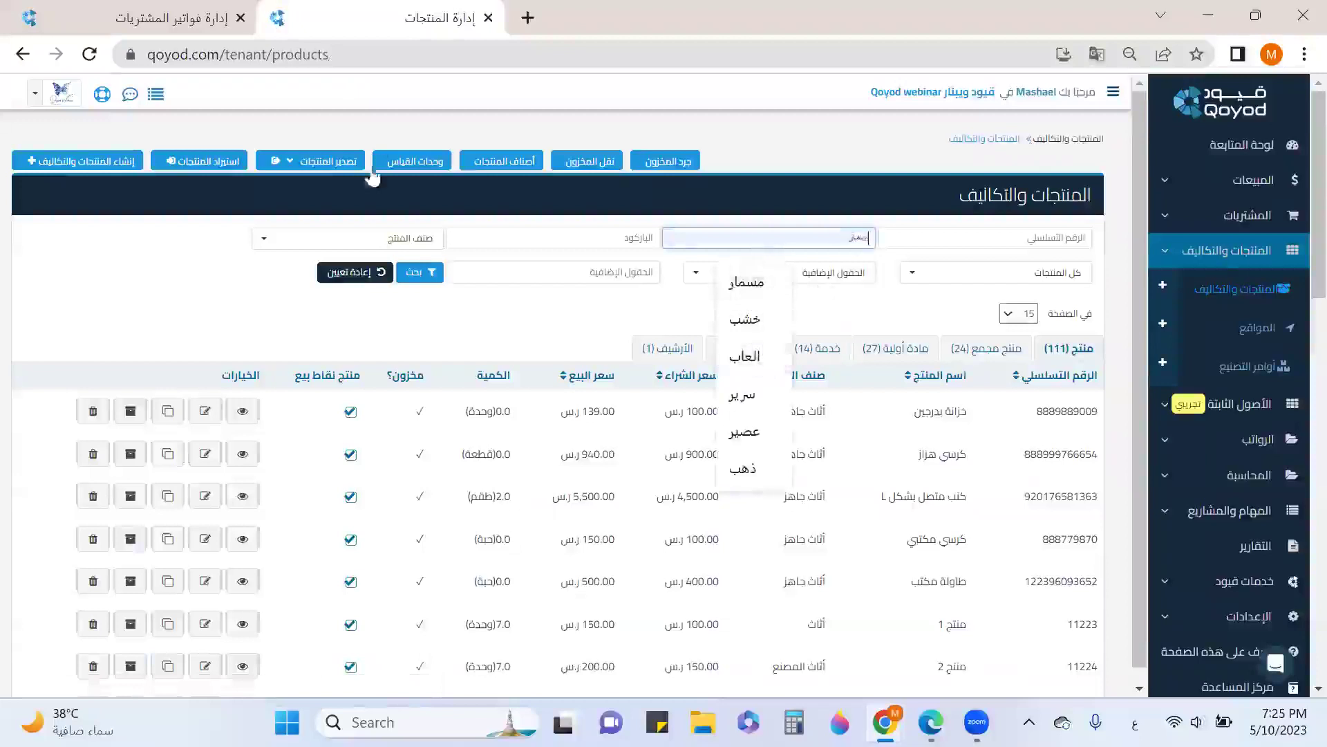
text(فرن كهربائي)
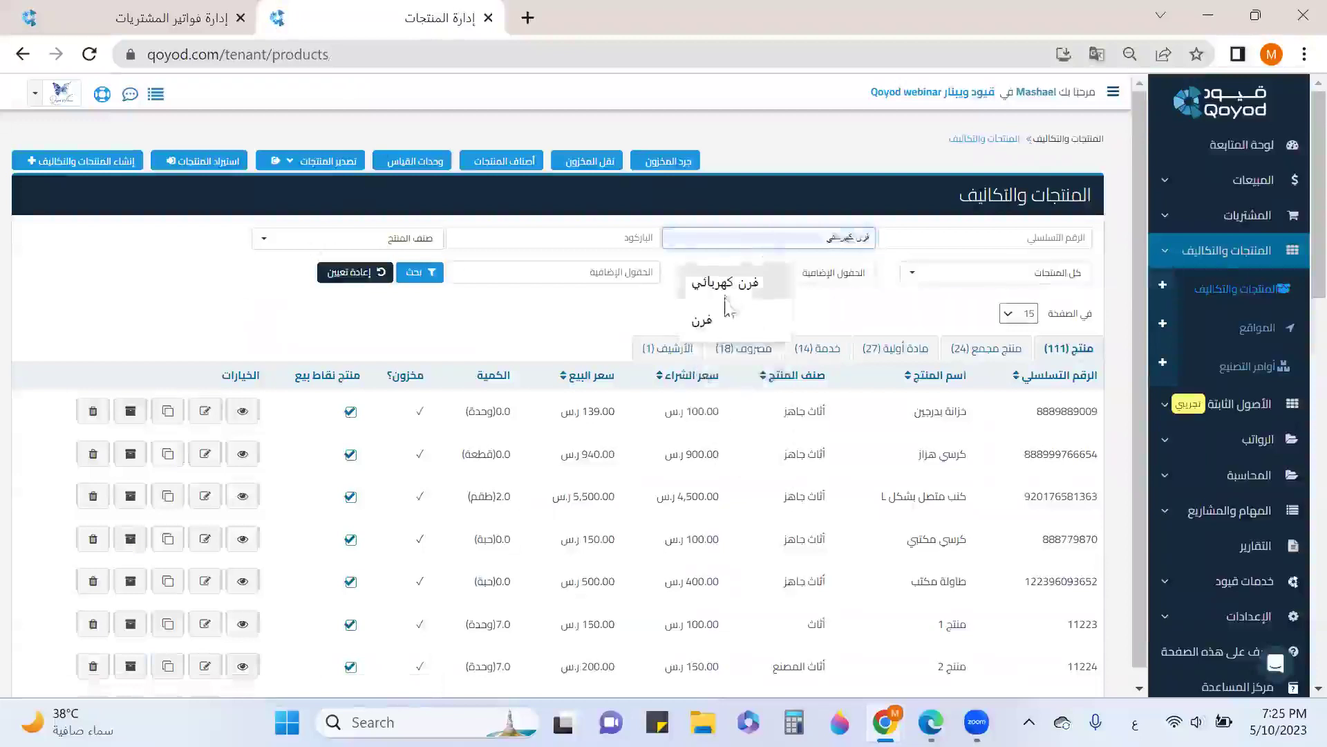
click(712, 320)
click(425, 273)
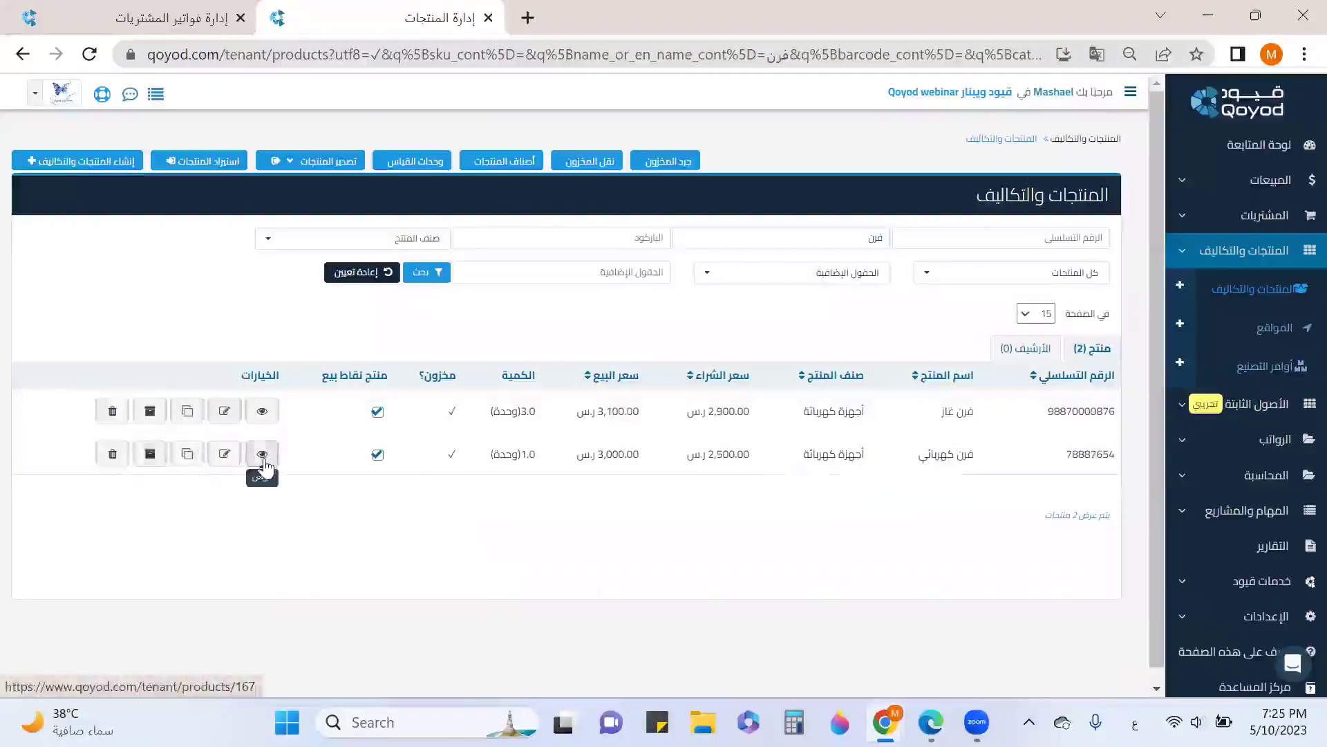
Review electric oven 78887654's details, confirming DBN66 left 0.0 units at المركز الرئيسي
click(264, 461)
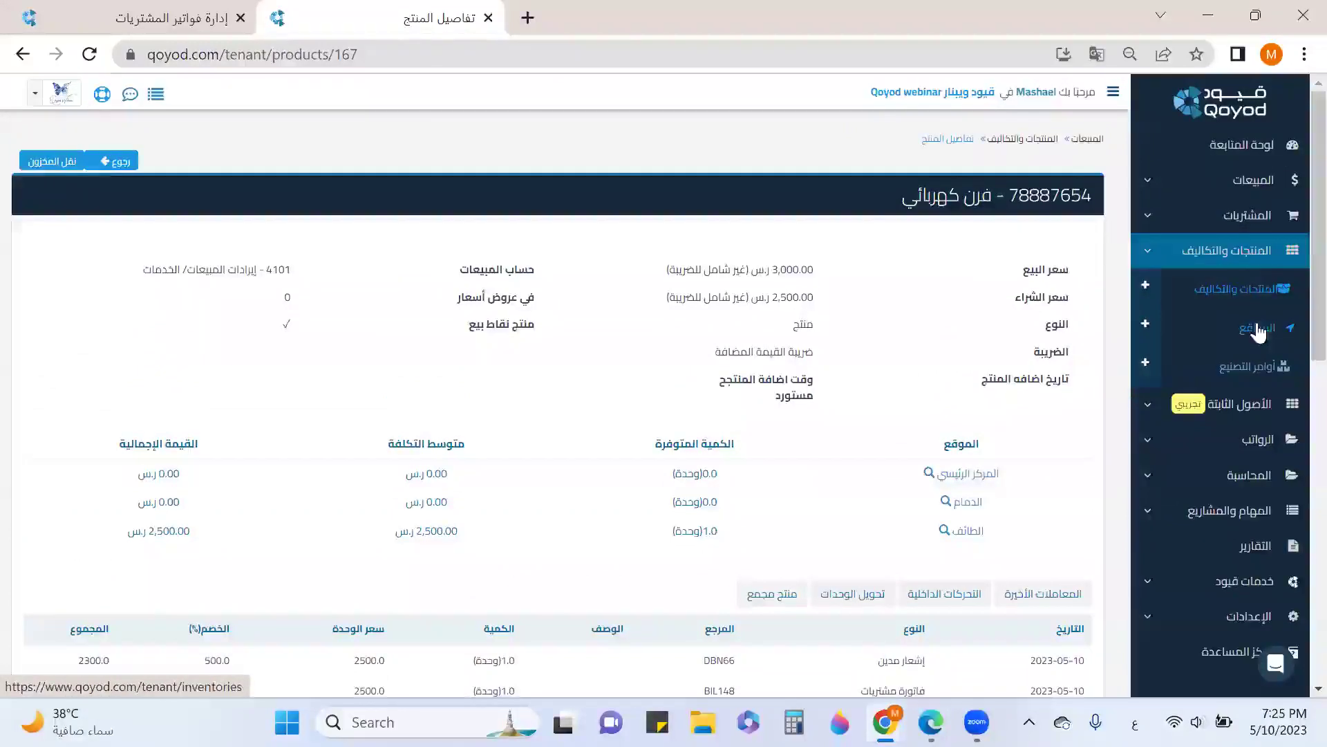
click(1259, 254)
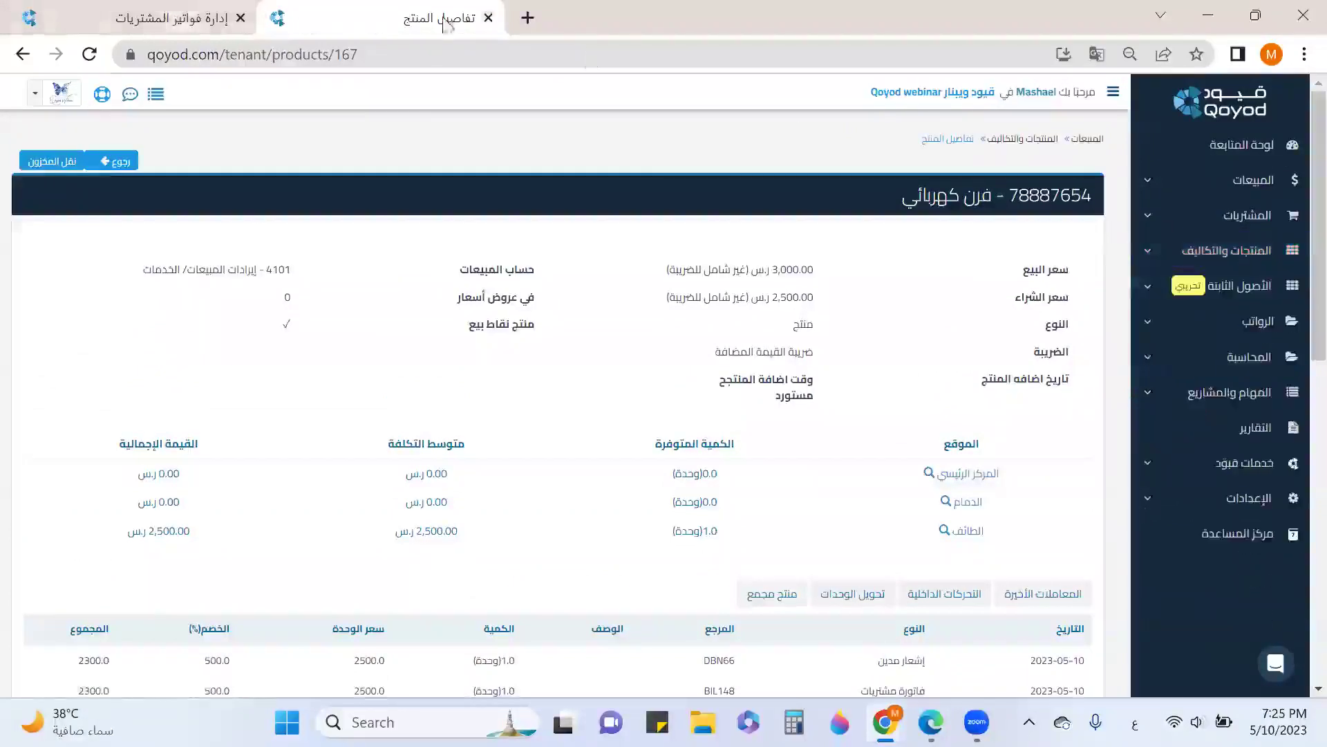
click(170, 7)
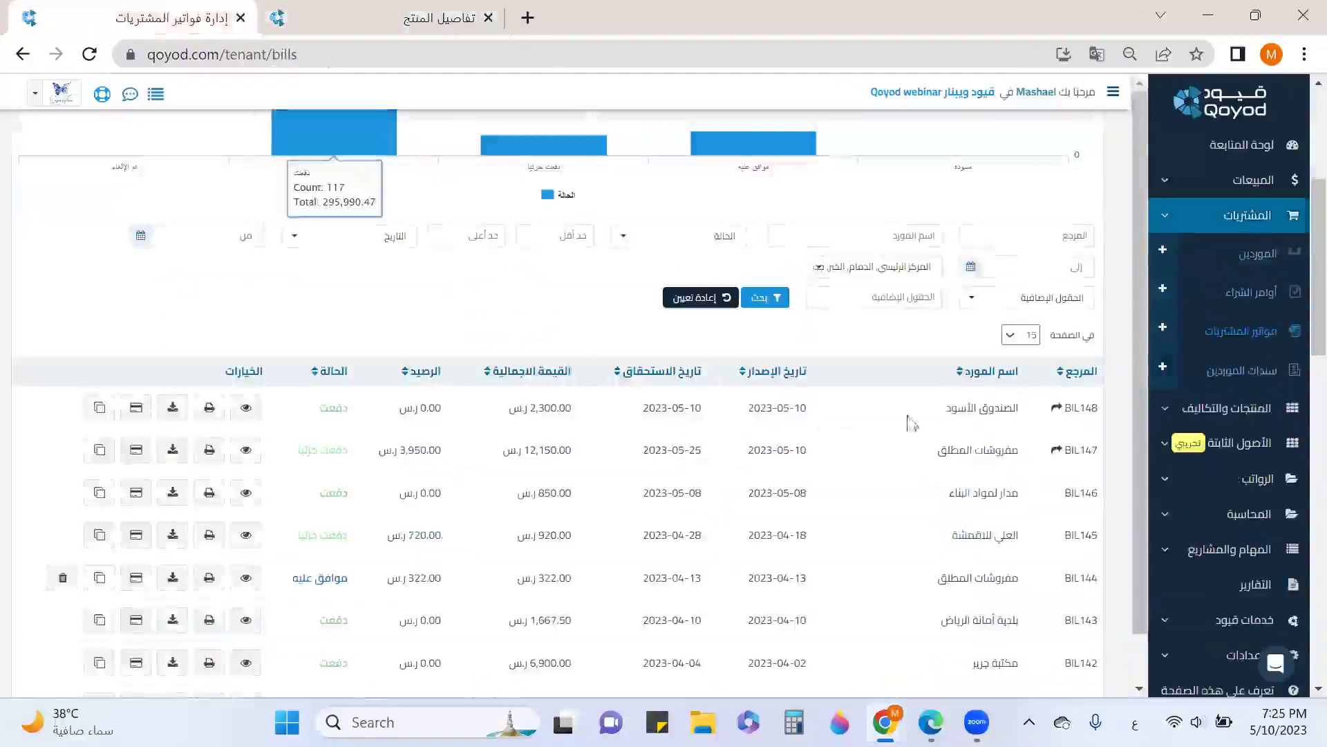
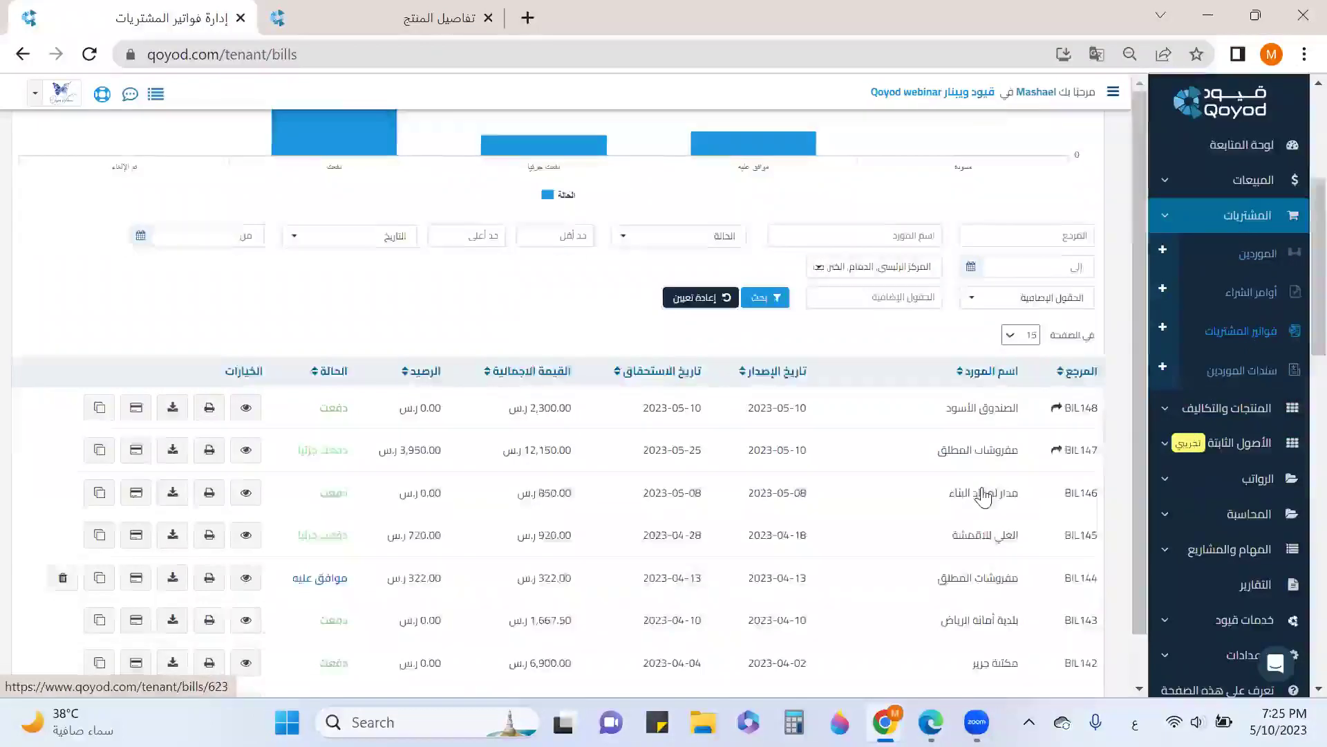
Search purchase bills by supplier name to list only مفروشات المطلق's nine bills
scroll(712, 484, down, 1)
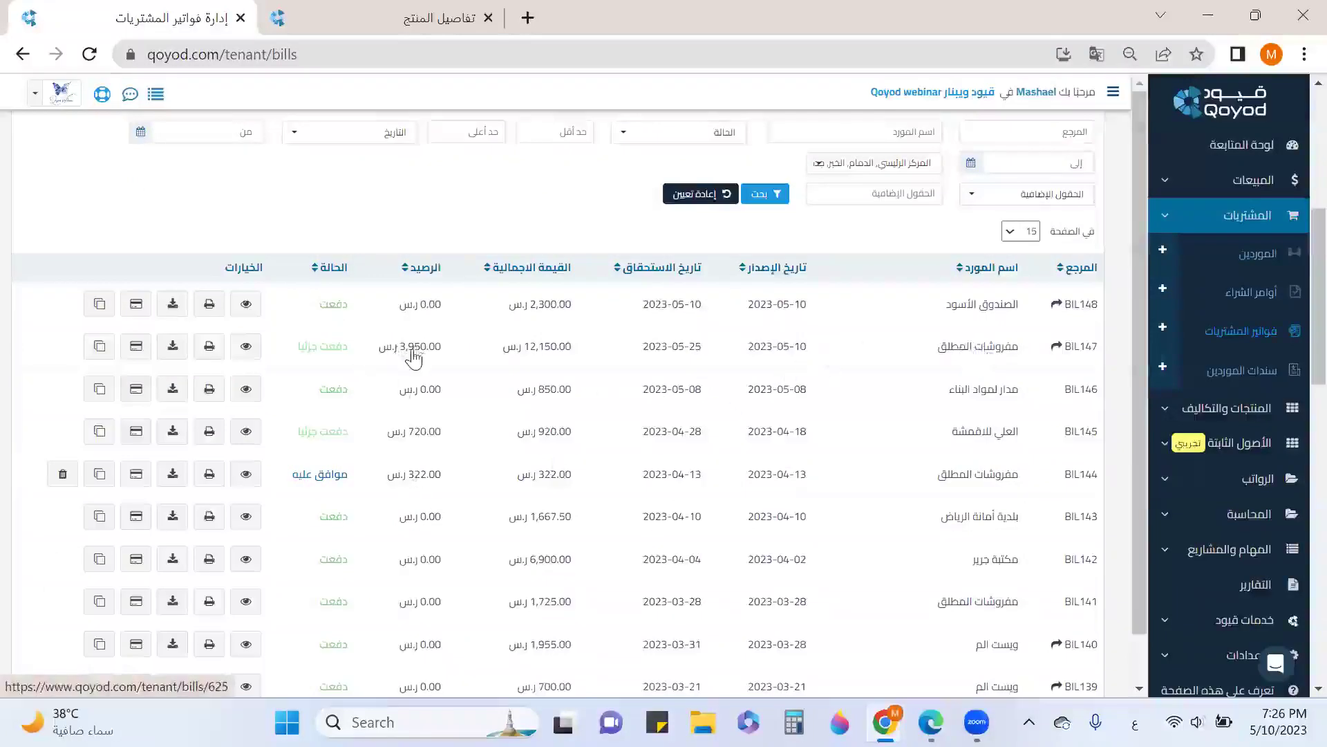
scroll(414, 358, down, 3)
scroll(439, 346, up, 5)
click(916, 228)
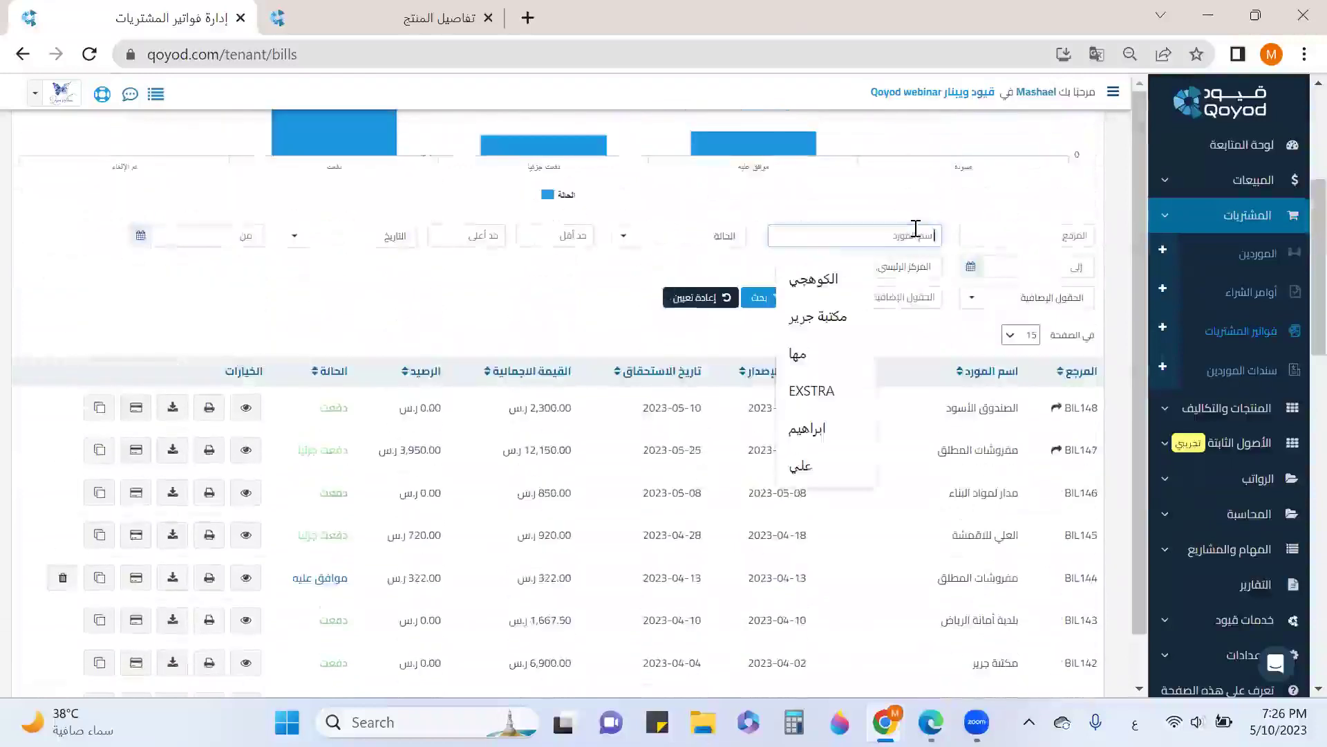
text(مسي)
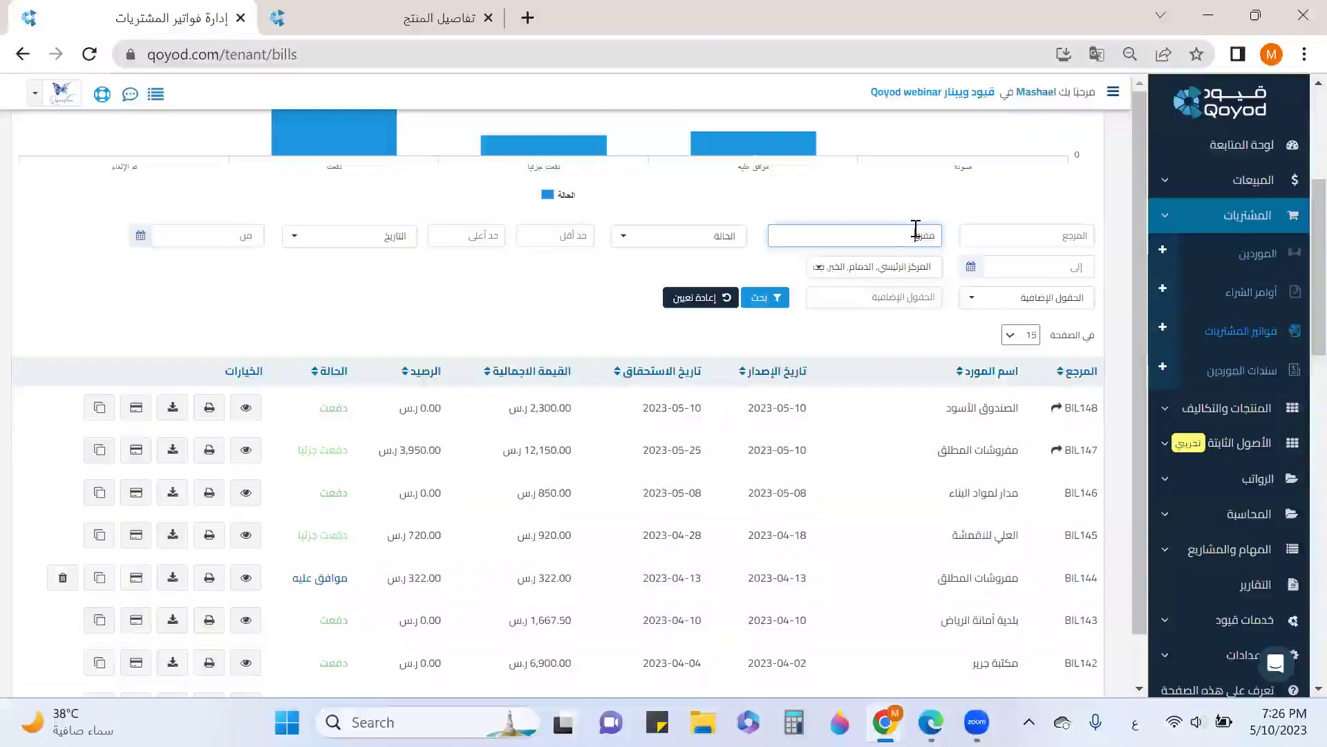
click(776, 297)
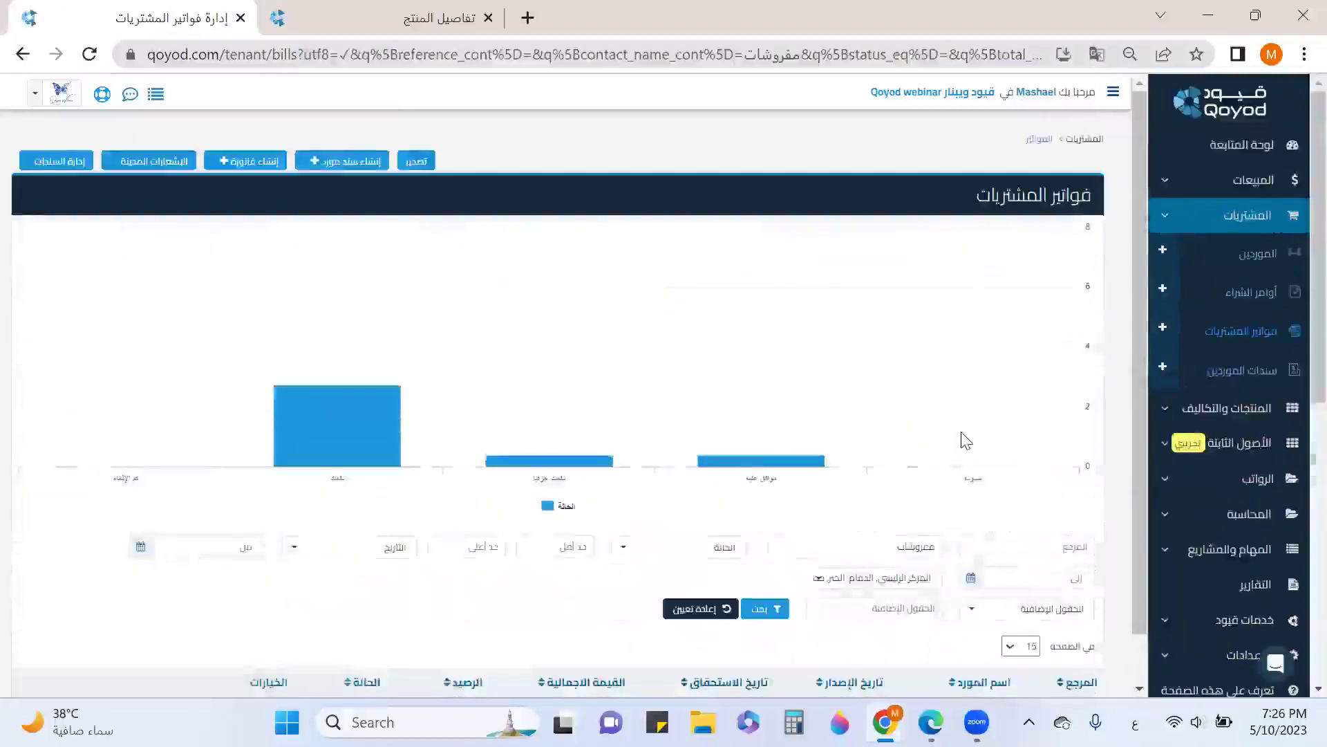
scroll(961, 436, down, 8)
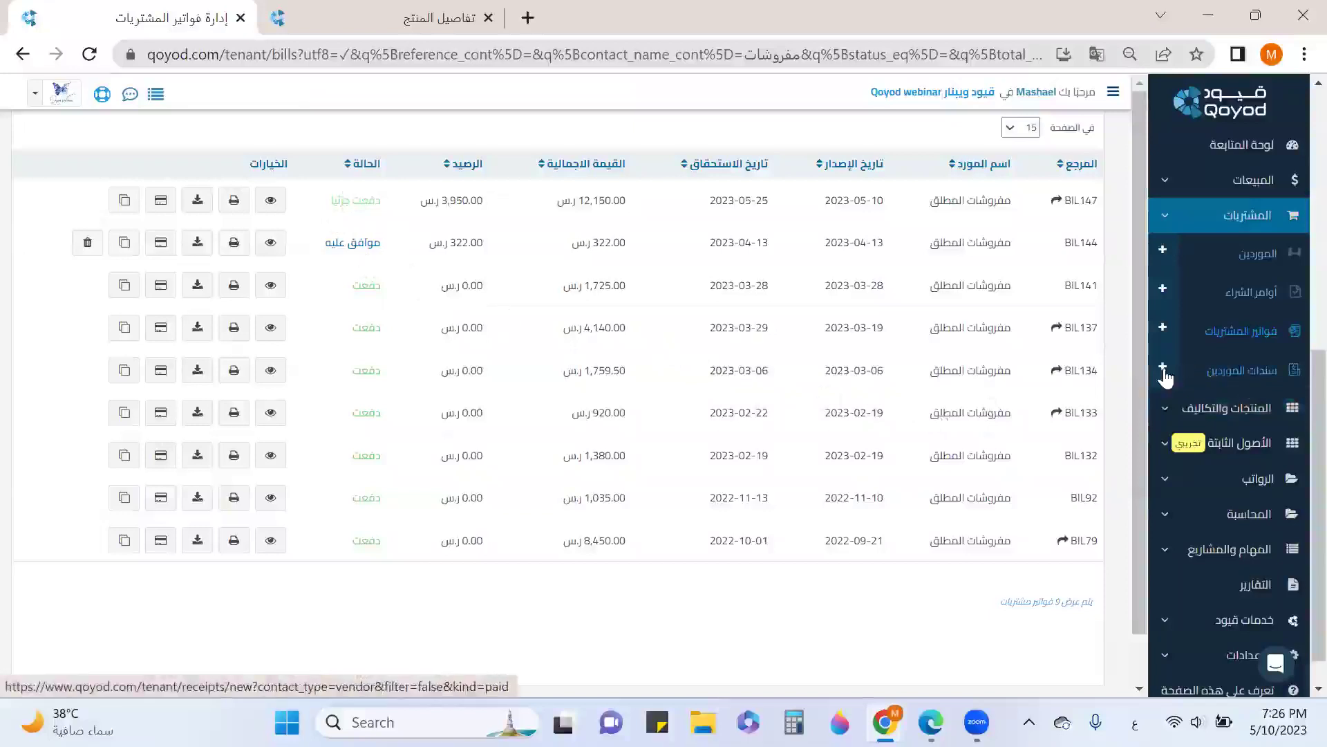
scroll(233, 387, up, 10)
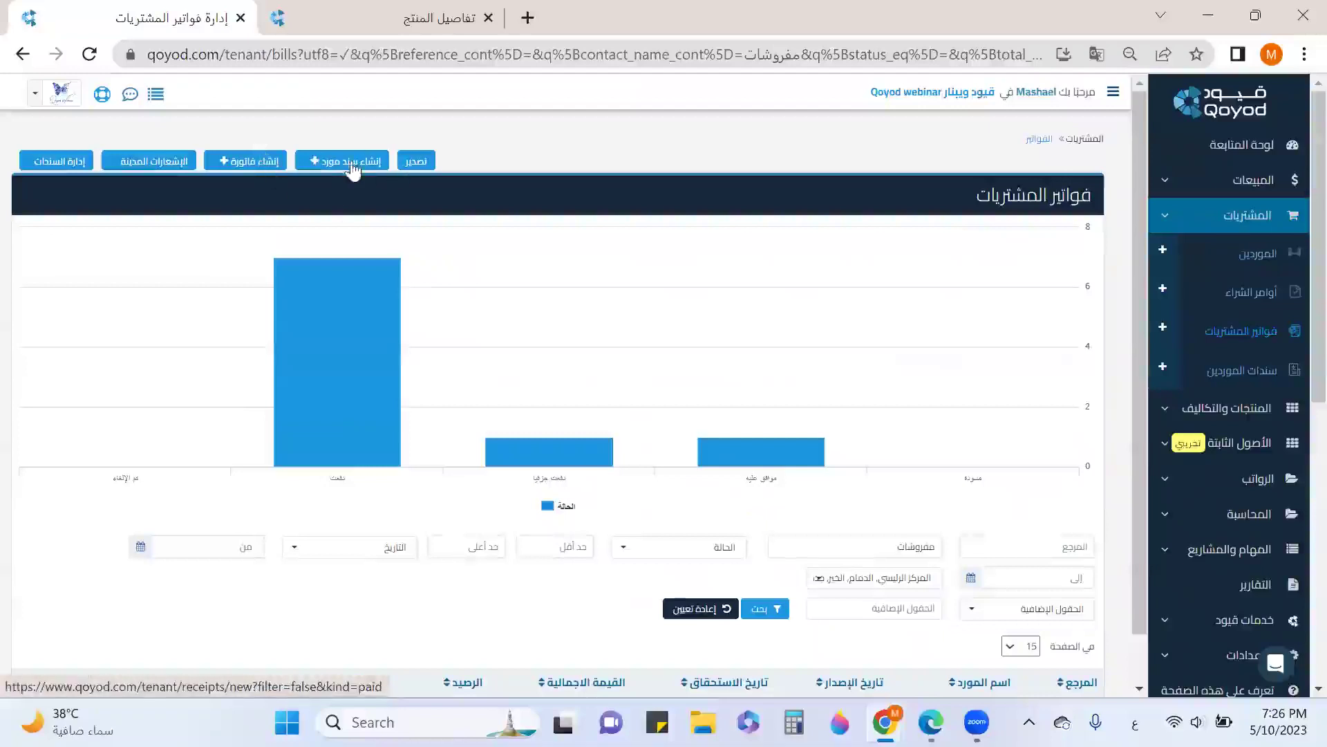
Start a new vendor payment voucher to مفروشات المطلق, paid from 110202 - بنك الراجحي
click(1254, 368)
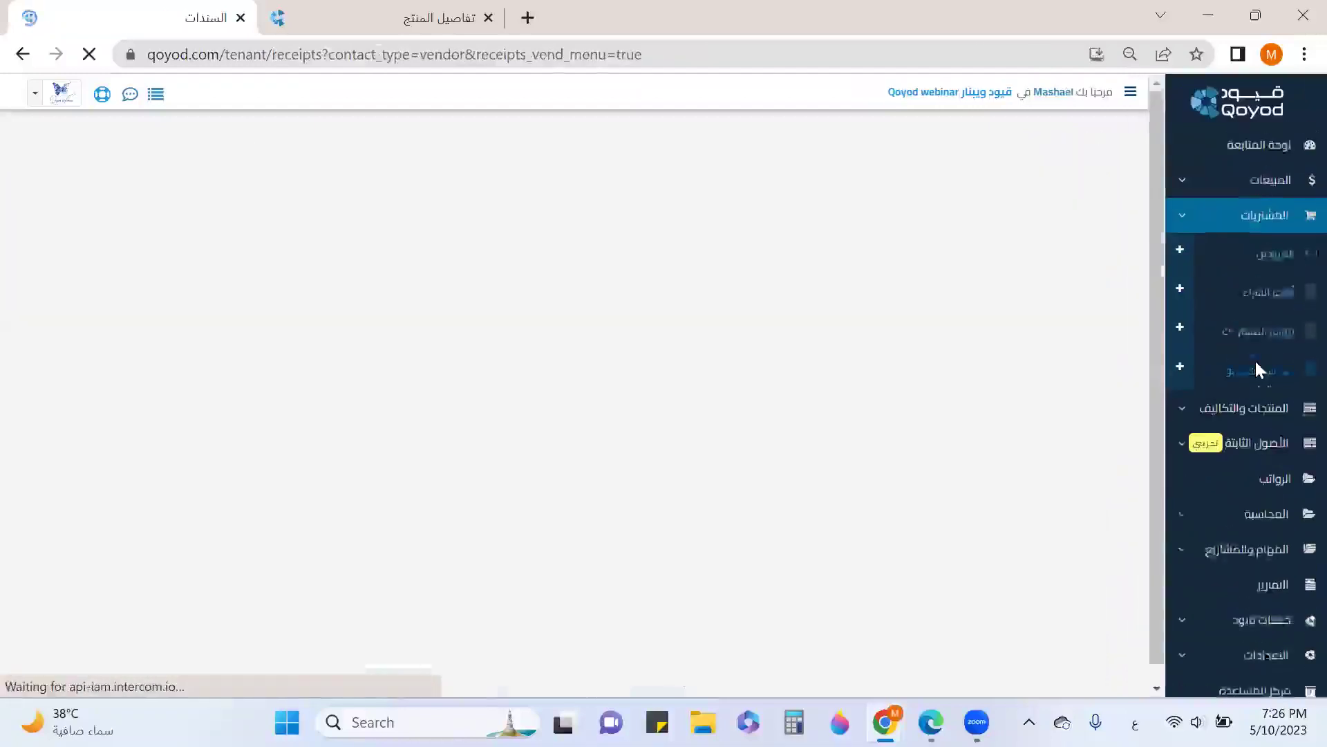
click(95, 163)
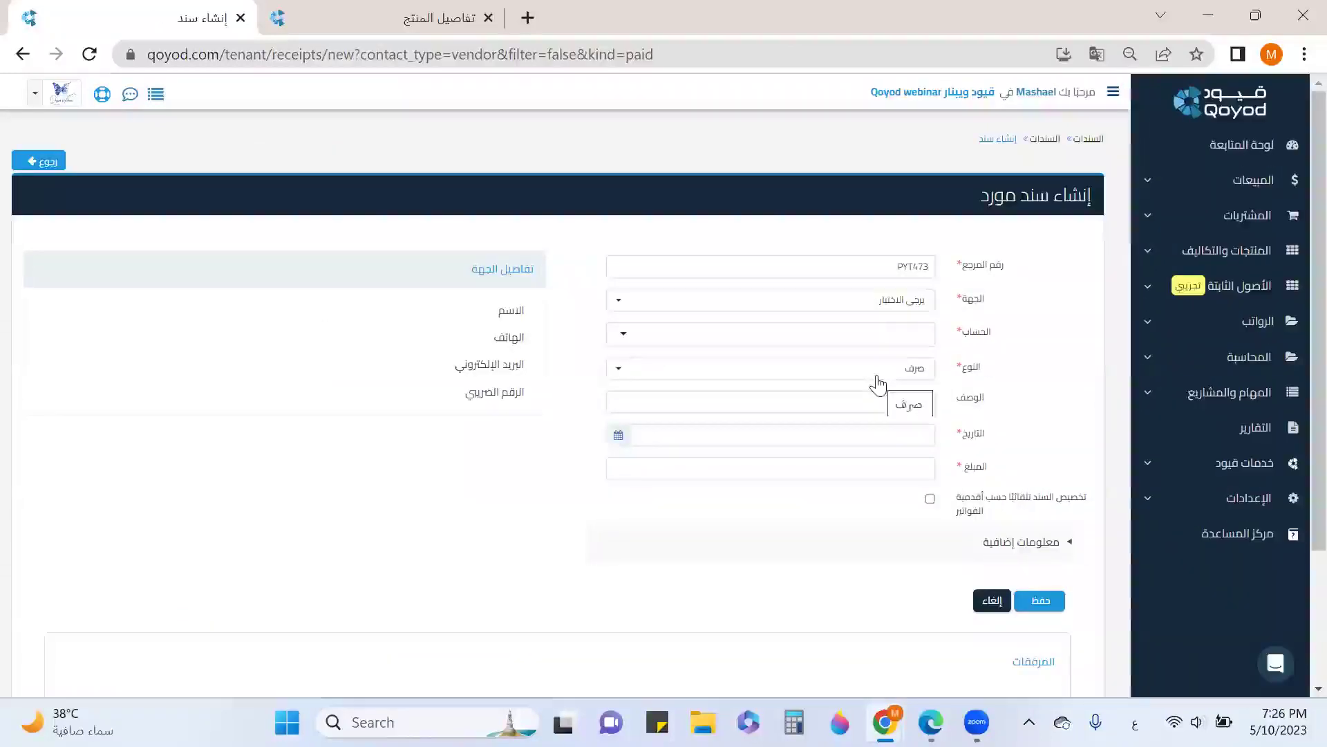
click(899, 315)
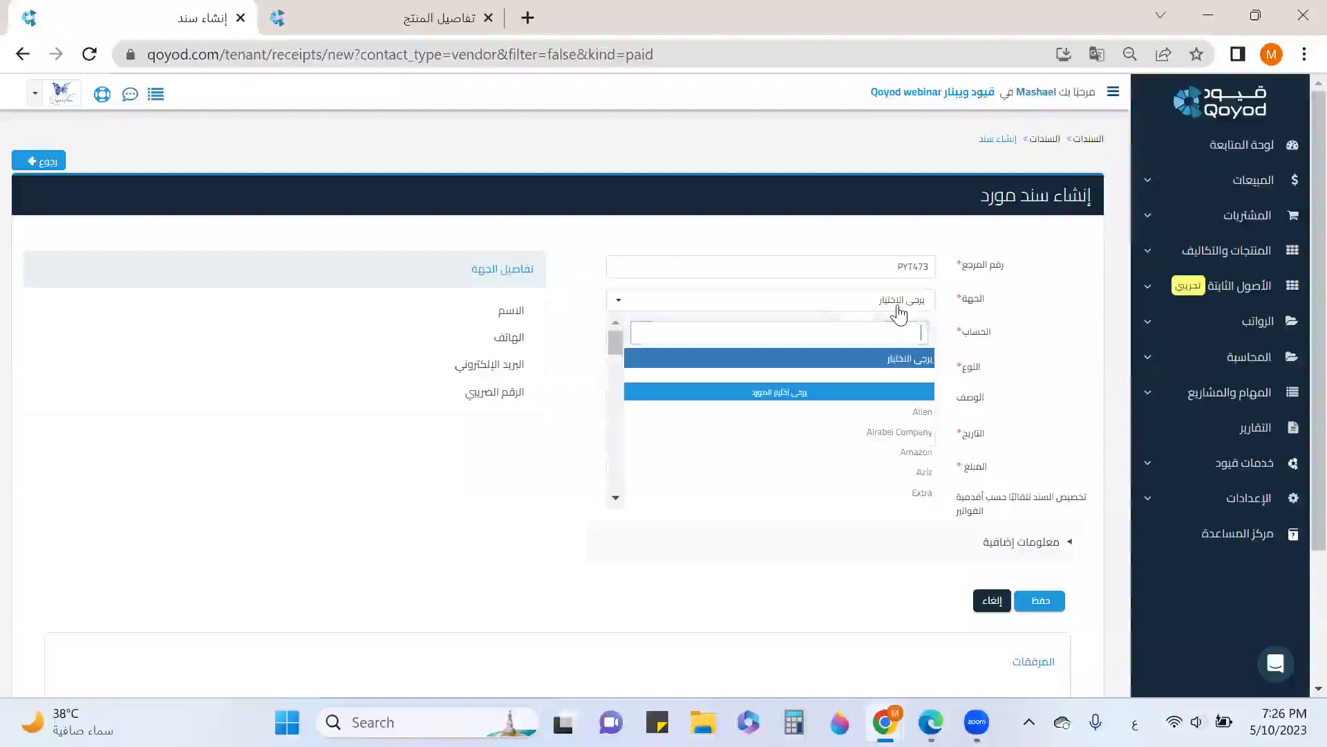
text(م)
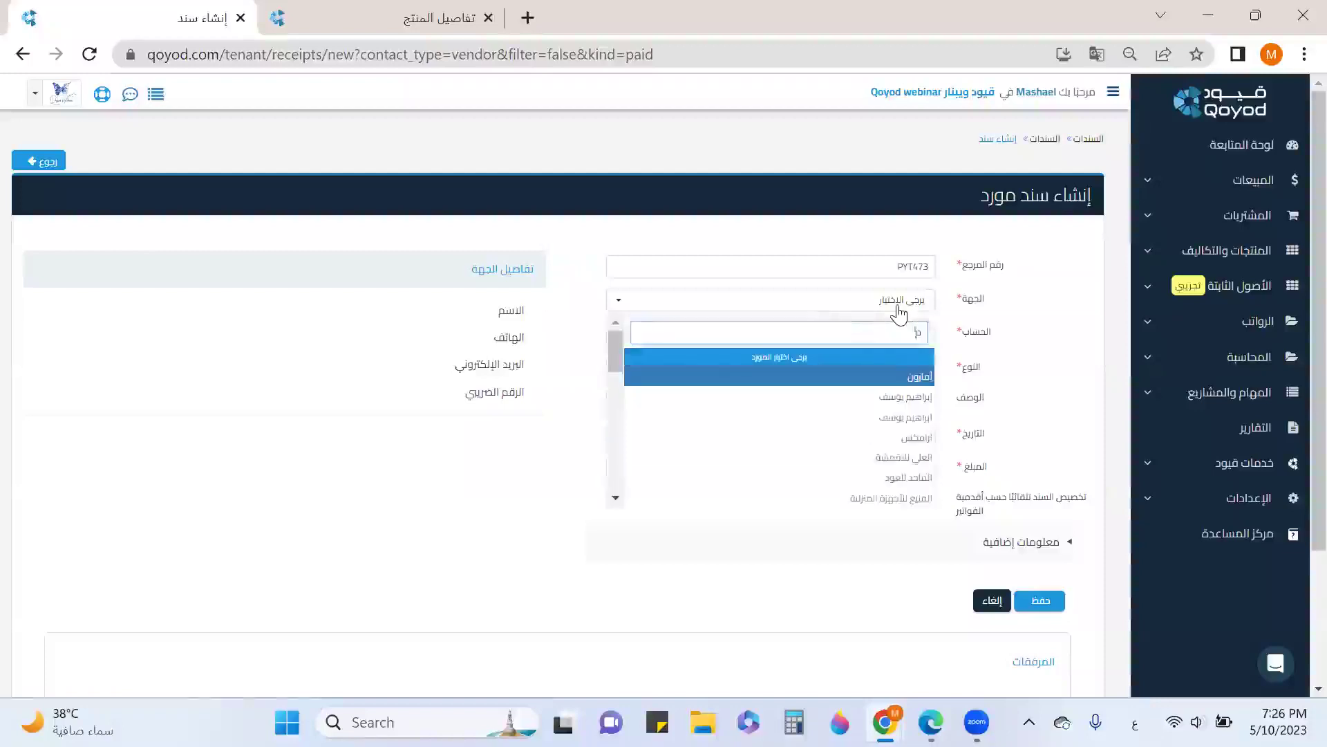
text(ف)
click(906, 398)
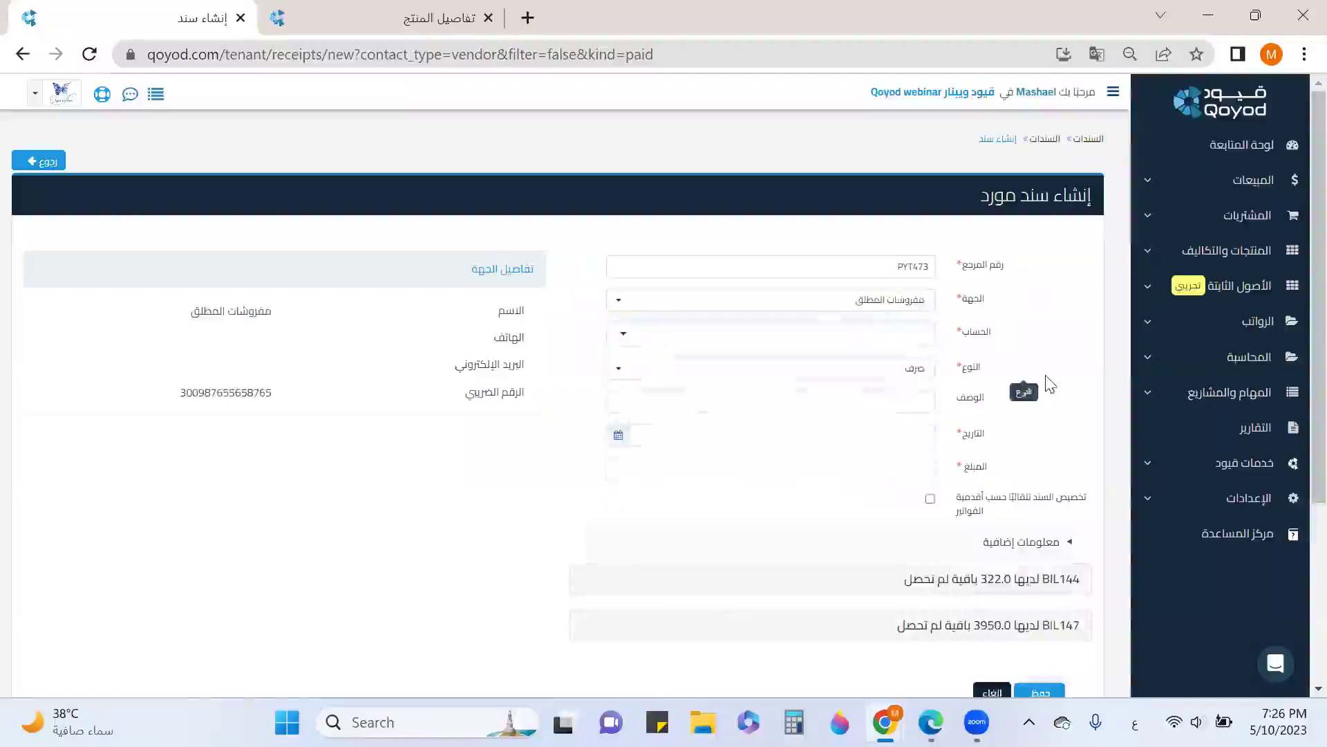
scroll(1013, 533, down, 2)
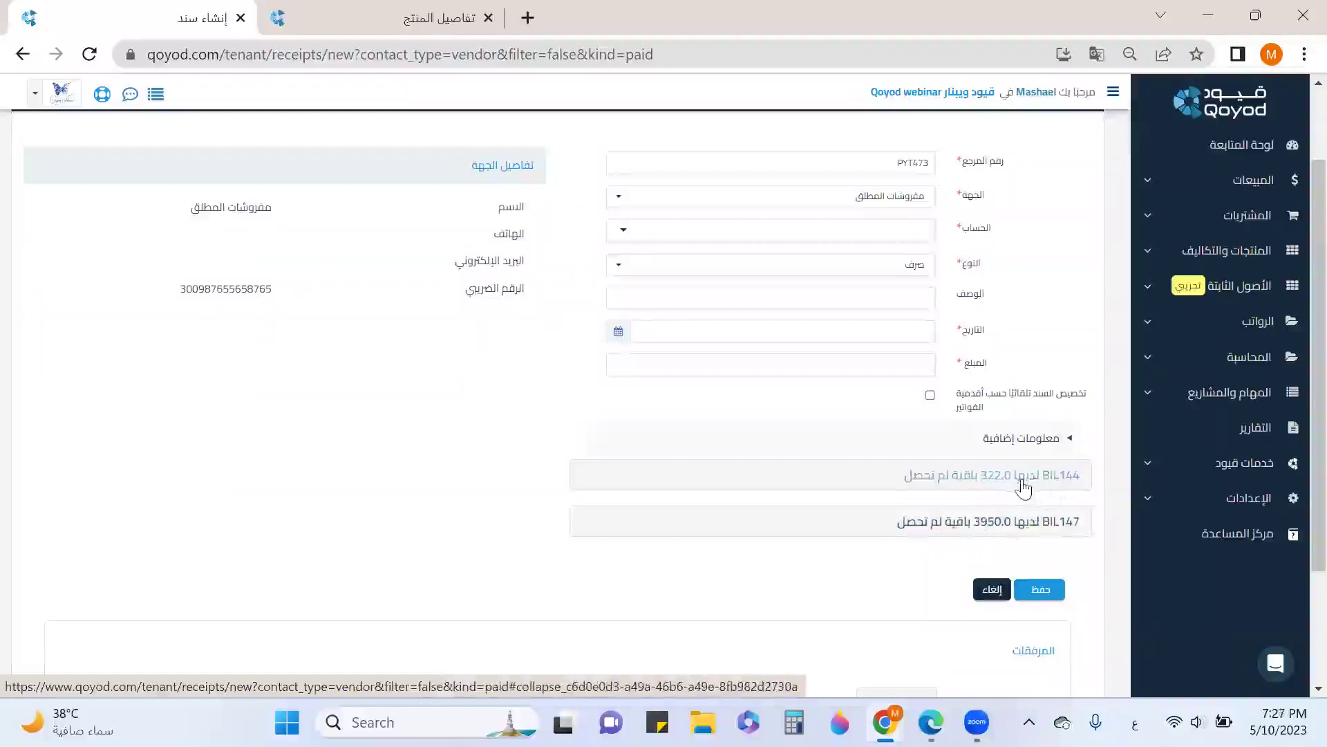
click(841, 233)
scroll(833, 320, down, 5)
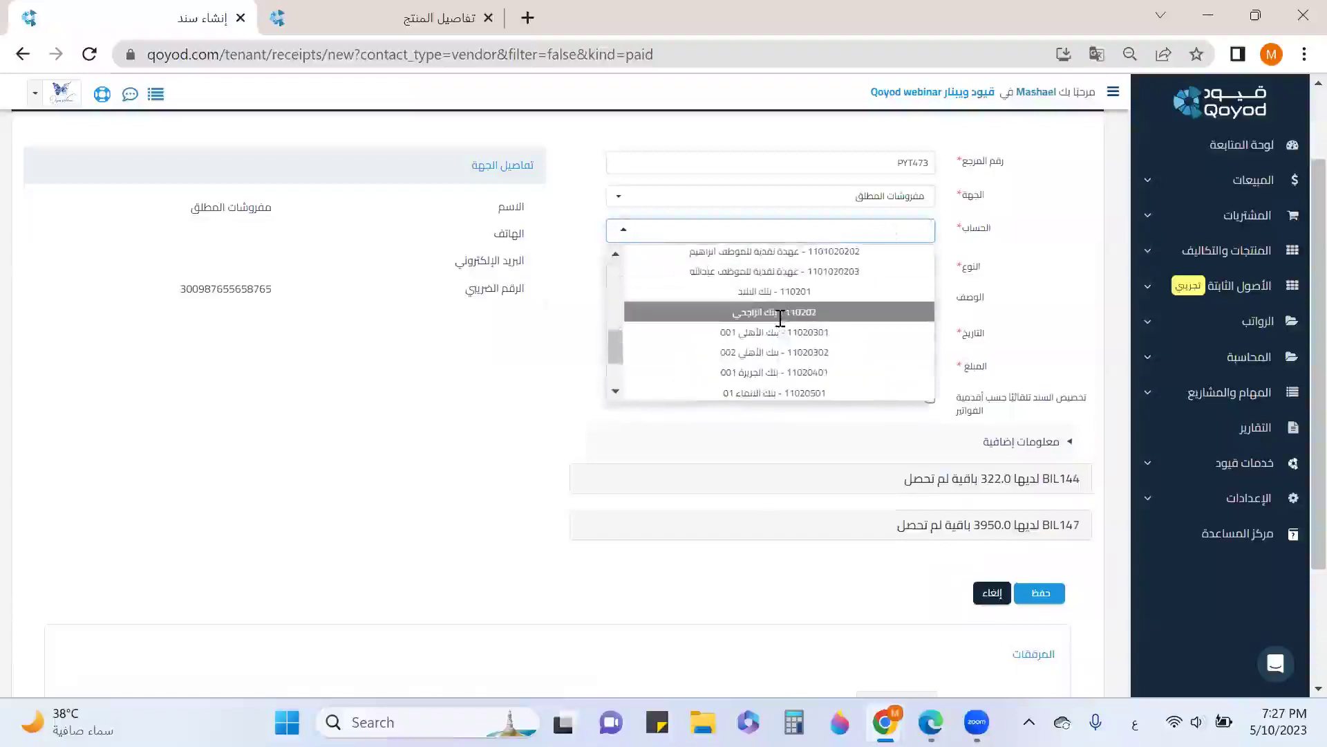
click(780, 312)
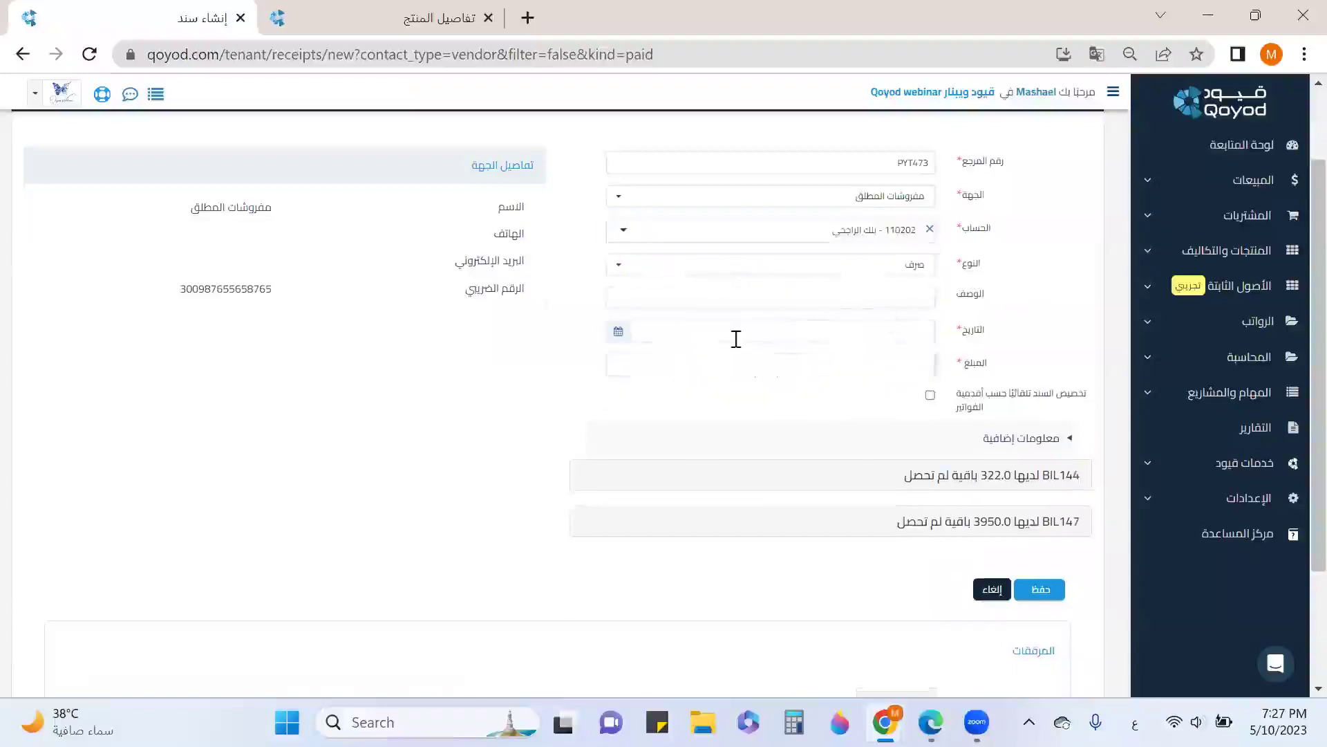
Date the voucher 2023-05-10 and enter an amount of 1000
click(619, 335)
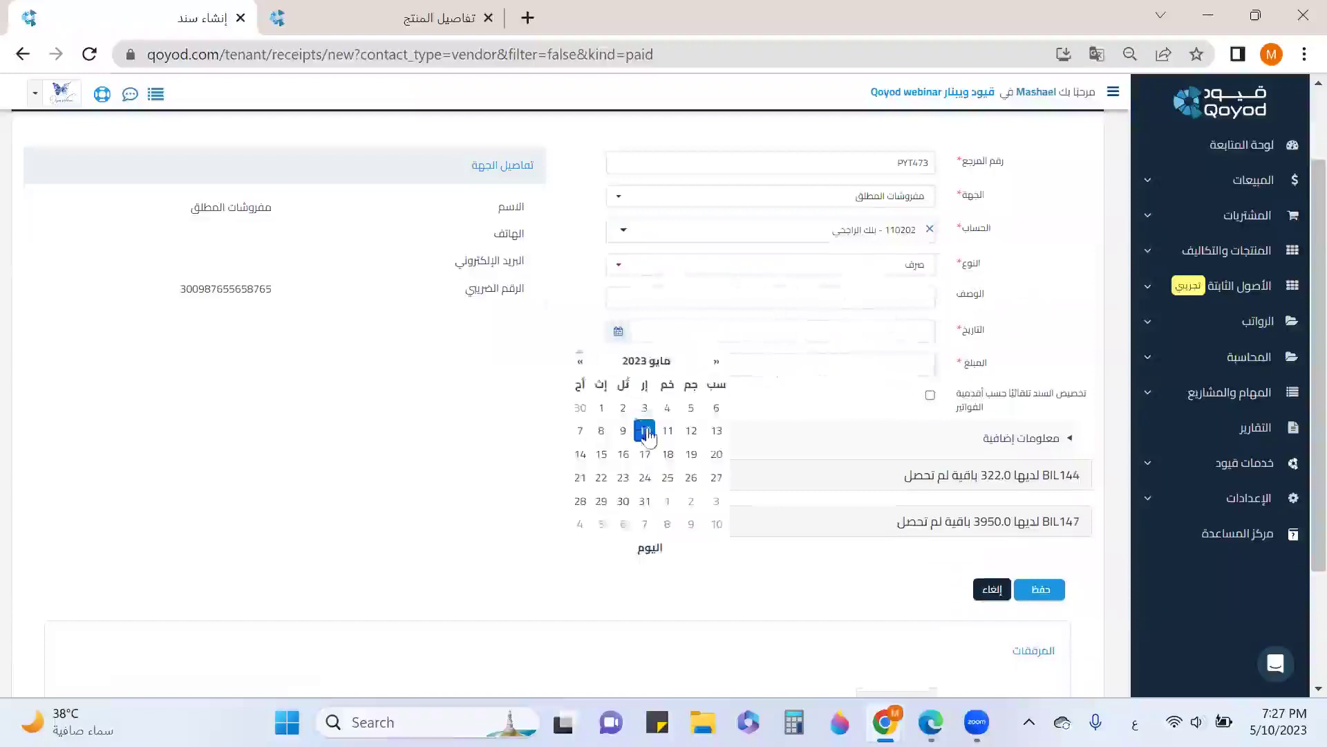
click(645, 433)
click(920, 362)
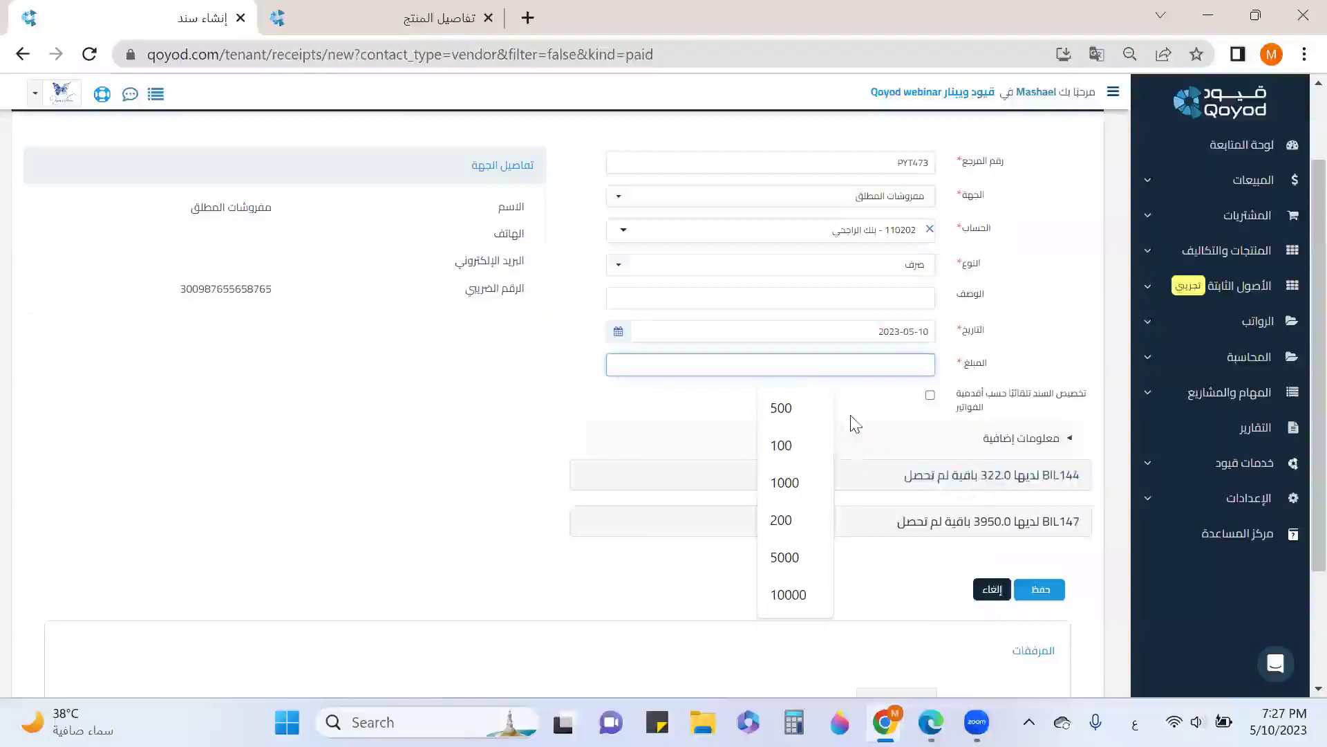
text(1000)
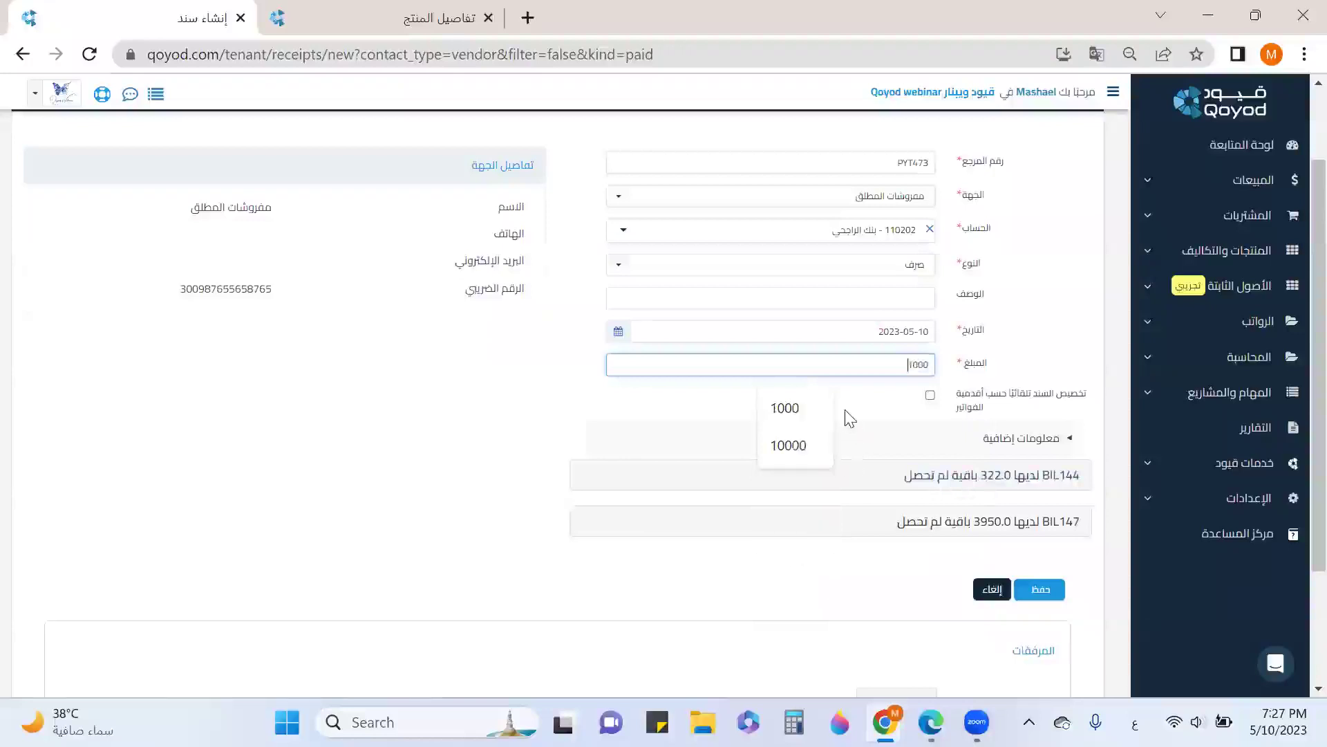
click(458, 415)
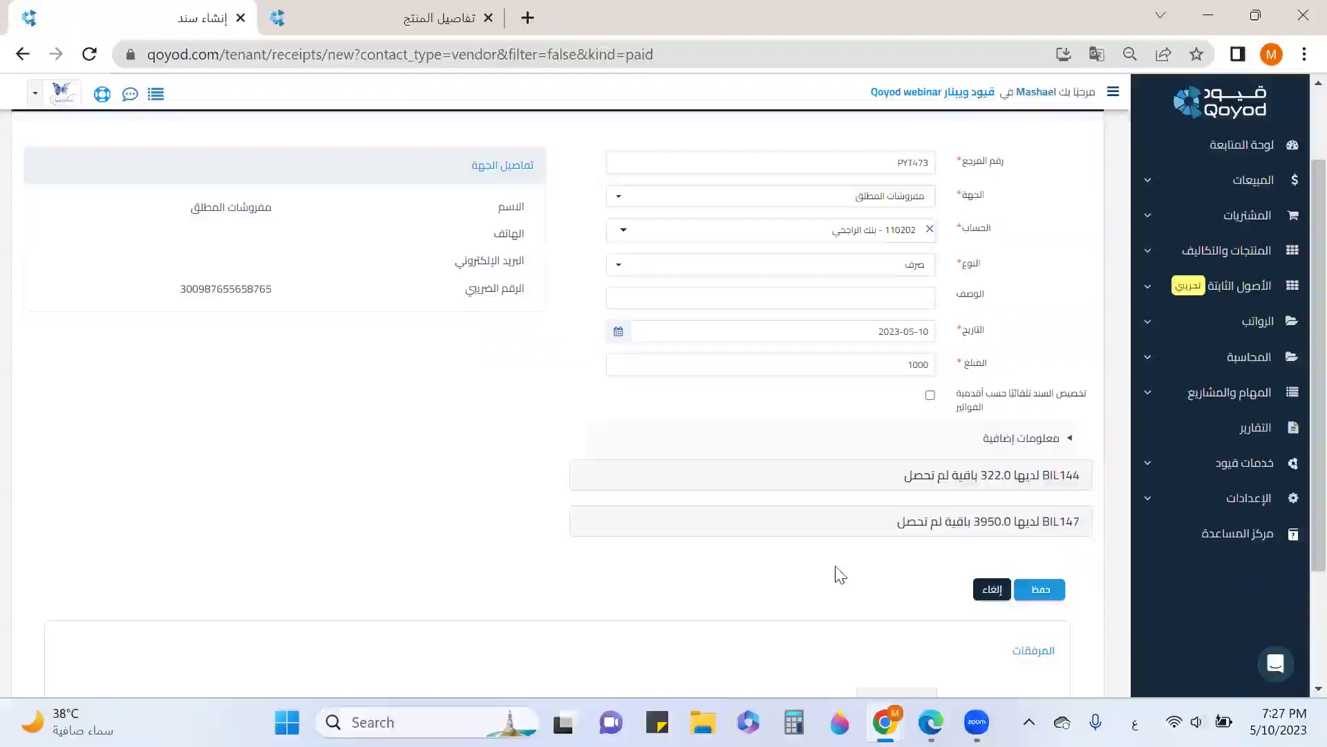
Allocate the payment to BIL147, save voucher PYT473, and return to purchase bills
click(1009, 536)
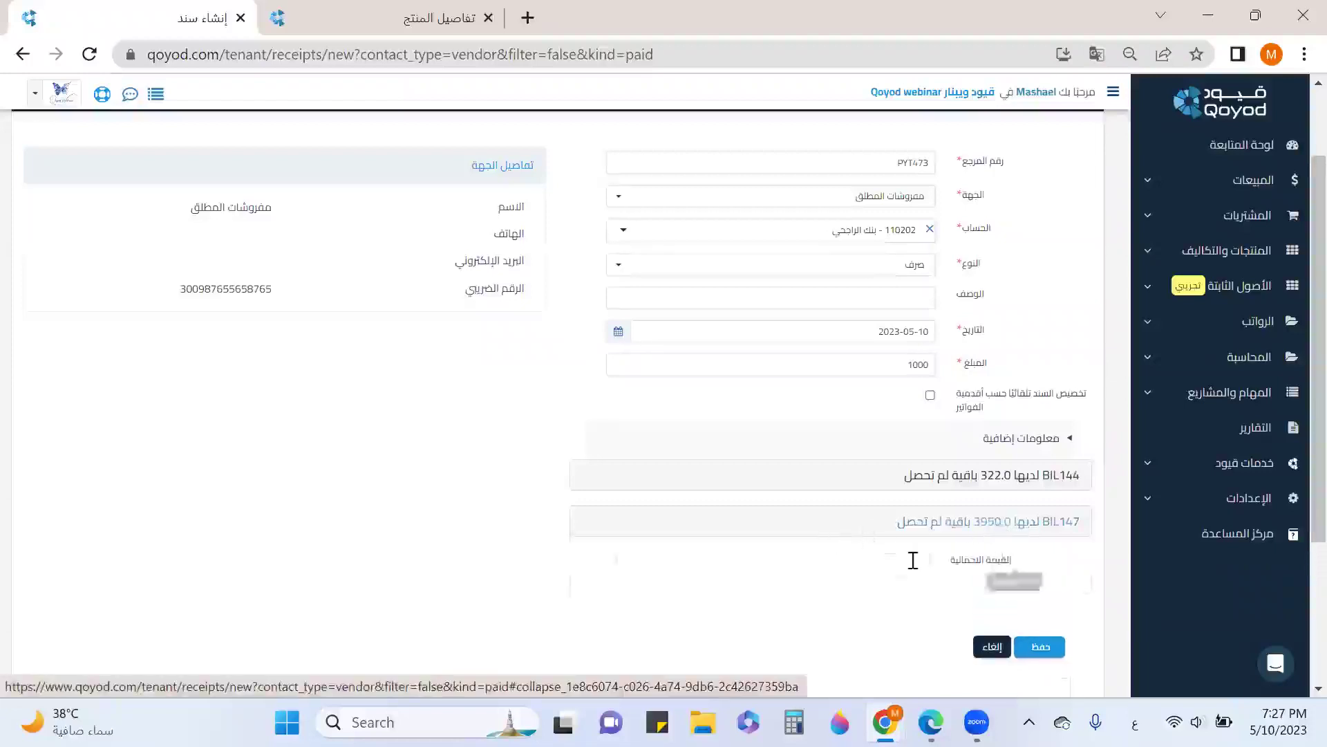
click(893, 561)
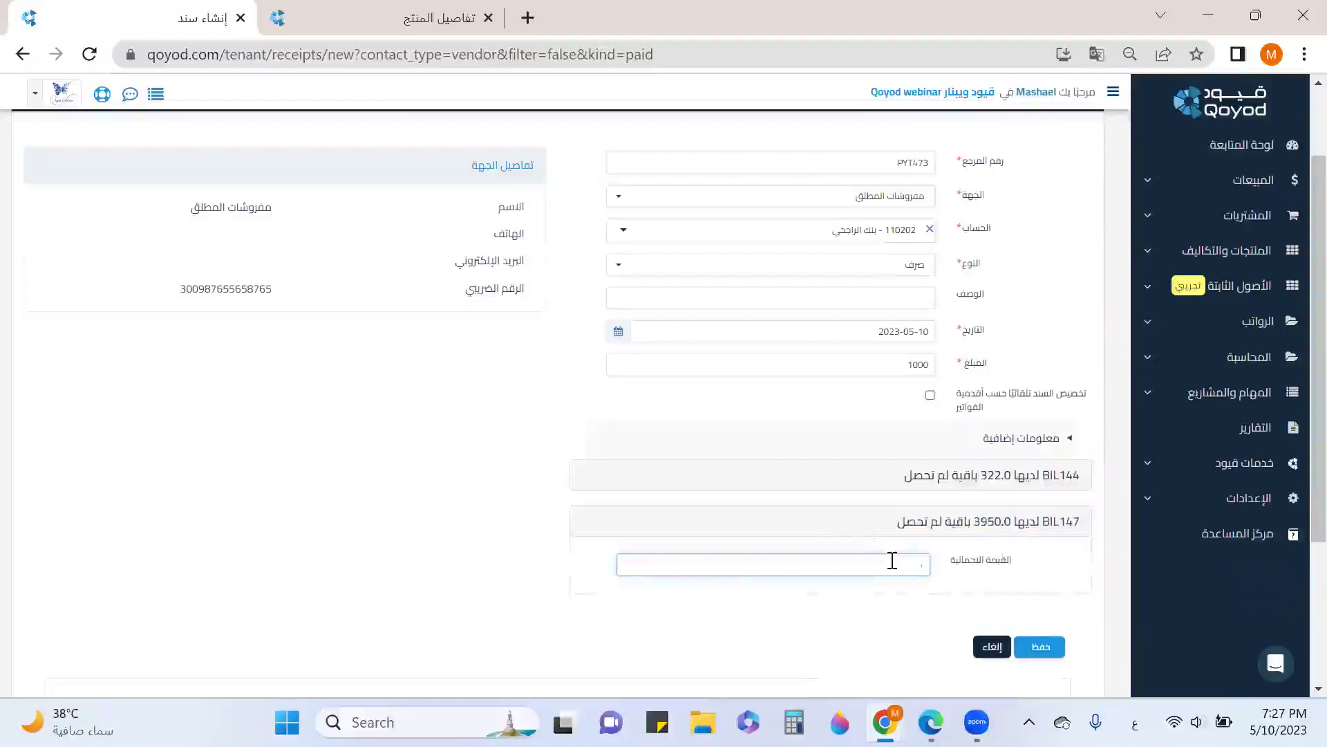
scroll(954, 557, down, 2)
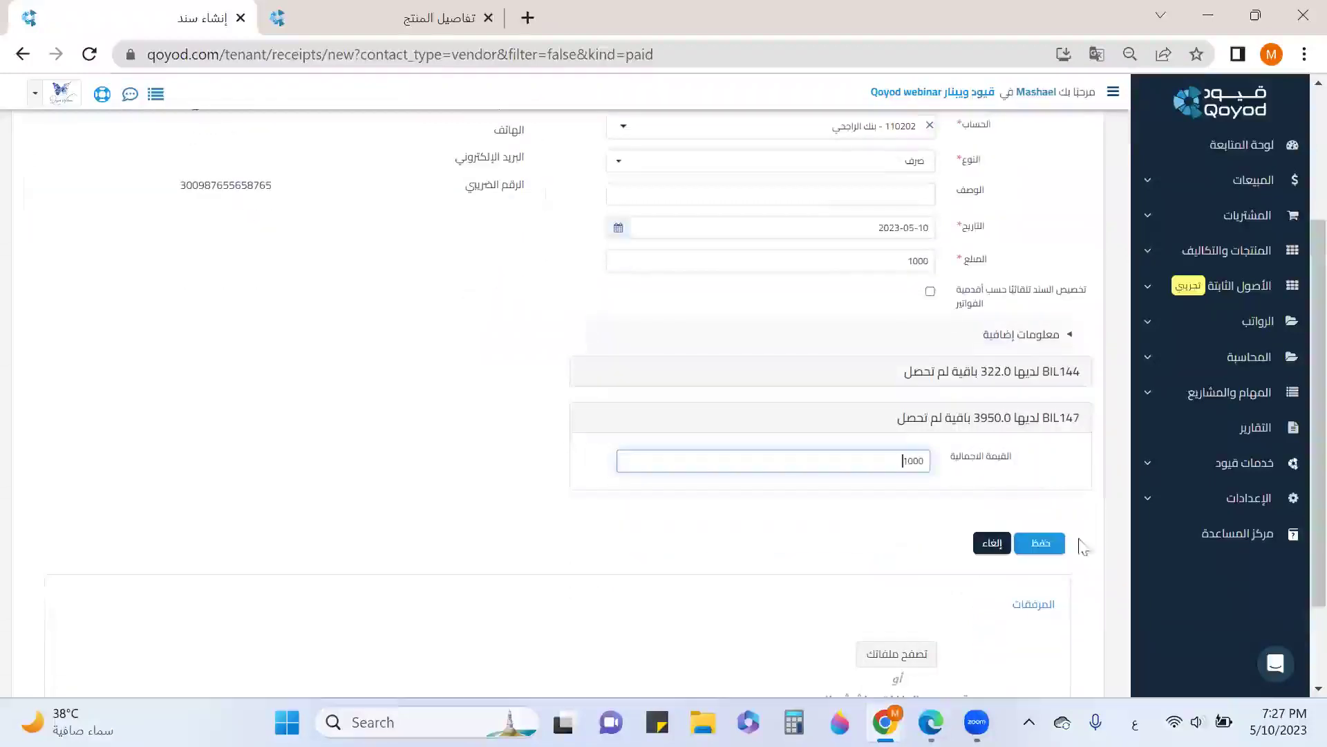
click(1047, 545)
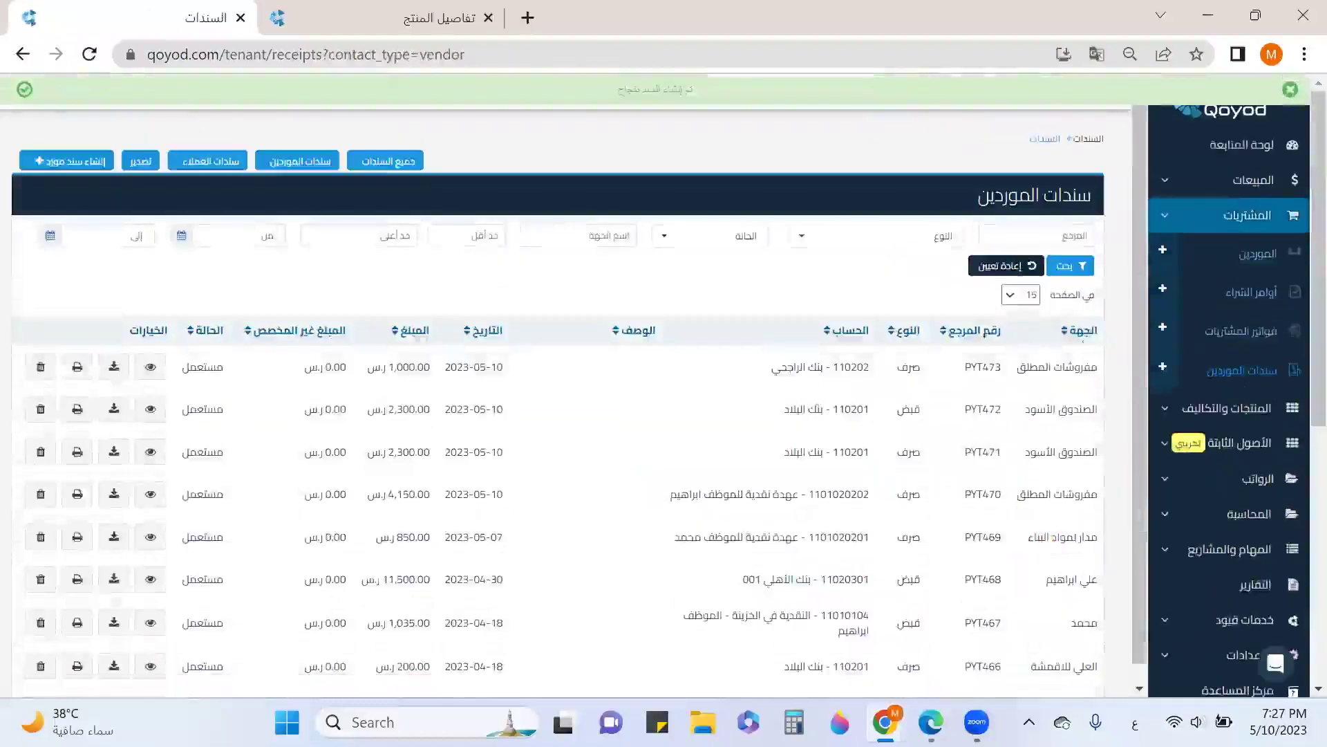
click(1240, 333)
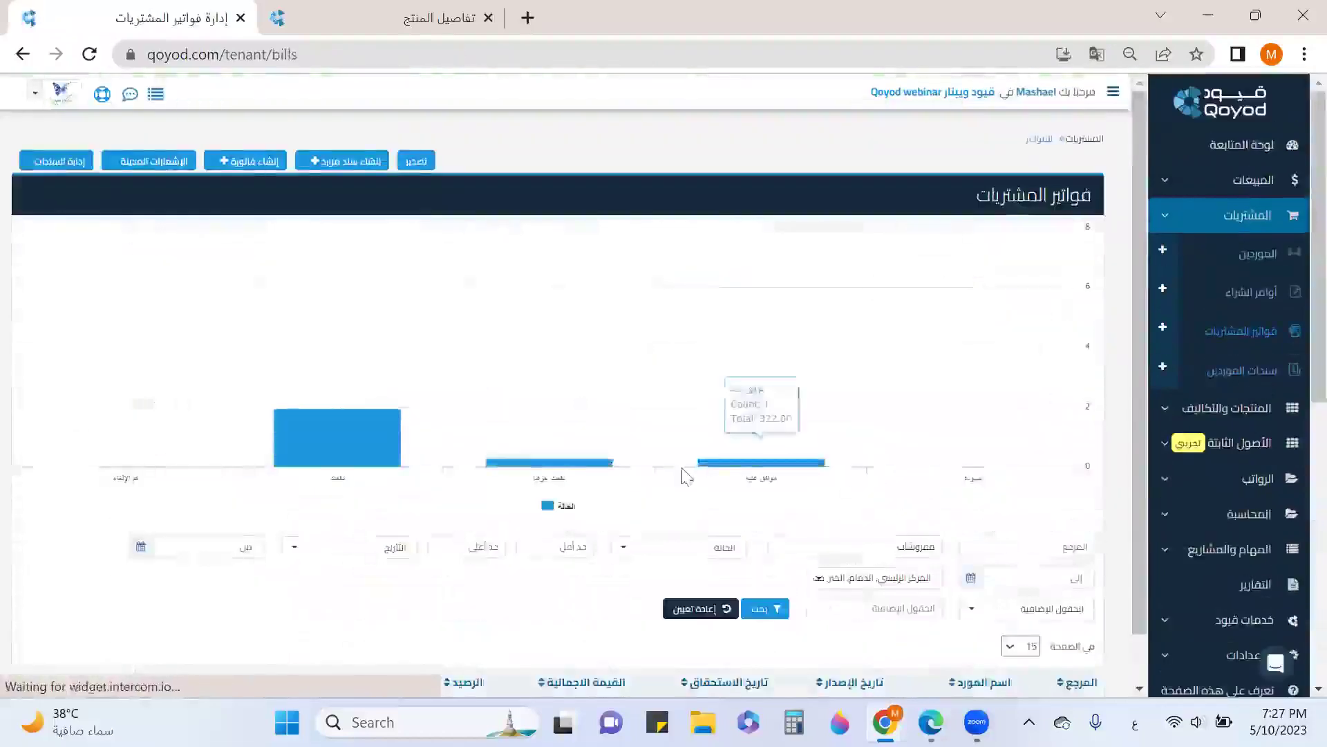
Start another vendor payment voucher to مفروشات المطلق from 11020401 - بنك الجزيرة 001
scroll(684, 476, down, 5)
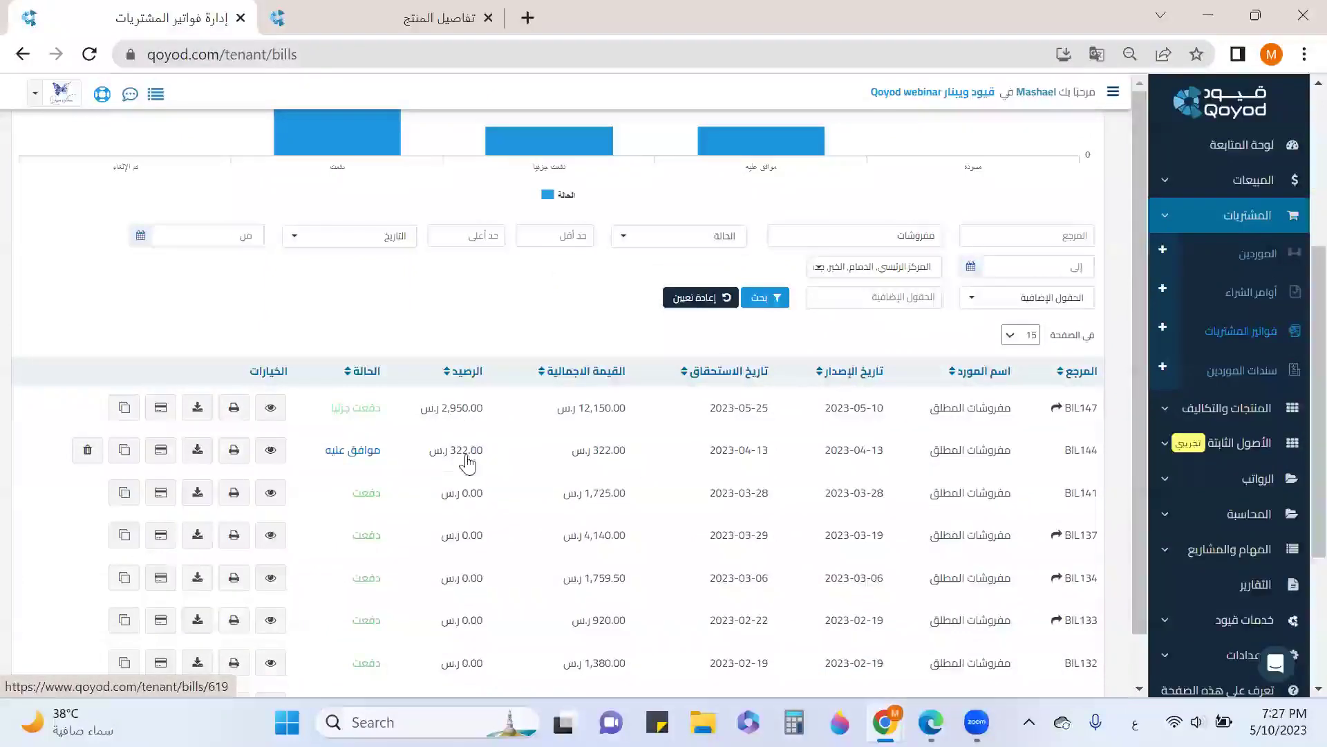
scroll(460, 463, up, 5)
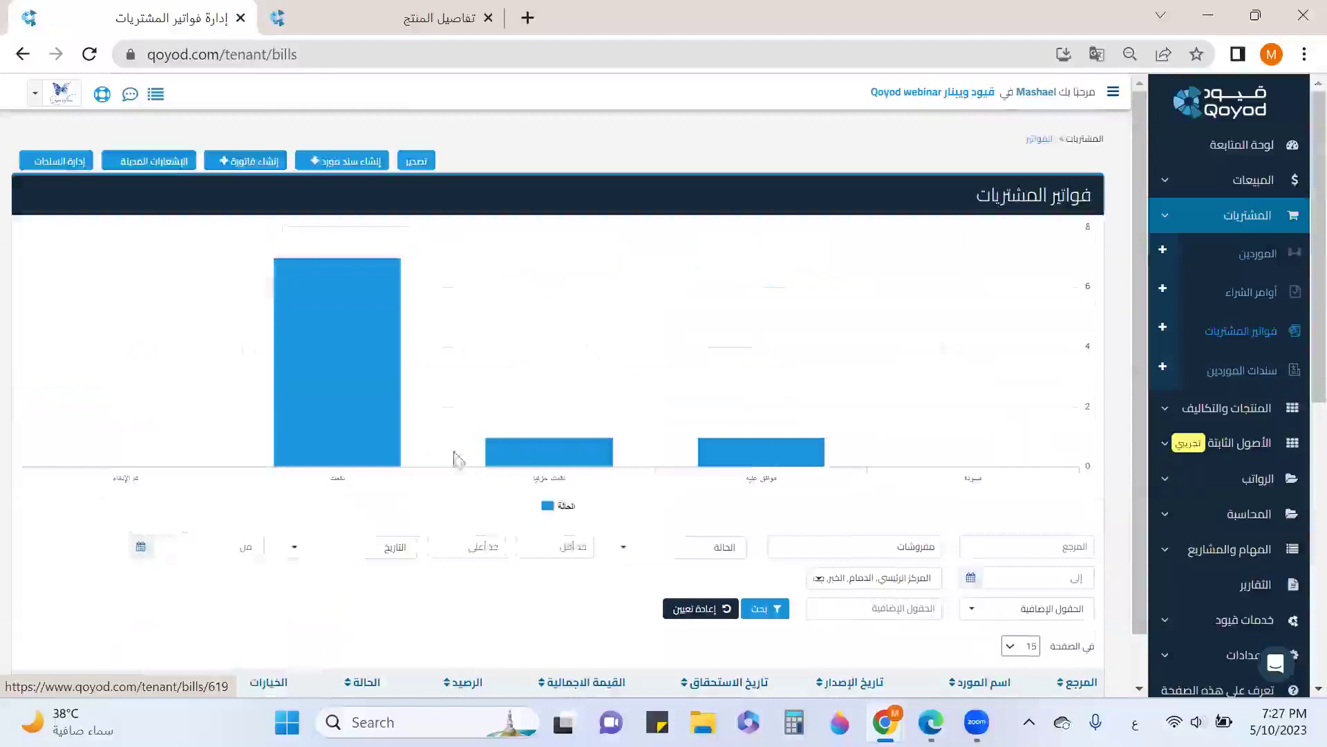
click(345, 165)
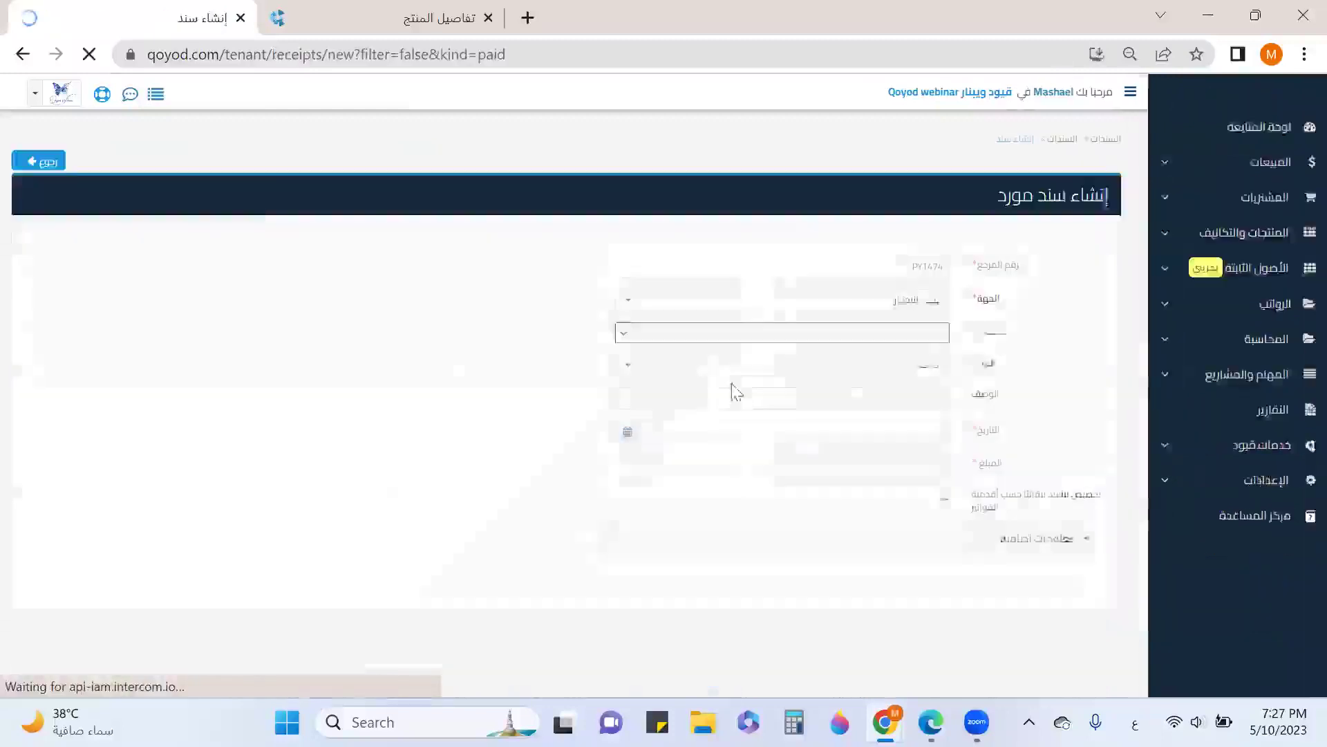
click(908, 307)
text(مف)
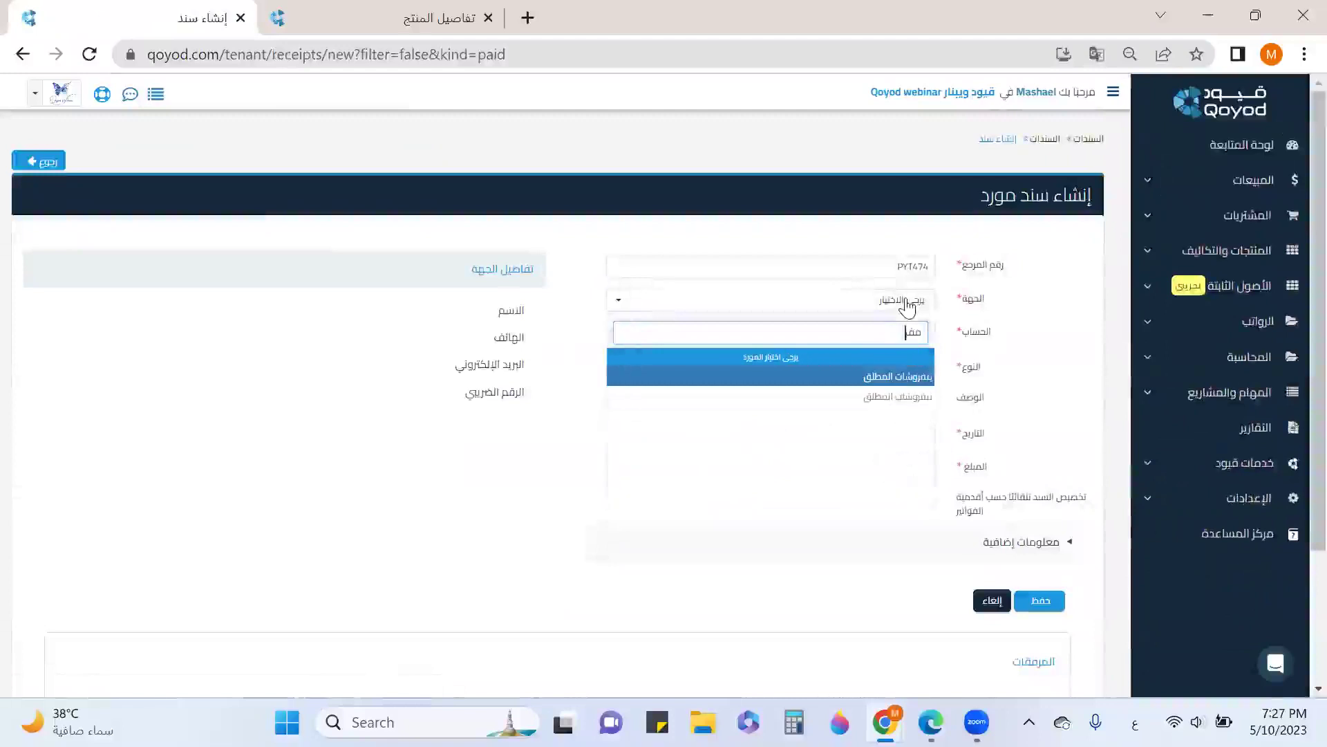
click(902, 378)
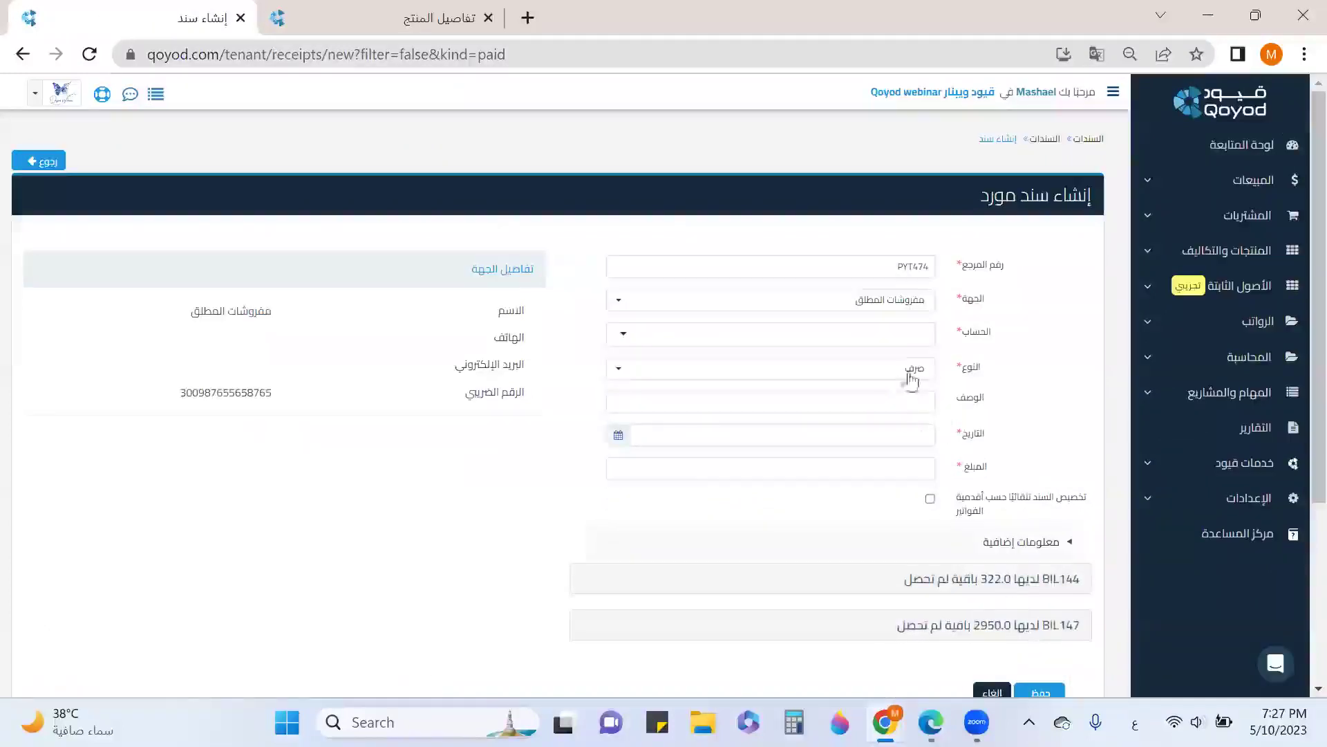
click(887, 335)
click(889, 338)
scroll(806, 397, down, 3)
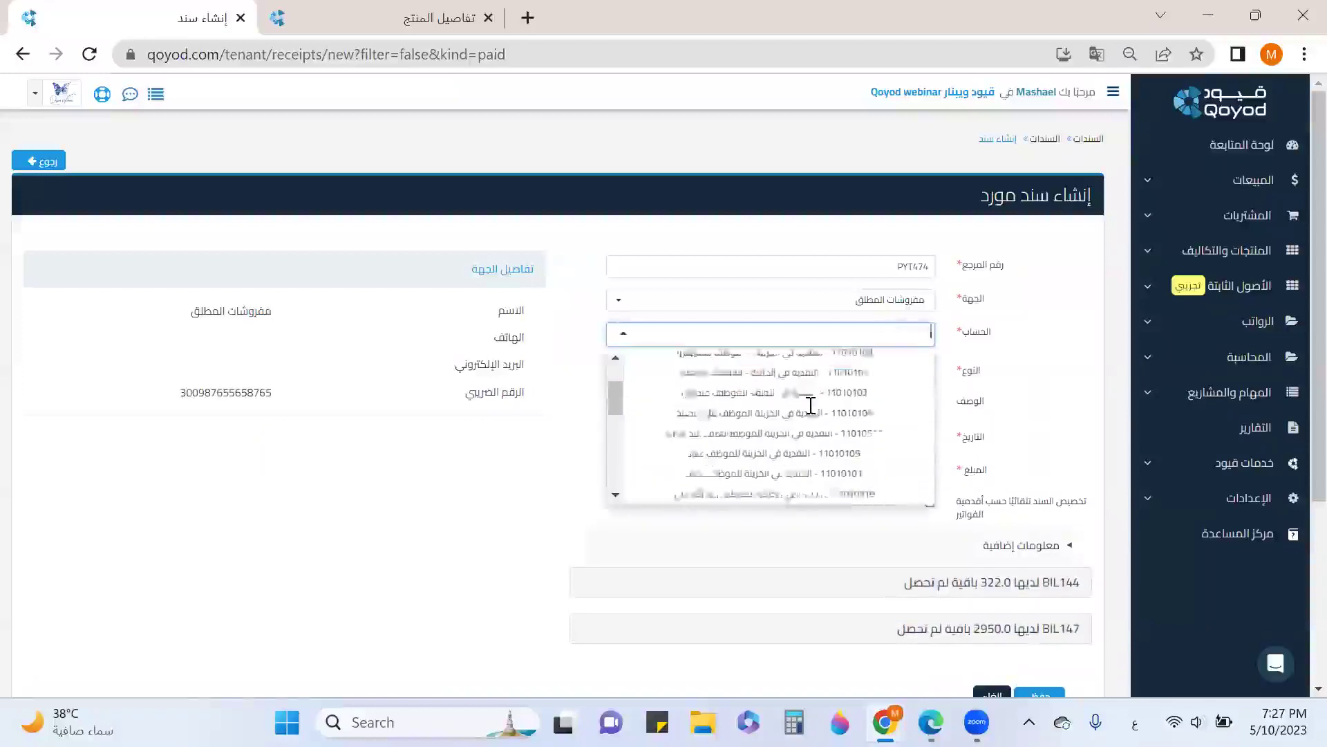
scroll(805, 408, down, 5)
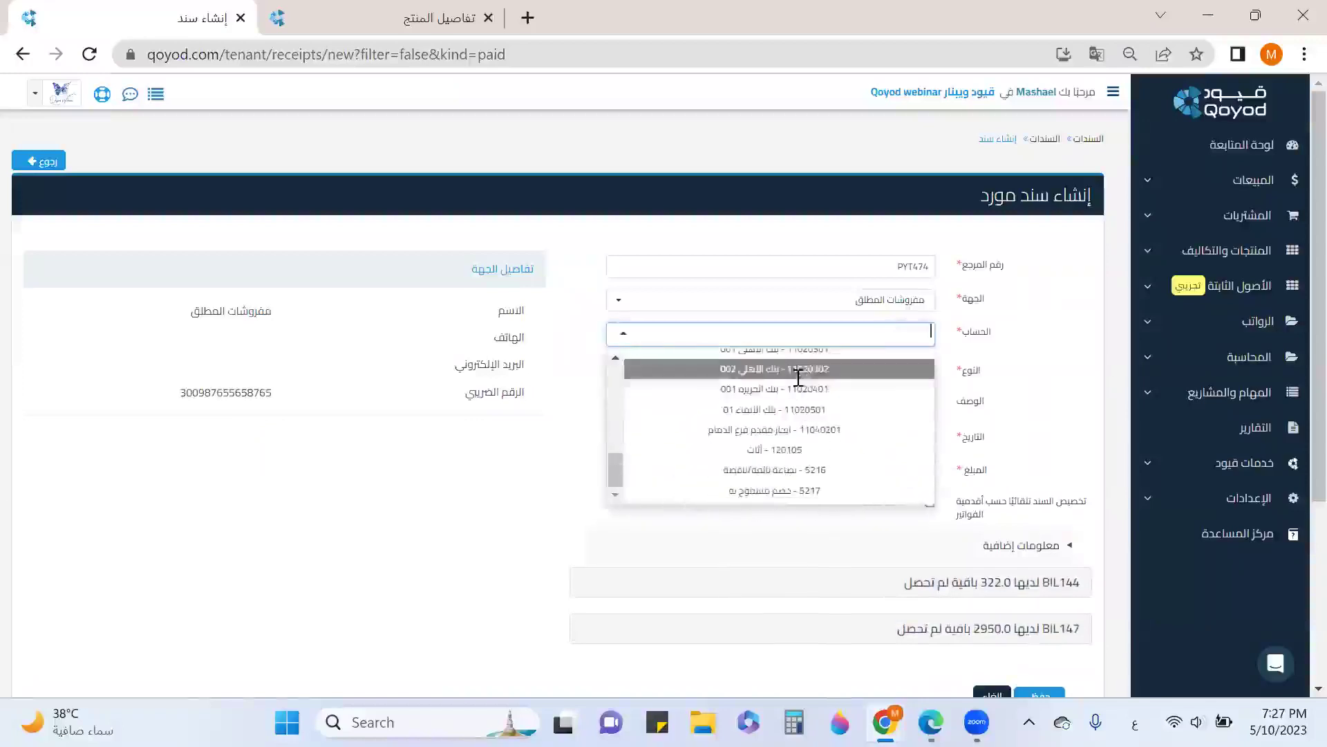
click(799, 391)
Date it 2023-05-10, enter 800, allocate by invoice age, and save as PYT474
click(904, 434)
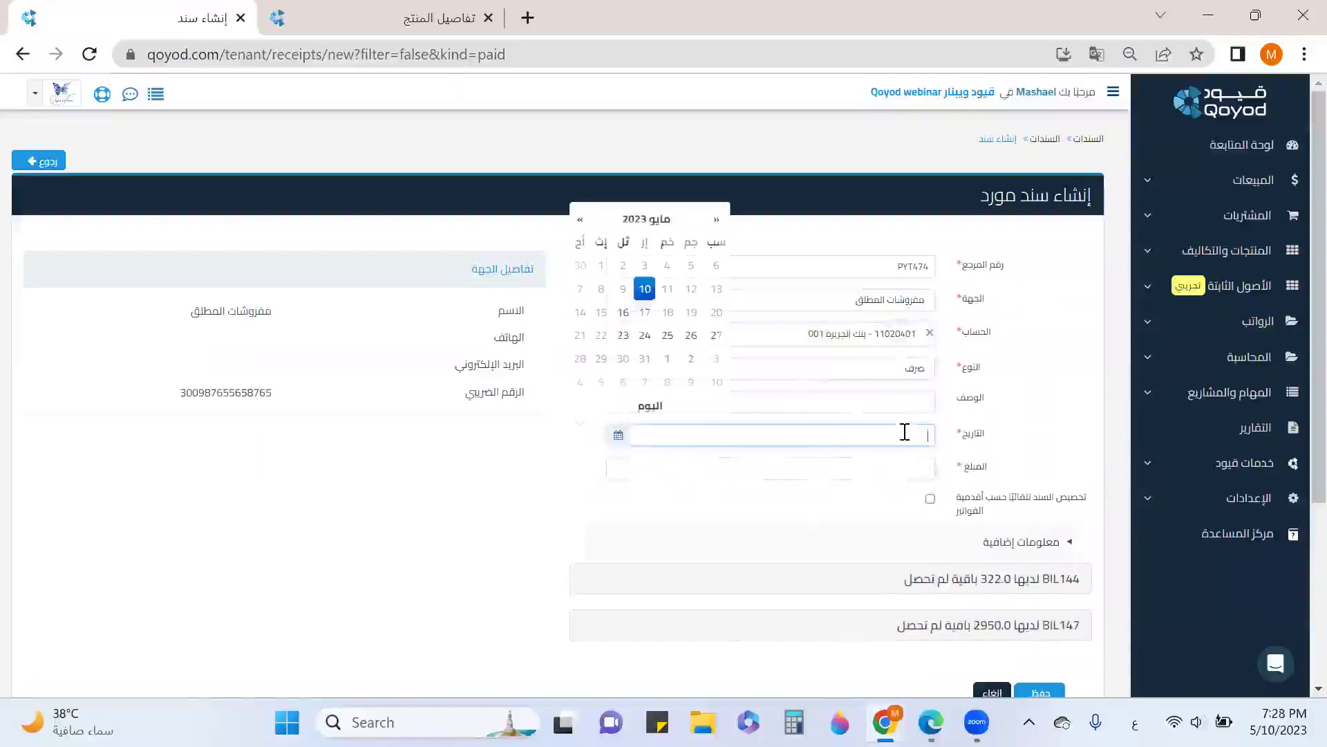
click(648, 293)
click(862, 468)
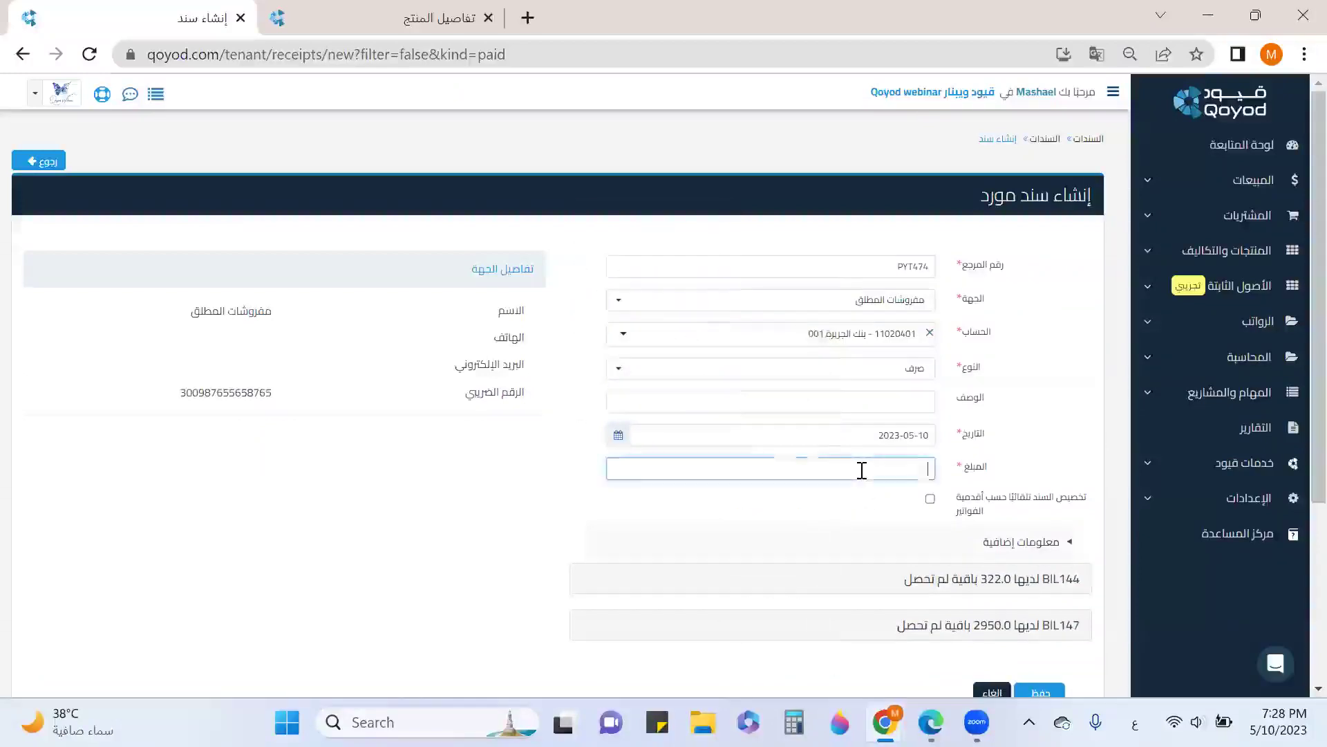
text(1)
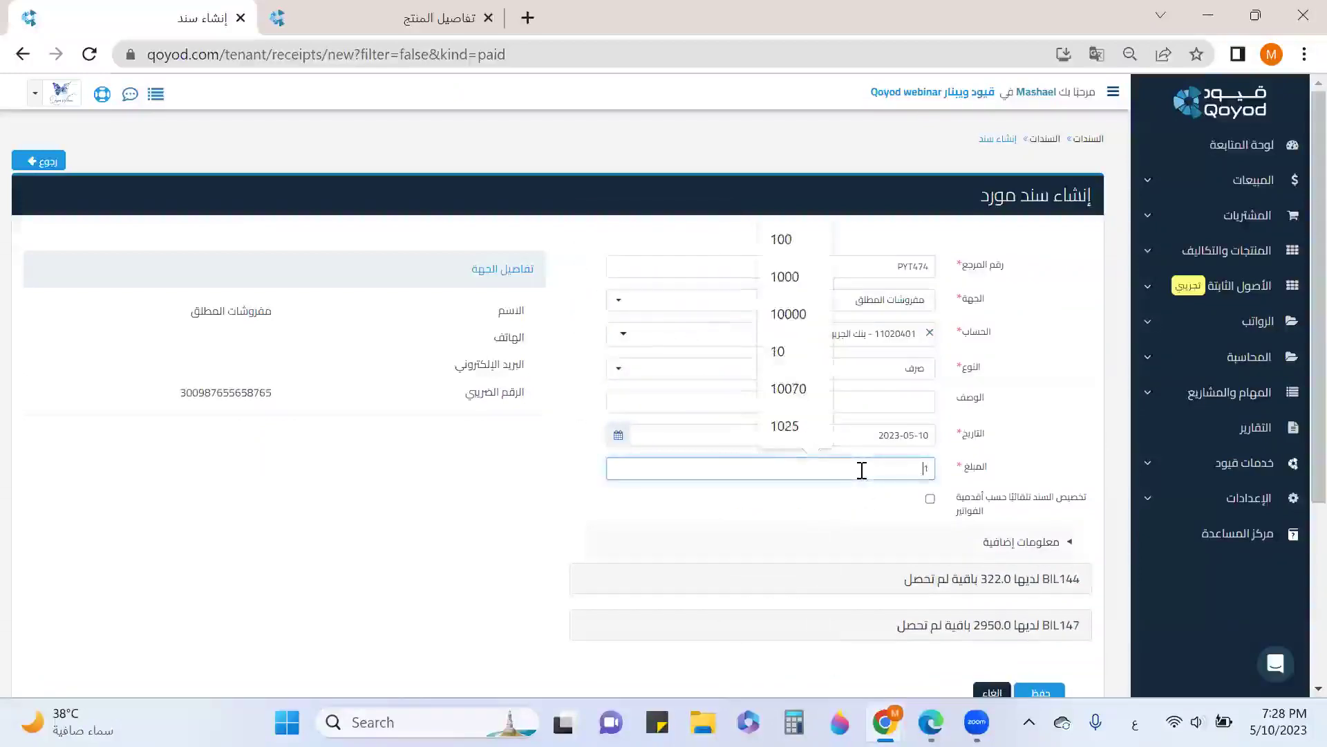
key(BackSpace)
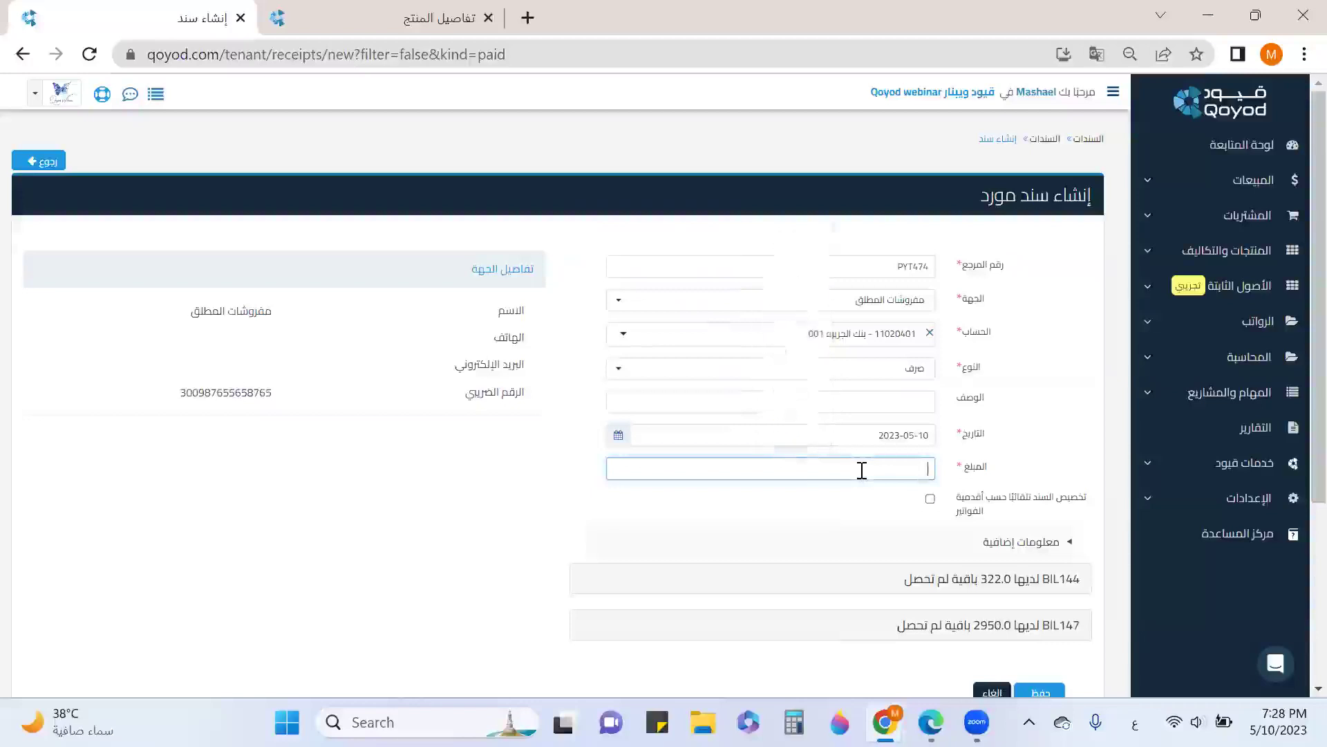
text(200)
scroll(909, 428, down, 2)
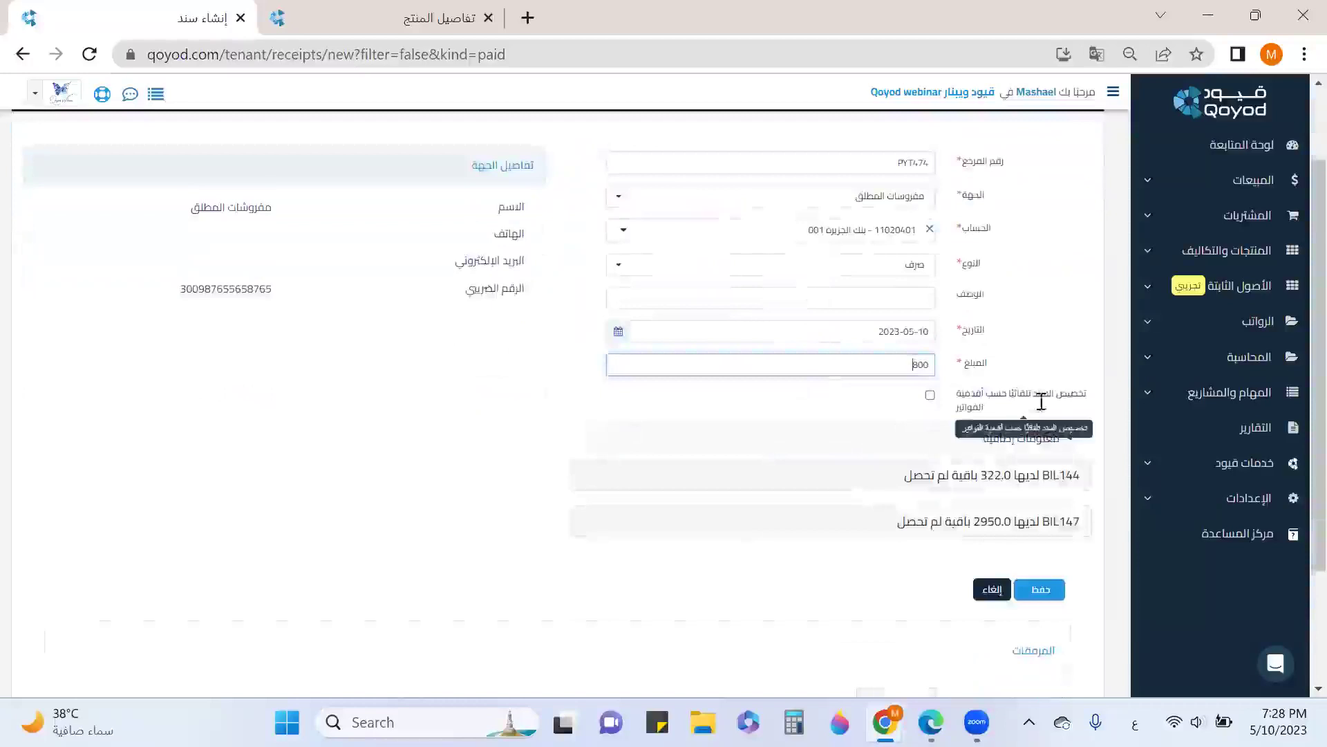
click(930, 395)
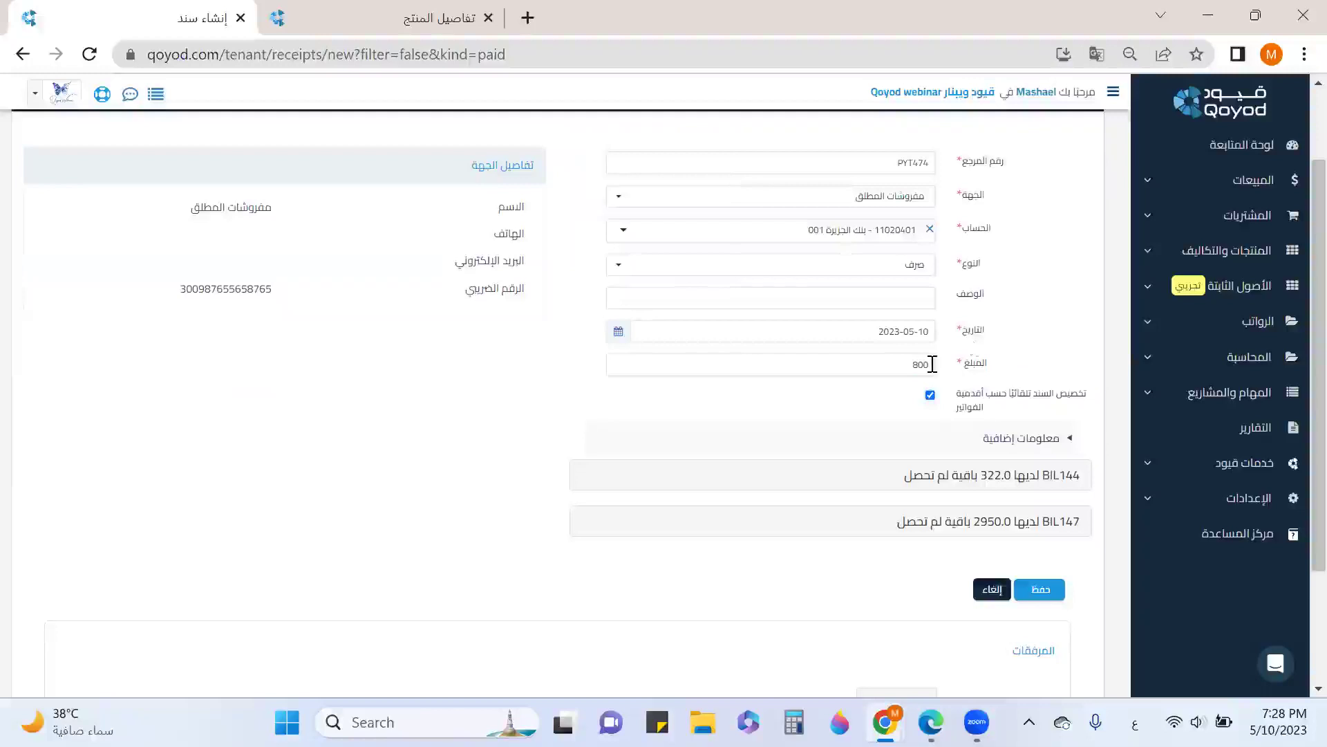
click(1050, 591)
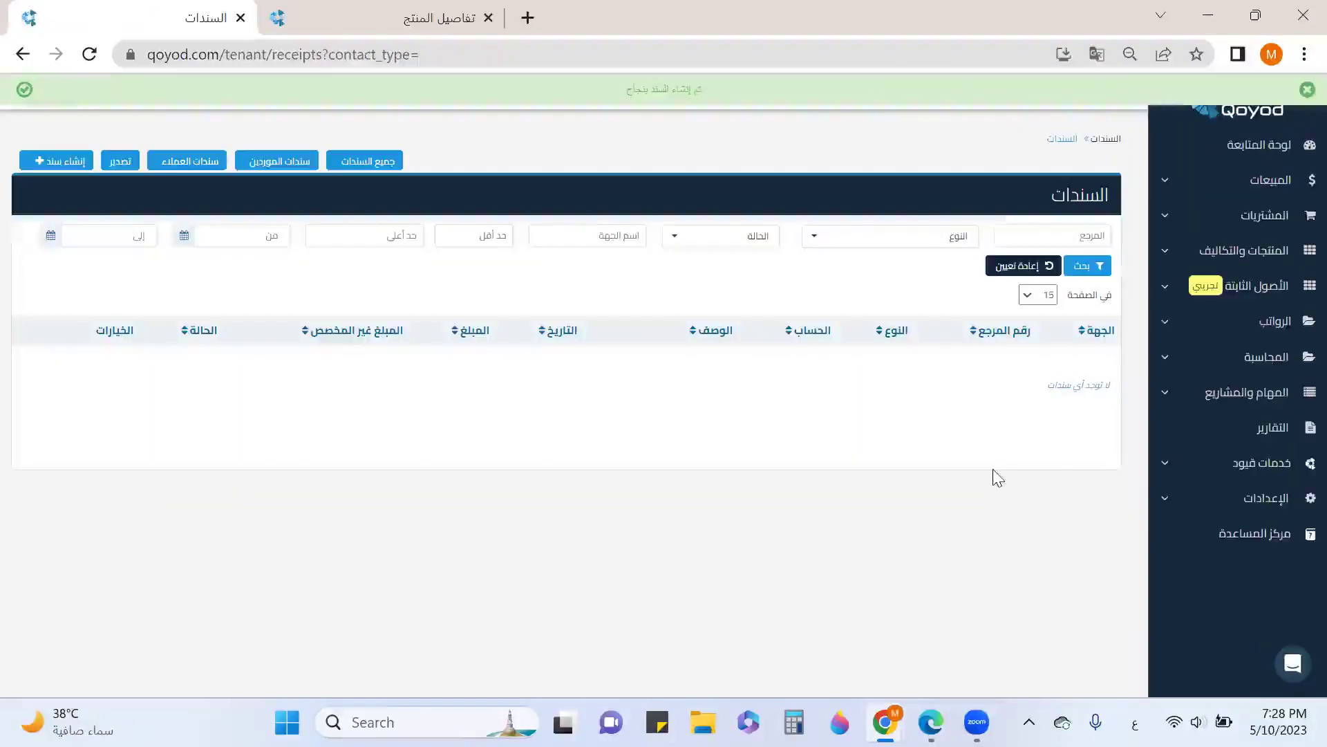
Clear the receipts filters and review the purchase bills list
click(1009, 270)
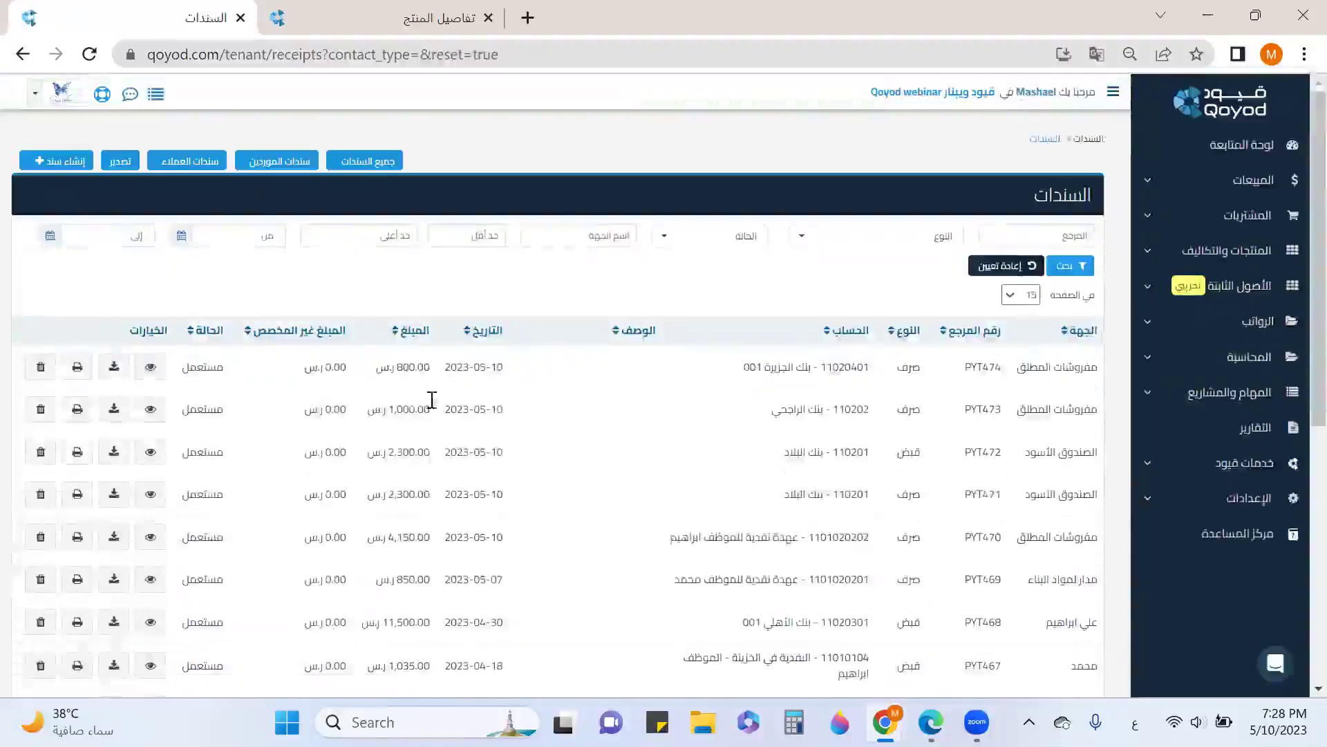
click(1245, 215)
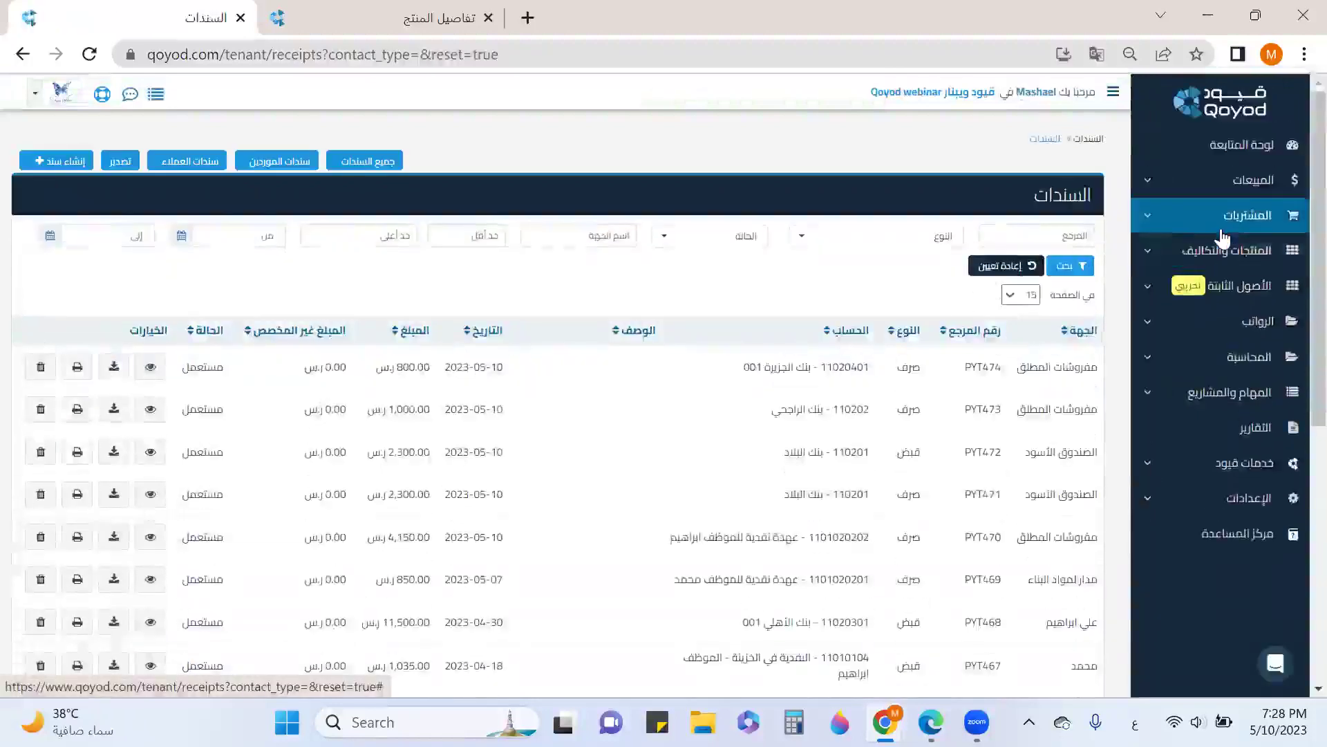
click(1247, 332)
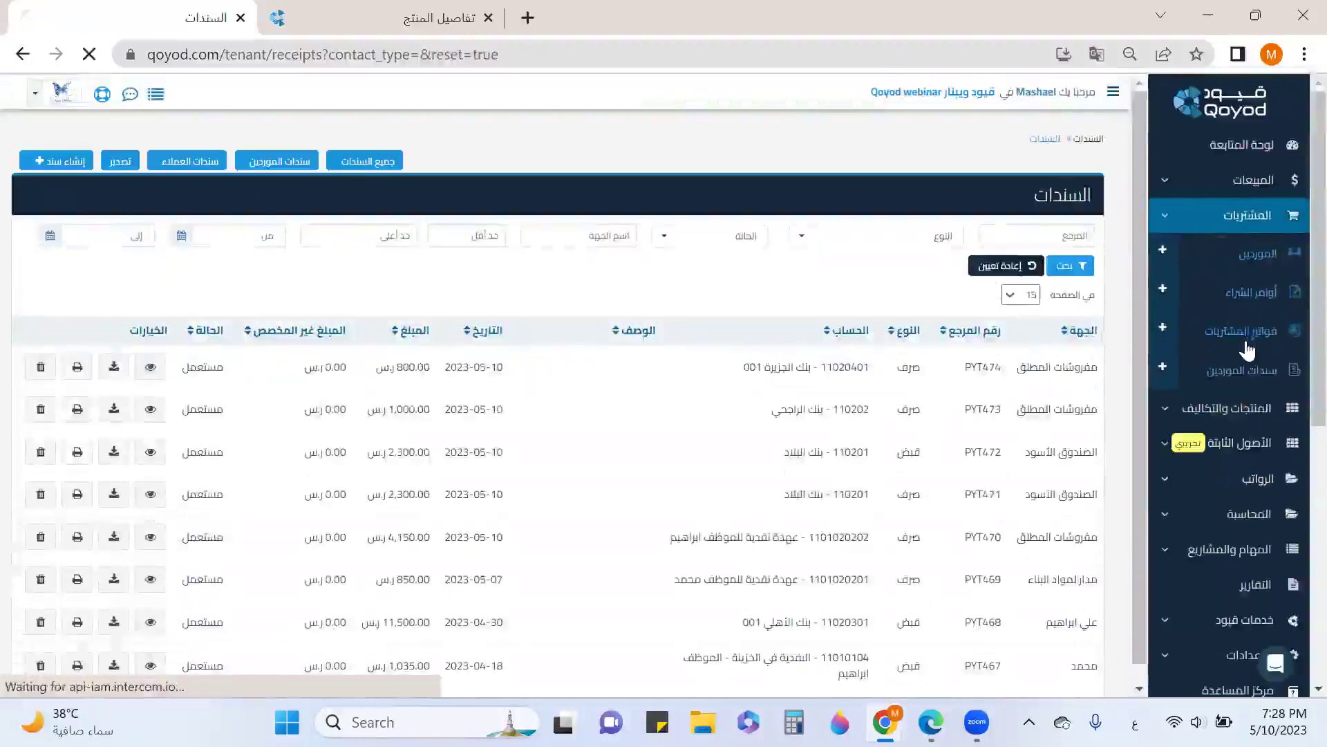
scroll(1031, 423, down, 4)
scroll(1032, 423, down, 2)
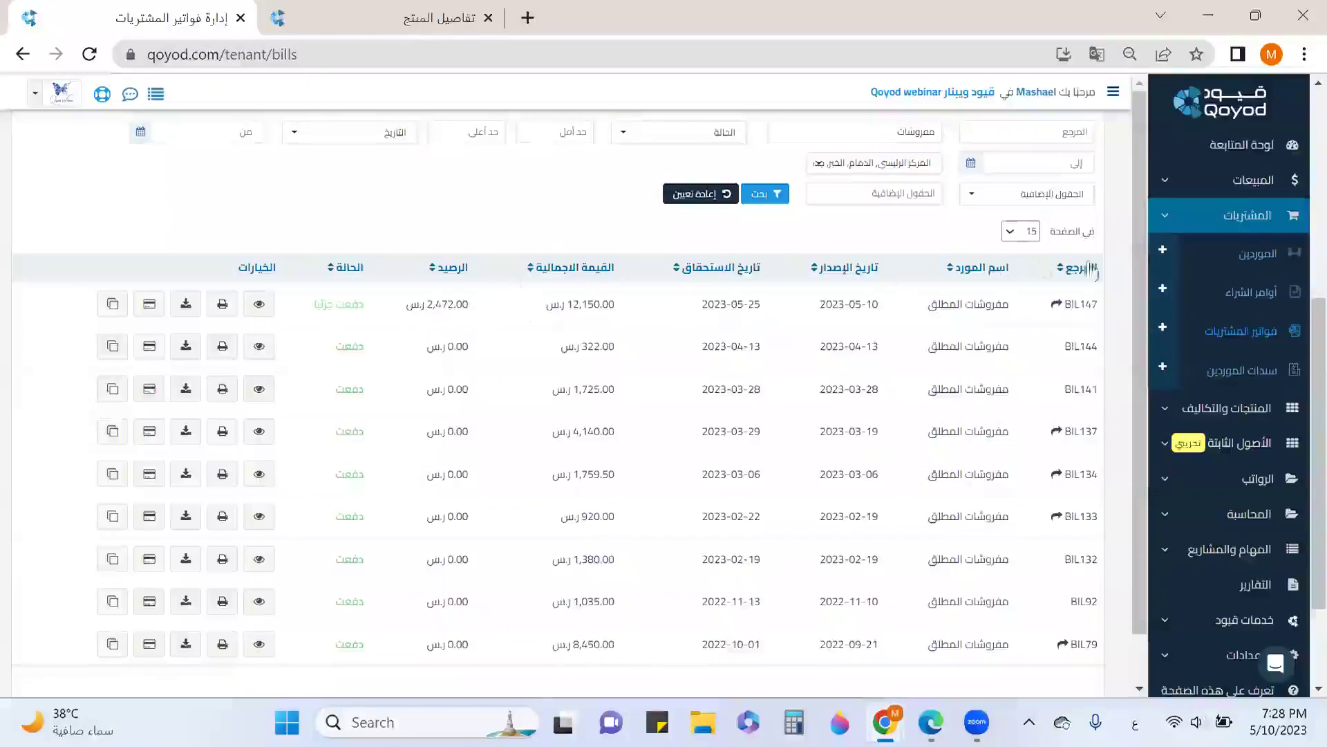
Check PYT474 splits 322.00 to BIL144 and 478.00 to BIL147, then start receipt PYT475
click(1249, 372)
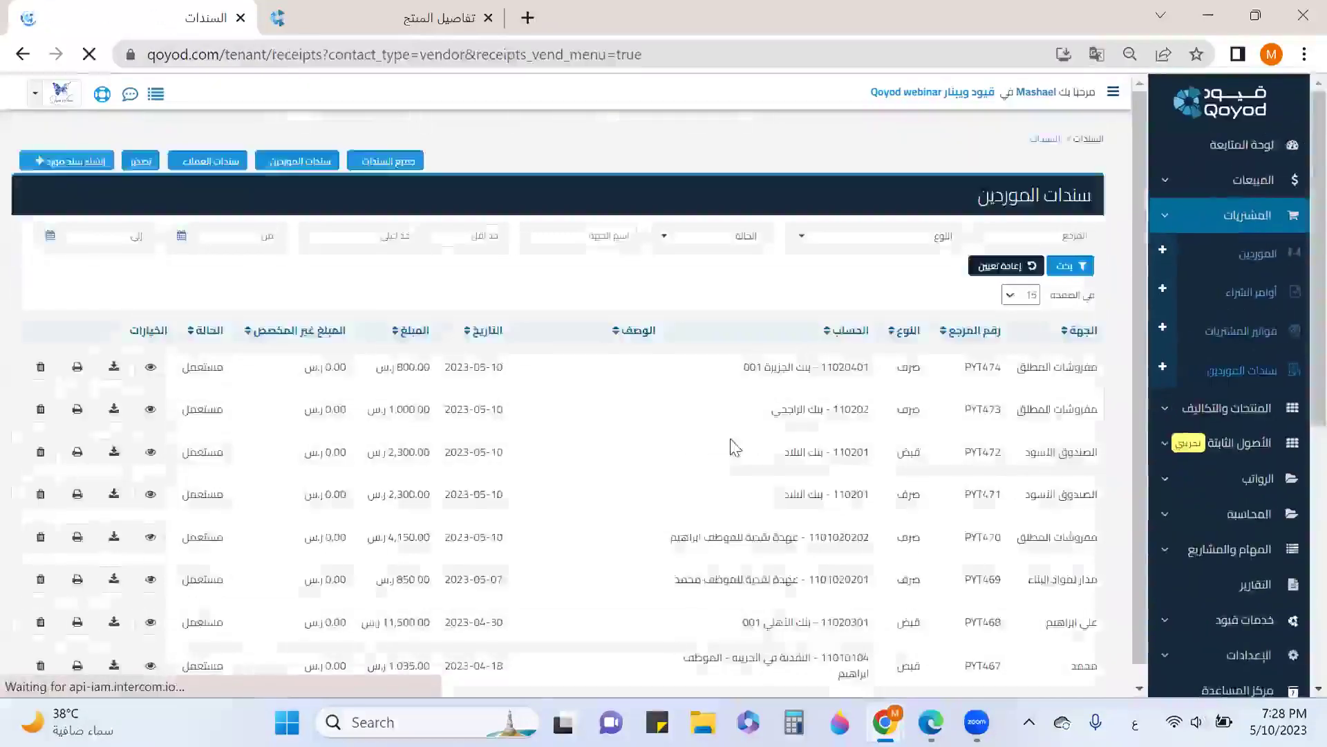
click(150, 263)
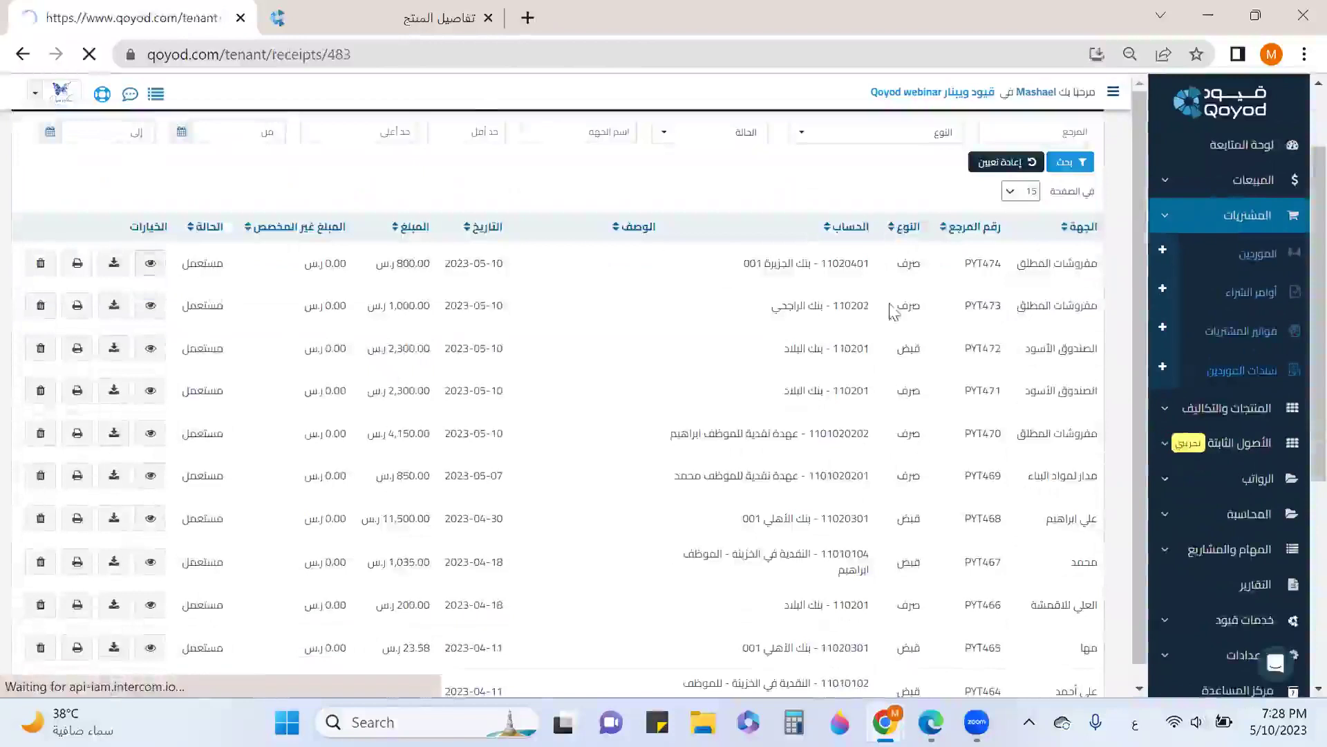
scroll(892, 359, down, 1)
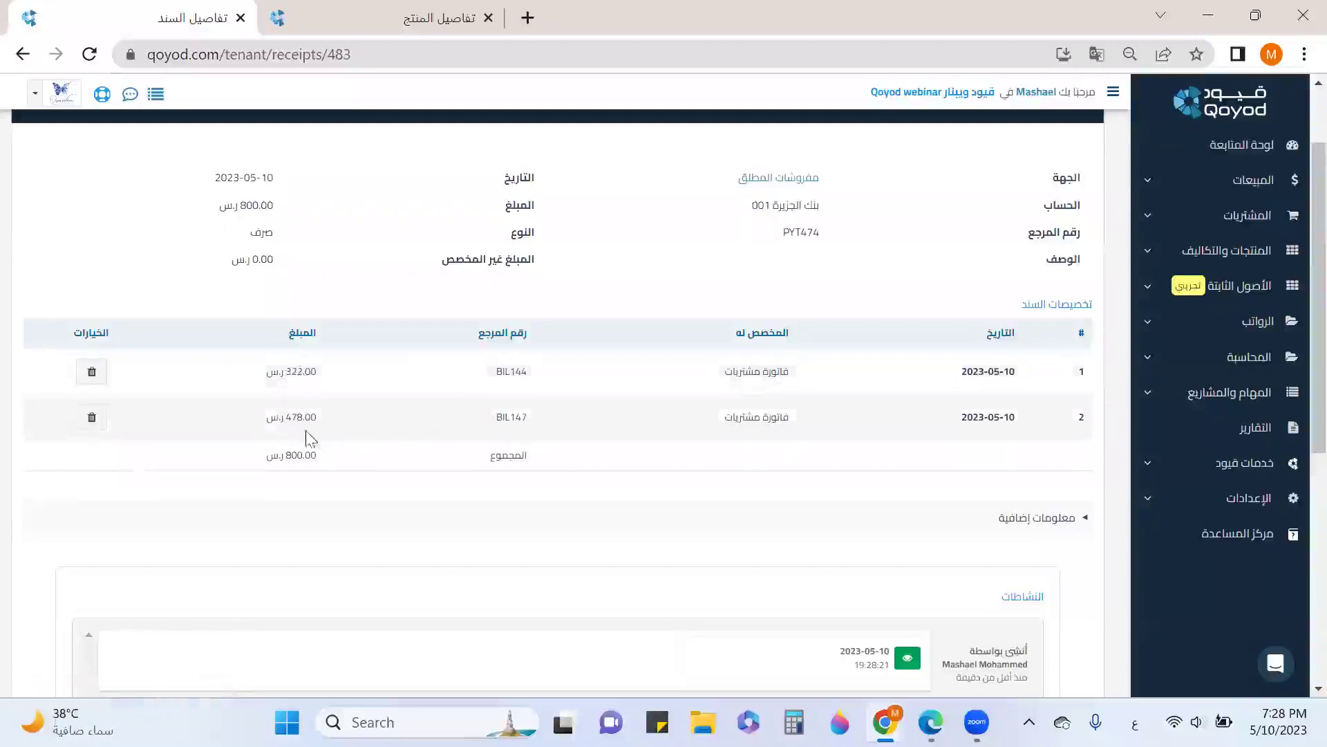
scroll(733, 484, up, 2)
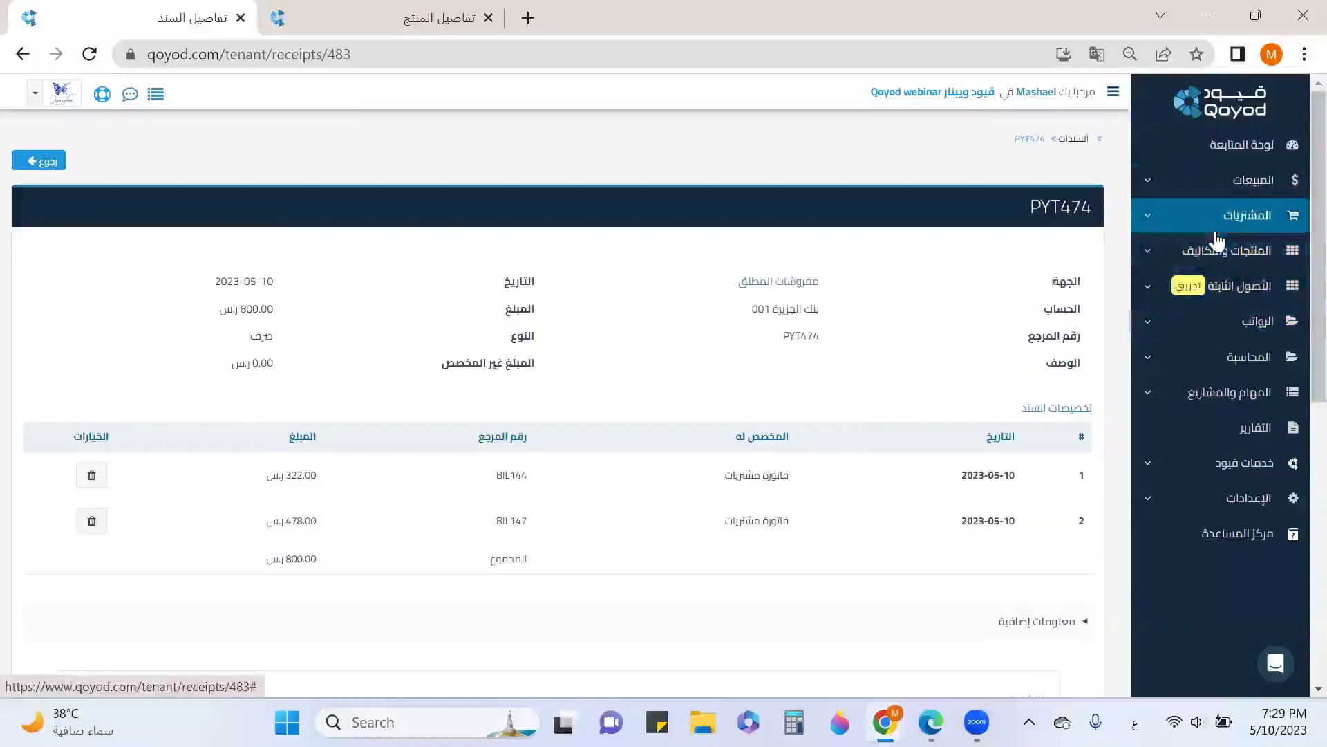
click(1217, 232)
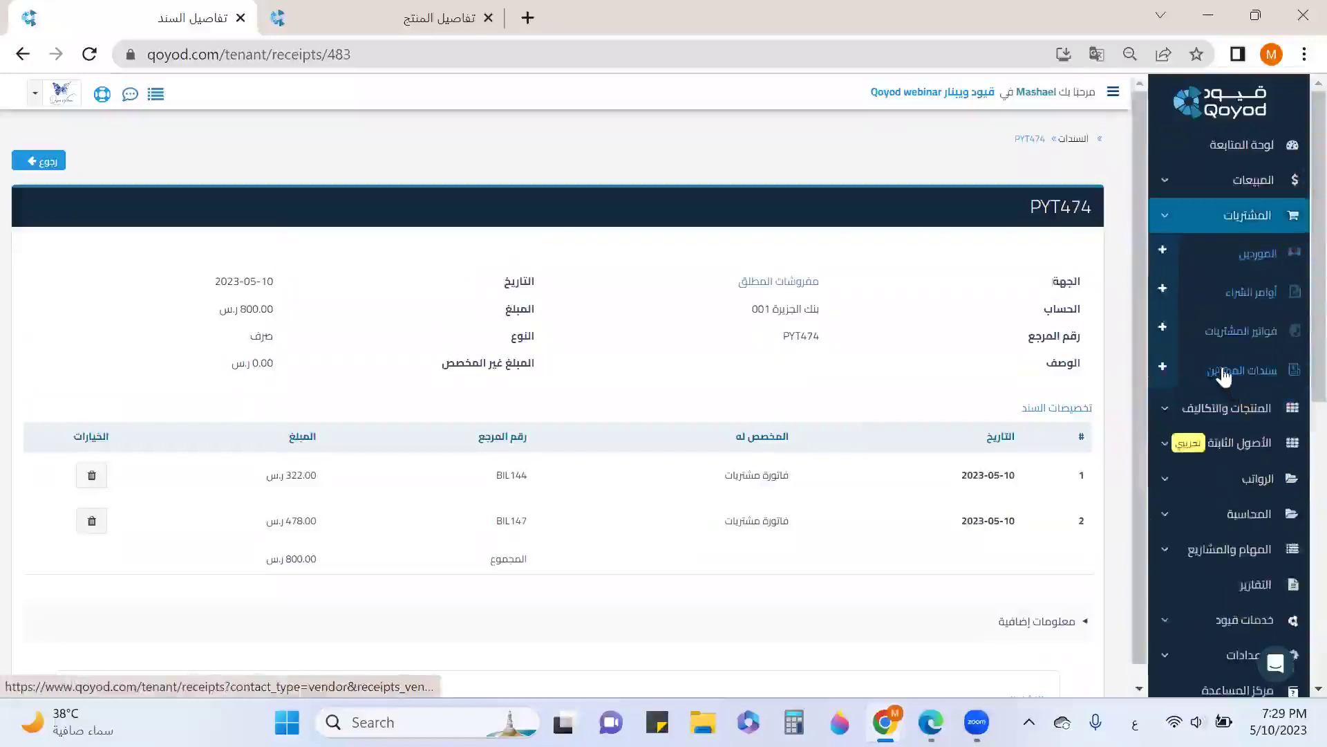
click(1163, 370)
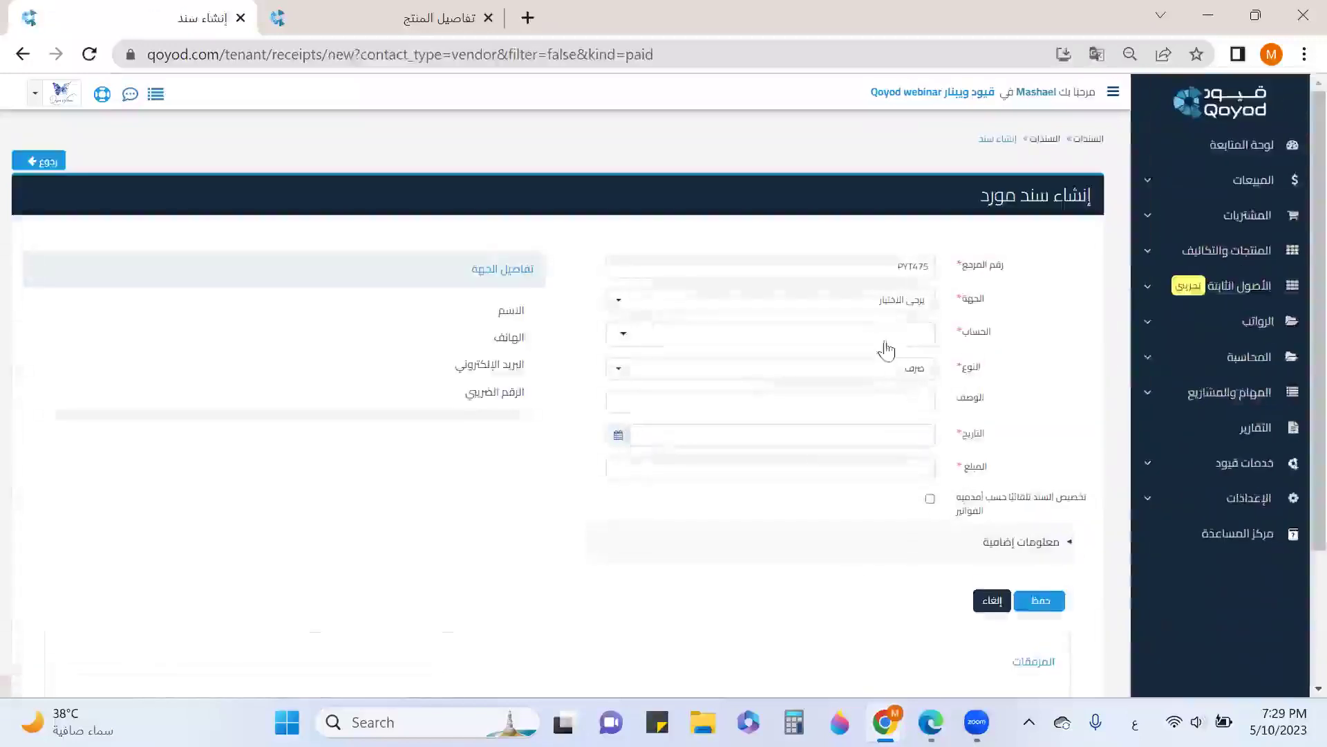
Save receipt PYT475: مفروشات المطلق, account 110201 - بنك البلاد, date 2023-05-10, amount 2472
click(887, 304)
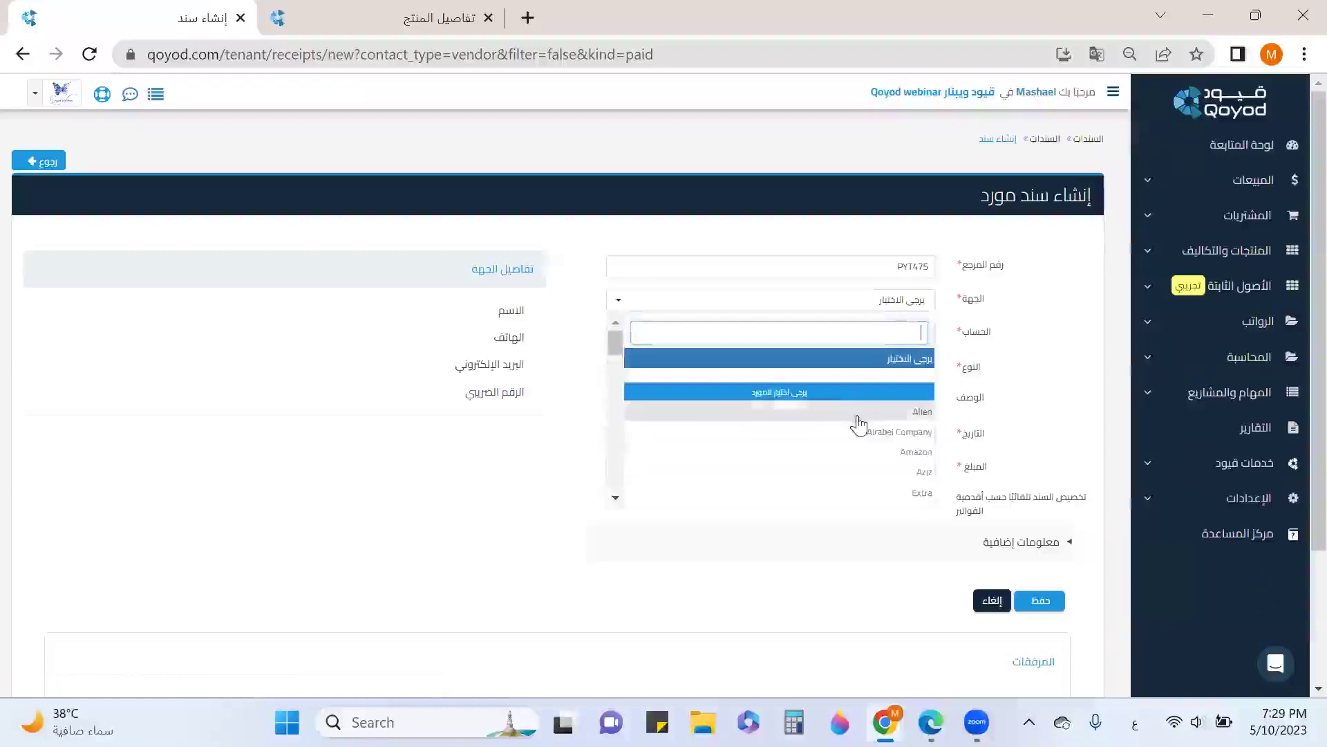
text(مفر)
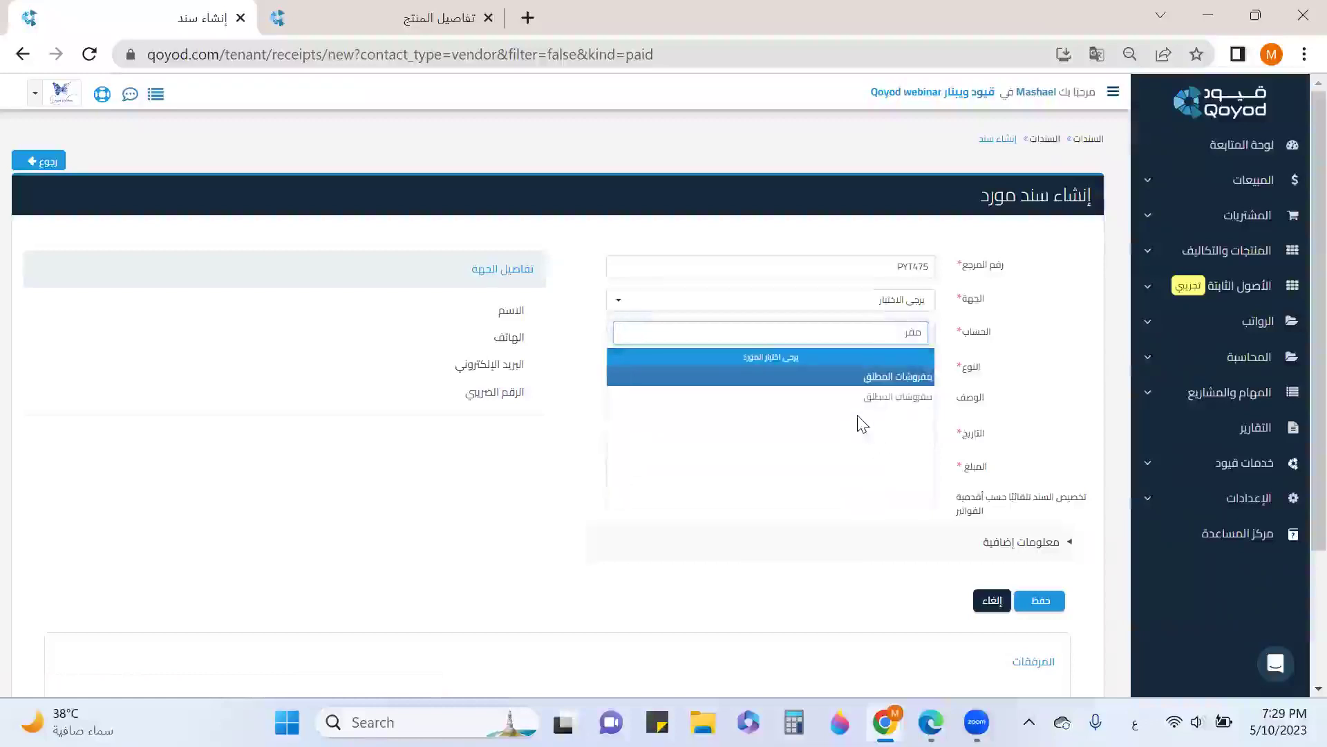
click(866, 378)
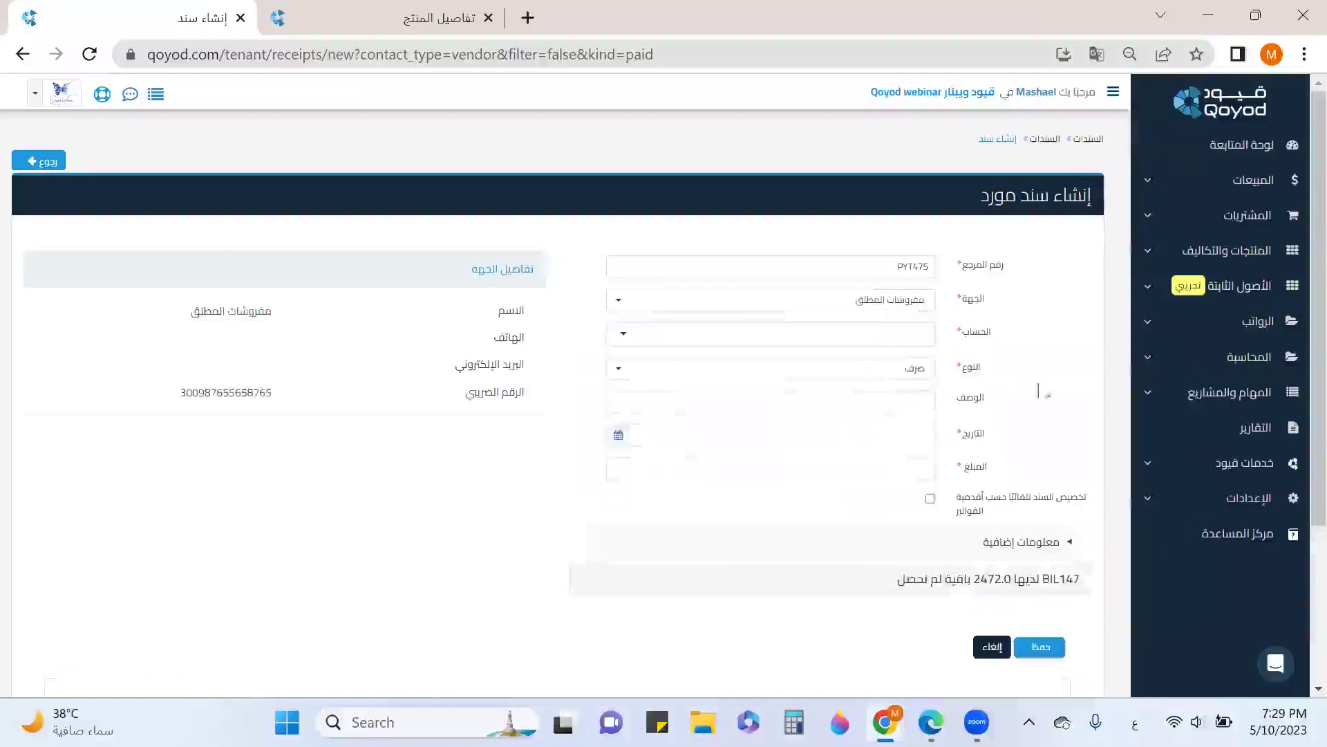
click(919, 333)
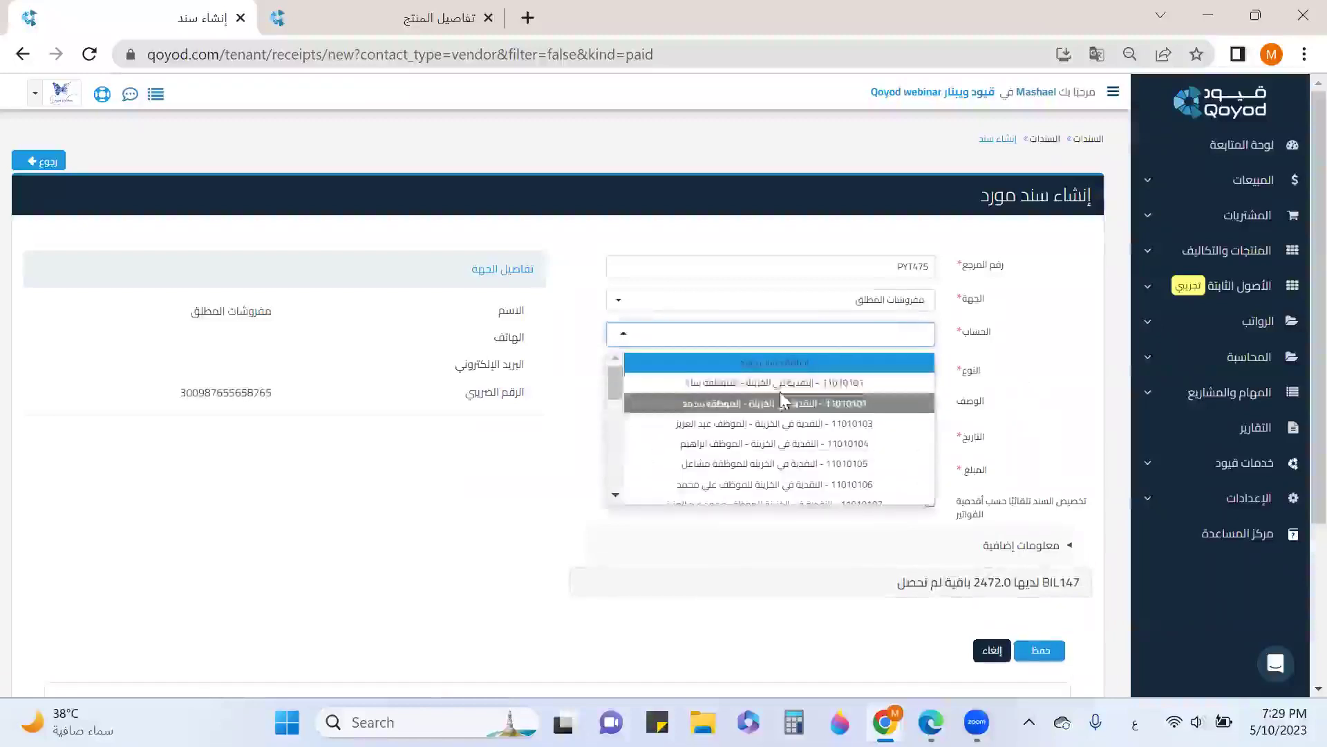
scroll(780, 393, down, 5)
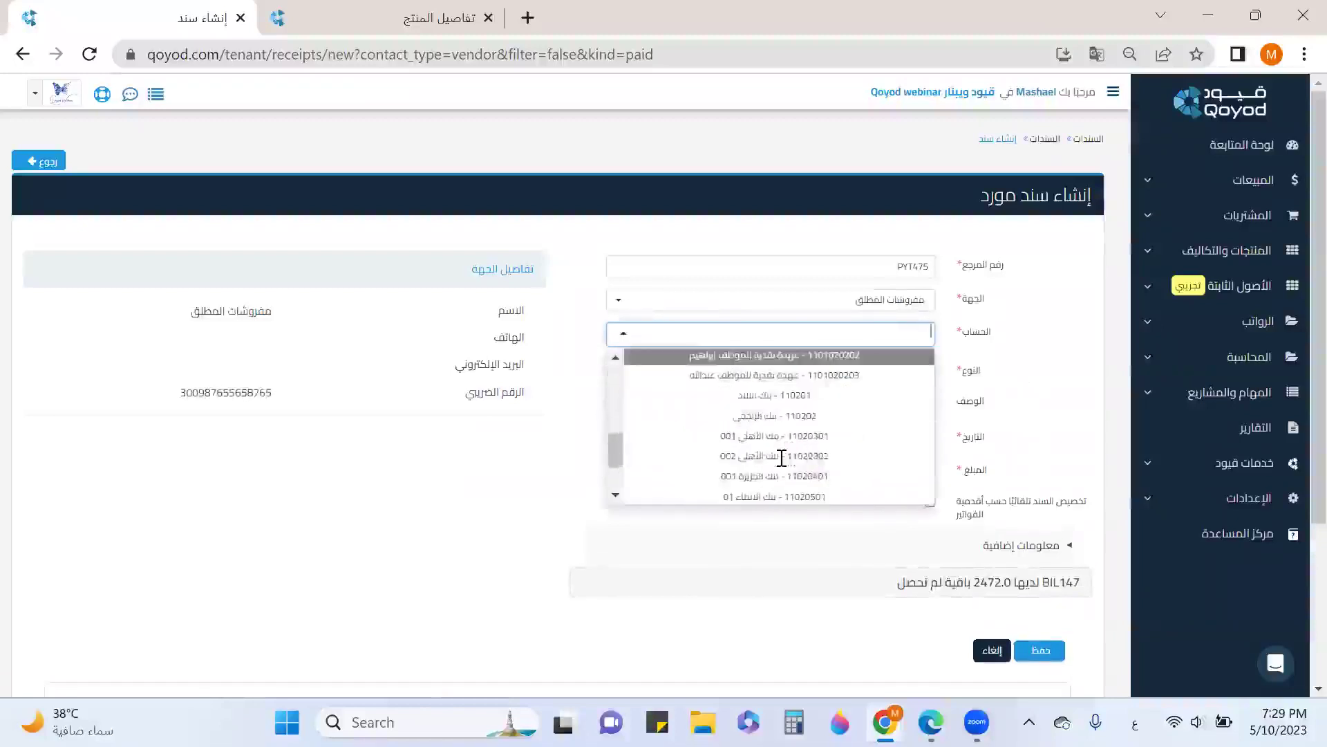
click(829, 396)
click(895, 441)
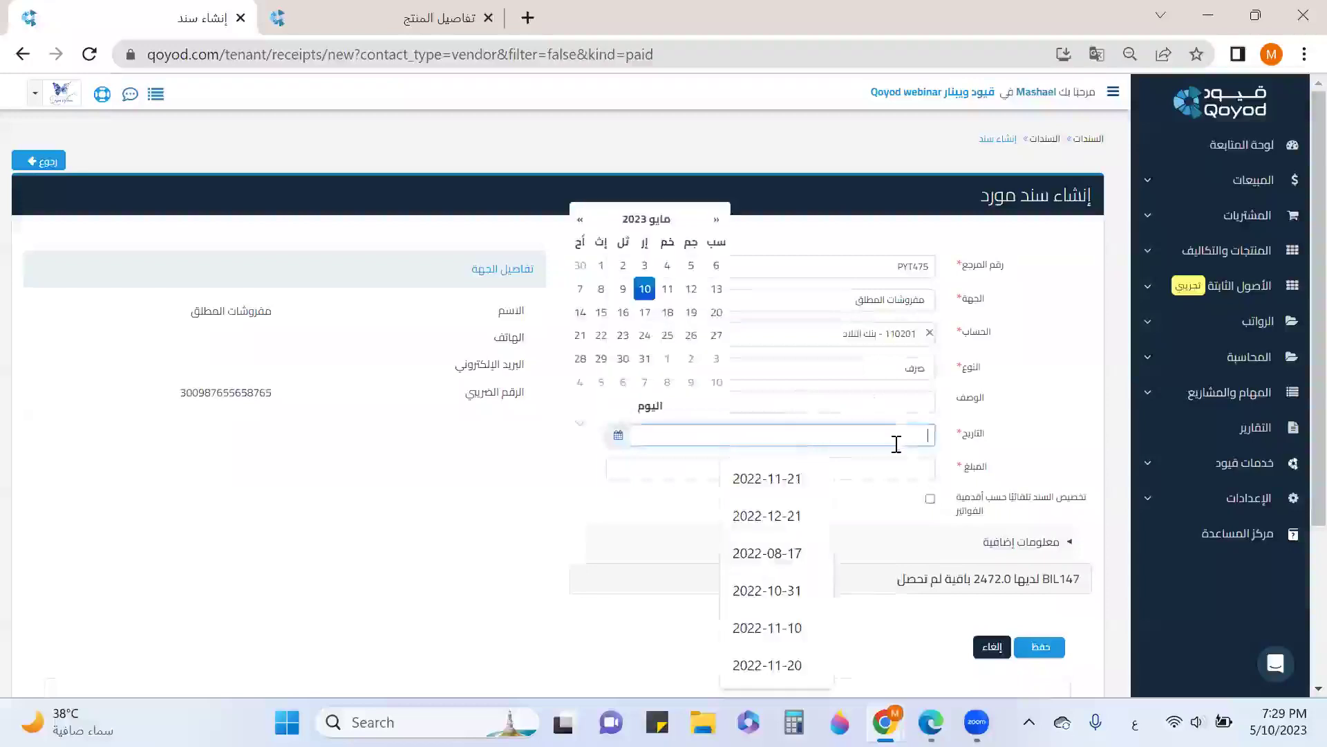
click(650, 289)
click(908, 465)
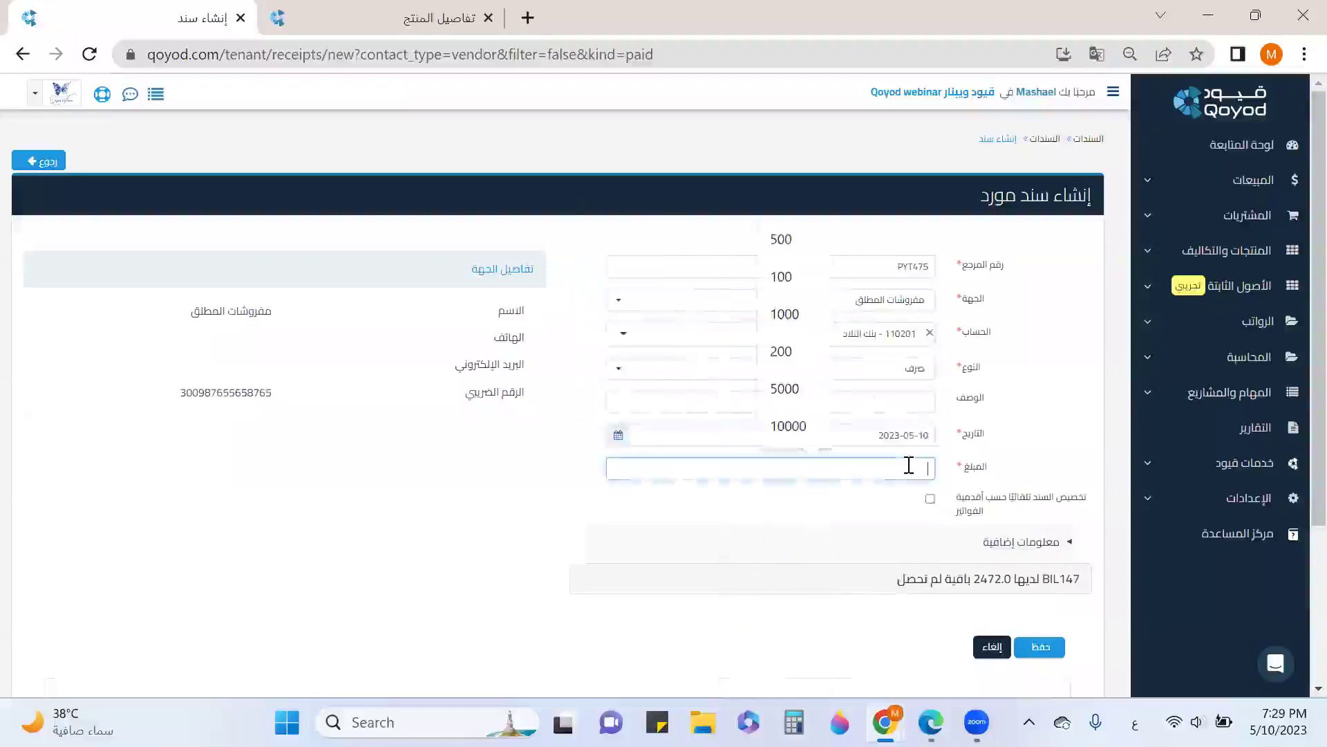
text(2472)
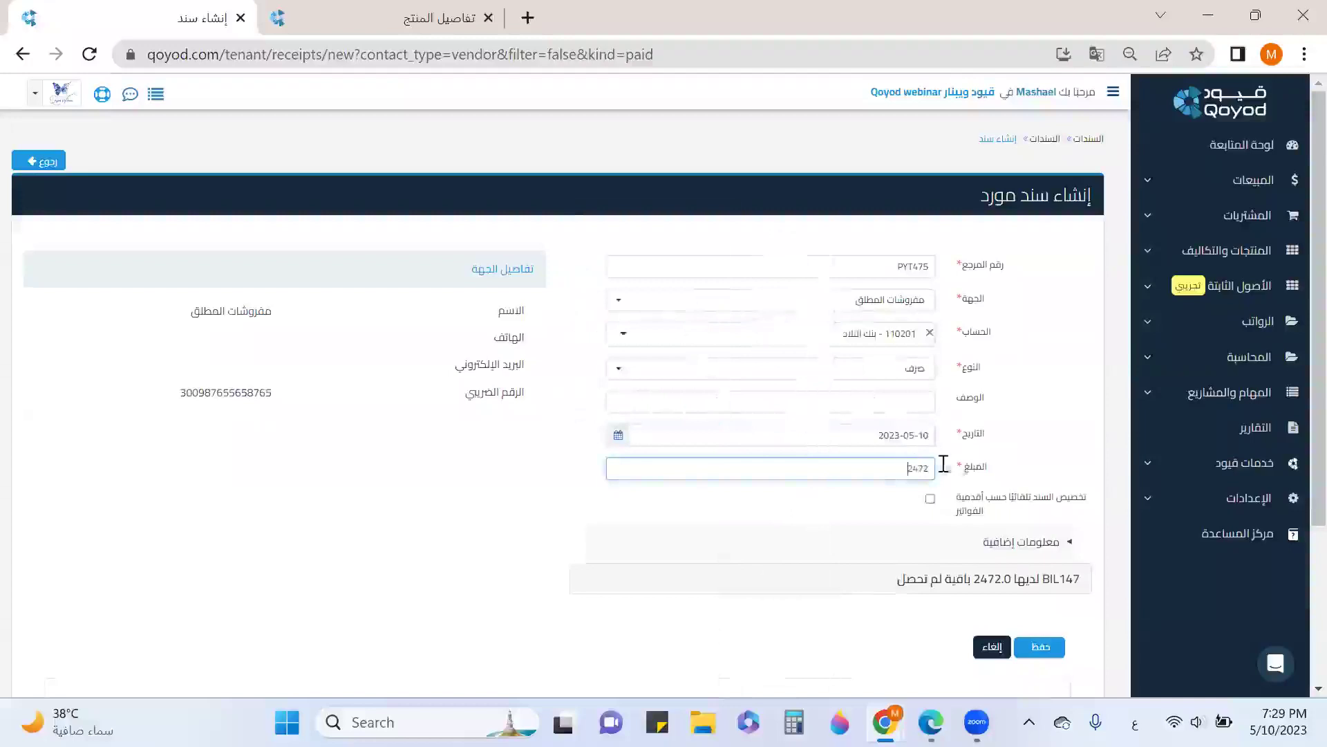
scroll(996, 543, down, 2)
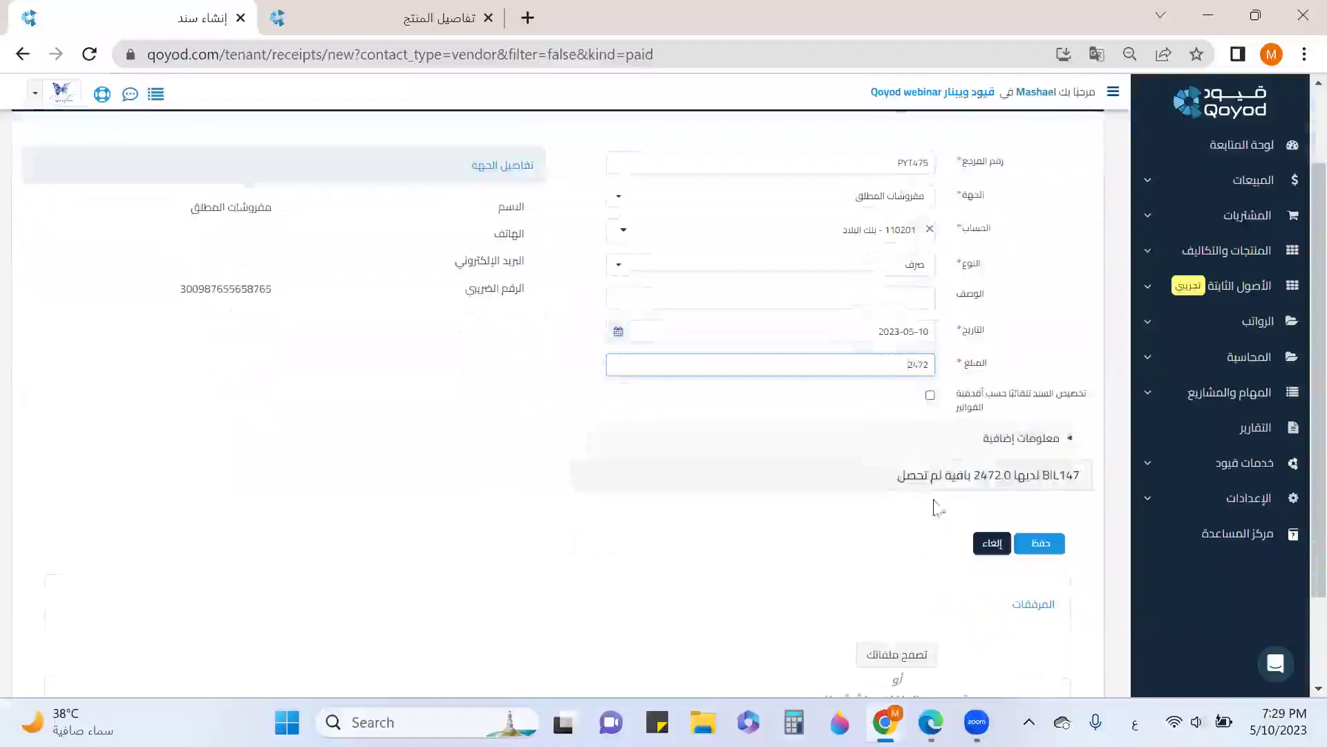
click(1045, 542)
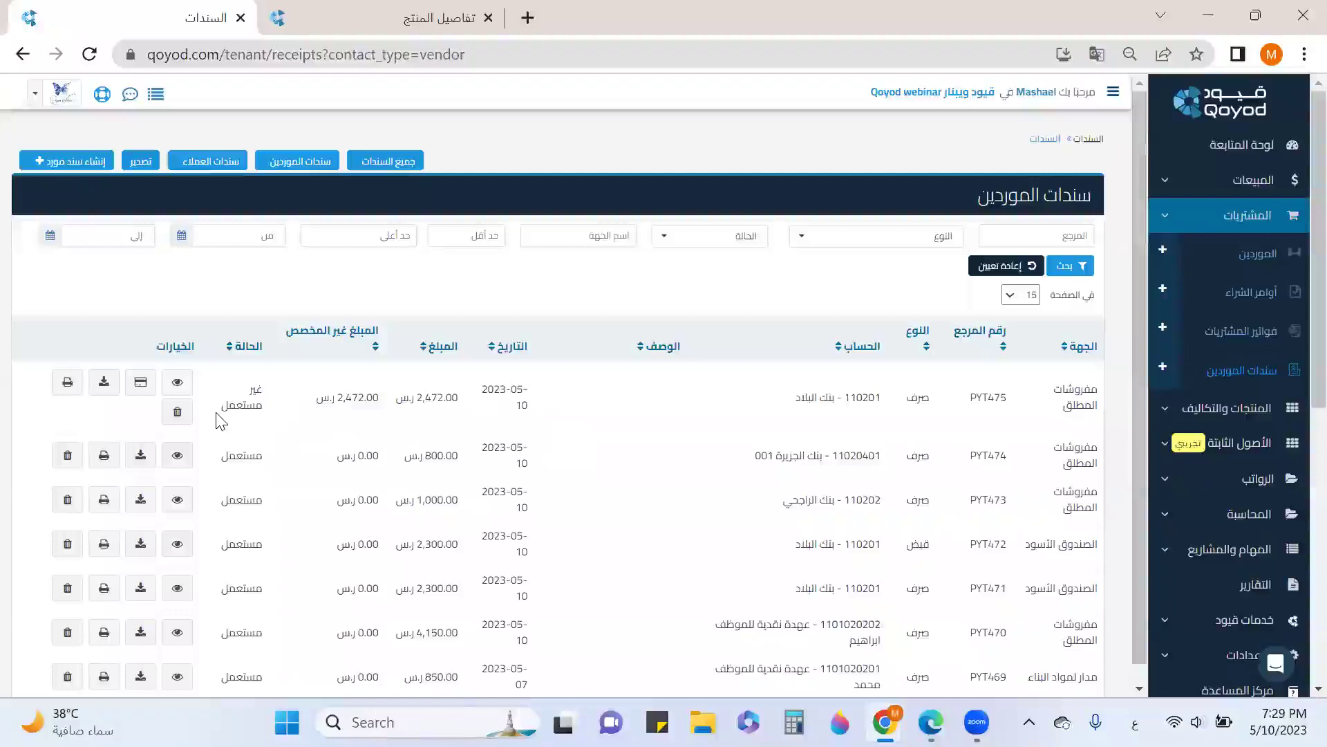
Bring up the payment form for bill BIL147 from the purchase bills list, prefilled with 2472.00
click(1264, 332)
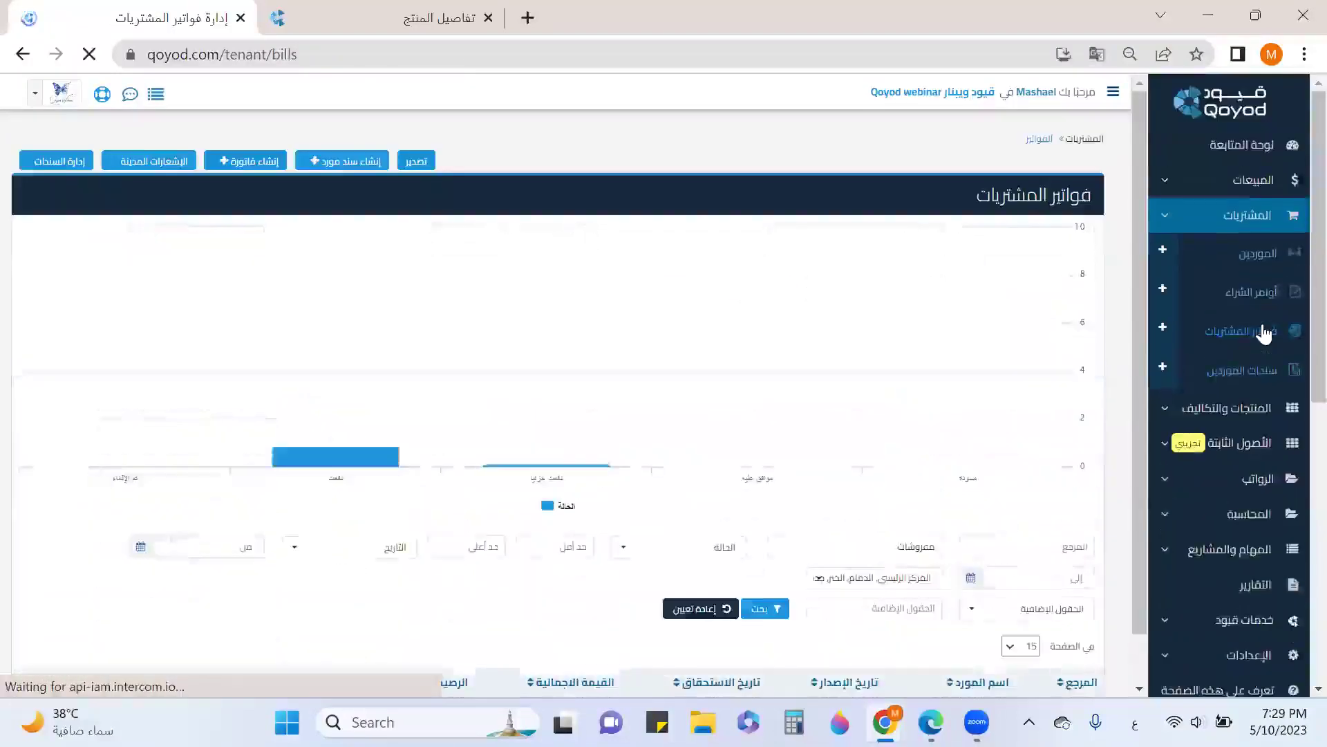
scroll(1104, 361, down, 3)
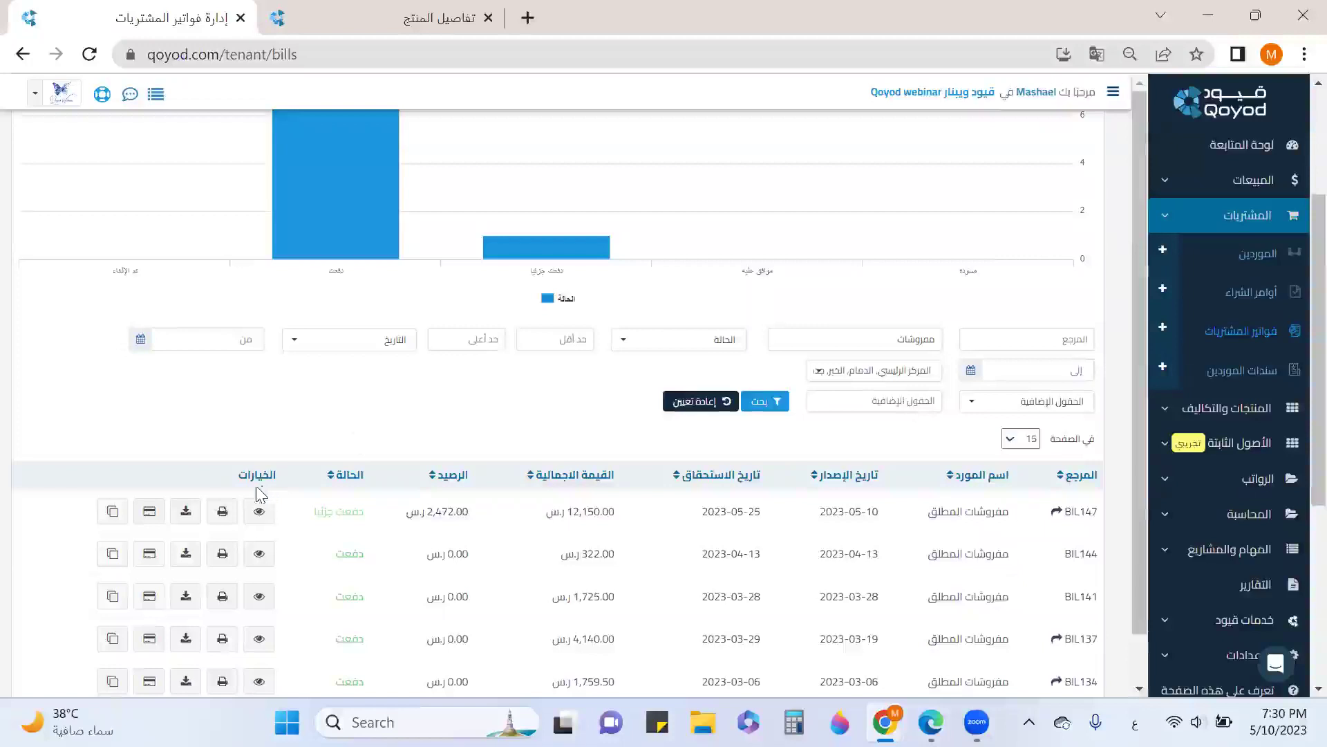
click(149, 512)
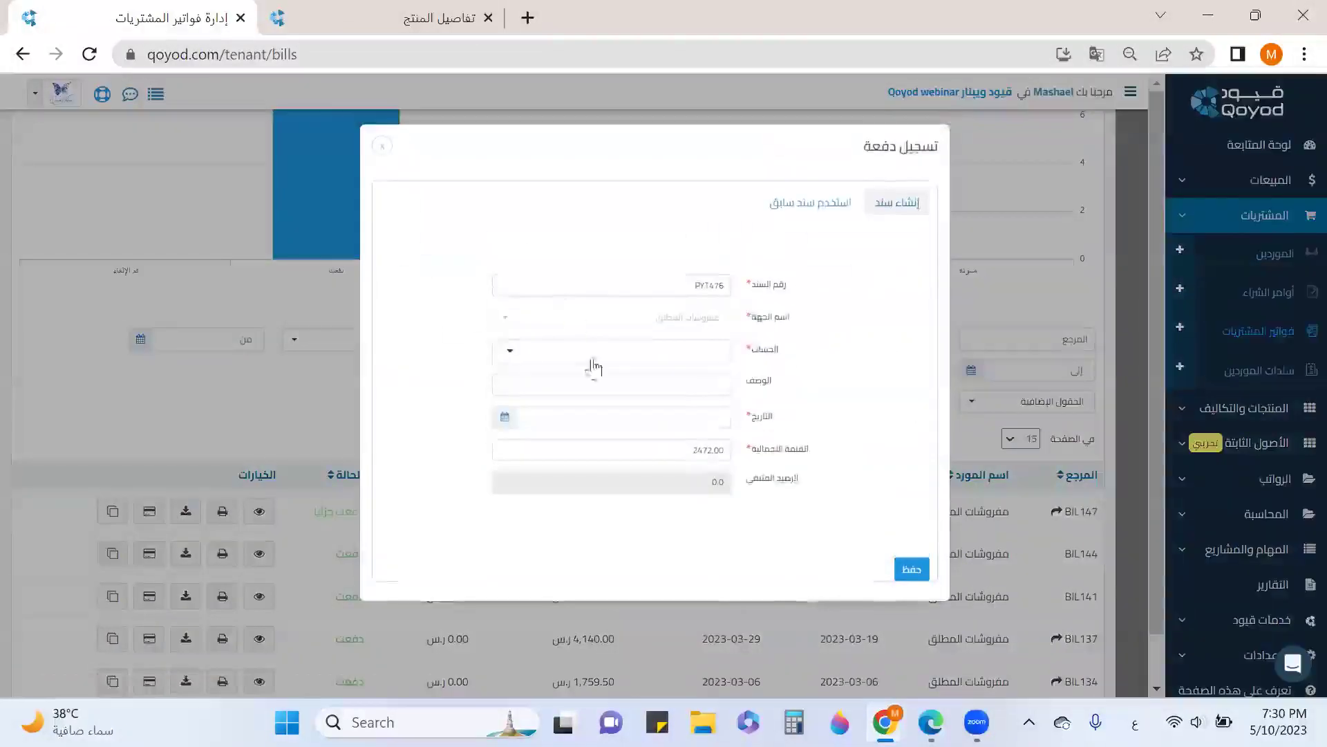
Pay BIL147 in full by applying existing receipt PYT475's 2472.00
click(805, 218)
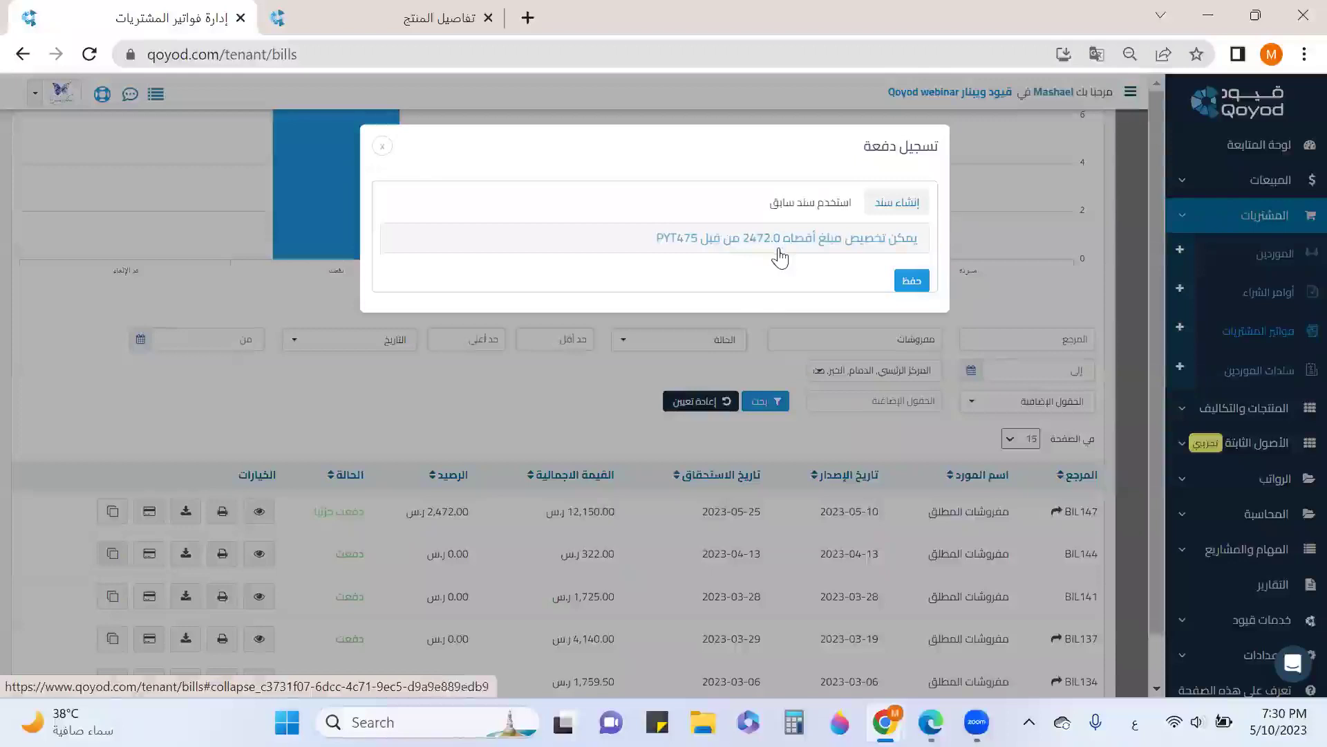
click(768, 255)
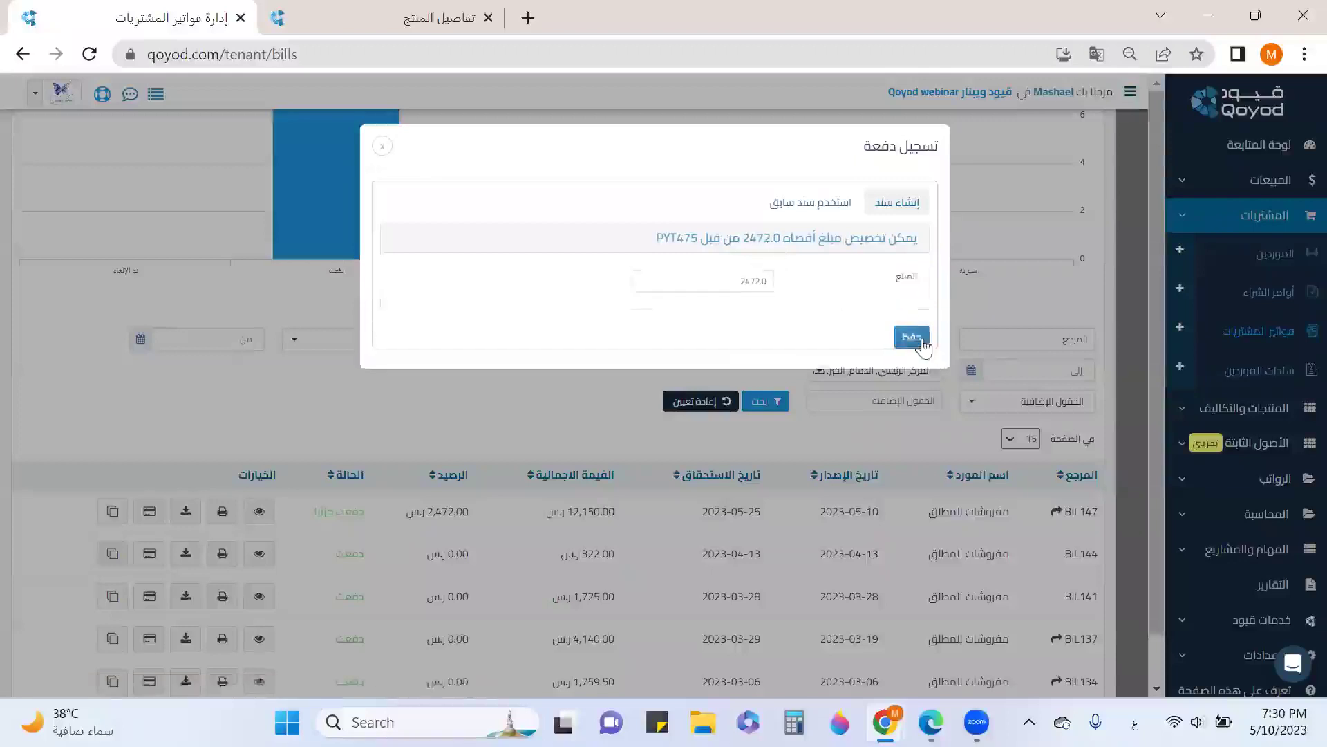
click(922, 339)
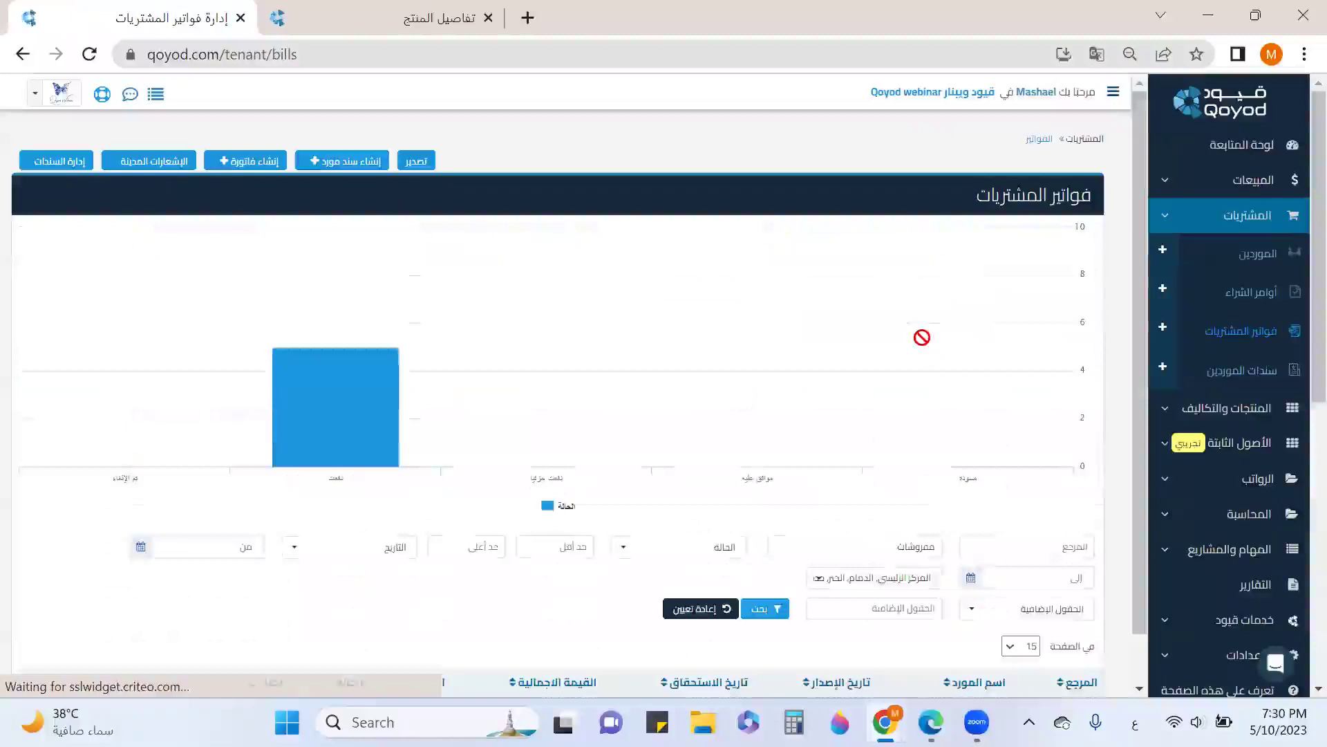
scroll(922, 337, down, 5)
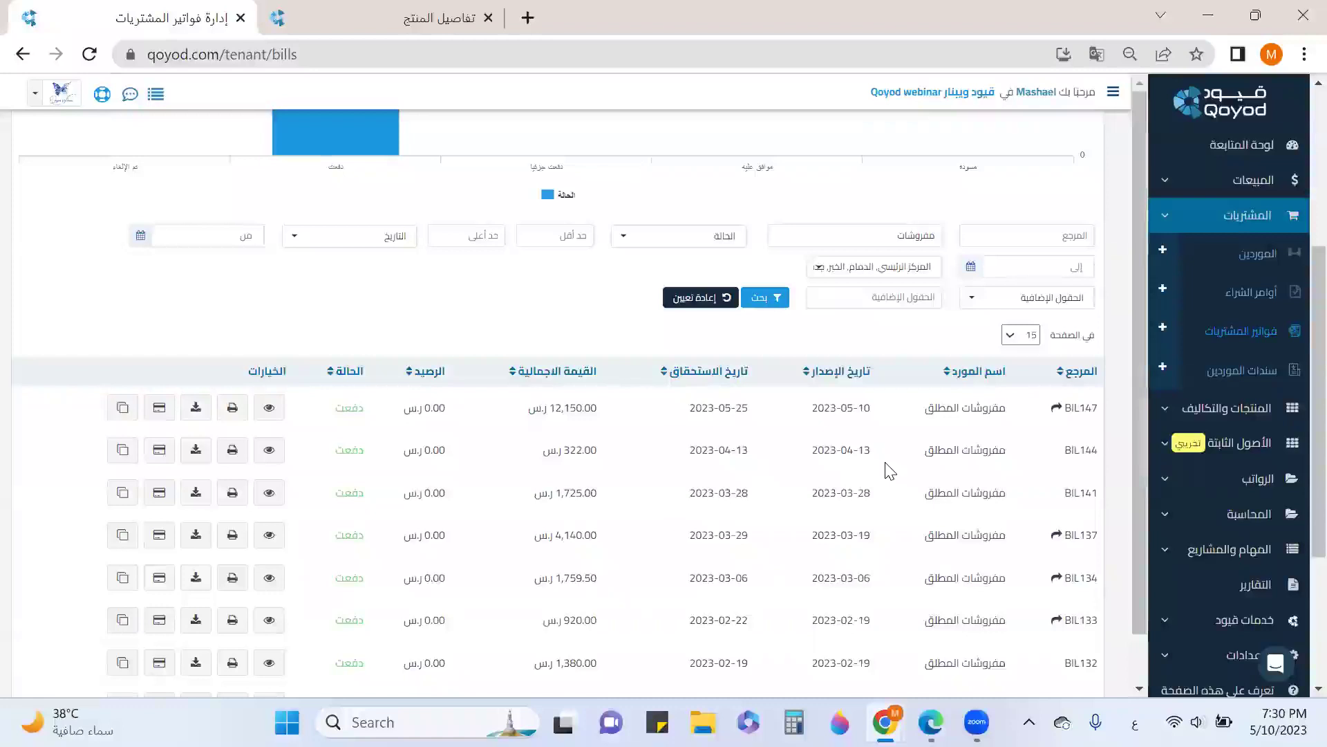
Go to the Customers (العملاء) list under the Sales section
click(1200, 181)
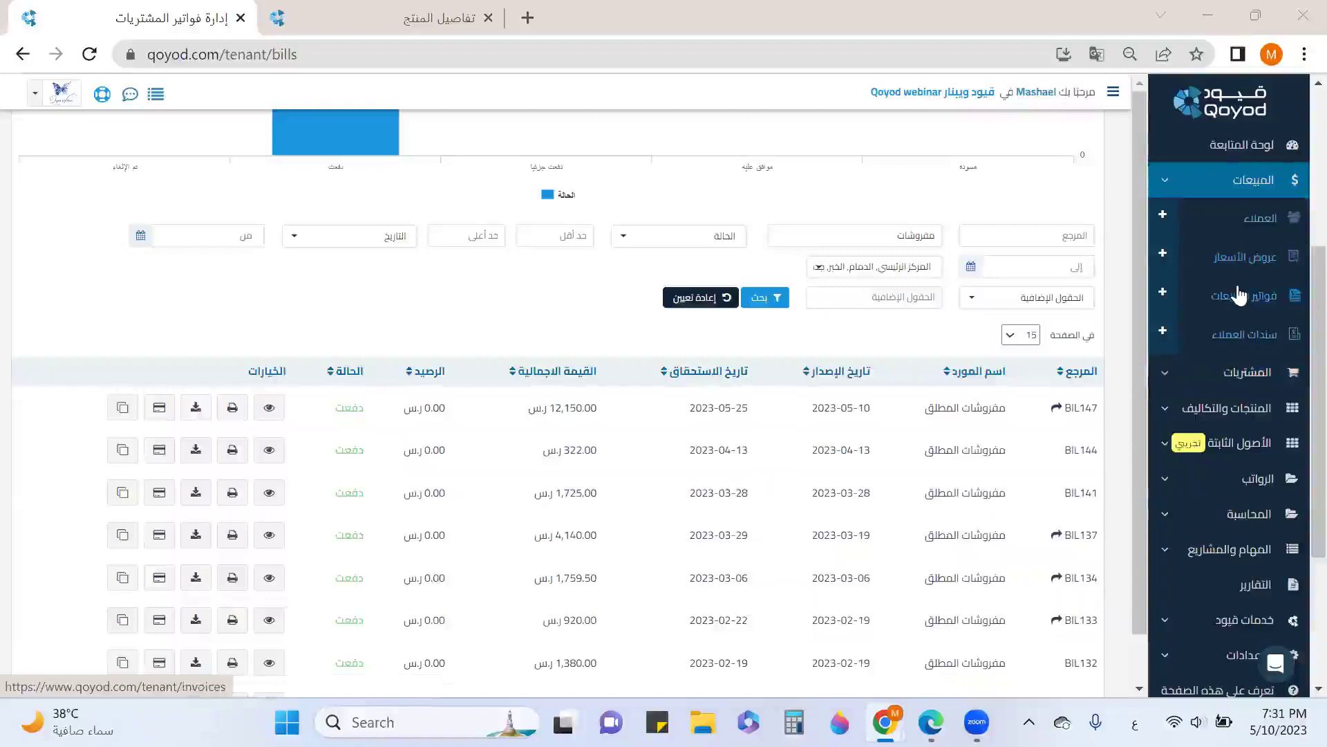
click(1253, 223)
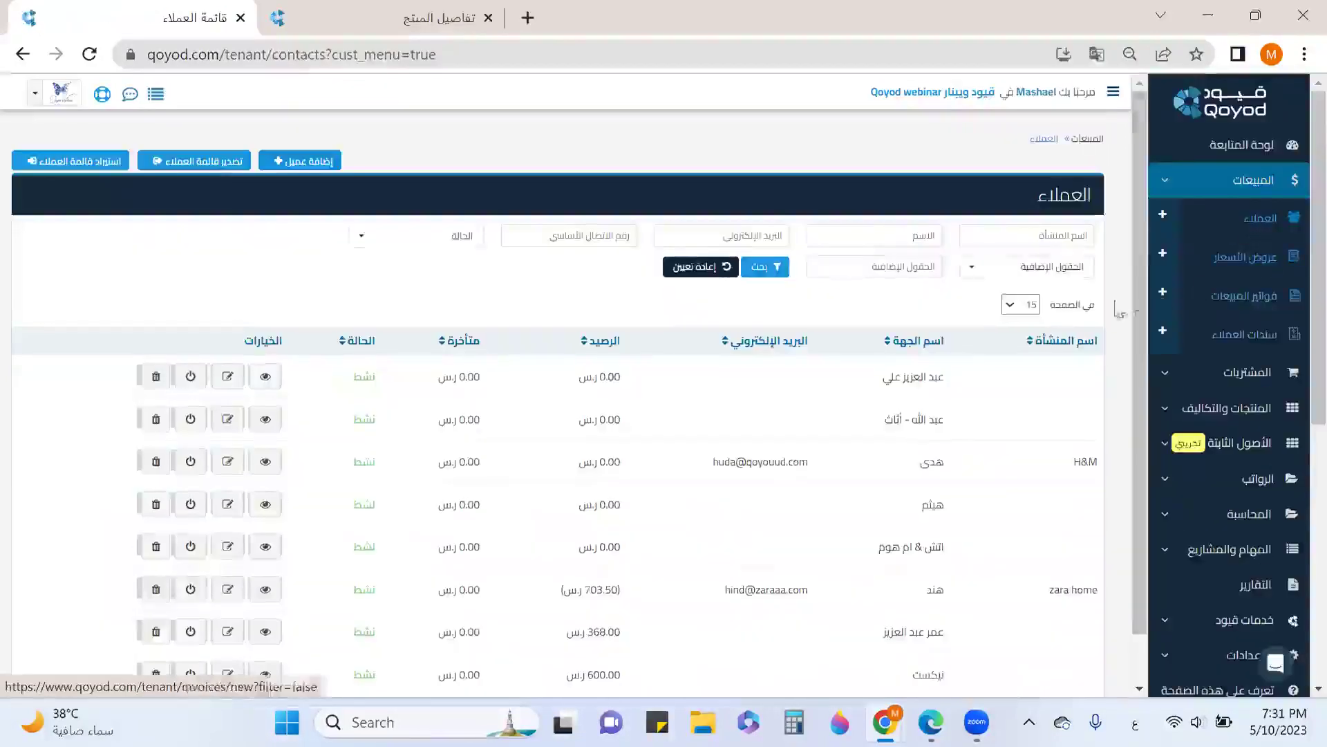
Add and save a new customer with only the customer's name filled in
click(325, 166)
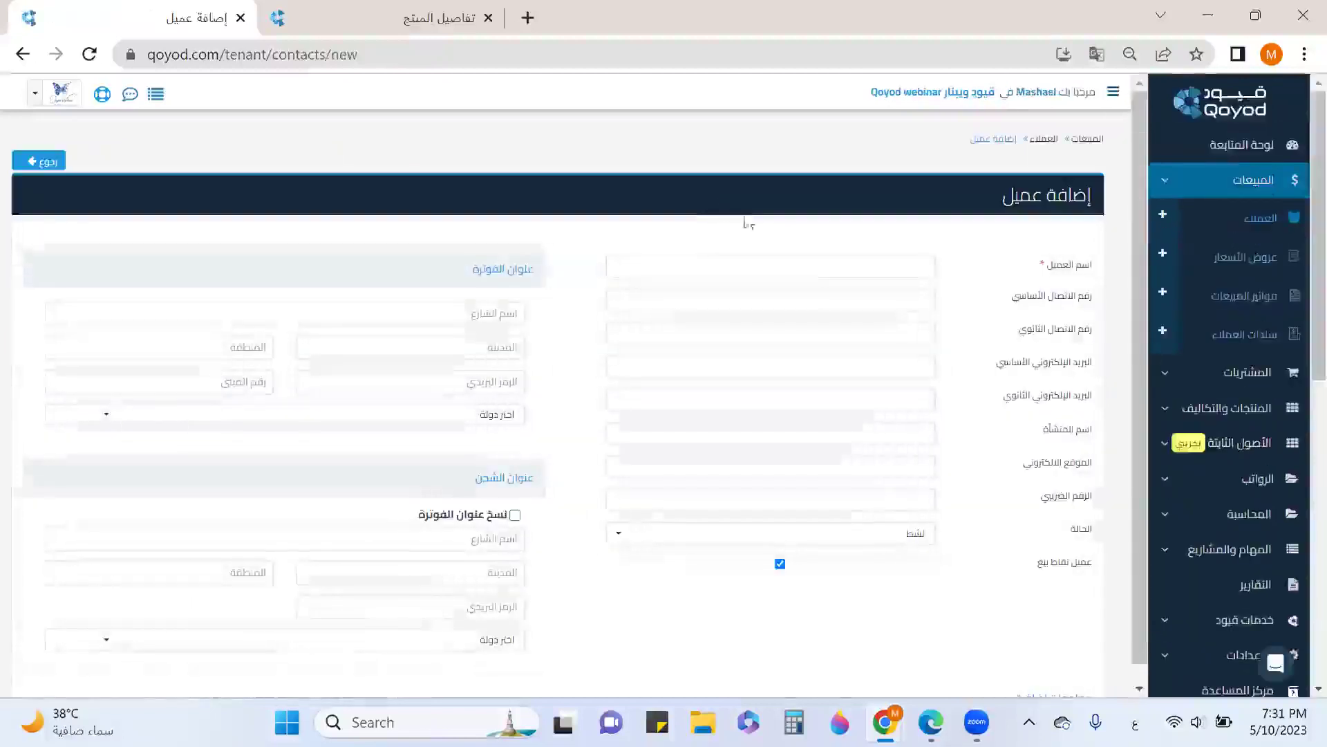
click(790, 266)
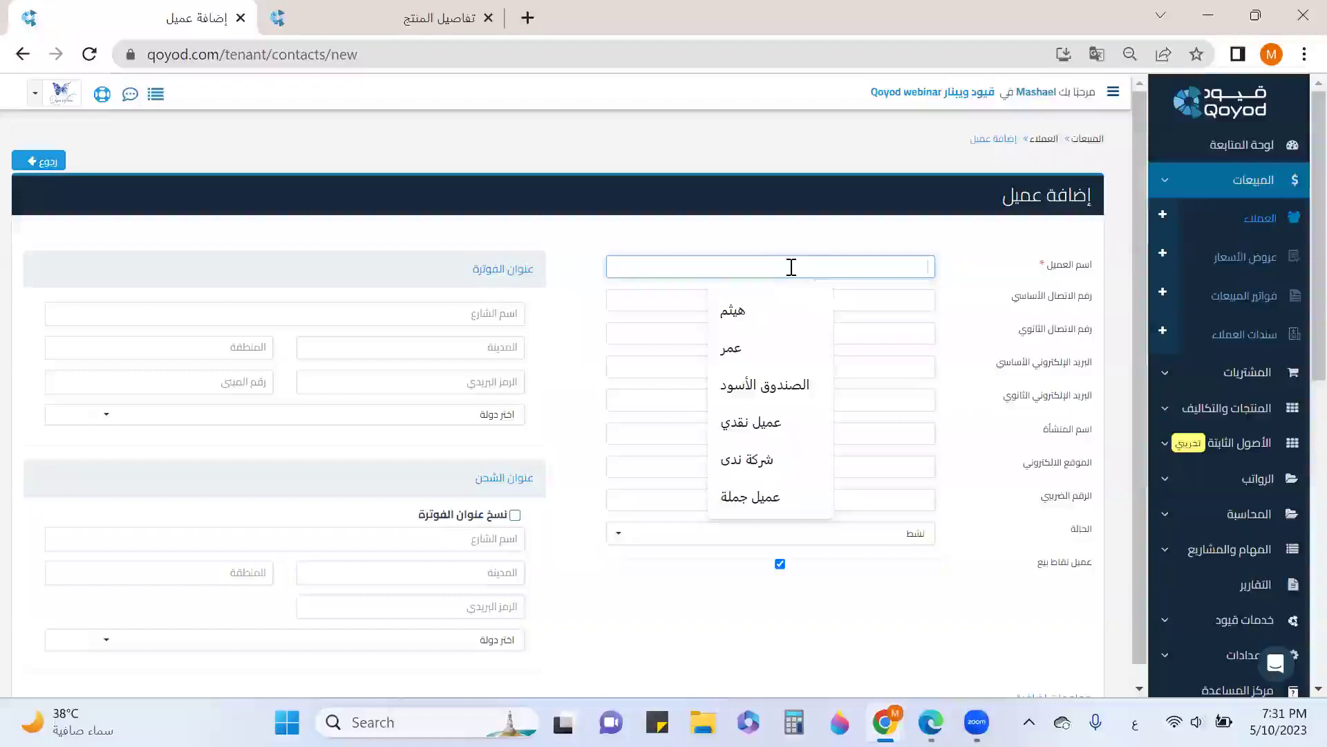
text(هيثم)
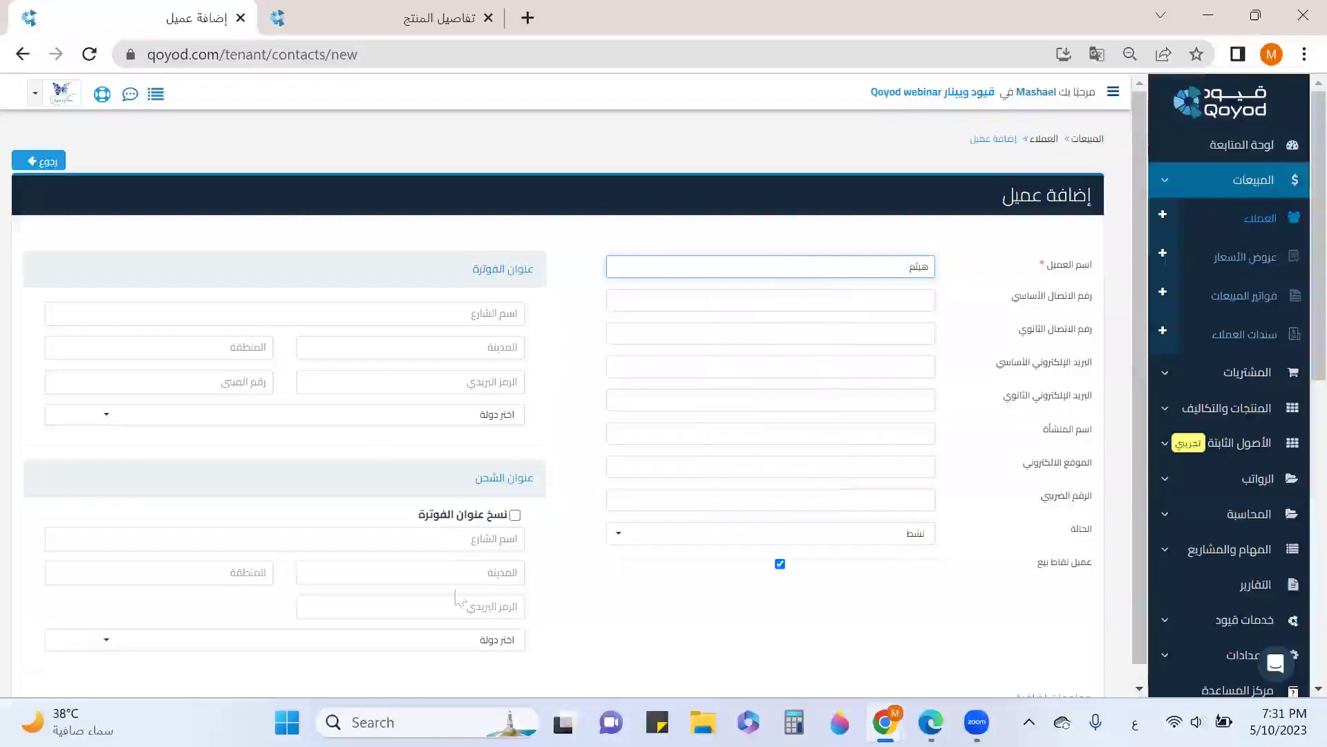
scroll(758, 420, down, 10)
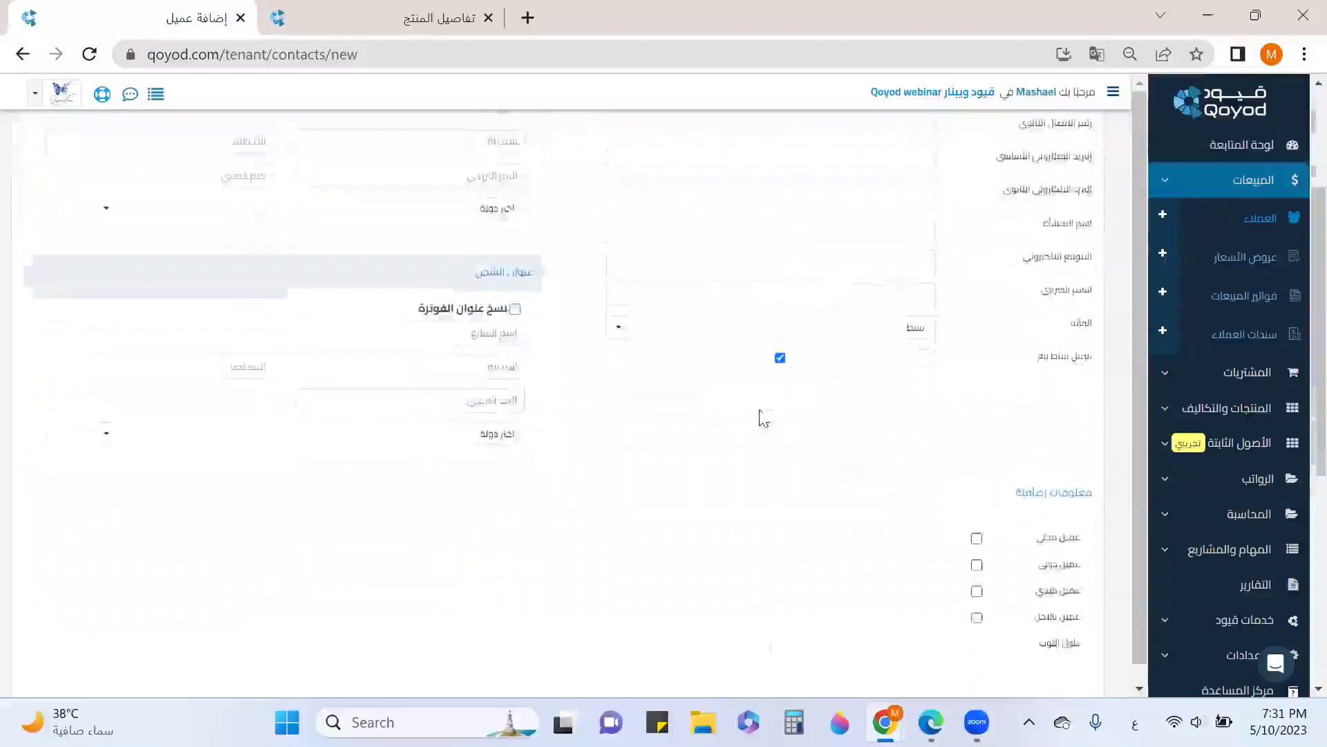
click(759, 597)
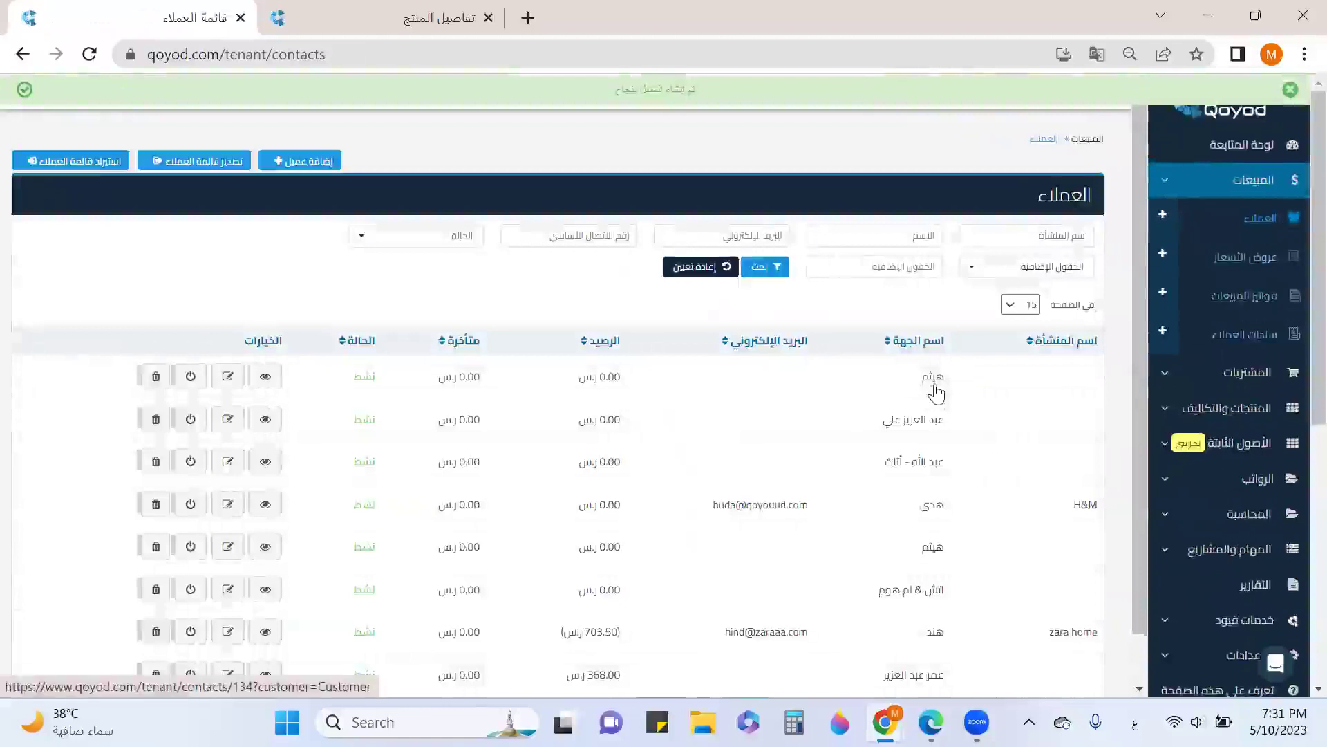
Edit the new customer and enter their phone number and e-mail address
click(234, 378)
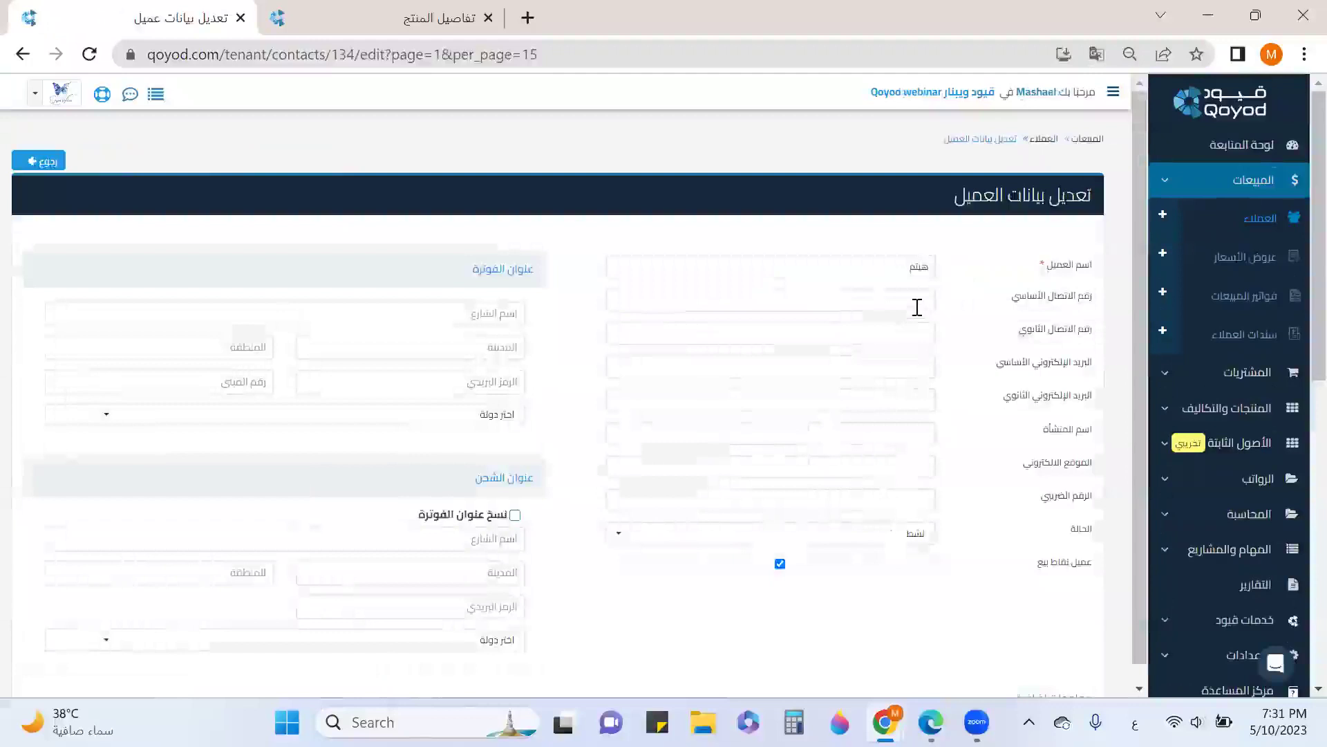
click(916, 302)
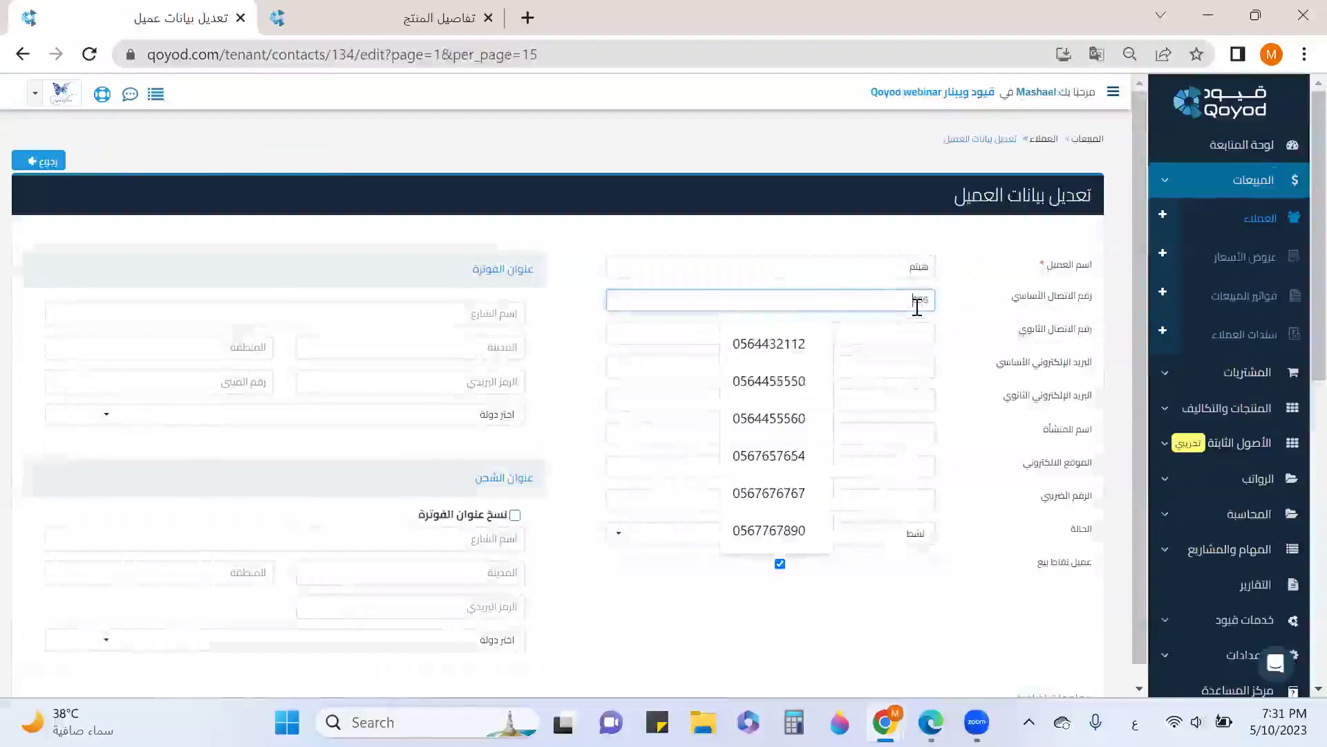
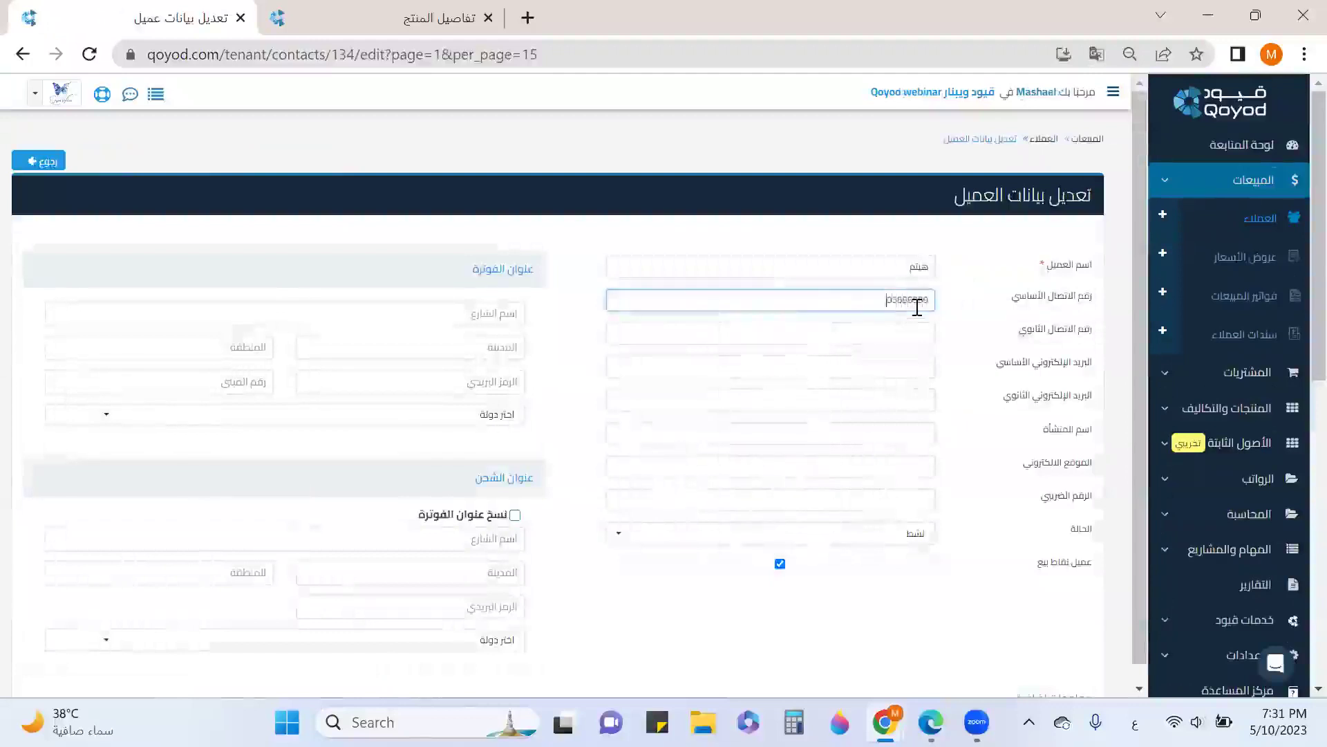
click(920, 359)
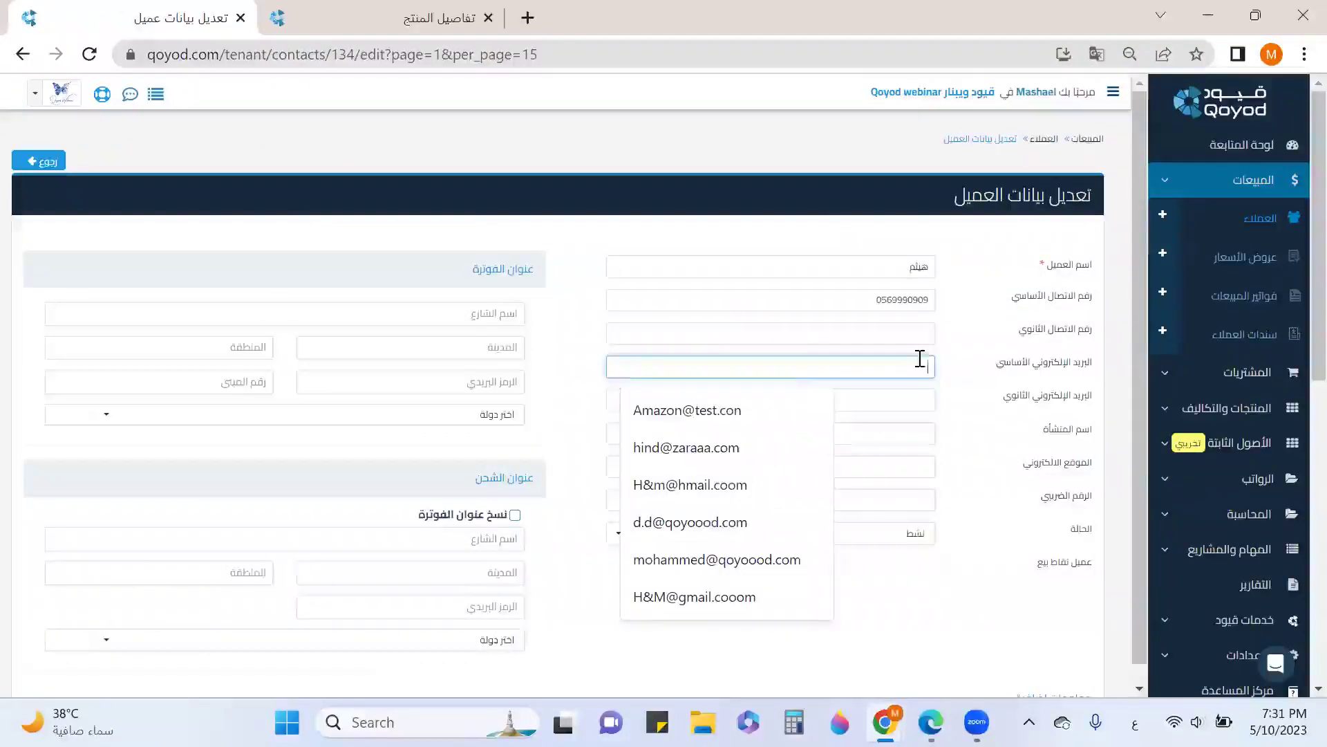
key(alt+shift)
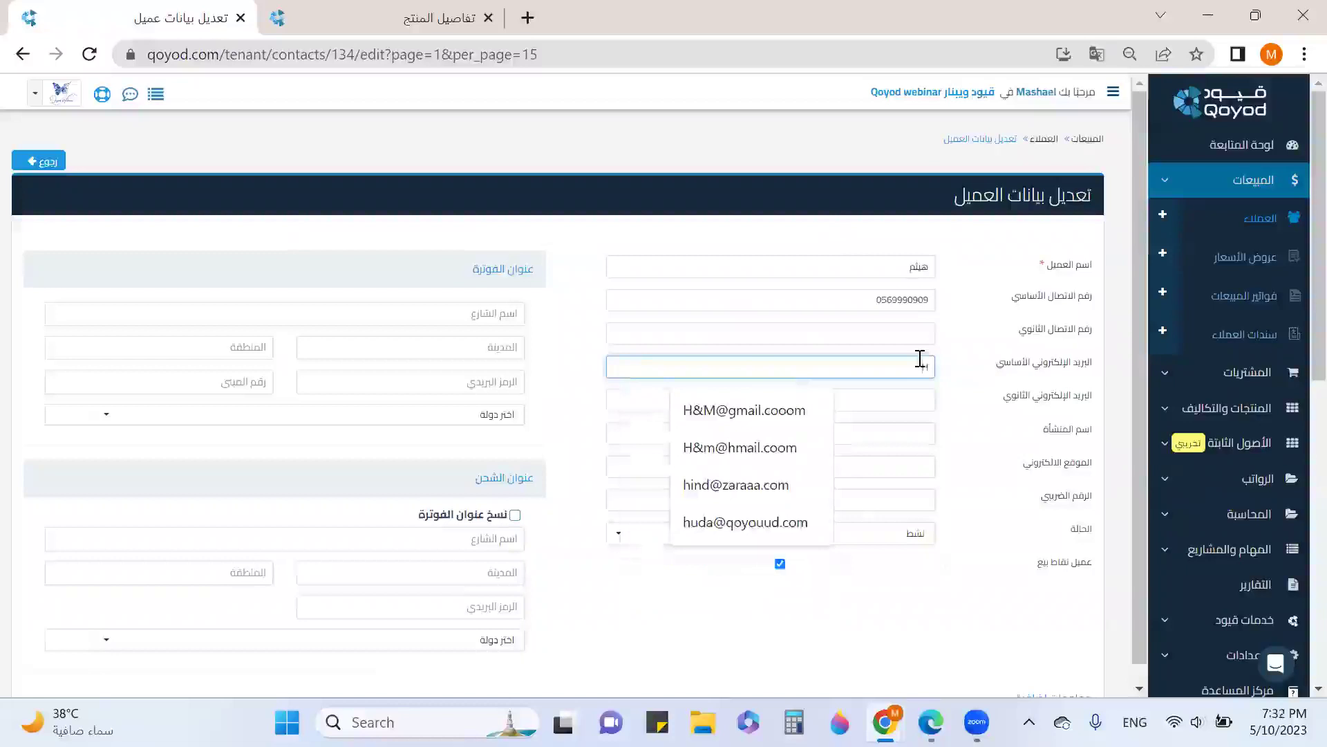
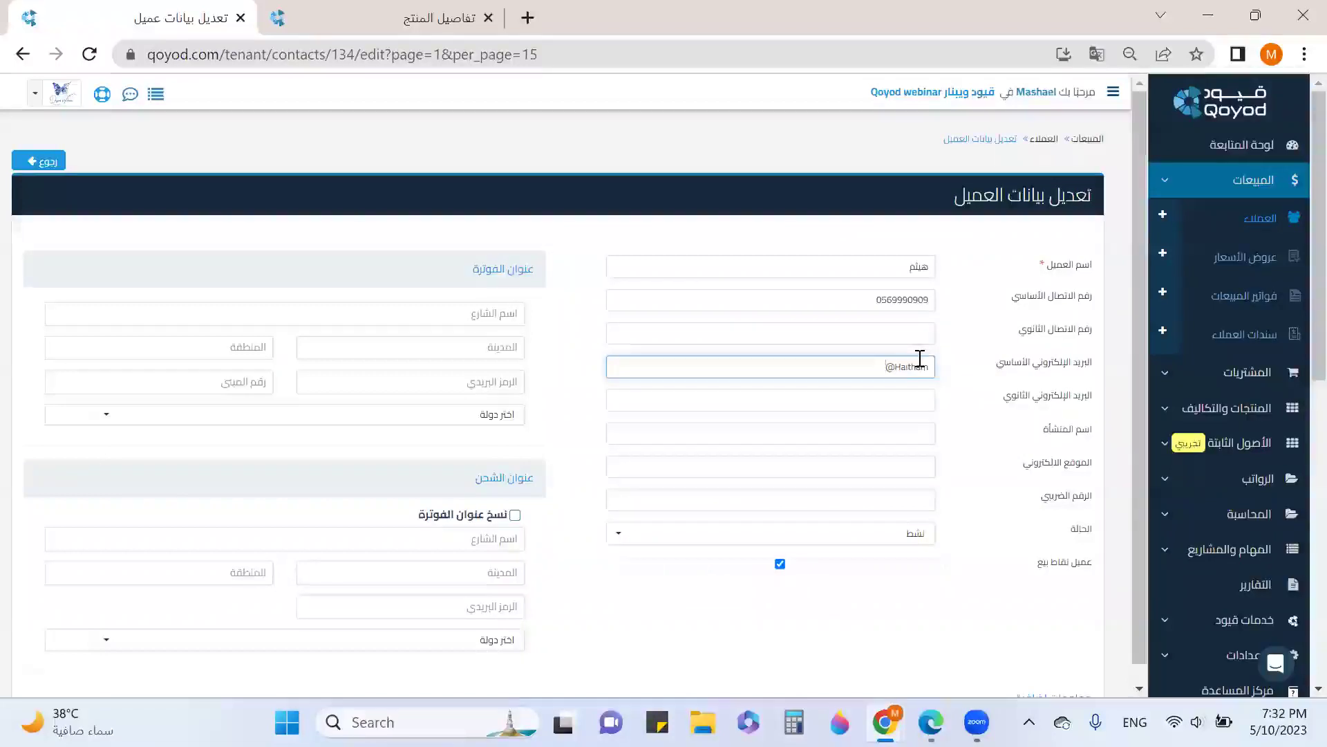
Fill in the billing street name and accept the suggested city and region
click(451, 317)
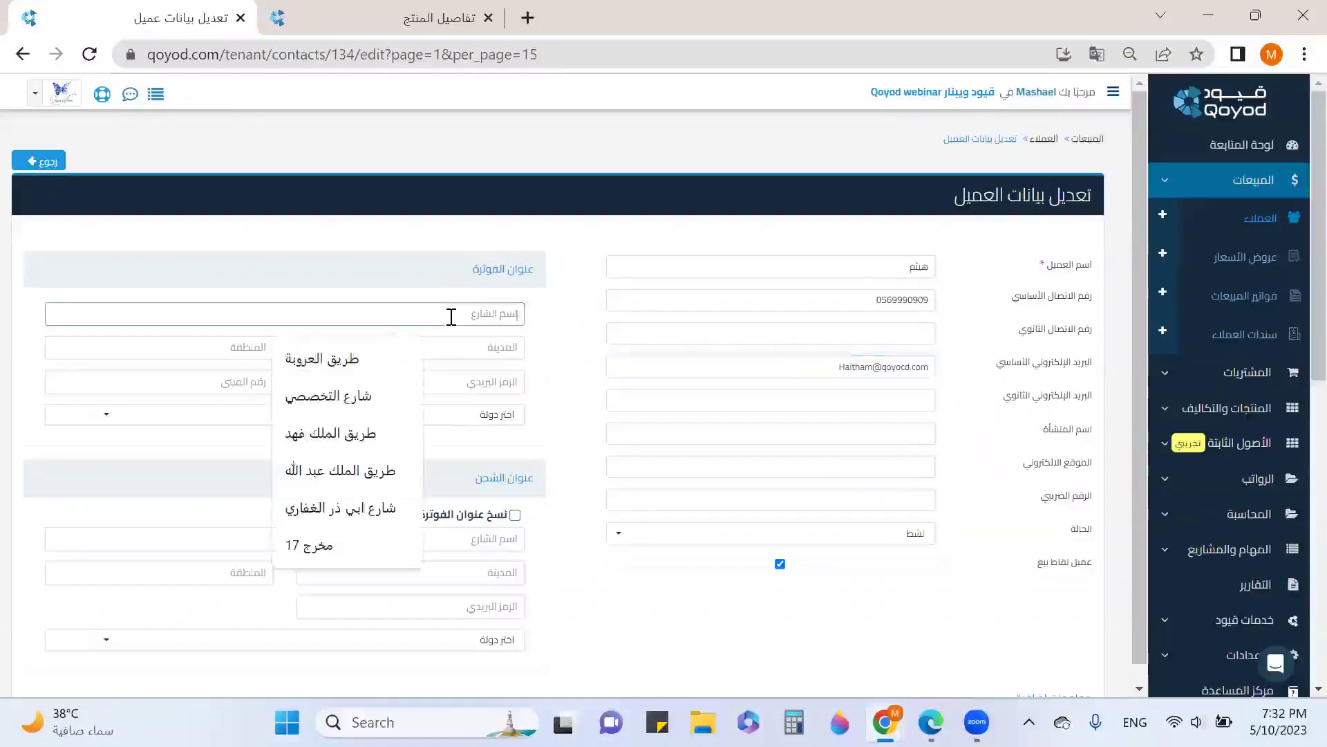
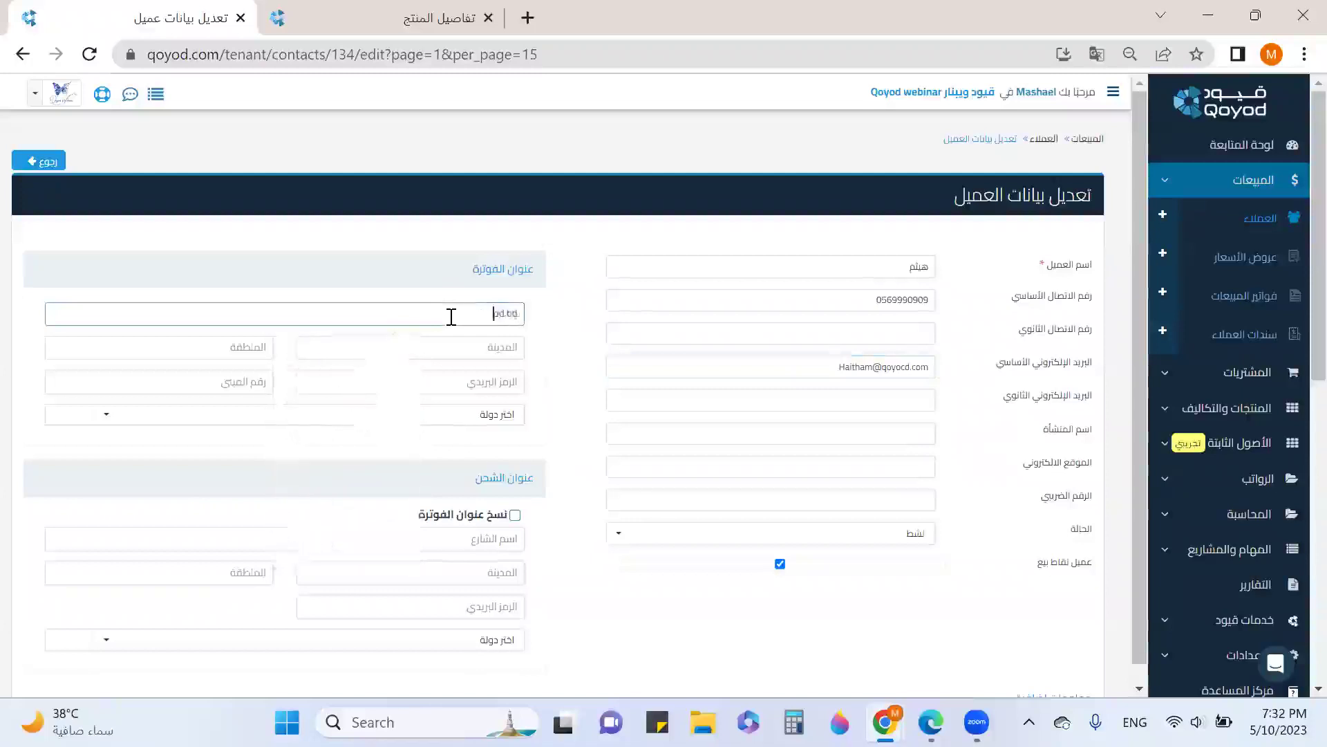
key(BackSpace)
key(BackSpace)
key(BackSpace)
key(BackSpace)
key(BackSpace)
key(BackSpace)
key(BackSpace)
key(BackSpace)
key(BackSpace)
key(alt+shift)
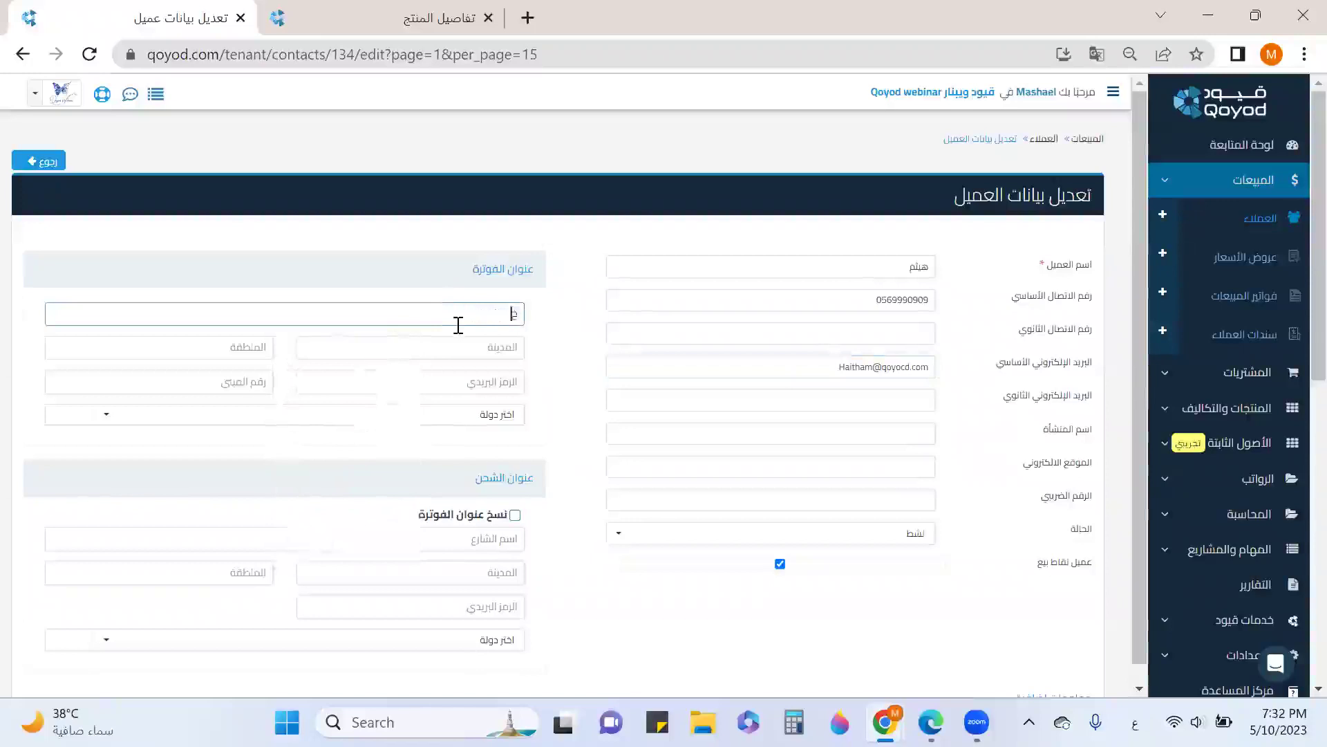
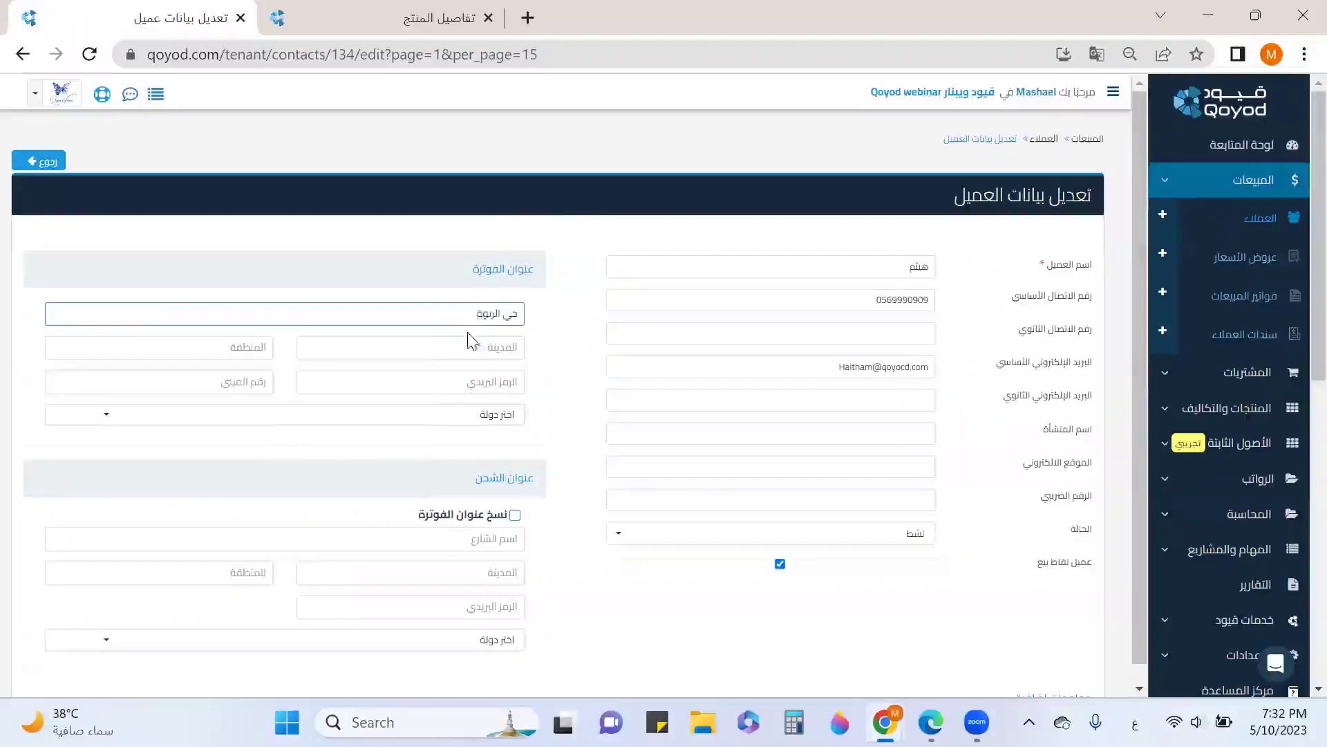
click(480, 345)
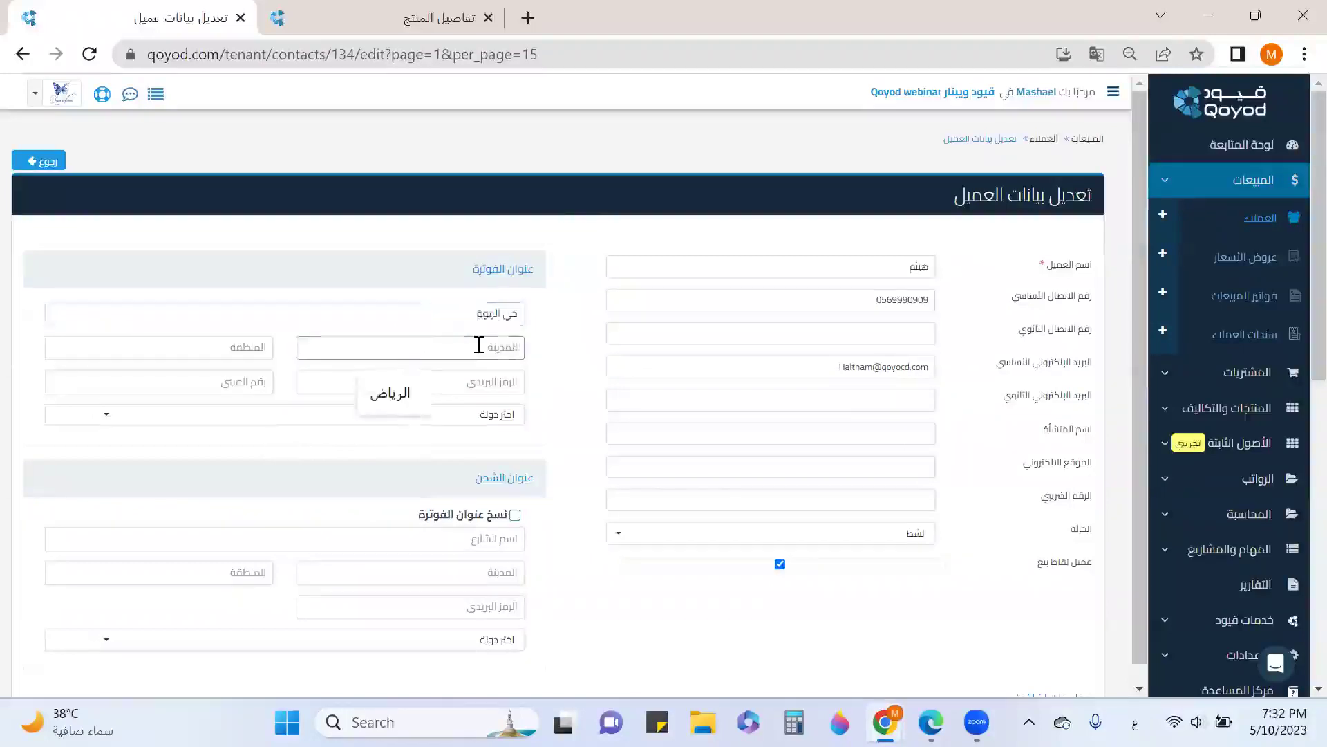
click(414, 391)
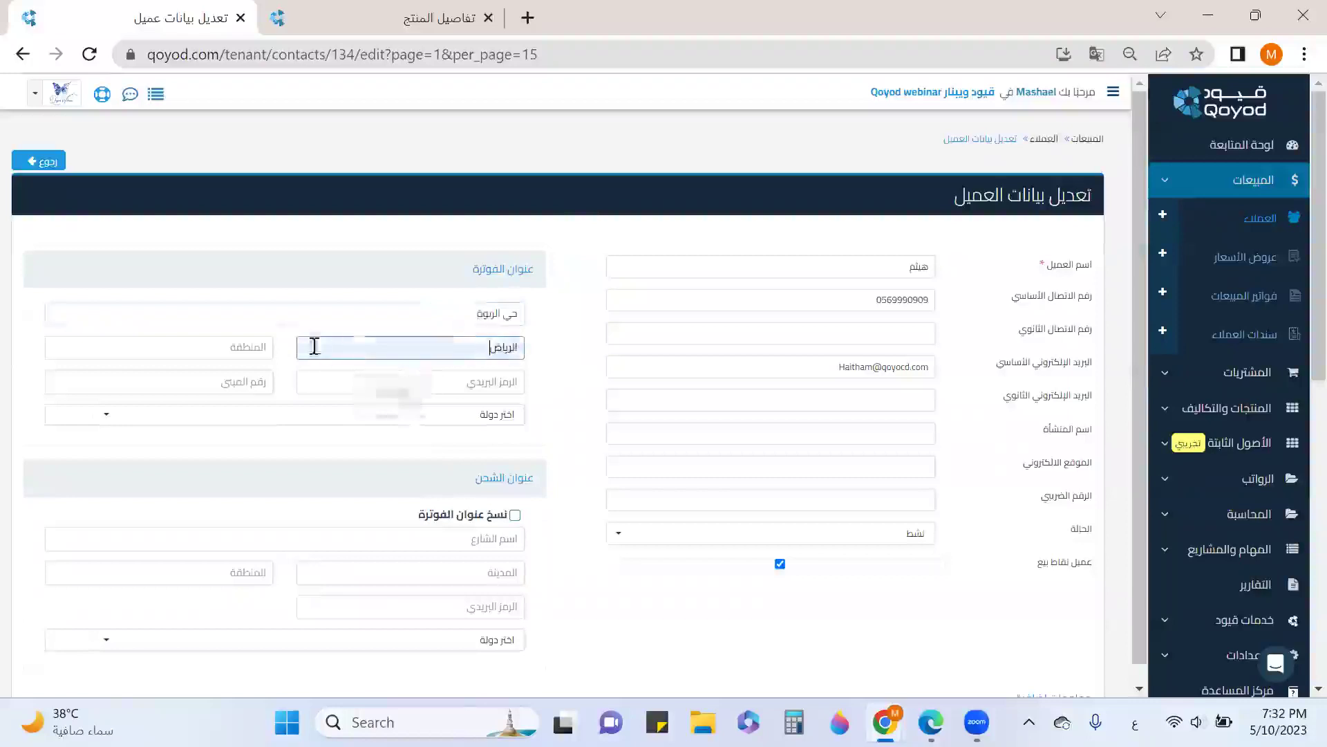
click(258, 346)
click(123, 399)
Enter the billing postal code and building number, with Saudi Arabia as country
click(506, 384)
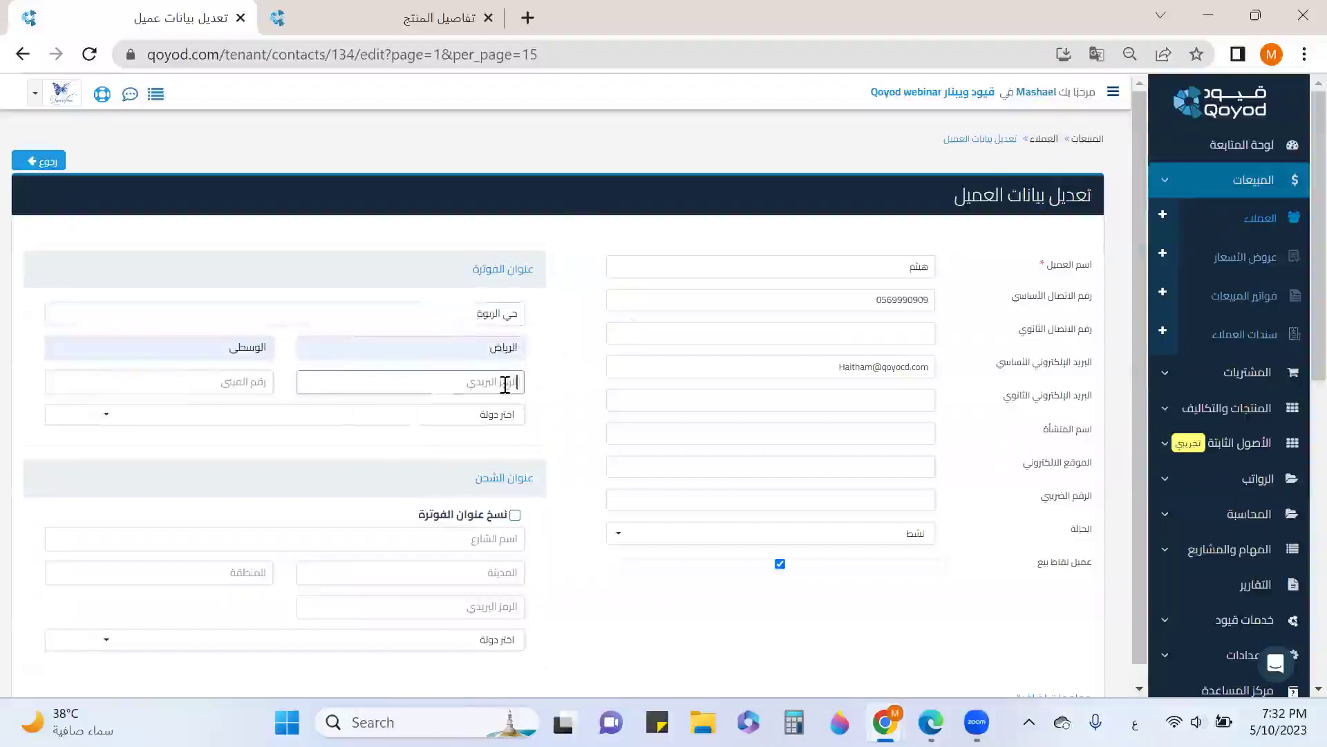
text(12322)
click(240, 382)
text(1232)
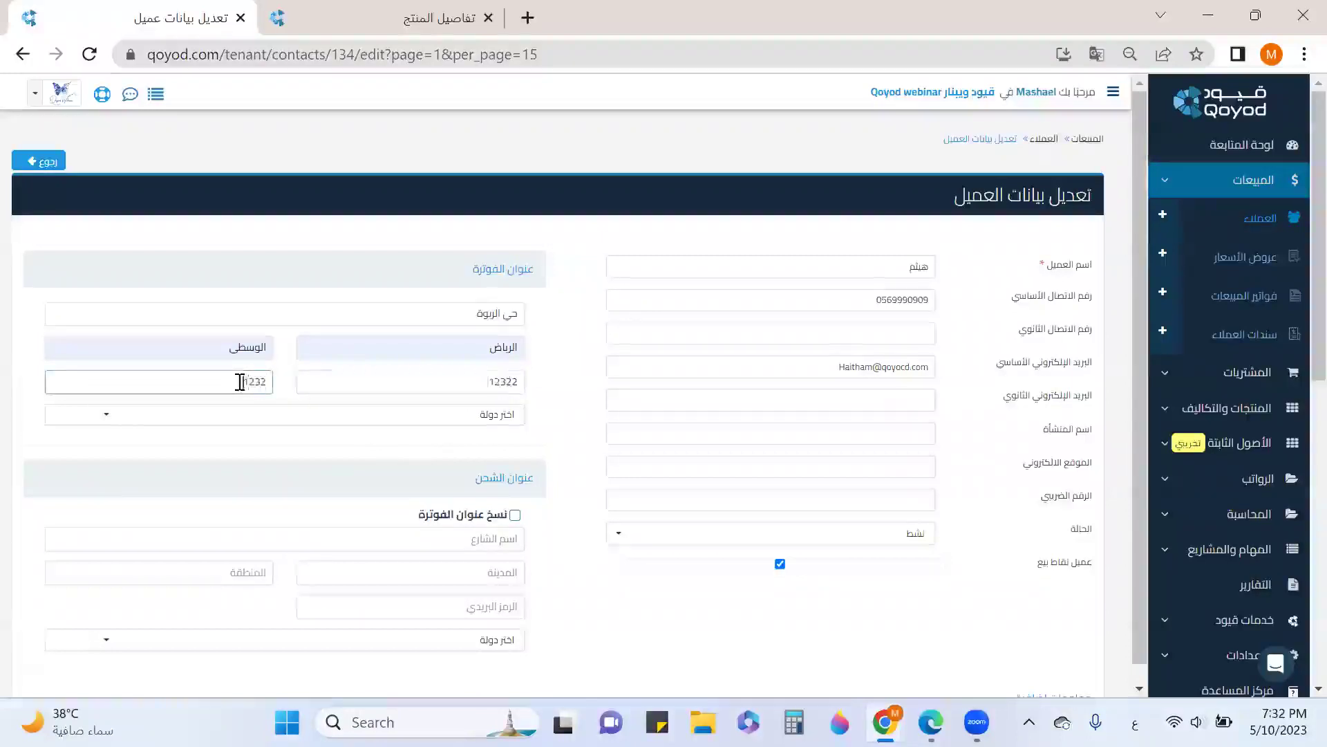
click(421, 415)
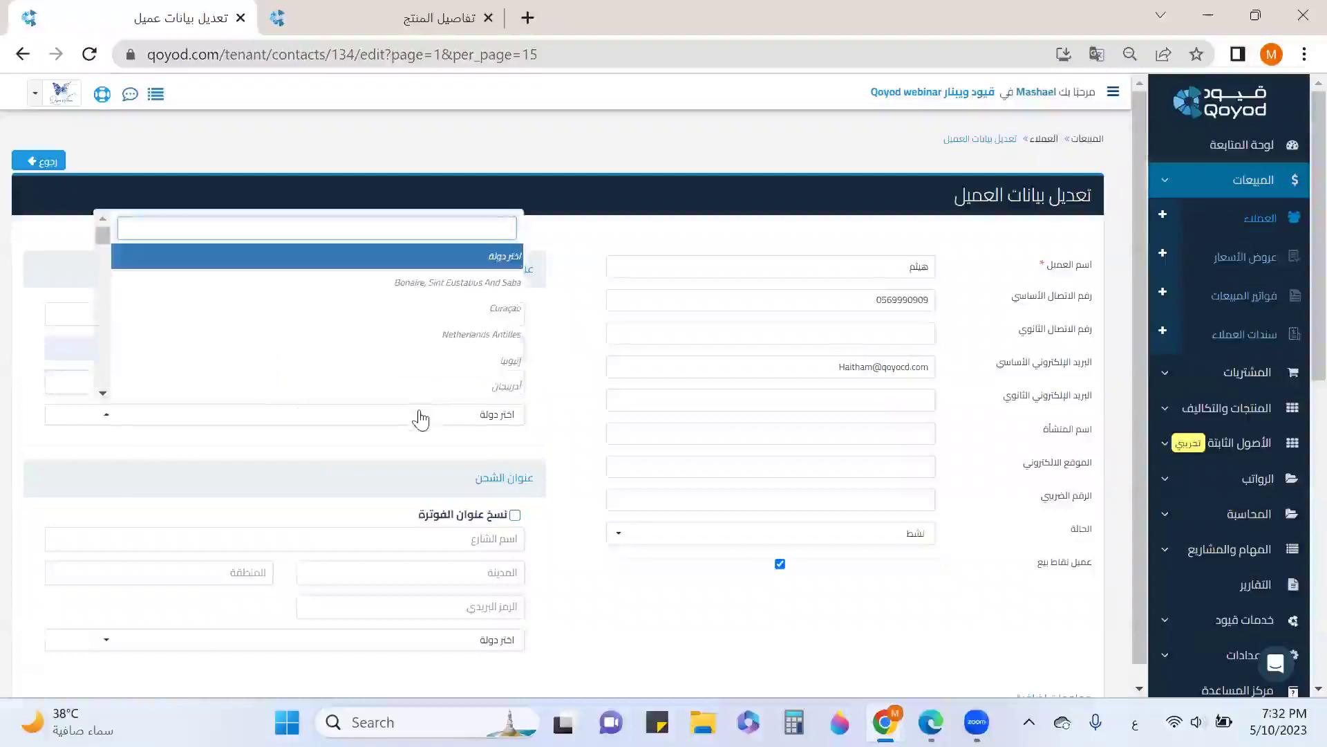
text(السع)
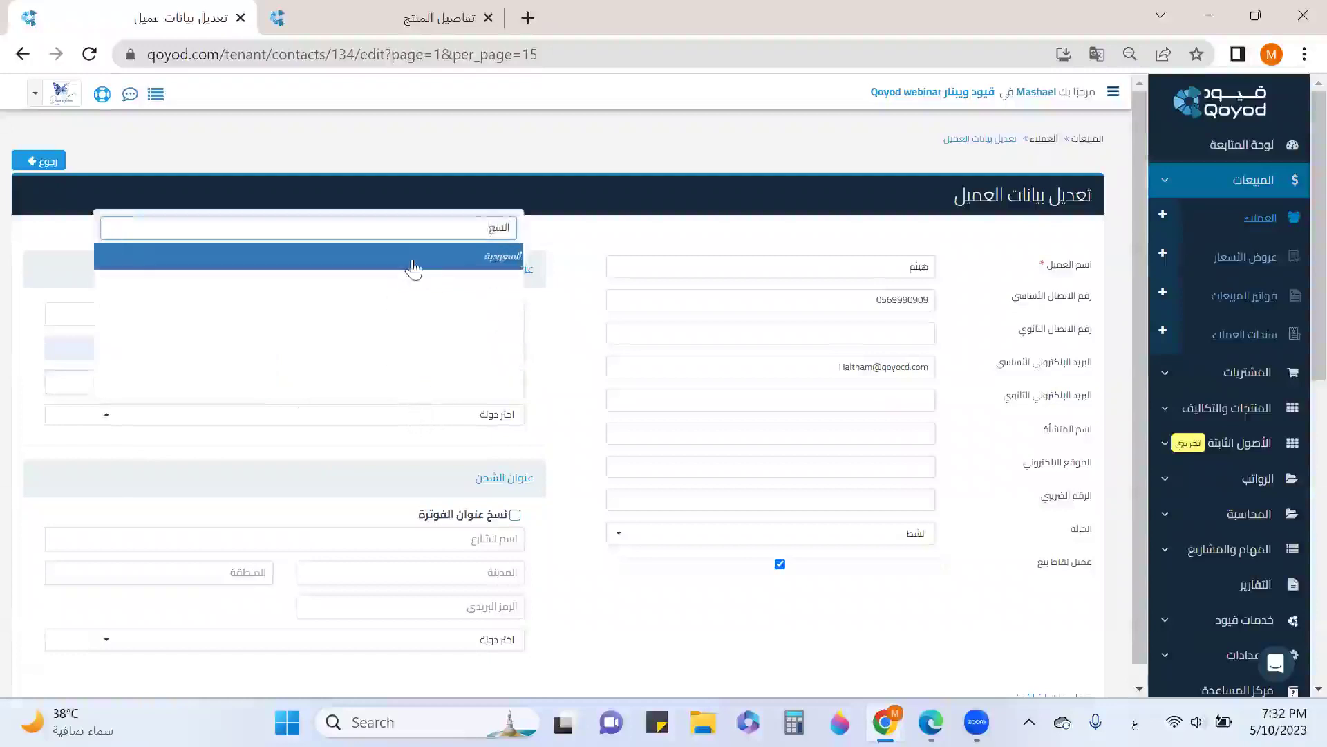
click(415, 269)
Copy the billing address to shipping, mark the customer local and cash, and save
scroll(484, 581, down, 2)
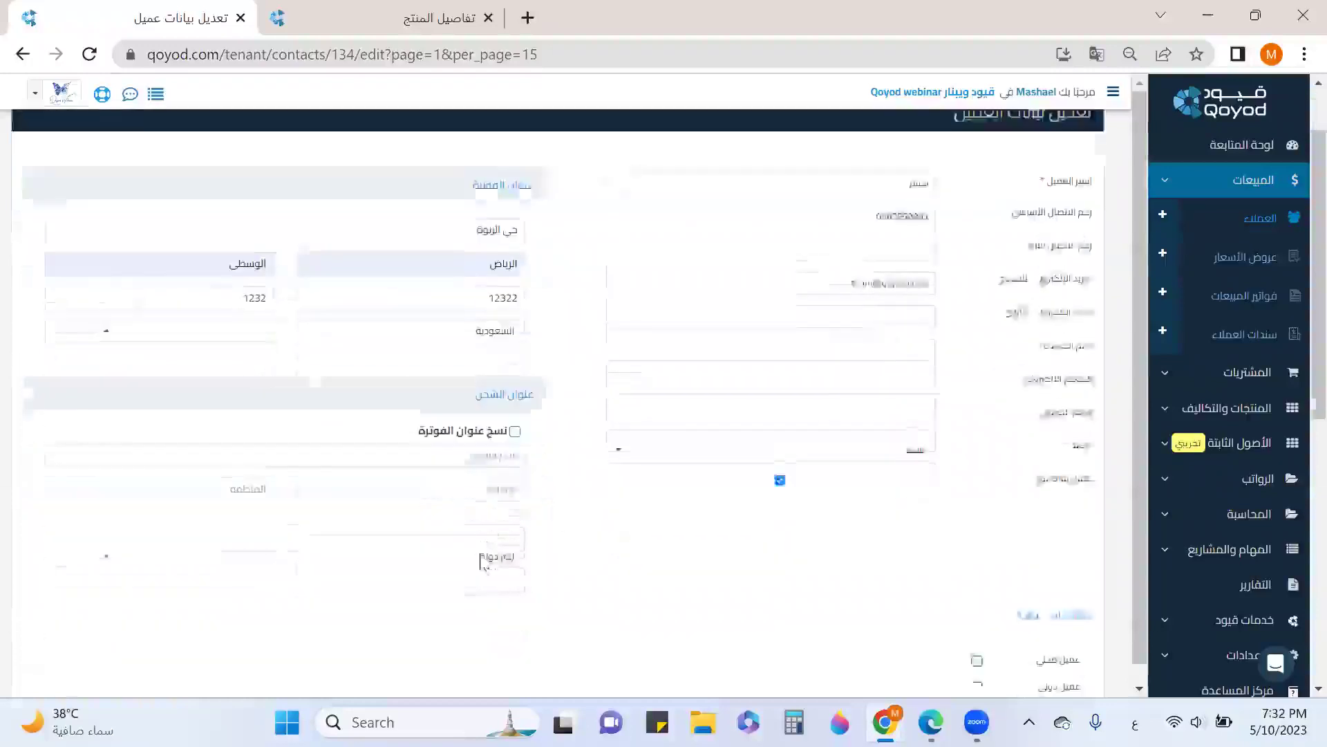
click(515, 410)
click(482, 499)
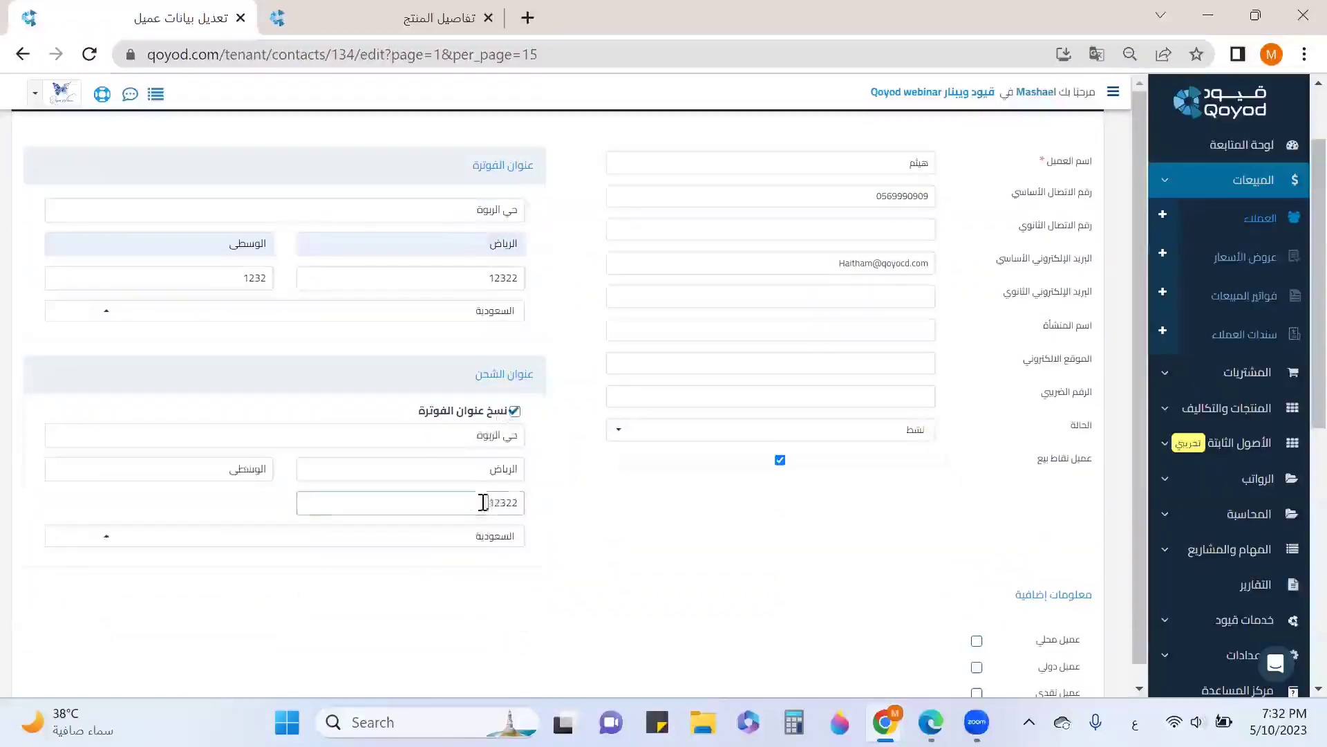
click(515, 411)
click(515, 411)
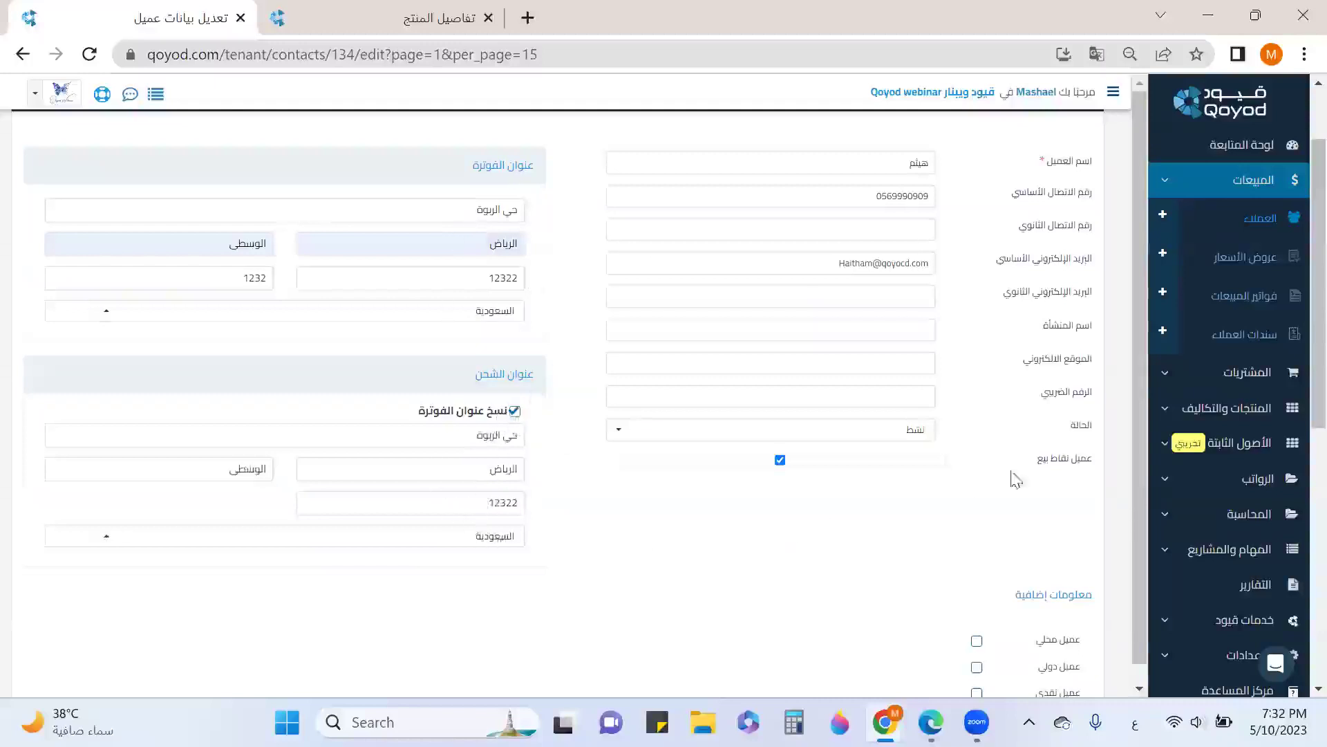
scroll(1021, 477, down, 2)
scroll(920, 505, down, 2)
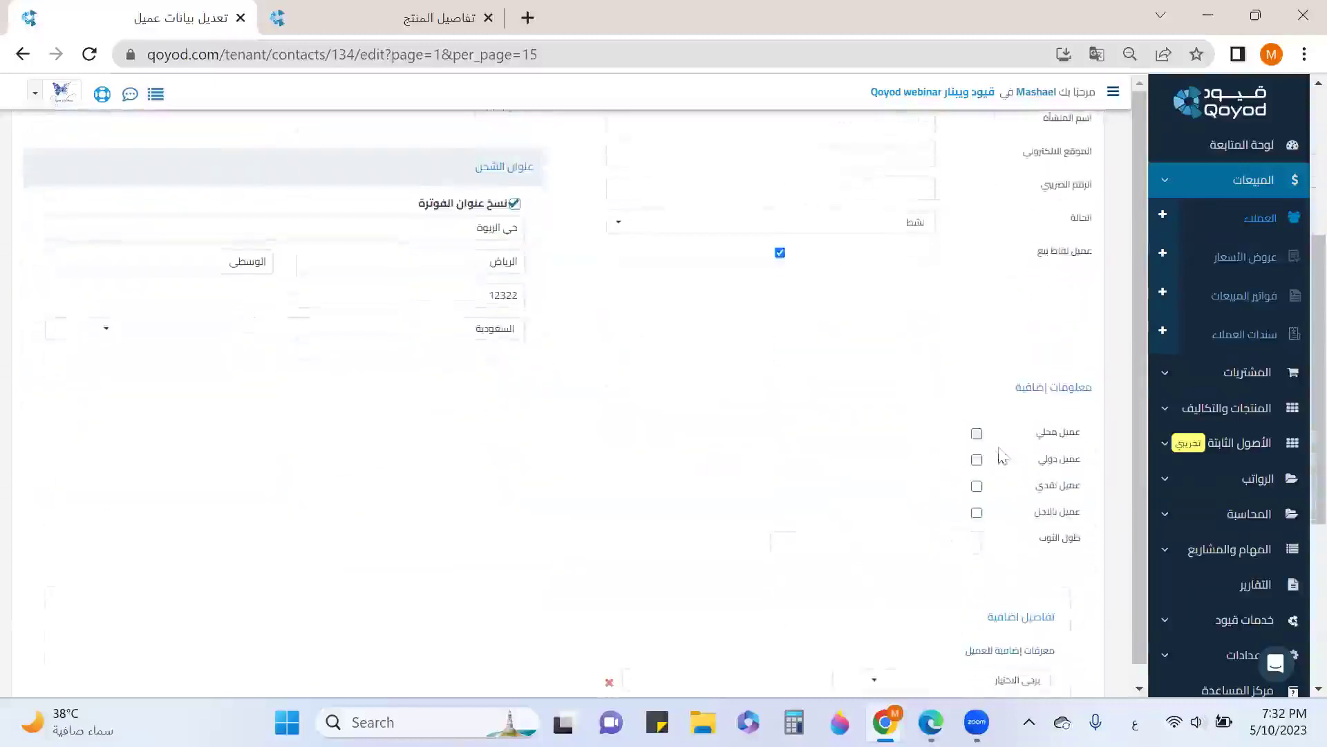
click(976, 435)
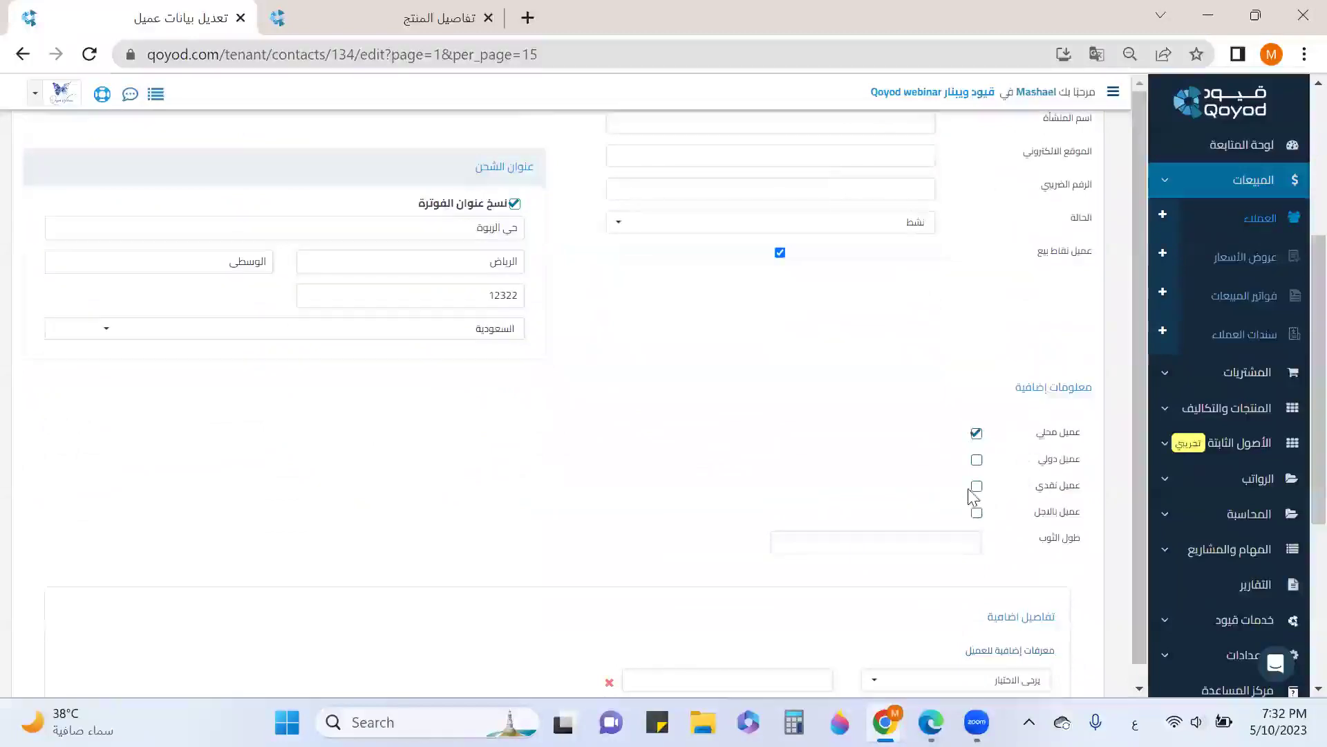
click(977, 486)
scroll(969, 446, down, 5)
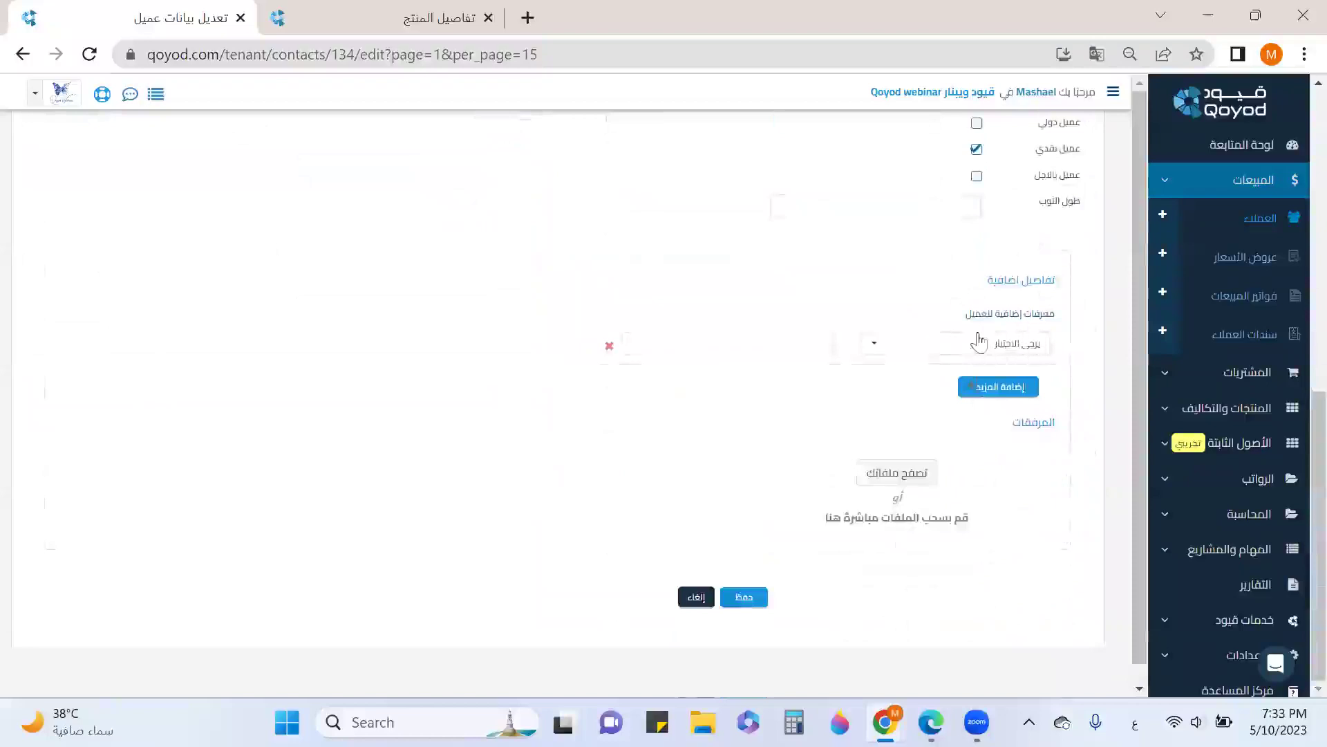
click(749, 601)
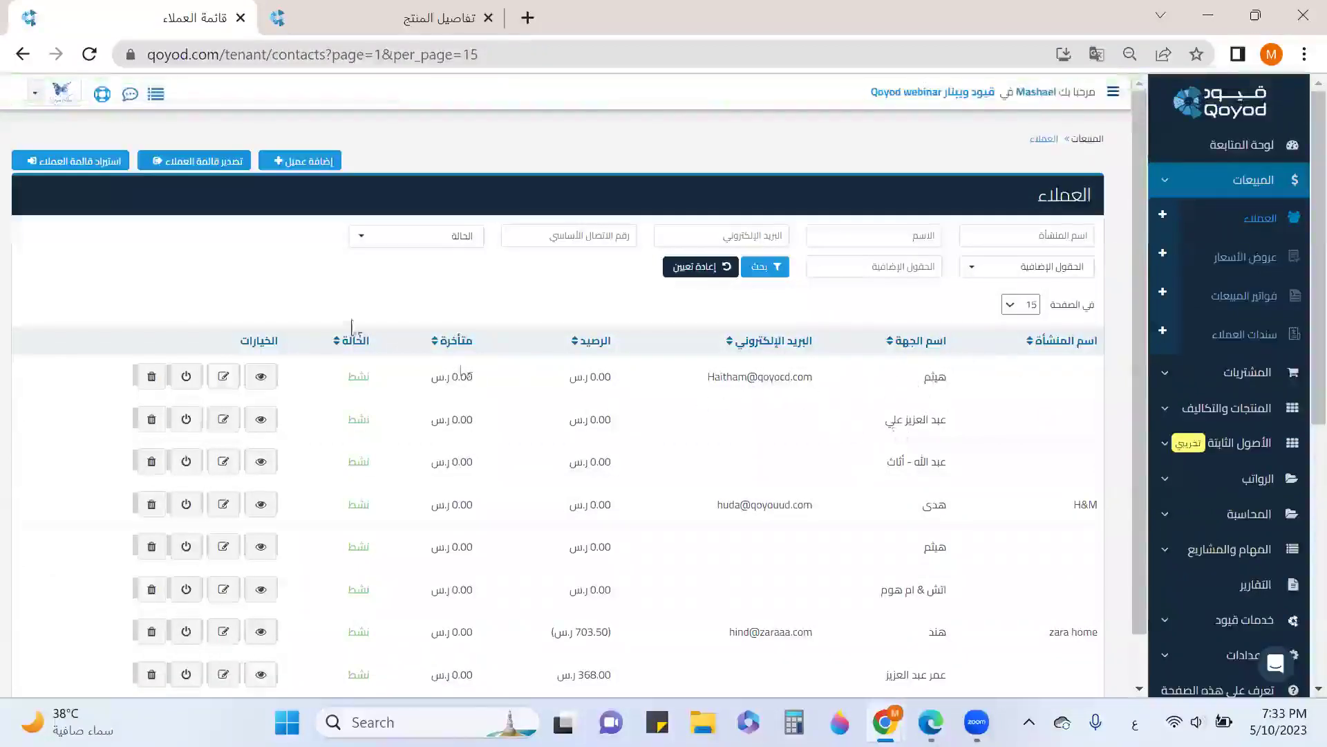
Download the customer import template from the import page and open customer_import.xlsx in Excel
click(101, 165)
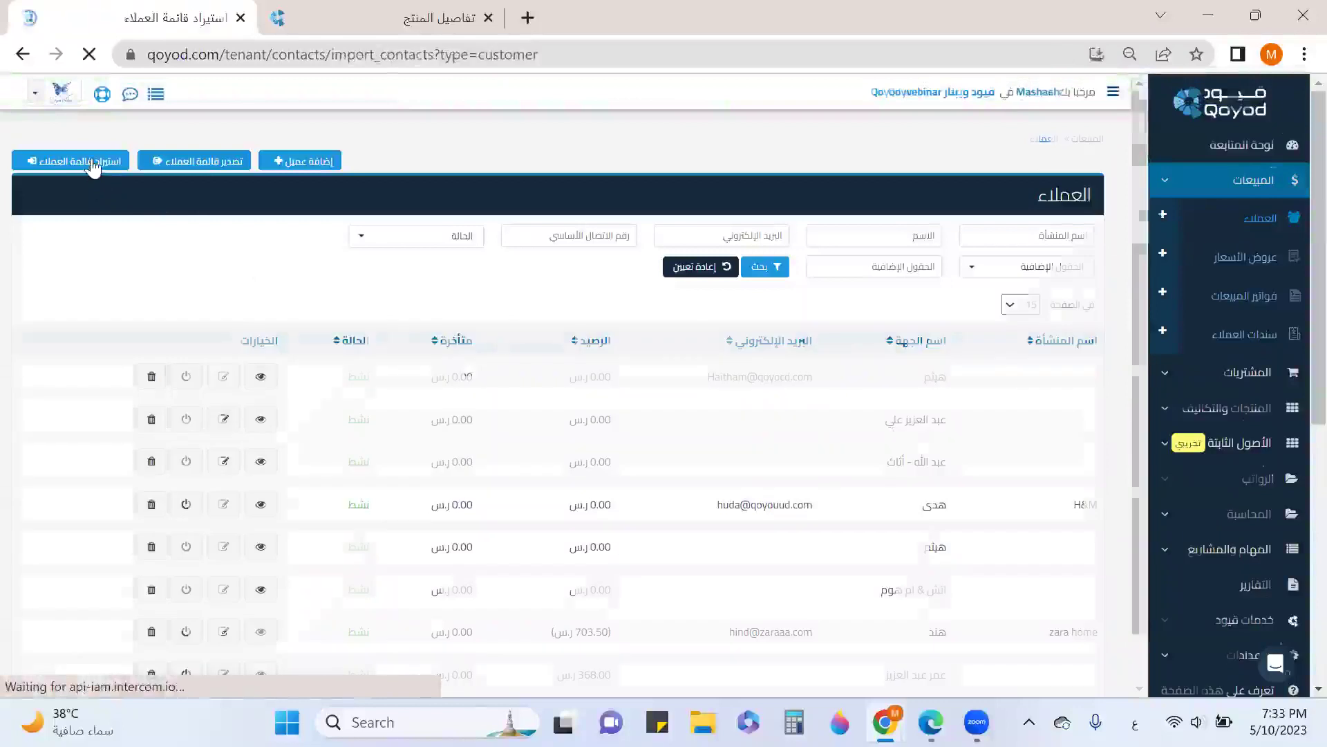
click(919, 309)
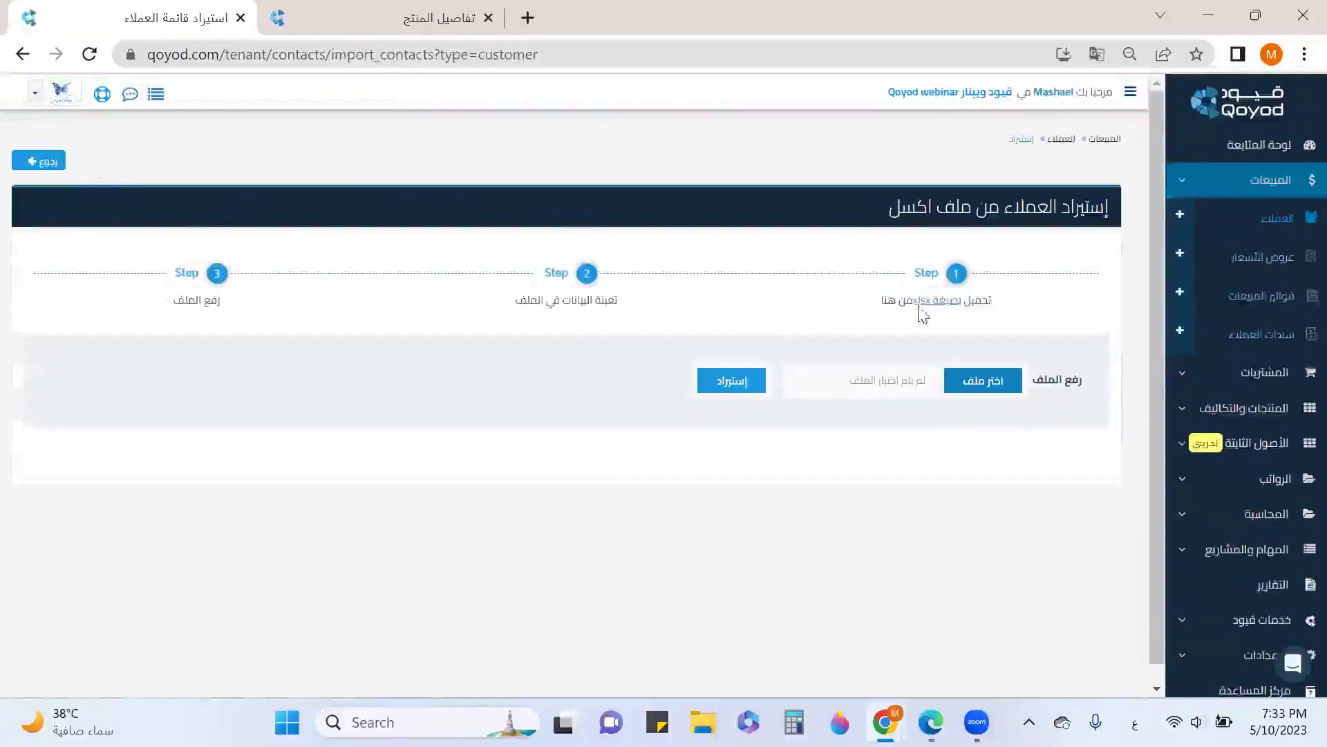
click(113, 668)
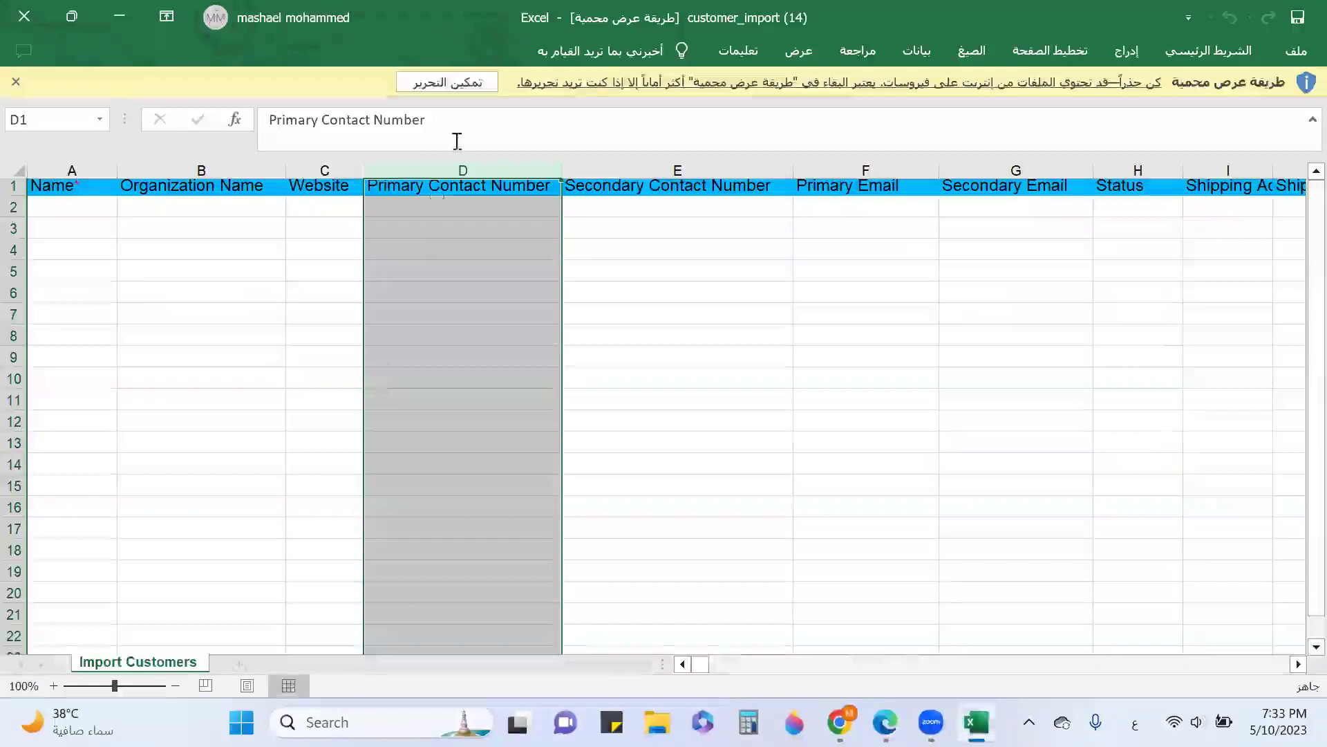
Enable editing and fill row 2 with a customer name, organization متجر انتيكا and a phone number
click(447, 82)
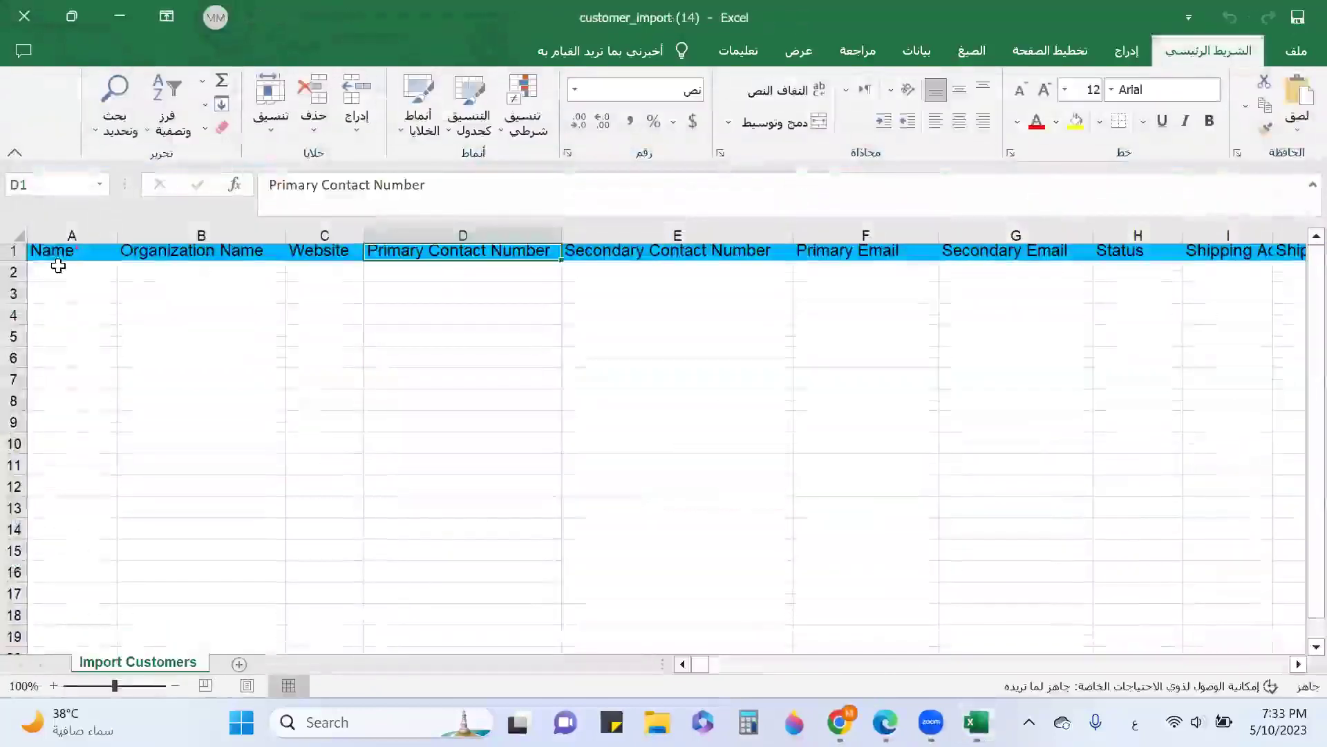
click(60, 269)
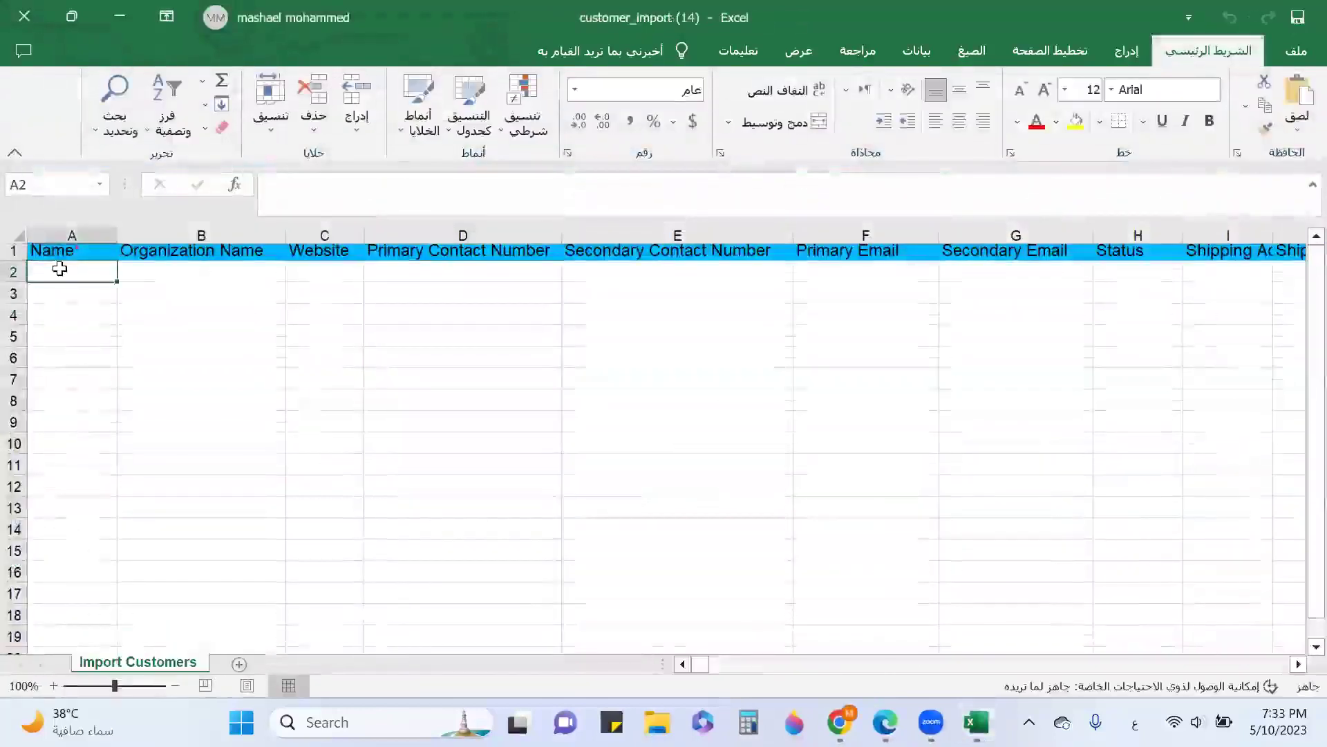
key(Tab)
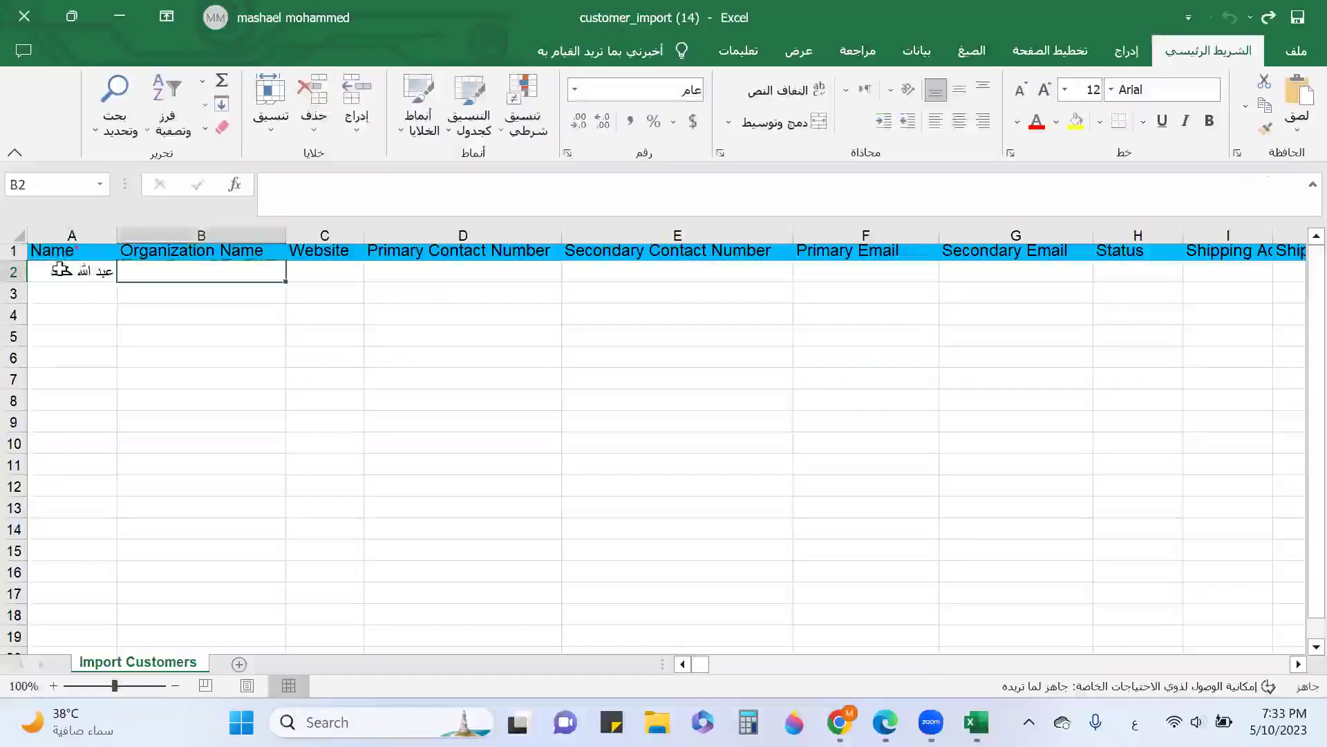
text(متجر انتيكا)
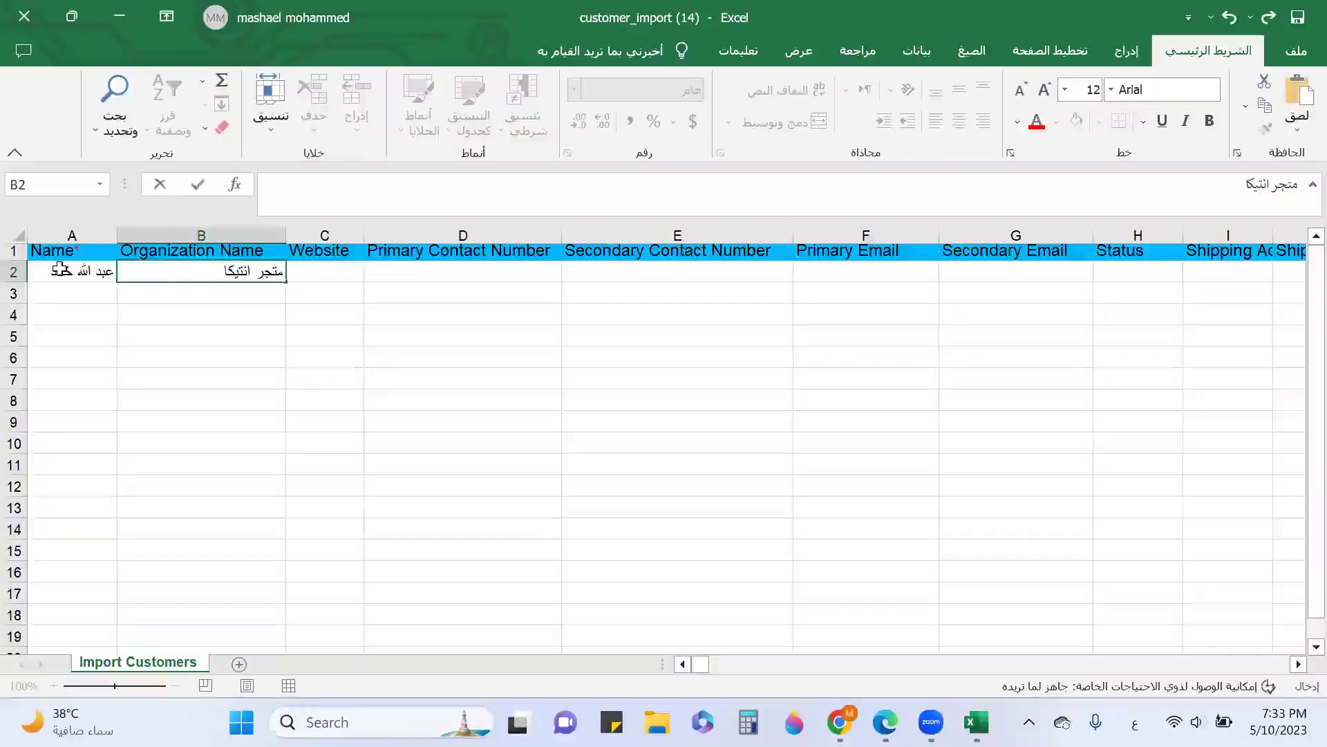
key(Tab)
key(Tab)
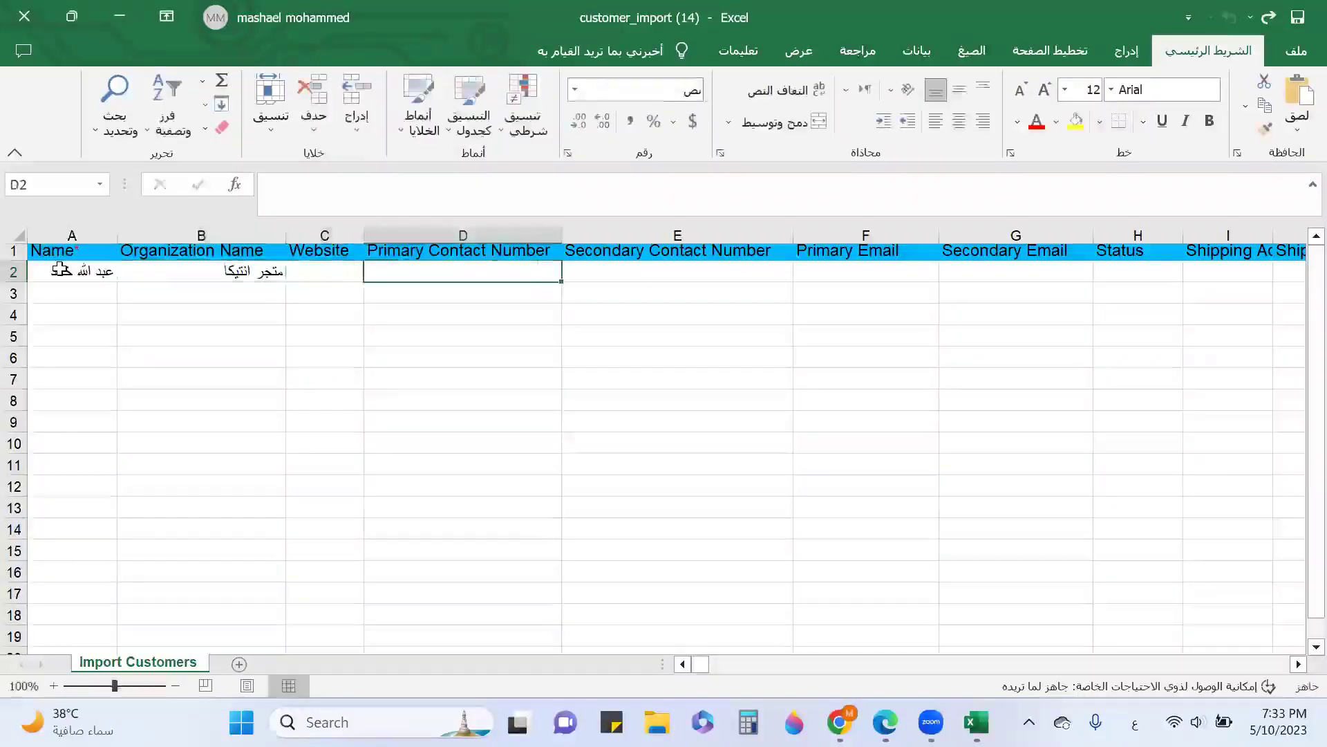
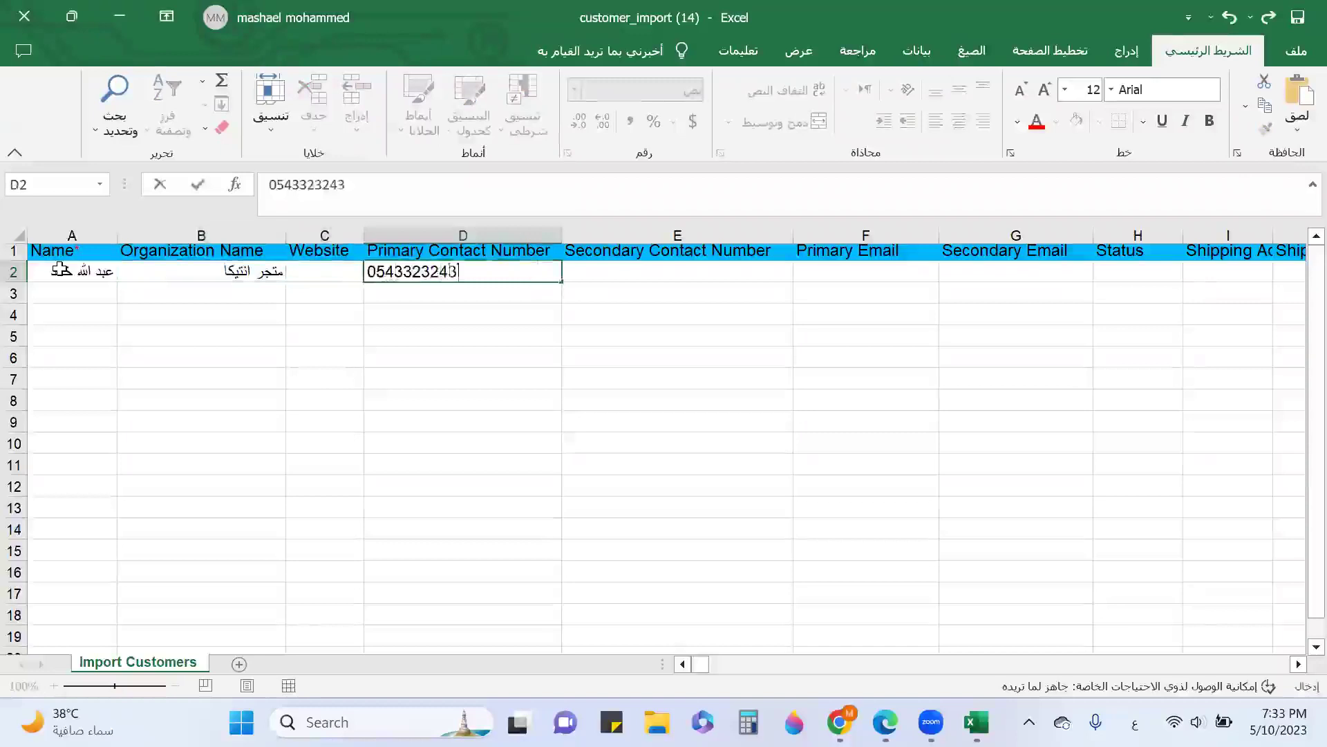
key(Tab)
key(Tab)
key(Tab)
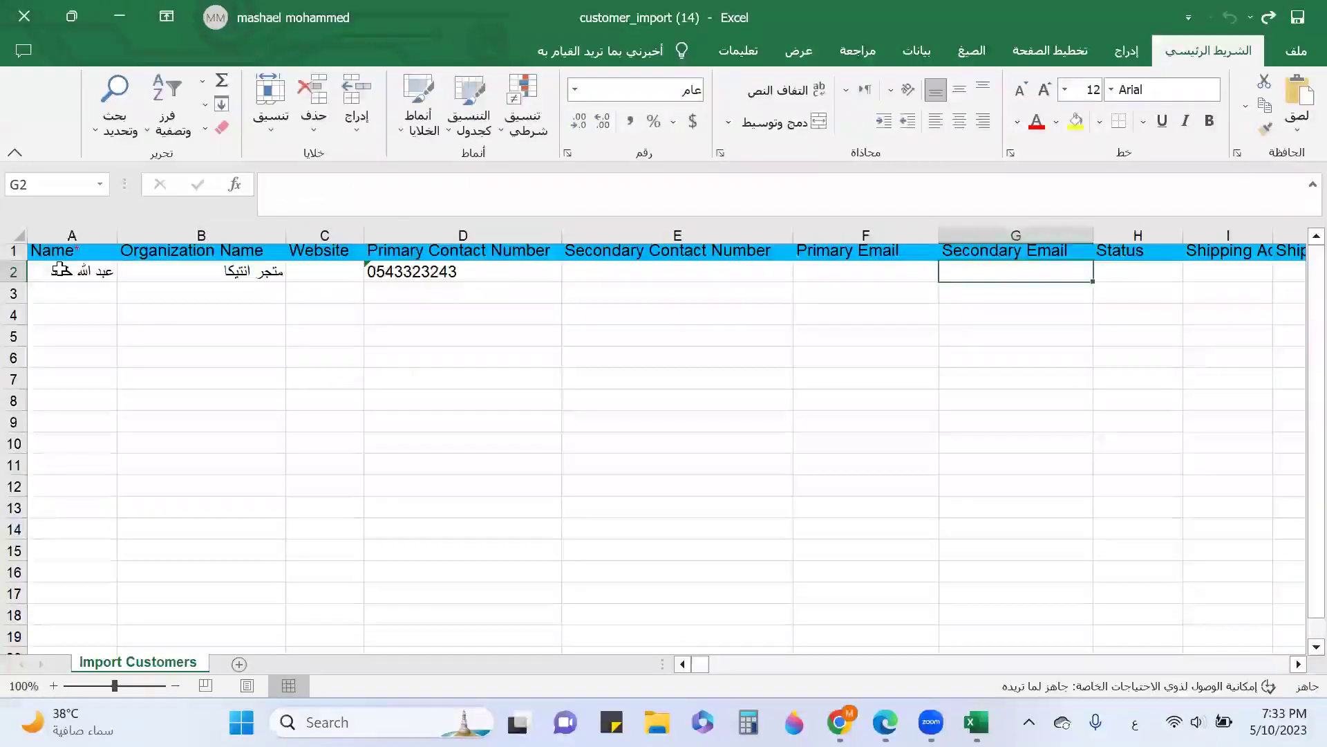
key(Tab)
key(Tab)
key(Tab)
key(Tab)
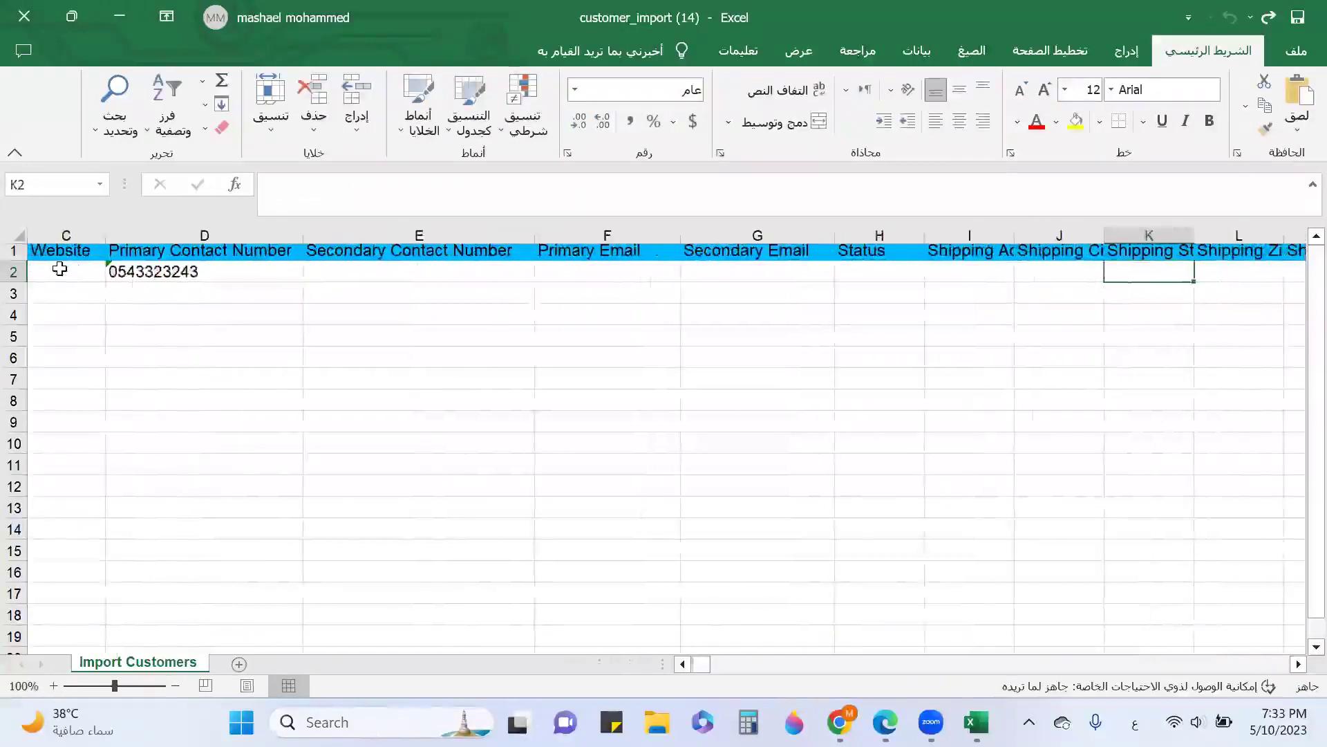
key(shift+Tab)
key(shift+Tab)
key(shift+Tab)
key(shift+Tab)
key(shift+Tab)
key(shift+Tab)
key(shift+Tab)
key(shift+Tab)
key(shift+Tab)
key(shift+Tab)
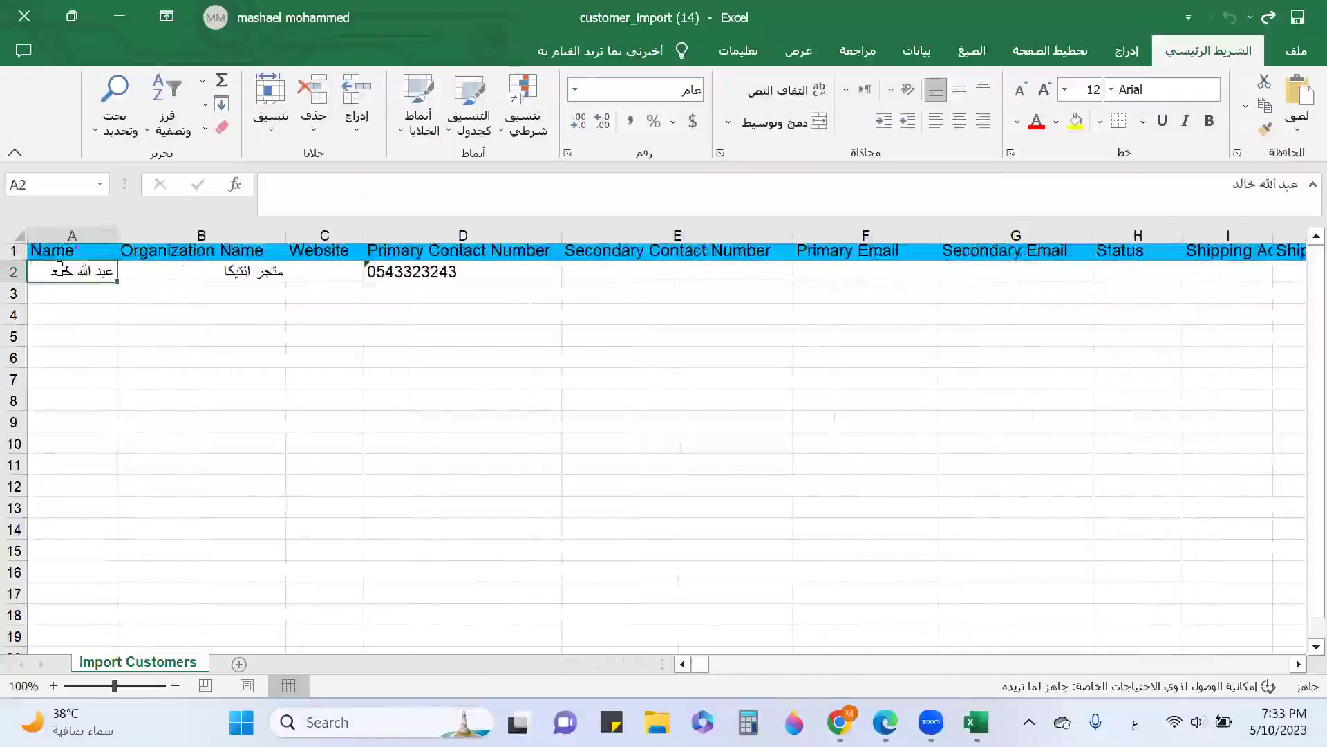
key(Return)
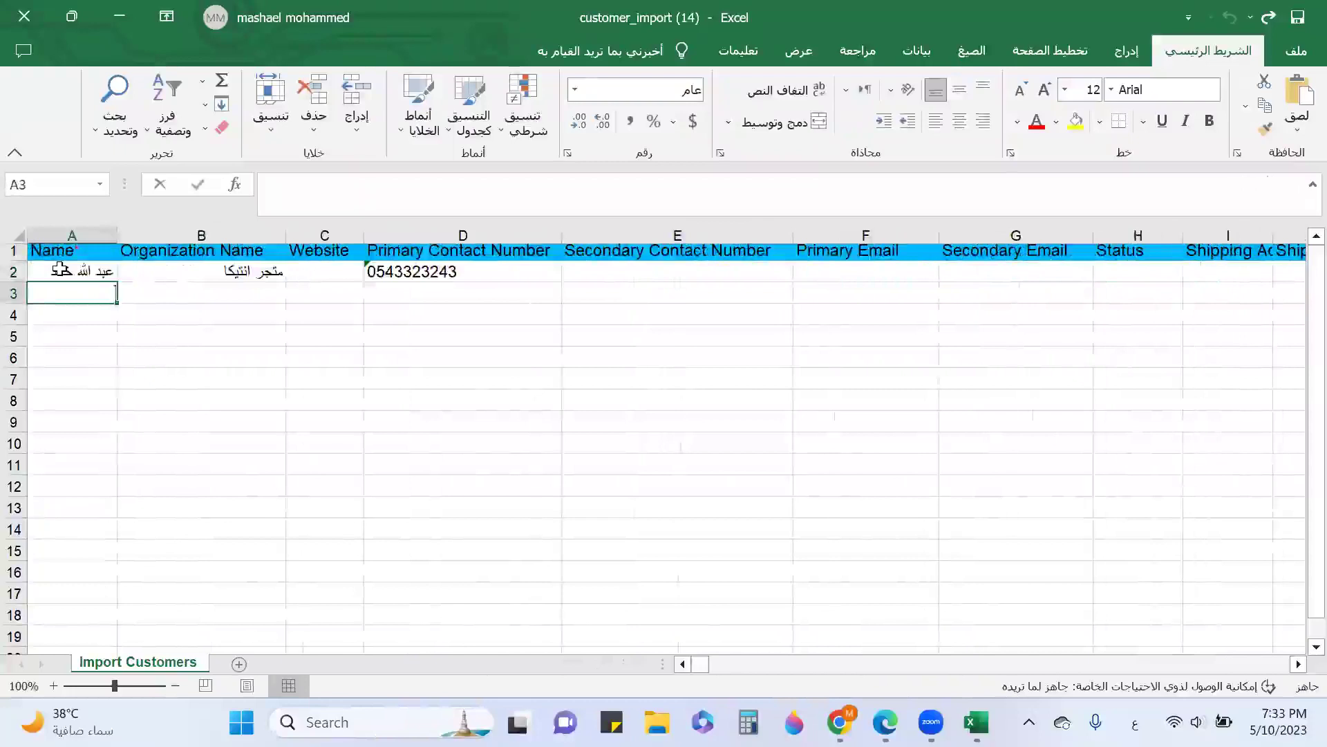
text(يوسف)
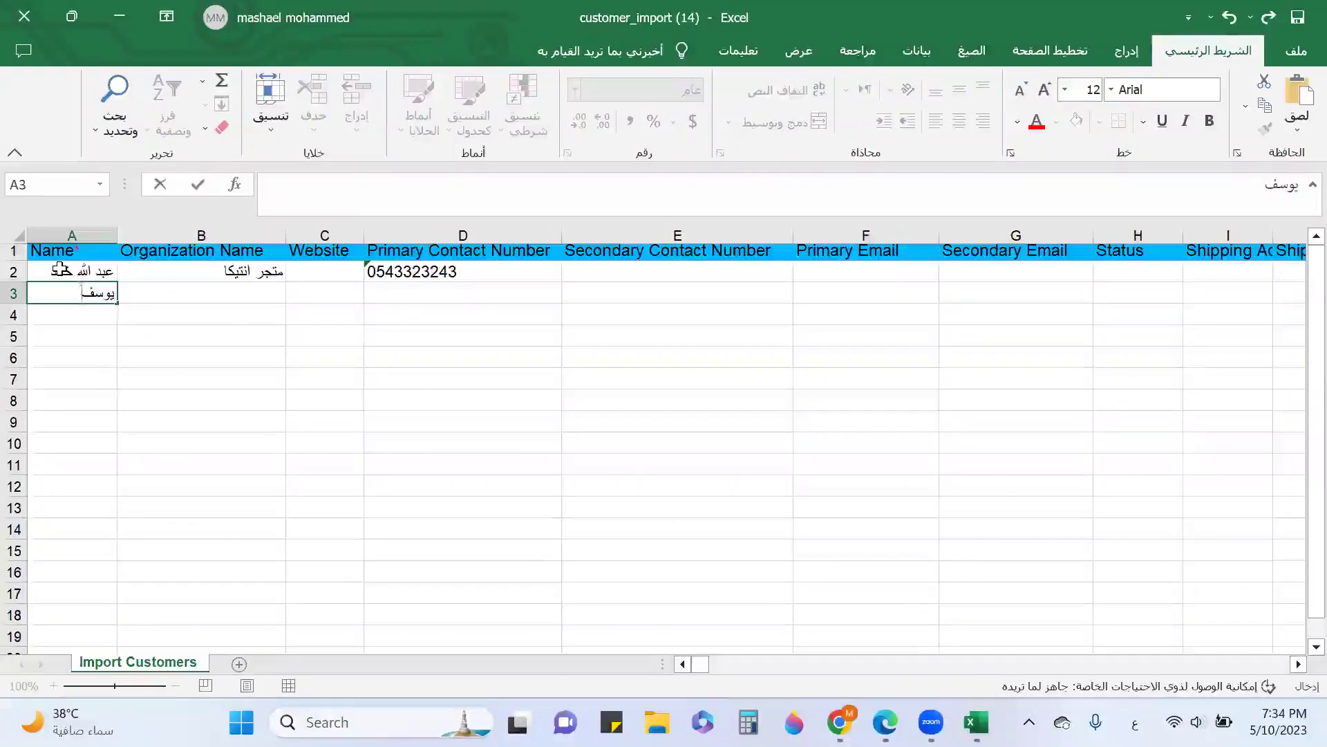
key(Tab)
key(alt+shift)
text(ABC)
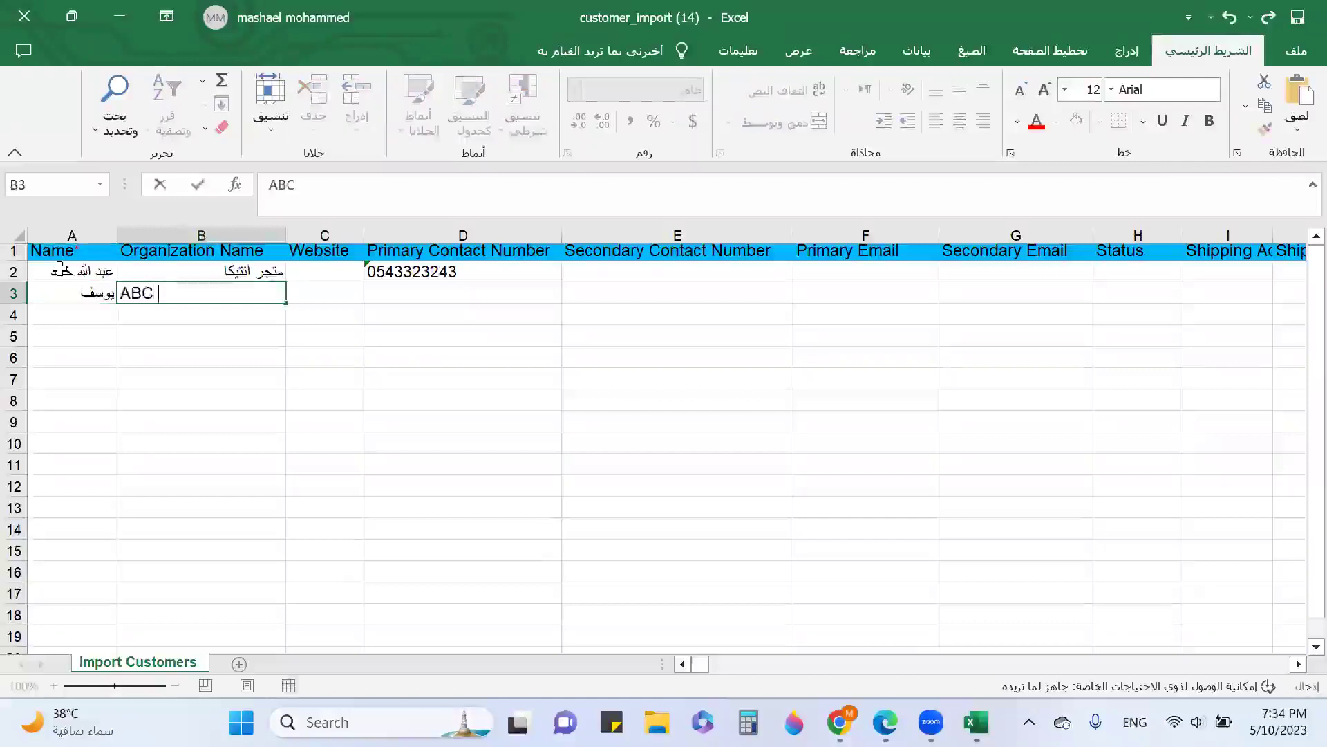
text( Compa)
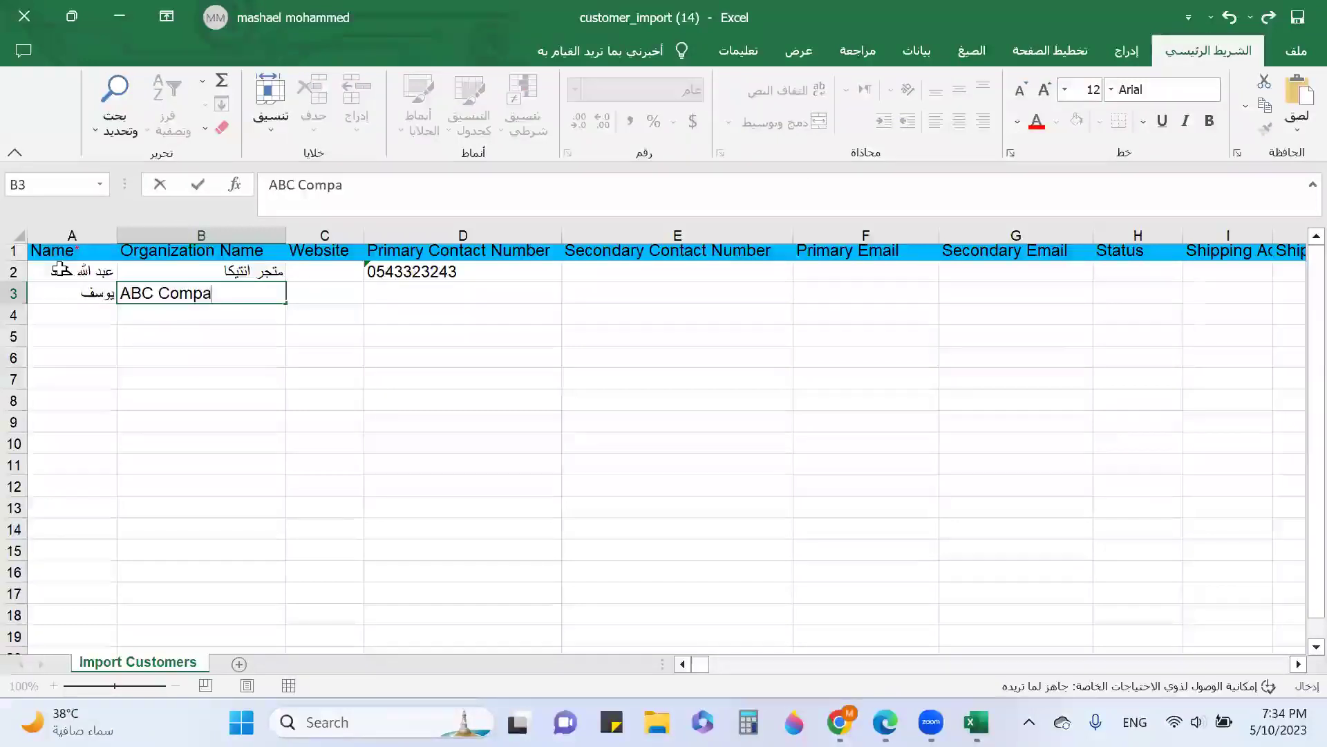
text(ny)
key(Tab)
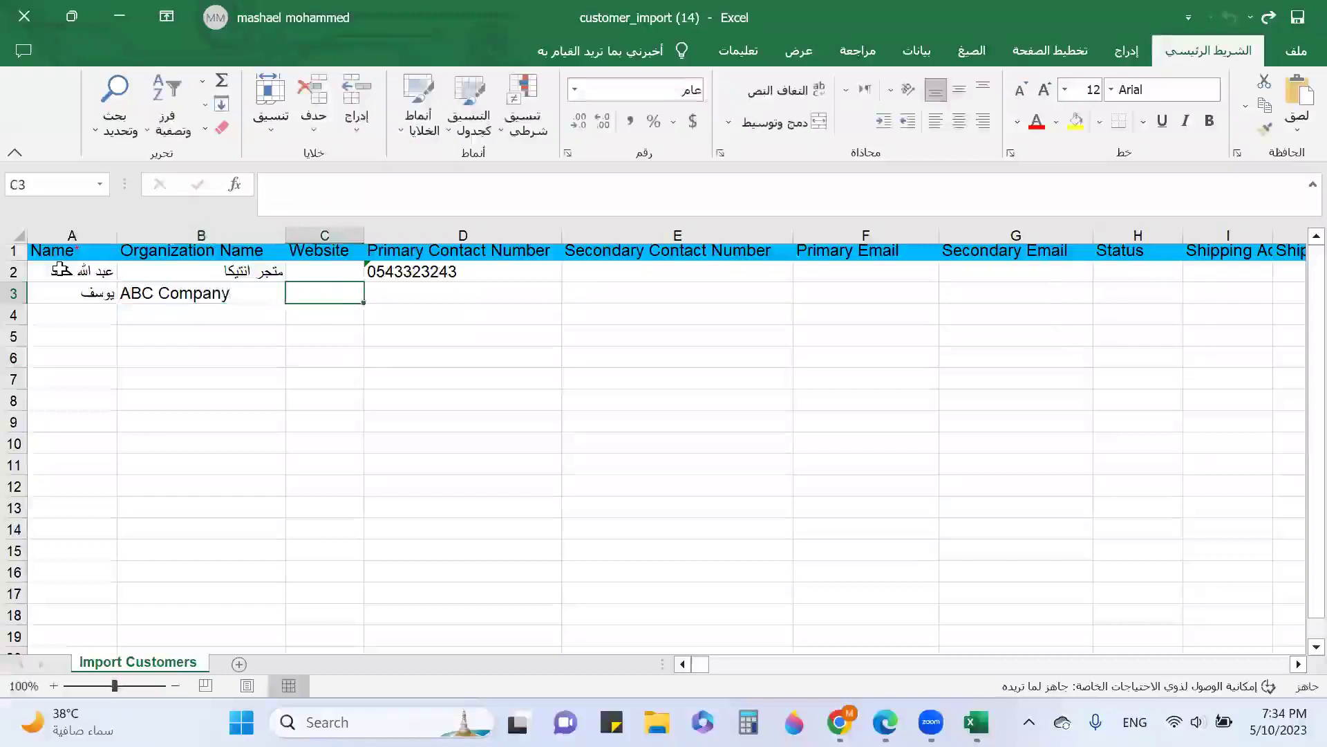
text(a)
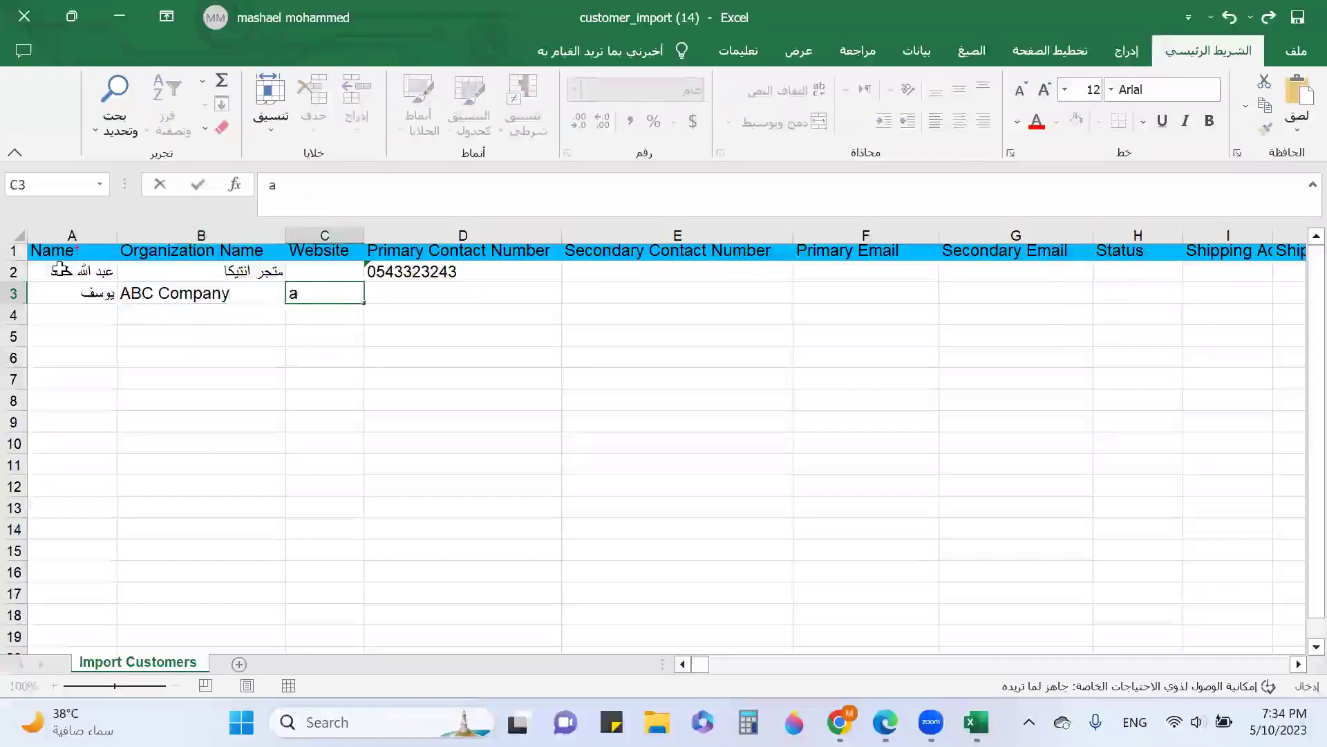
text(b)
key(BackSpace)
key(BackSpace)
text(ww)
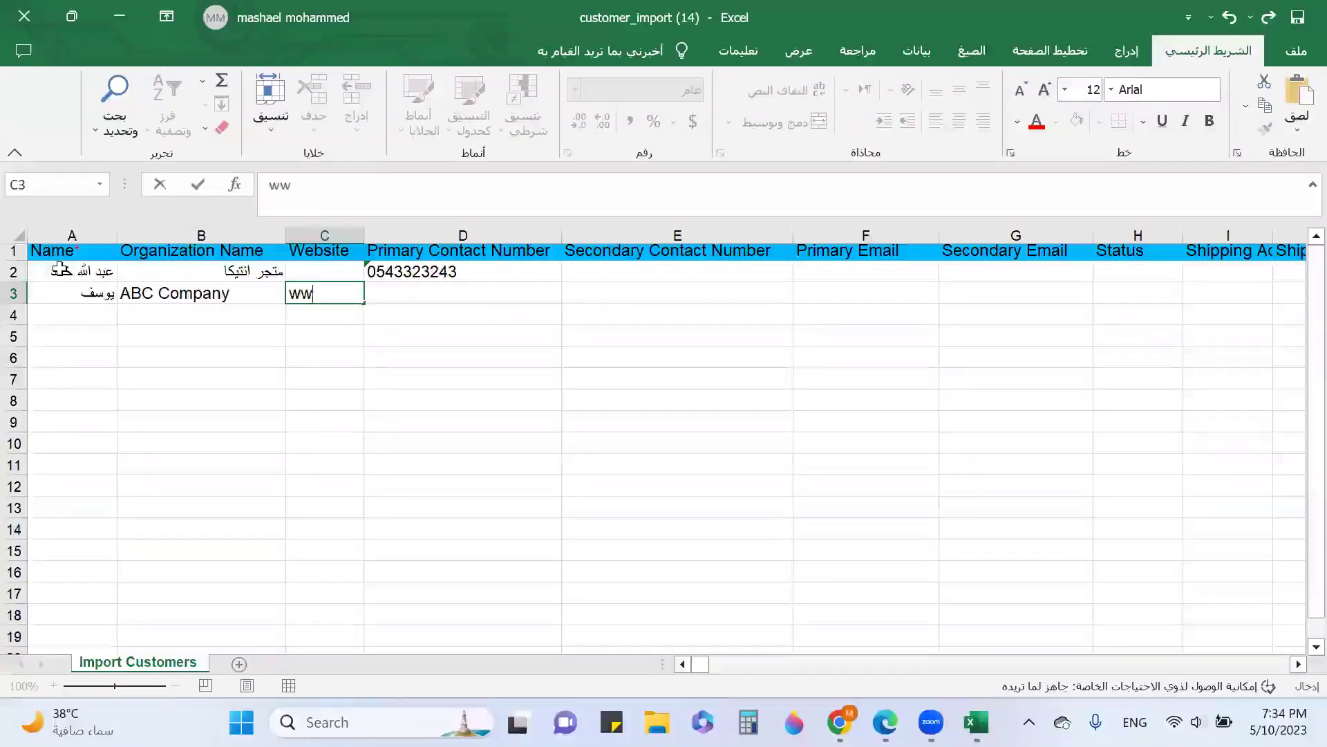
text(w.abc.com)
key(Tab)
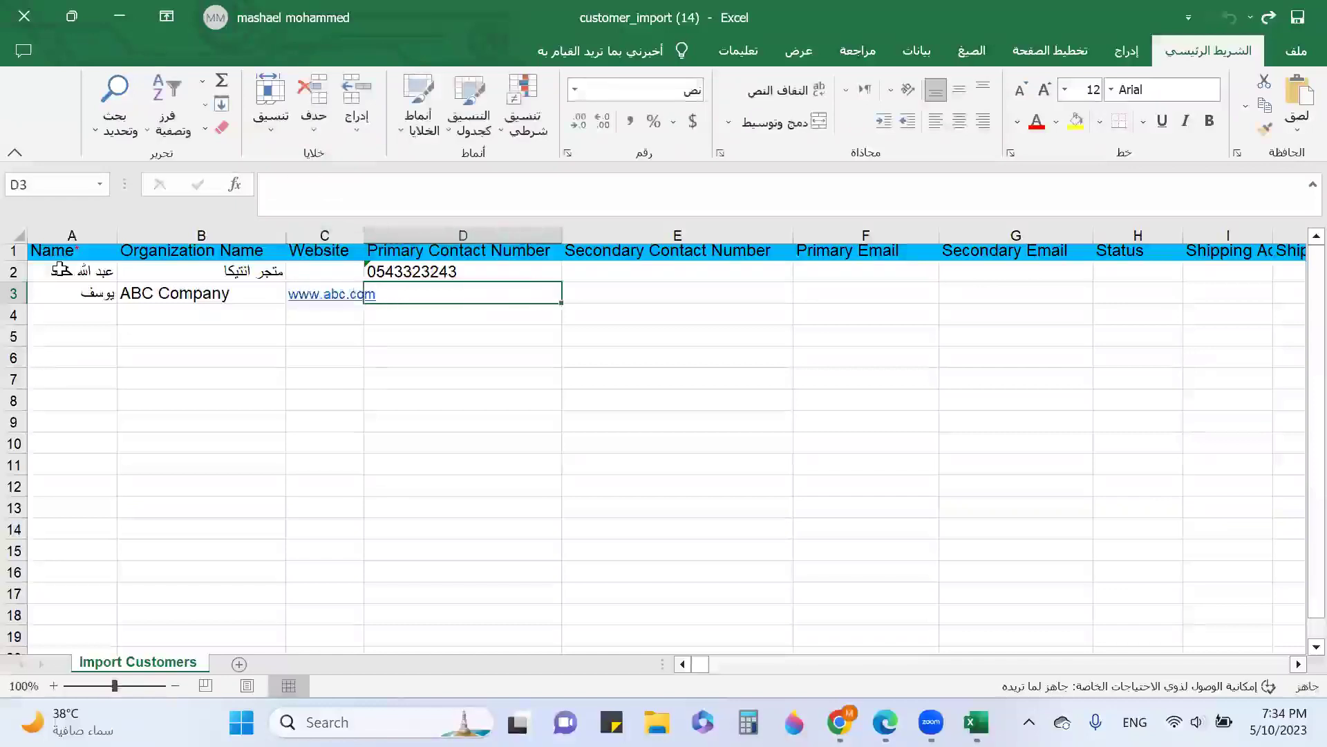
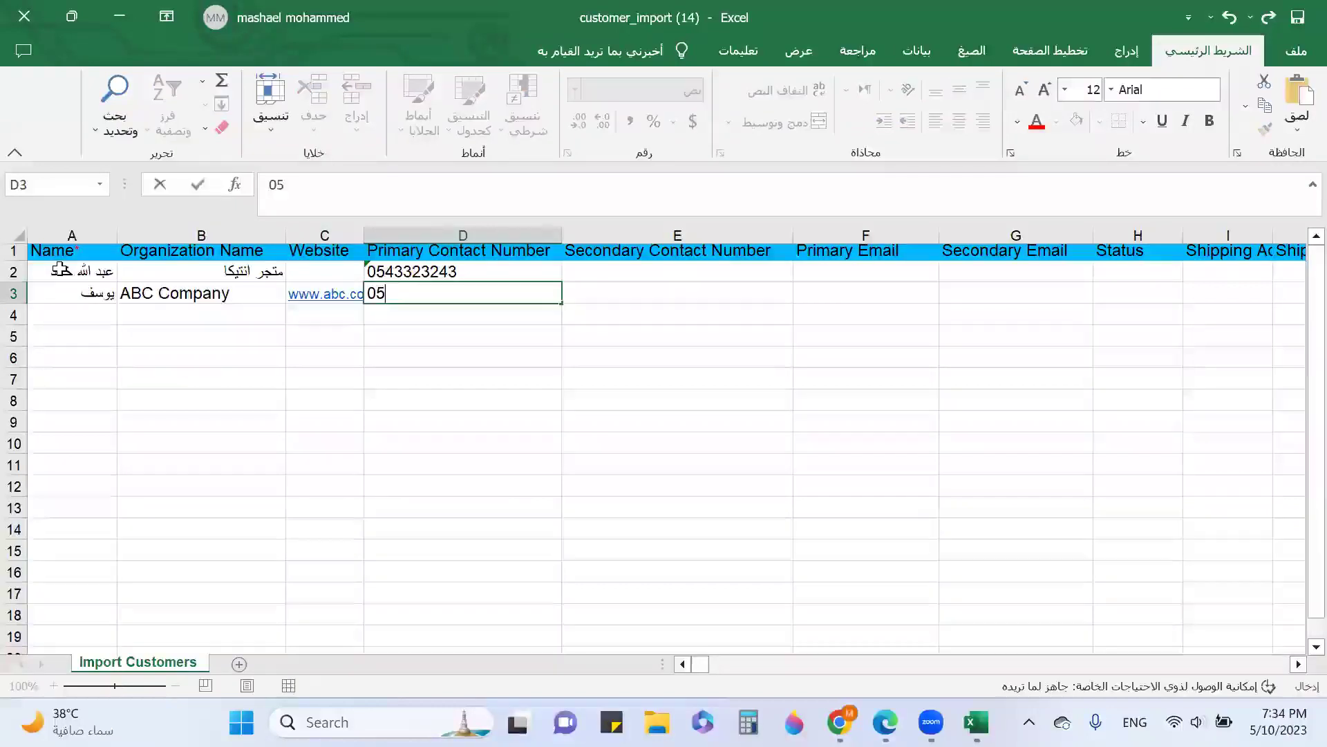
Add the customer's phone, e-mail and tax number to row 3, then minimize Excel
key(Tab)
key(Tab)
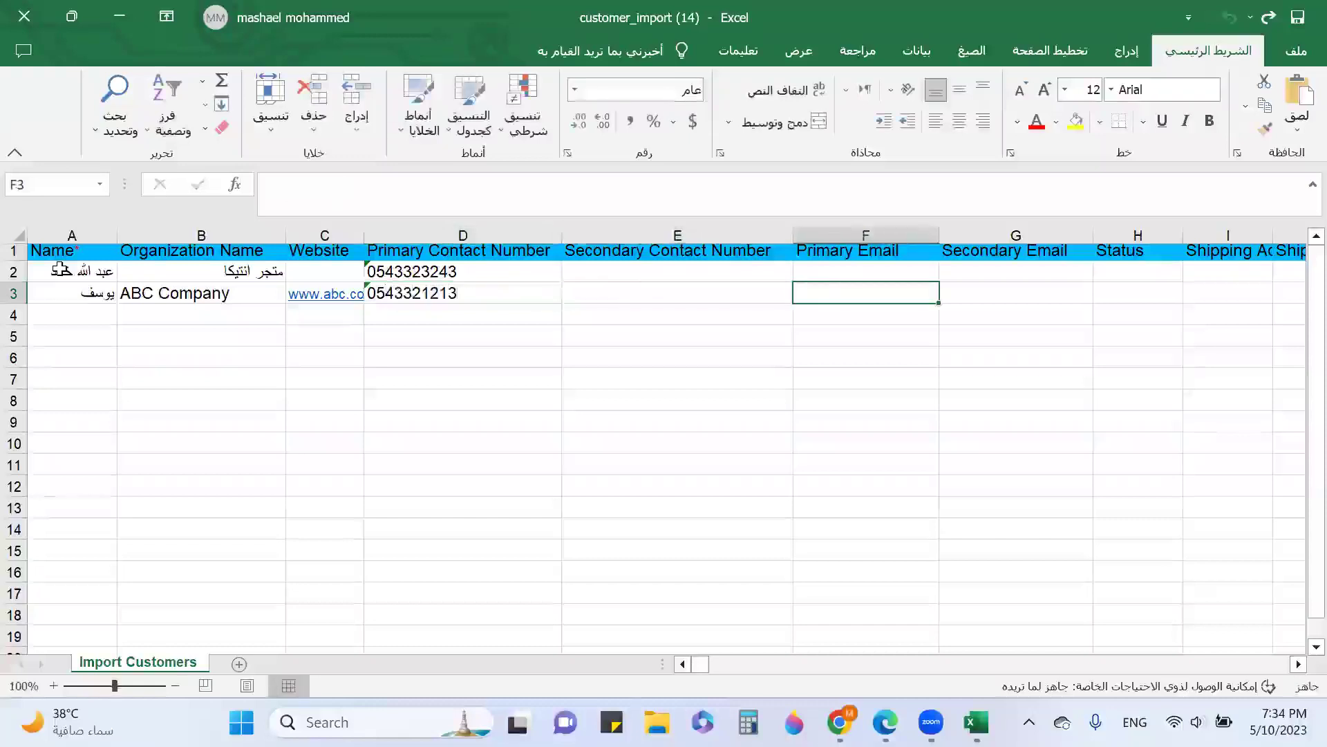
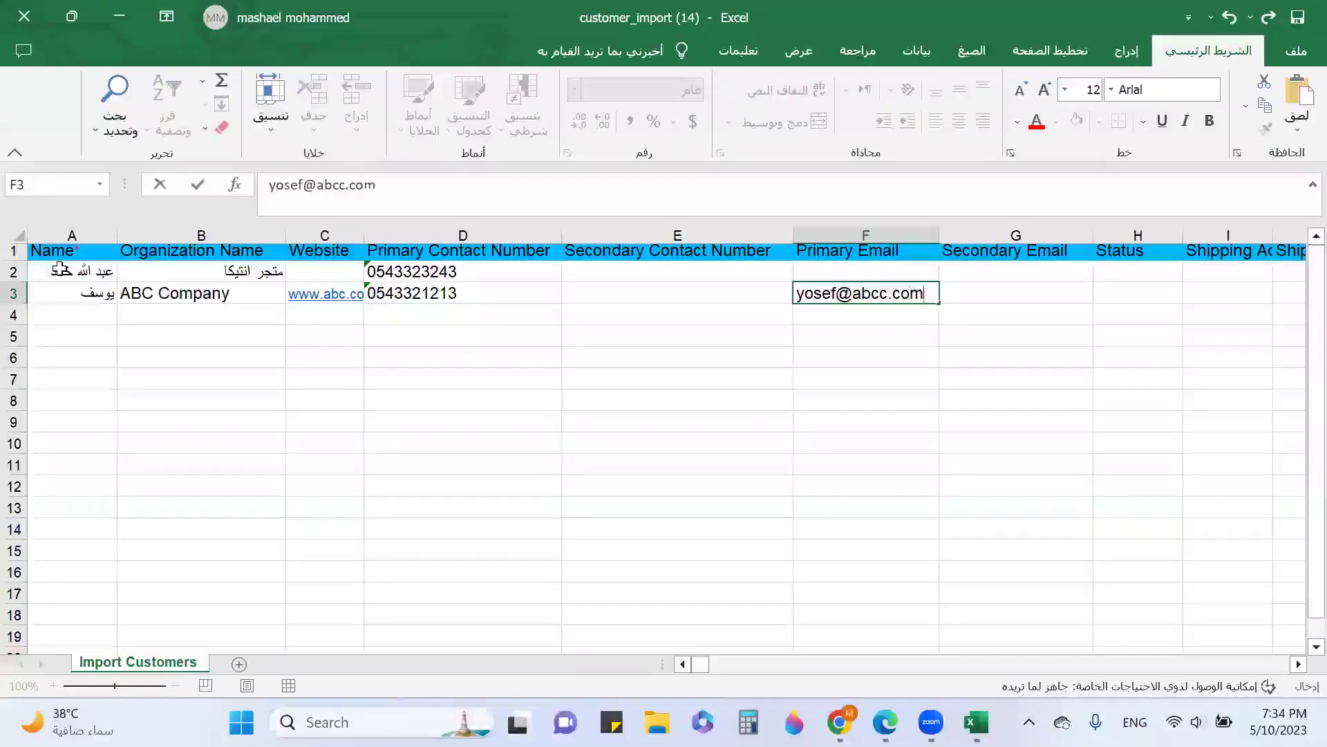
key(Tab)
key(Tab)
key(Tab)
key(Tab)
key(Tab)
key(Tab)
key(Tab)
key(Tab)
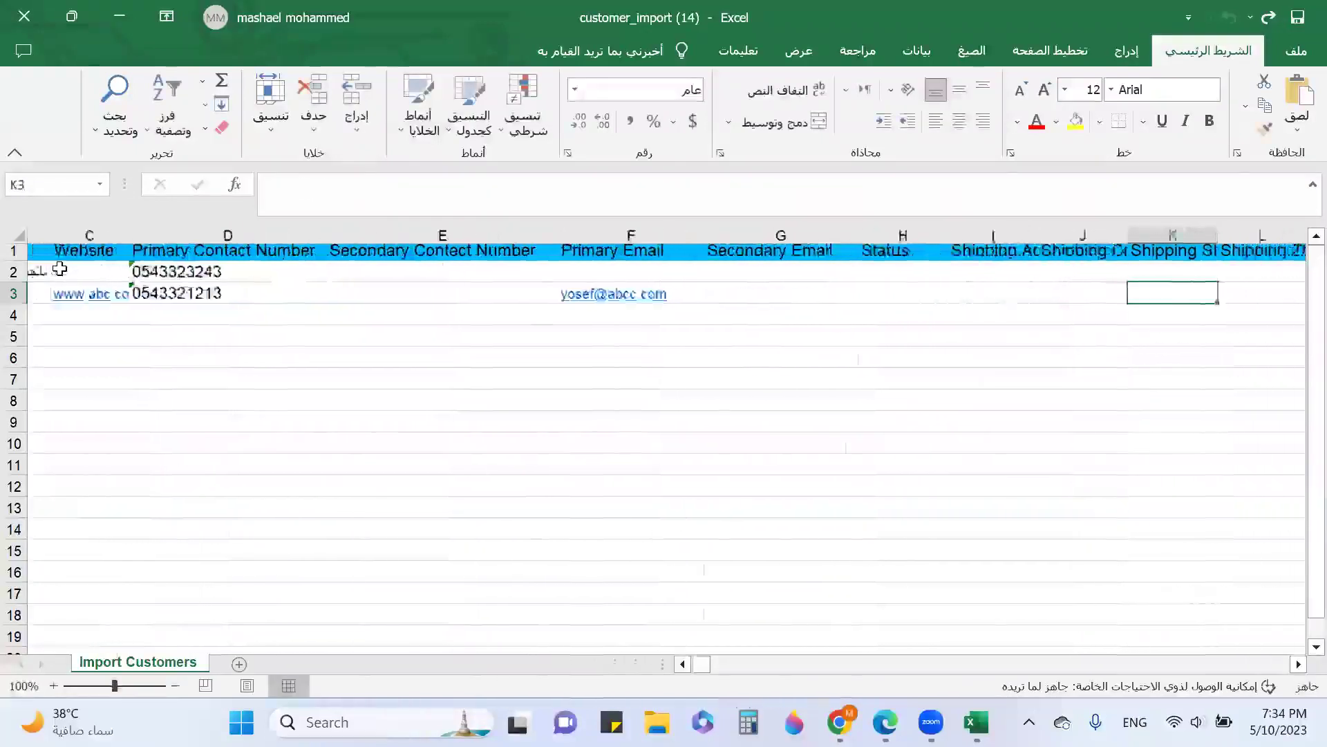
key(Tab)
key(Tab)
key(Tab)
key(Tab)
key(Tab)
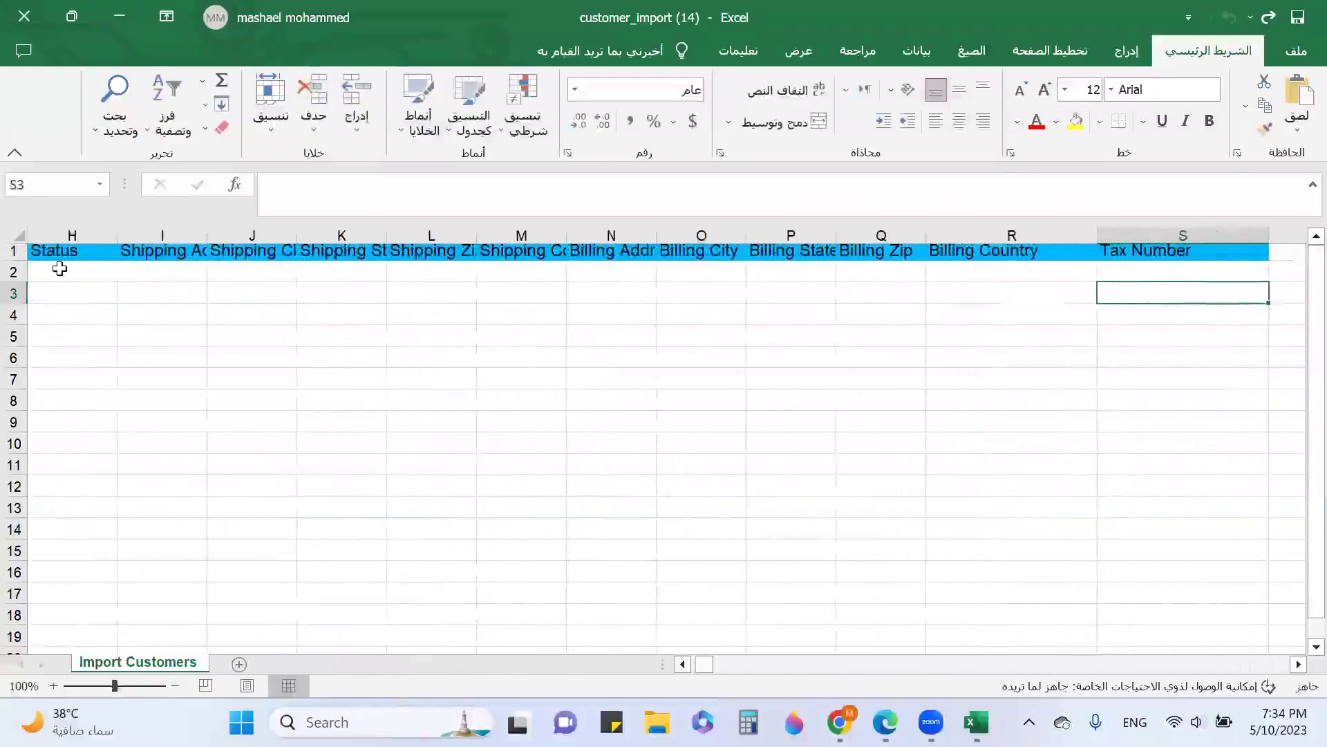
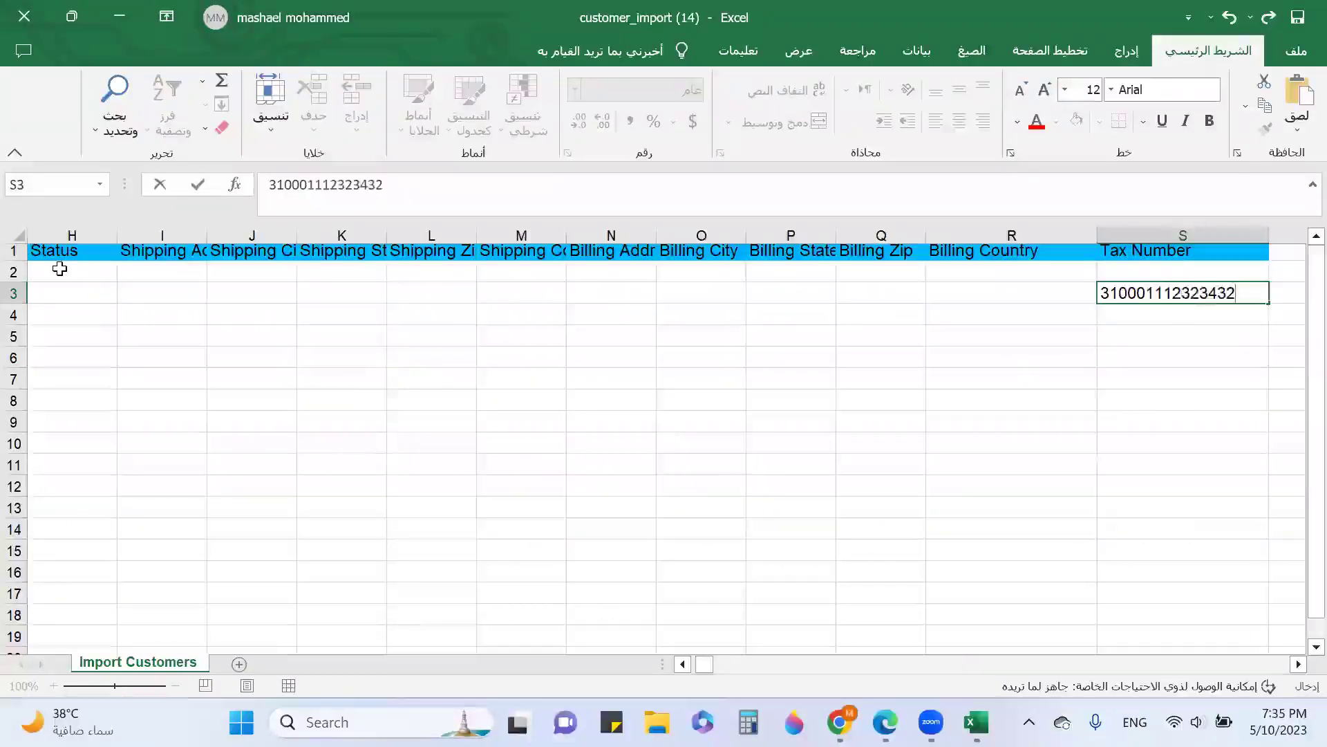
key(Return)
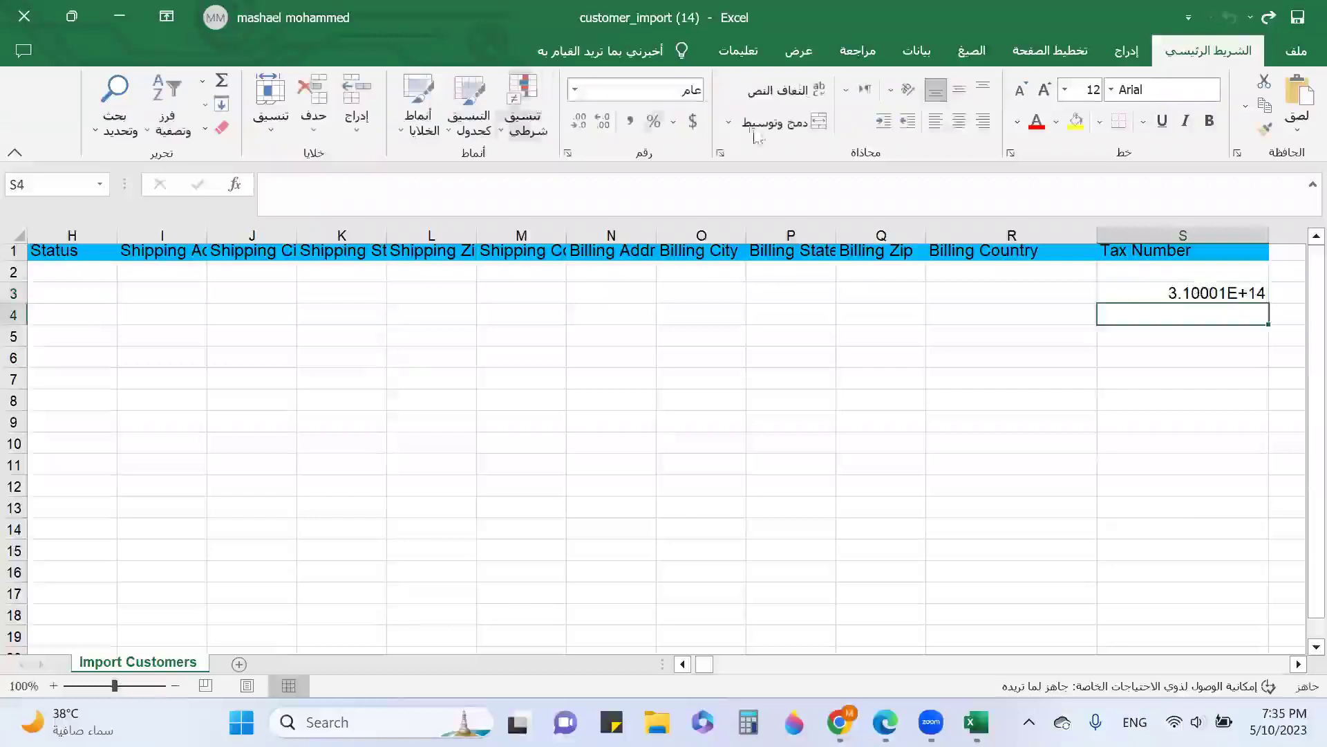
click(113, 30)
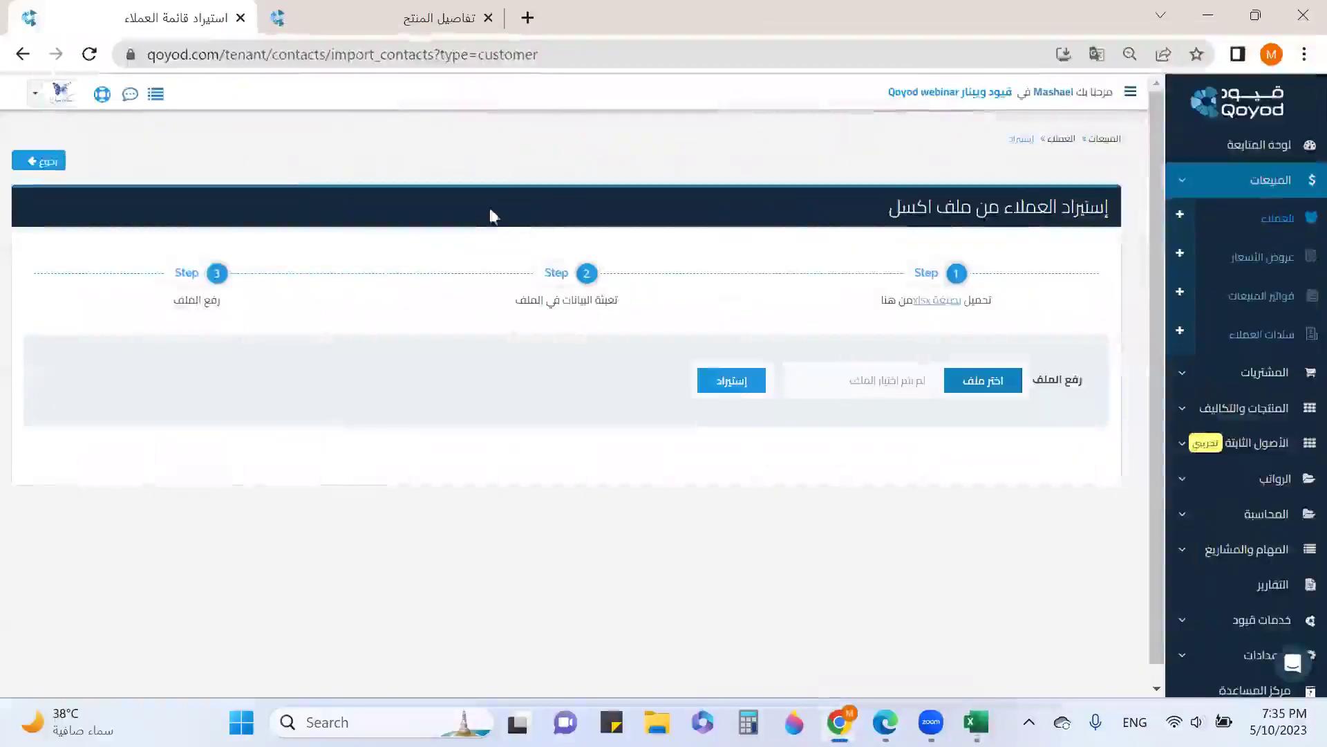
Import customers from customer_import (14).xlsx
click(987, 386)
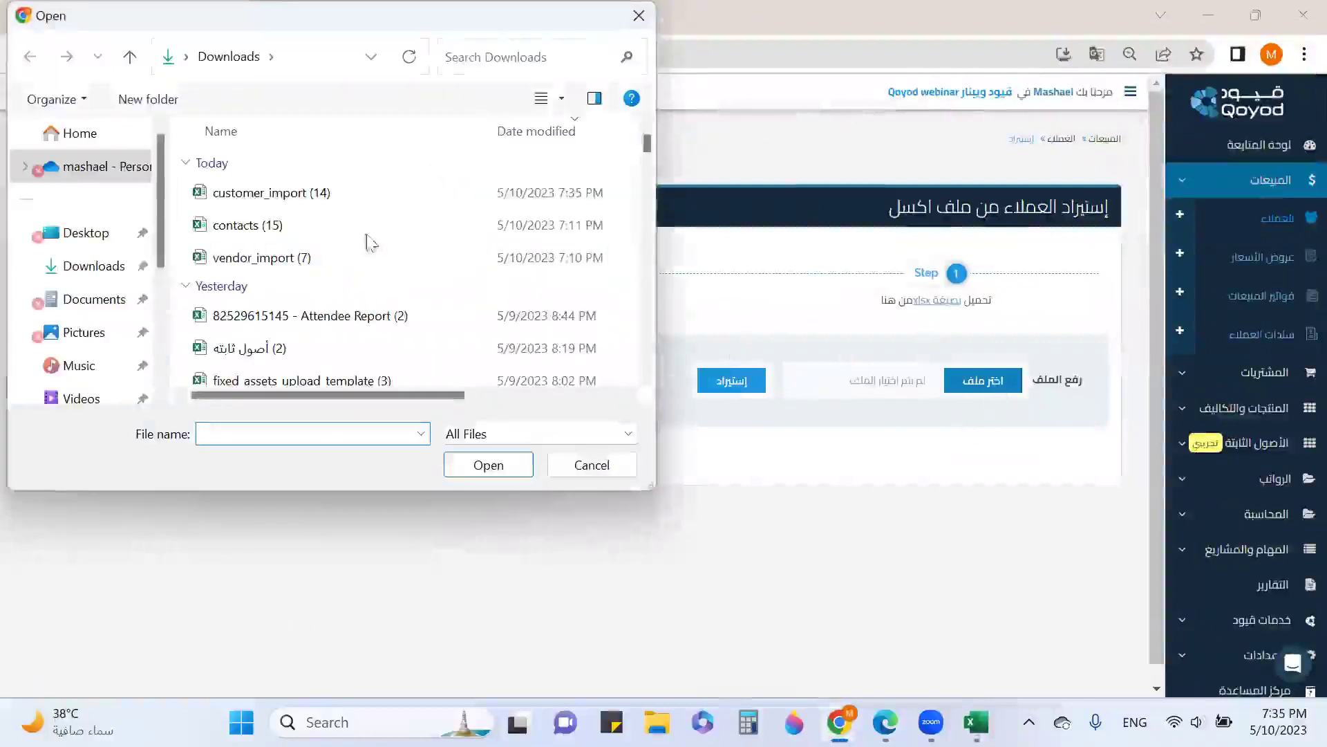
double_click(350, 196)
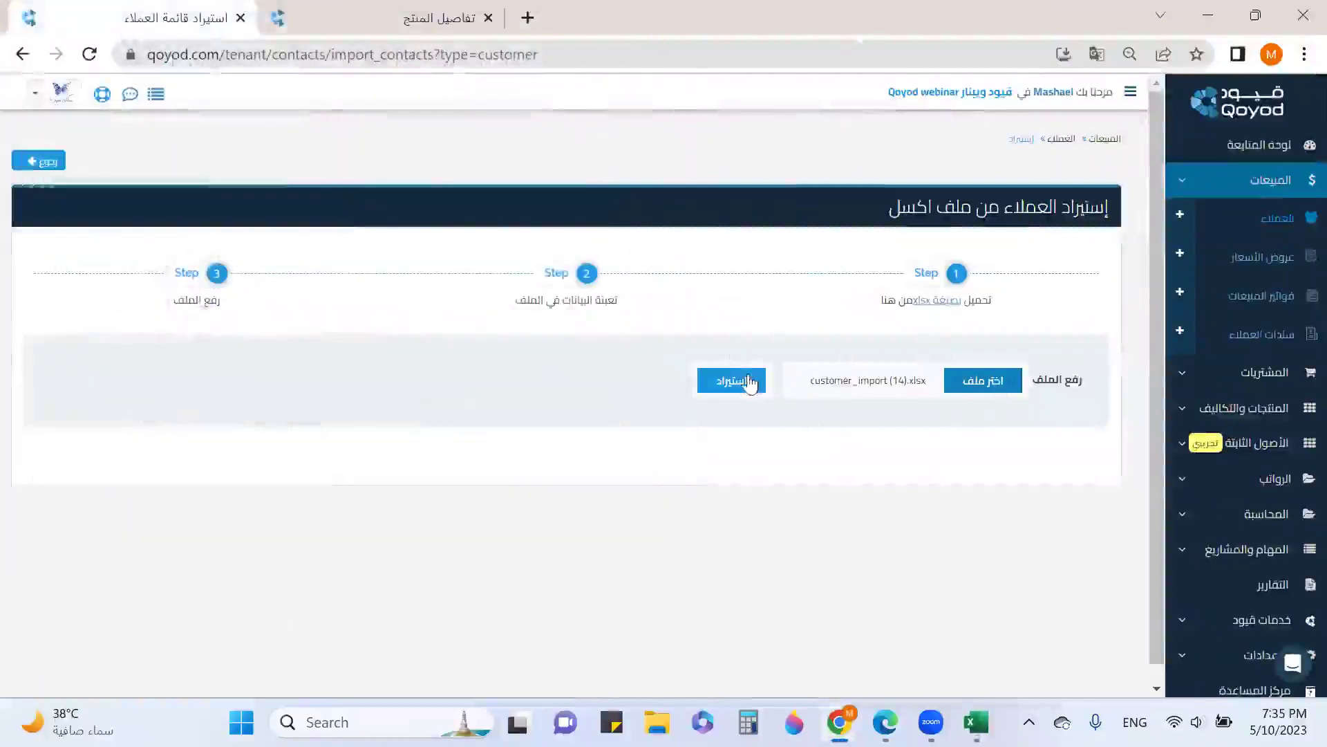
click(749, 382)
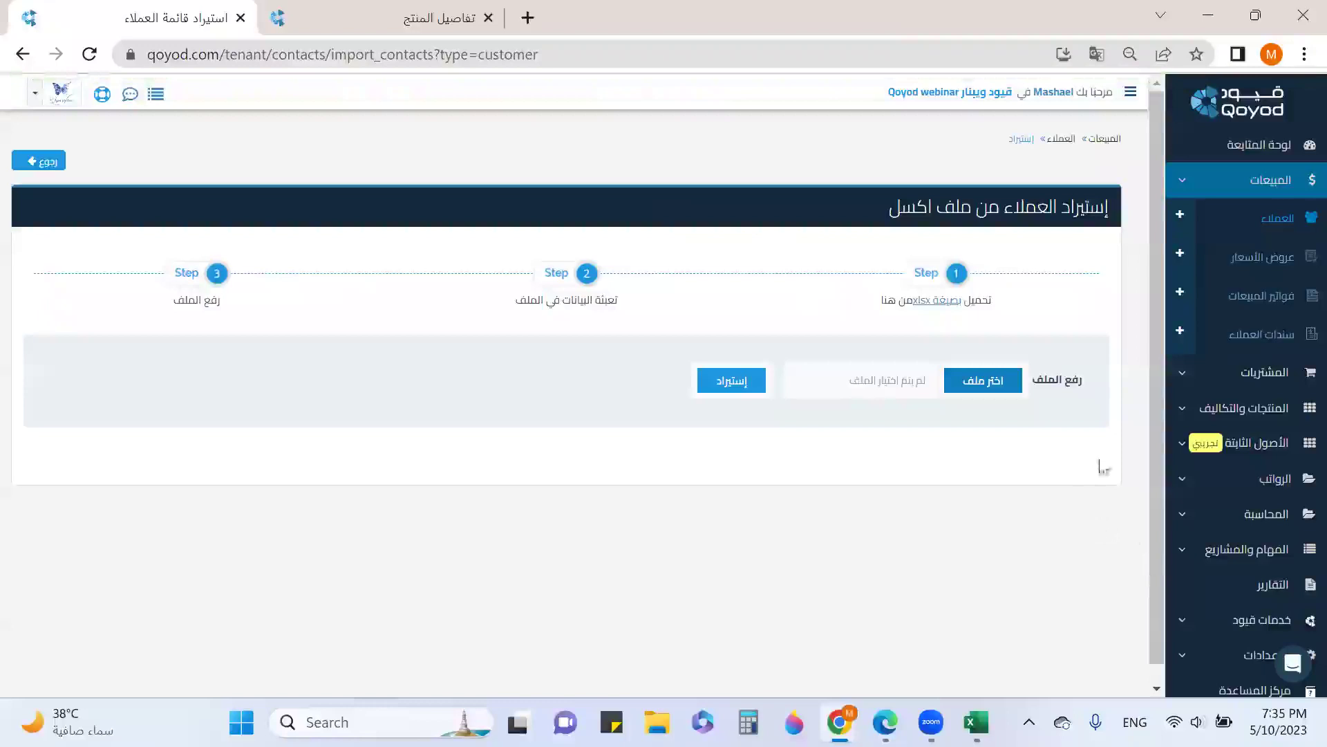
Export the customer list from العملاء and open the downloaded contacts (16).csv
click(1274, 221)
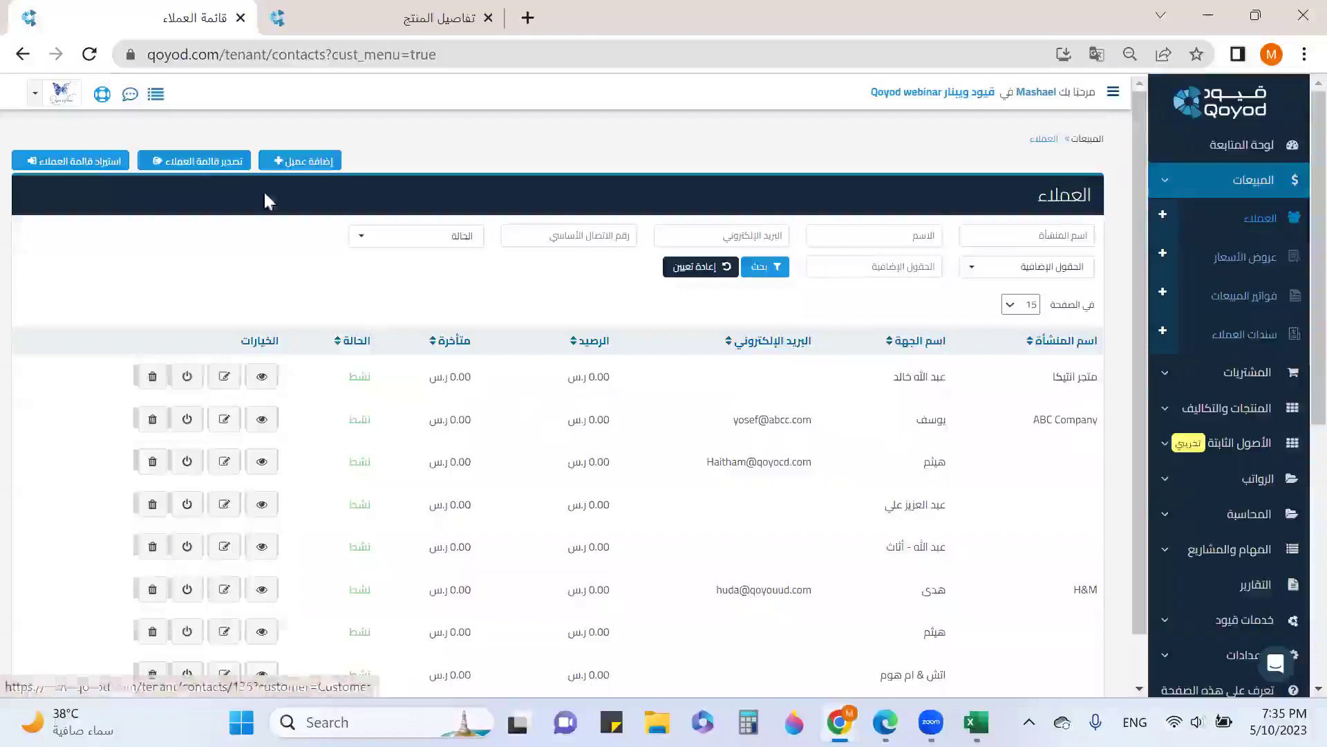
click(195, 162)
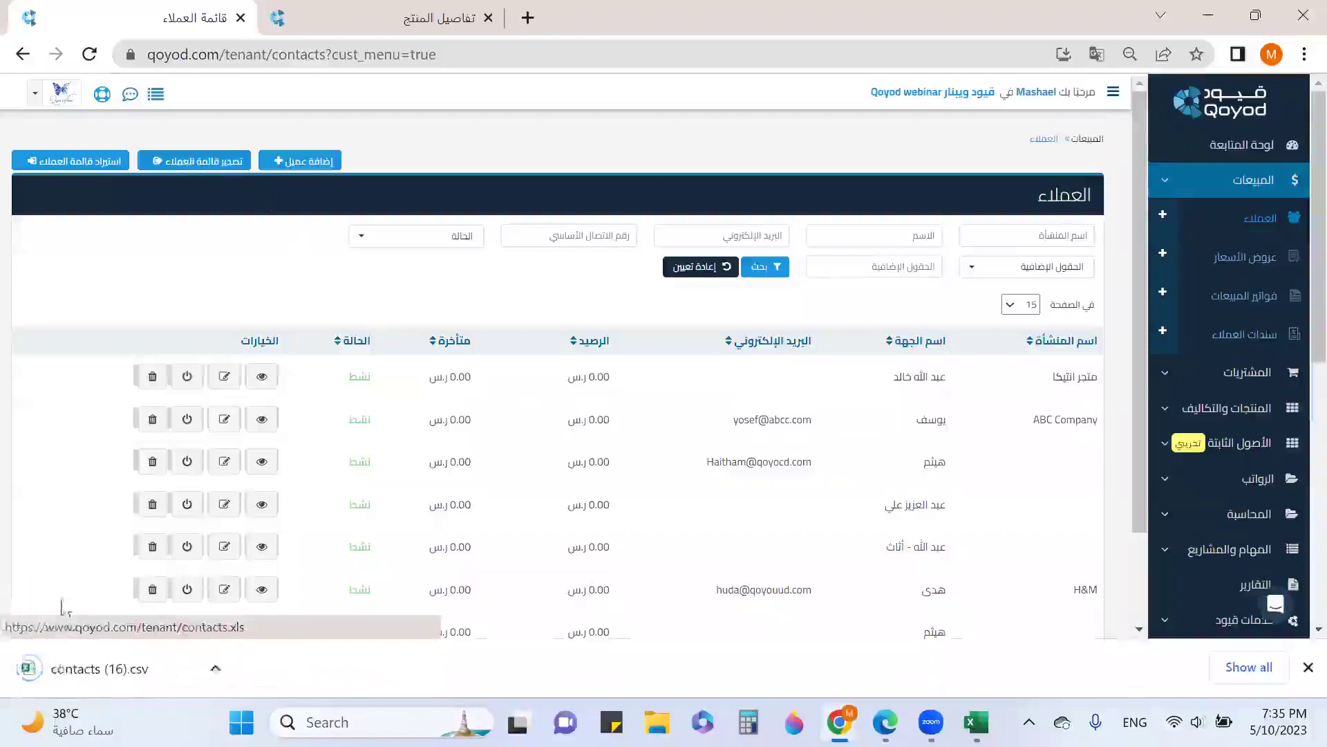
click(72, 669)
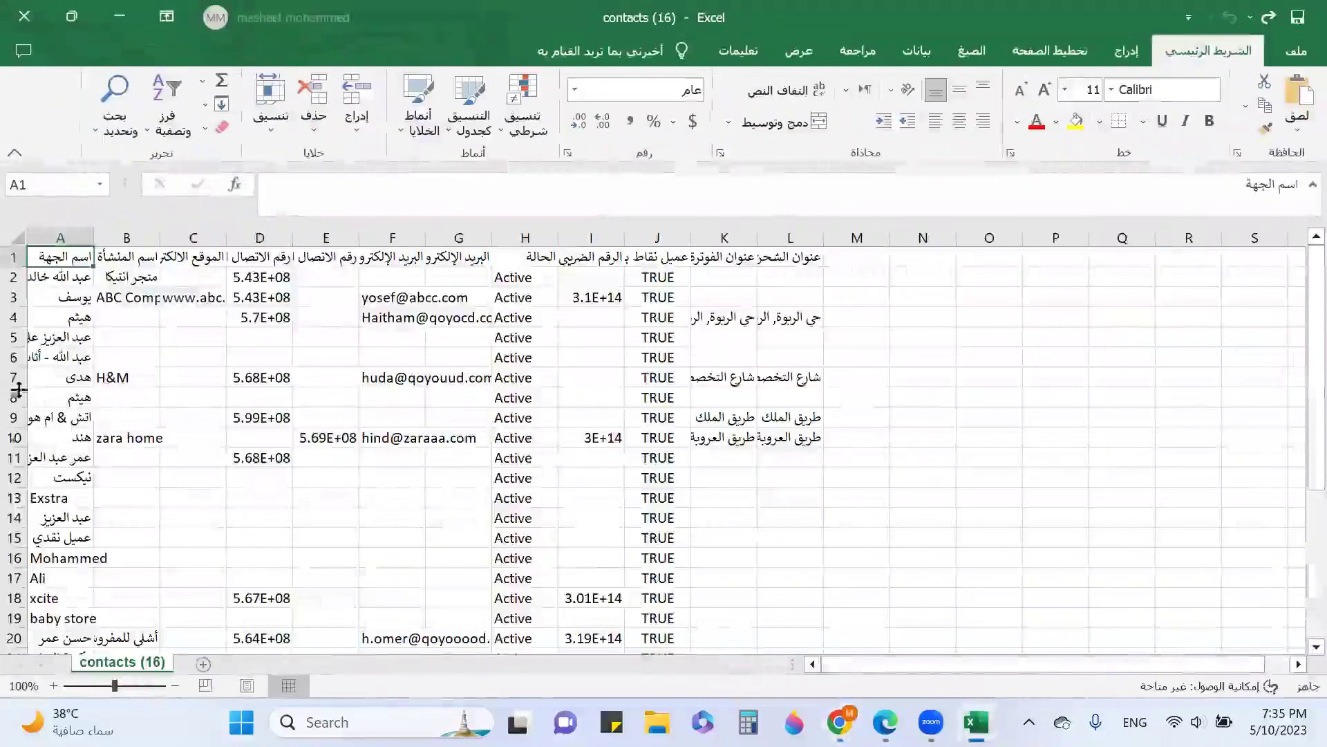
Review the contacts (16) sheet, then close it and the customer_import workbook
scroll(24, 405, down, 3)
scroll(24, 404, up, 3)
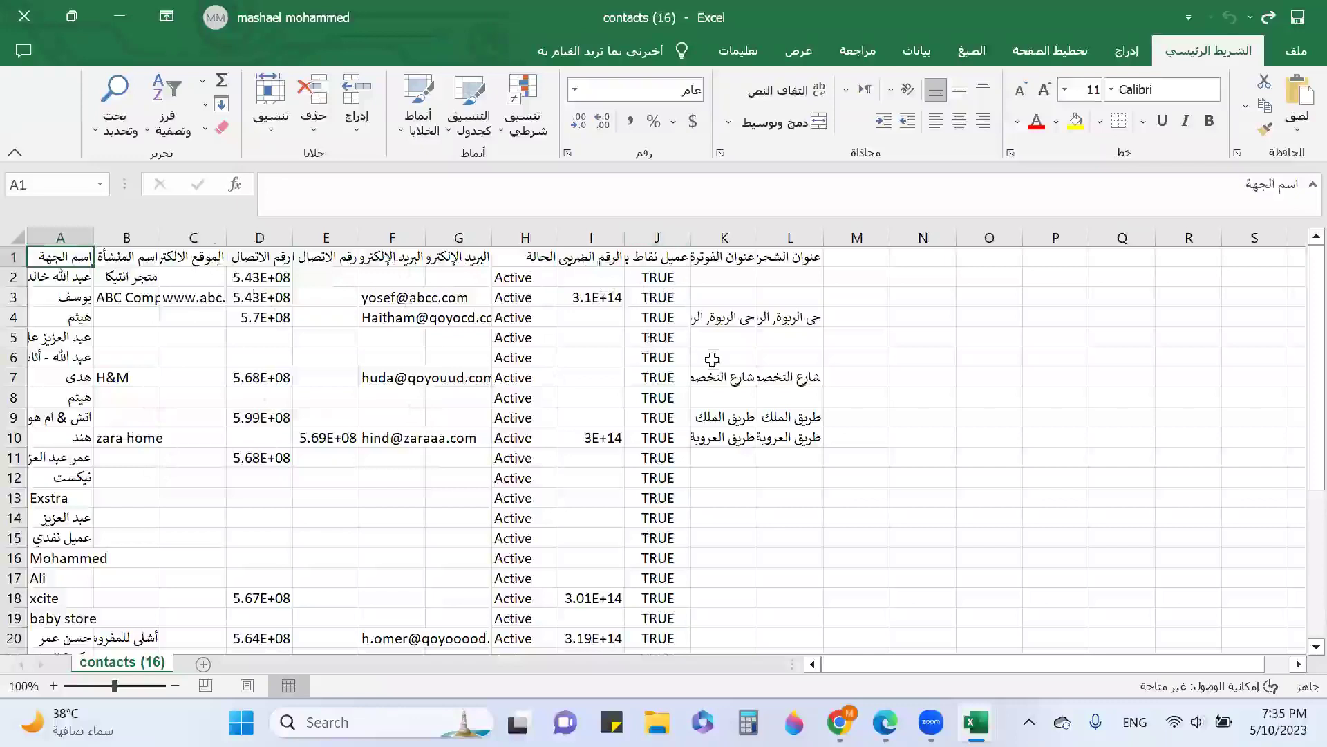
click(24, 17)
click(24, 16)
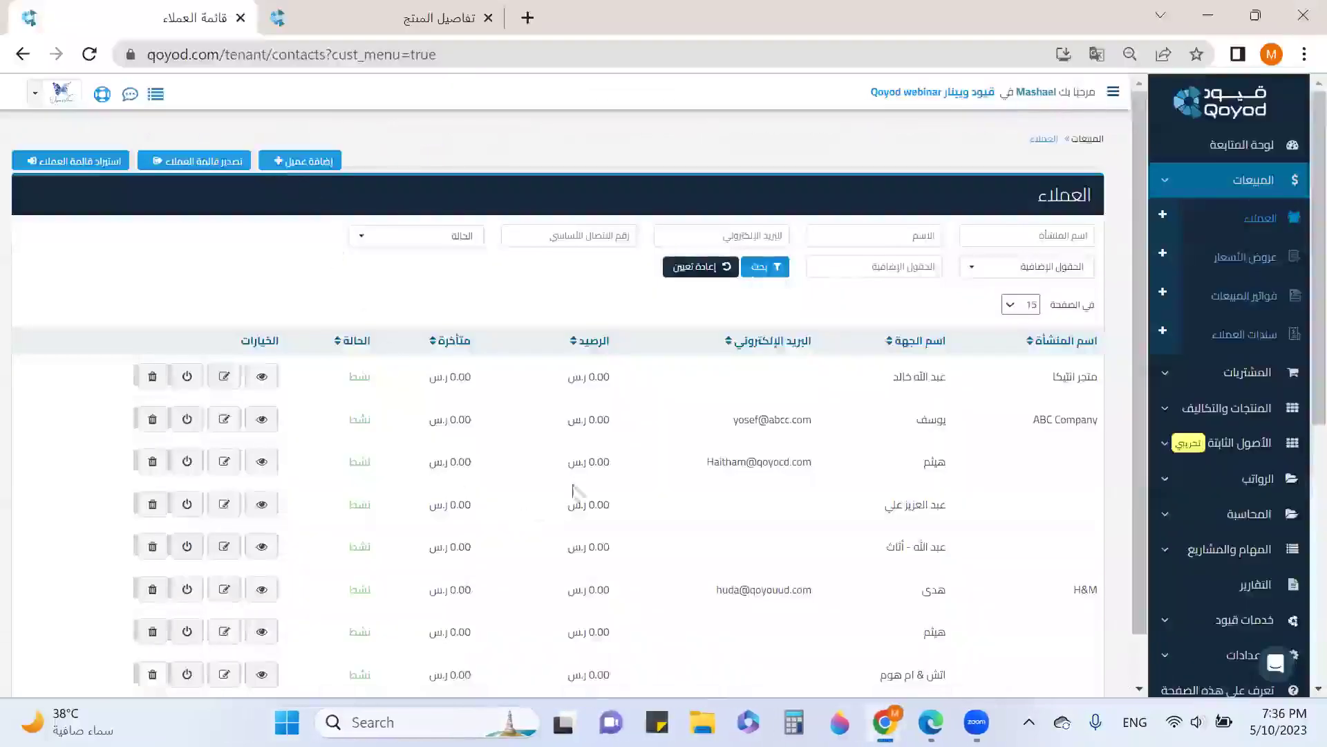
scroll(640, 446, down, 1)
scroll(639, 446, down, 4)
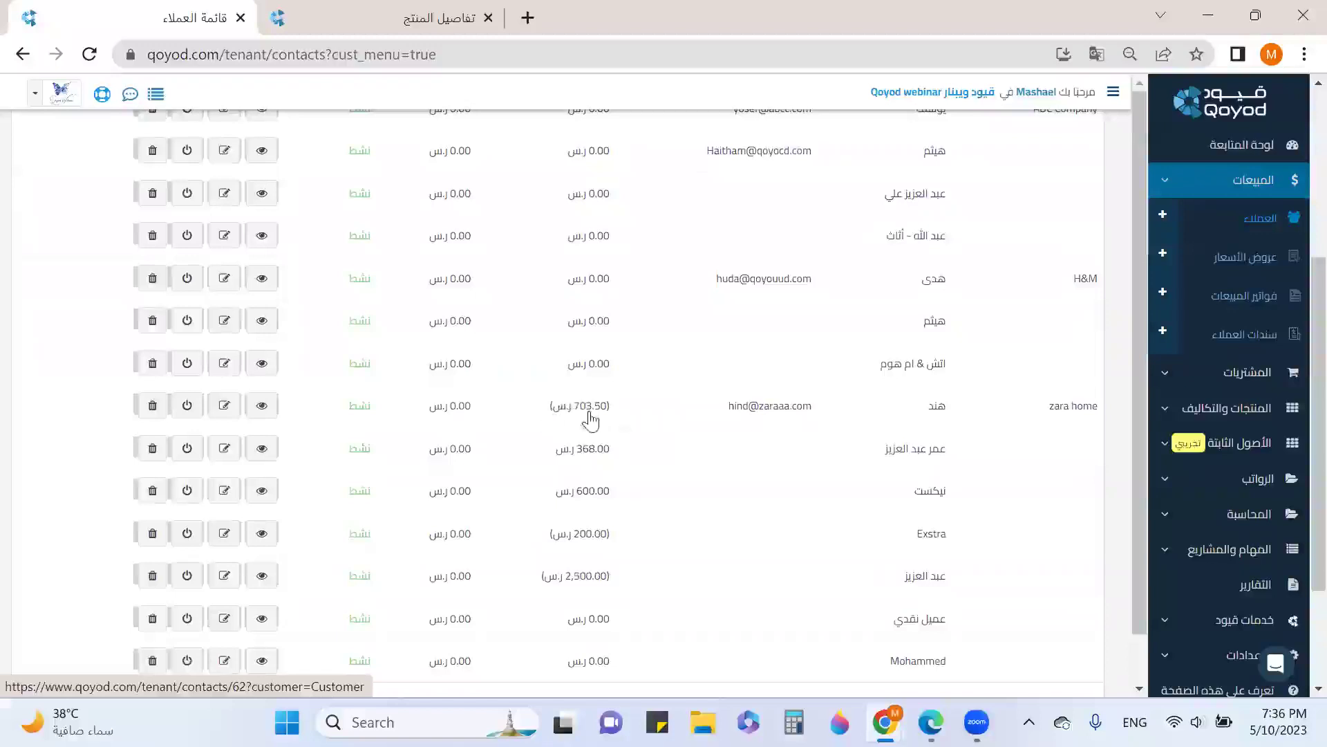
scroll(553, 417, up, 1)
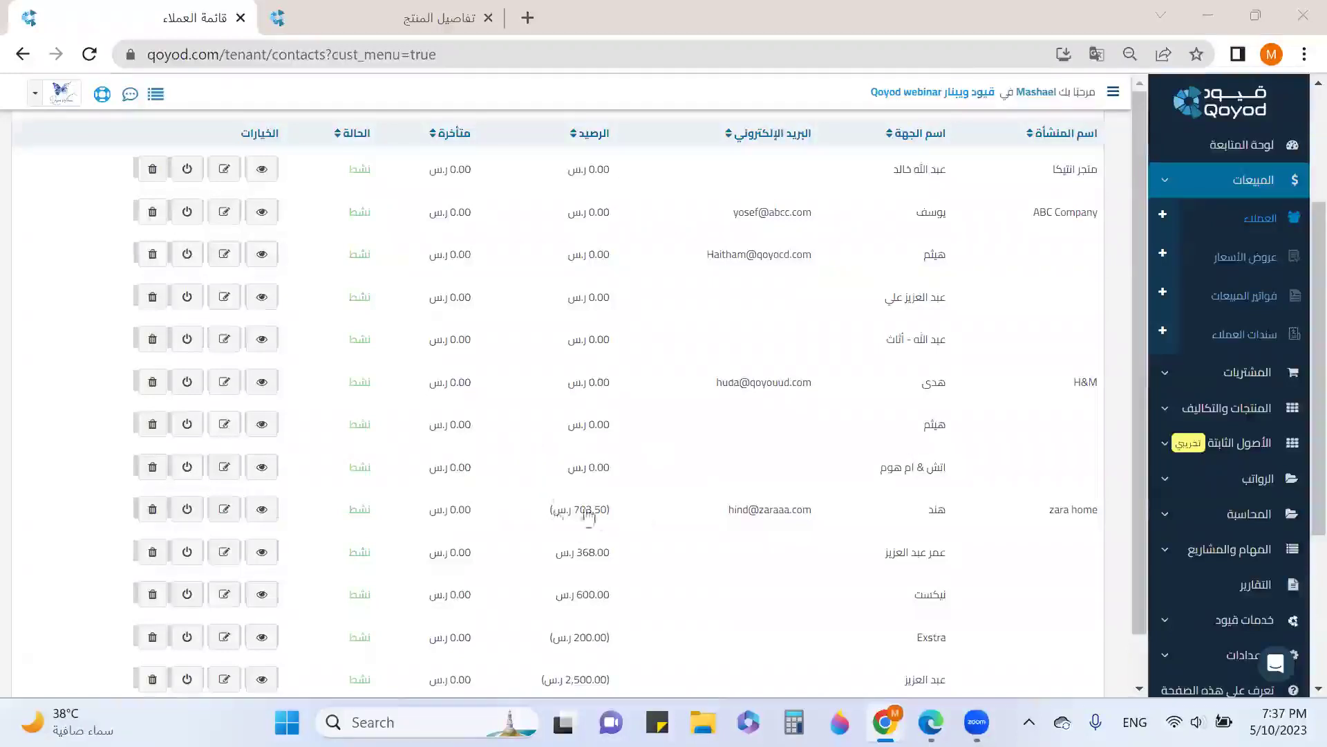
Open Zara Home's details, check its 703.50 ر.س balance, and view invoice INV90
click(260, 512)
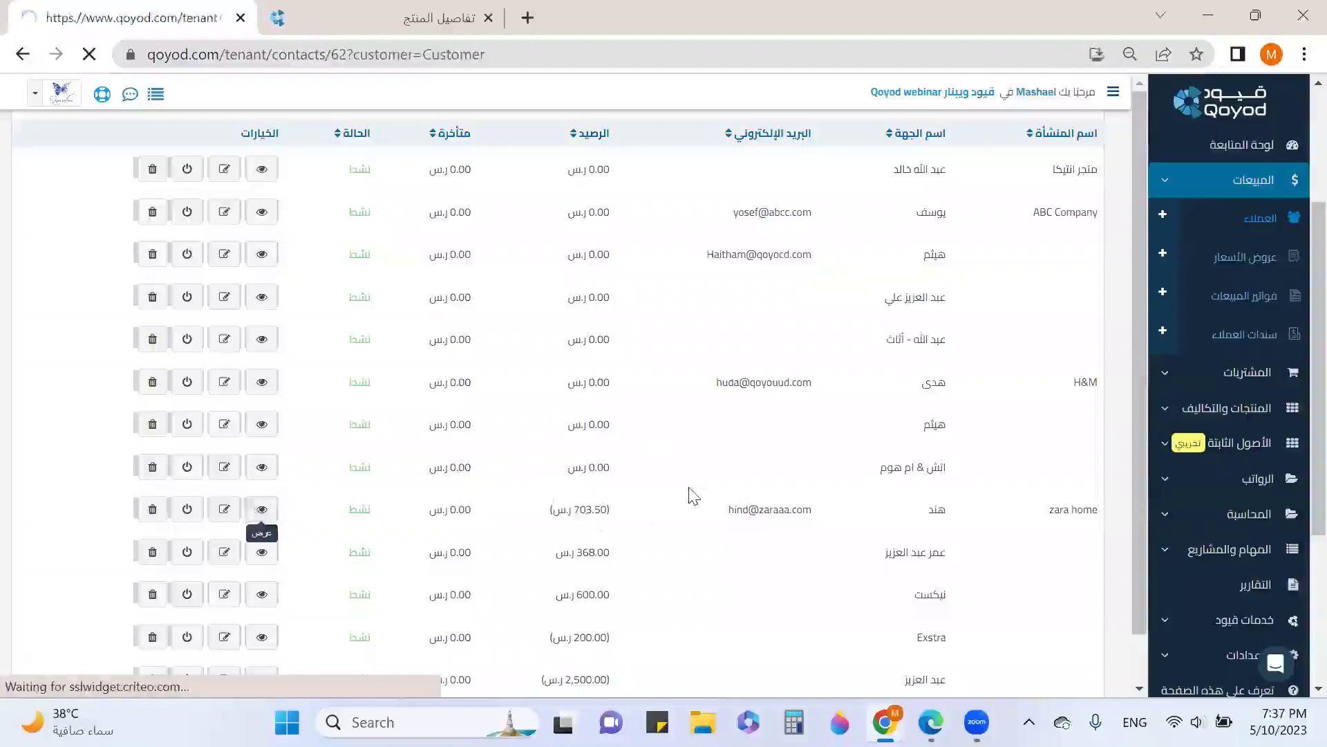
scroll(812, 482, down, 3)
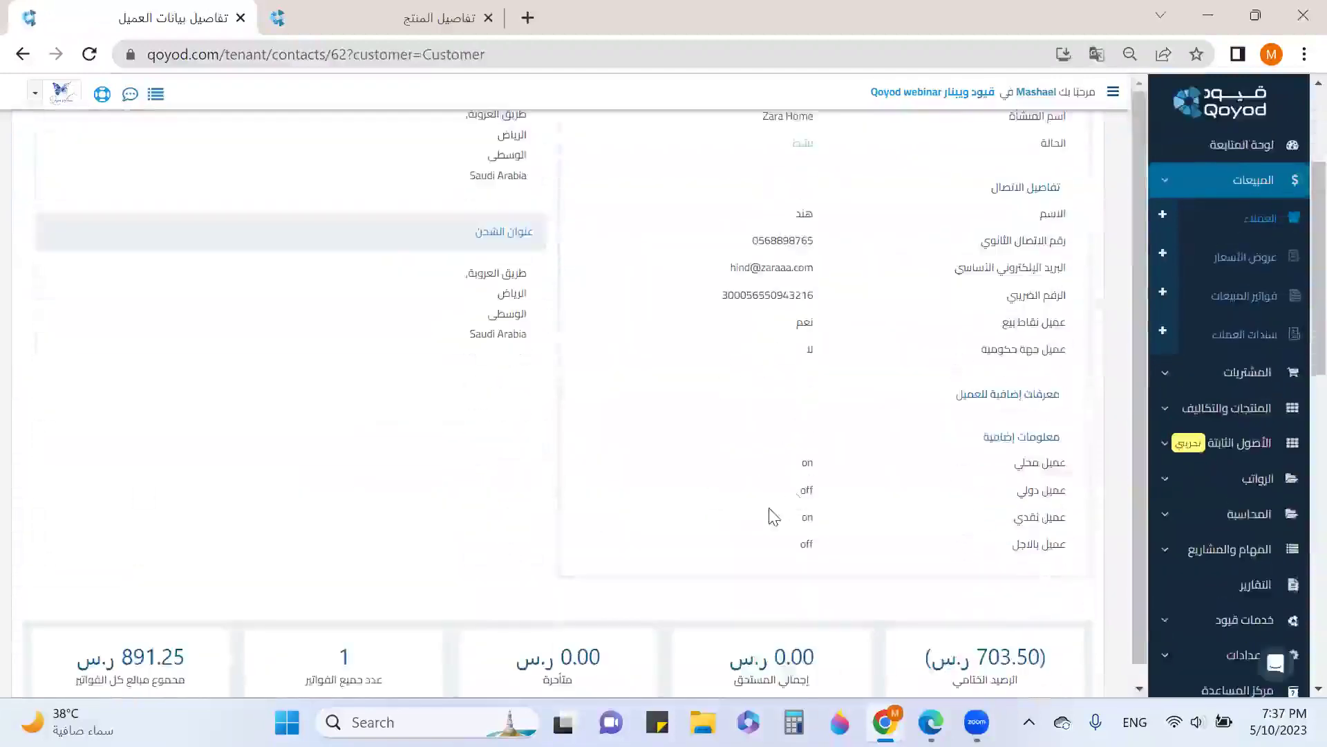
scroll(773, 505, up, 2)
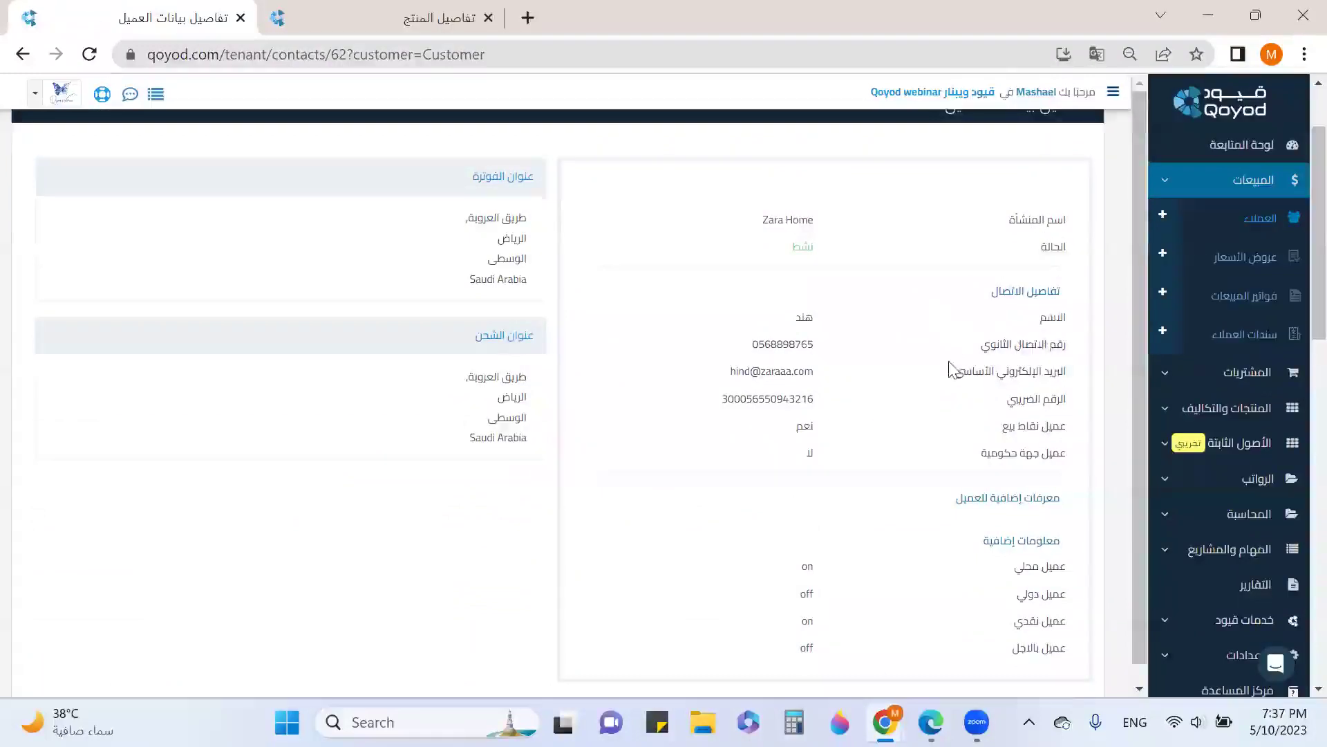
scroll(1019, 398, down, 1)
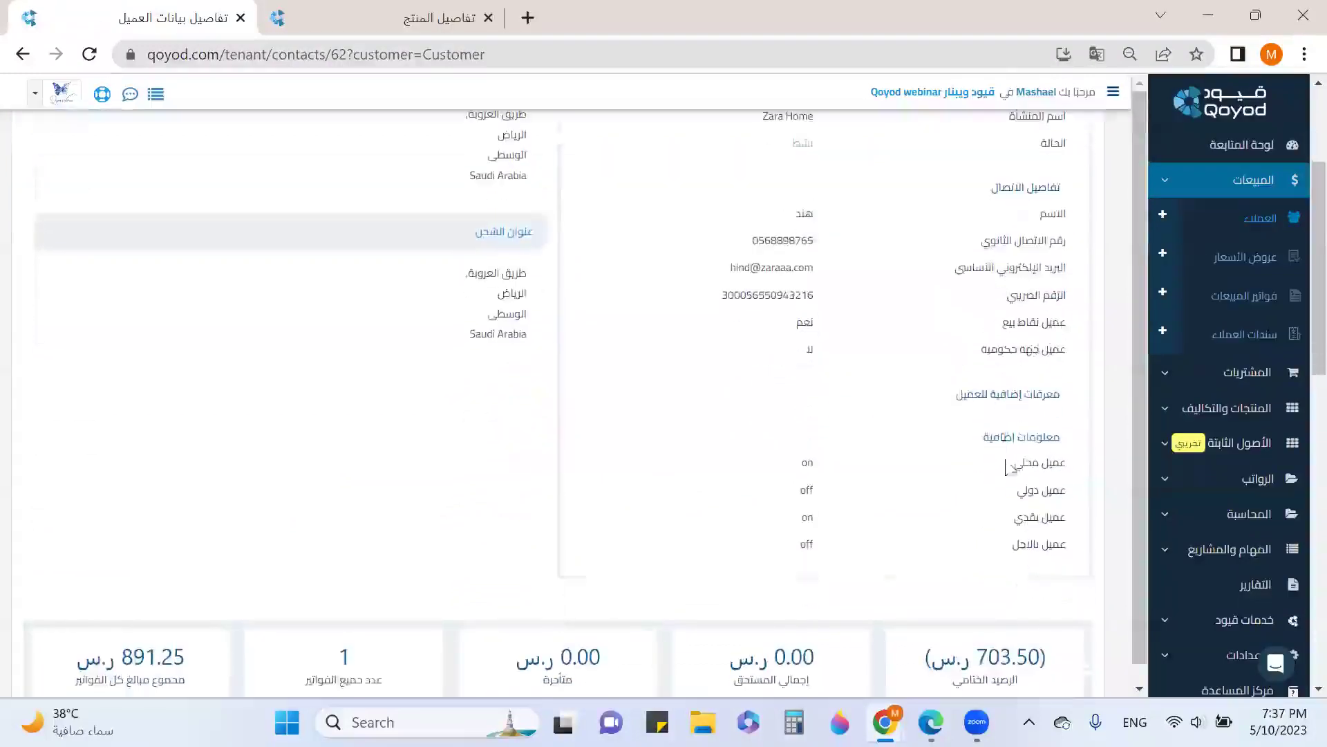
scroll(1009, 470, down, 3)
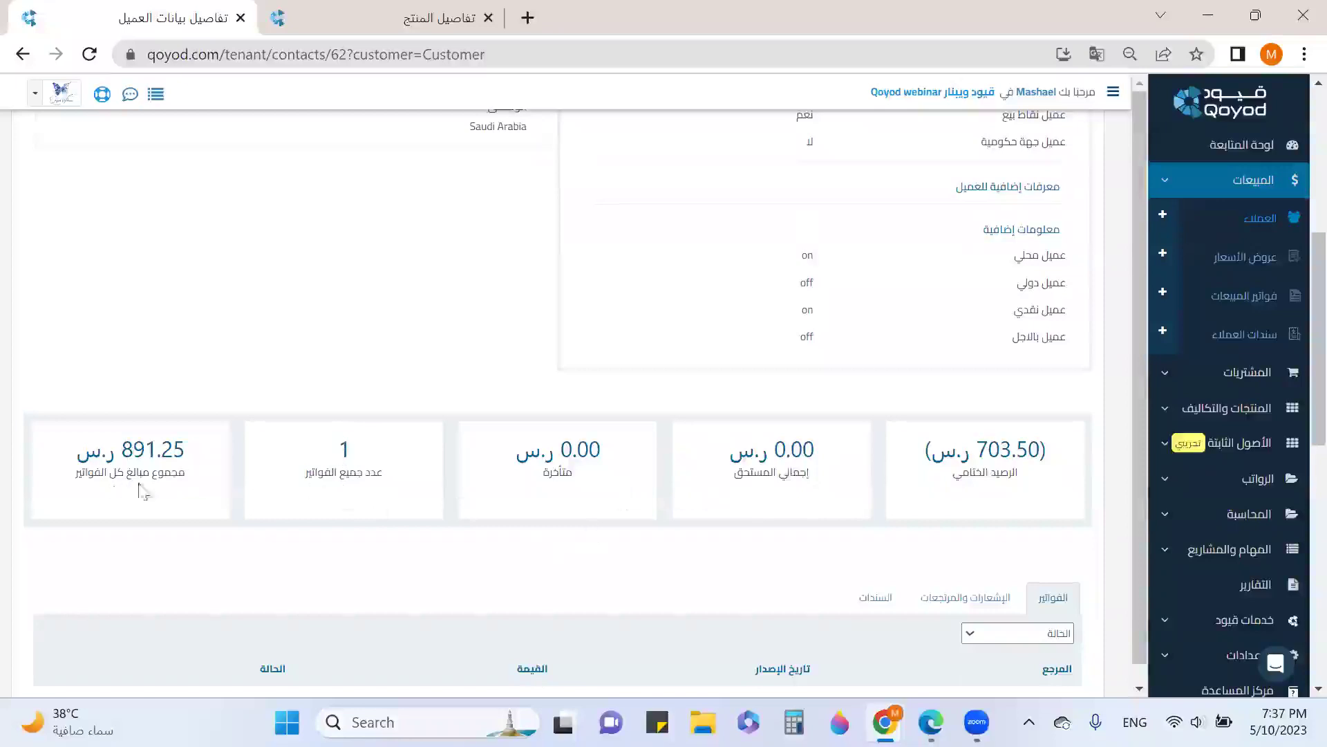
scroll(459, 444, down, 3)
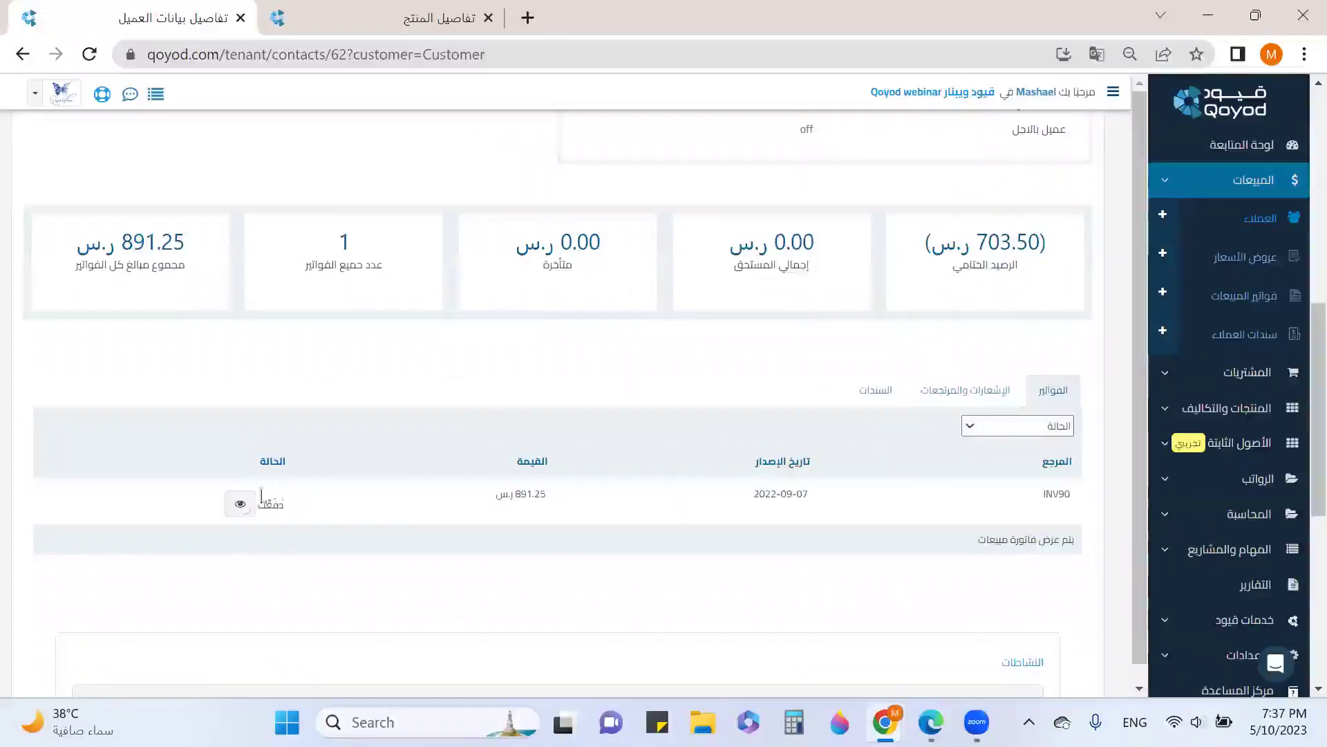
click(240, 509)
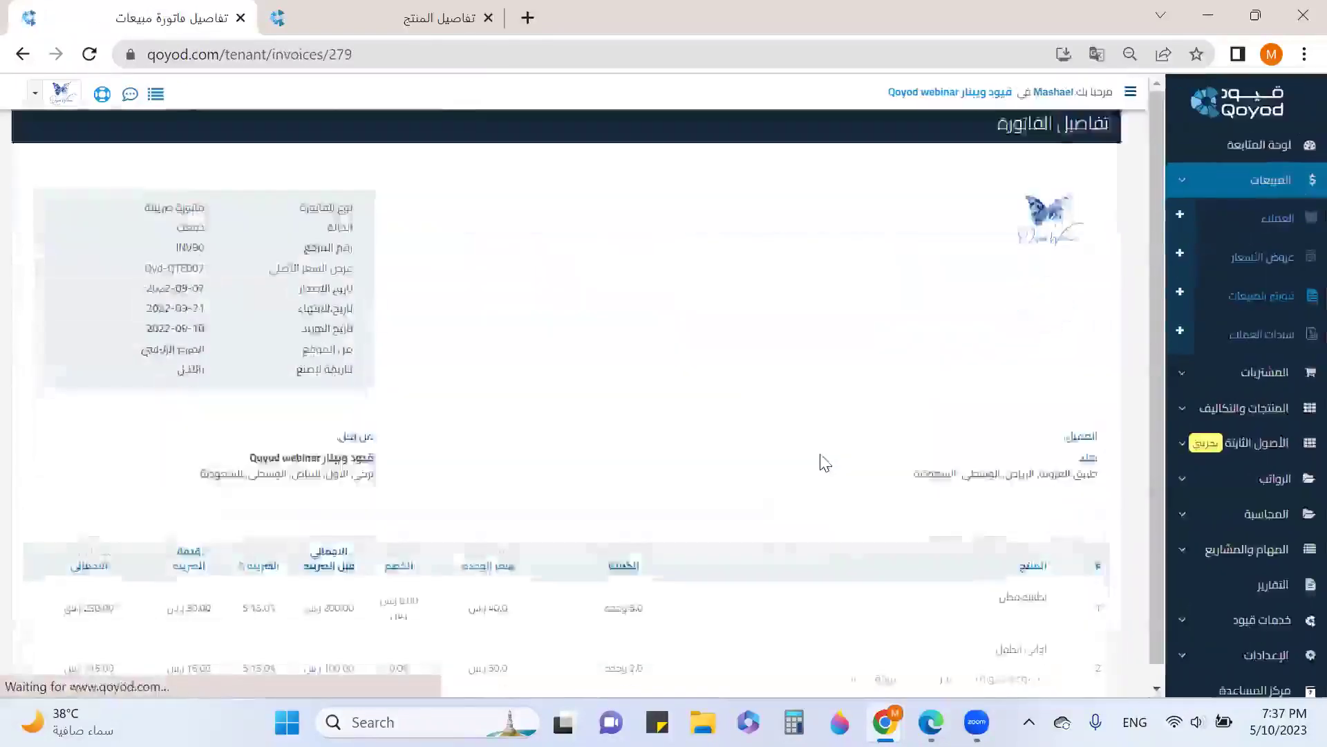
Review INV90's items, totals and payments, then go back to Zara Home's details
scroll(503, 471, down, 6)
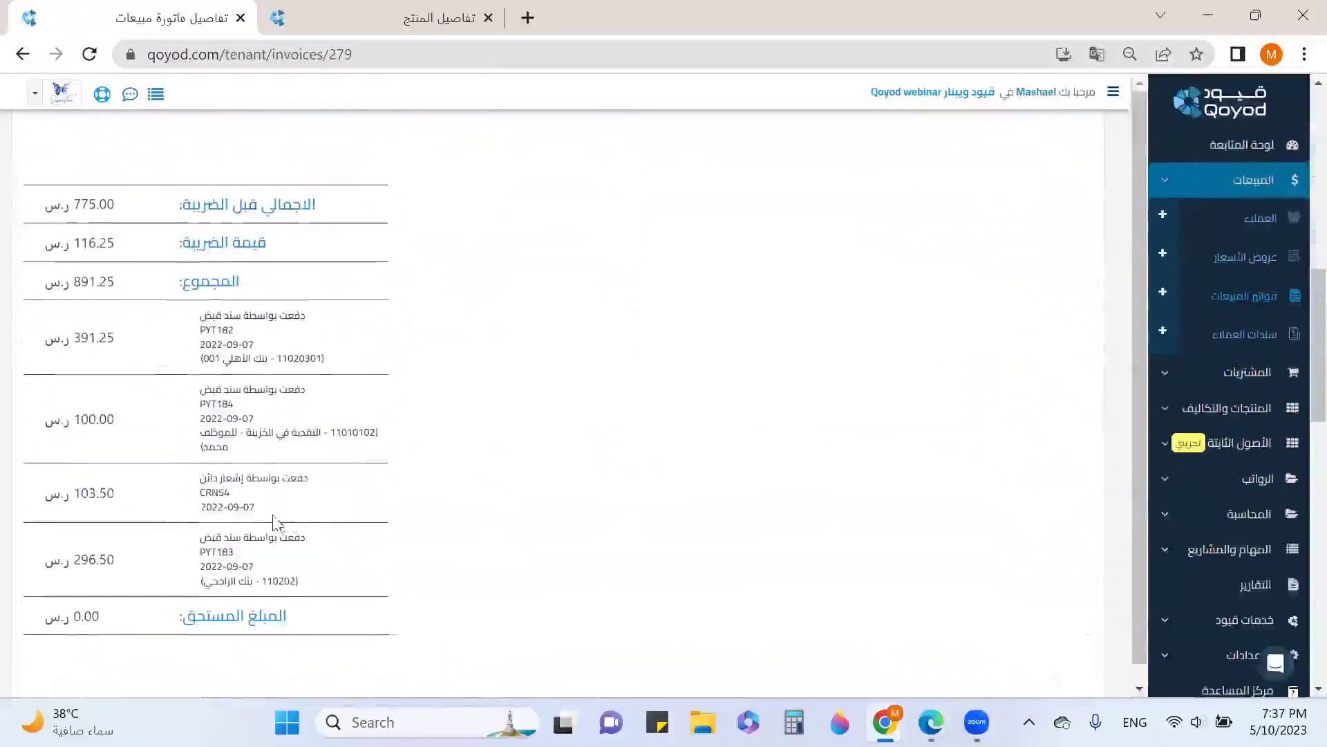
scroll(410, 385, up, 3)
scroll(411, 385, up, 7)
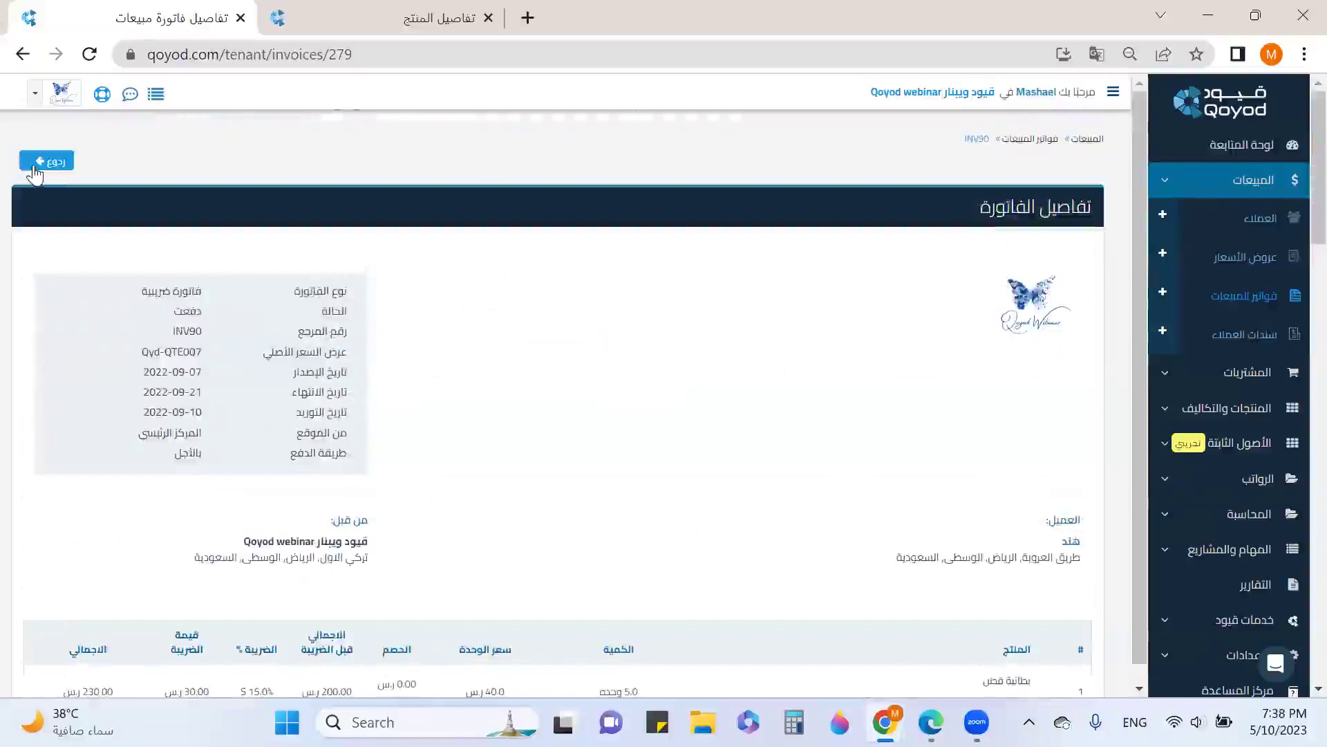
click(55, 162)
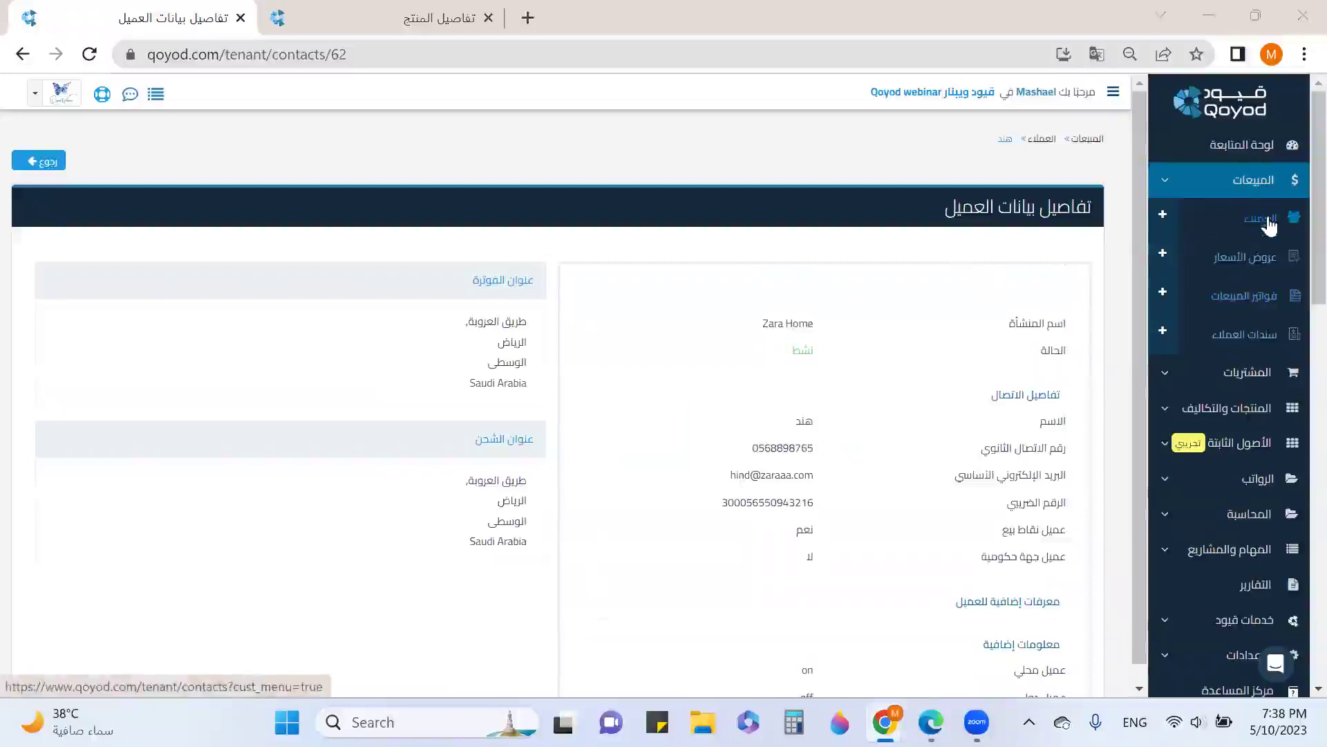
Check the credit notes tab, then the receipts tab, highlighting PYT183's 1,000.00 amount
scroll(981, 325, down, 8)
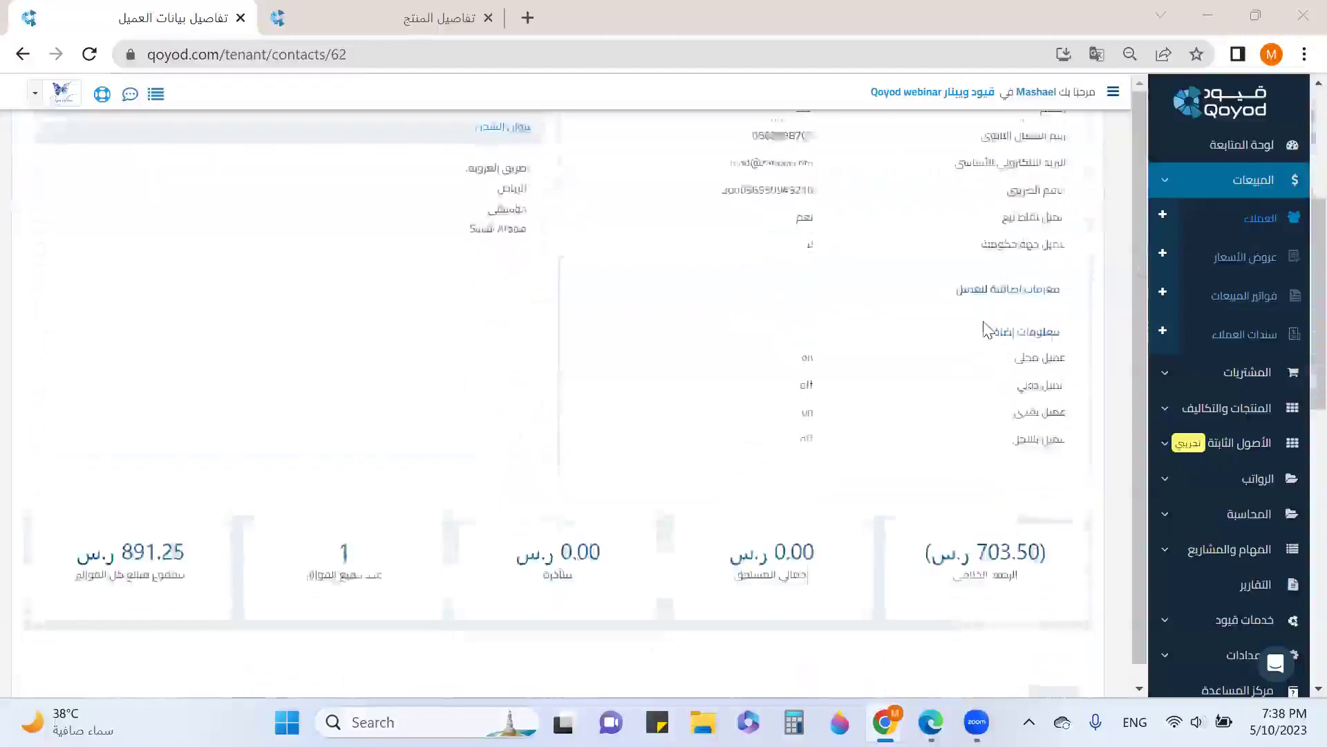
click(986, 389)
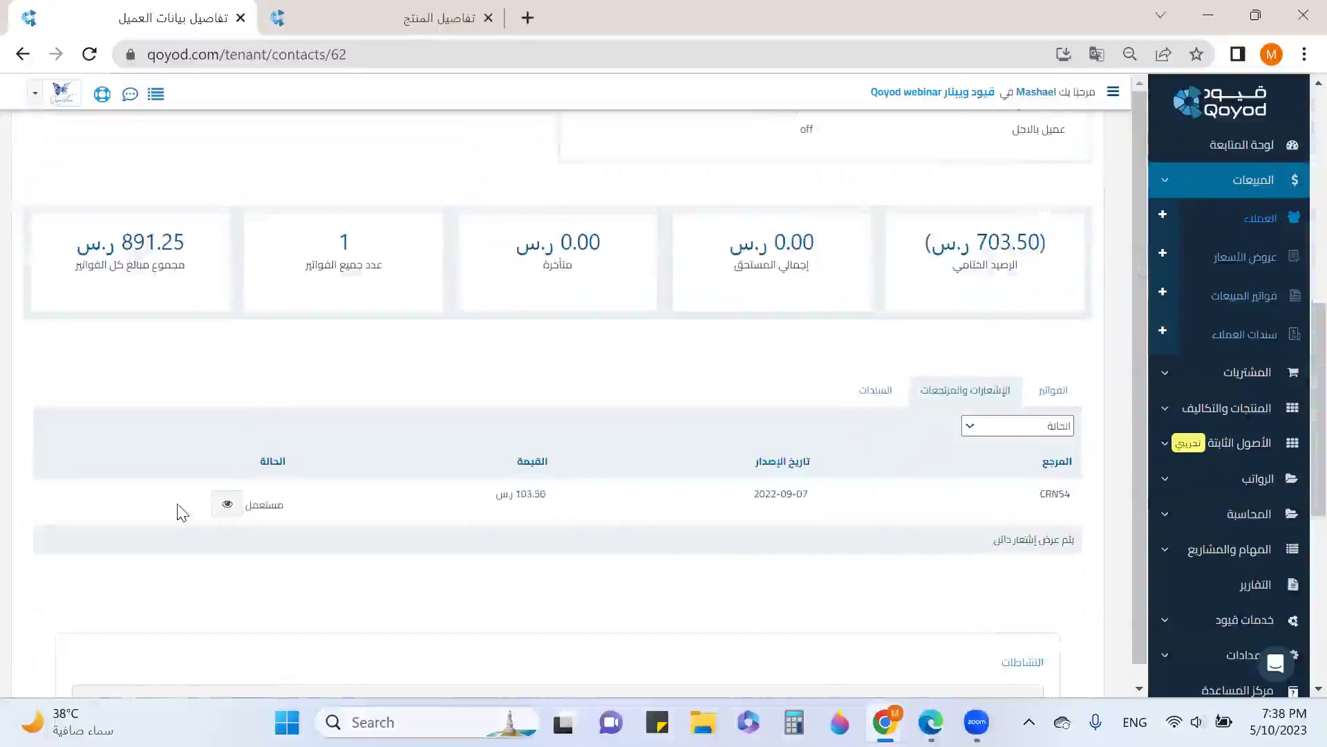
click(875, 408)
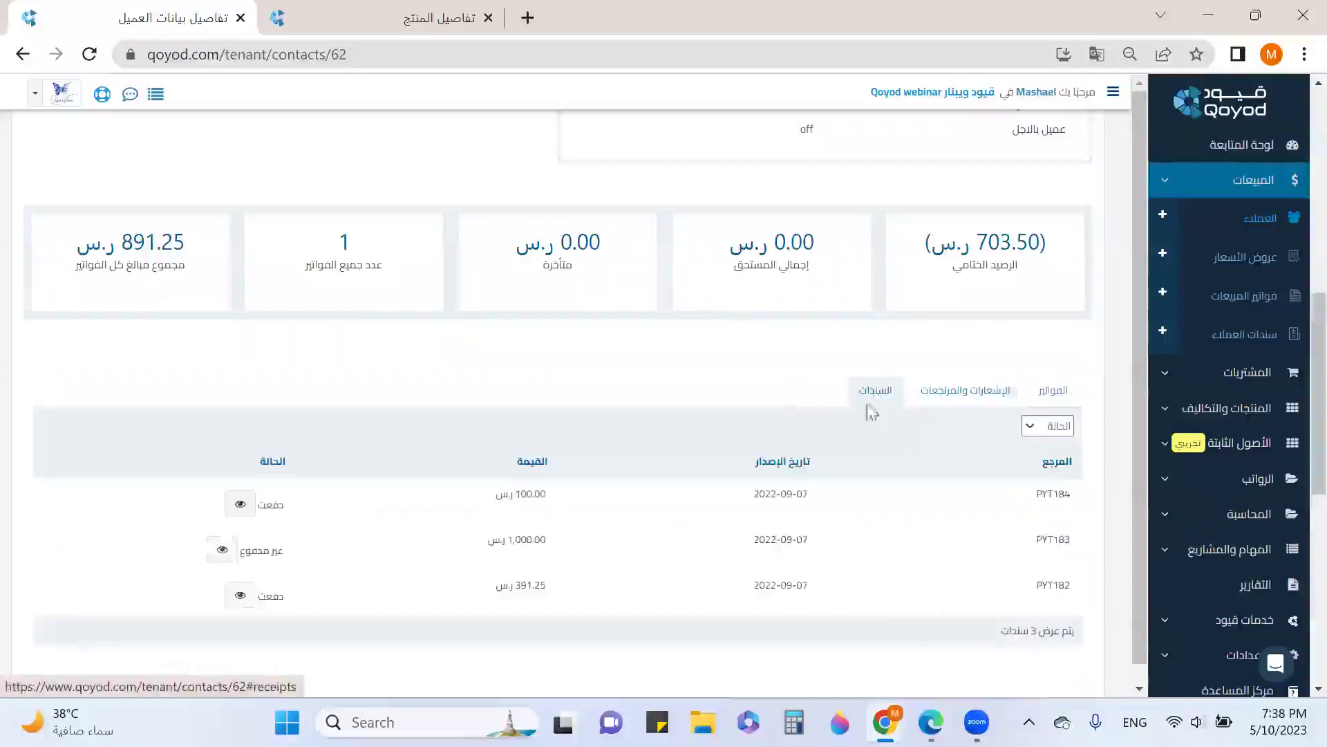
scroll(777, 495, down, 1)
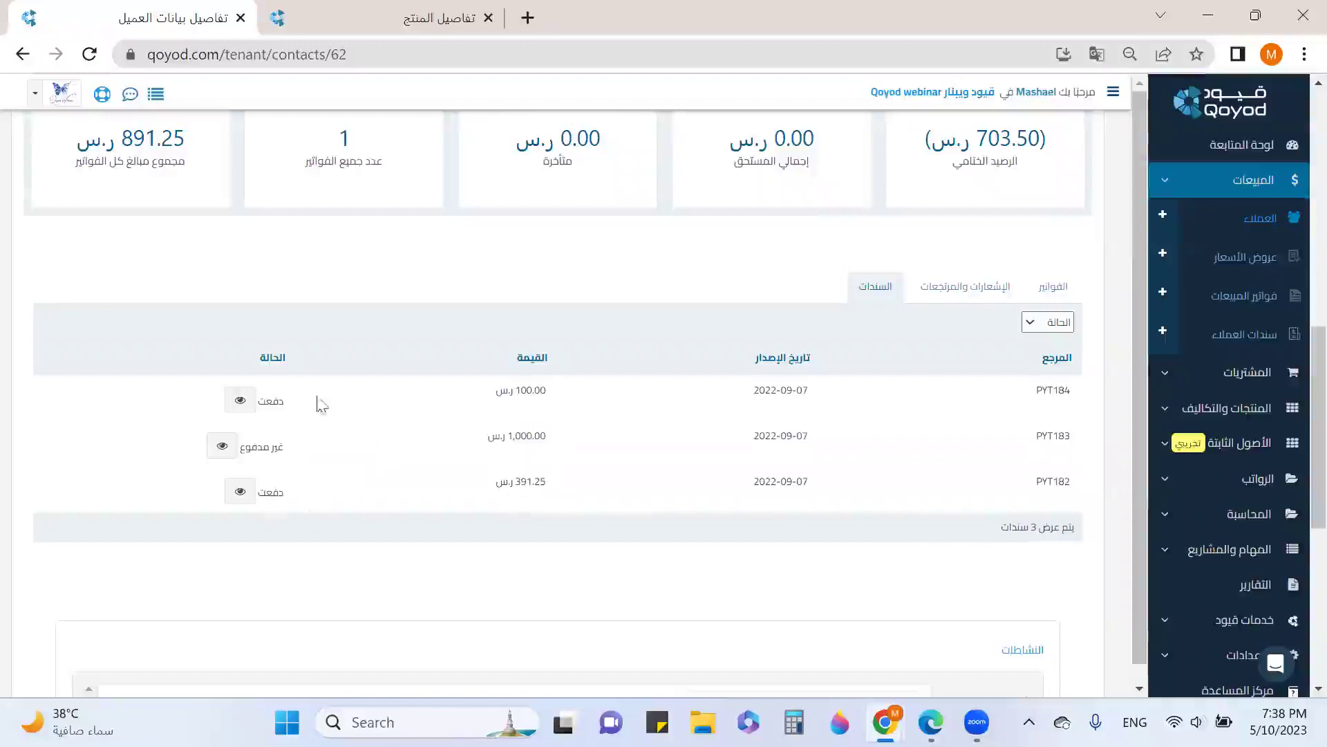
drag(553, 450, 478, 444)
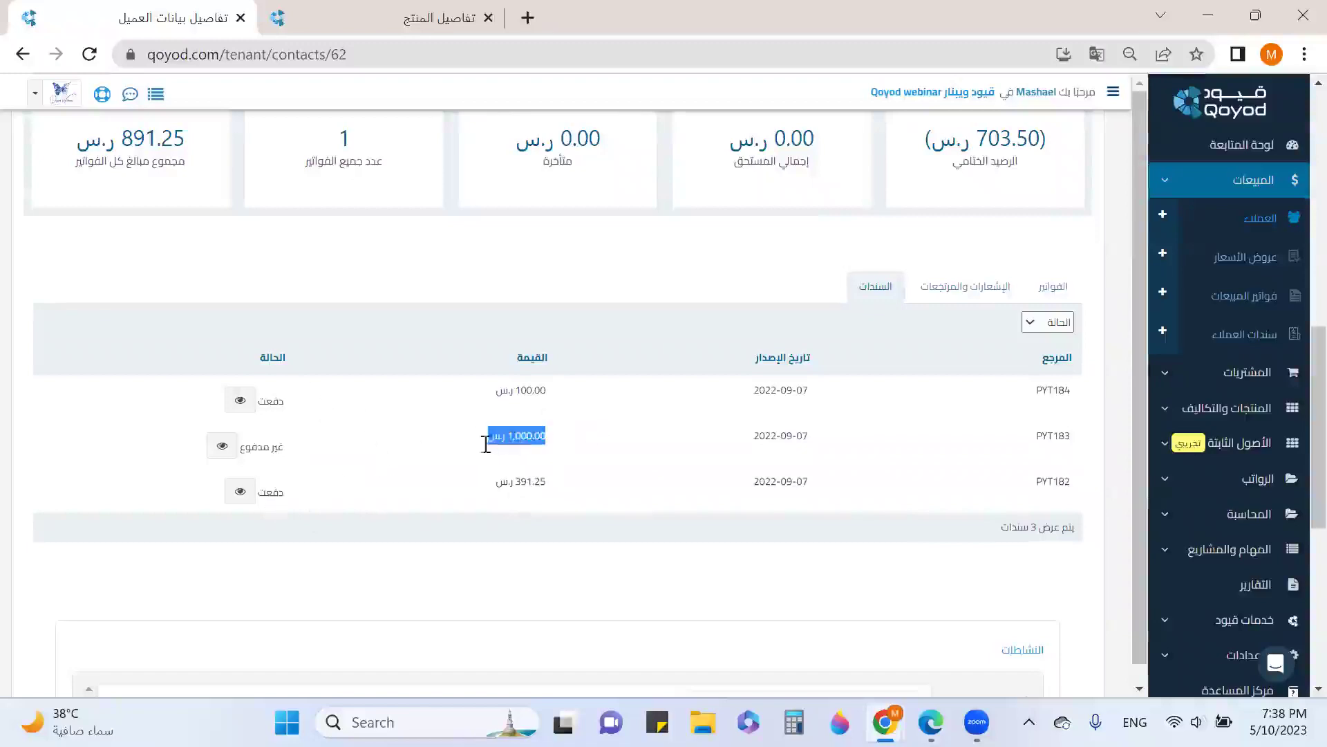
View receipt PYT183 and highlight its 703.50 ر.س unallocated amount, then expand the sales menu
click(218, 448)
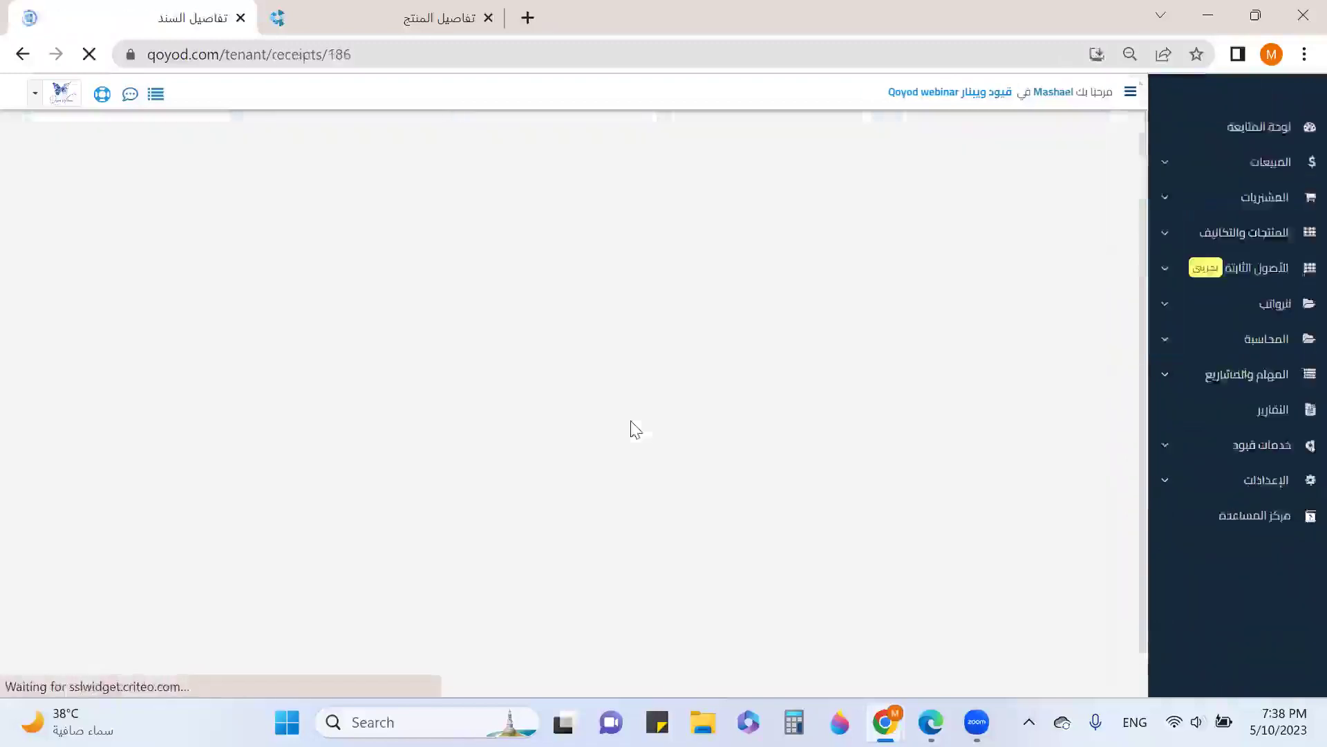
scroll(637, 420, down, 2)
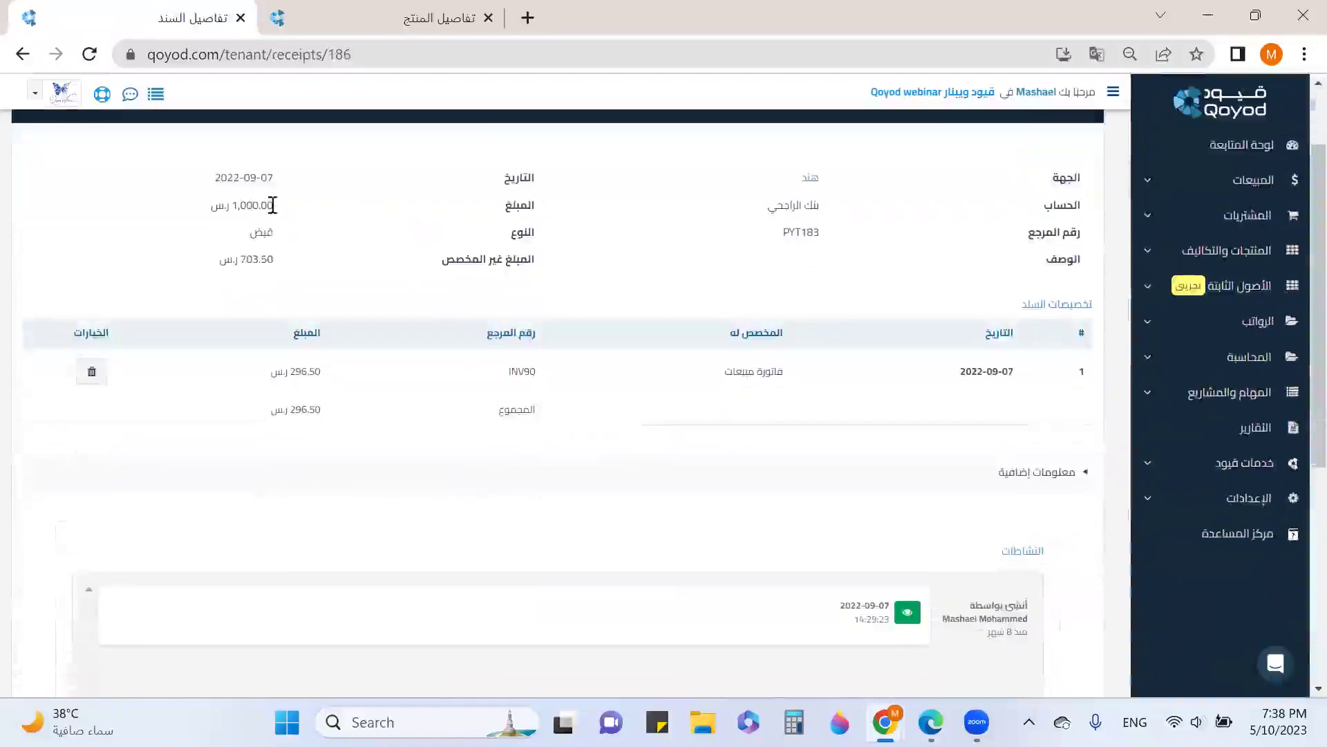
drag(519, 261, 439, 265)
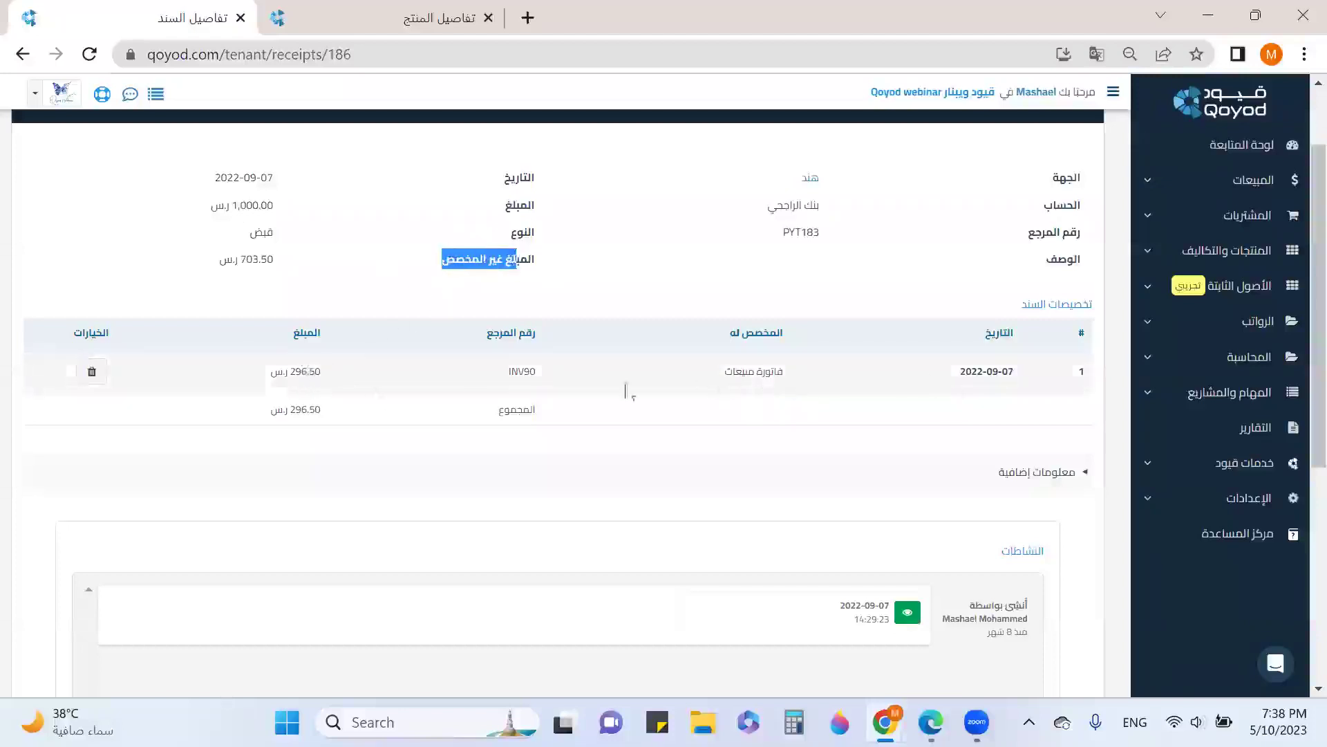
drag(275, 261, 246, 254)
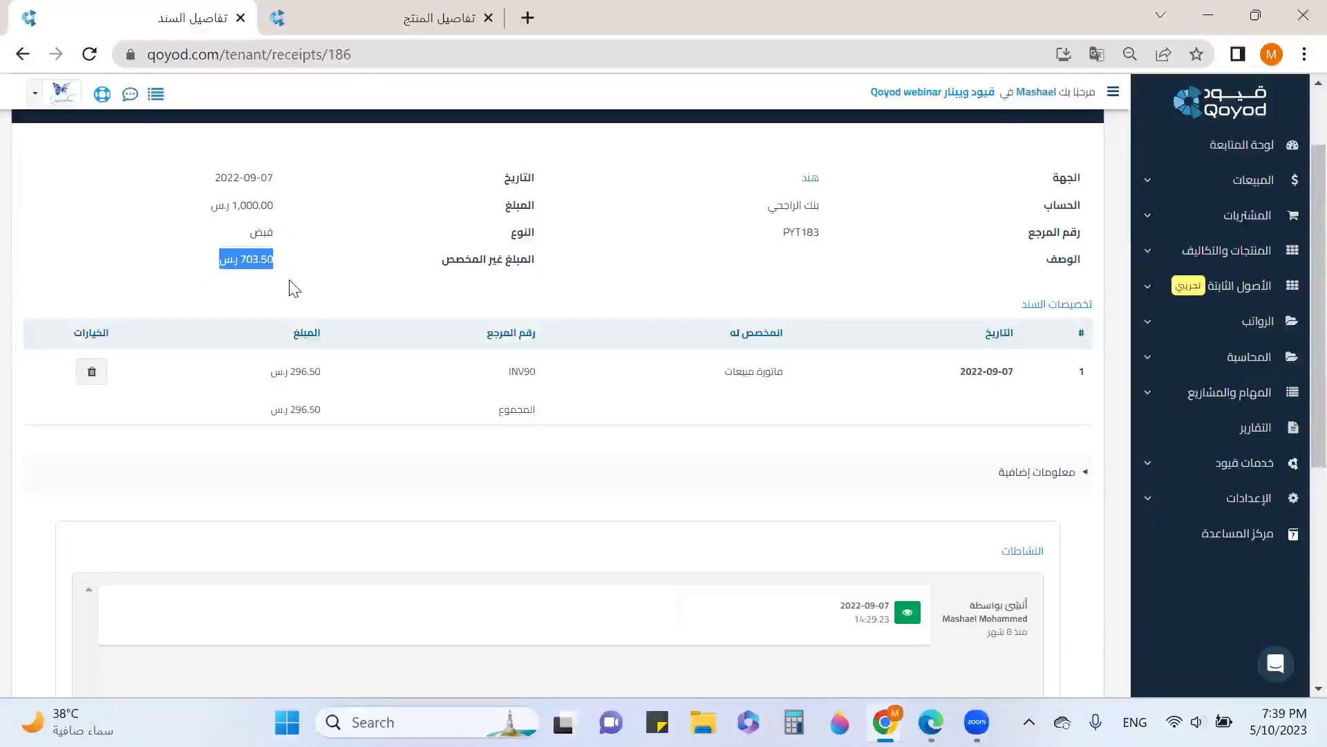
click(1154, 188)
Go to the quotations page and look over the existing quotations
click(1260, 232)
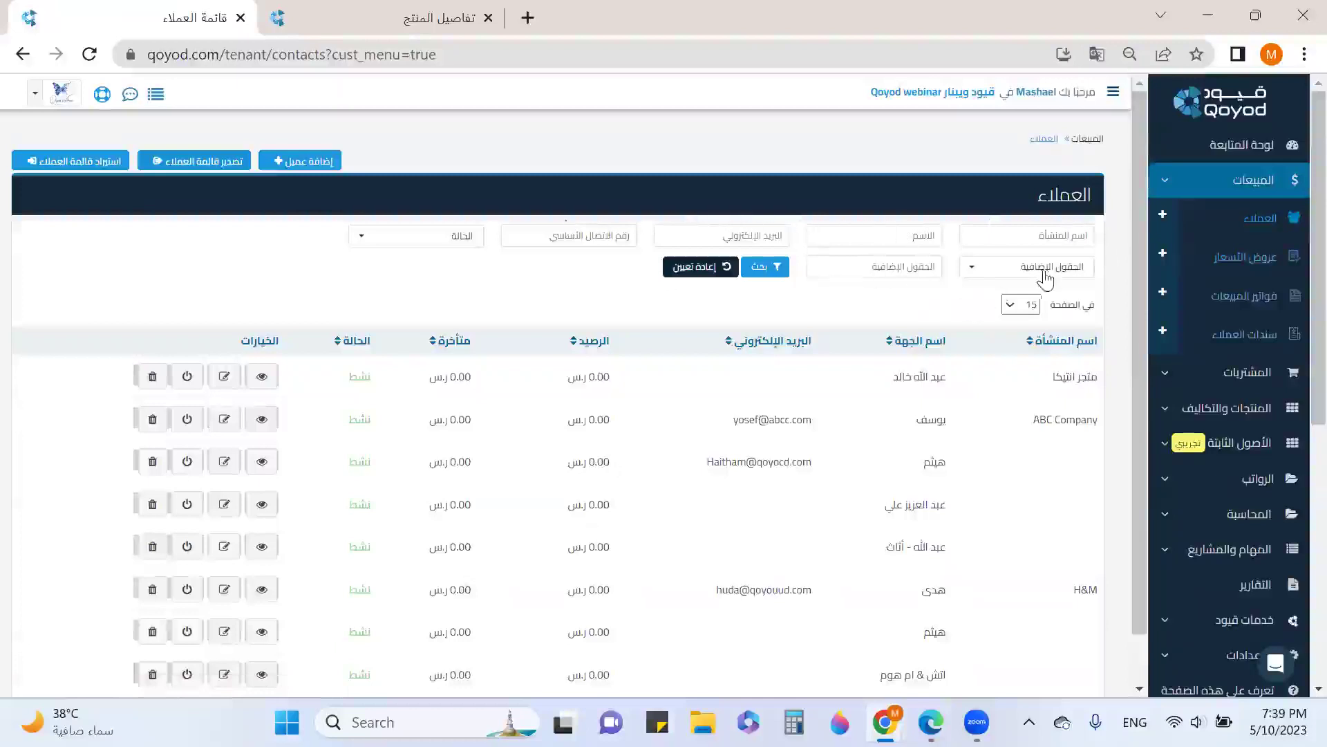
click(1235, 267)
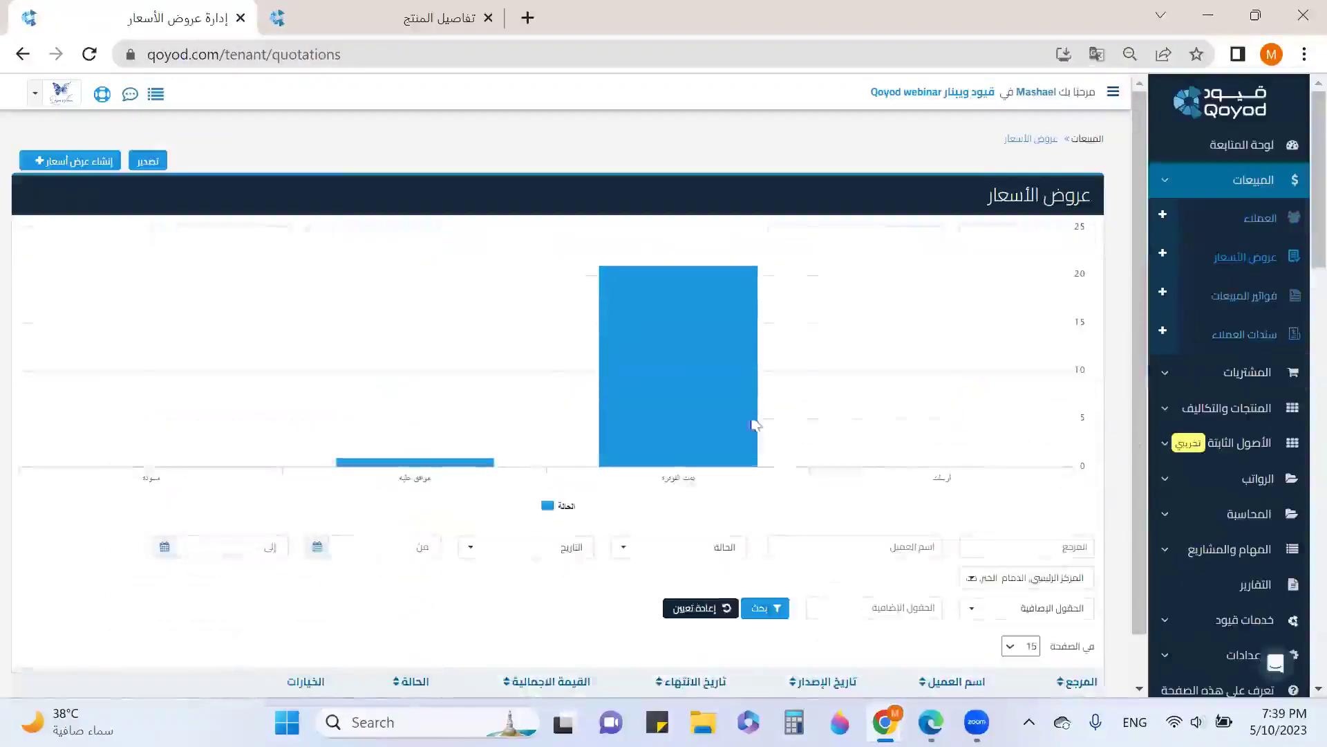
mouse_move(754, 422)
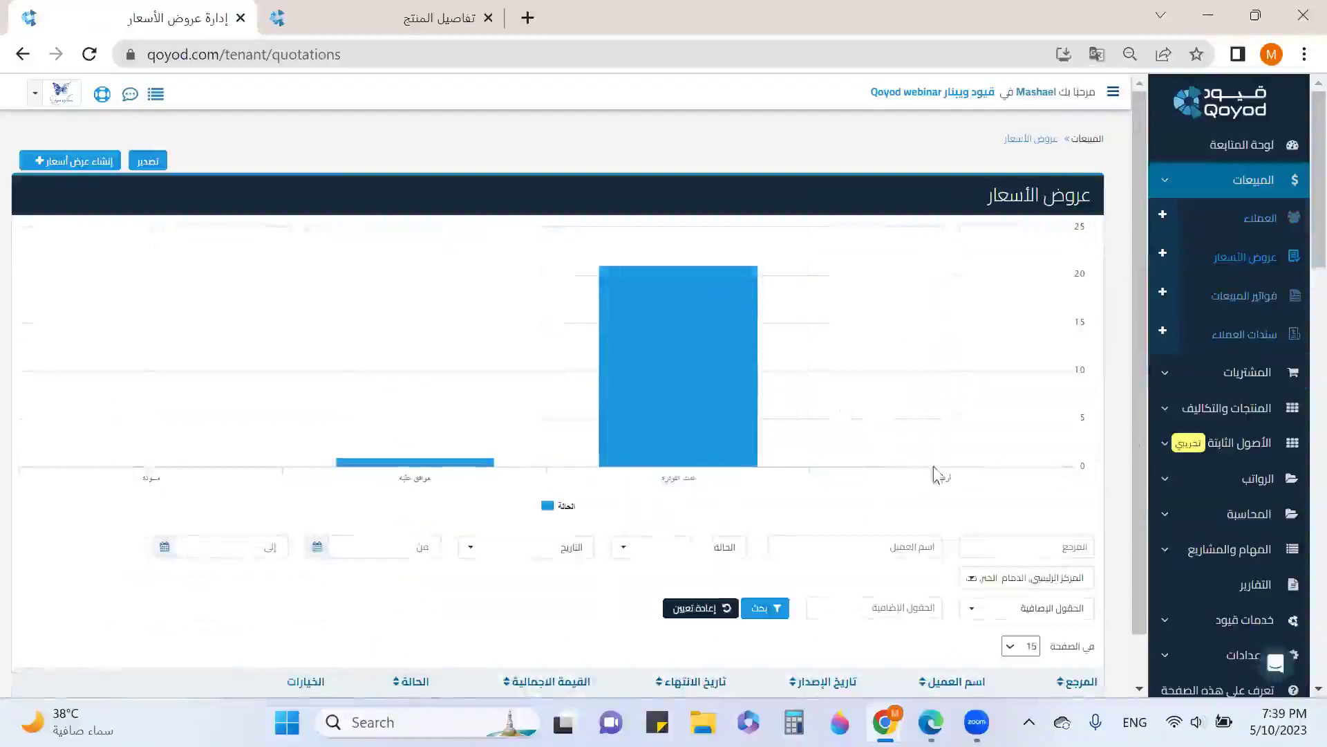
mouse_move(619, 421)
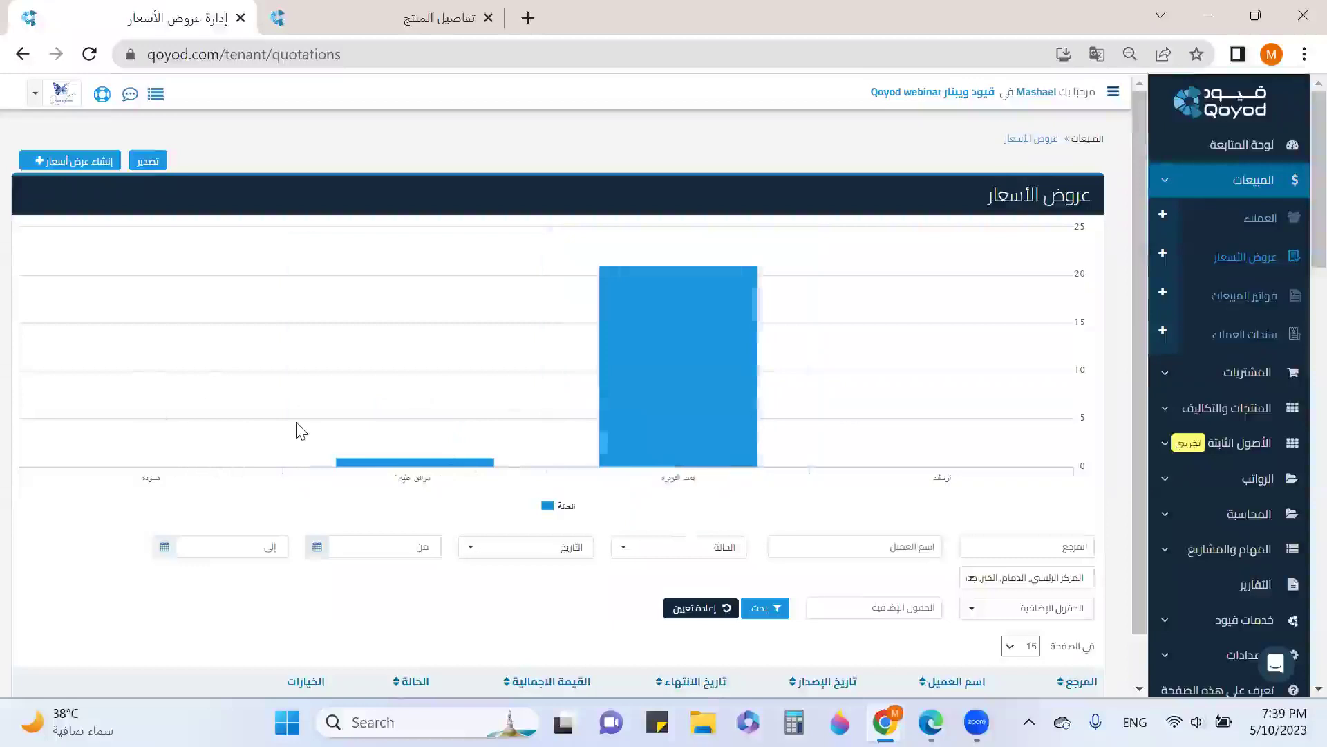
scroll(297, 432, down, 3)
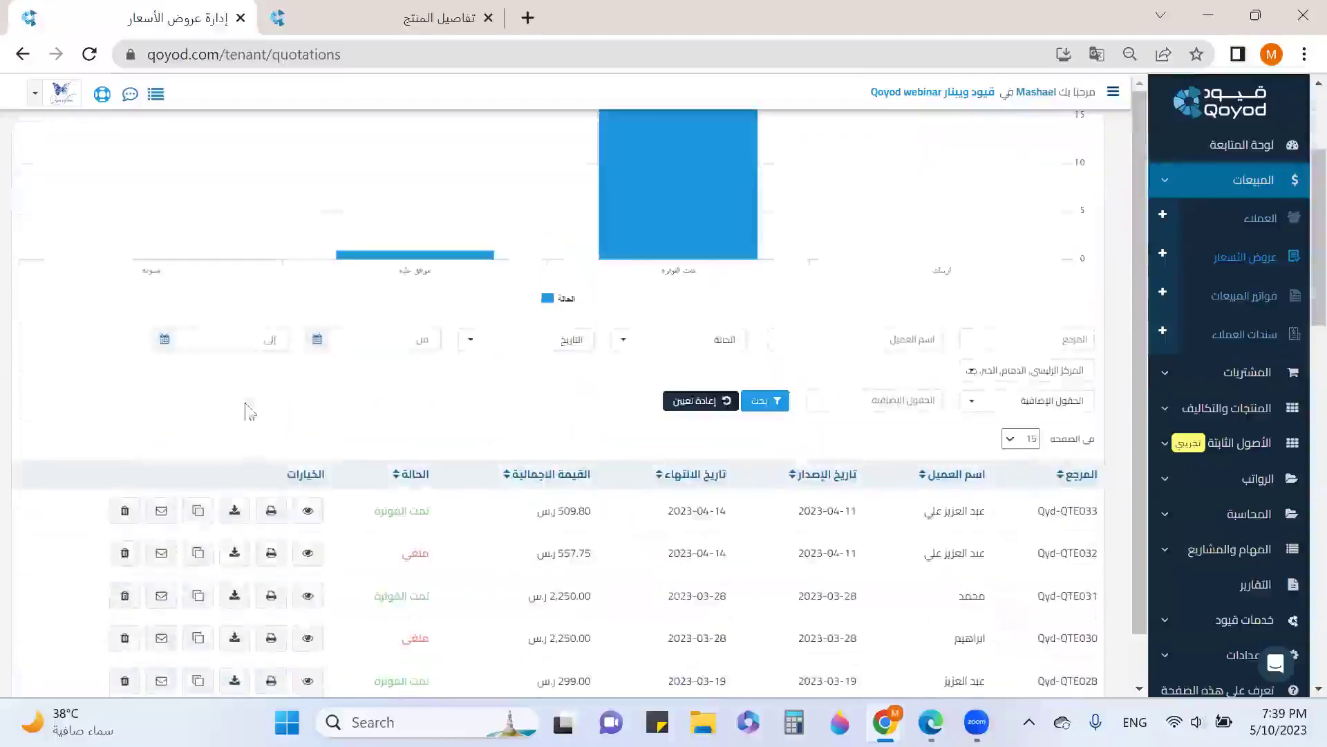
scroll(263, 522, down, 2)
scroll(266, 518, down, 8)
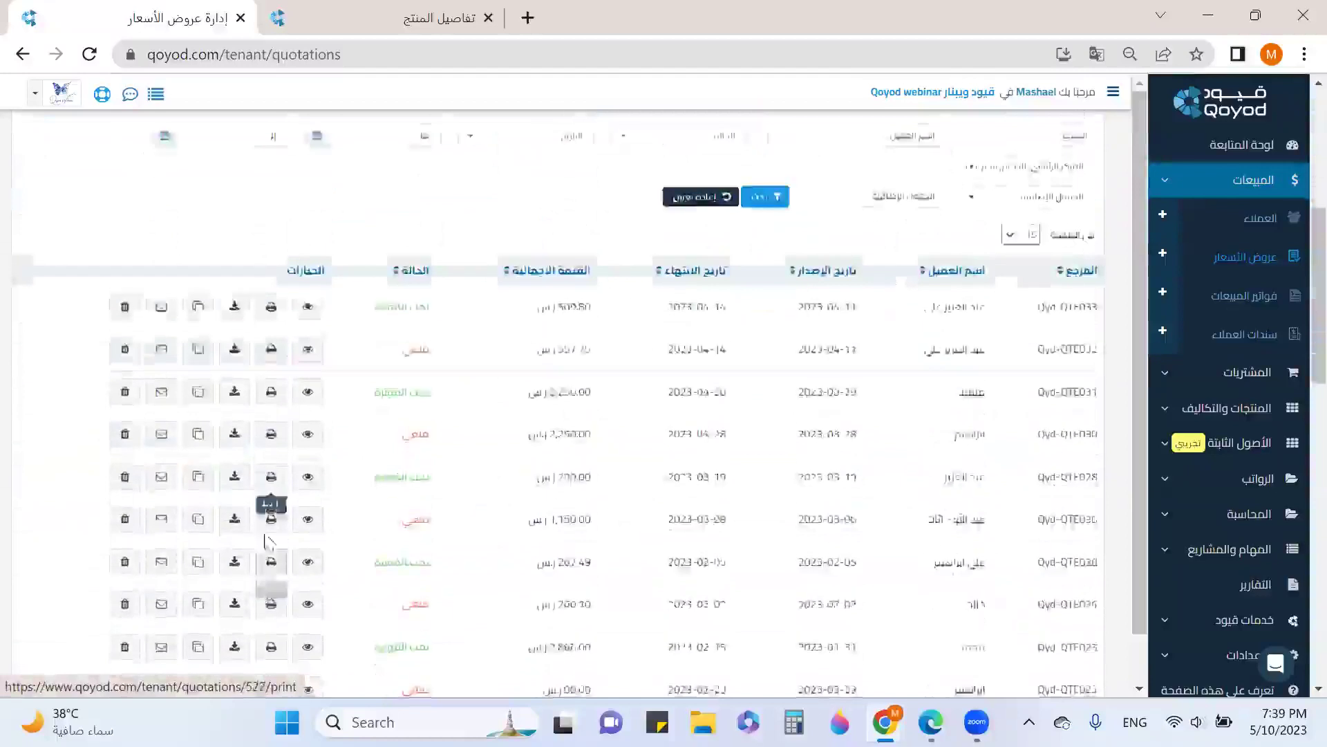
scroll(268, 489, down, 4)
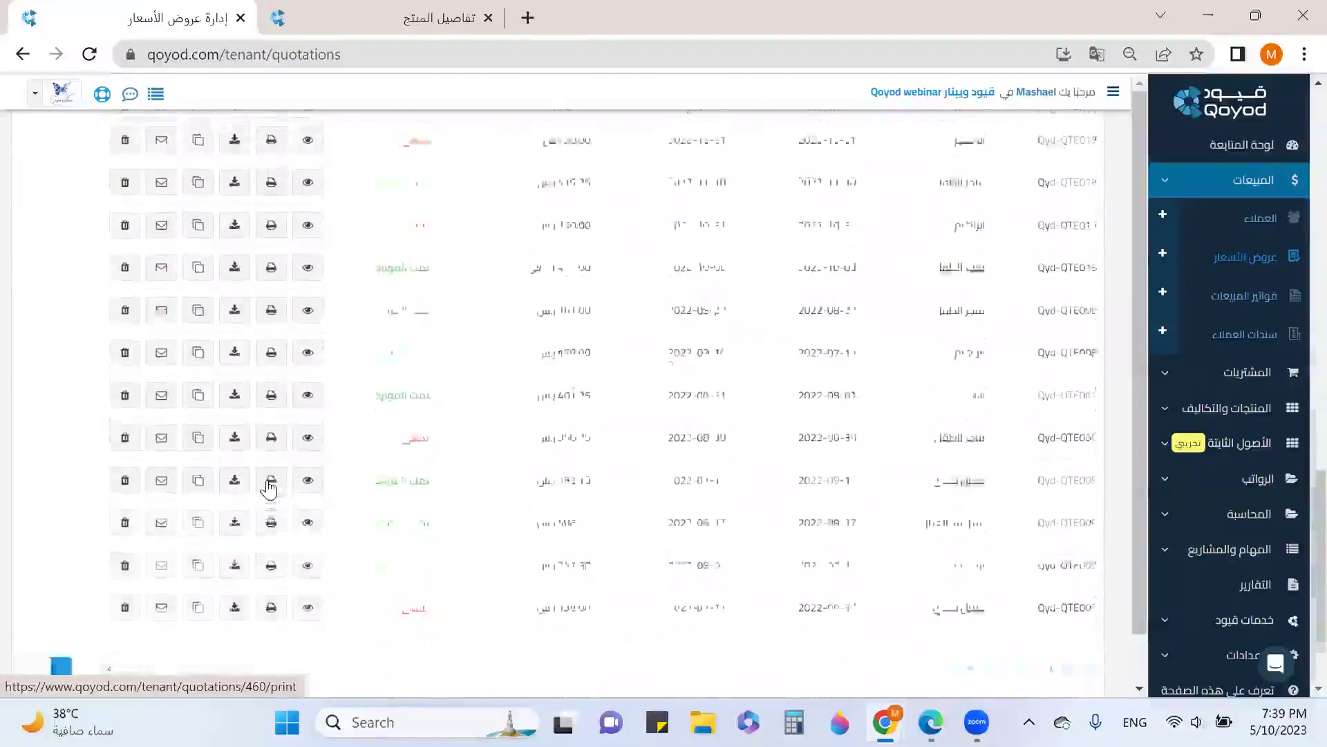
scroll(268, 489, up, 15)
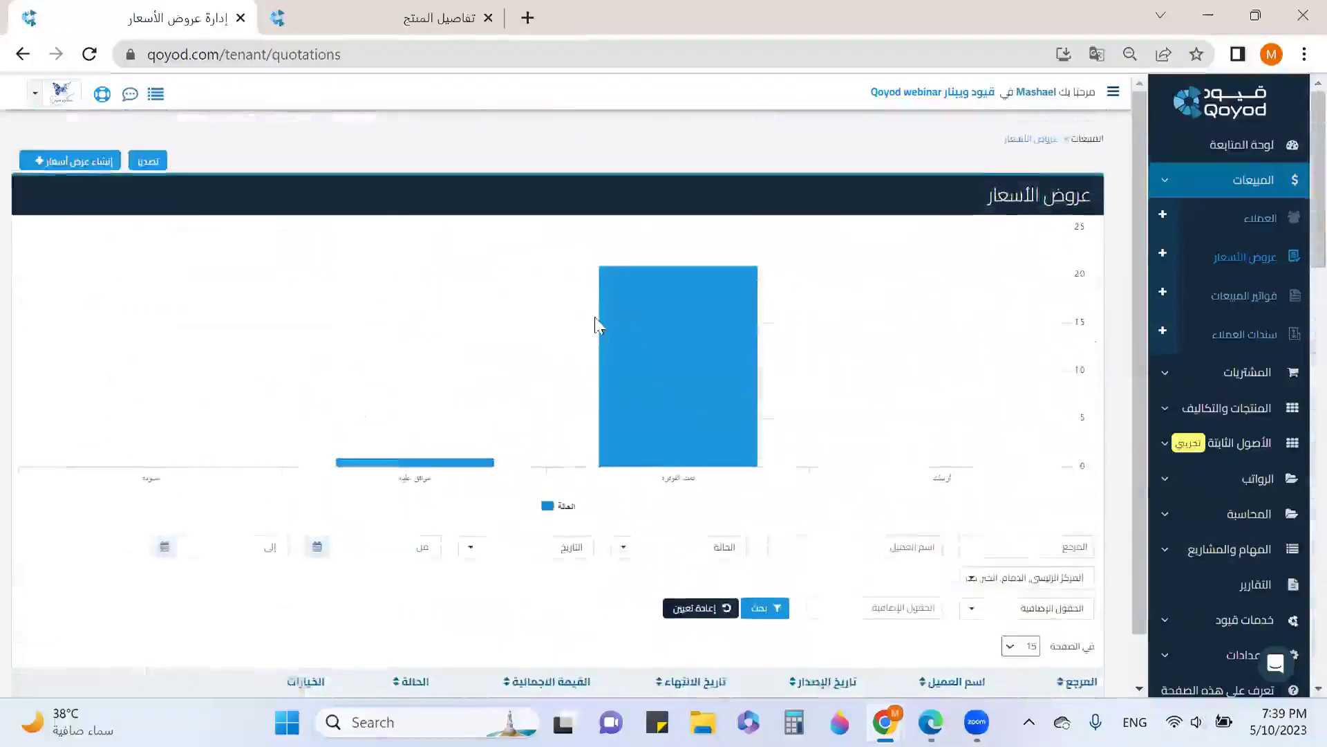
scroll(598, 390, down, 1)
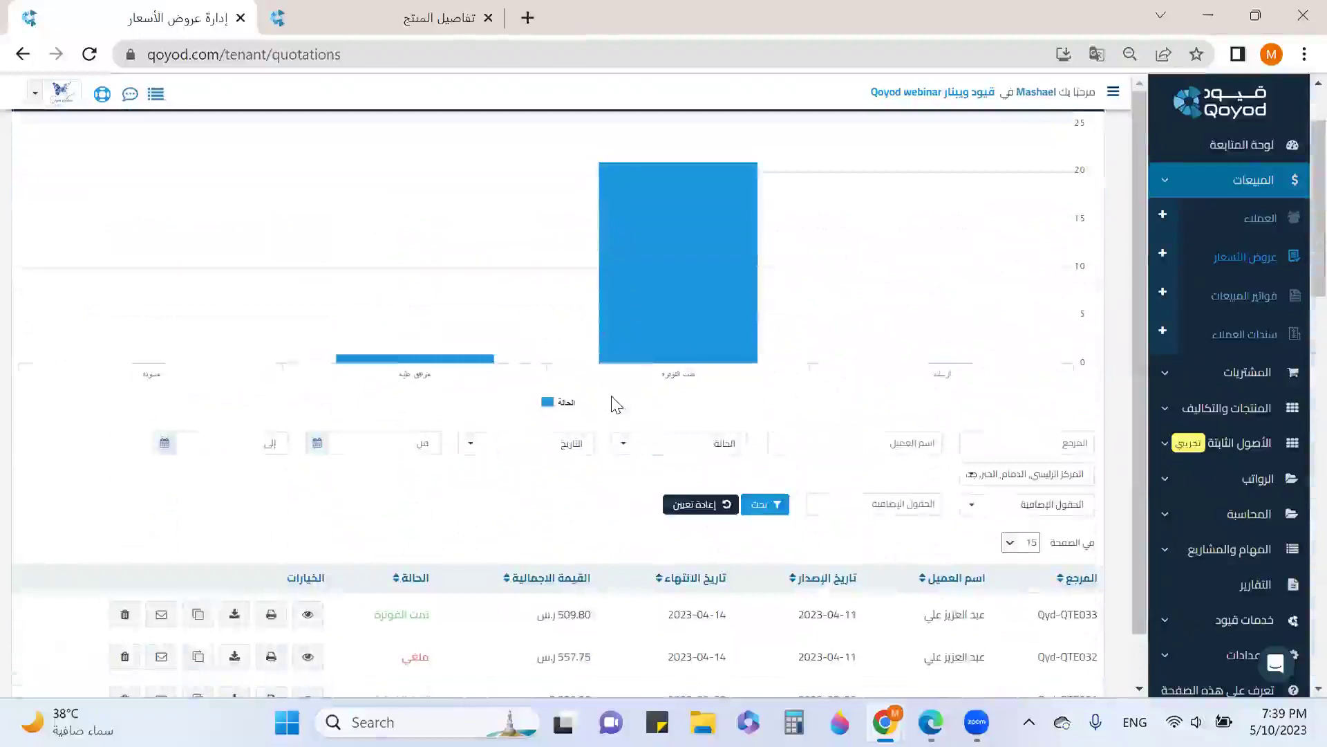
Filter quotations by status مسودة (Draft) and search
click(634, 450)
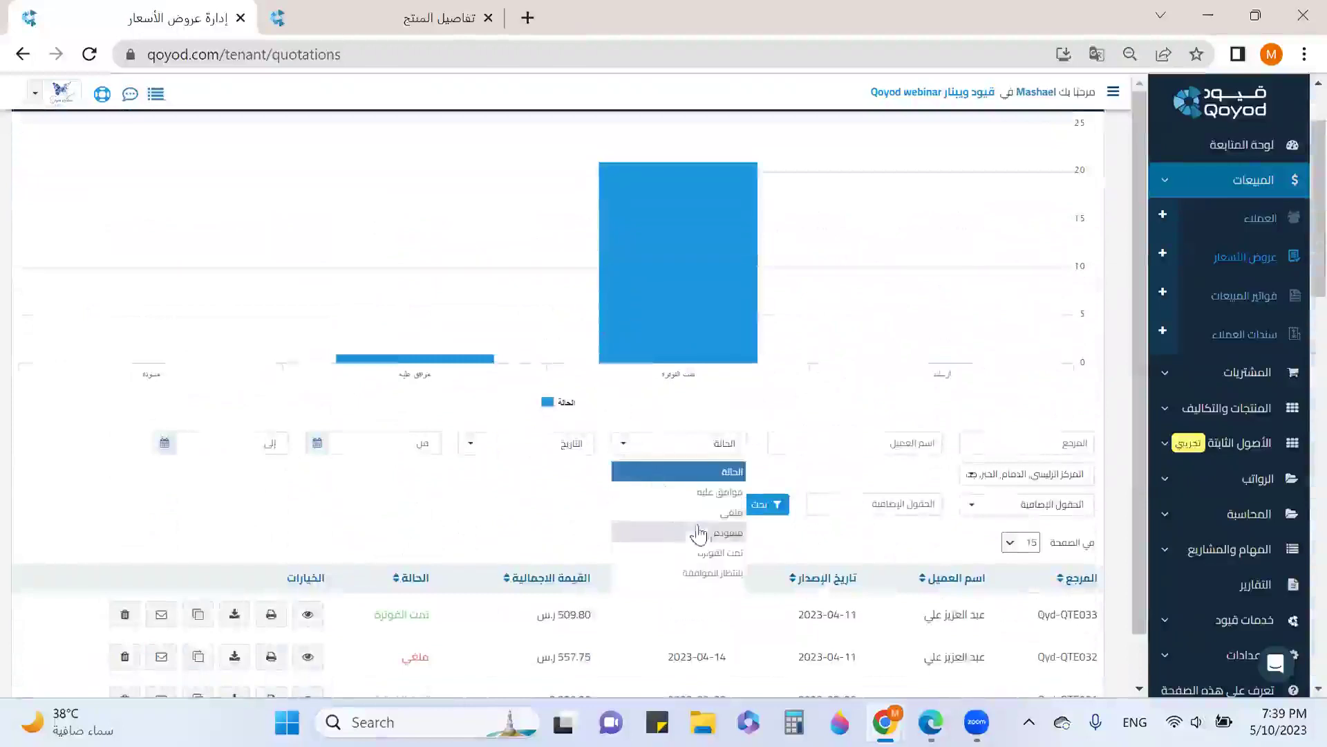
click(718, 533)
click(765, 505)
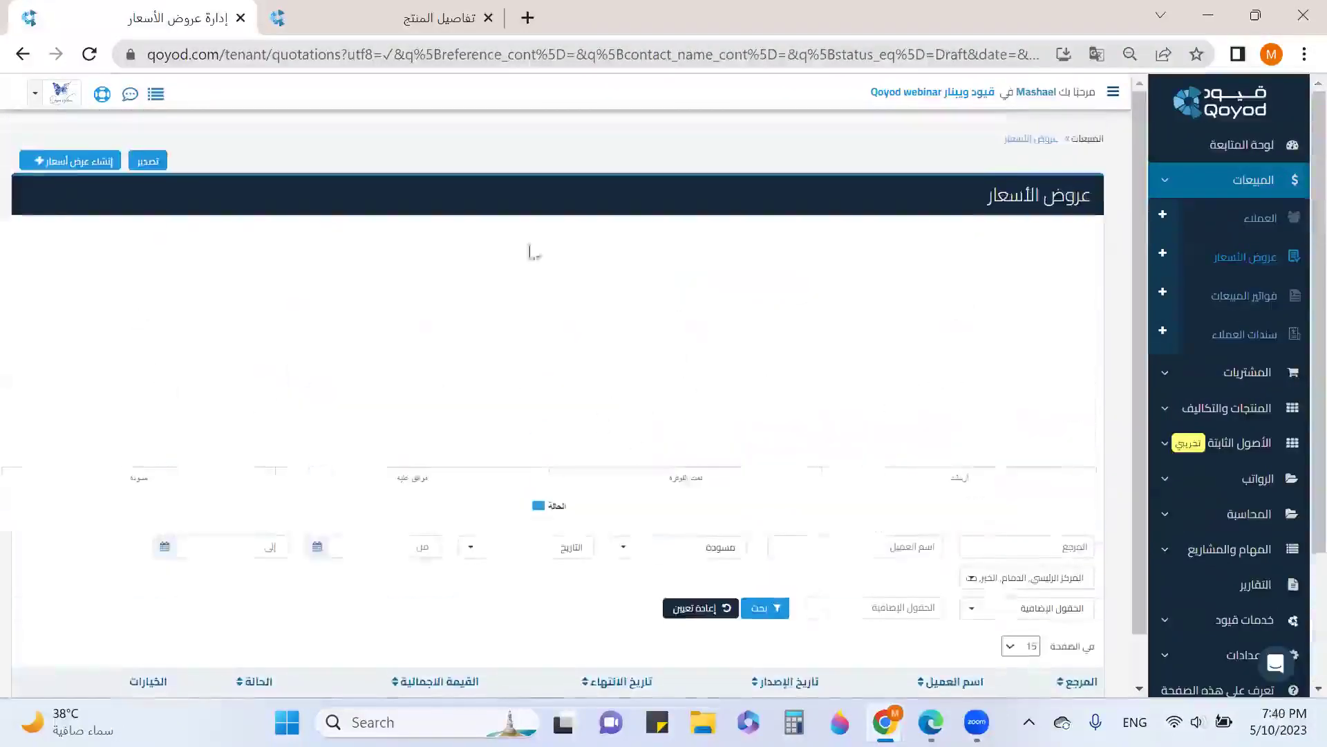
Start a new quotation and quick-add a new customer by name as its customer
click(69, 166)
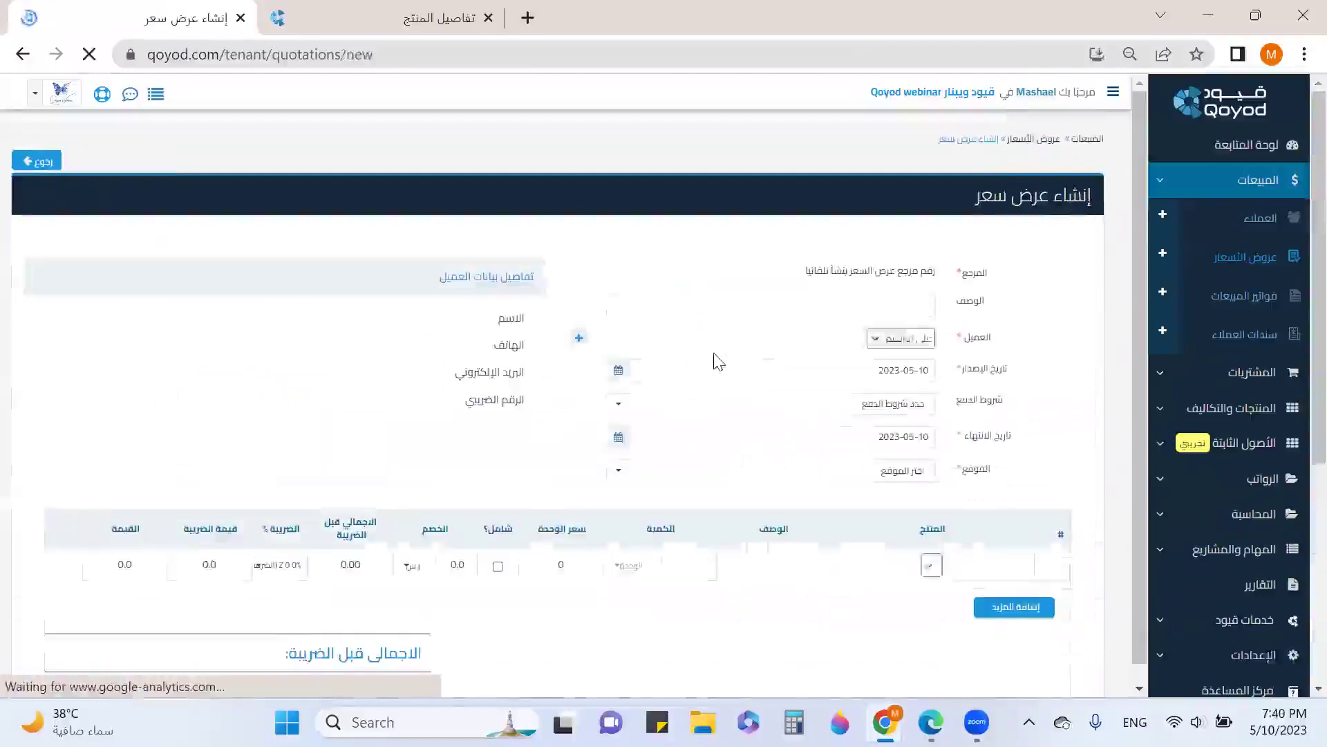
click(898, 343)
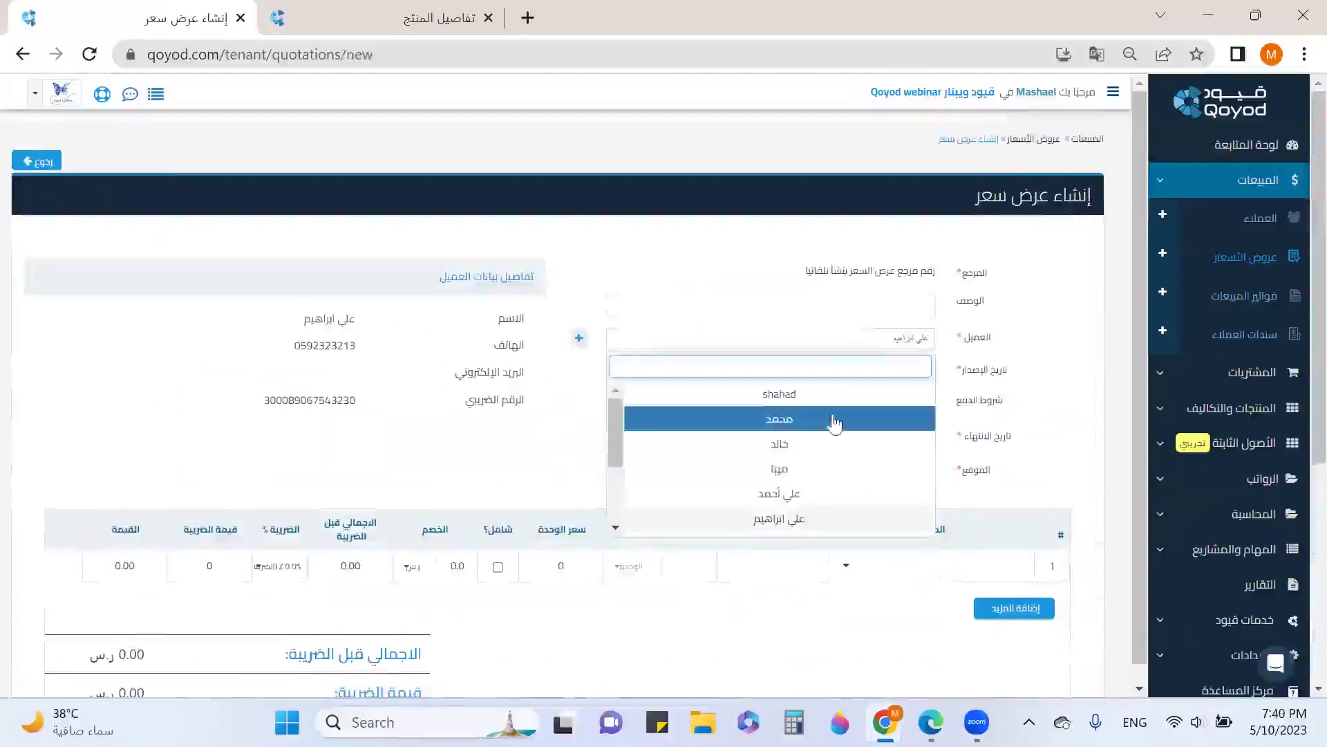
scroll(835, 423, down, 3)
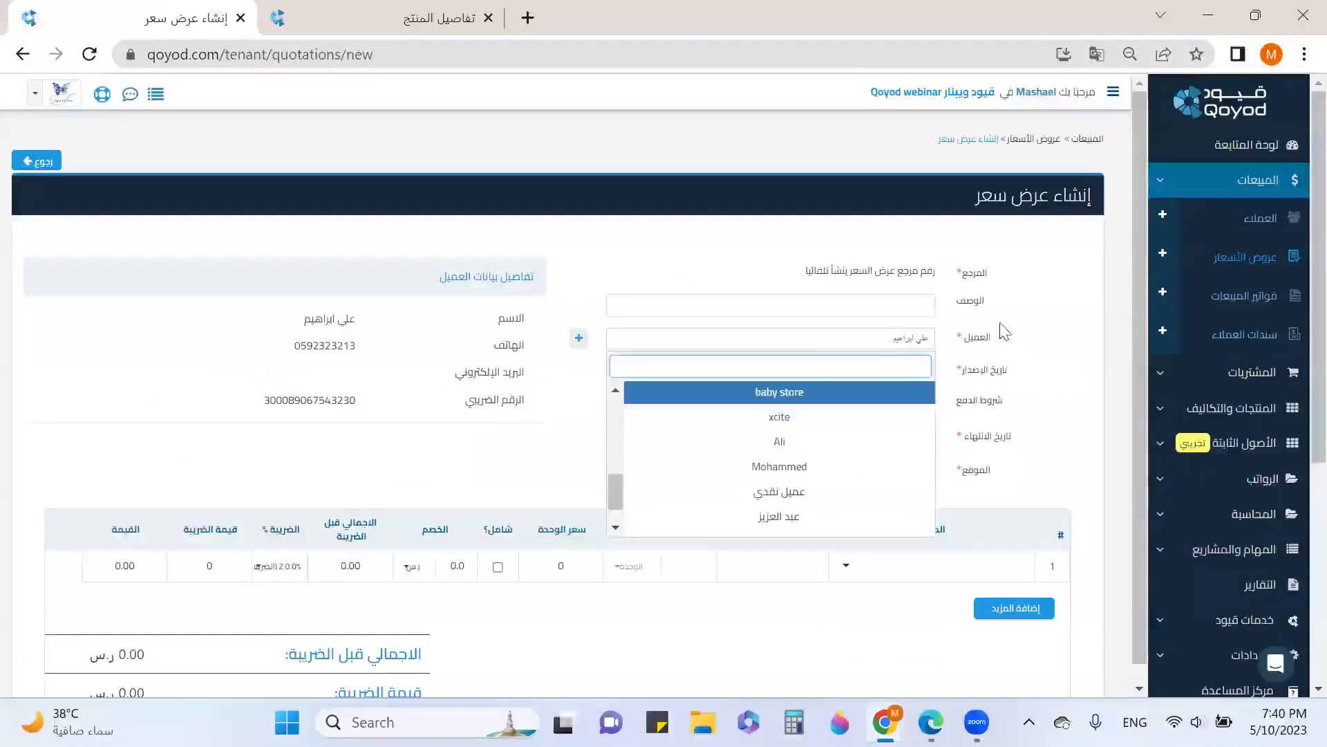
click(578, 338)
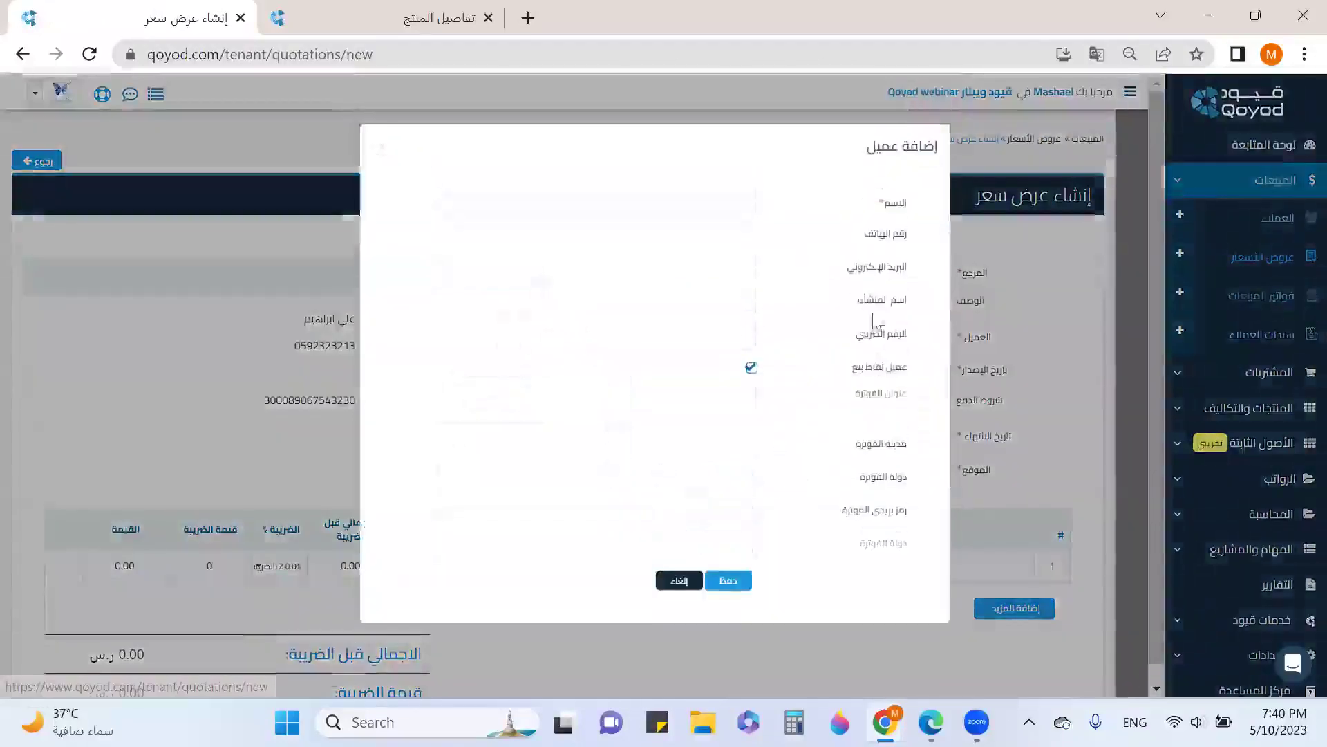
click(735, 210)
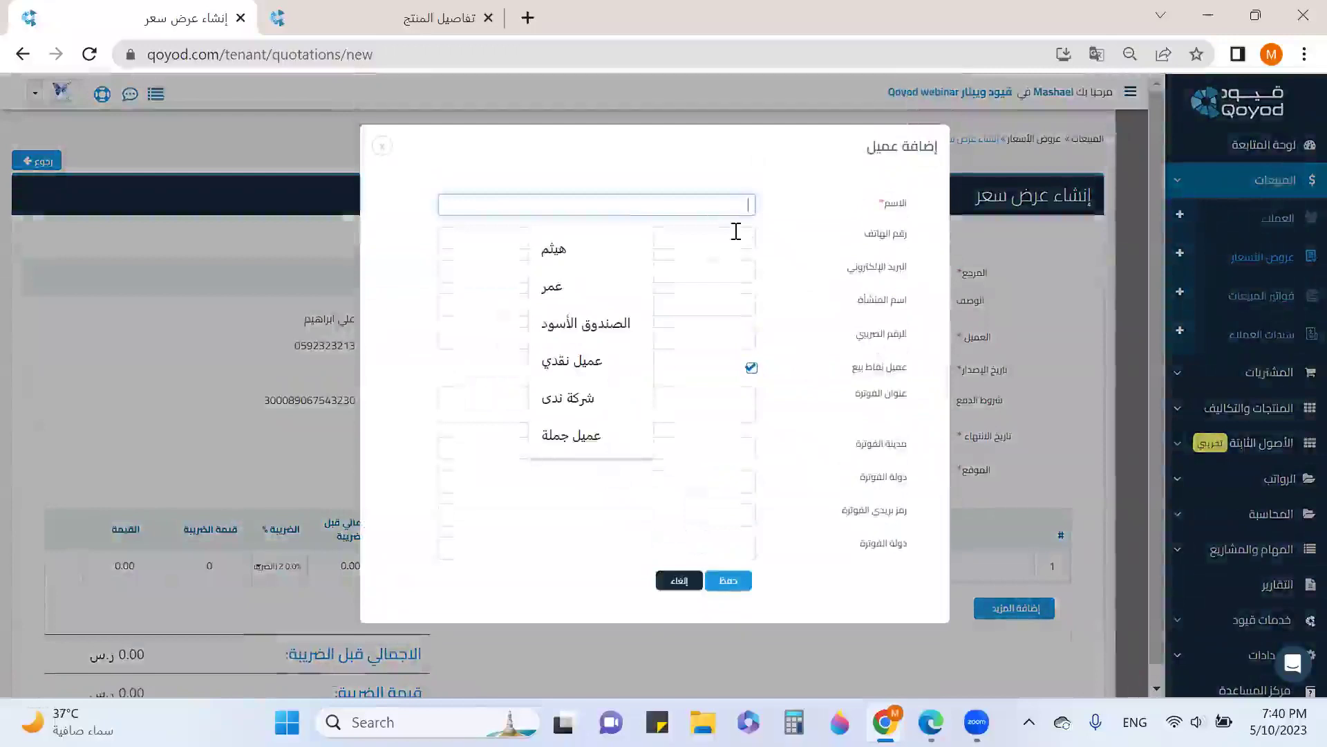
text(ph)
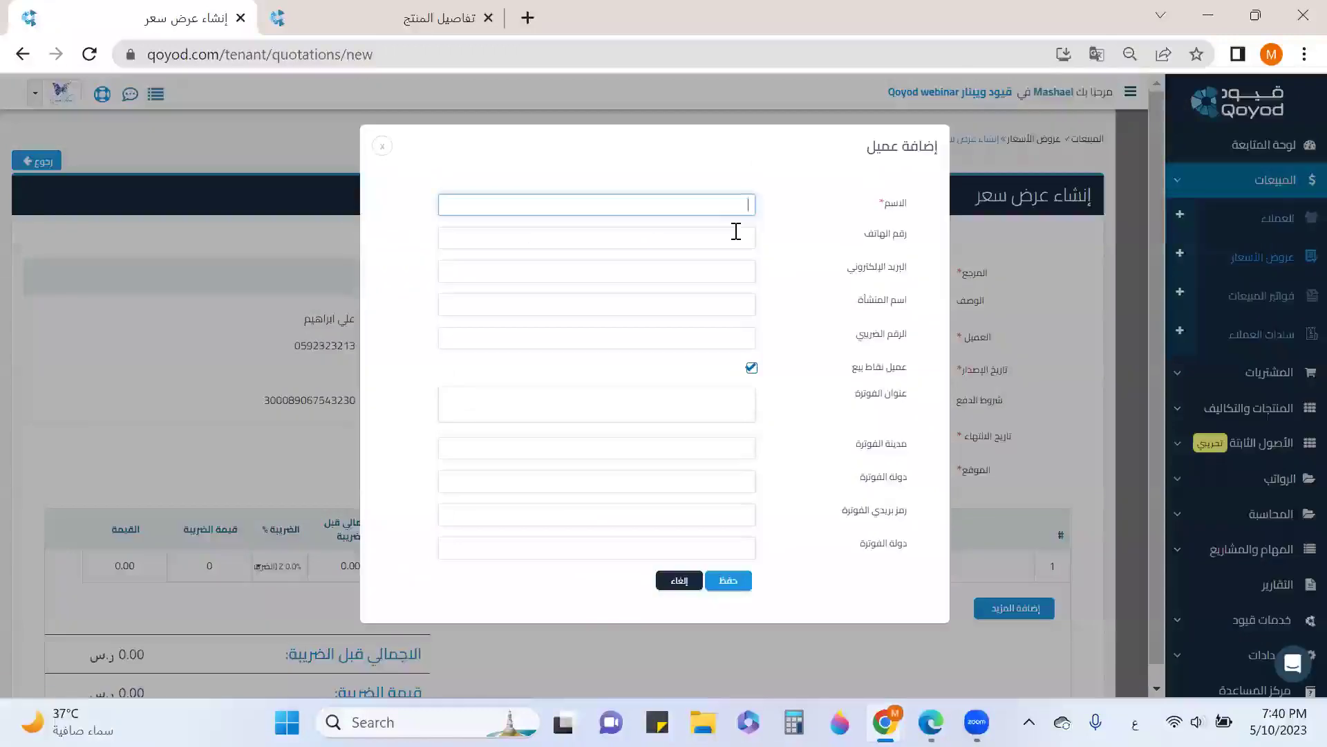
text(خالدي)
click(728, 580)
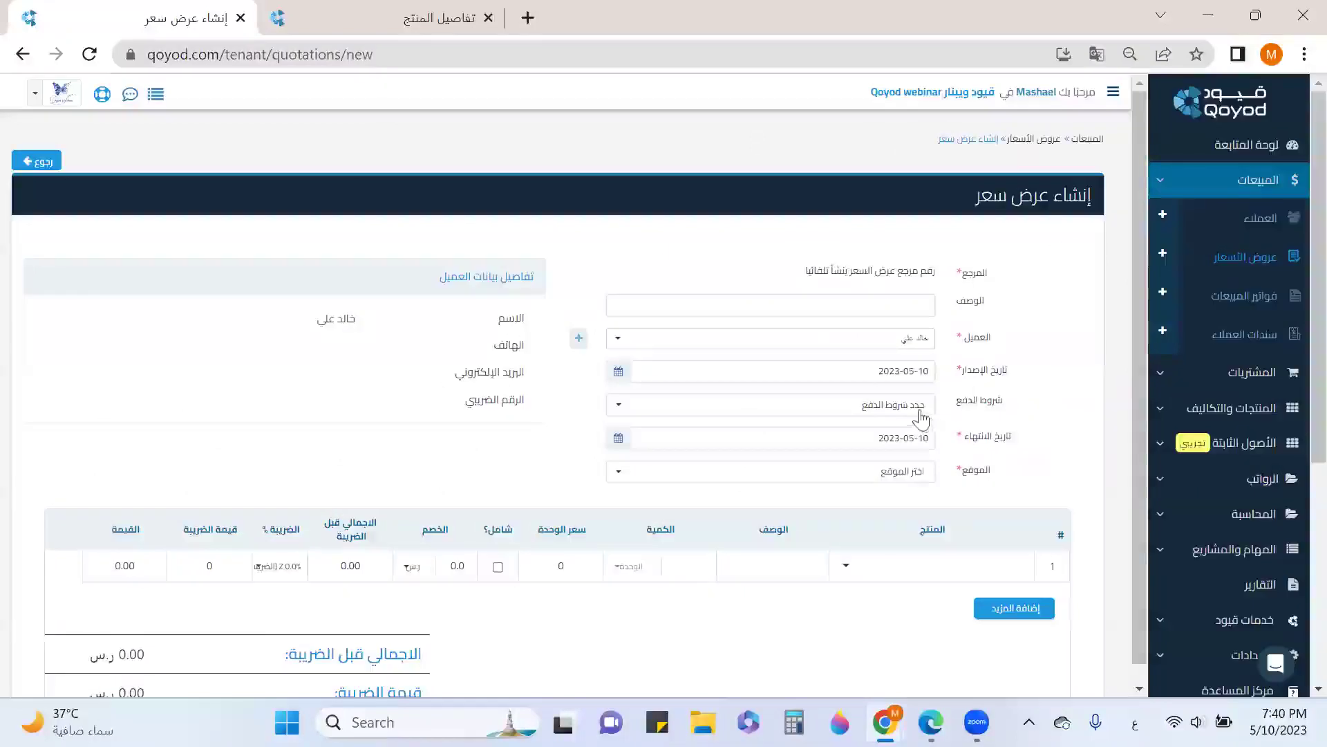
Set the location to جدة للاثاث and add كتب متصل بشكل as the first product line
click(909, 472)
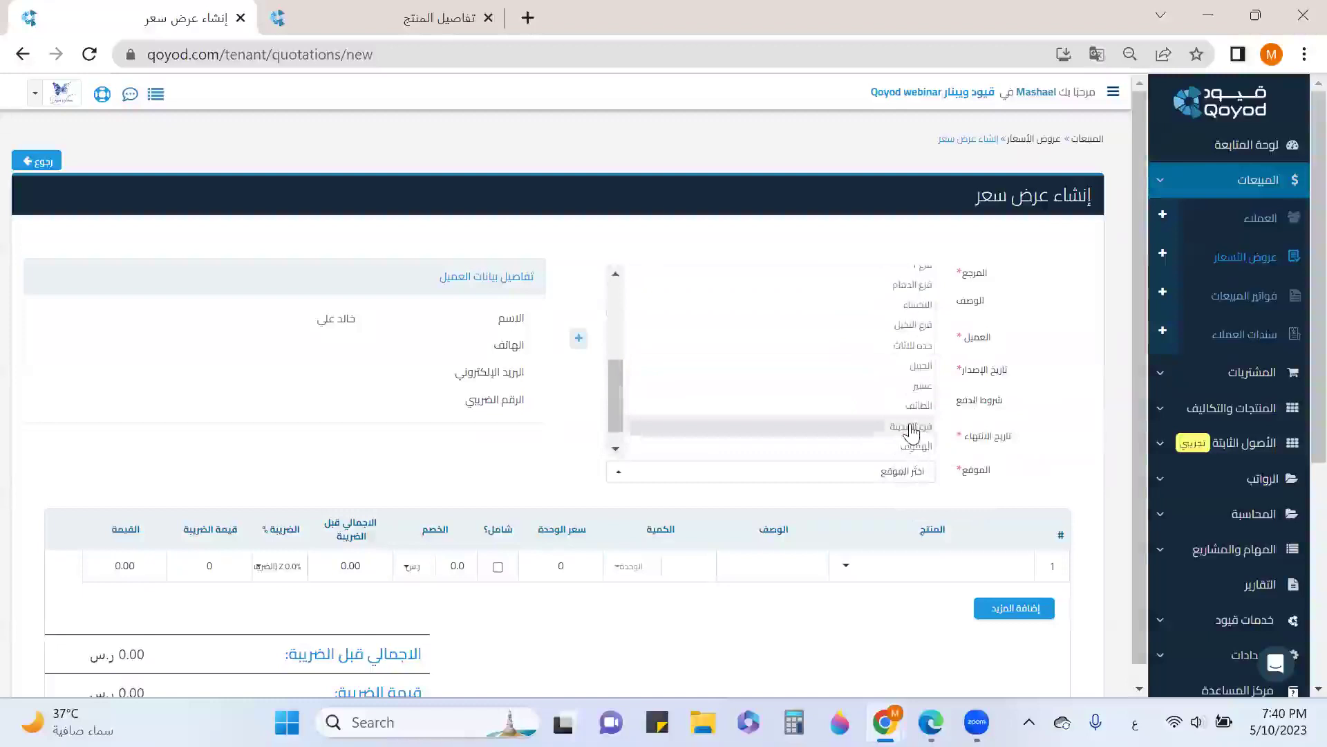
click(903, 346)
click(905, 573)
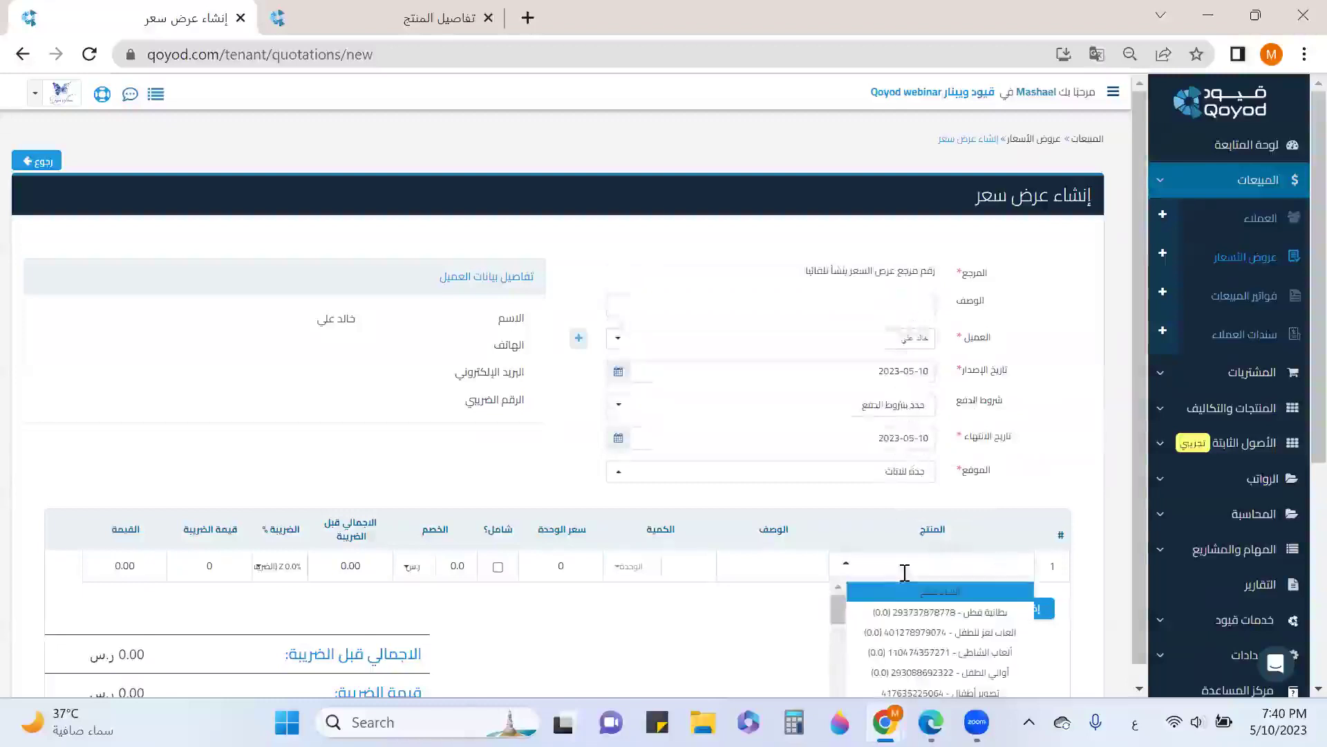
text(كت)
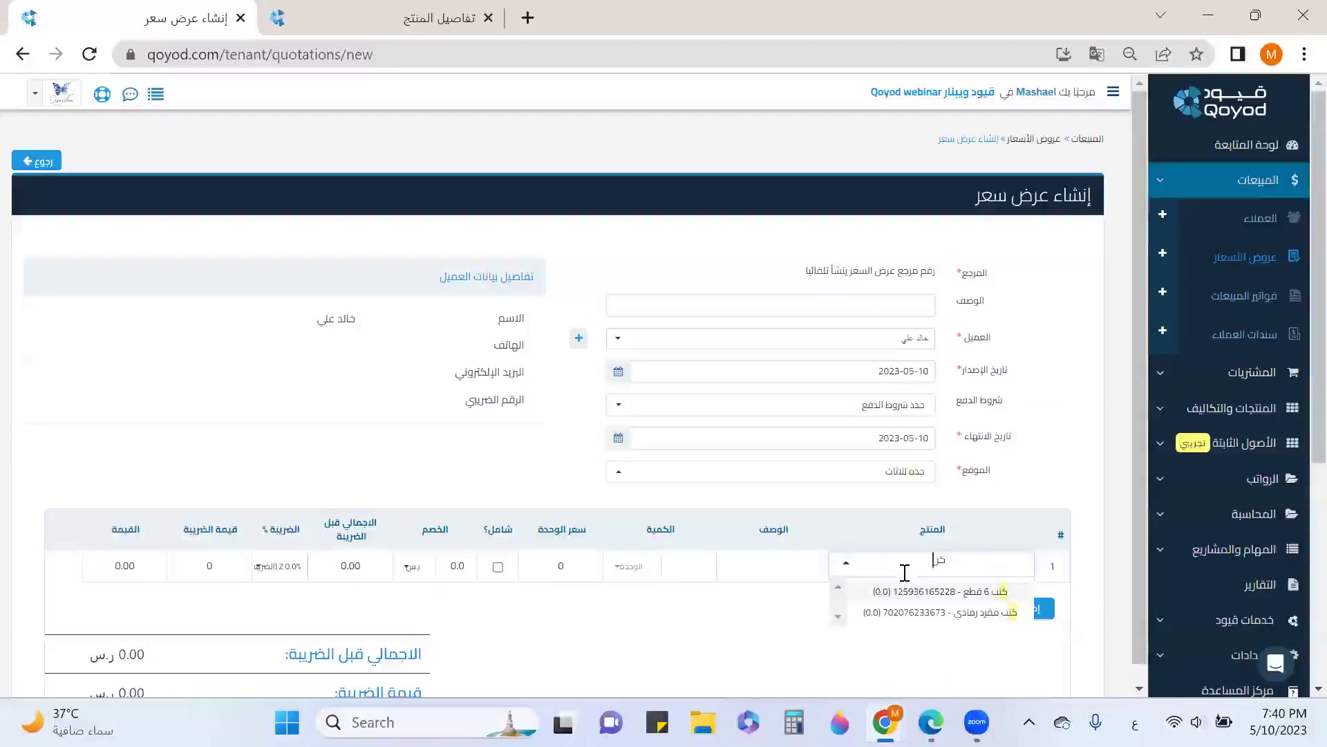
scroll(968, 567, down, 2)
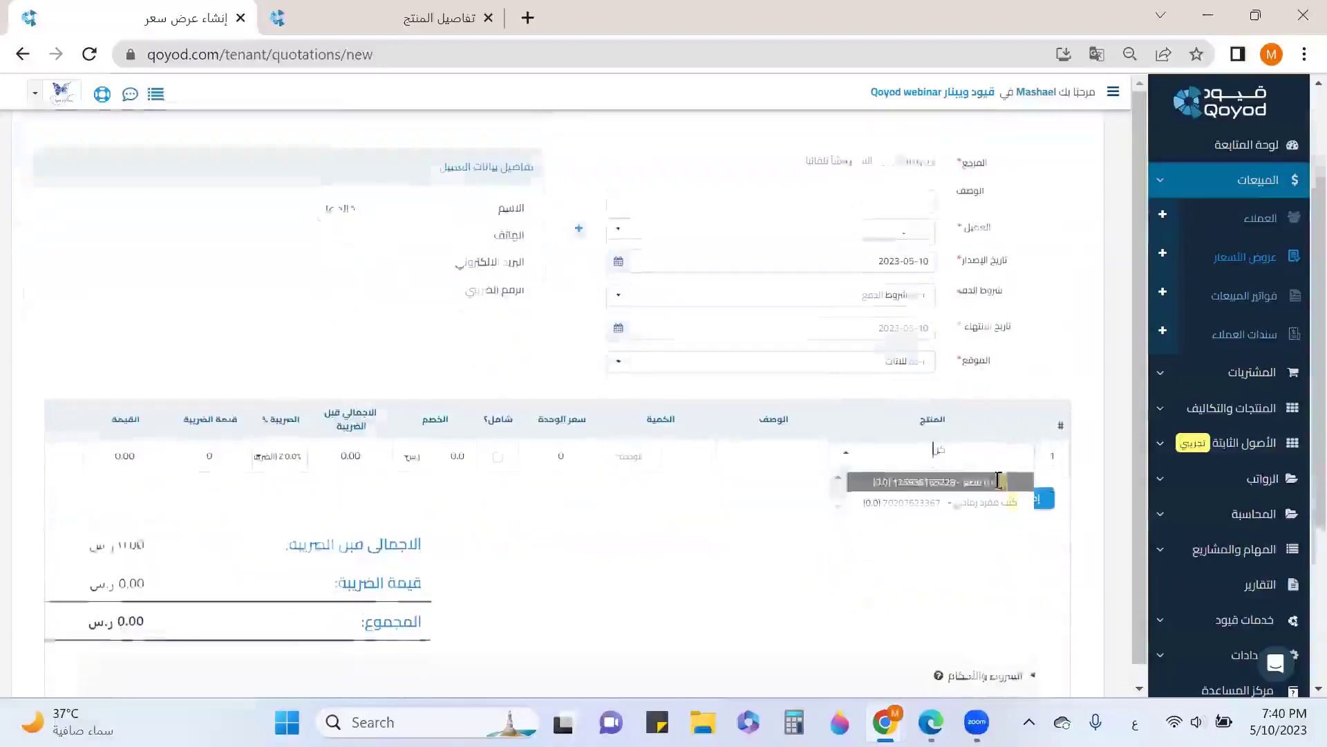
scroll(999, 479, down, 1)
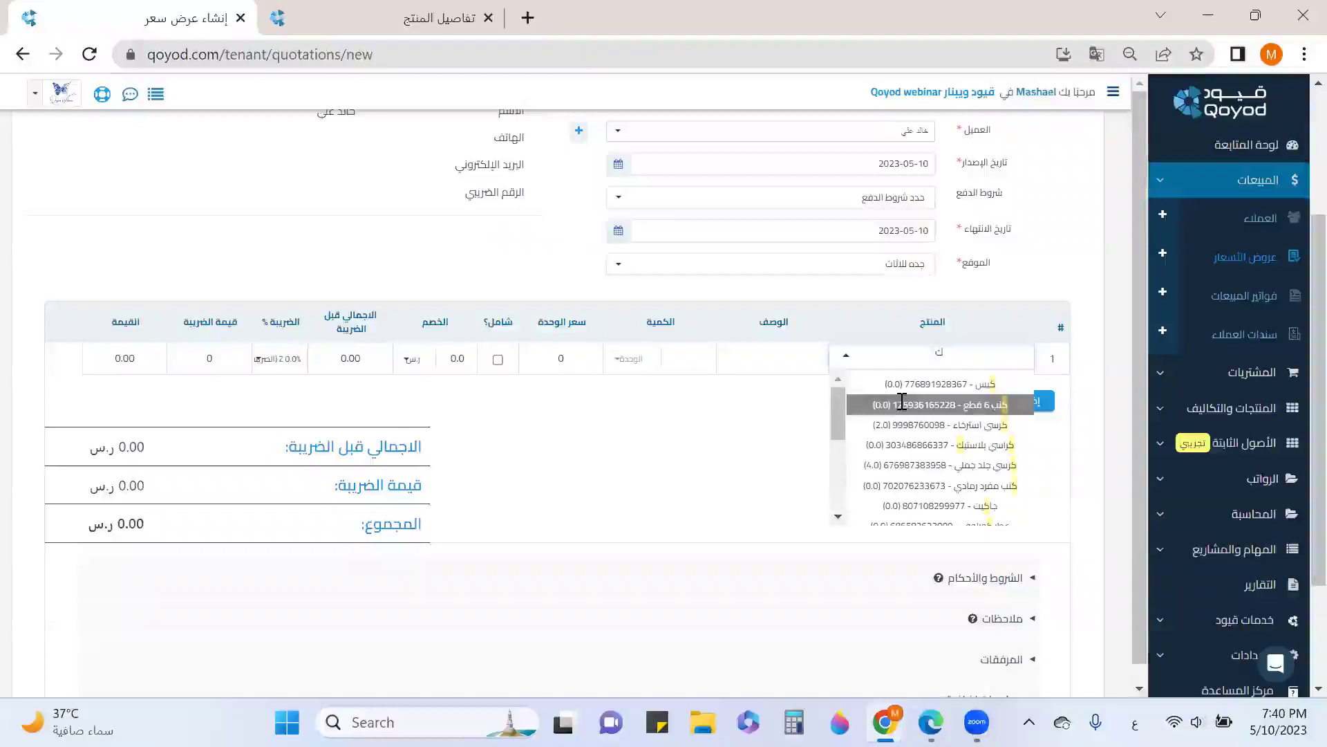
scroll(970, 437, down, 5)
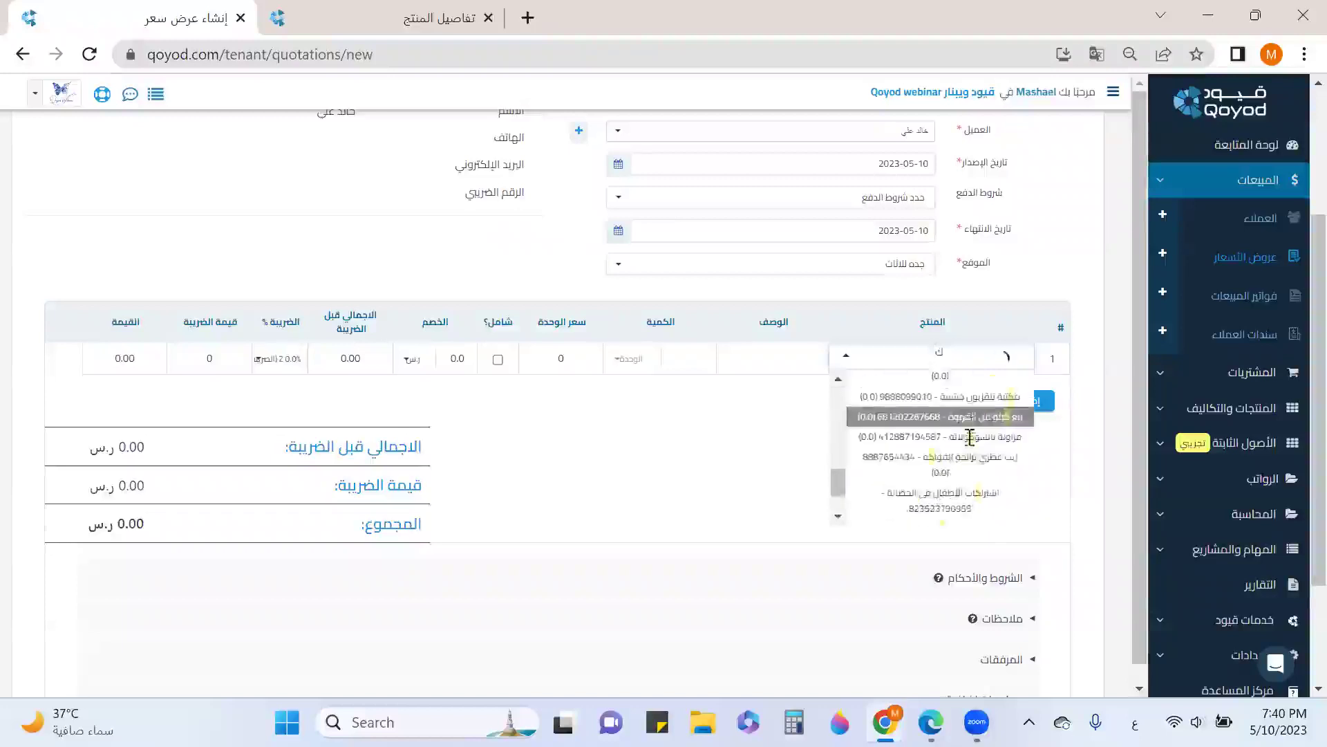
text(تب)
scroll(970, 437, down, 1)
click(970, 442)
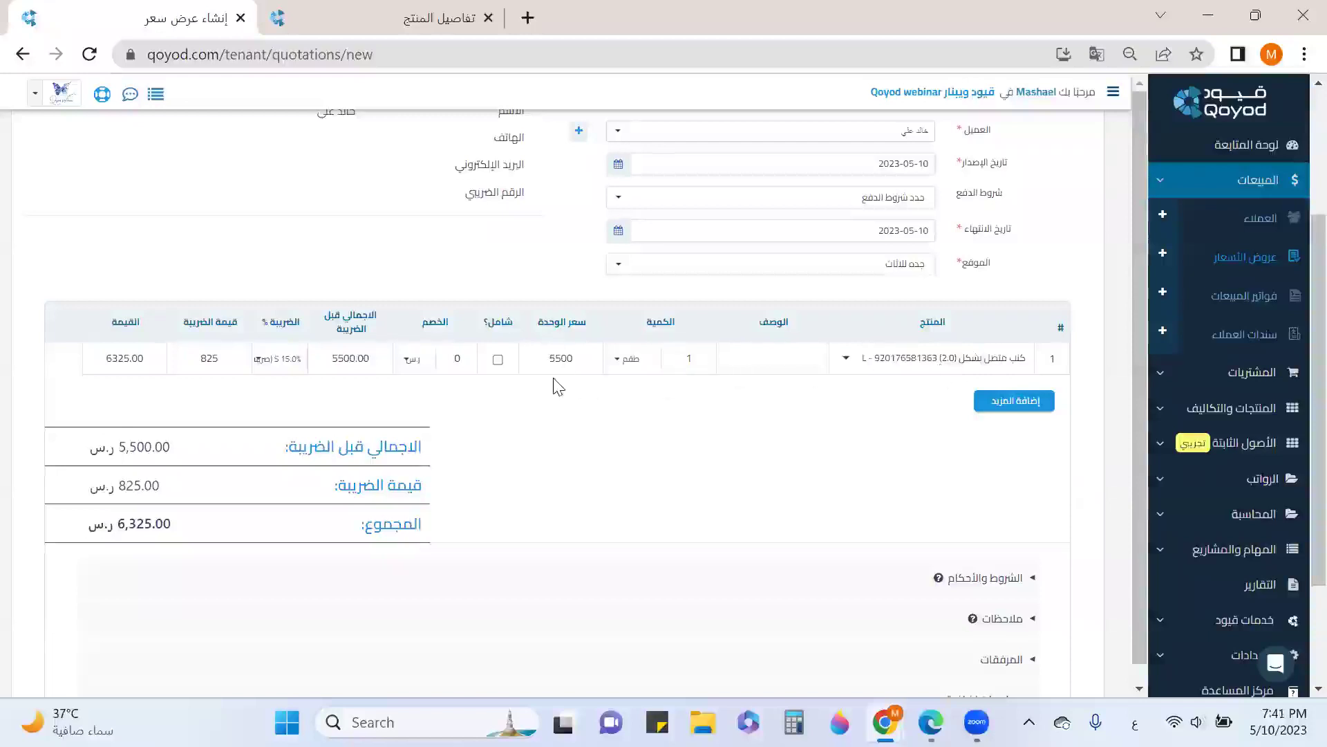
Apply a 500 discount to the line, bringing the quotation total to 5,750.00
click(447, 358)
text(500)
click(479, 394)
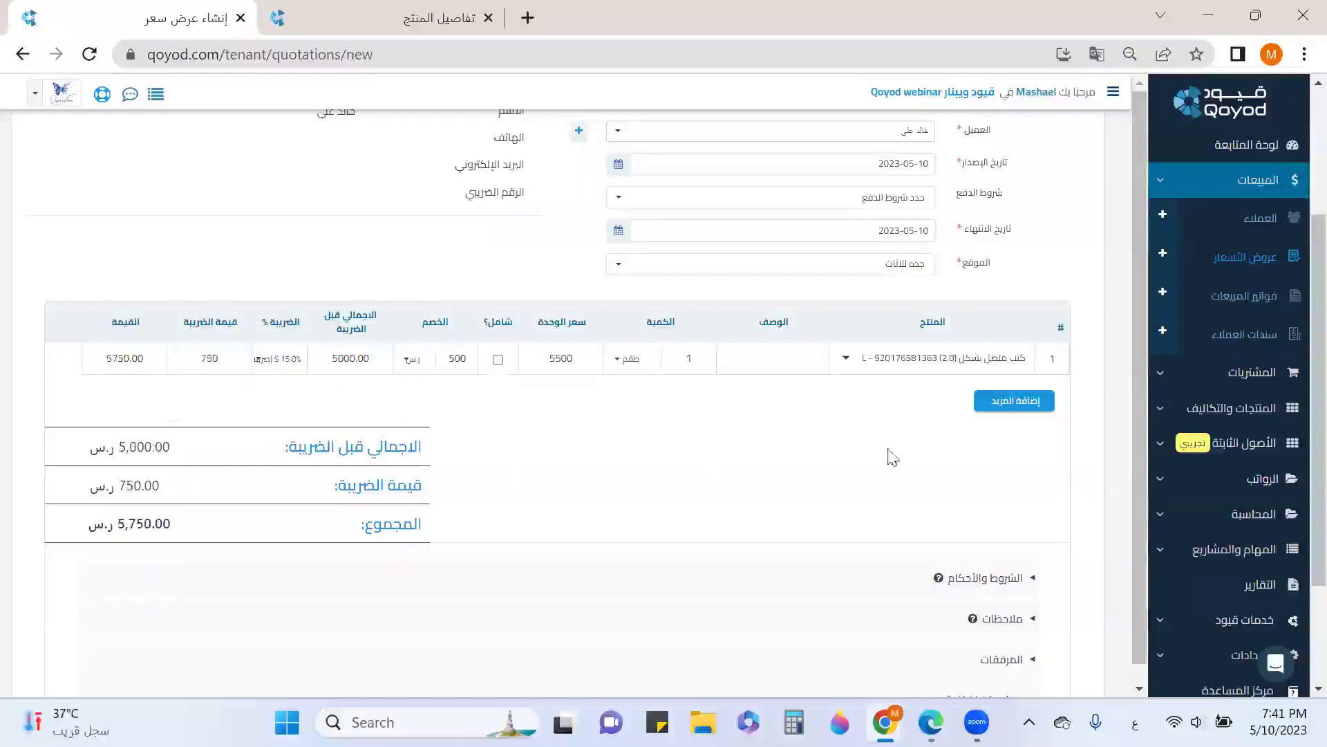
scroll(949, 461, up, 3)
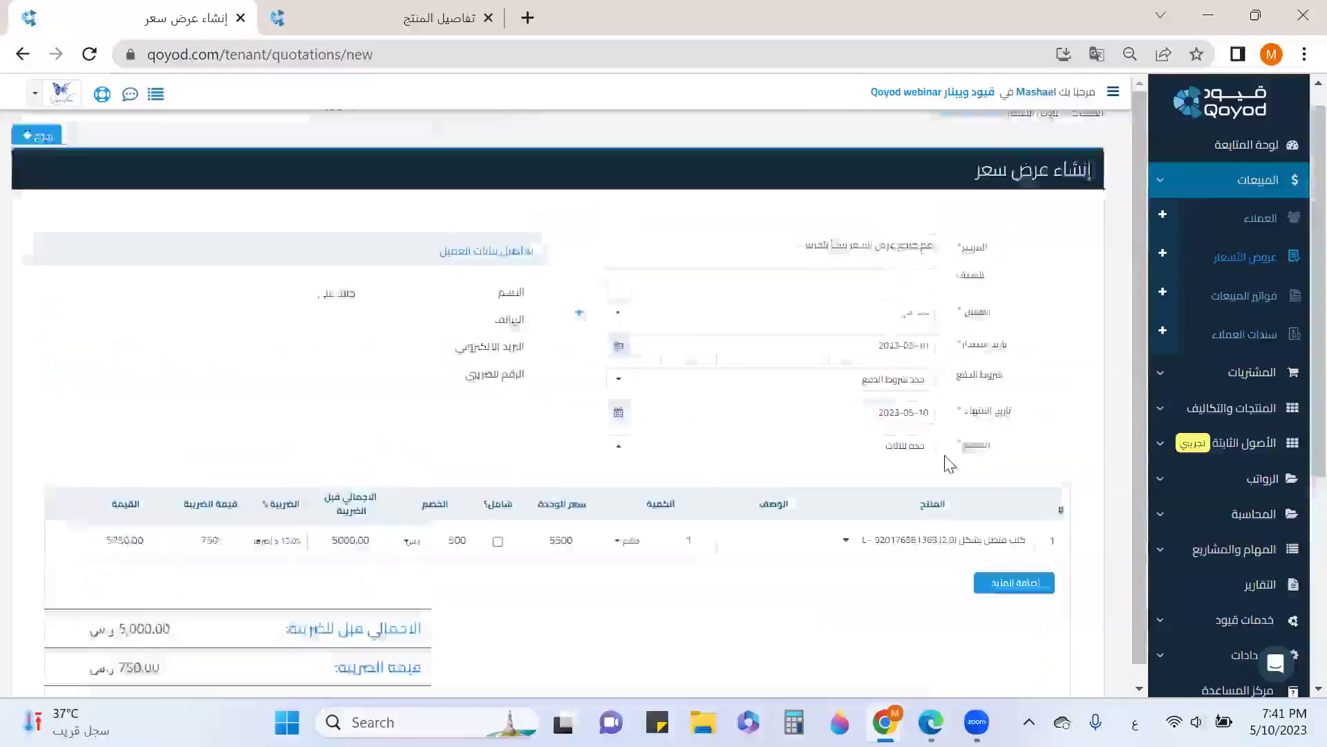
scroll(889, 389, down, 5)
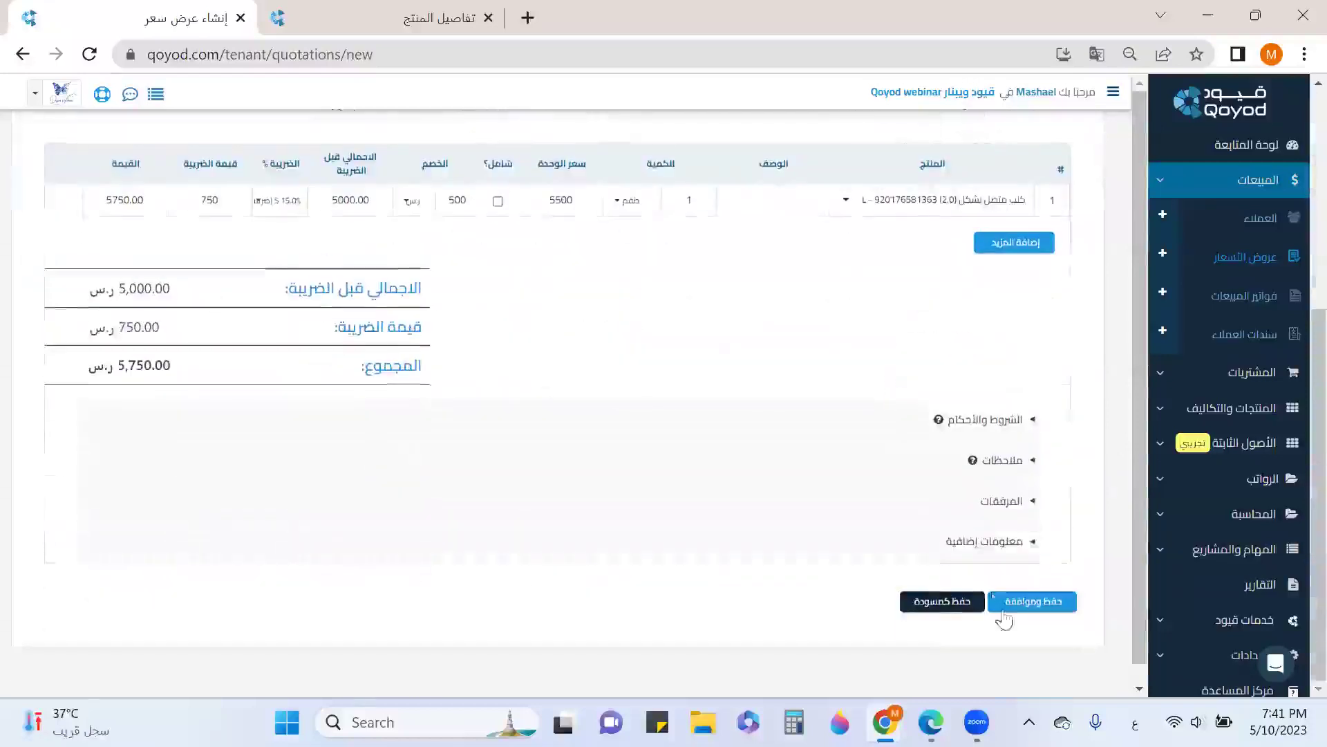
Save the quotation as a draft and reopen it for editing
click(936, 605)
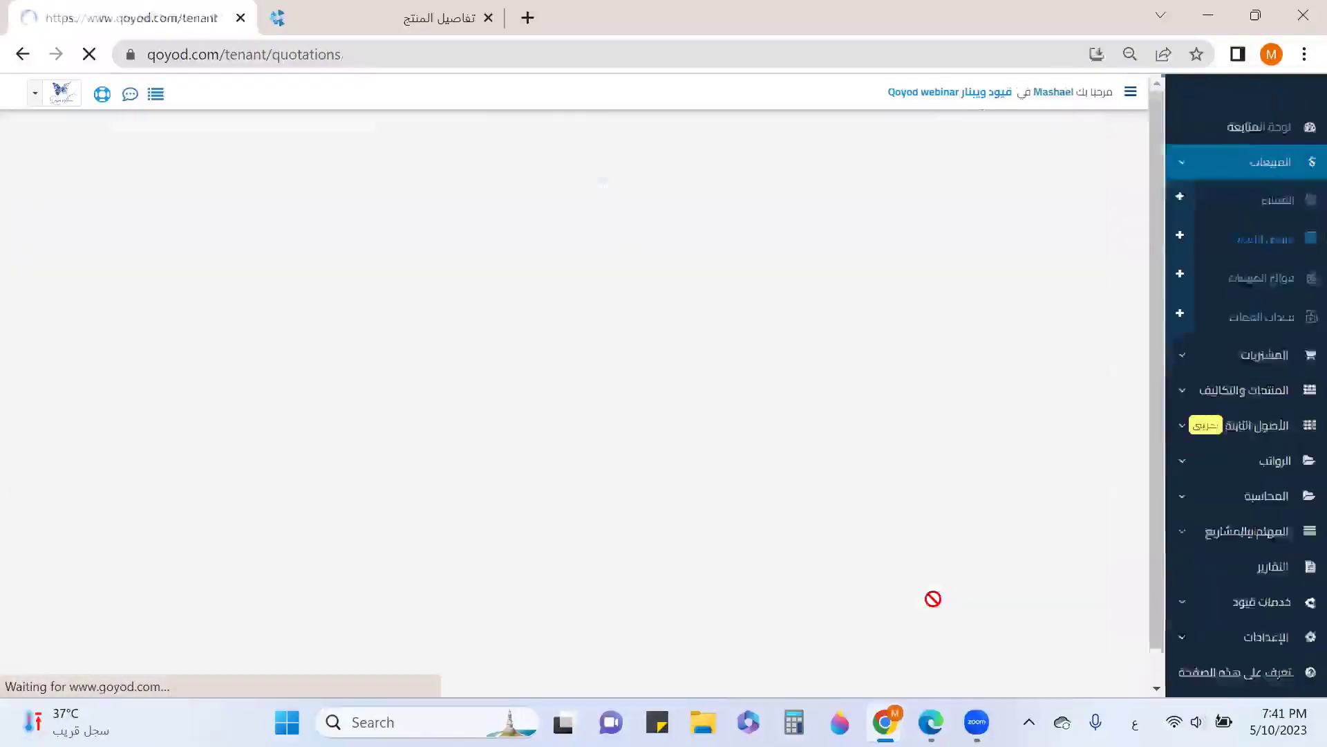
scroll(854, 483, down, 3)
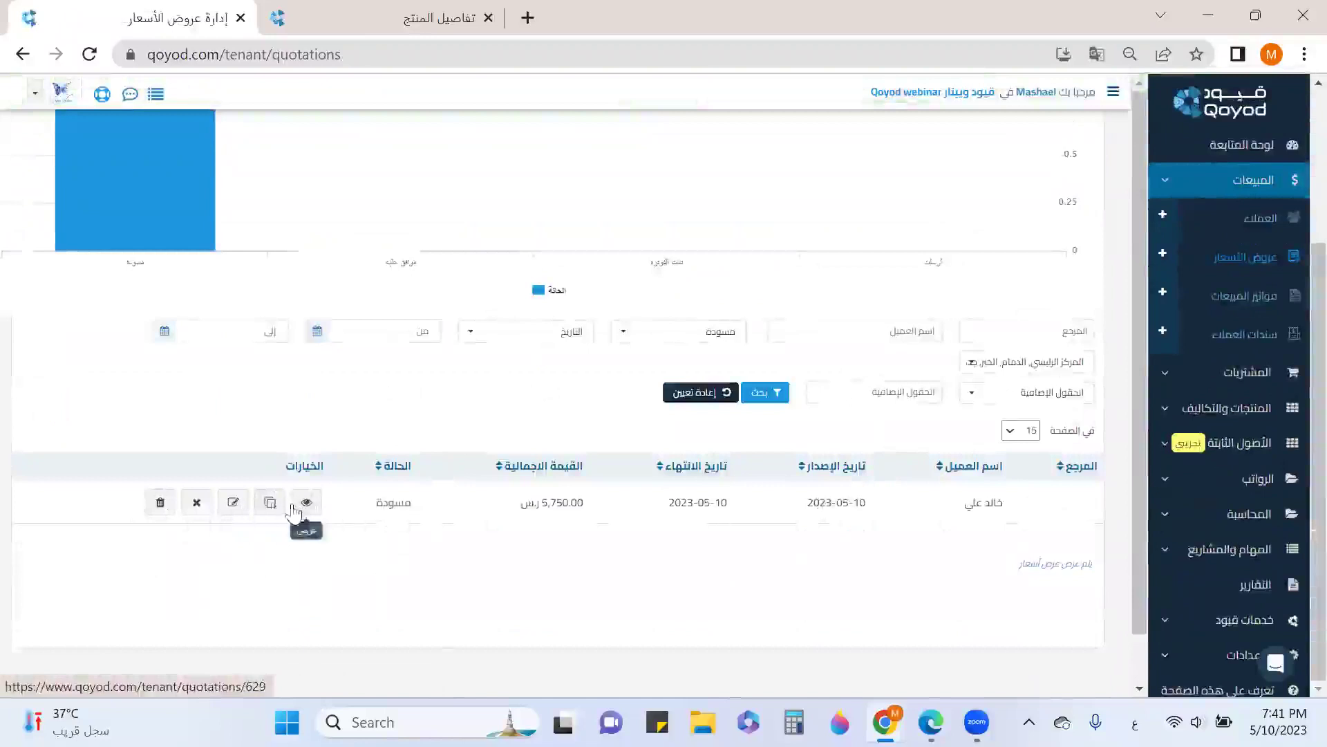
click(232, 504)
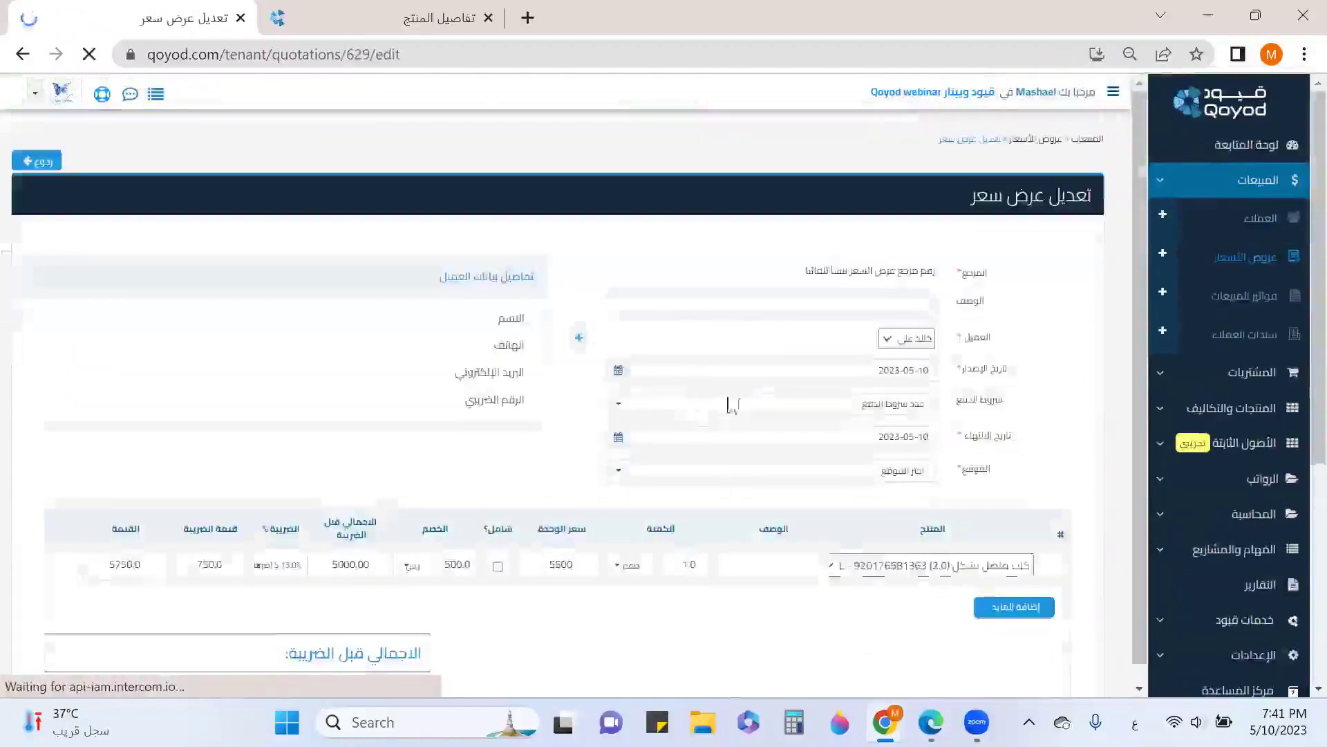
Set the location to جده للاثاث and save the quotation with approval
scroll(747, 426, down, 3)
scroll(795, 442, up, 3)
click(902, 472)
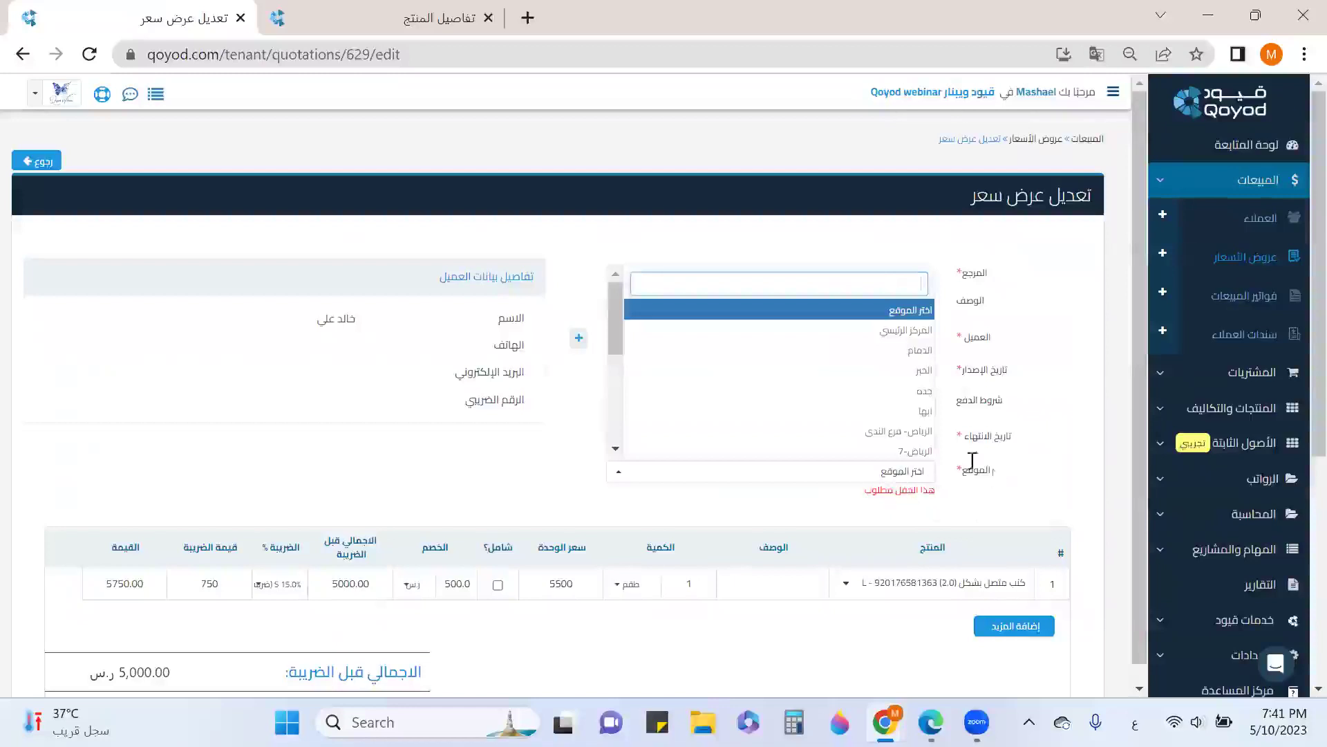
scroll(889, 435, down, 3)
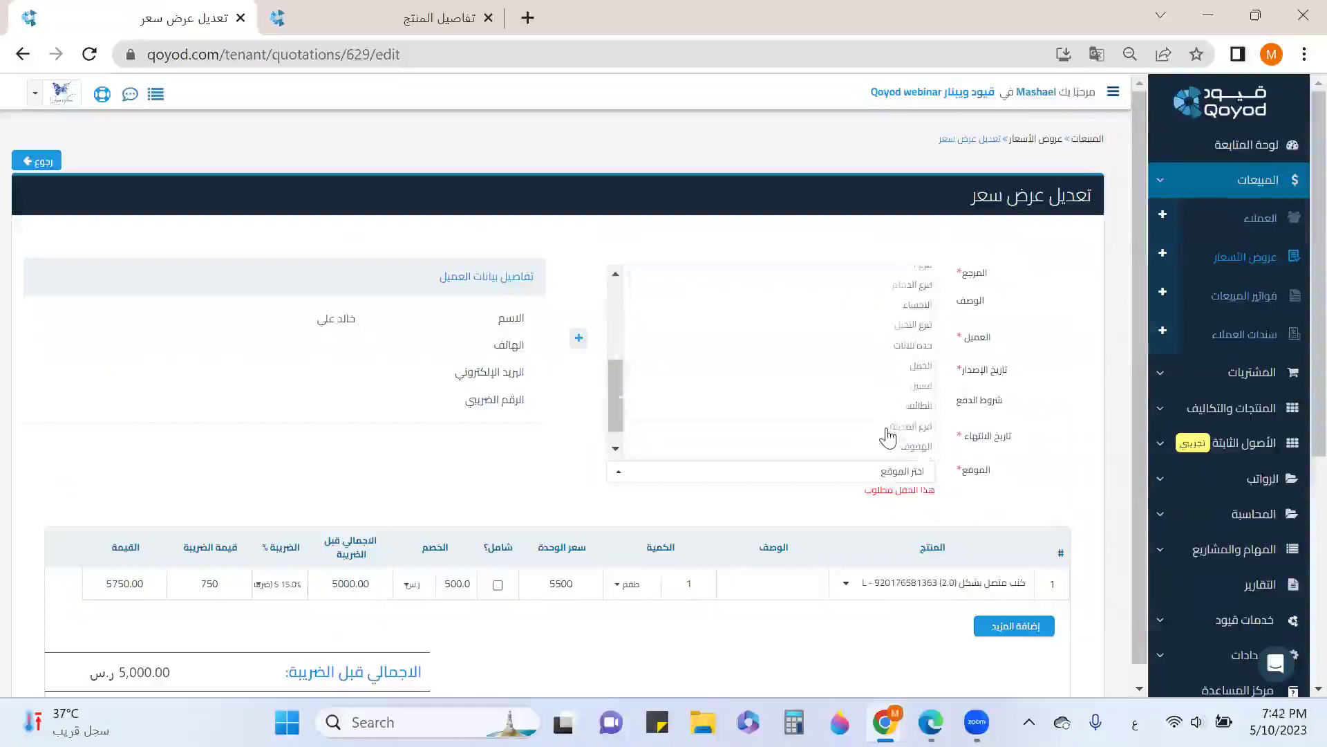
click(894, 346)
scroll(927, 395, down, 5)
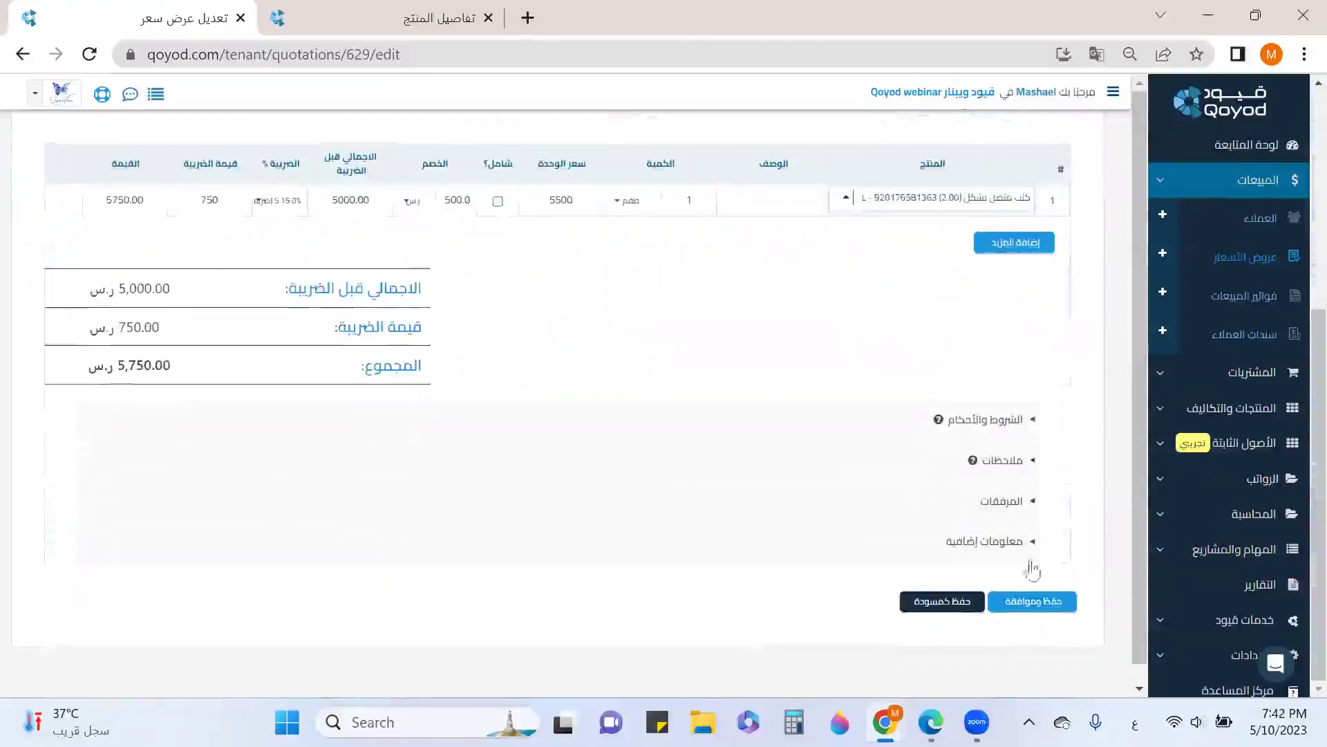
click(1050, 600)
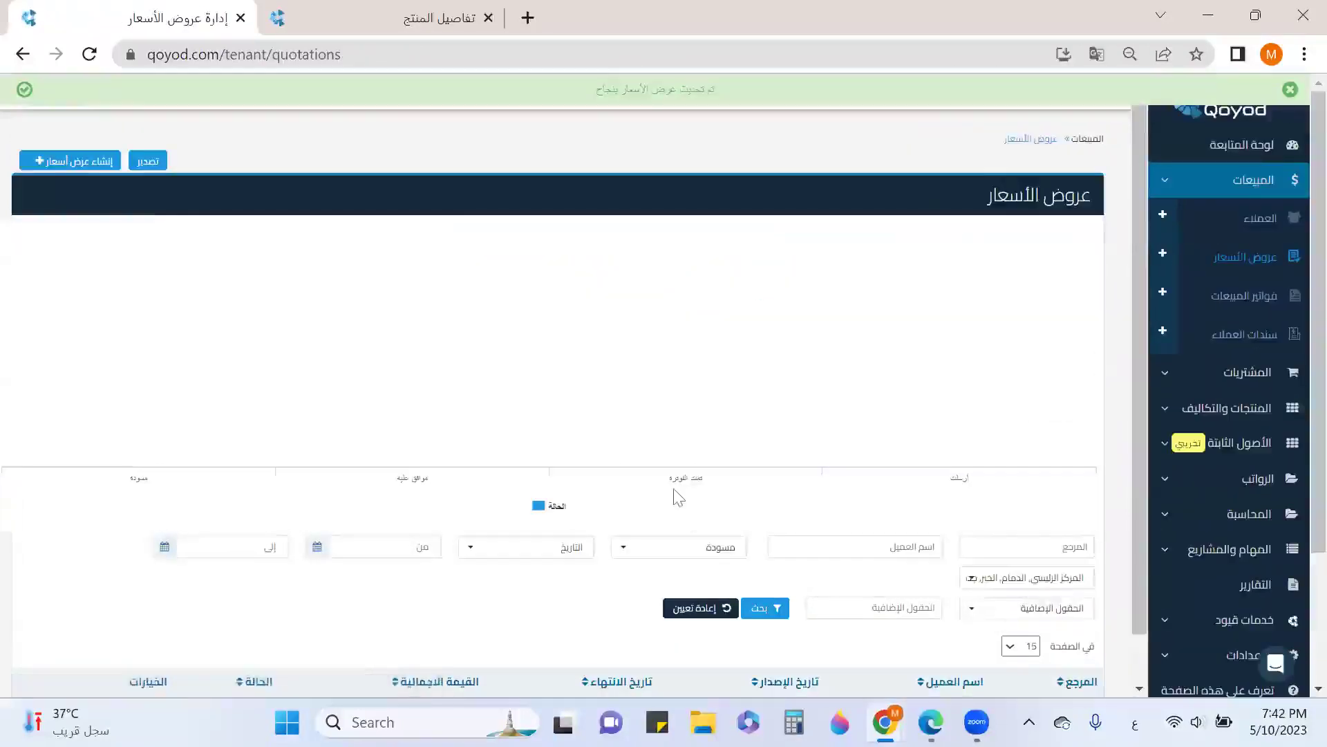
Clear the quotation list filters and email the approved quotation to the customer
click(689, 442)
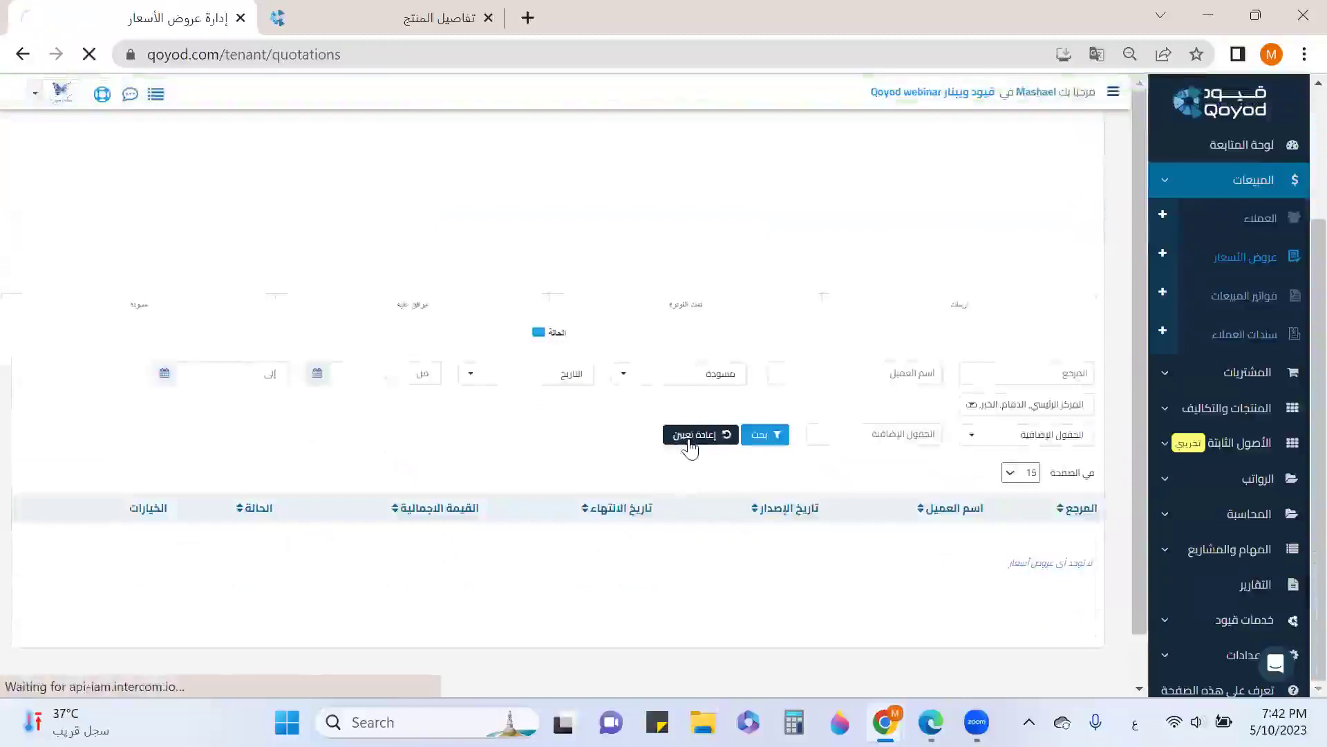
scroll(687, 445, down, 5)
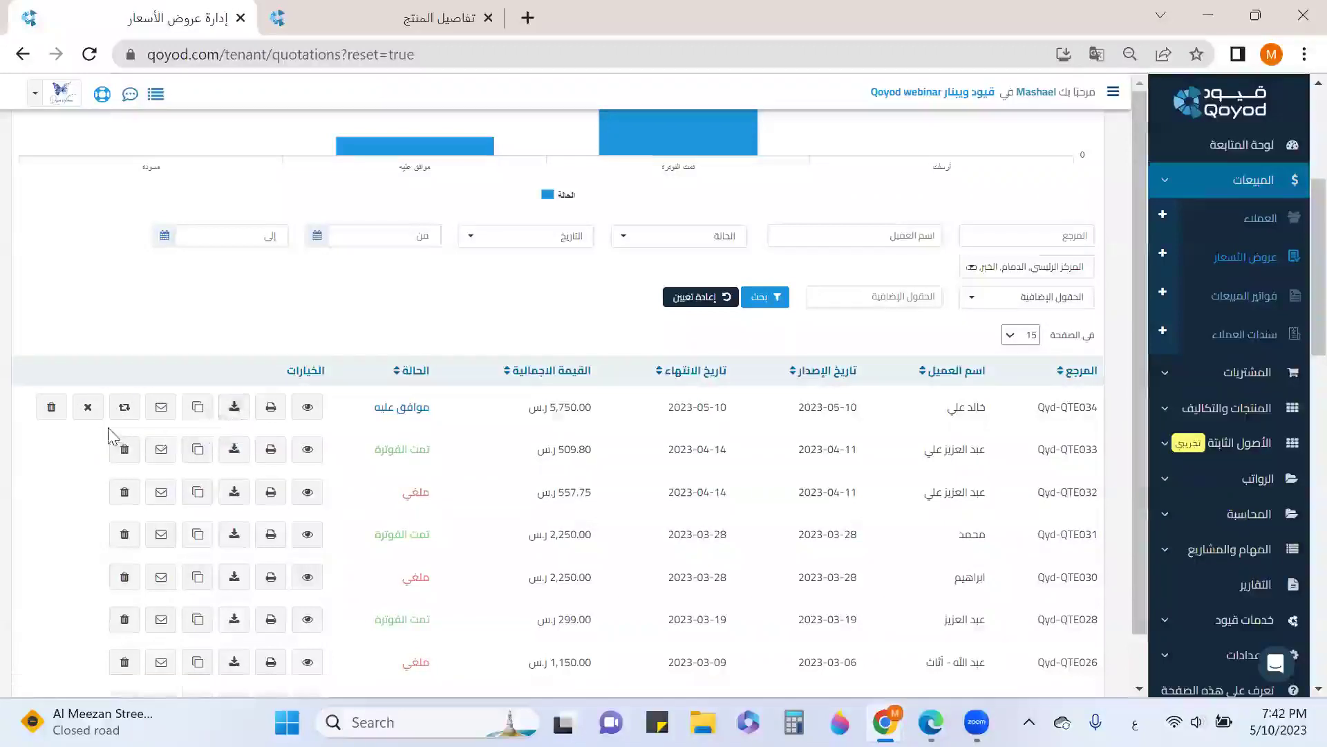
click(165, 412)
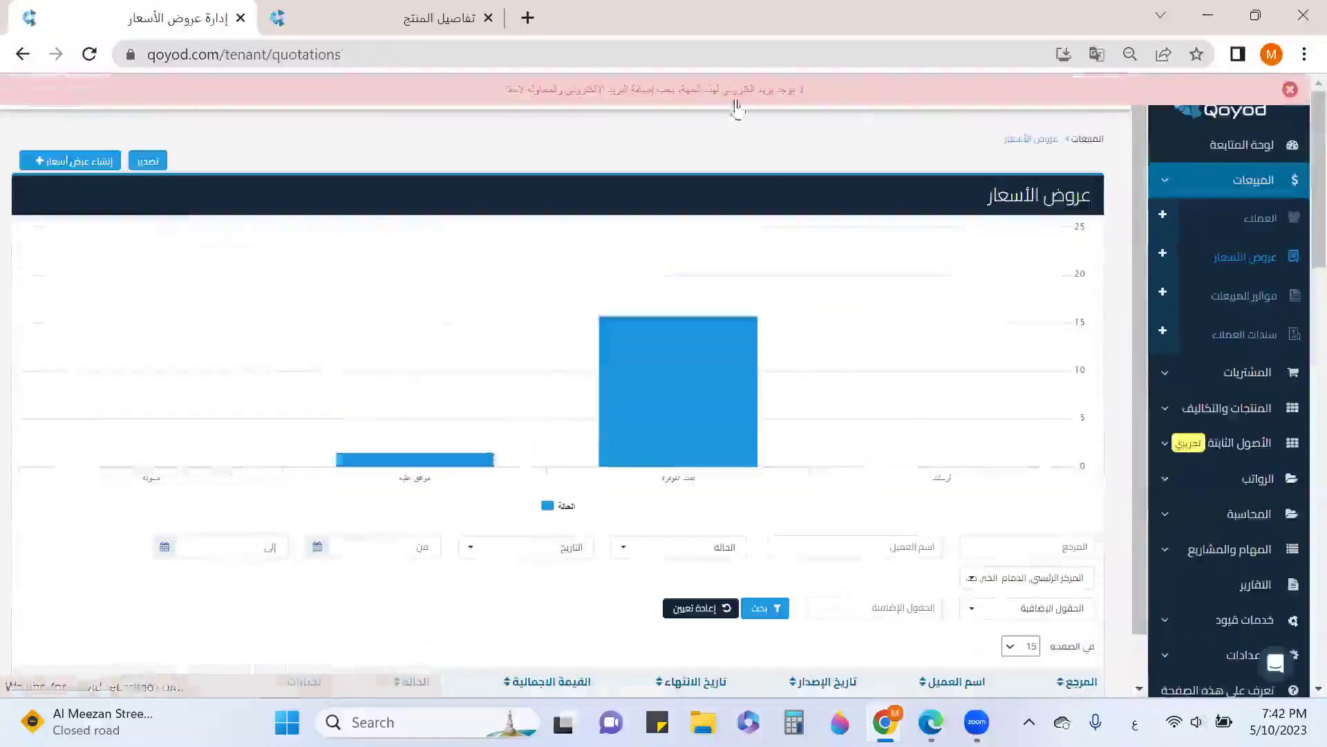
scroll(740, 269, down, 3)
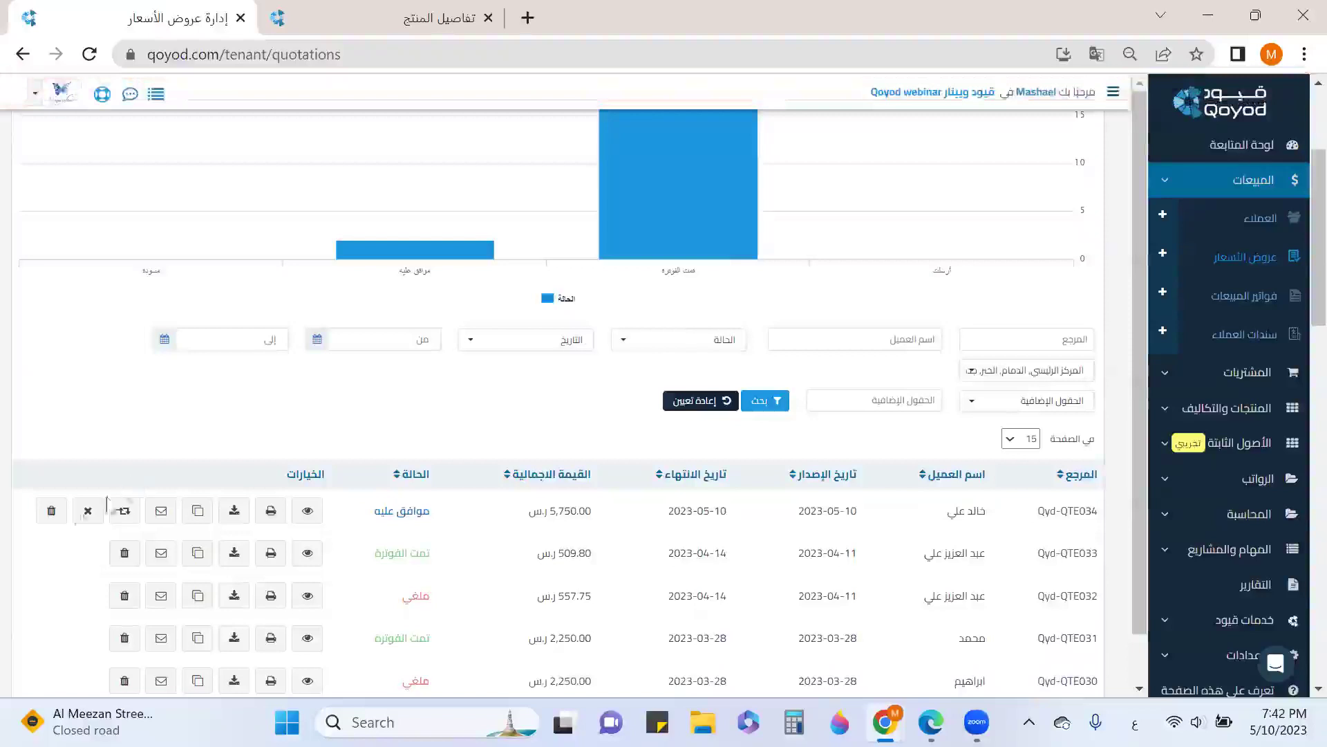
Cancel quotation Qvd-QTE034 (5,750.00) so its status shows ملغي
click(86, 512)
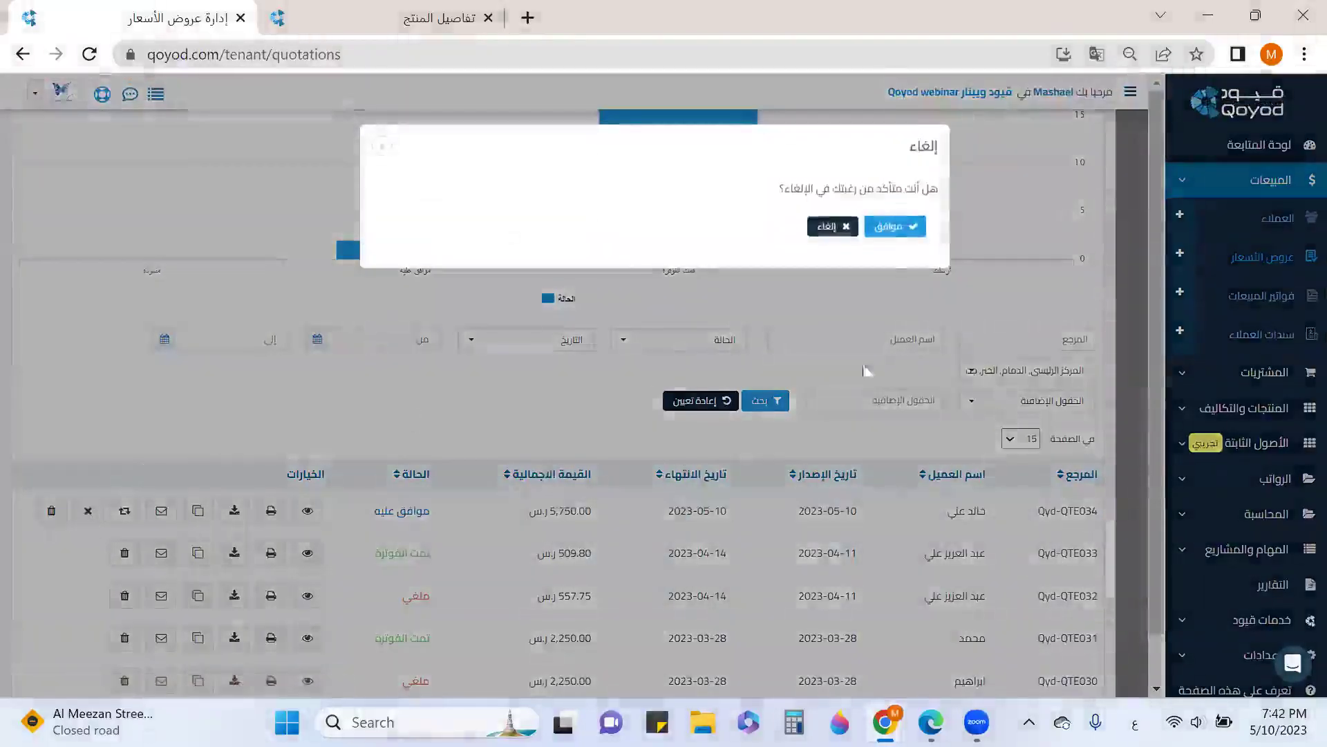
click(893, 228)
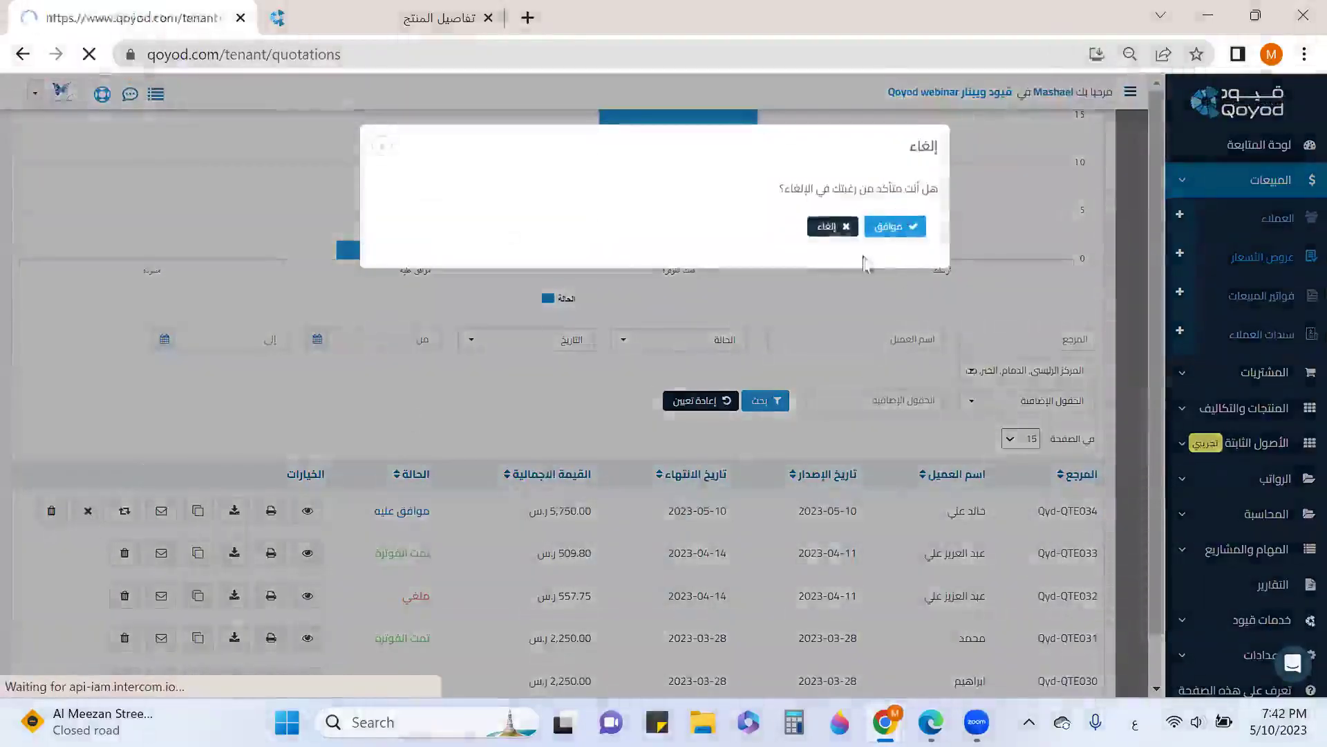
scroll(152, 484, down, 5)
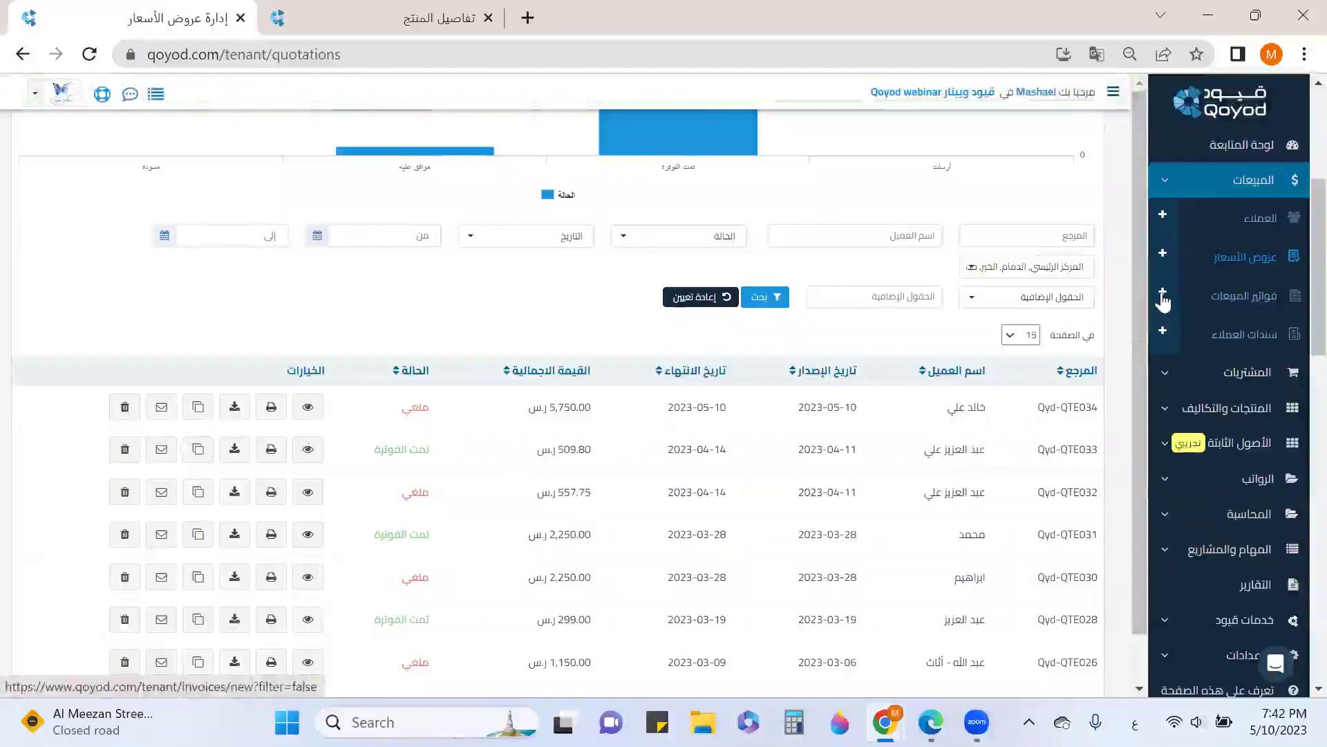
Go to the sales invoices list and reset its filters
click(1219, 297)
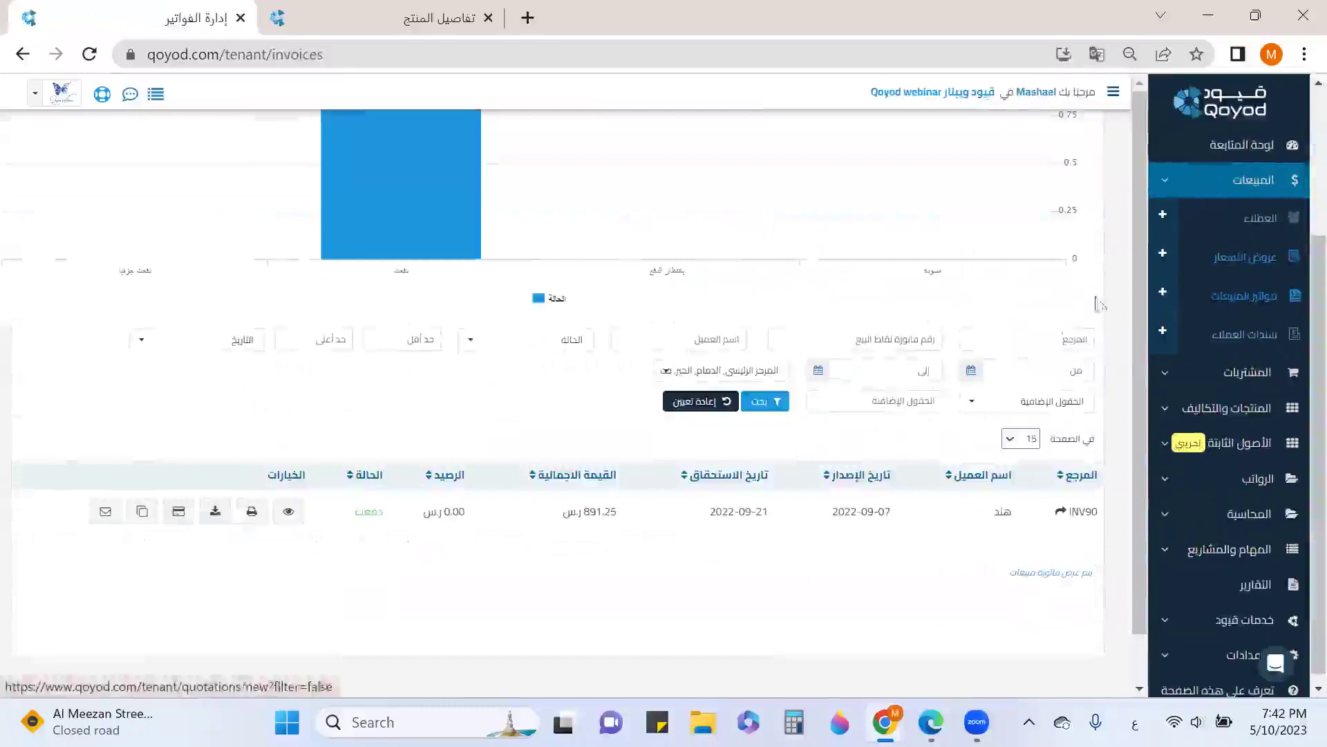
click(712, 402)
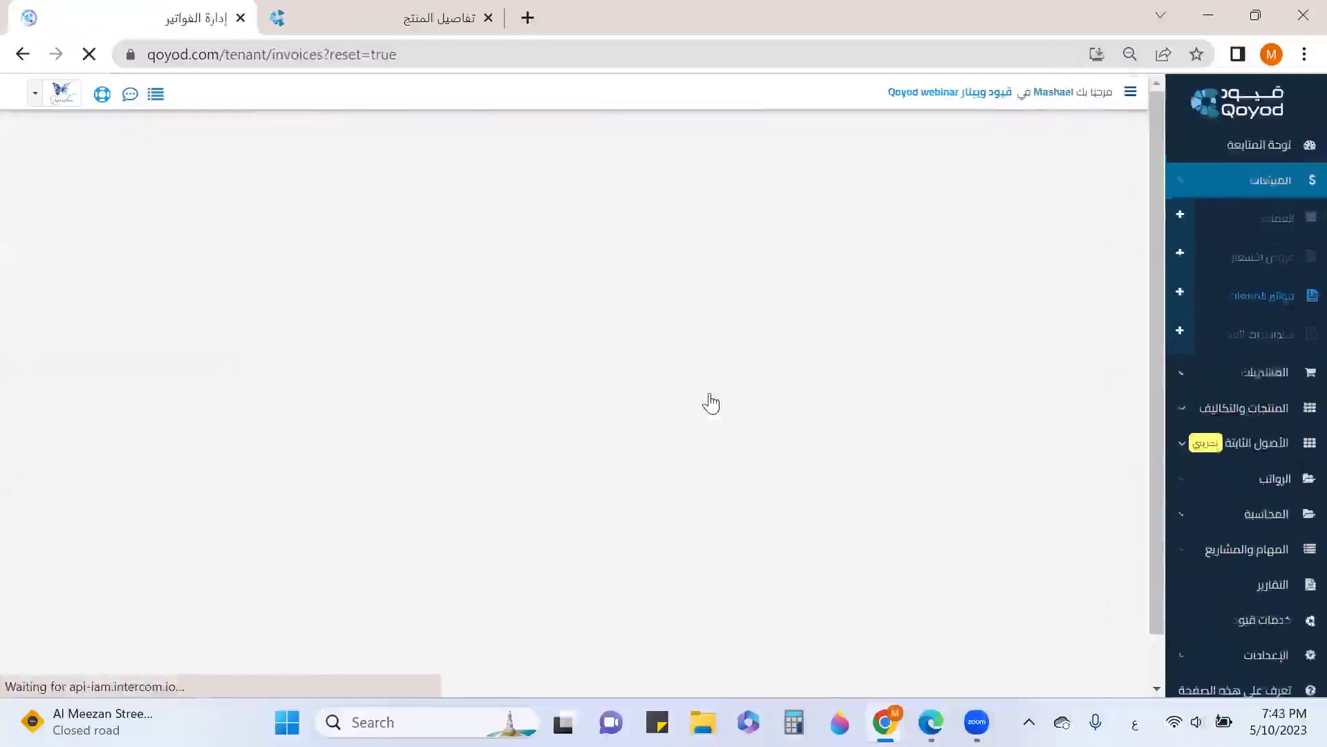
scroll(765, 407, down, 5)
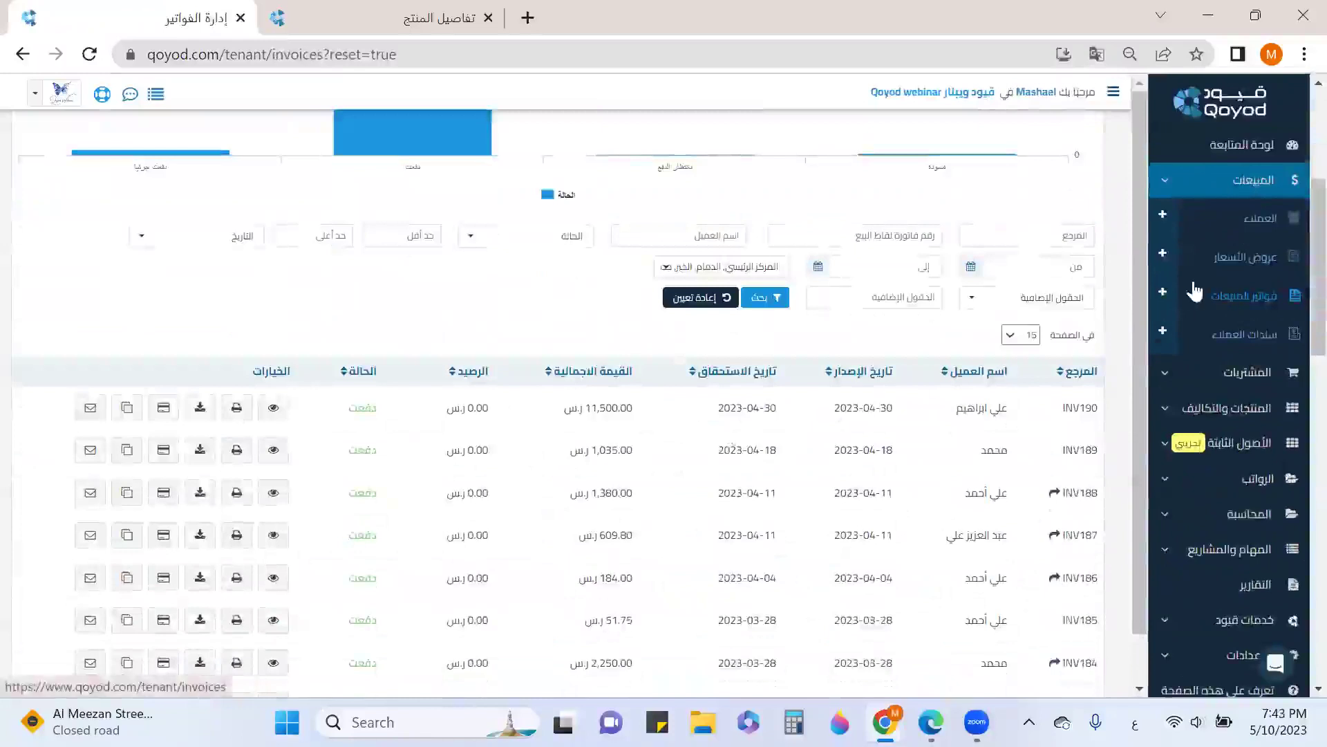
Start a new sales invoice and choose a different customer from the العميل list
click(1163, 291)
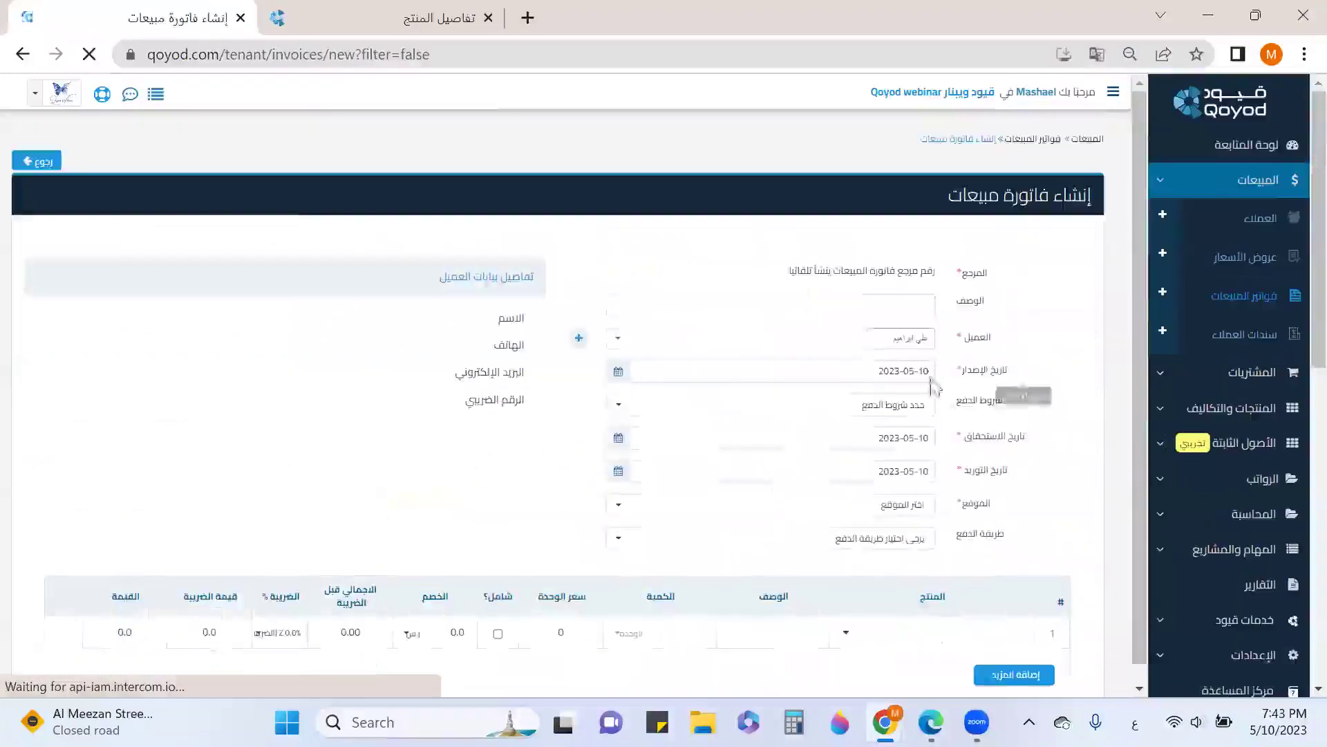
click(886, 340)
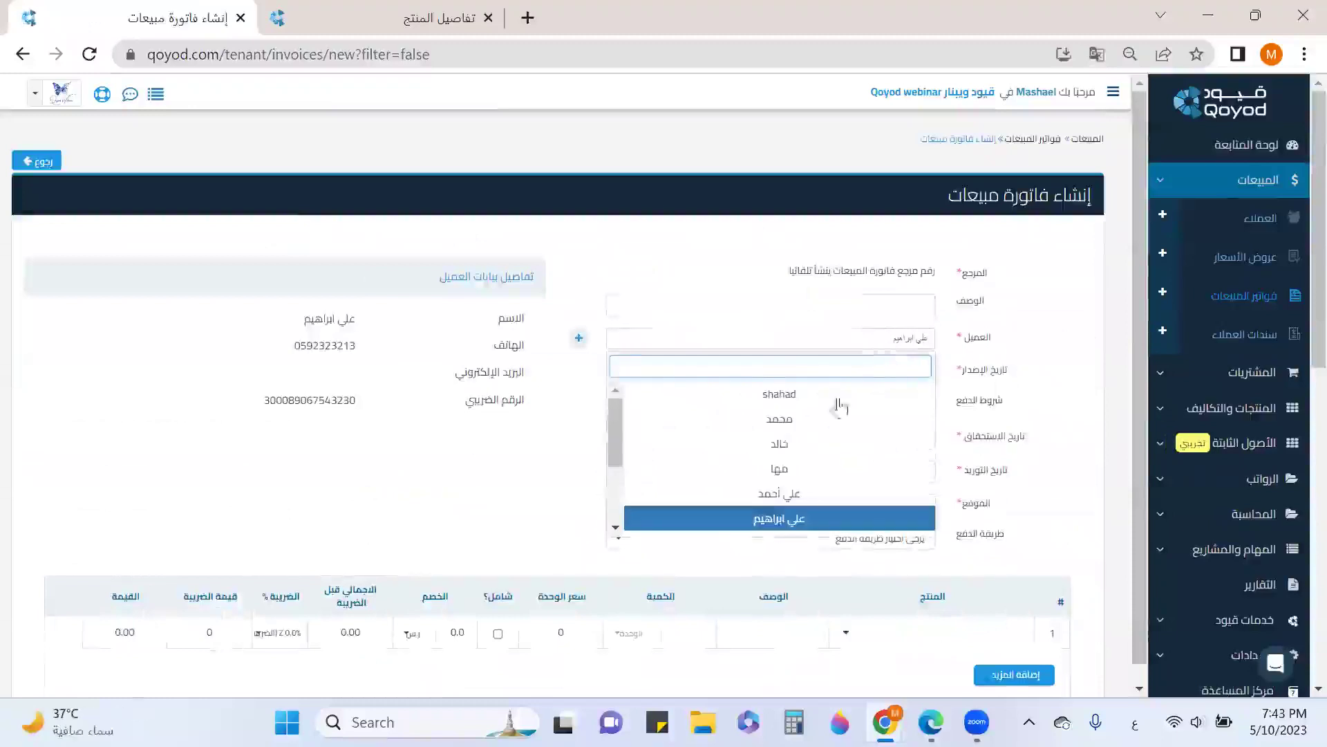
scroll(753, 446, down, 2)
scroll(754, 446, down, 3)
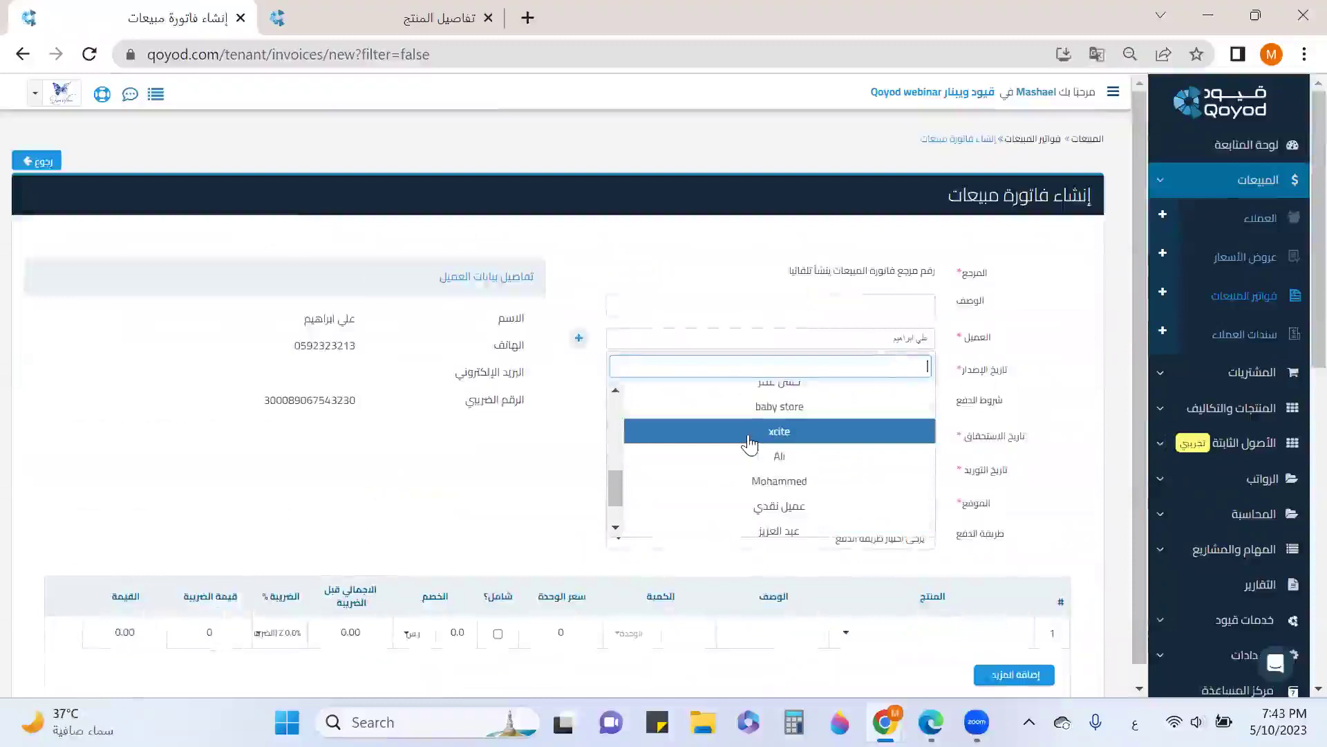
scroll(740, 503, down, 4)
scroll(741, 503, up, 6)
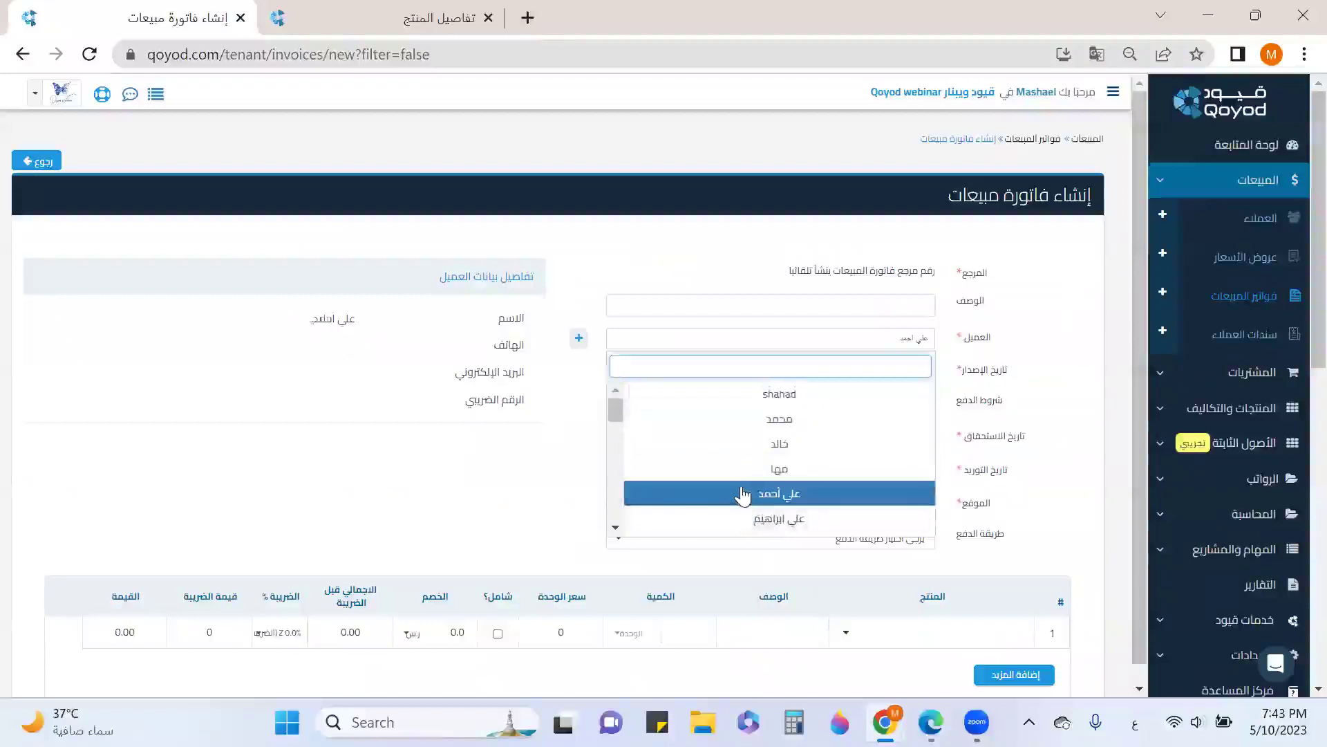
click(743, 494)
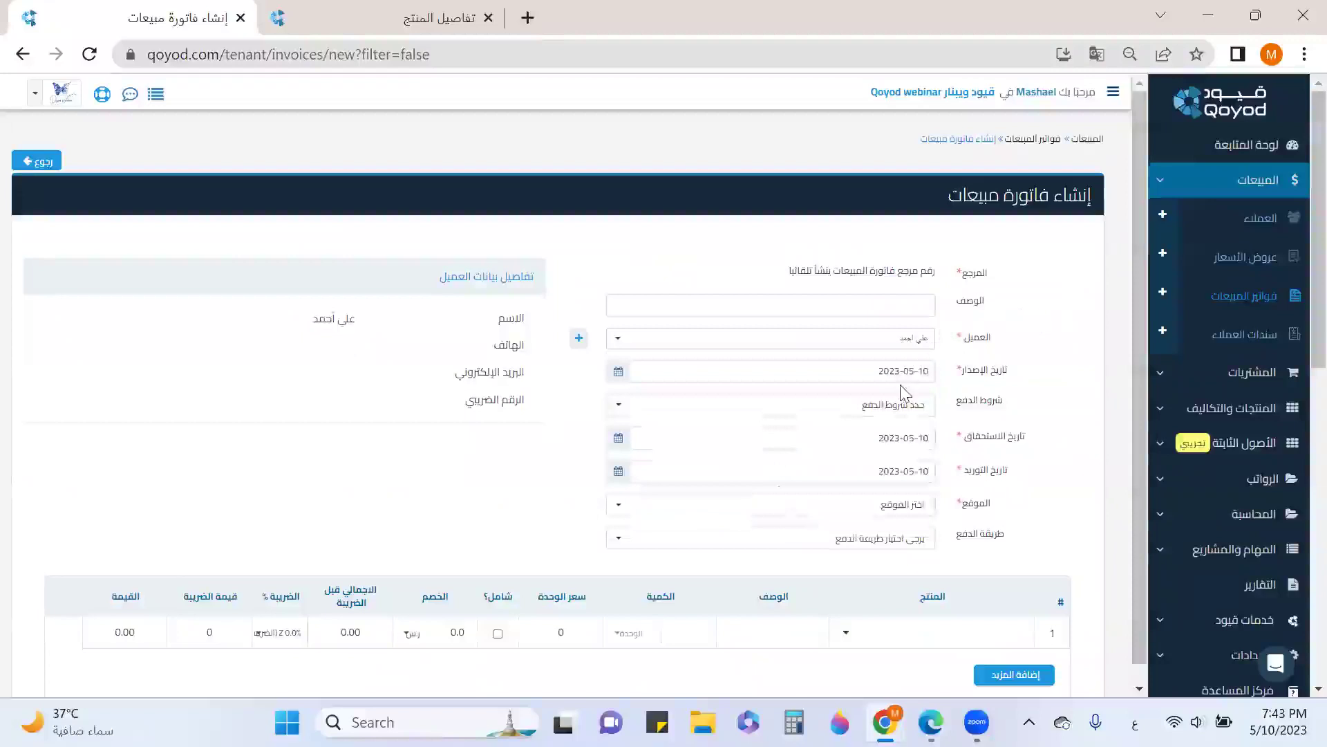
Set the invoice location to الدمام
click(926, 513)
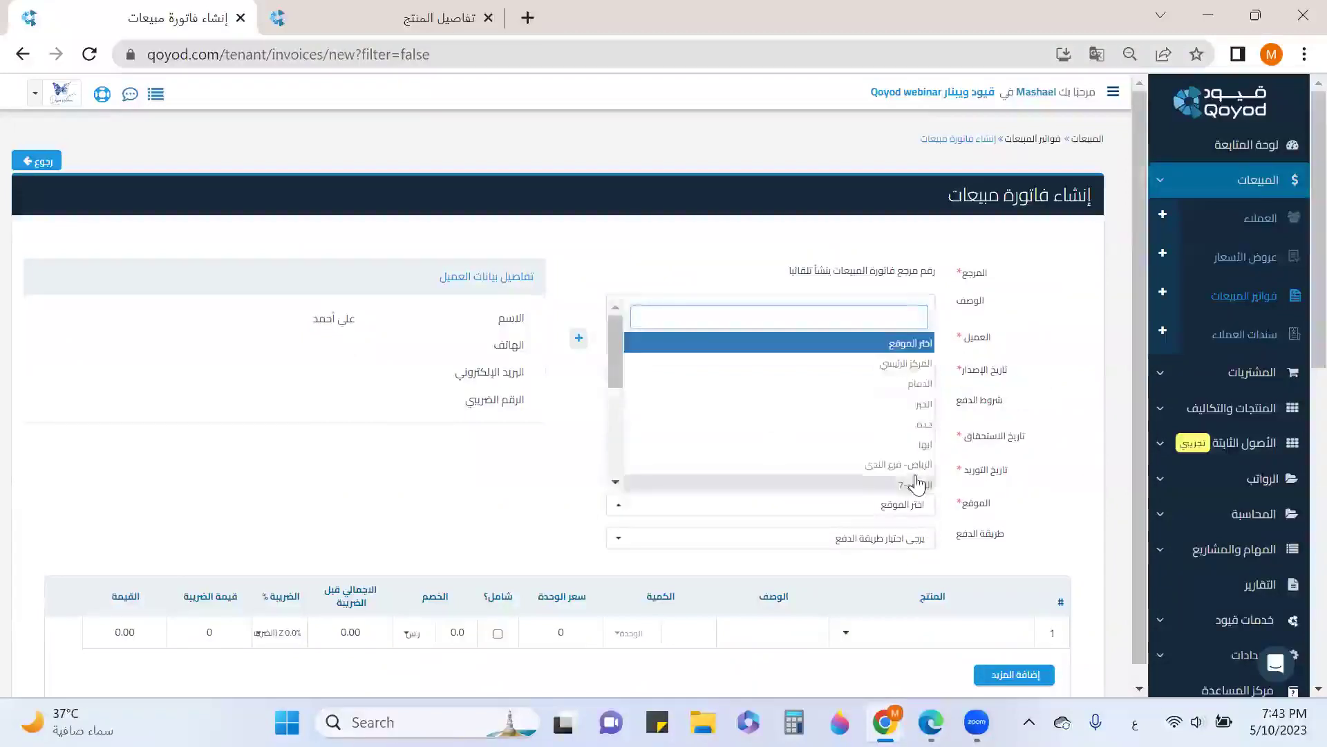
scroll(918, 482, down, 3)
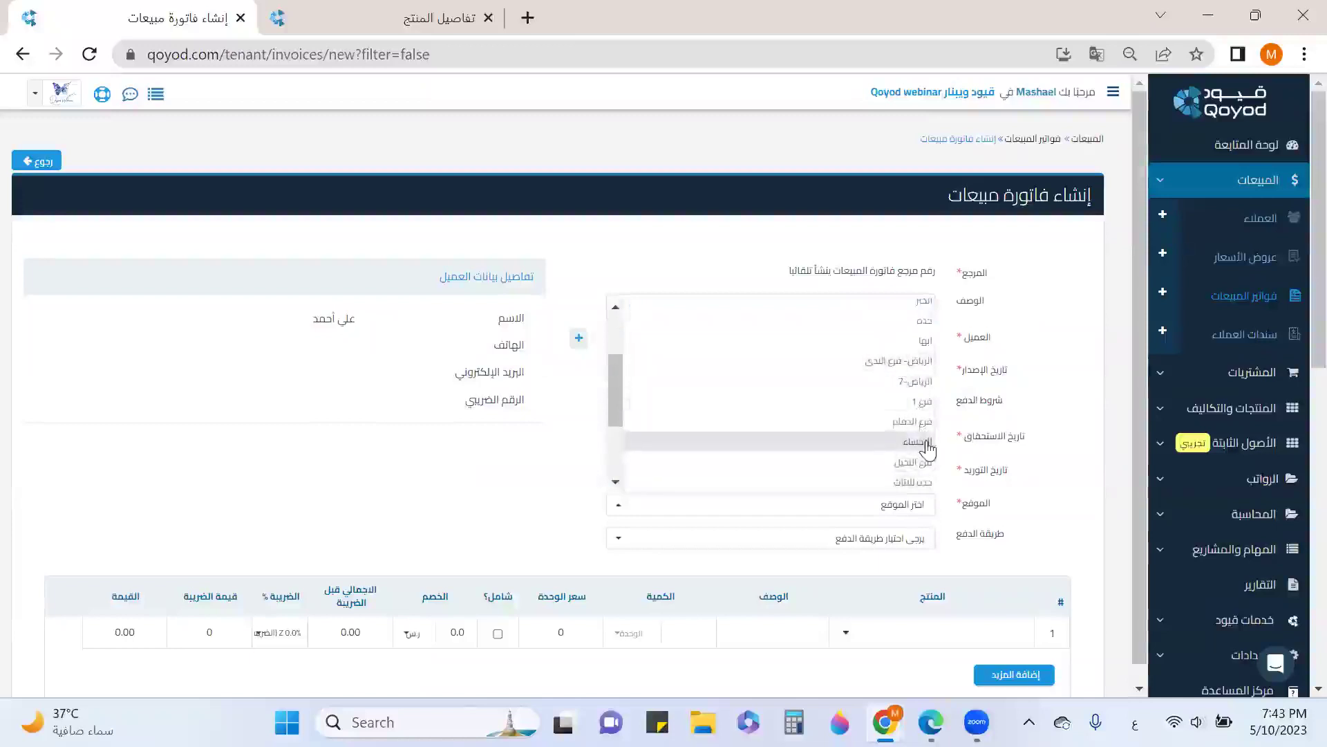
scroll(923, 428, up, 3)
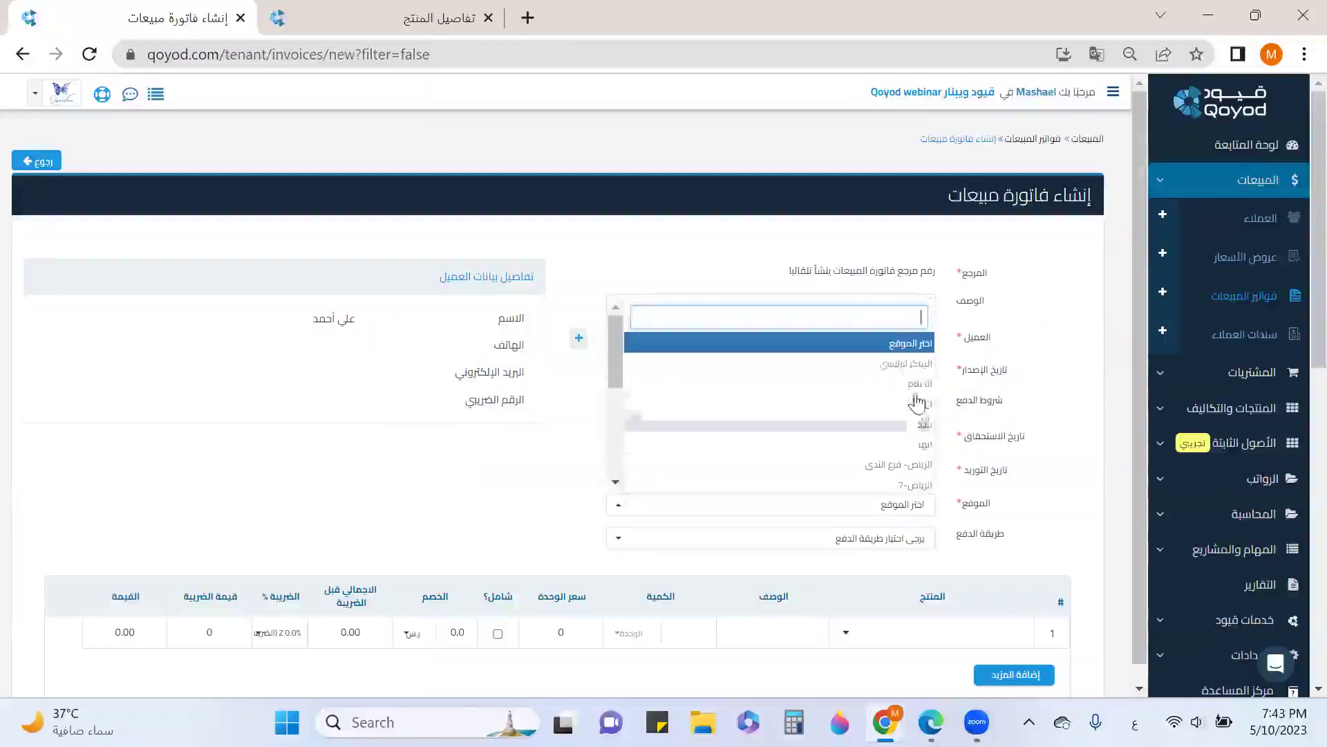
click(916, 386)
scroll(918, 539, down, 2)
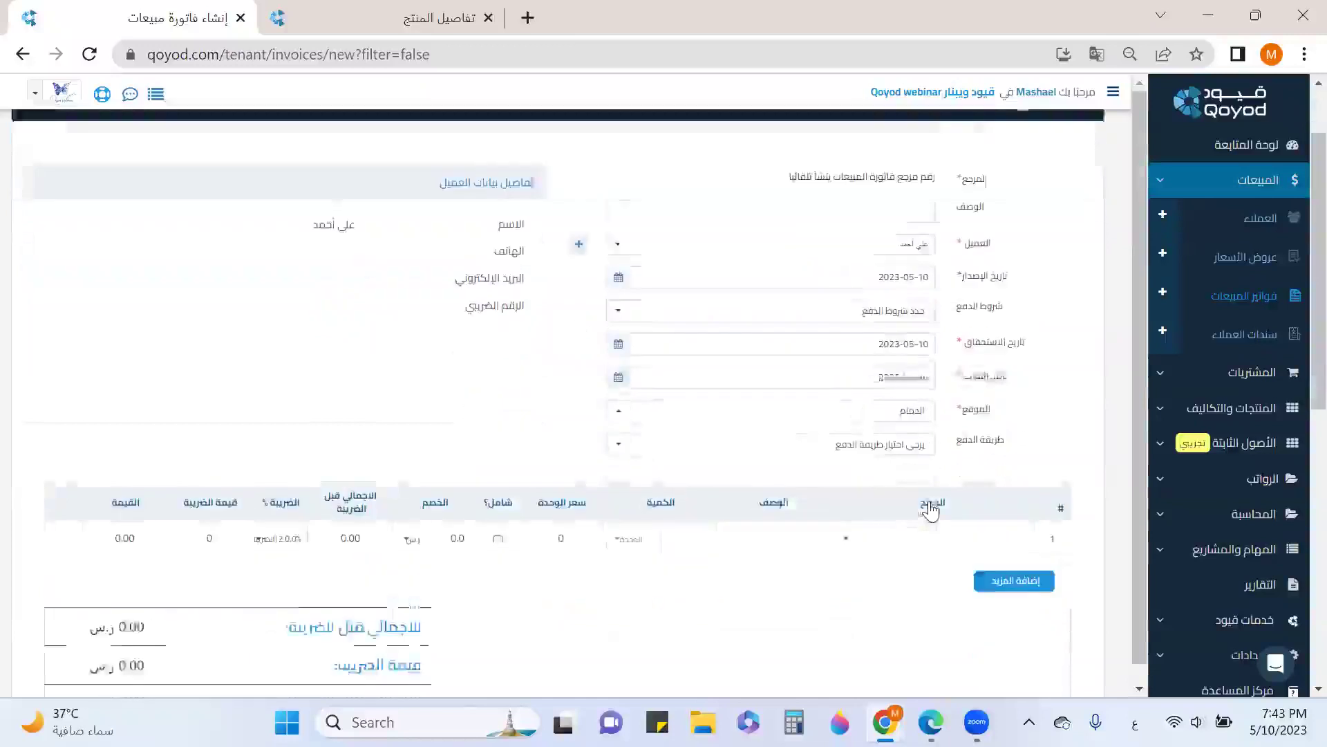
Add three product lines: بطانية قطن, ألعاب الشاطئ and أواني الطفل
click(923, 523)
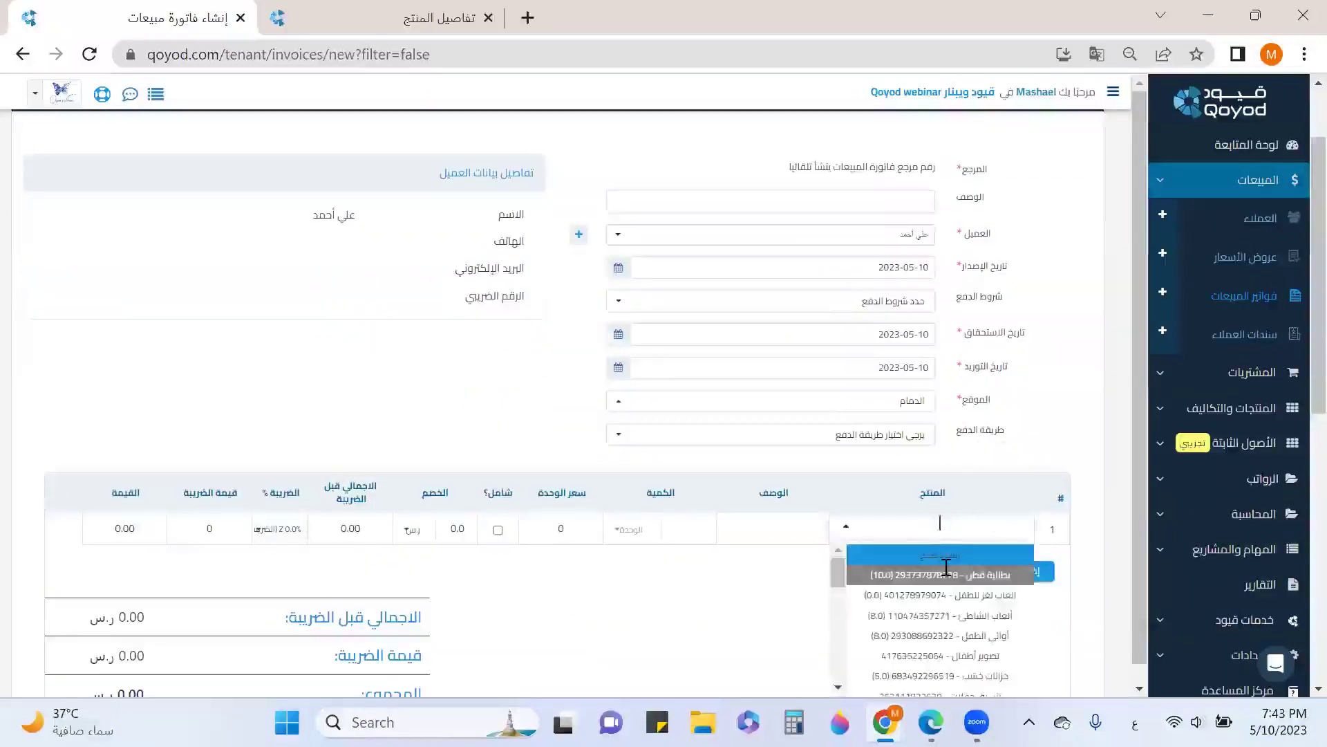
click(946, 574)
click(1006, 575)
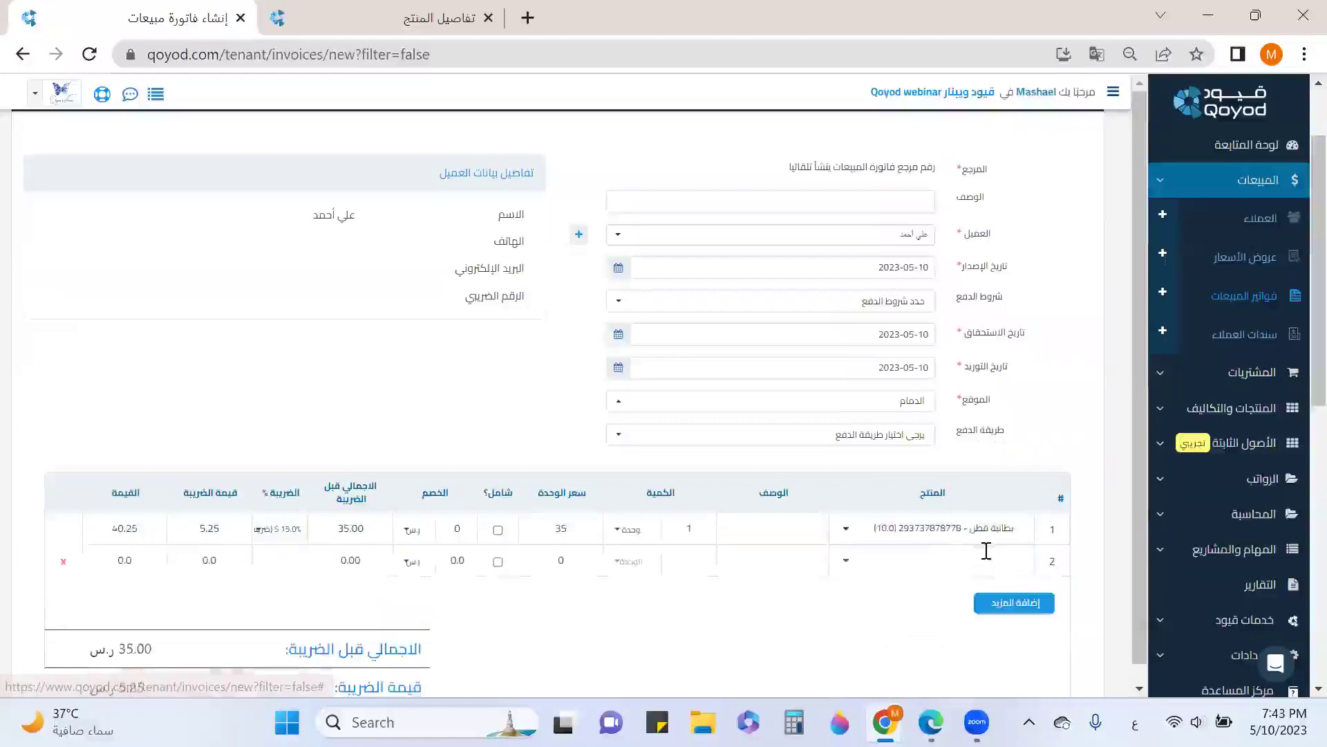
click(987, 551)
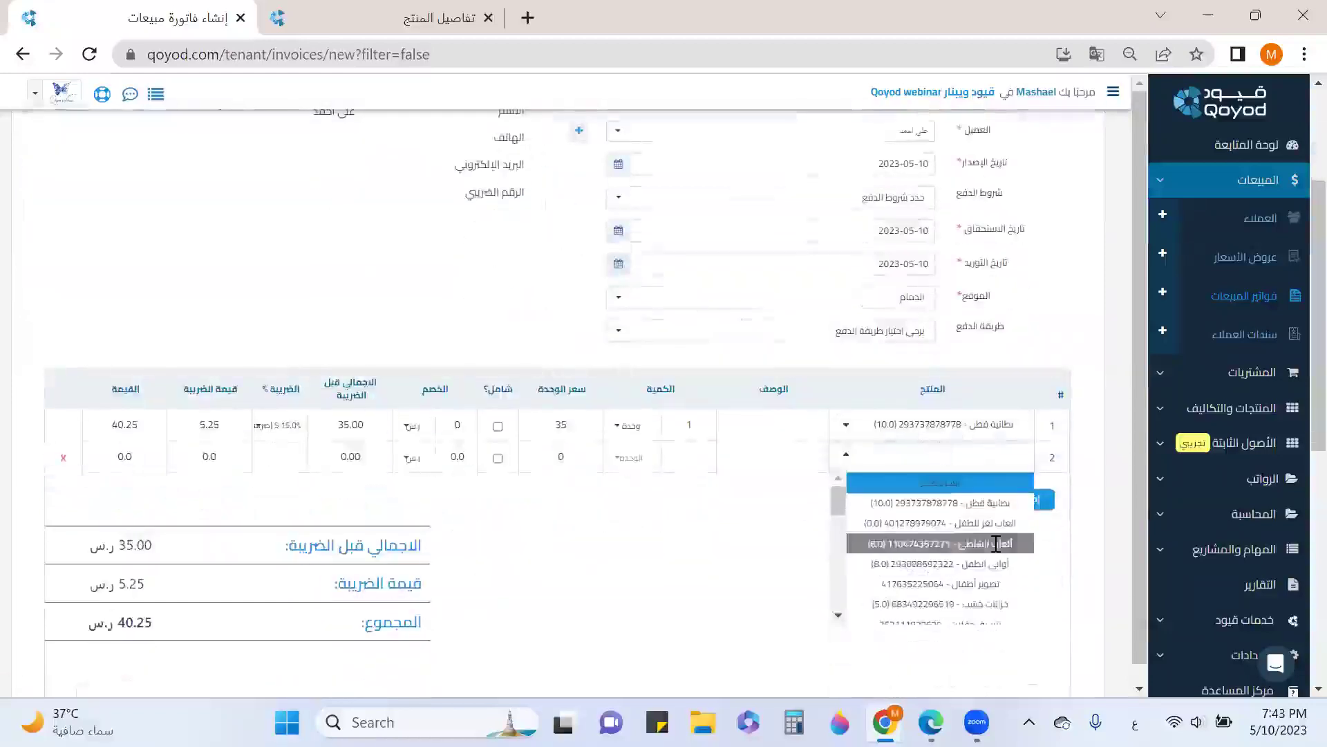
click(997, 544)
click(1020, 531)
click(980, 486)
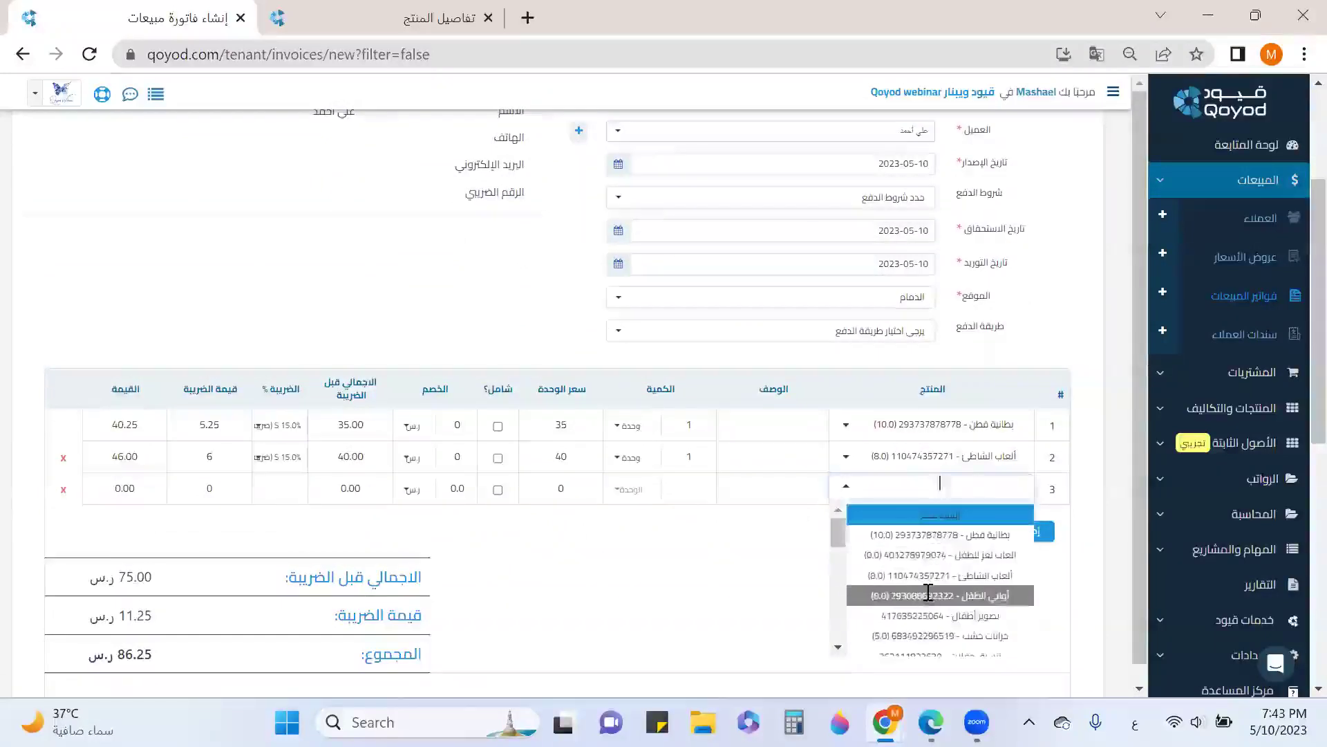
click(929, 595)
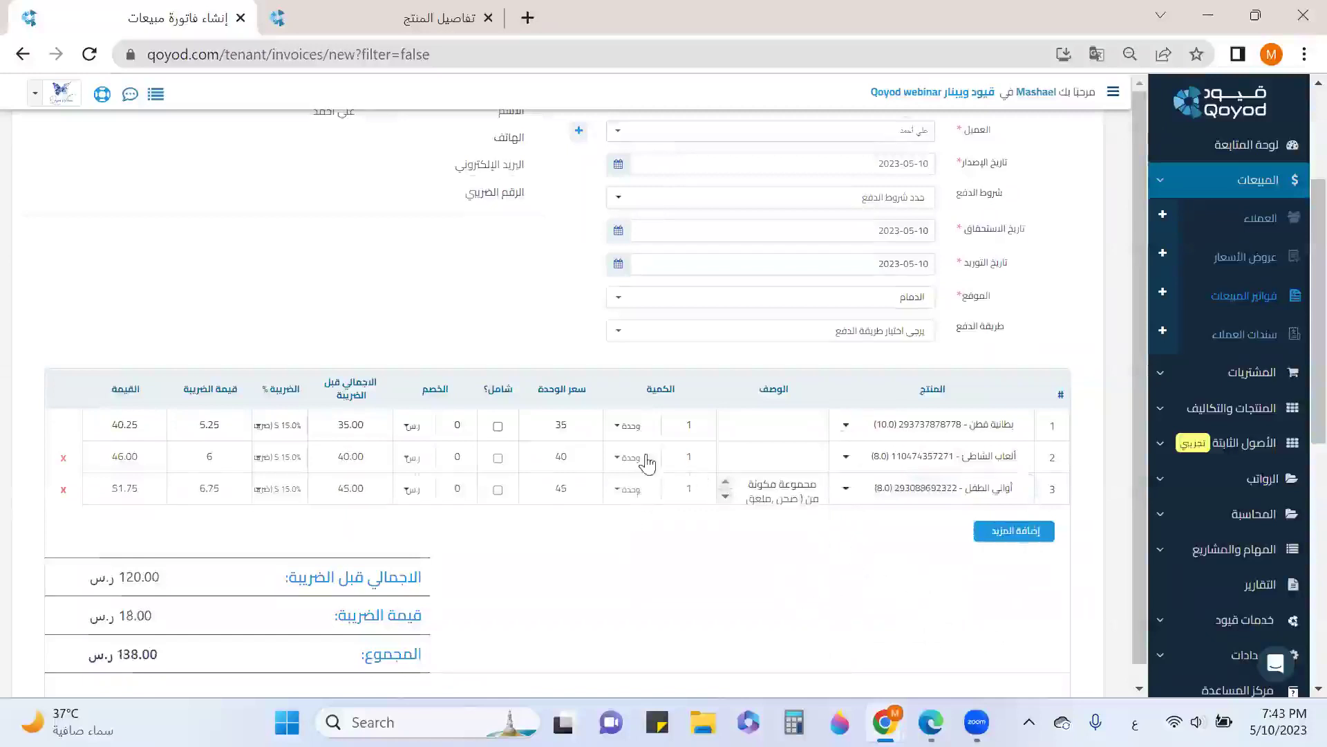
scroll(650, 456, down, 2)
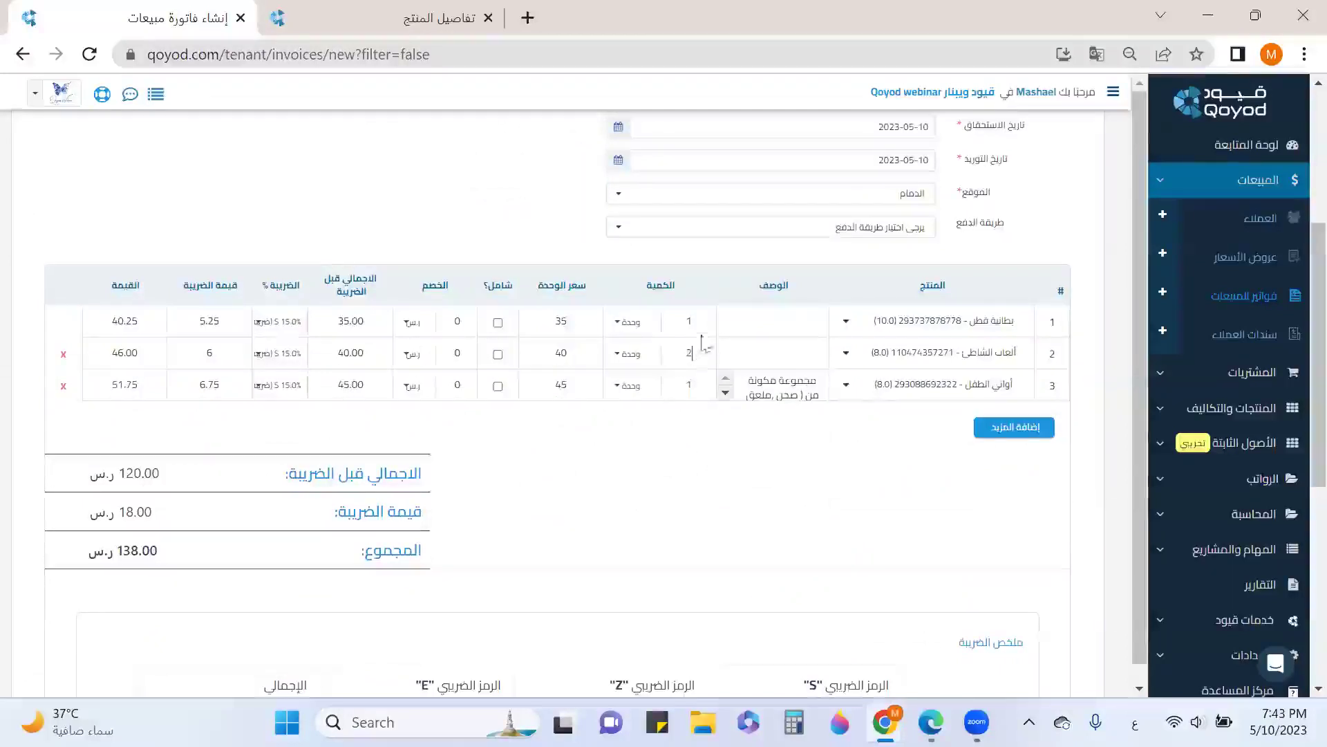
Set the بطانية قطن quantity to 3, bringing the invoice total to 264.50
click(697, 321)
text(3)
scroll(770, 470, down, 3)
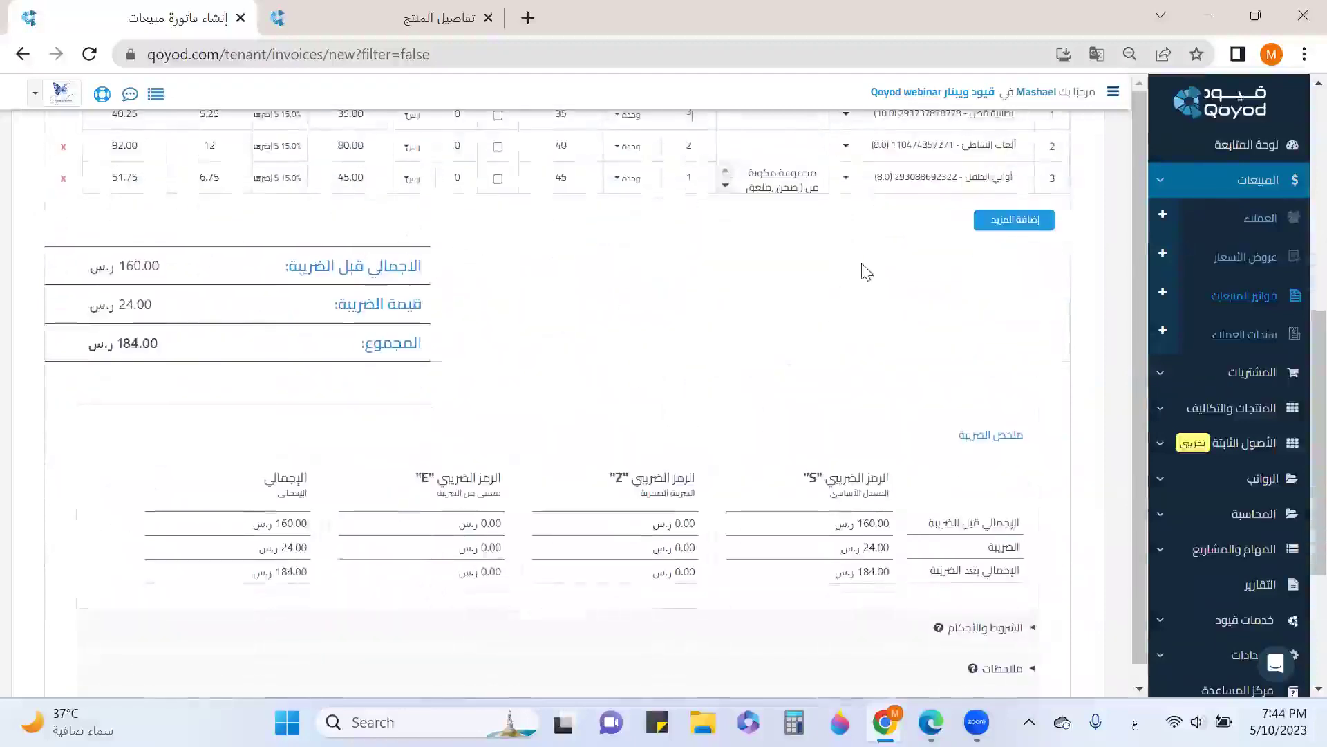
scroll(864, 269, down, 3)
scroll(864, 270, down, 1)
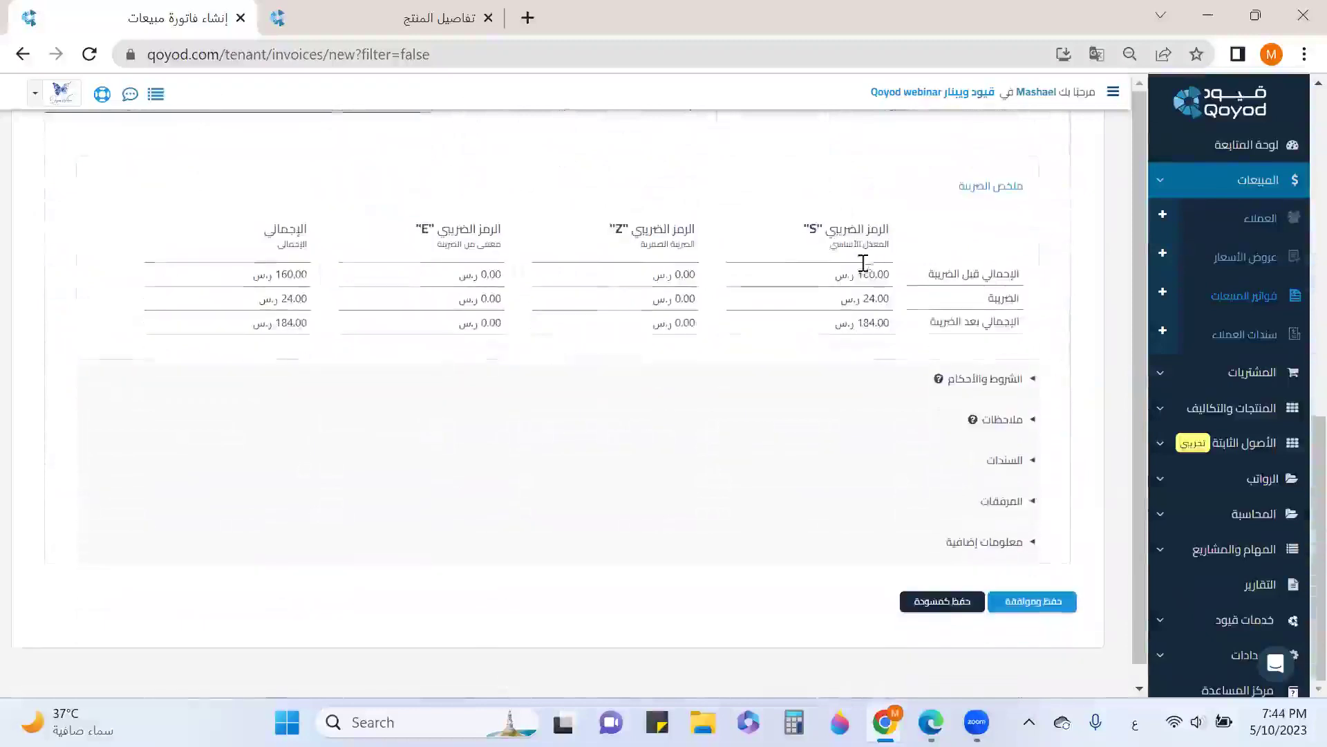
Save and approve the 264.50 invoice, now listed as INV191 with status موافق عليه
click(1008, 470)
click(1007, 468)
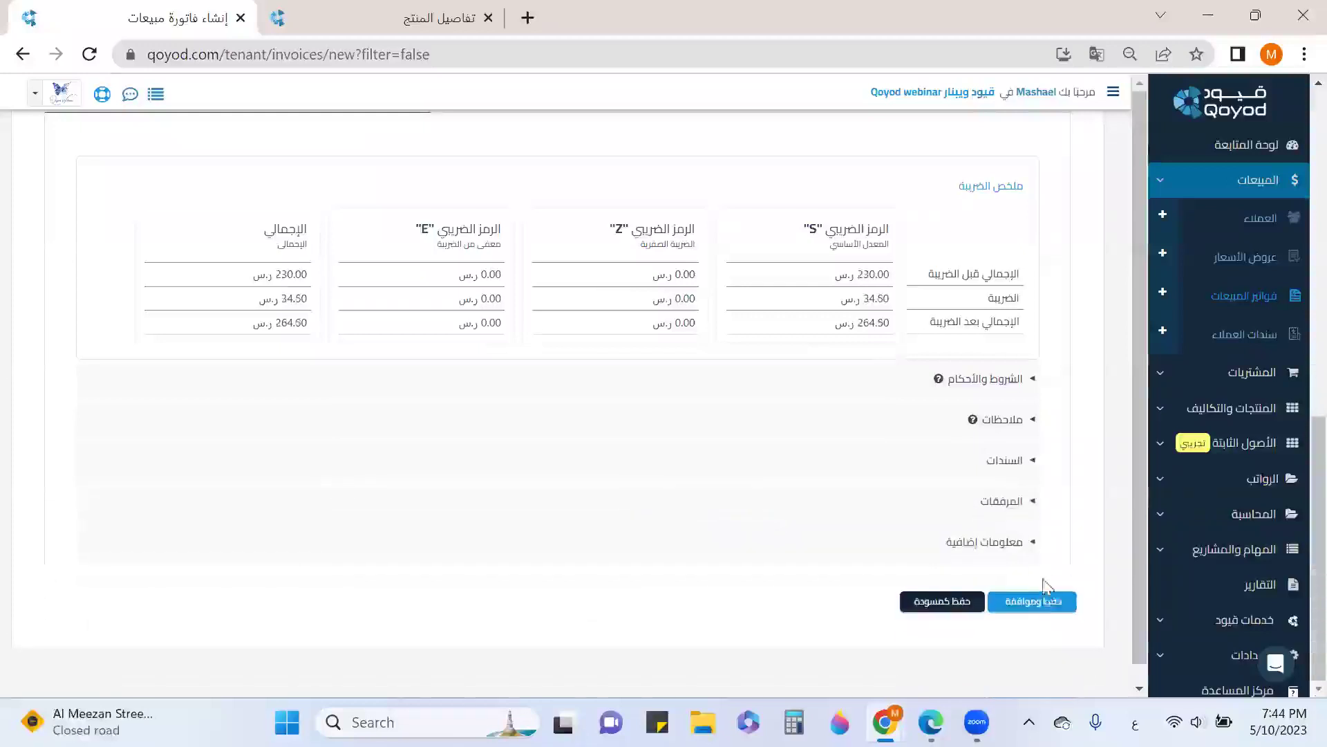
click(1044, 603)
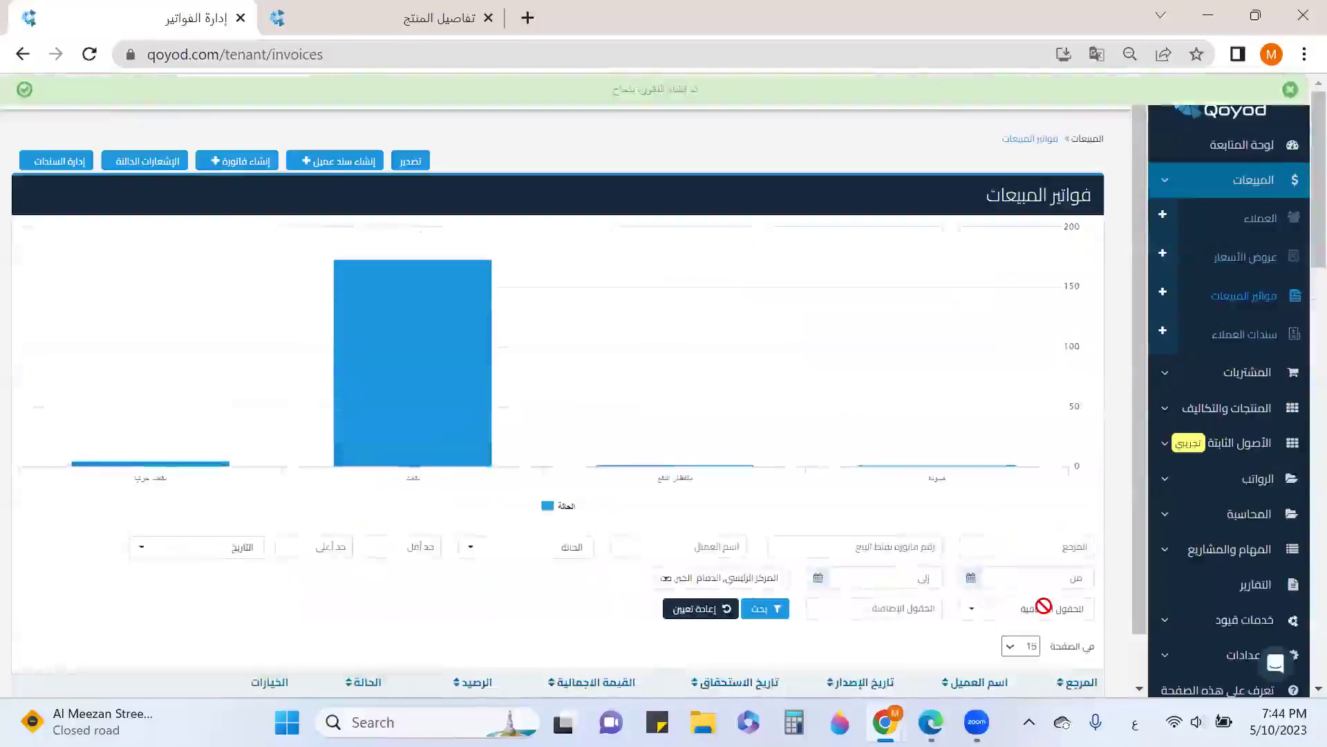
scroll(1043, 611, down, 5)
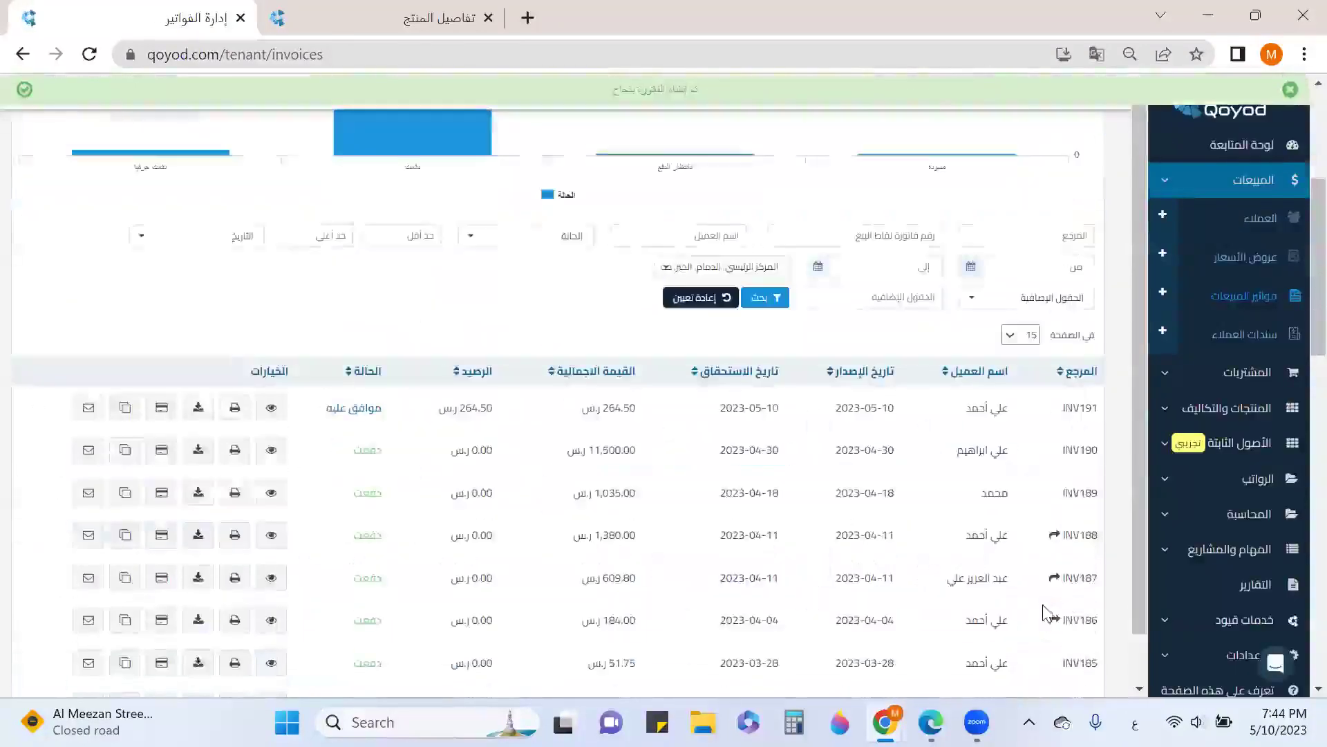
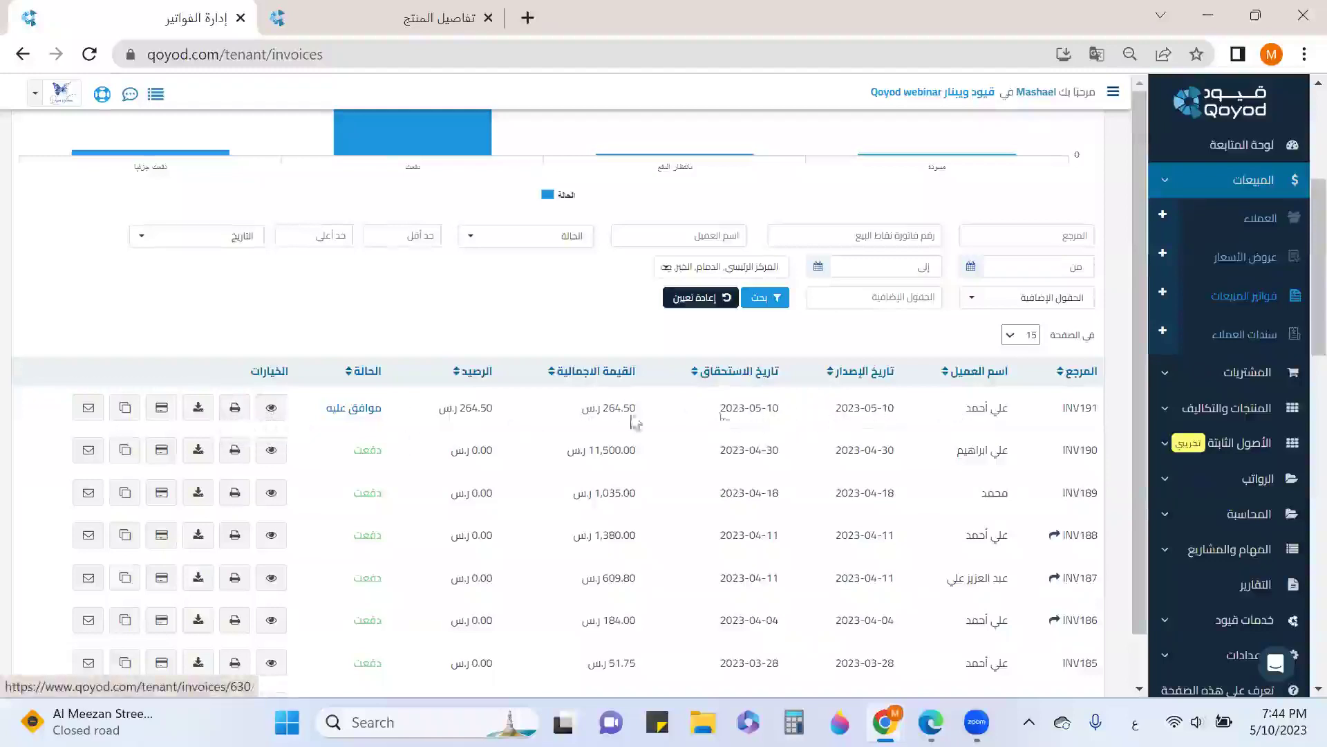
Settle INV191 with 264.5 from the earlier credit CRN81 using 'استخدم سند سابق'
click(161, 409)
click(816, 207)
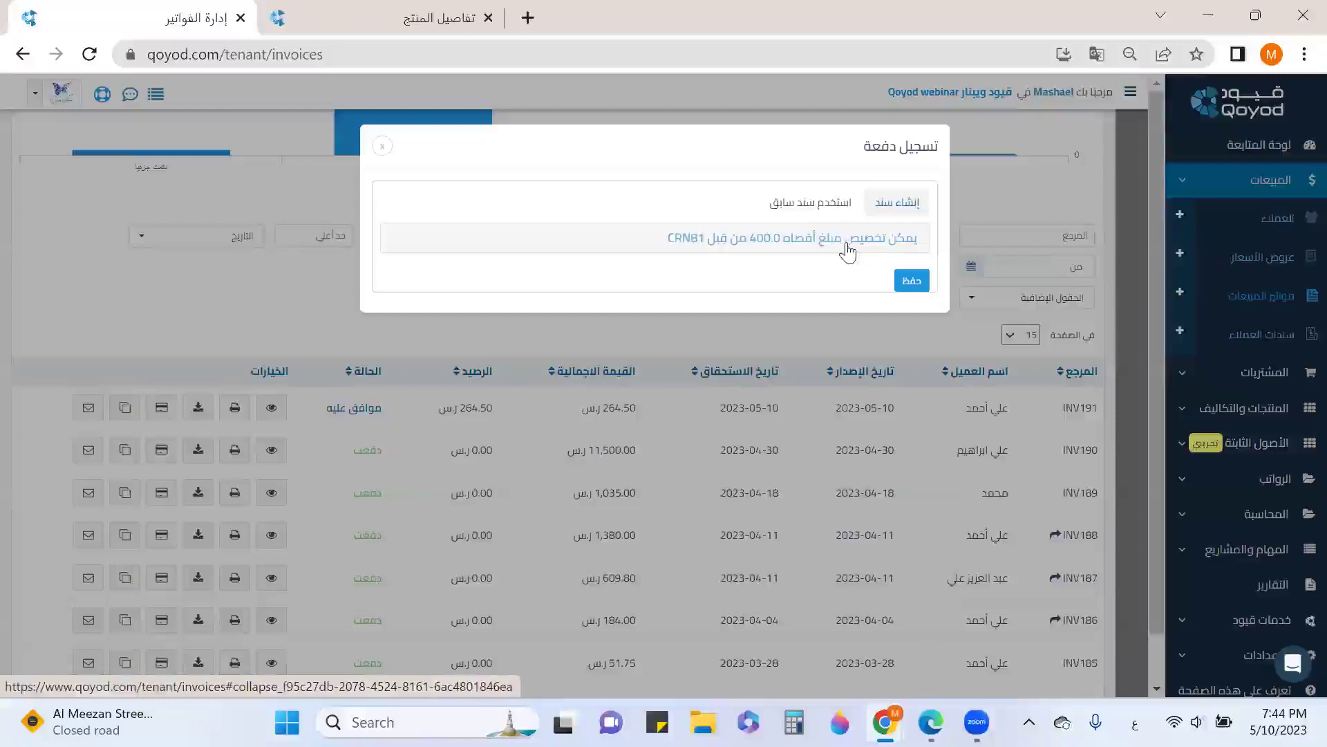
click(848, 253)
double_click(756, 281)
click(909, 338)
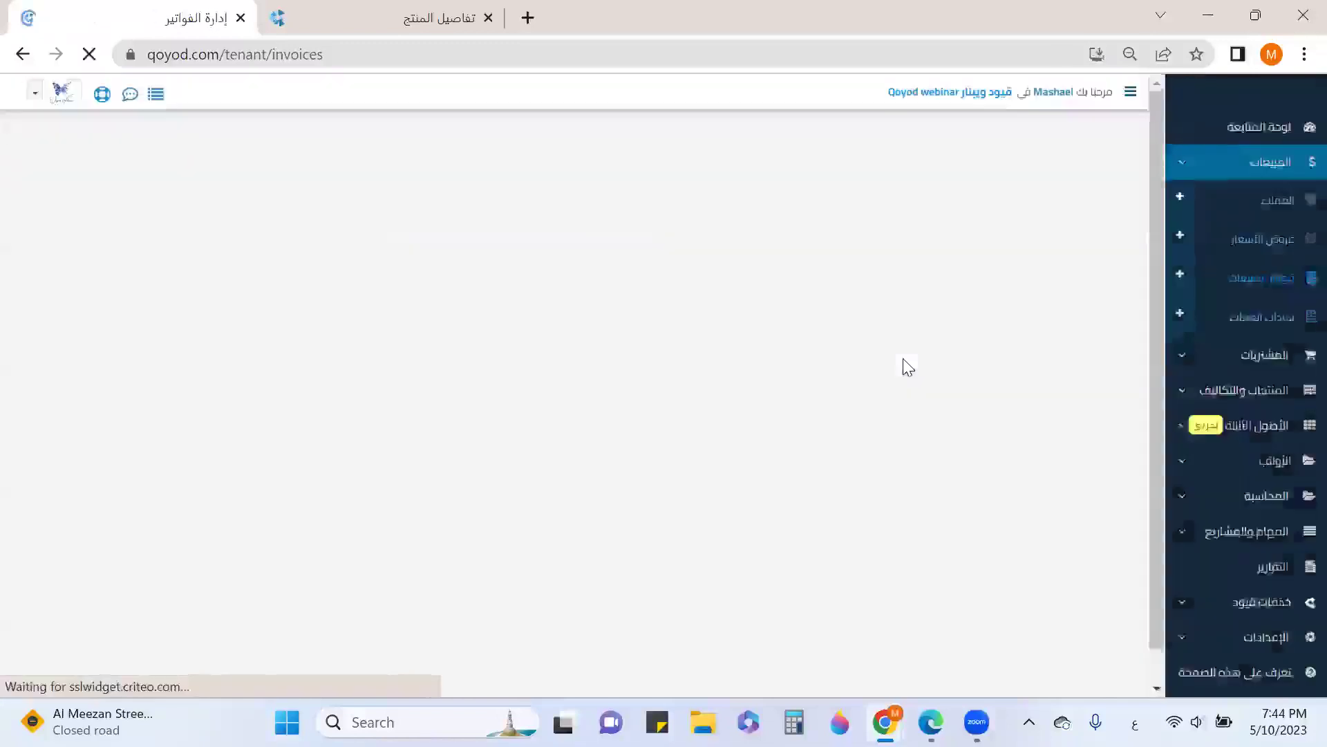
scroll(902, 358, down, 2)
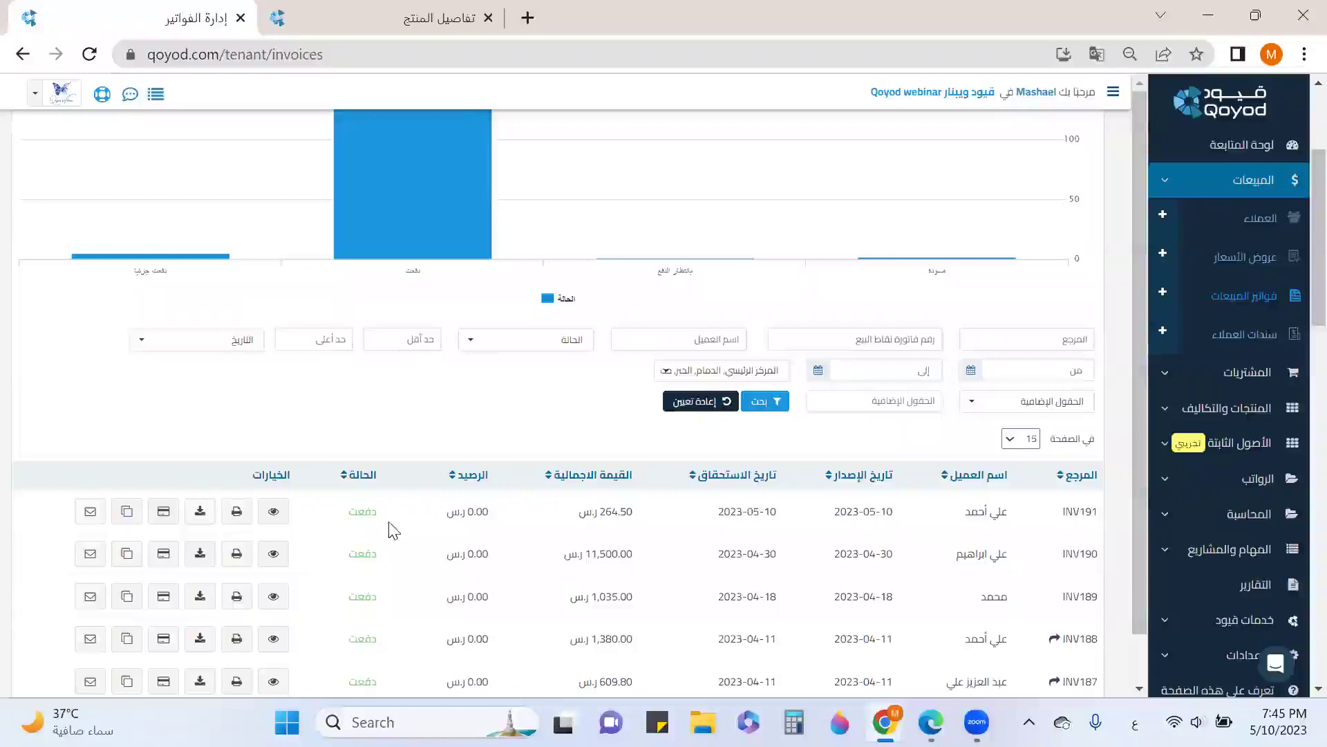
Review the INV191 invoice details
click(273, 511)
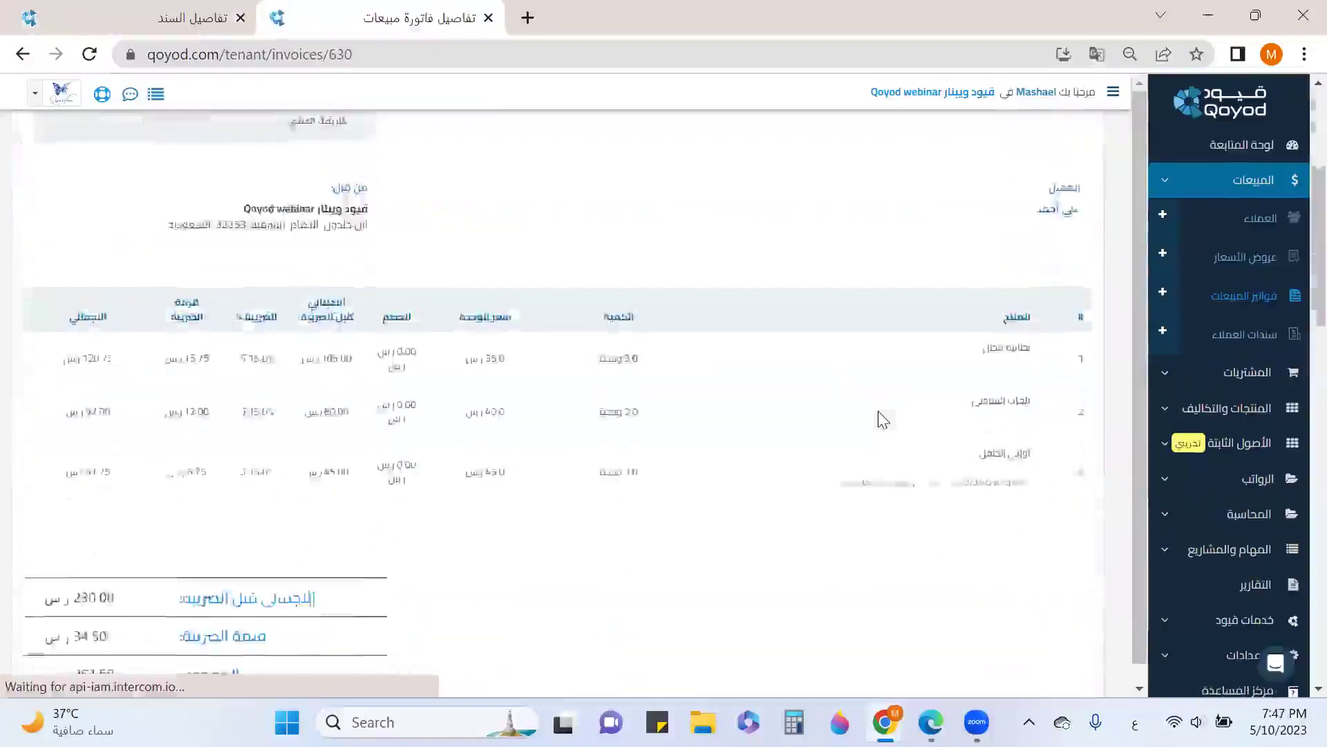
scroll(878, 410, down, 7)
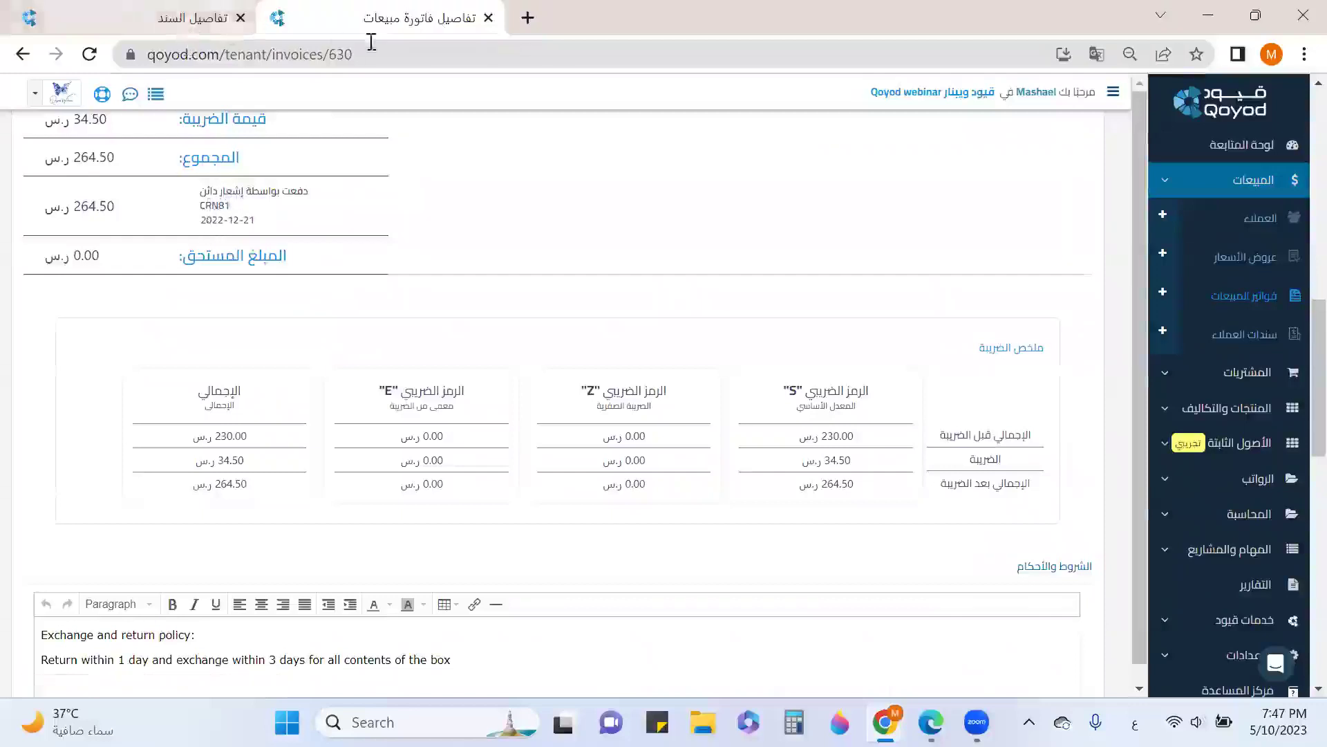
scroll(365, 158, up, 2)
scroll(365, 158, up, 5)
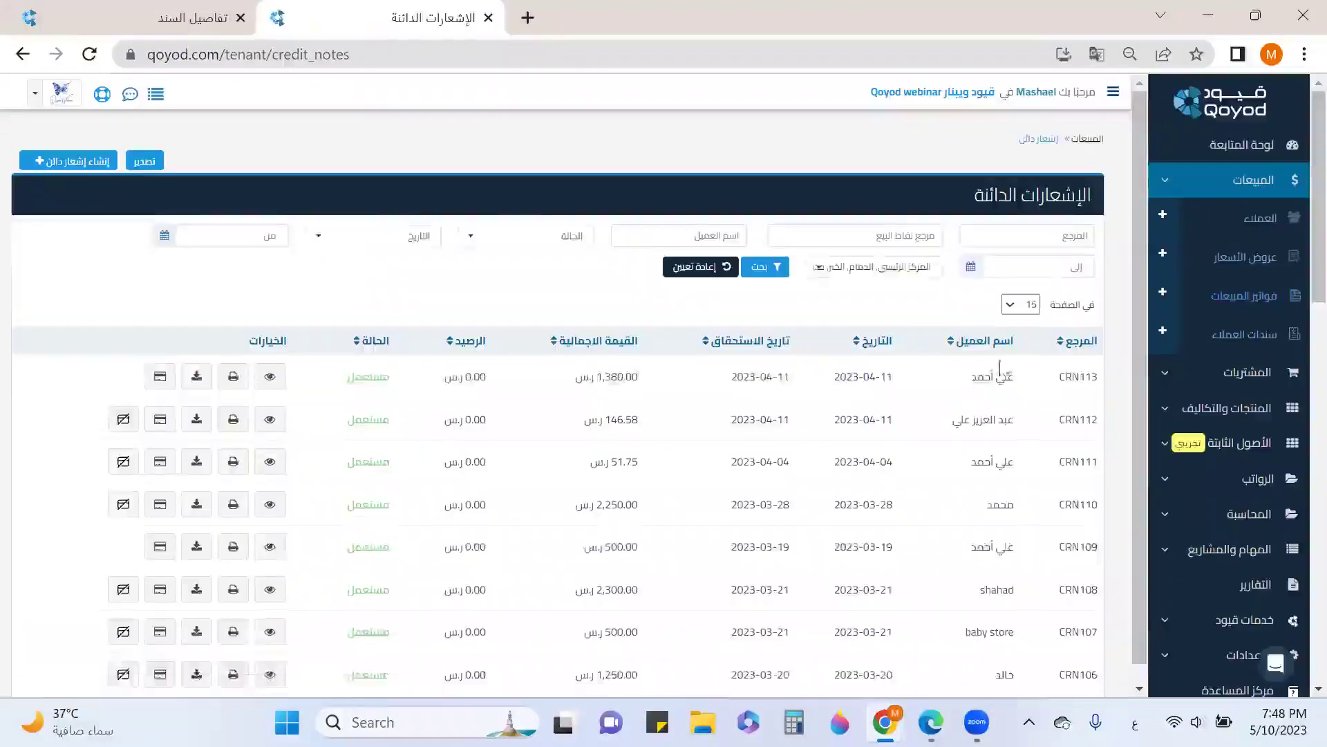
scroll(1024, 367, down, 6)
scroll(1058, 363, down, 2)
scroll(1059, 456, down, 6)
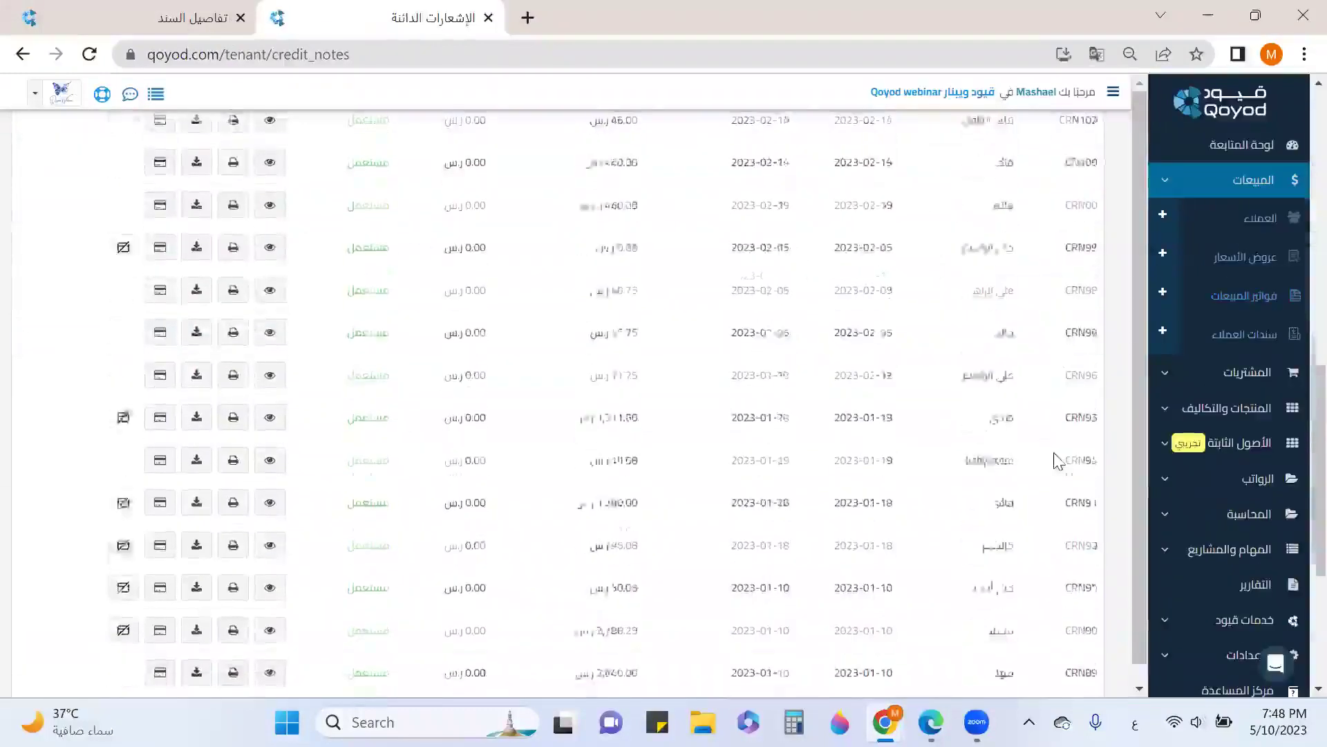
Inspect CRN81 on page 2 of الإشعارات الدائنة, then open its un-allocate dialog
click(82, 552)
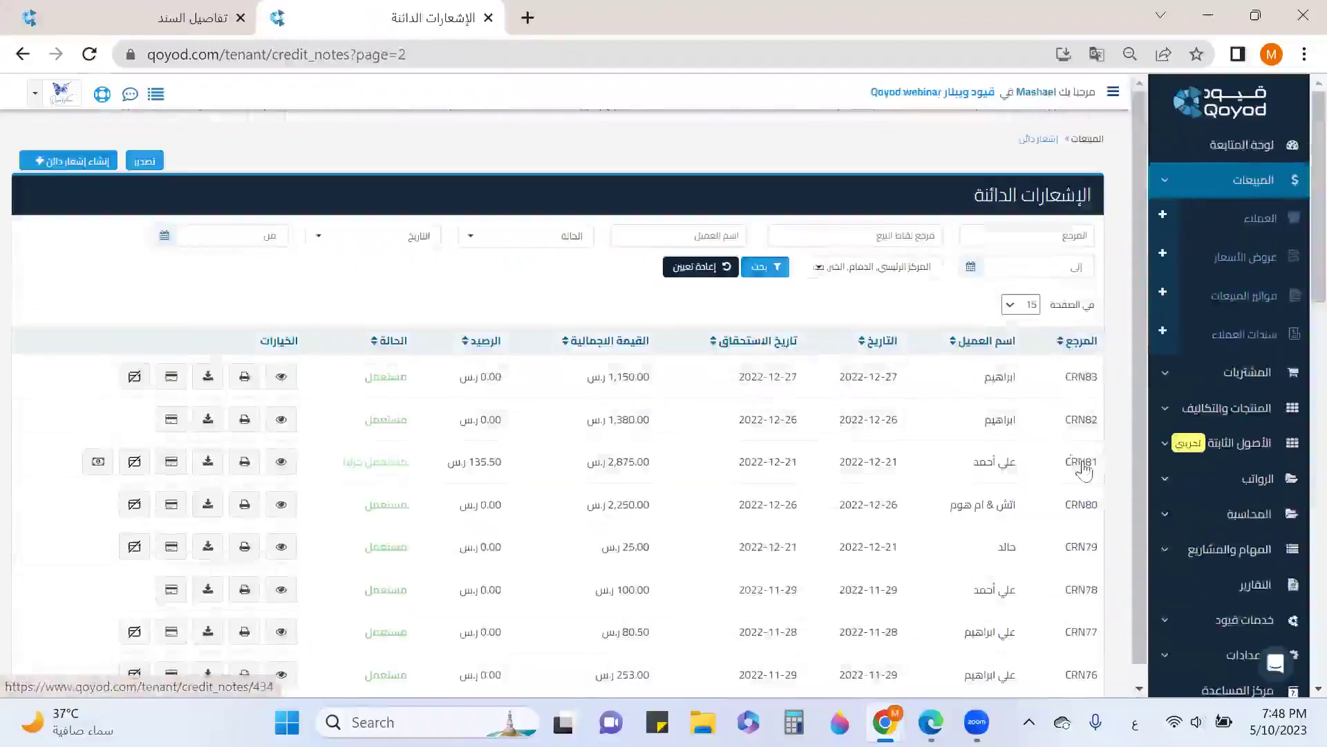
click(281, 462)
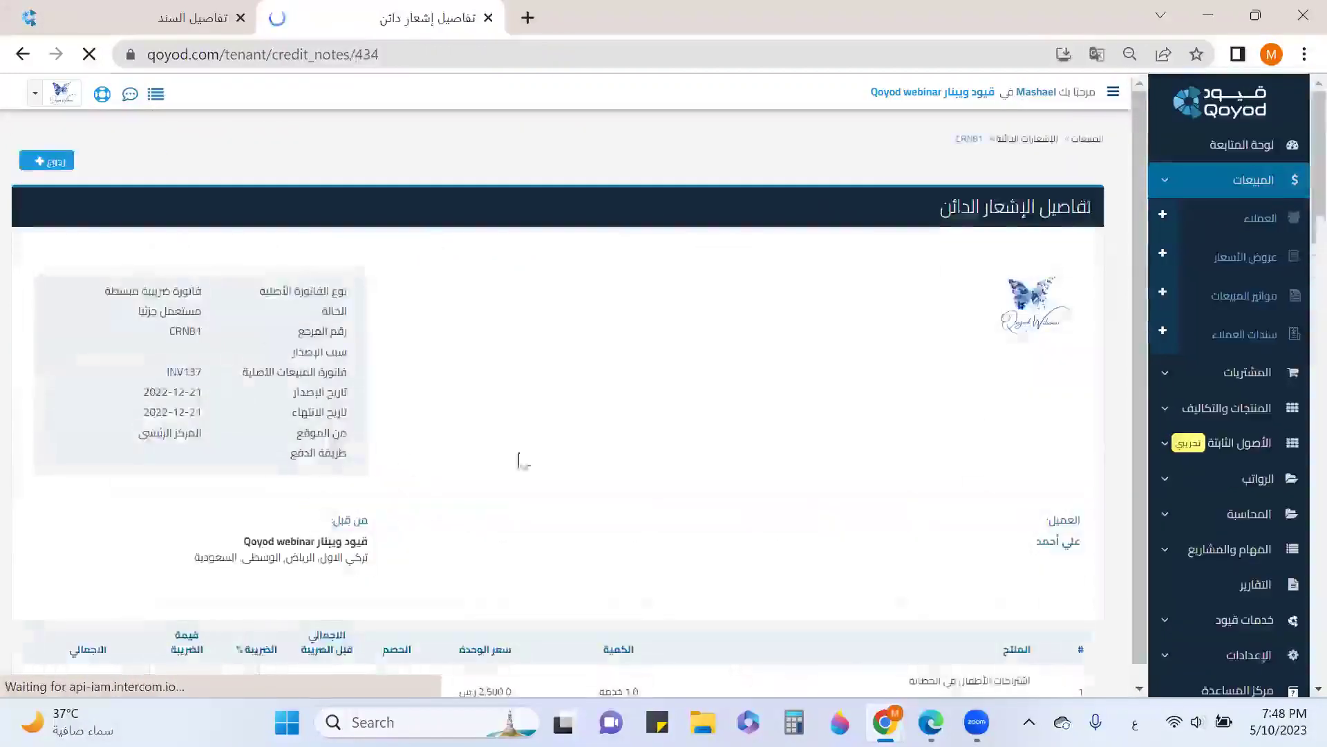
scroll(535, 451, down, 5)
scroll(625, 418, down, 5)
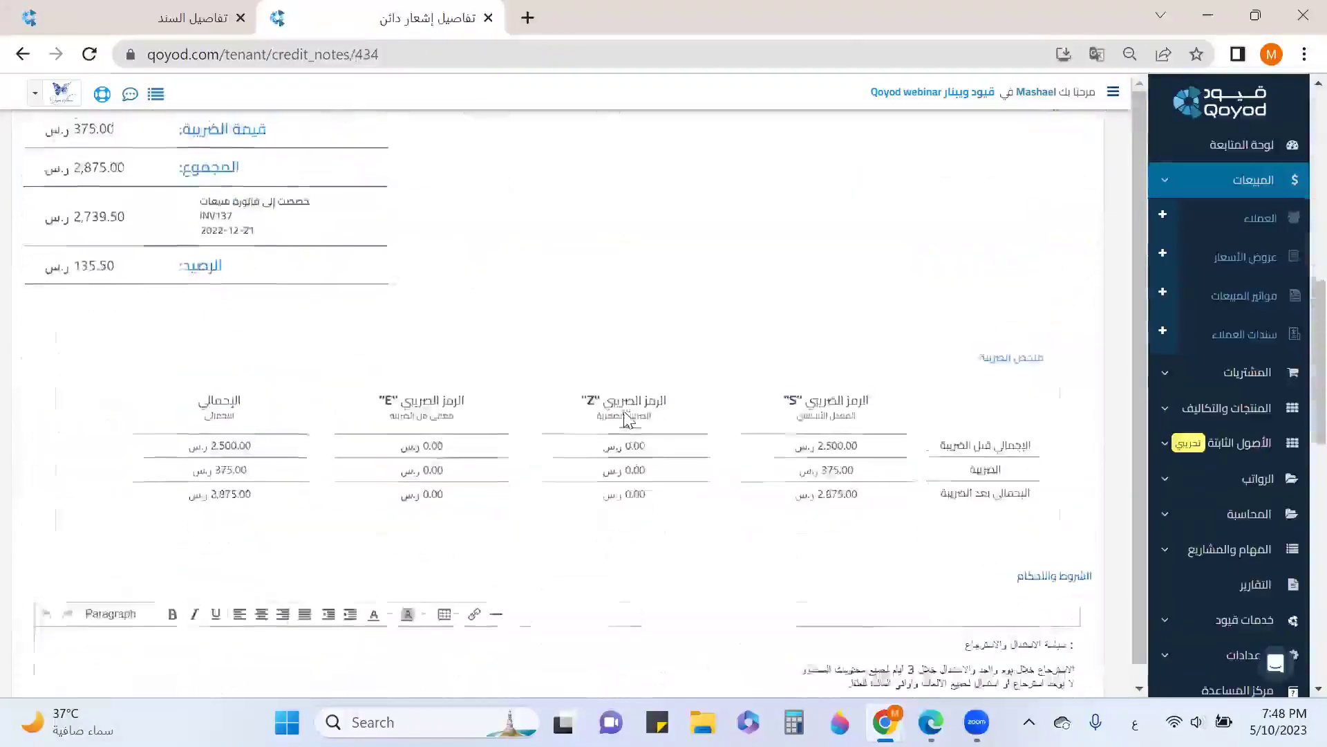
scroll(6, 82, up, 6)
click(22, 56)
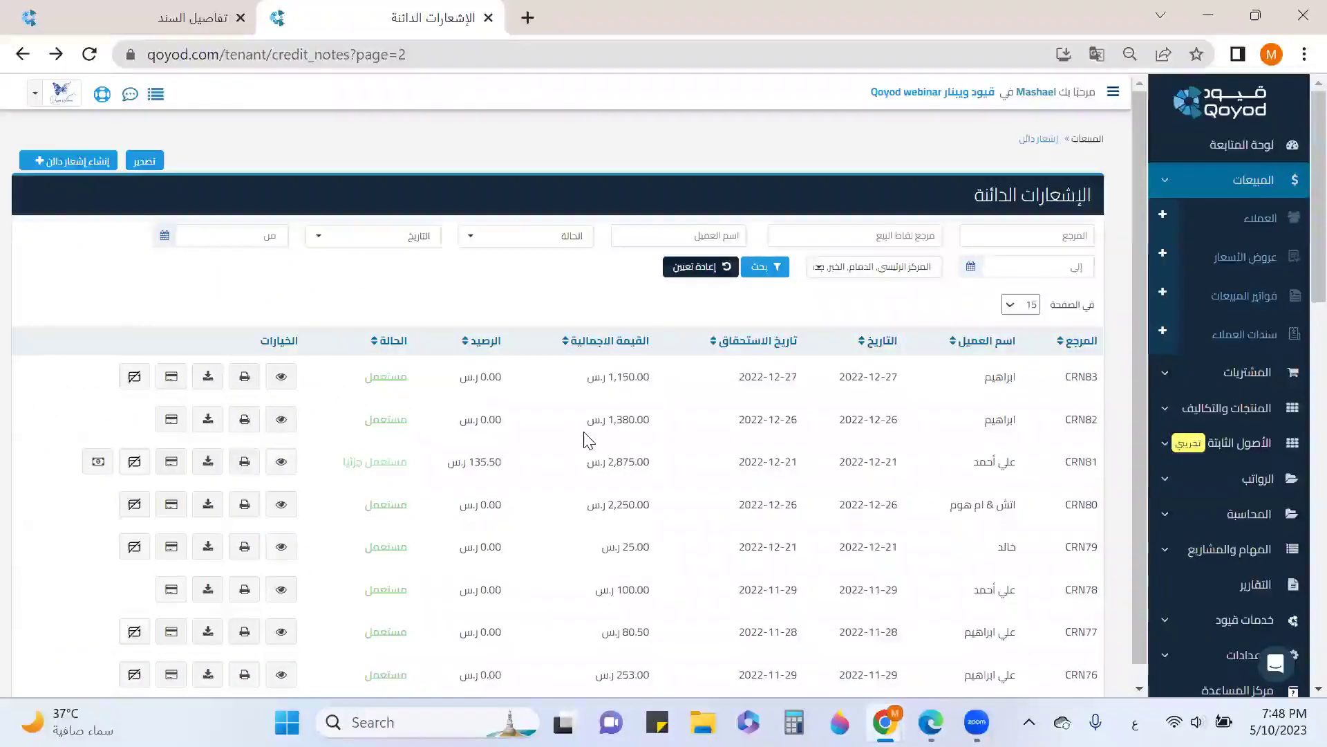
click(136, 461)
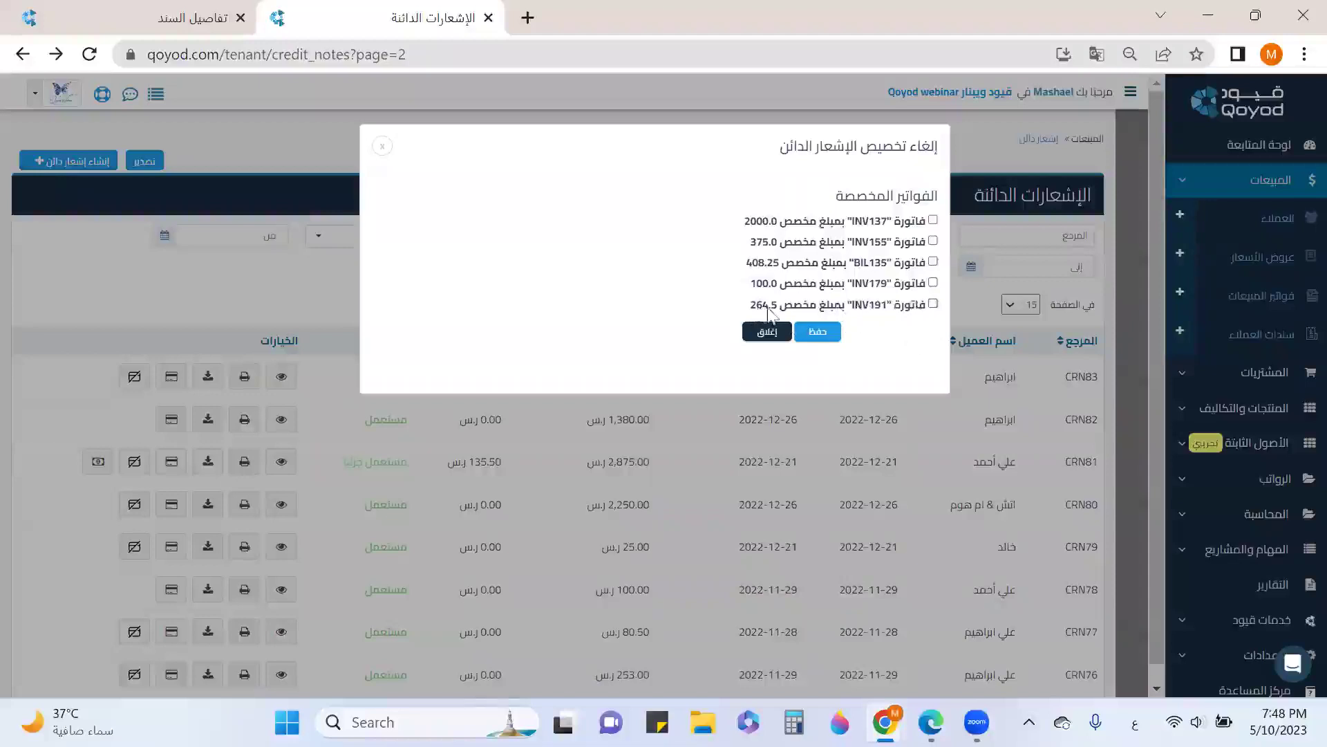
Remove INV191's 264.5 allocation from CRN81 and confirm with موافق
click(933, 304)
click(818, 334)
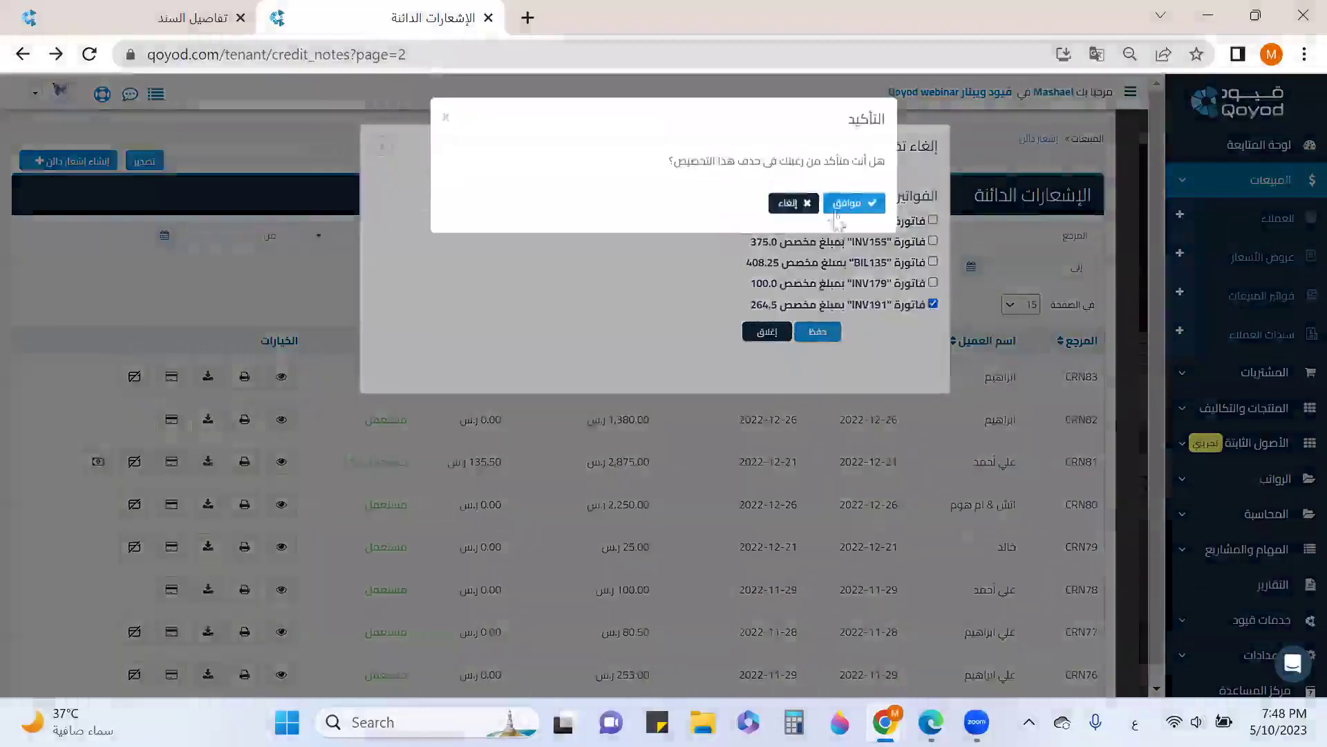
click(849, 205)
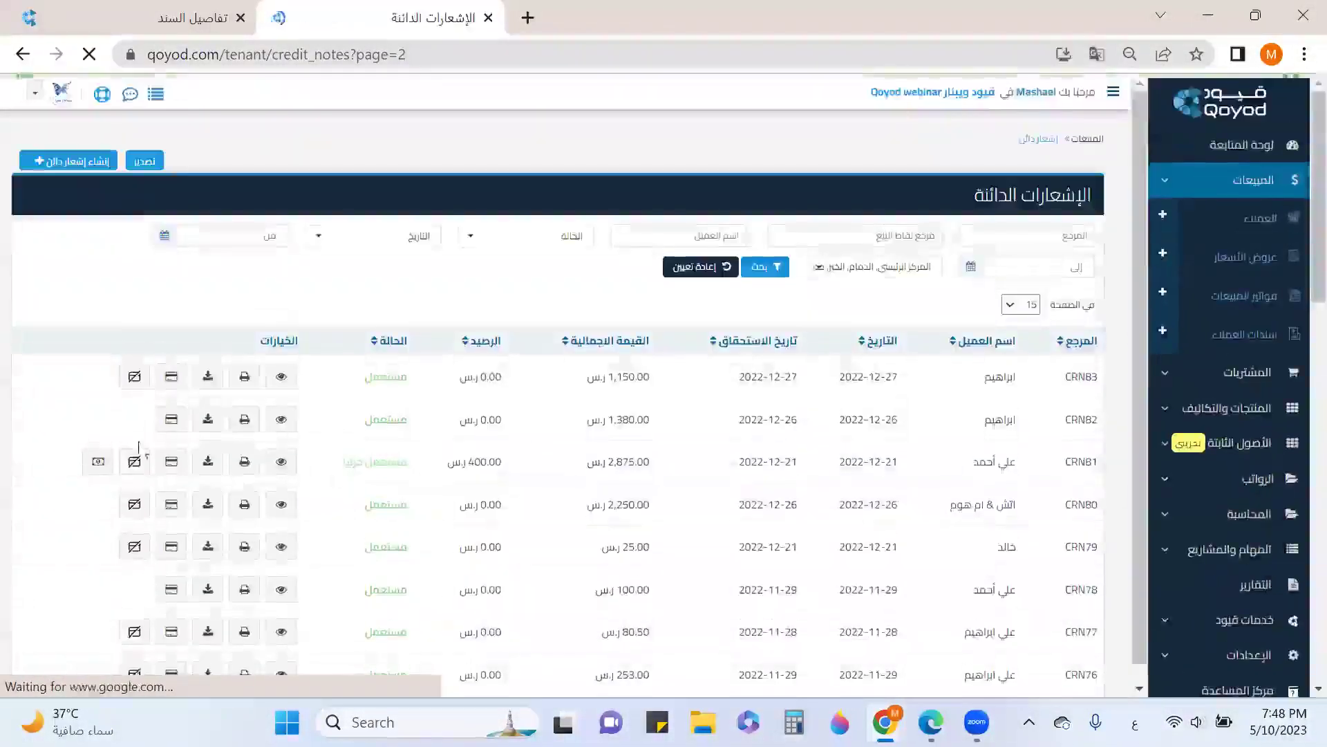
Check INV191 in the sales invoices list, then return to the credit notes list
click(200, 25)
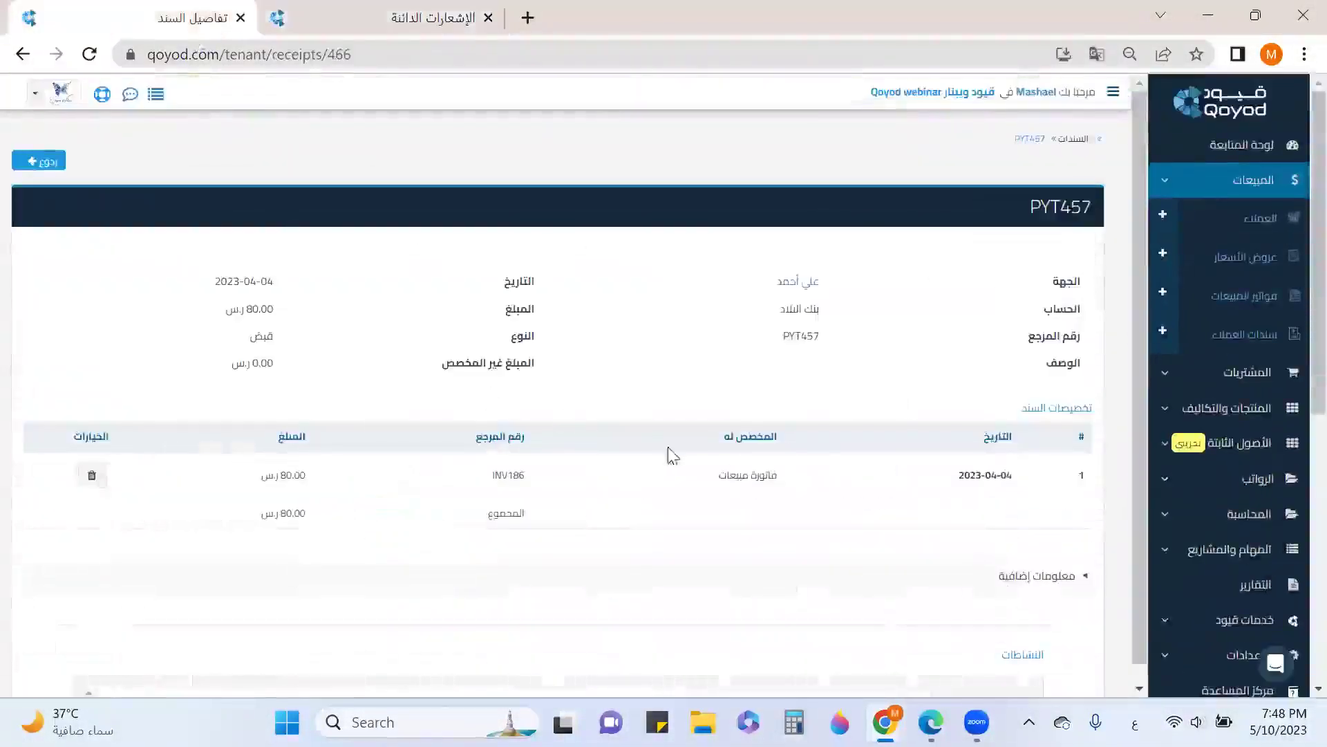
click(1257, 295)
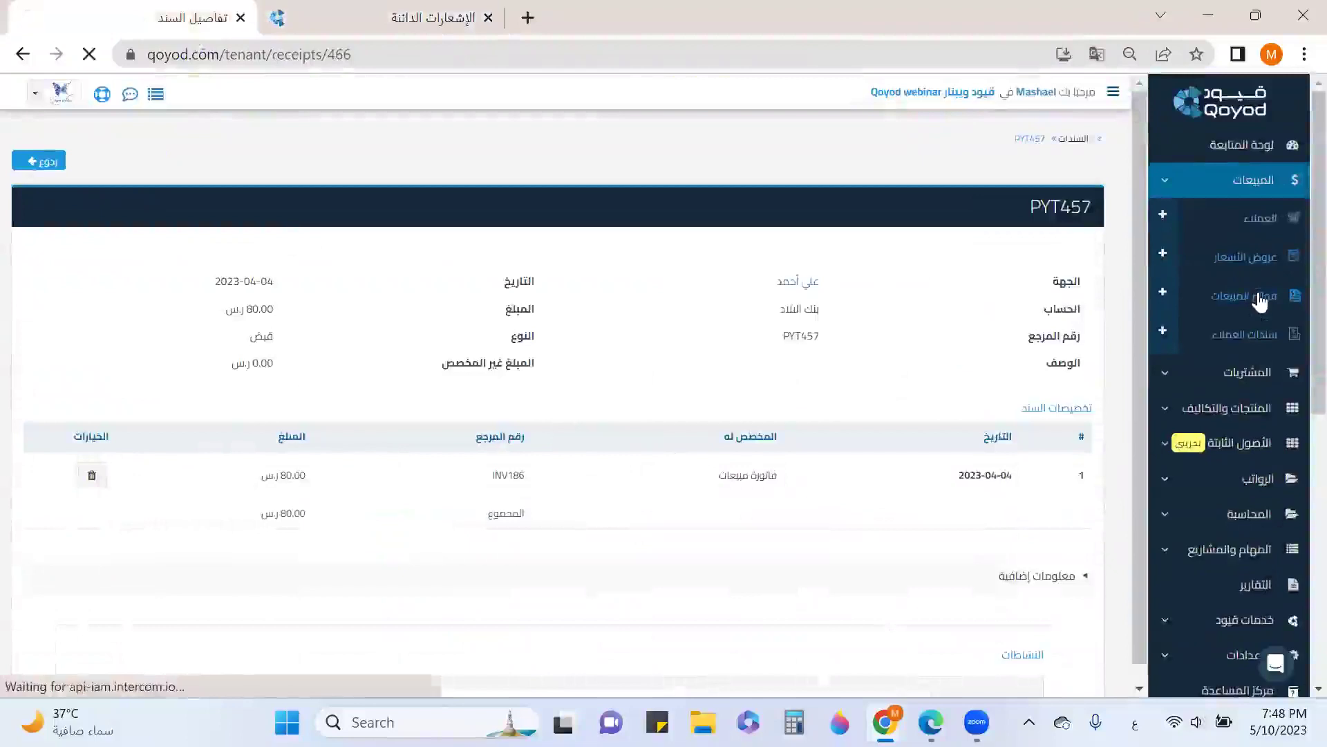
scroll(795, 423, down, 5)
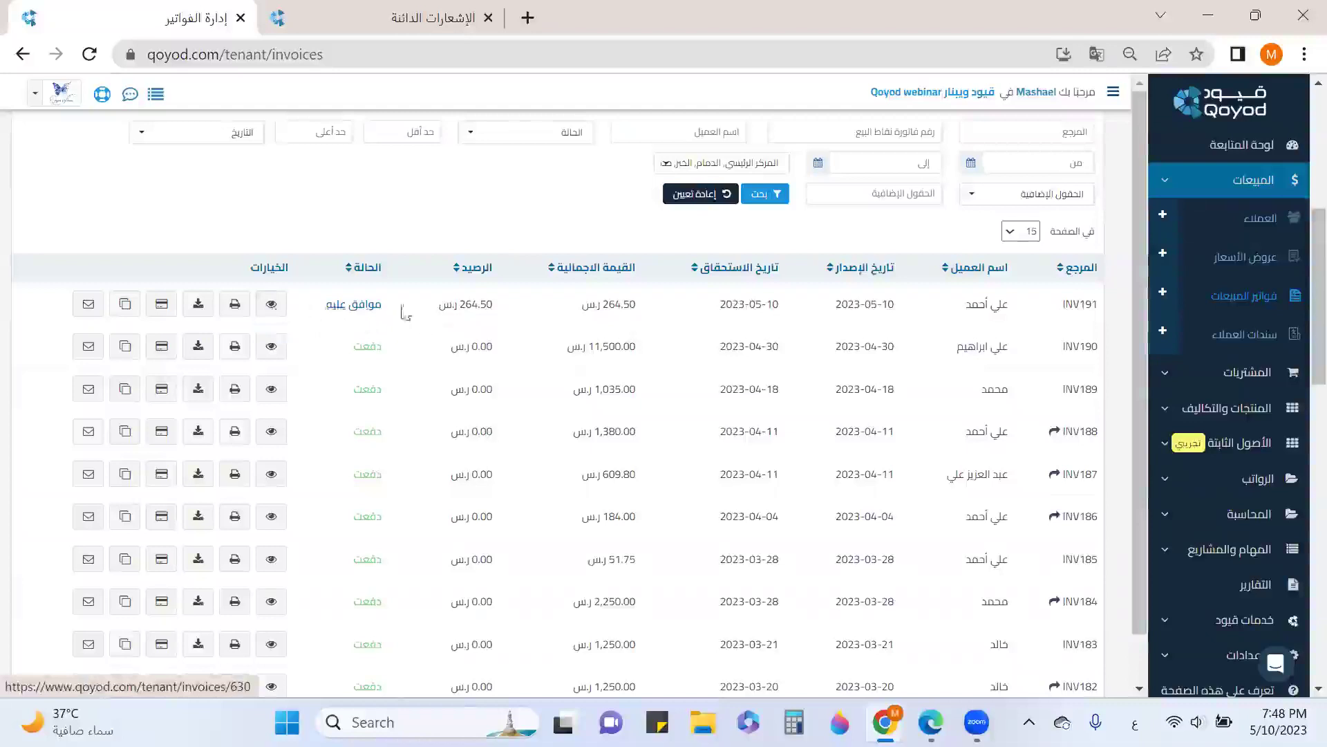
scroll(405, 312, up, 6)
click(146, 165)
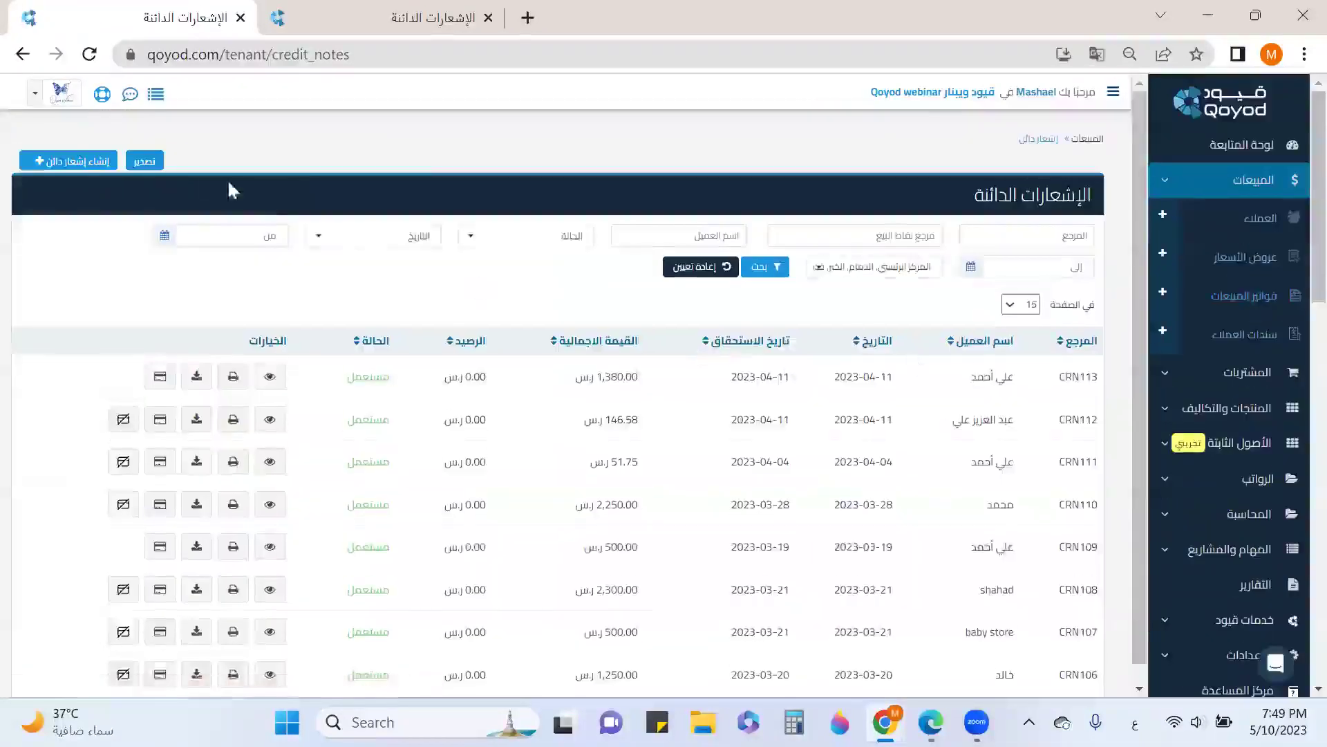
Create and approve a 264.50 ر.س credit note based on invoice INV191
click(111, 162)
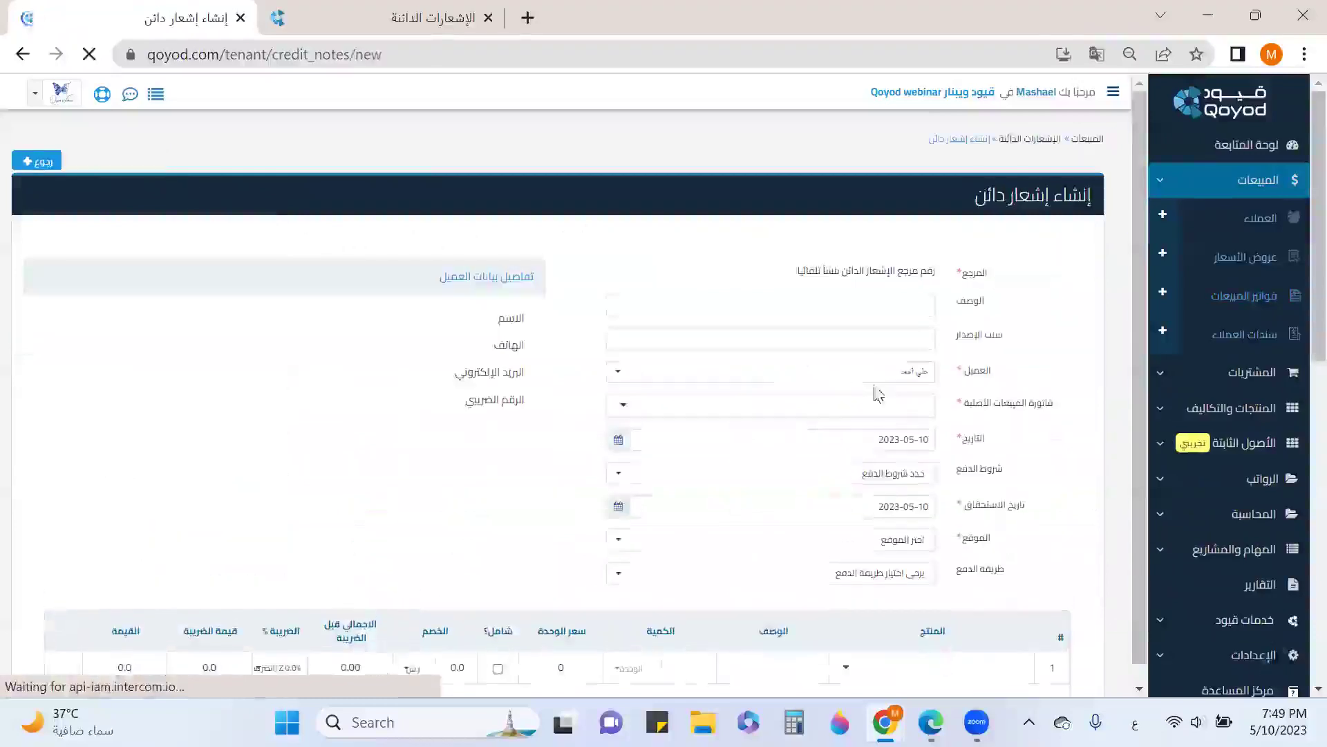
click(911, 414)
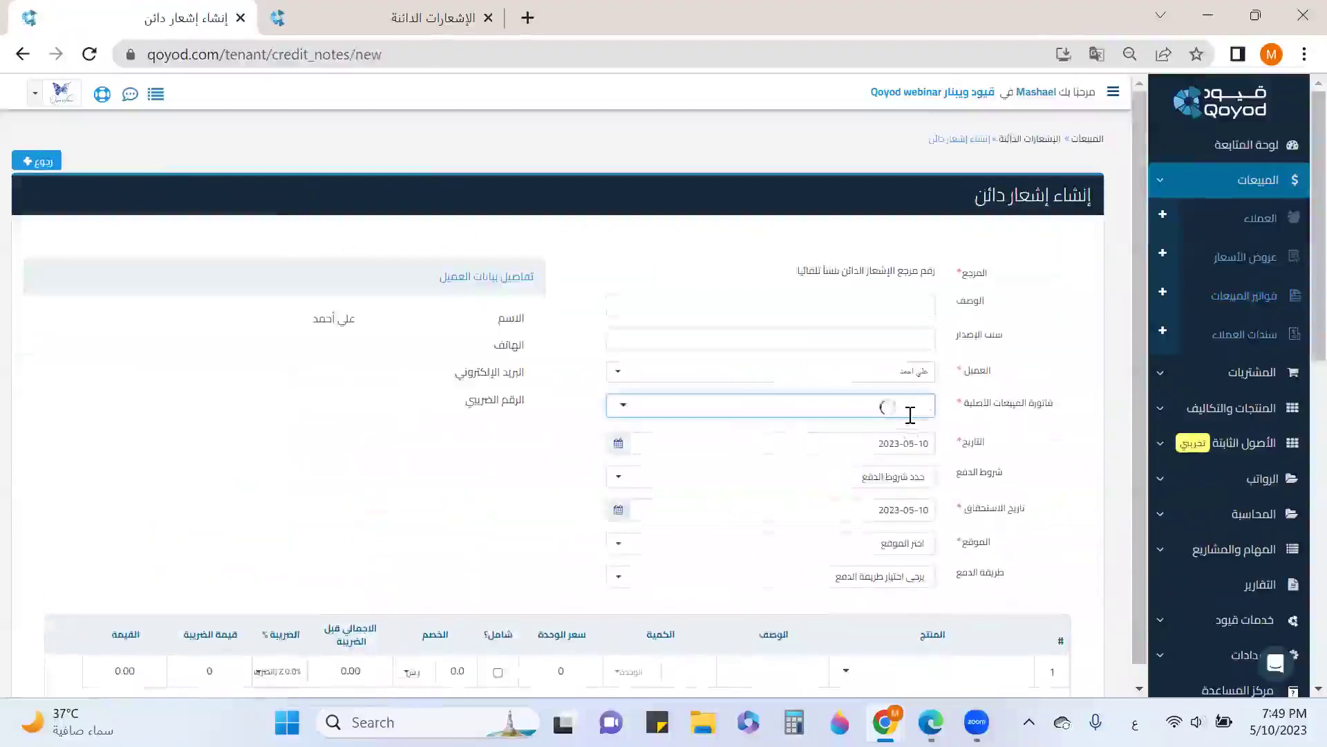
click(779, 433)
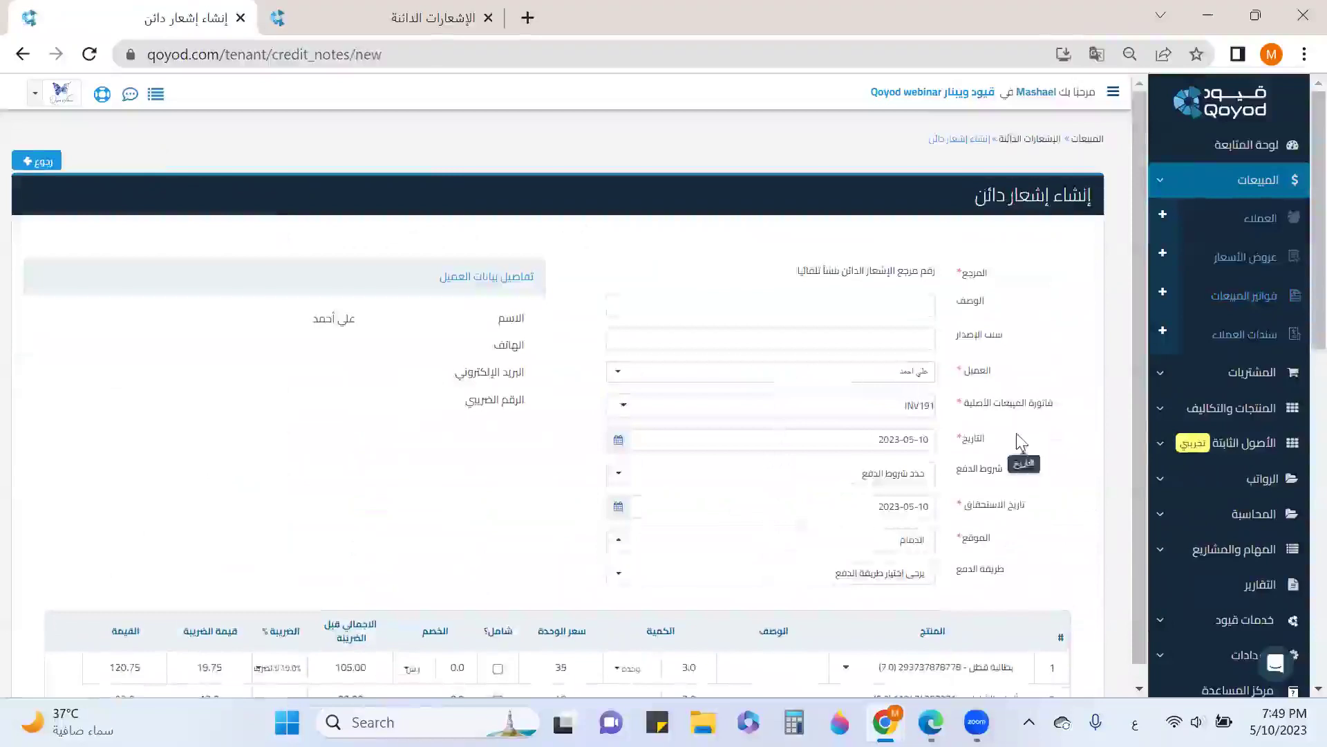
scroll(1017, 433, down, 3)
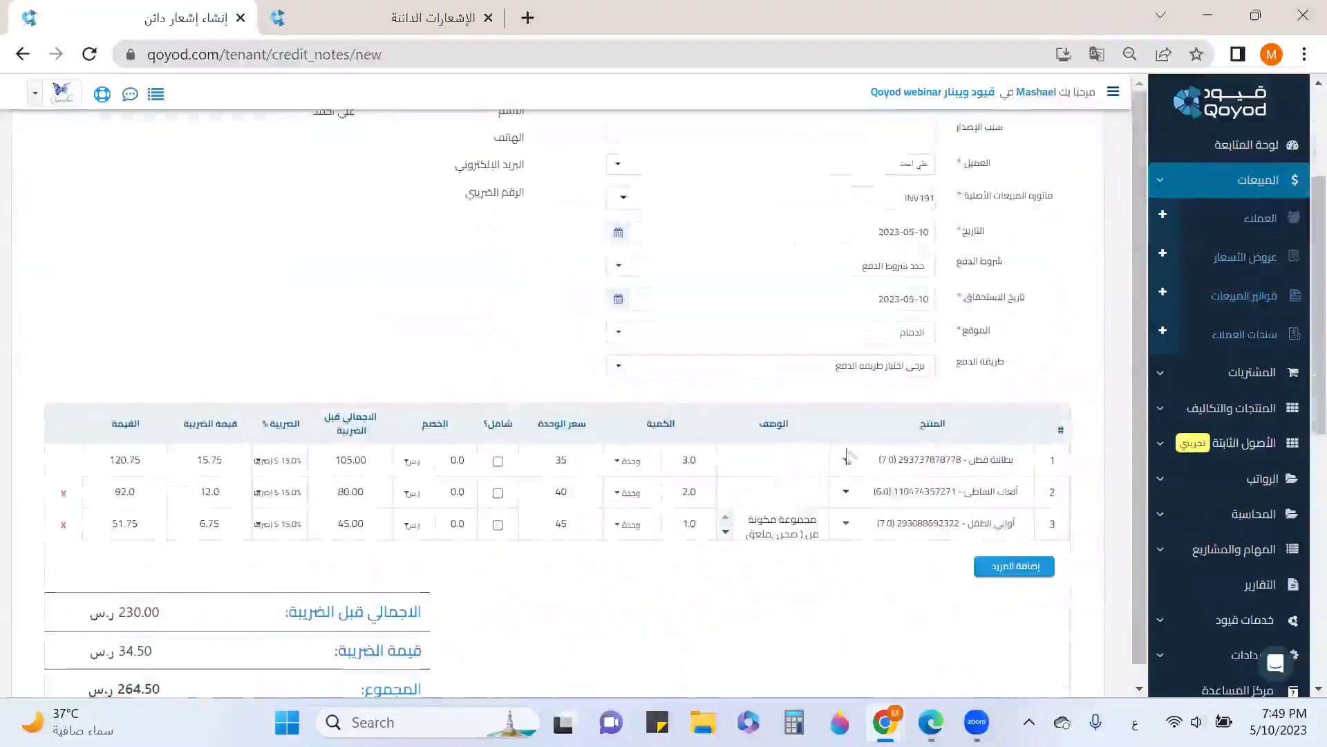
scroll(874, 483, down, 8)
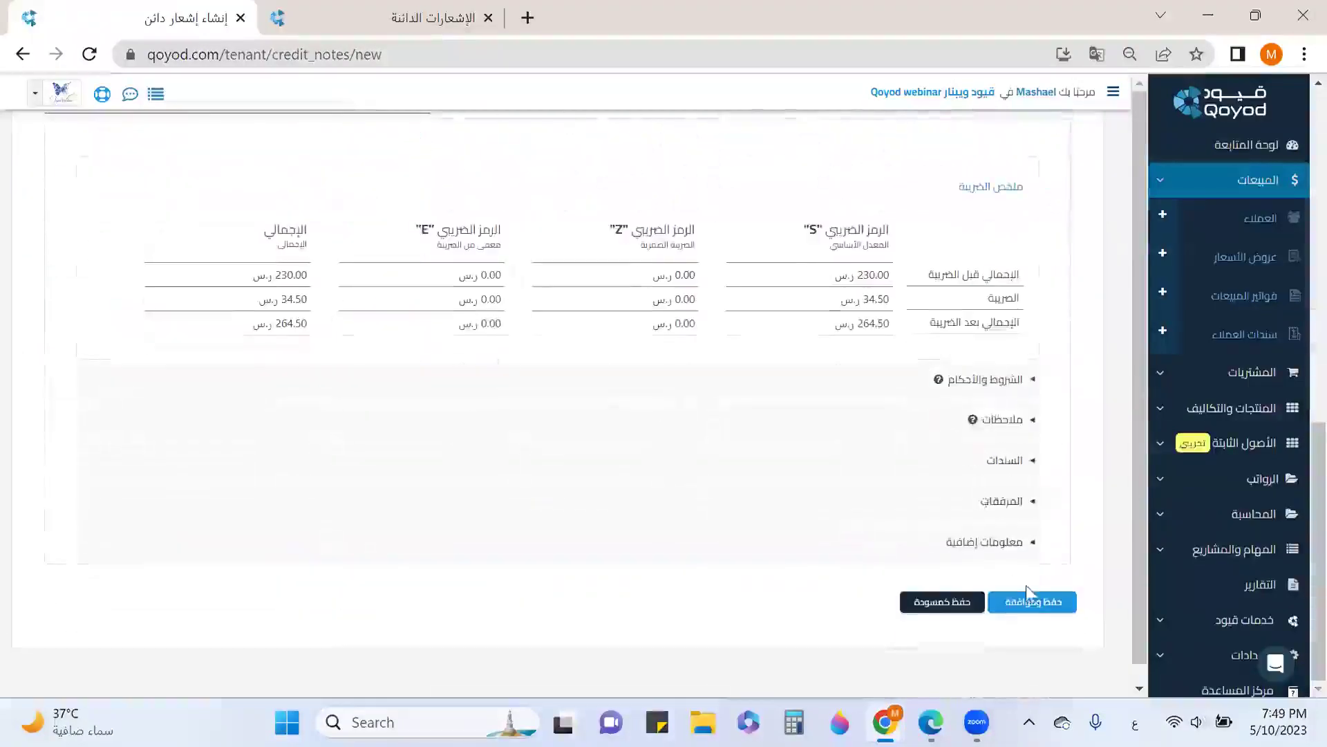
click(1035, 605)
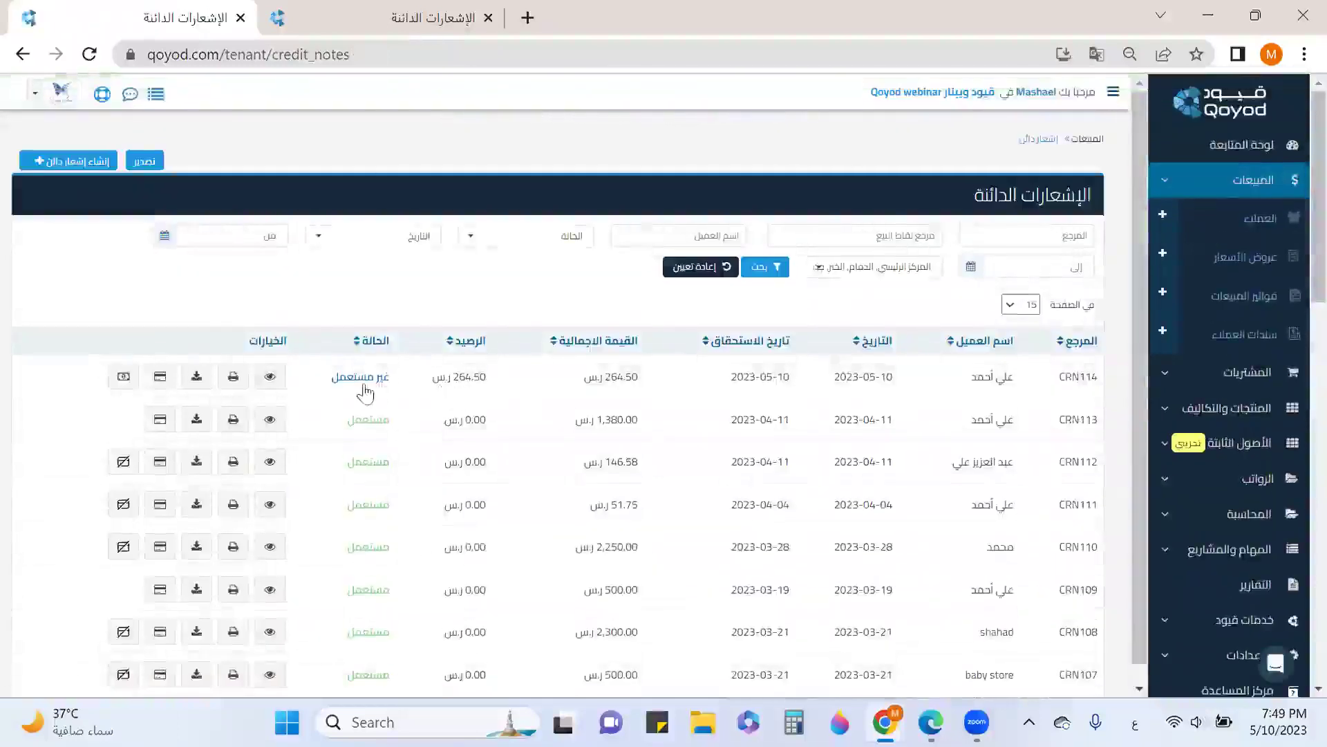
Allocate CRN114's 264.50 to INV191 and confirm INV191 shows paid in the invoices list
click(160, 379)
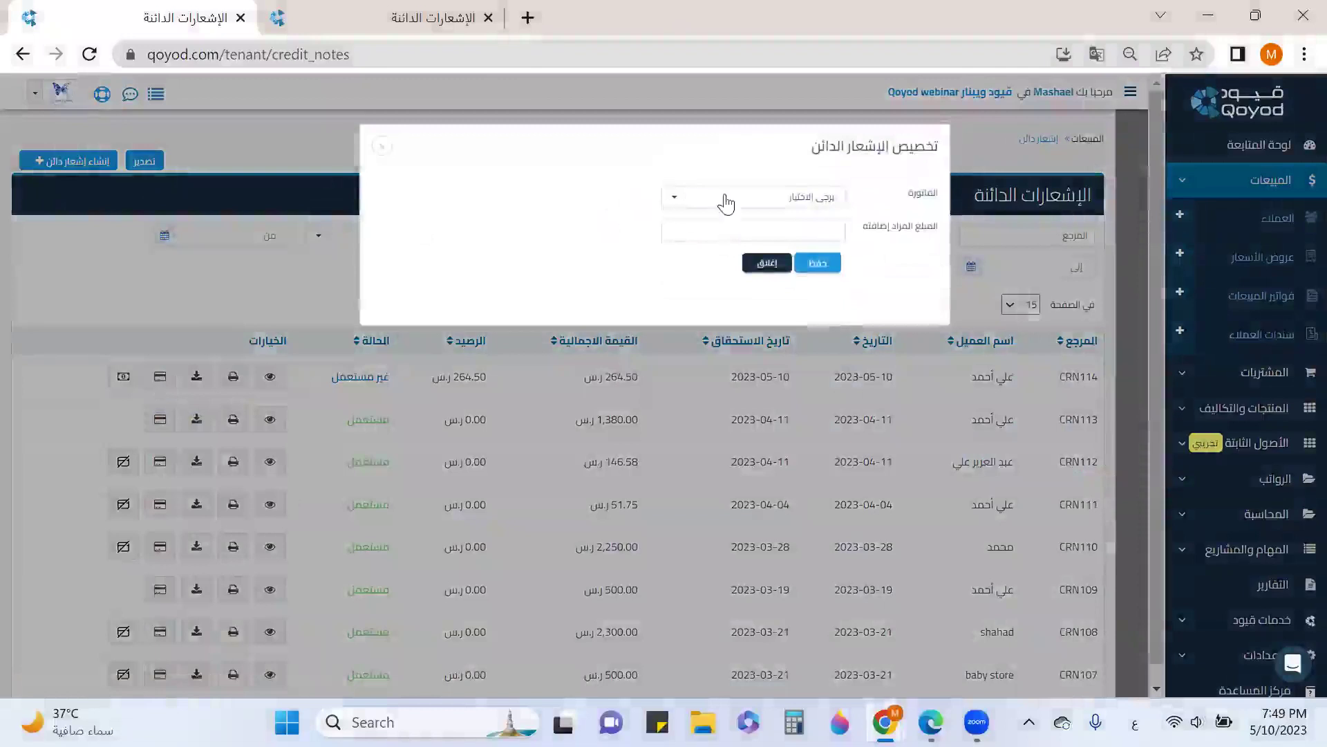
click(726, 200)
click(755, 286)
click(810, 222)
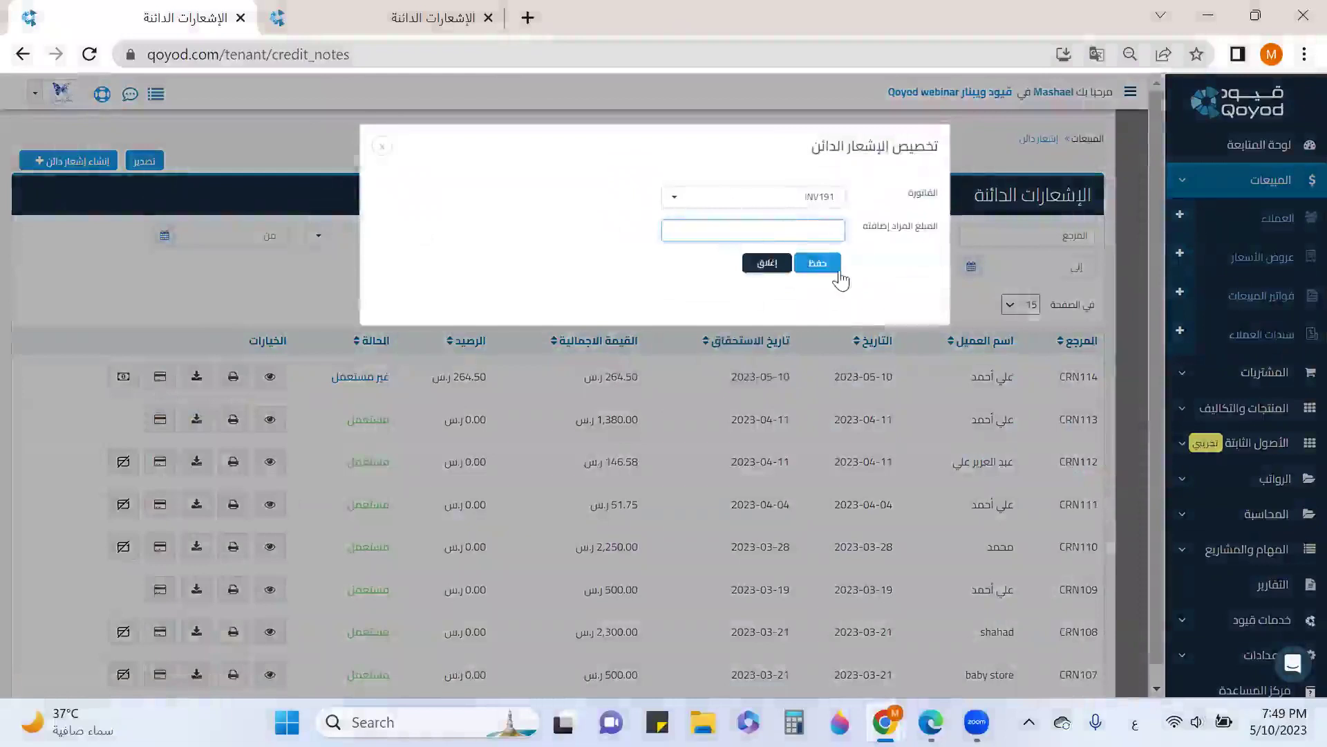
text(264.50)
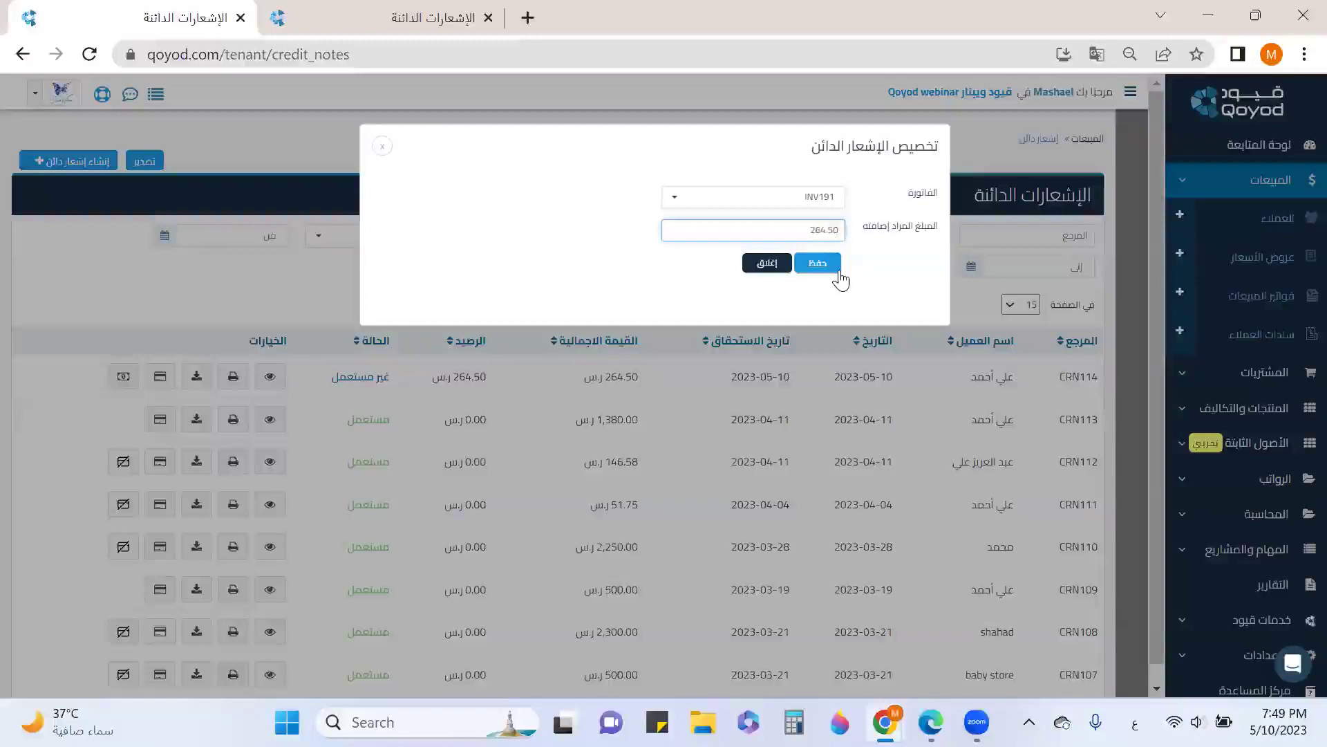
click(837, 267)
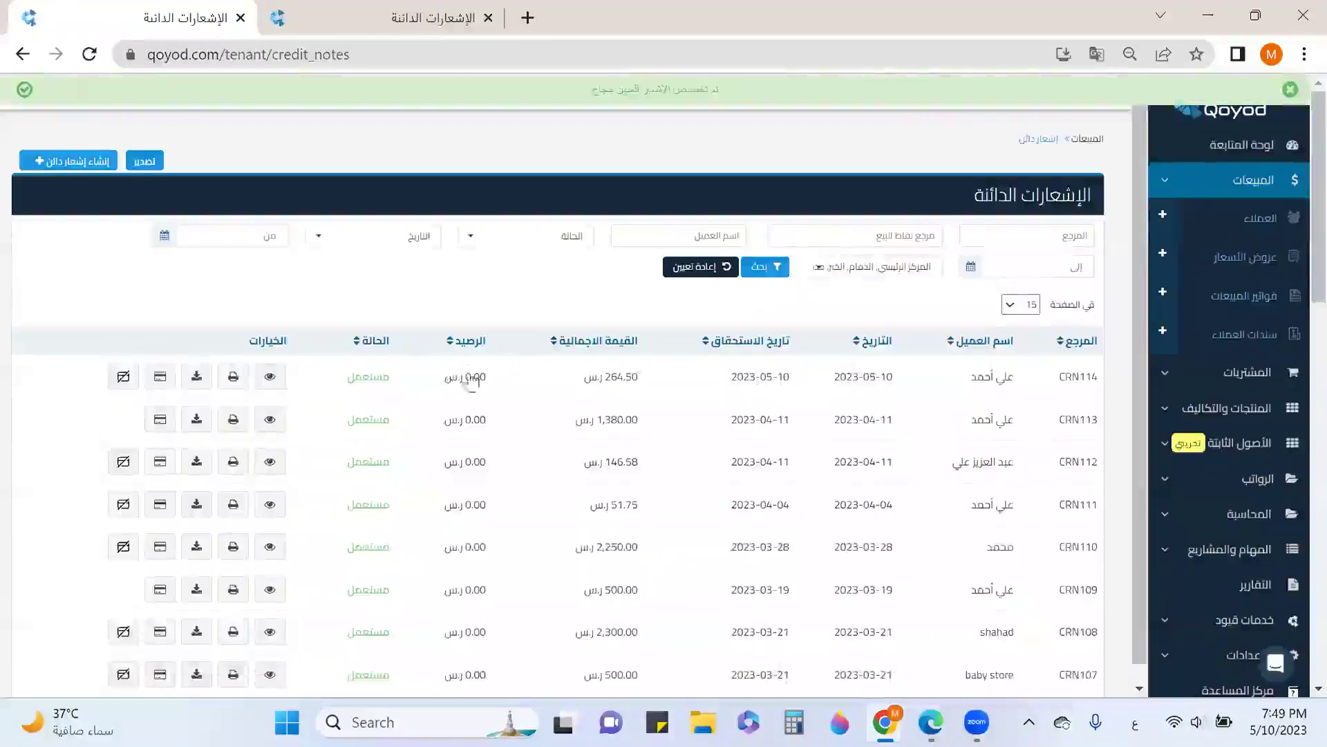
click(1276, 296)
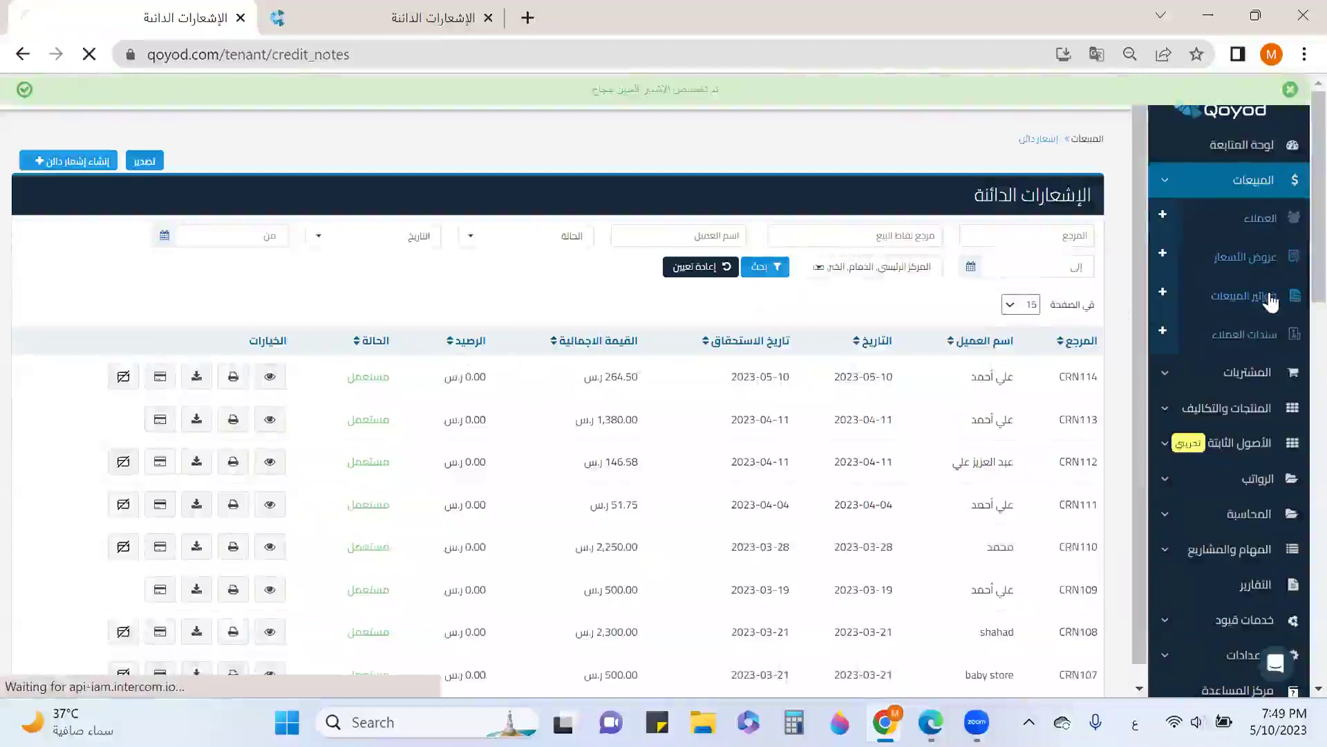
scroll(524, 513, down, 4)
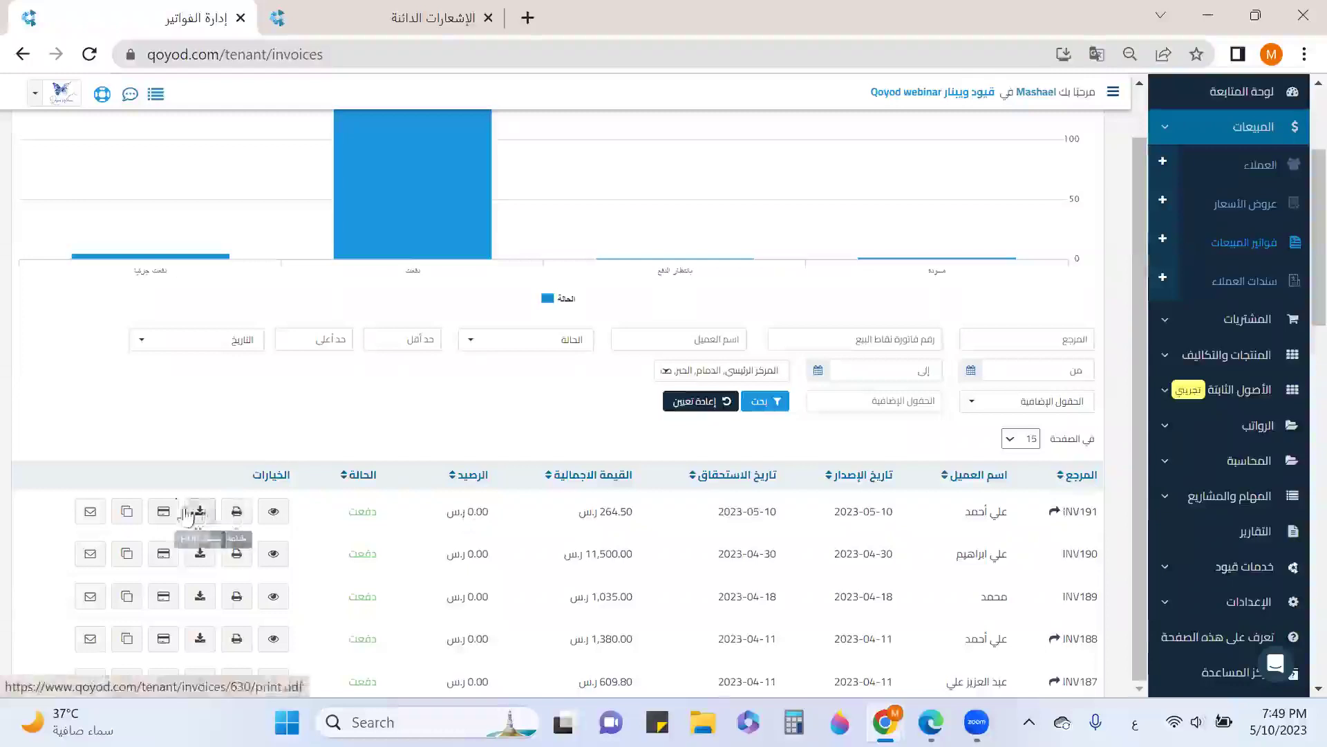
Copy INV191 and set the copy's location to الدمام with a different customer
click(129, 512)
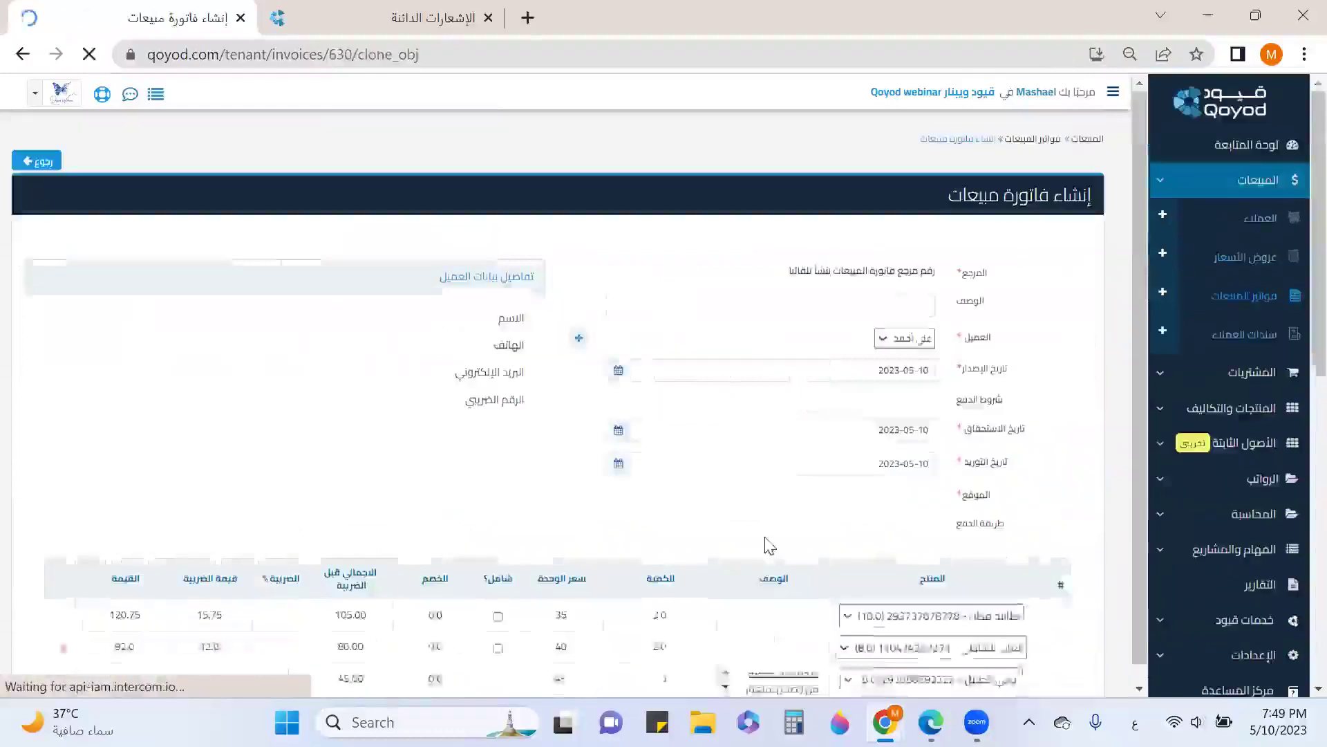
scroll(853, 475, down, 3)
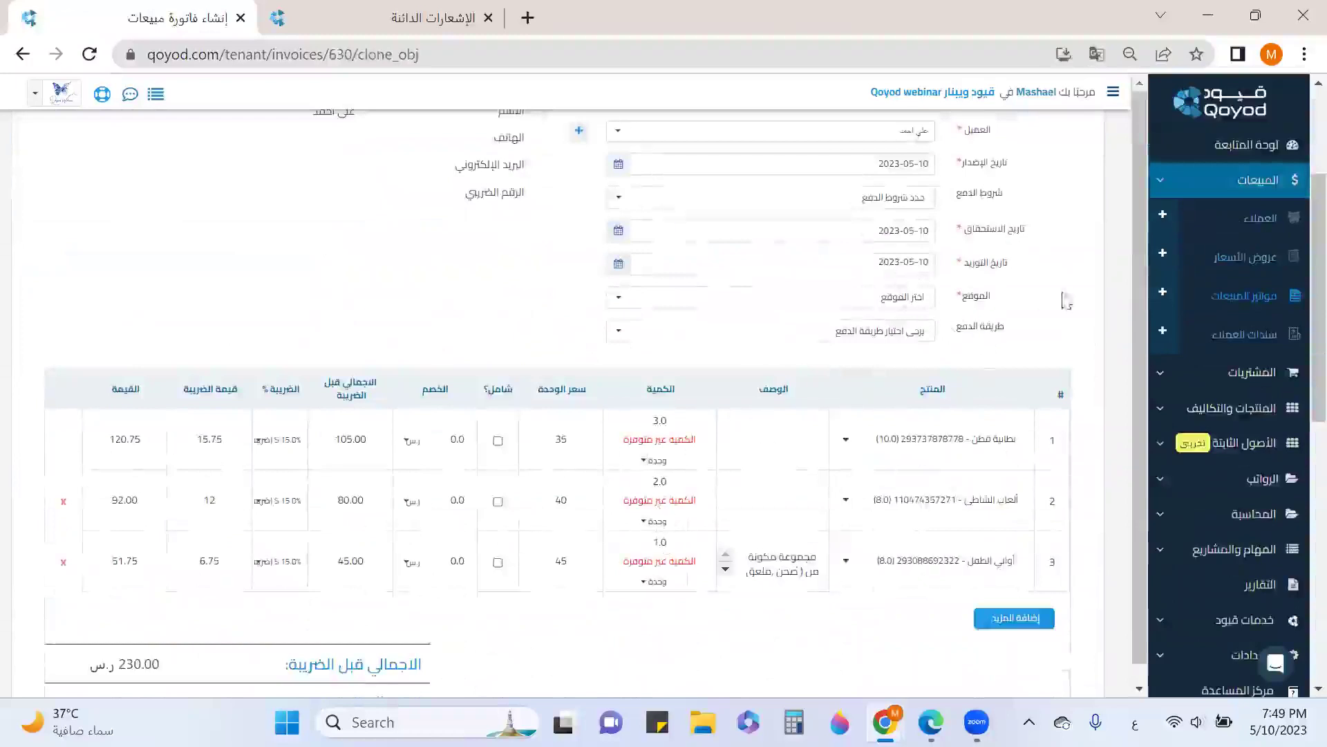
click(890, 303)
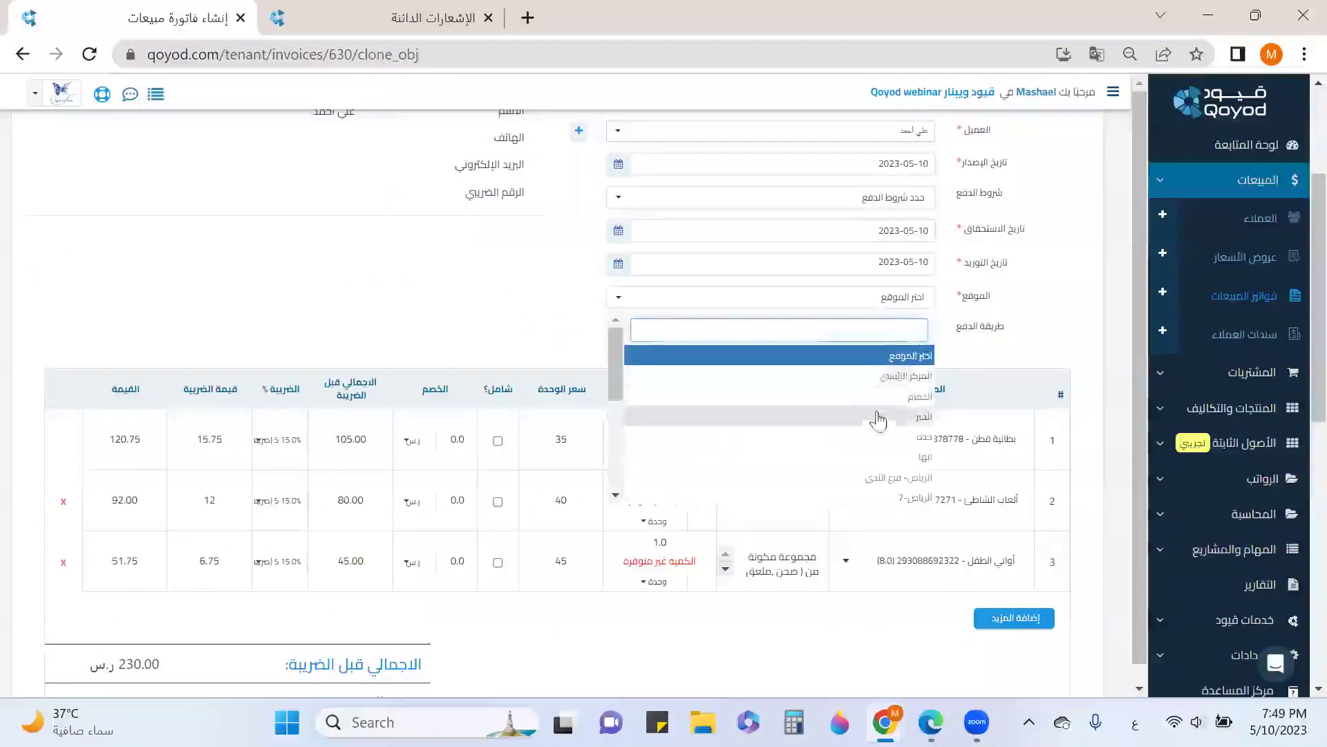
click(881, 396)
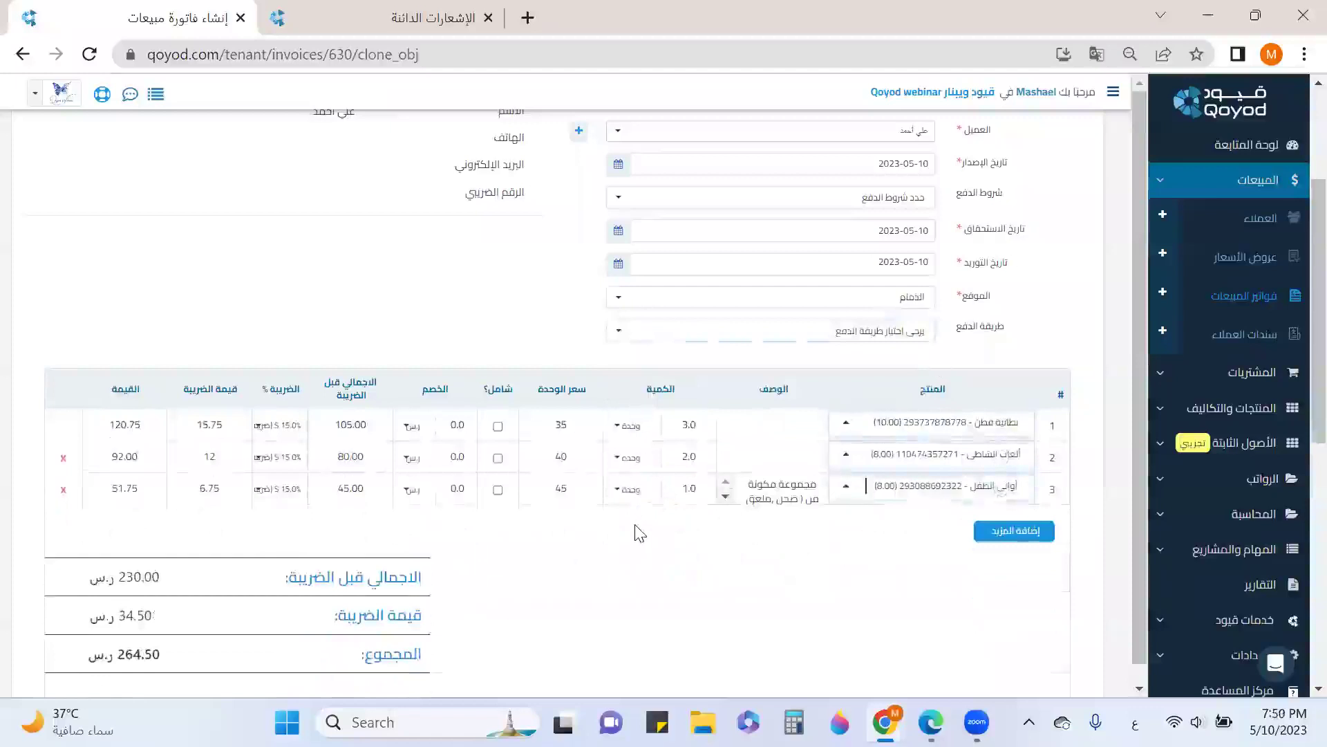
scroll(639, 533, up, 3)
click(921, 340)
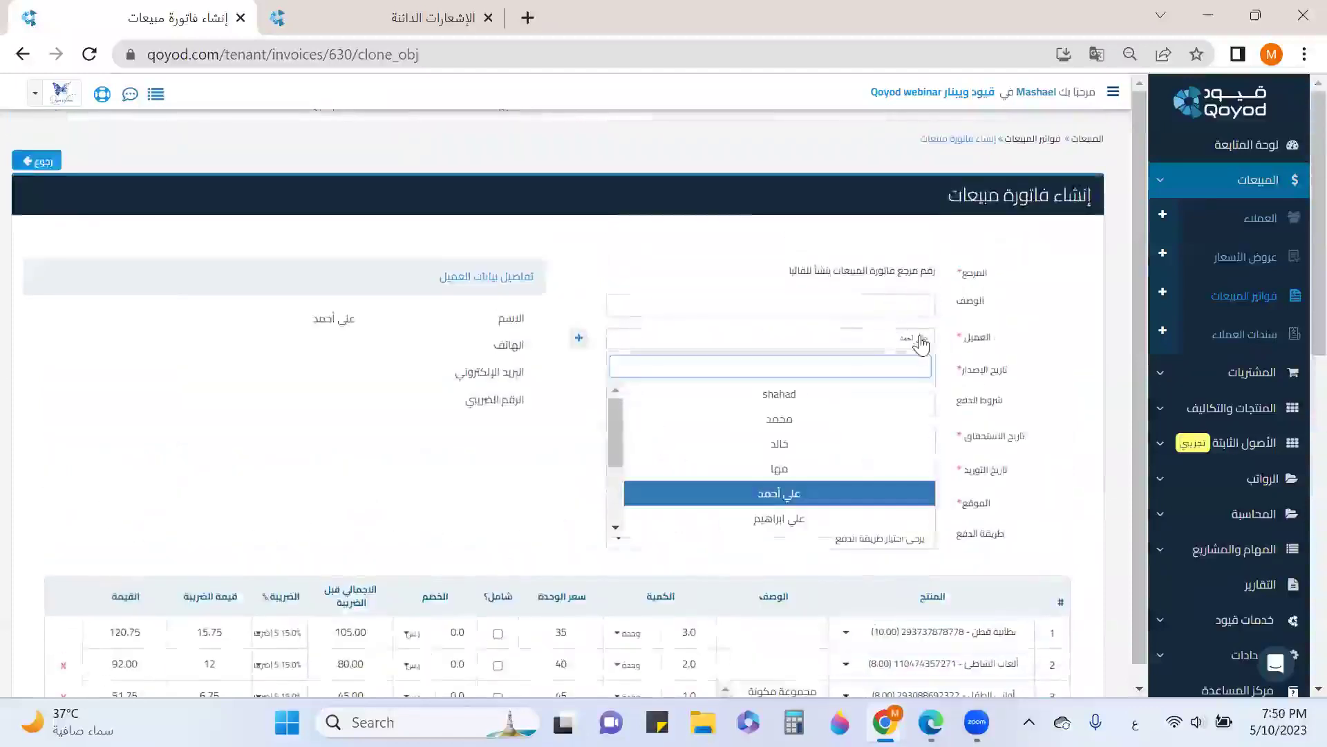
click(853, 394)
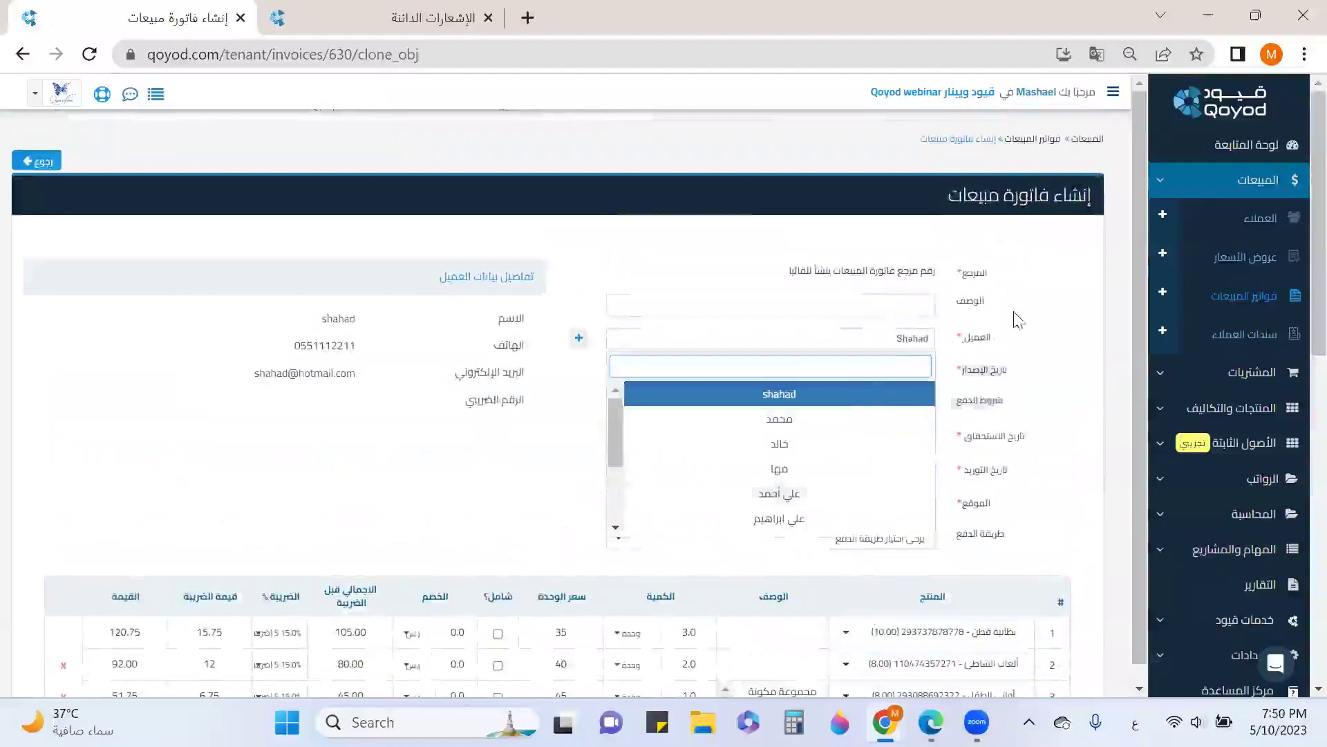
scroll(1013, 325, down, 6)
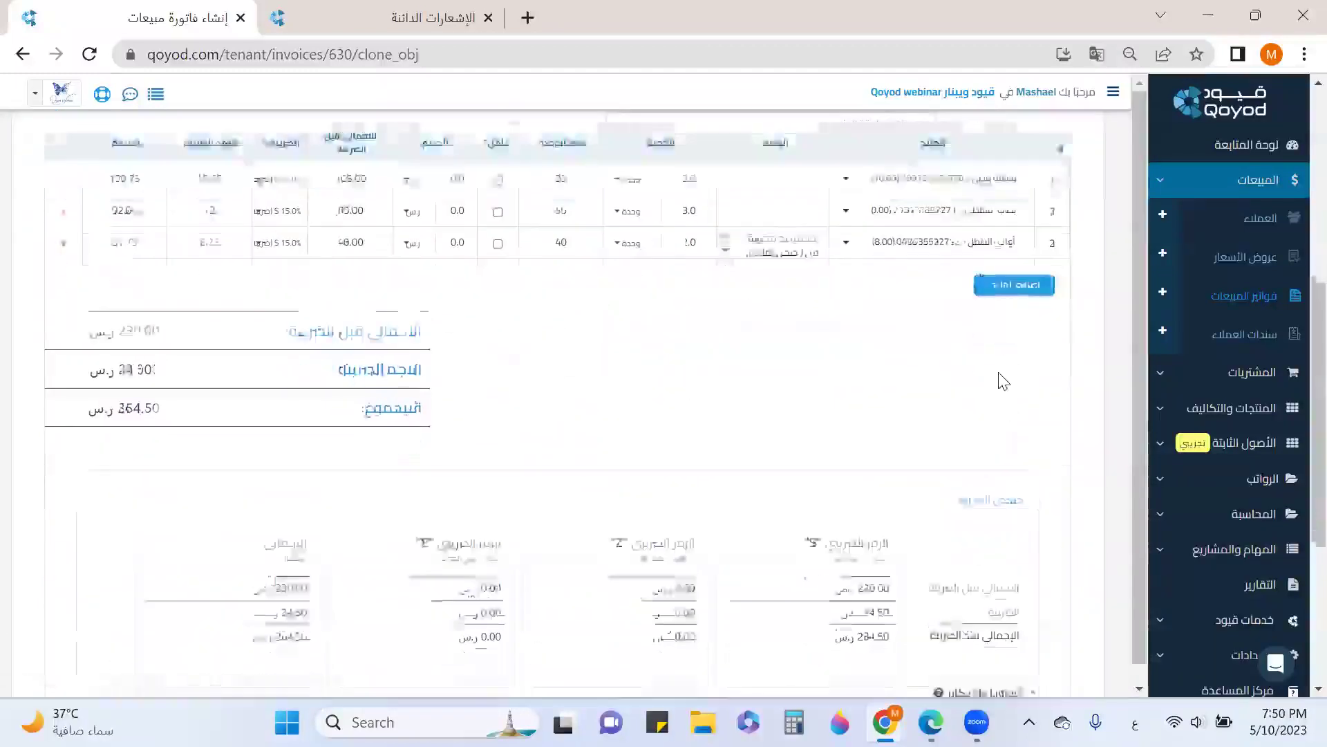
scroll(1004, 382, down, 5)
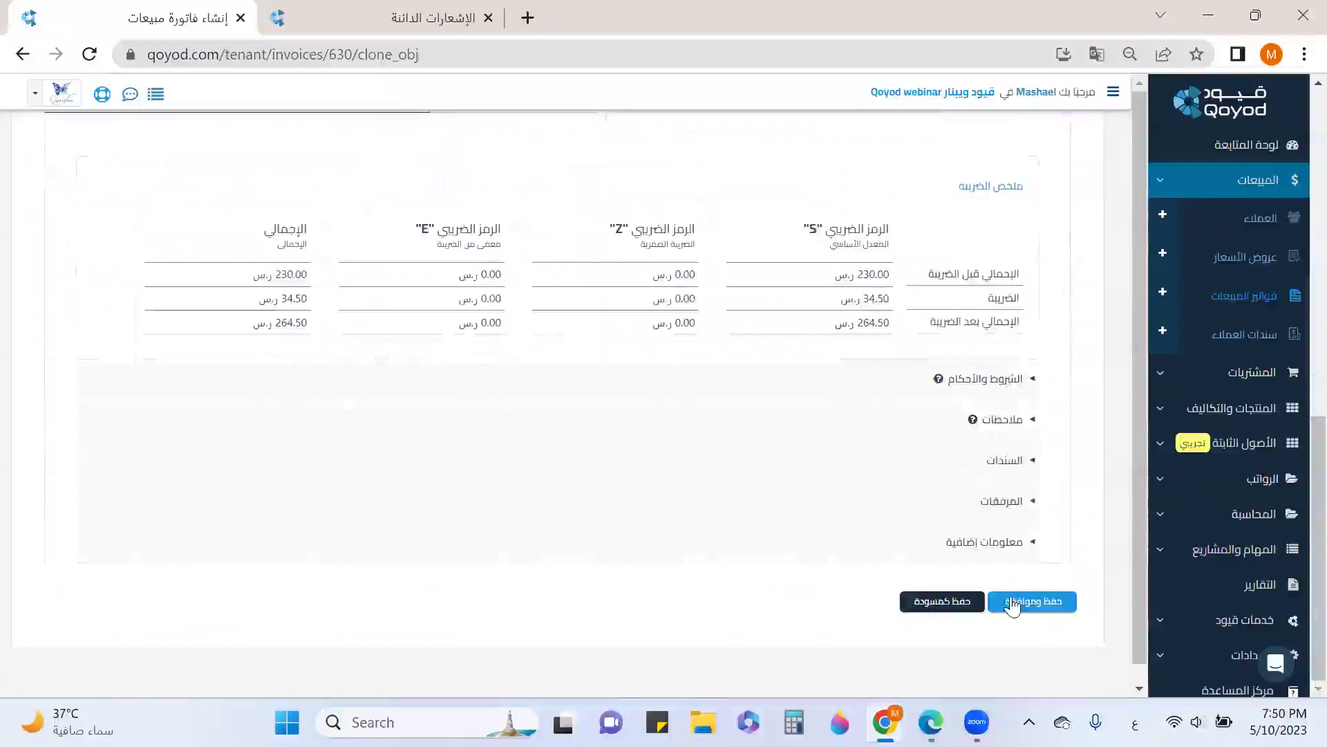
Add a receipt on account 11010107 dated 2023-05-10, then save and approve the invoice
click(1007, 463)
scroll(1010, 474, down, 4)
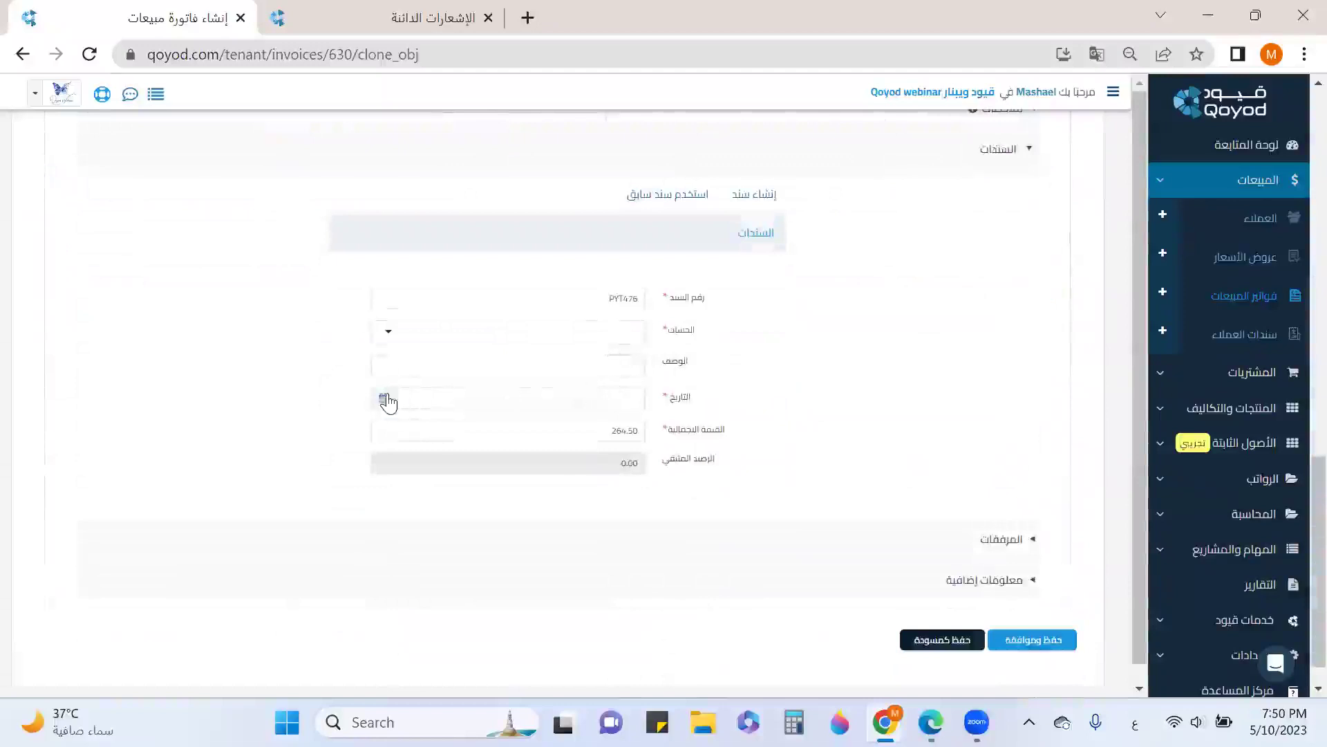
click(413, 333)
scroll(457, 418, down, 3)
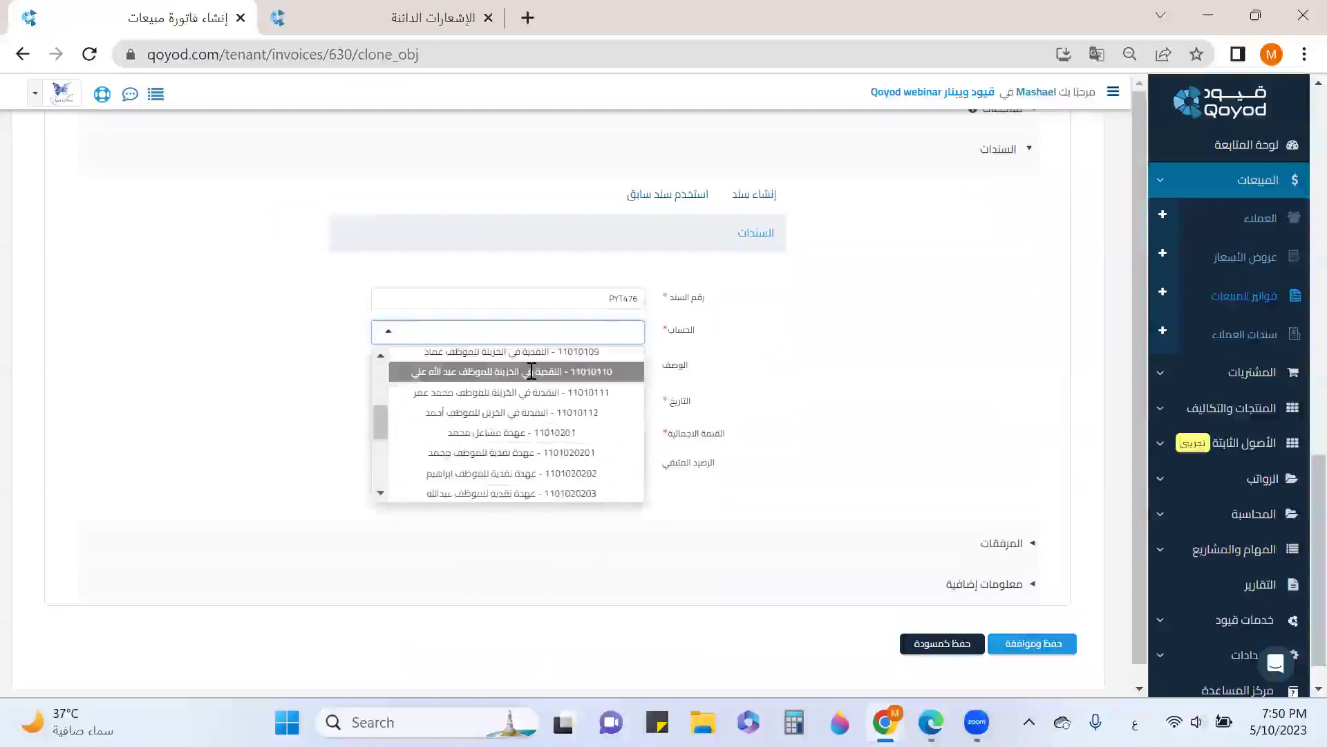
scroll(531, 371, up, 2)
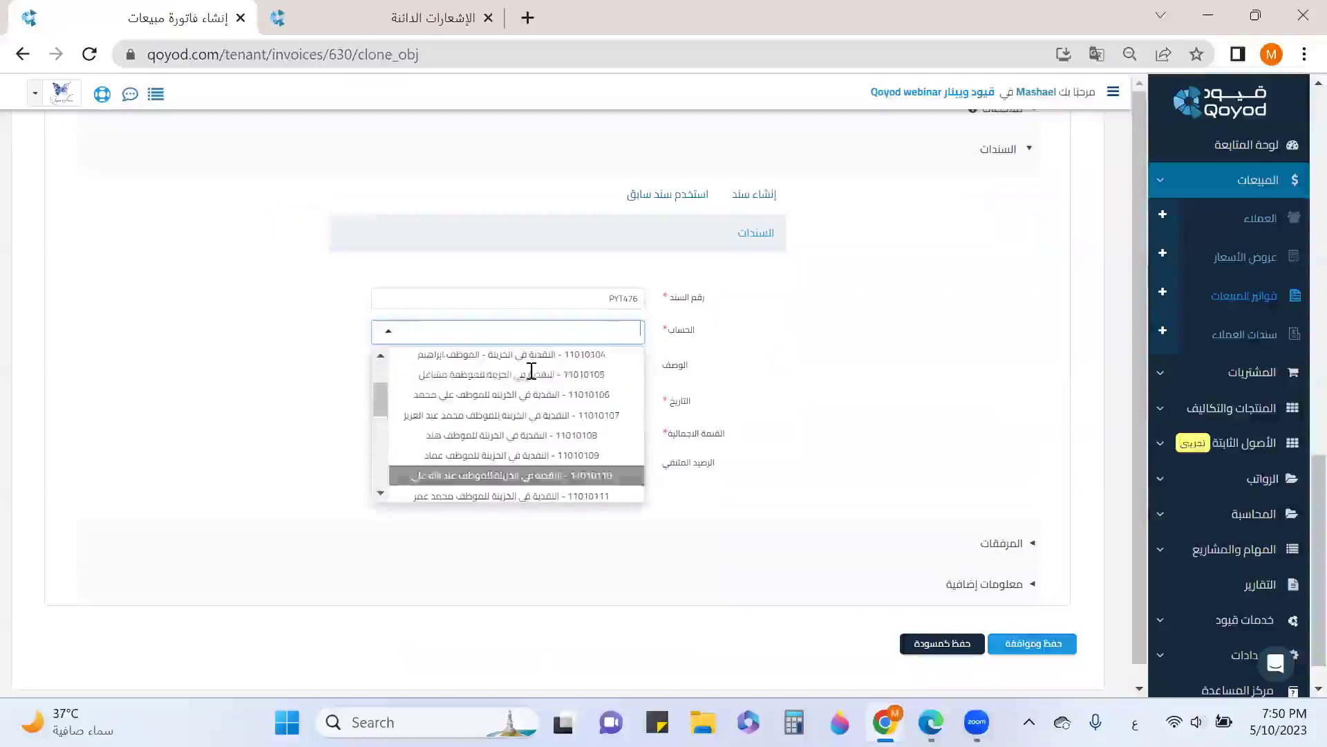
click(484, 415)
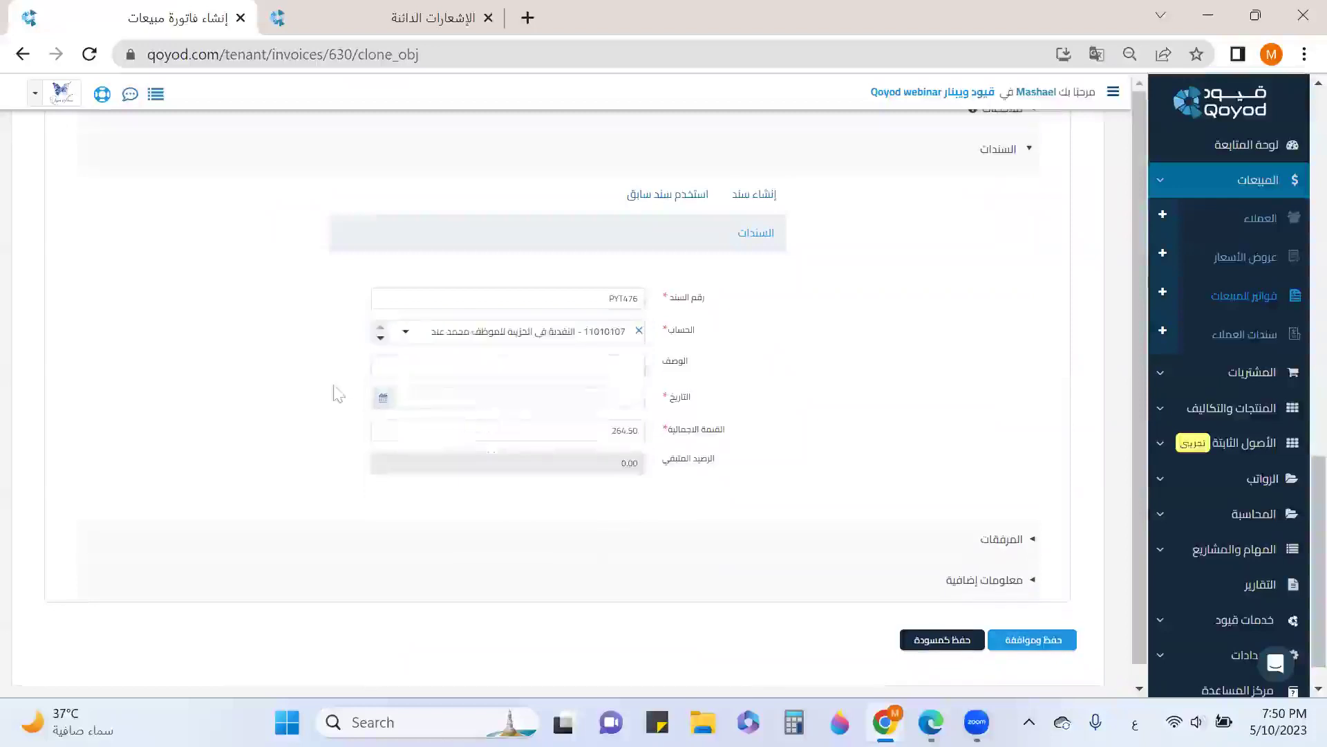
click(438, 398)
click(417, 252)
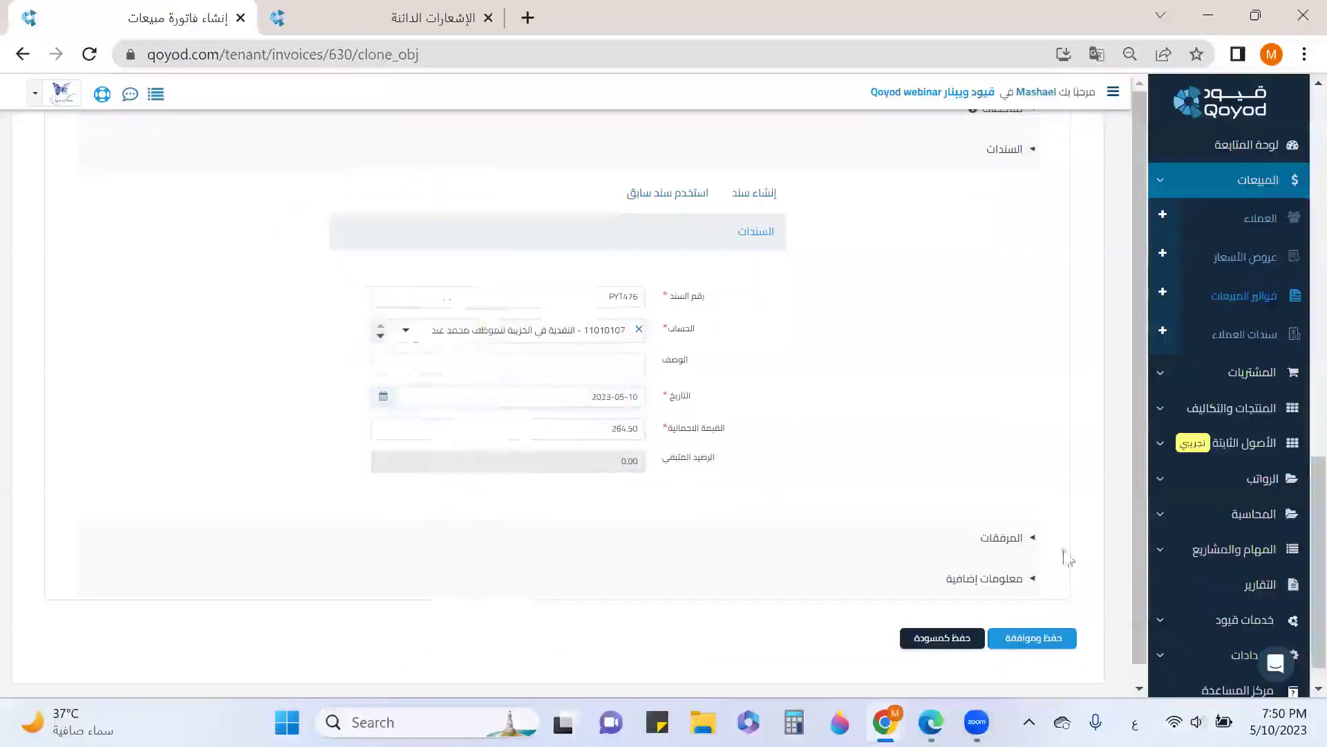
scroll(1065, 556, down, 1)
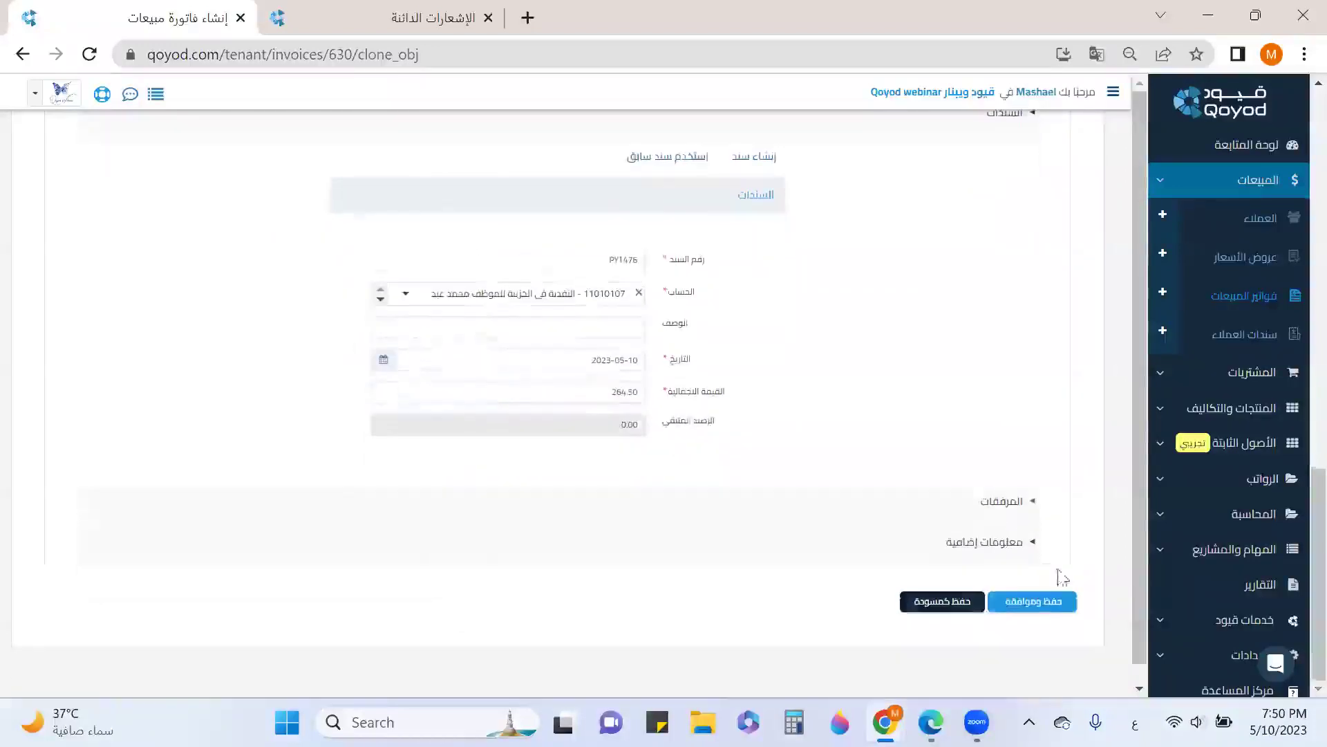
click(1033, 603)
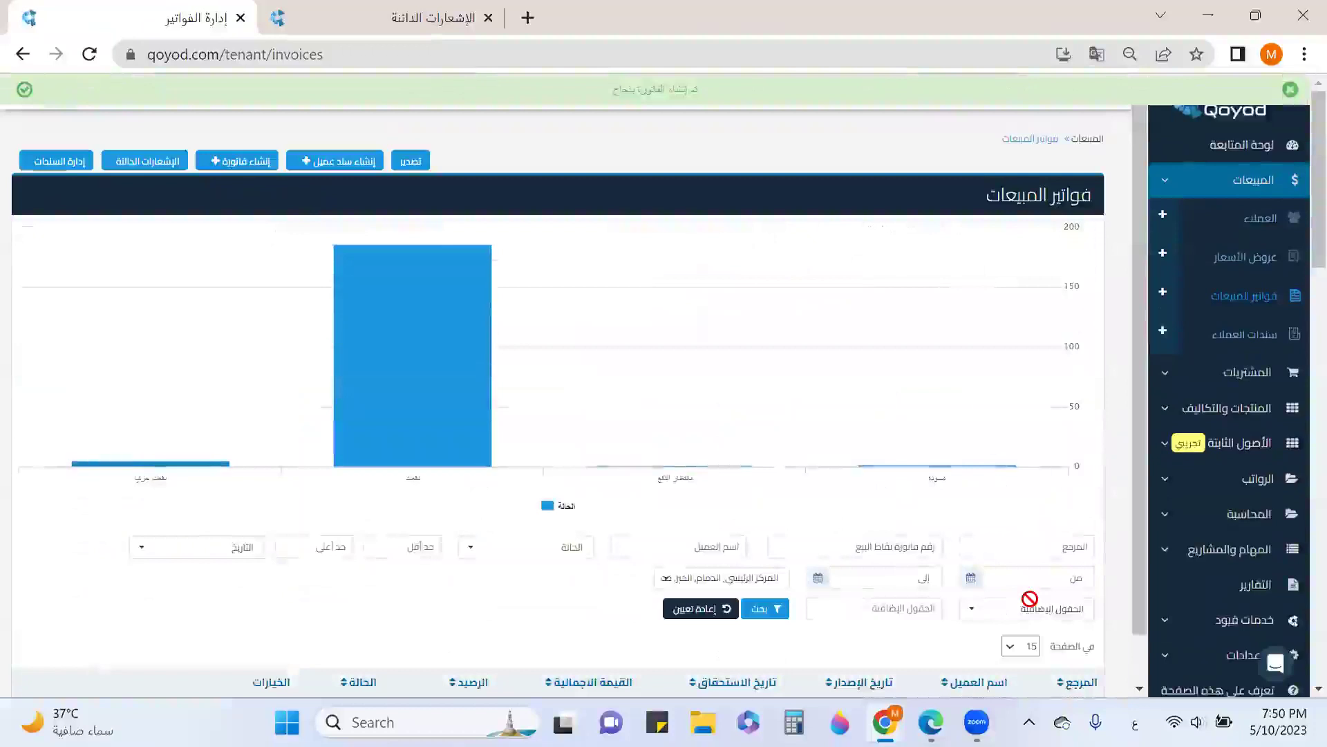
Check the new INV192 row shows paid, then go to the customer receipts list
scroll(1058, 512, down, 5)
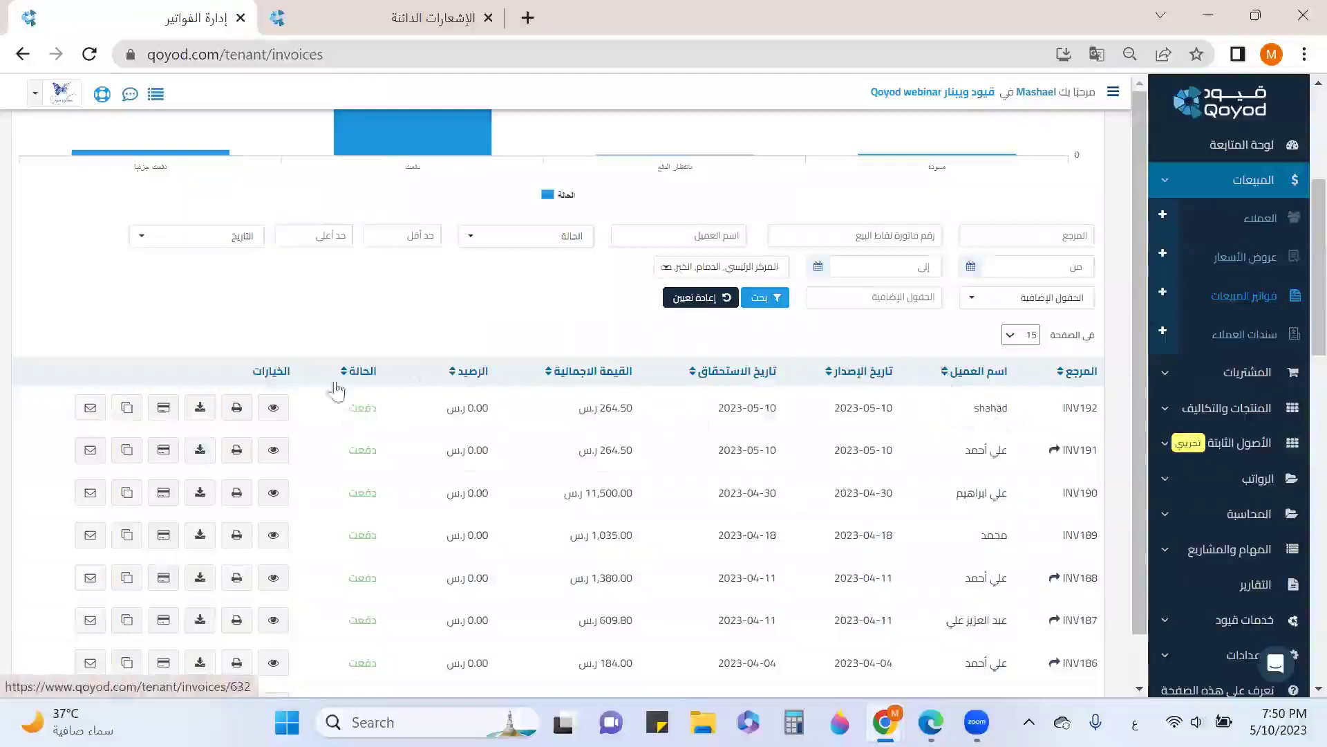
double_click(996, 408)
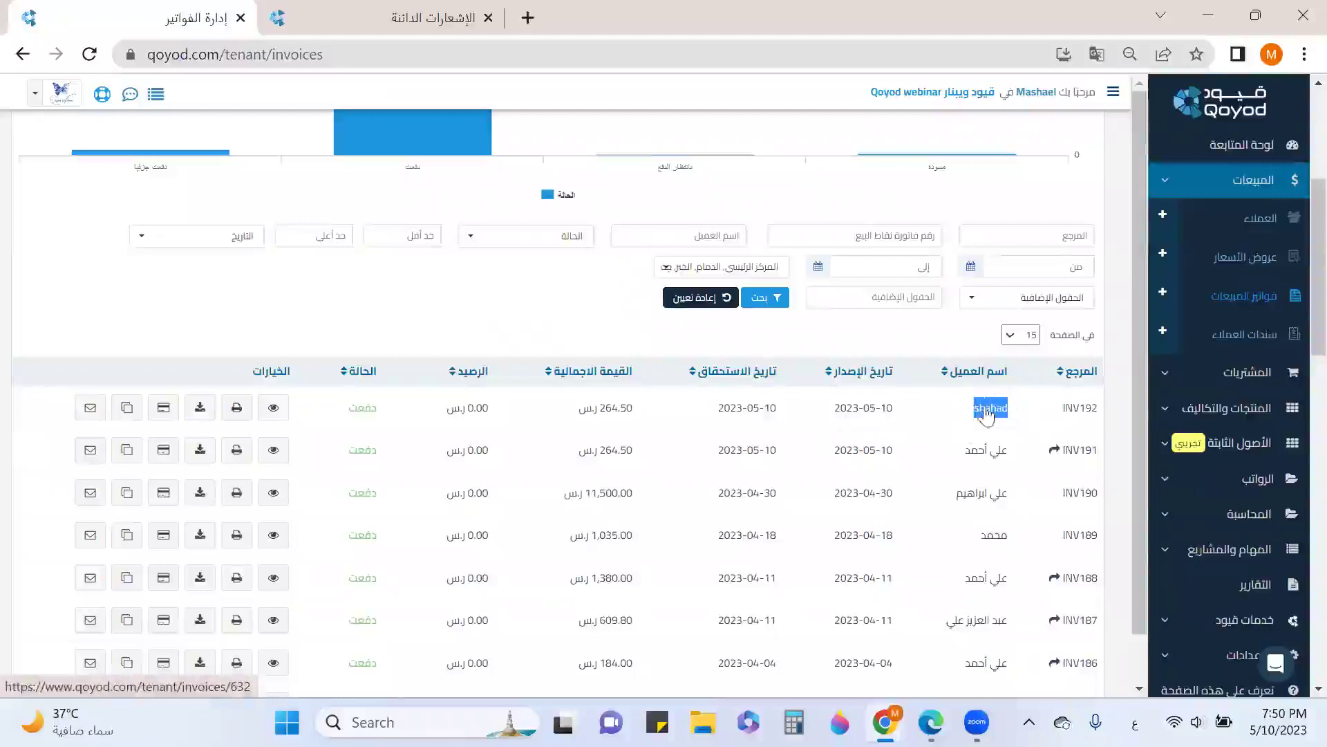
click(1220, 334)
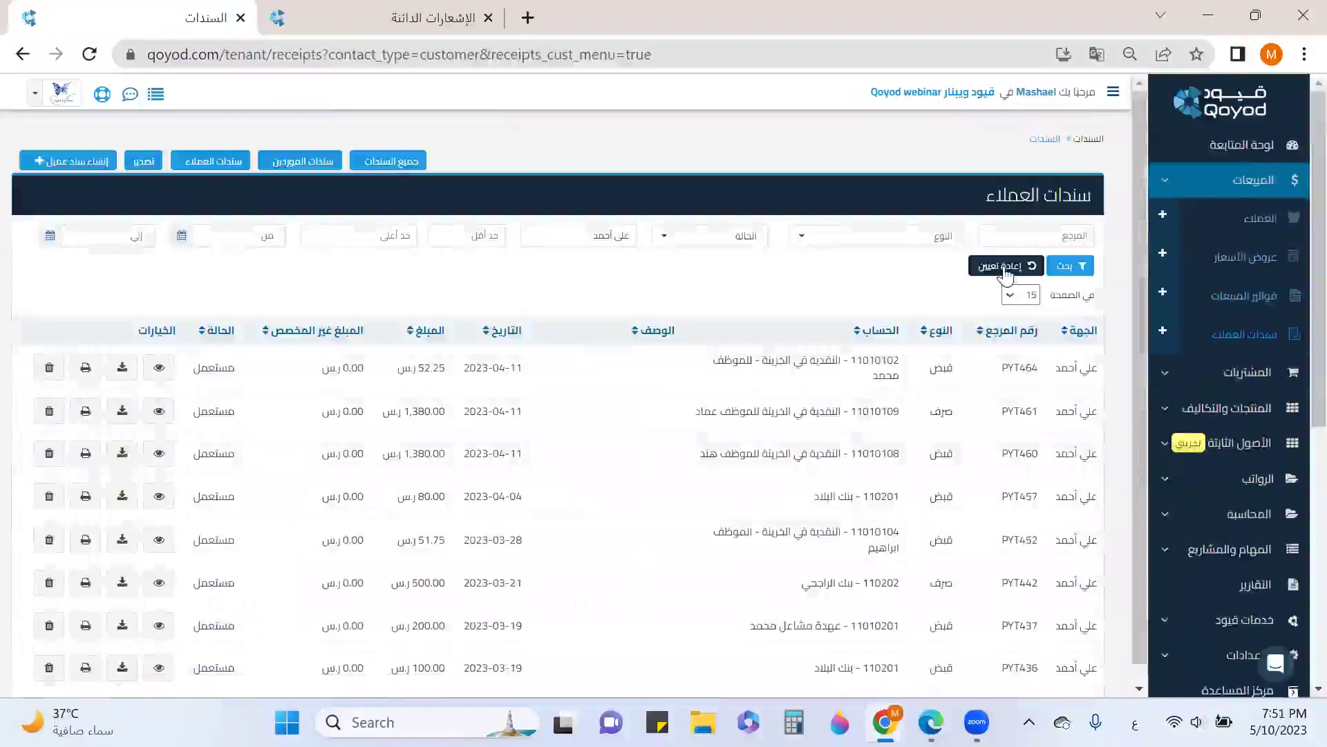
Clear the customer filter and delete receipt PYT476 for 264.50, then return to sales invoices
click(1004, 271)
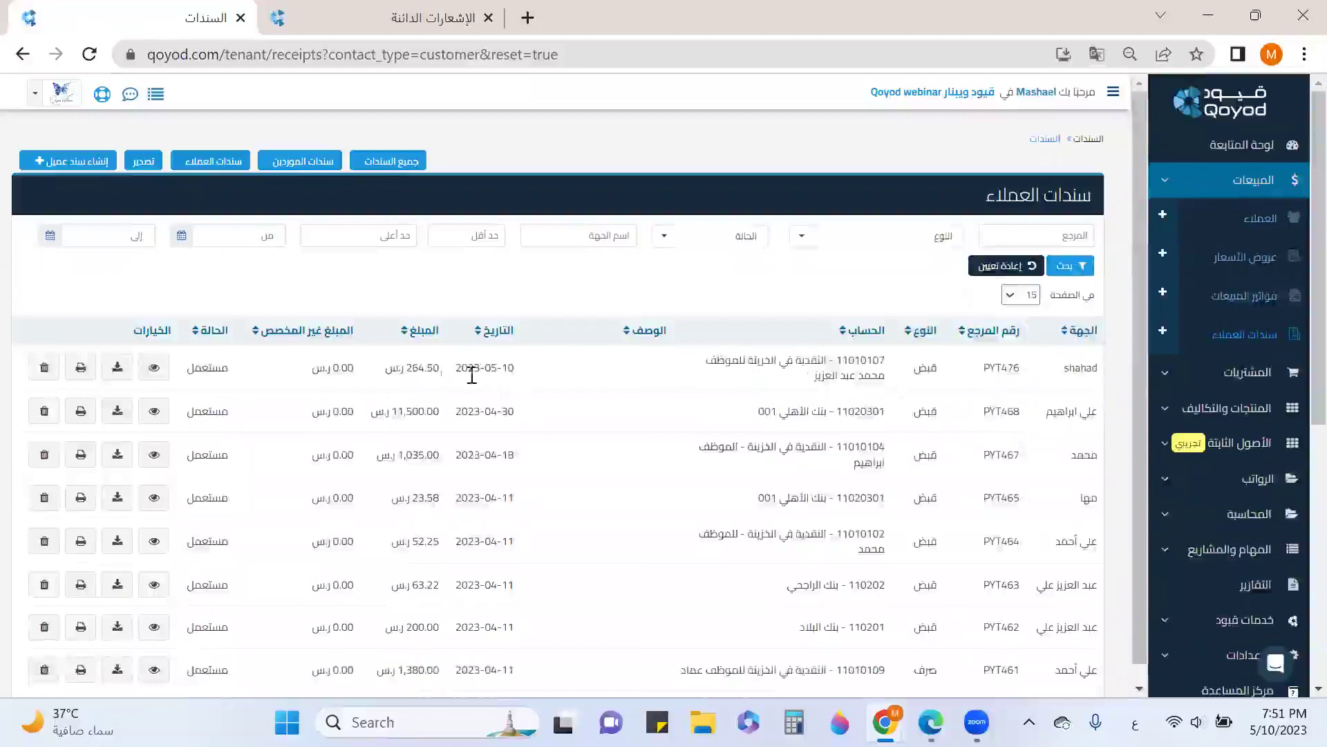
drag(408, 373, 436, 374)
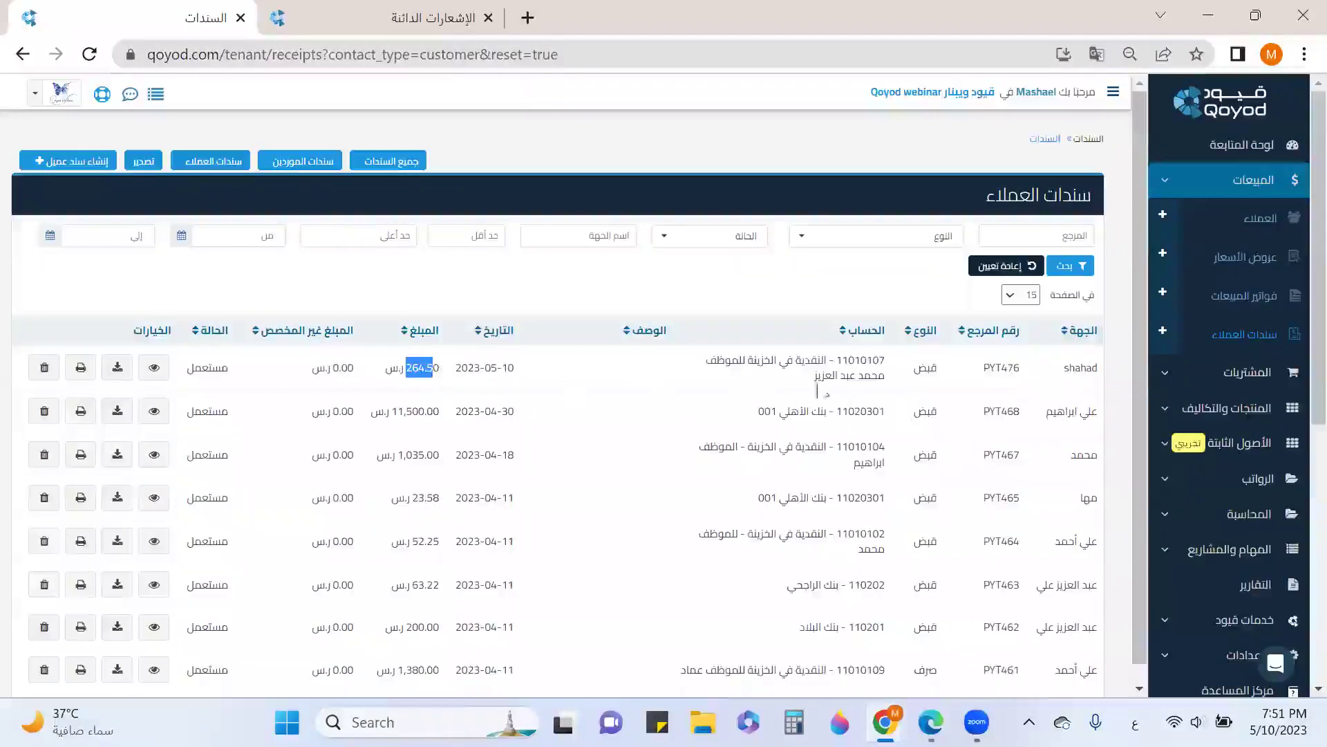
click(44, 368)
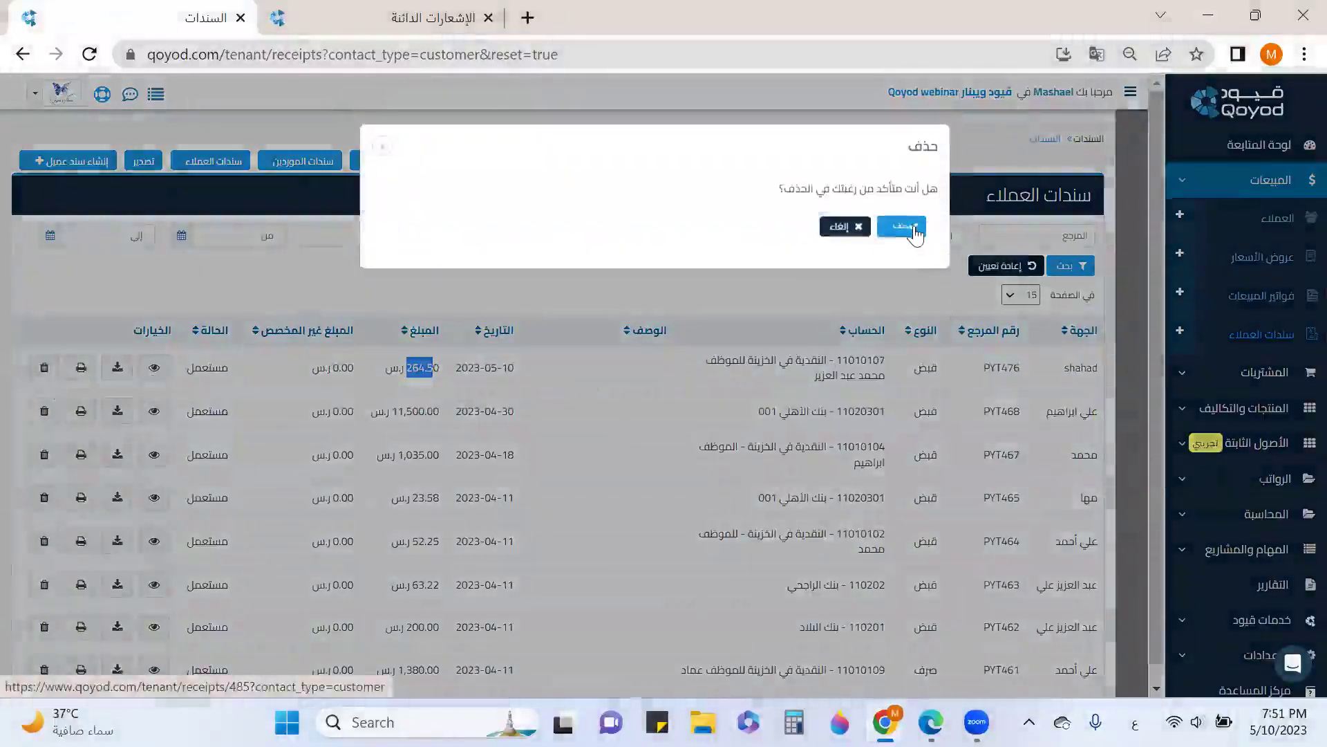
click(916, 234)
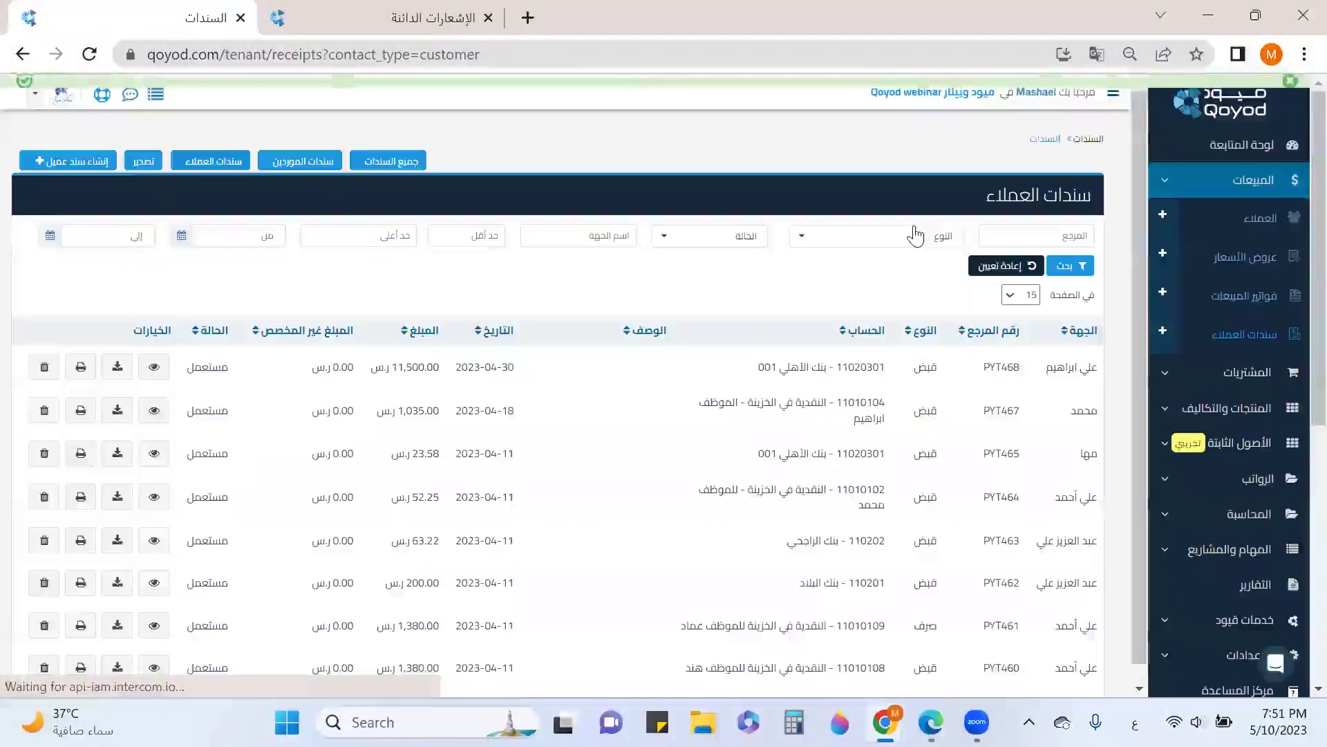
click(1234, 297)
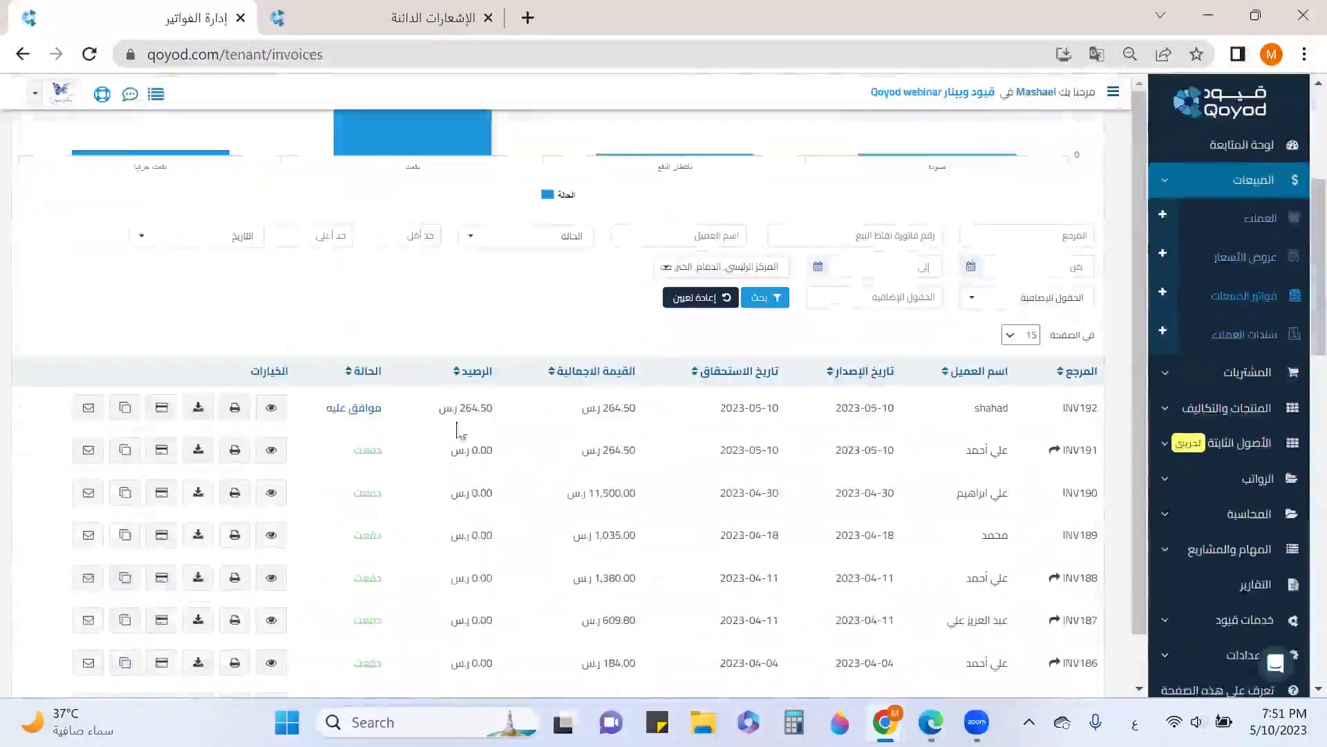
Scroll the sales invoices list to confirm INV192 is approved with 264.50 outstanding
scroll(104, 429, up, 5)
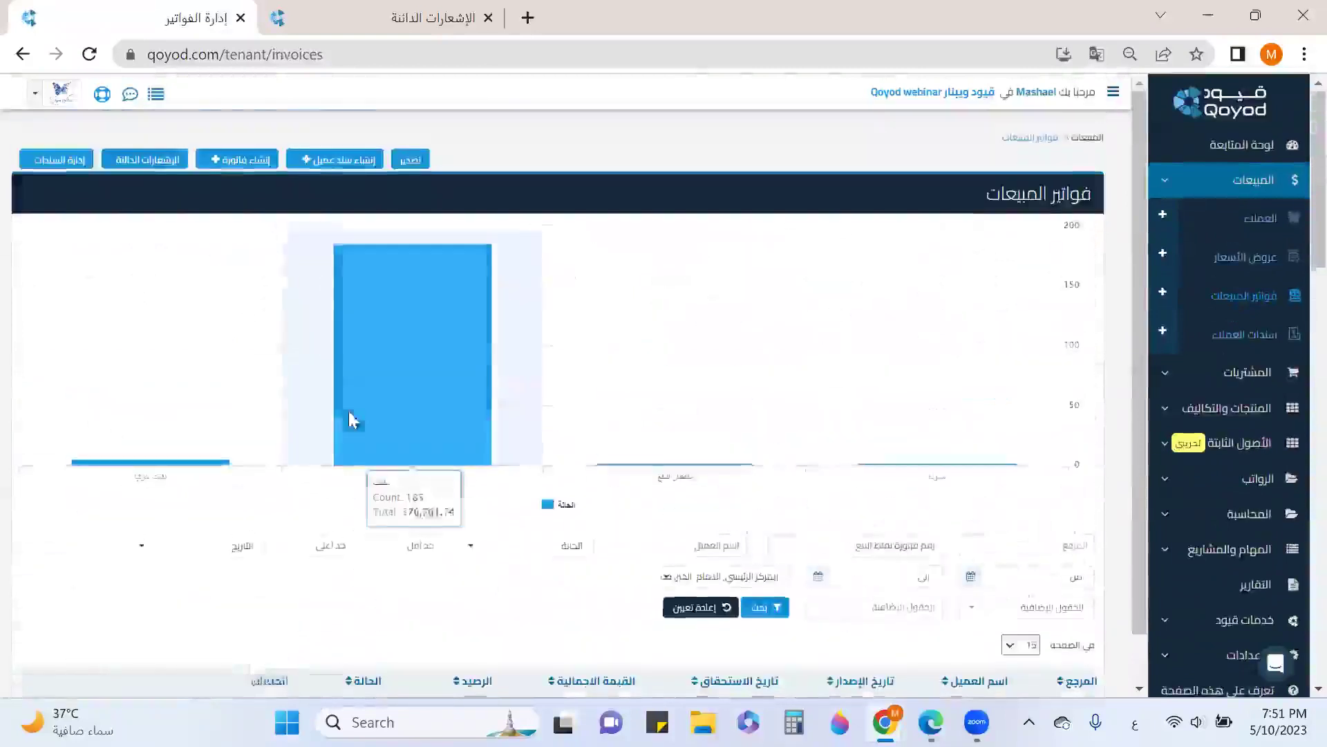
scroll(415, 484, down, 5)
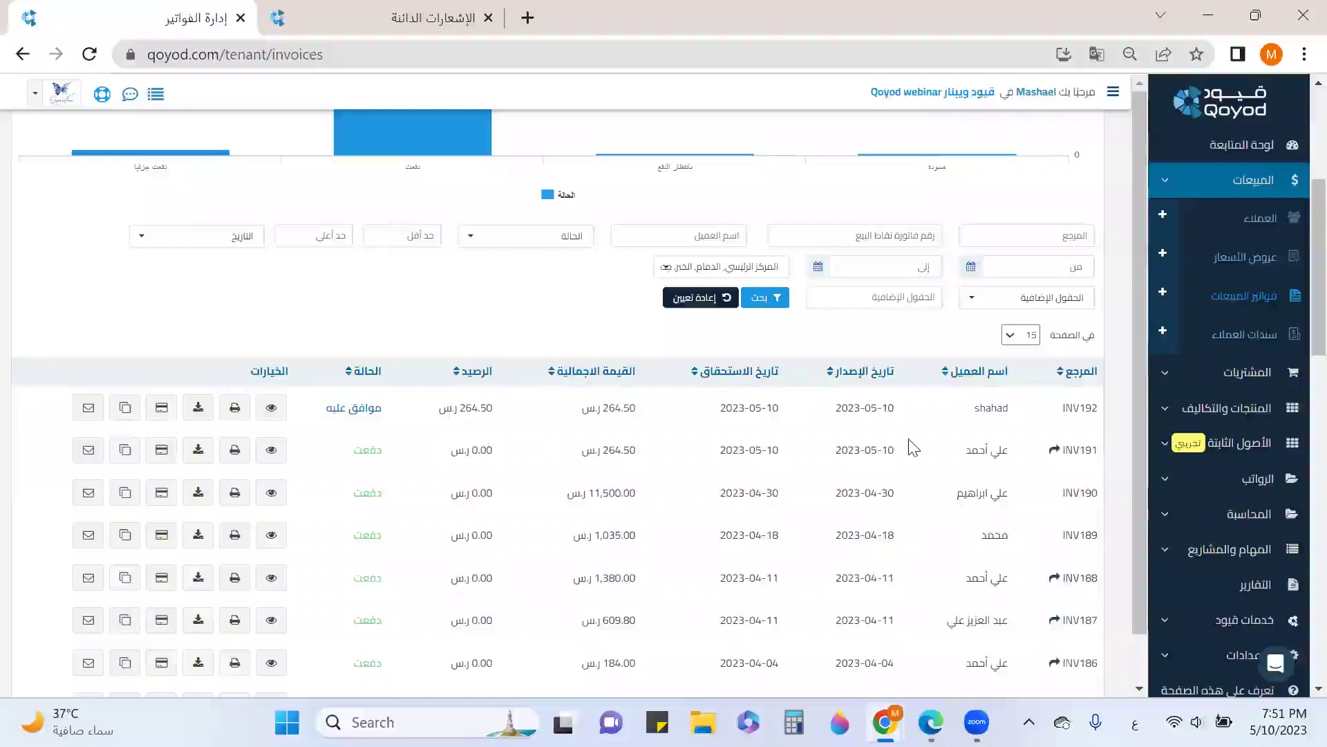
scroll(915, 448, up, 5)
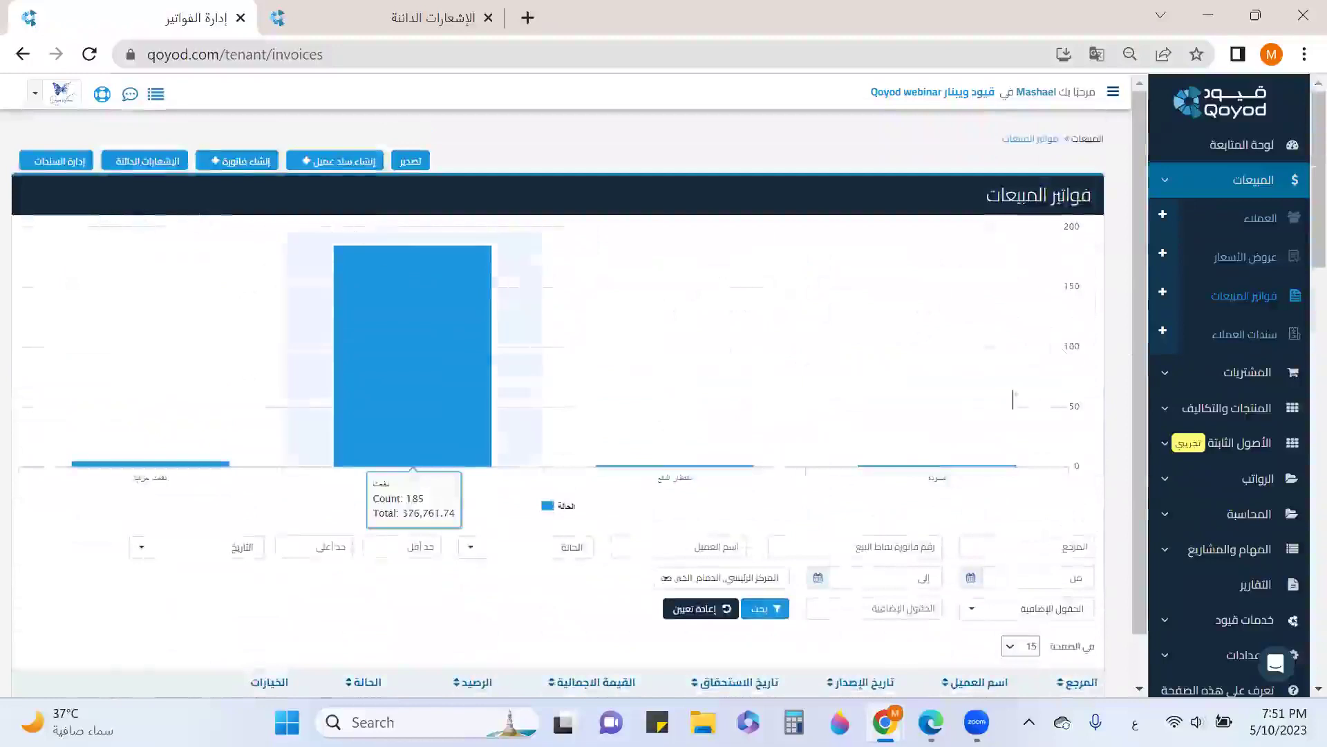
scroll(978, 426, down, 5)
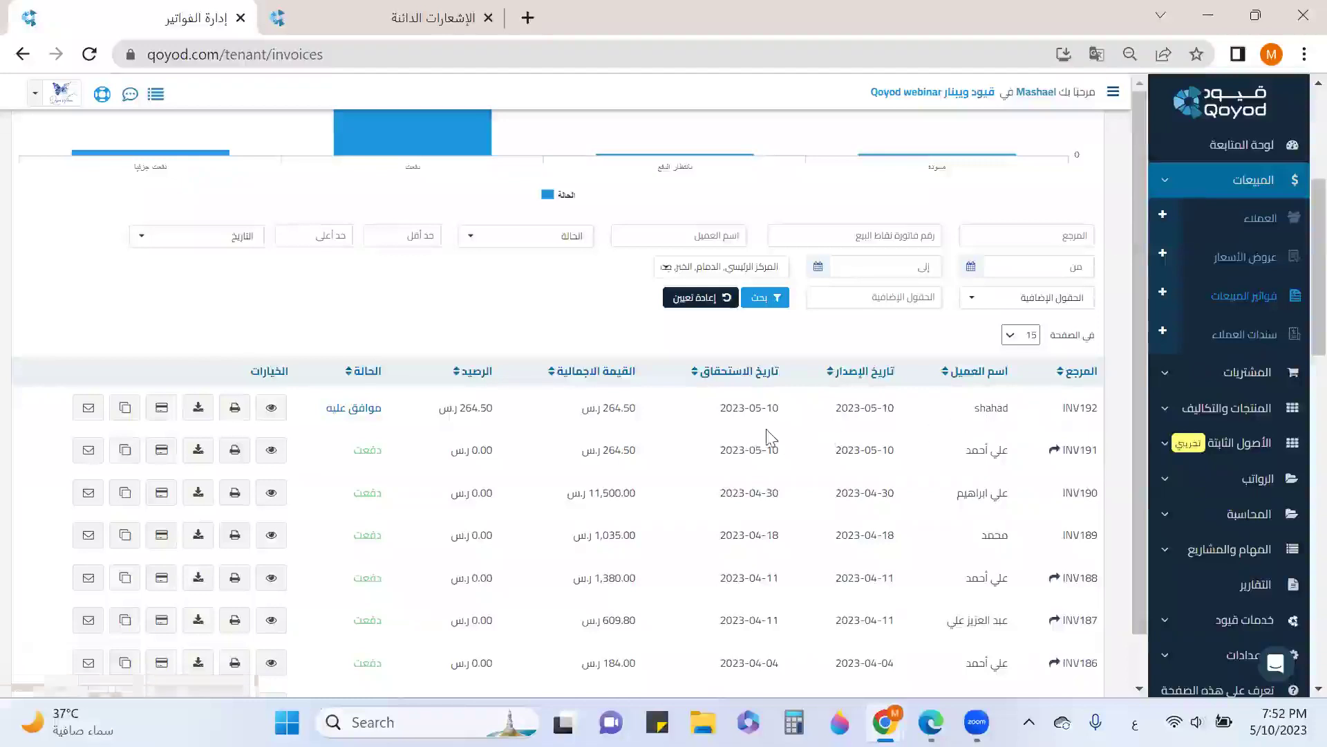
scroll(778, 434, up, 5)
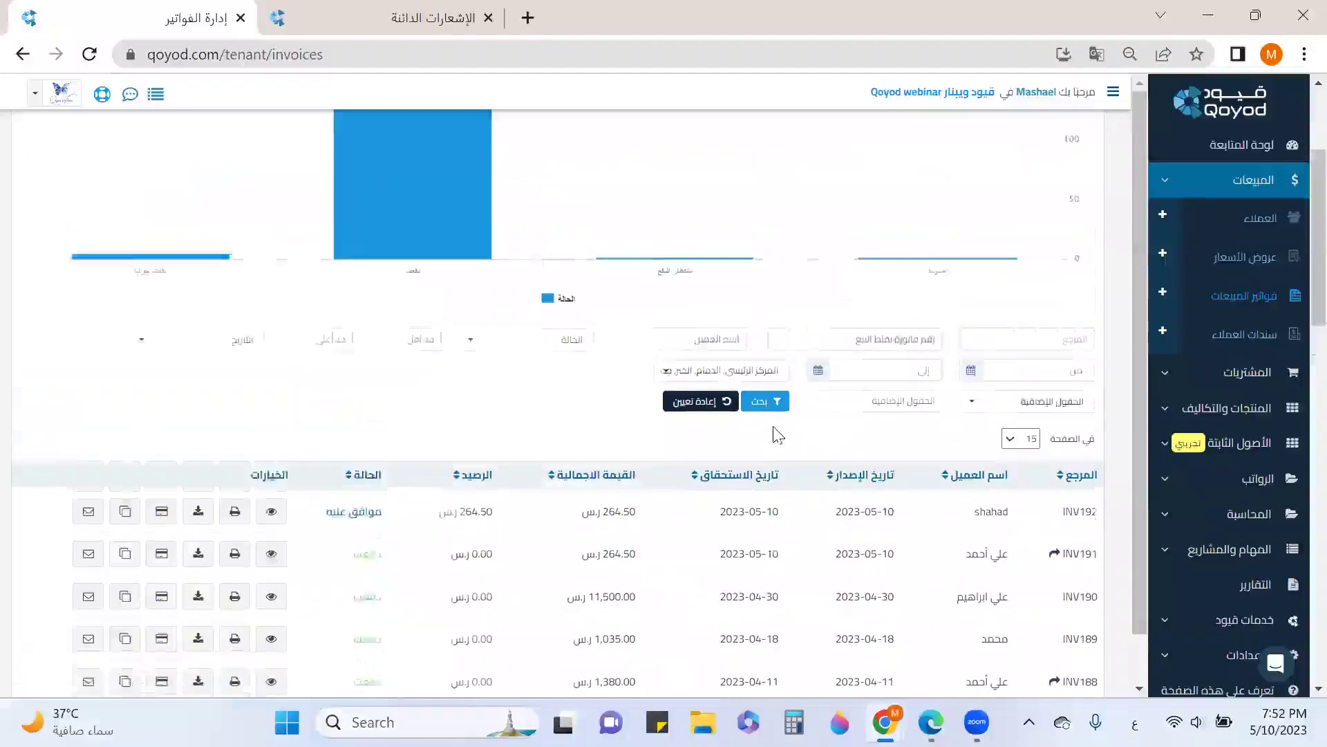
scroll(149, 178, down, 5)
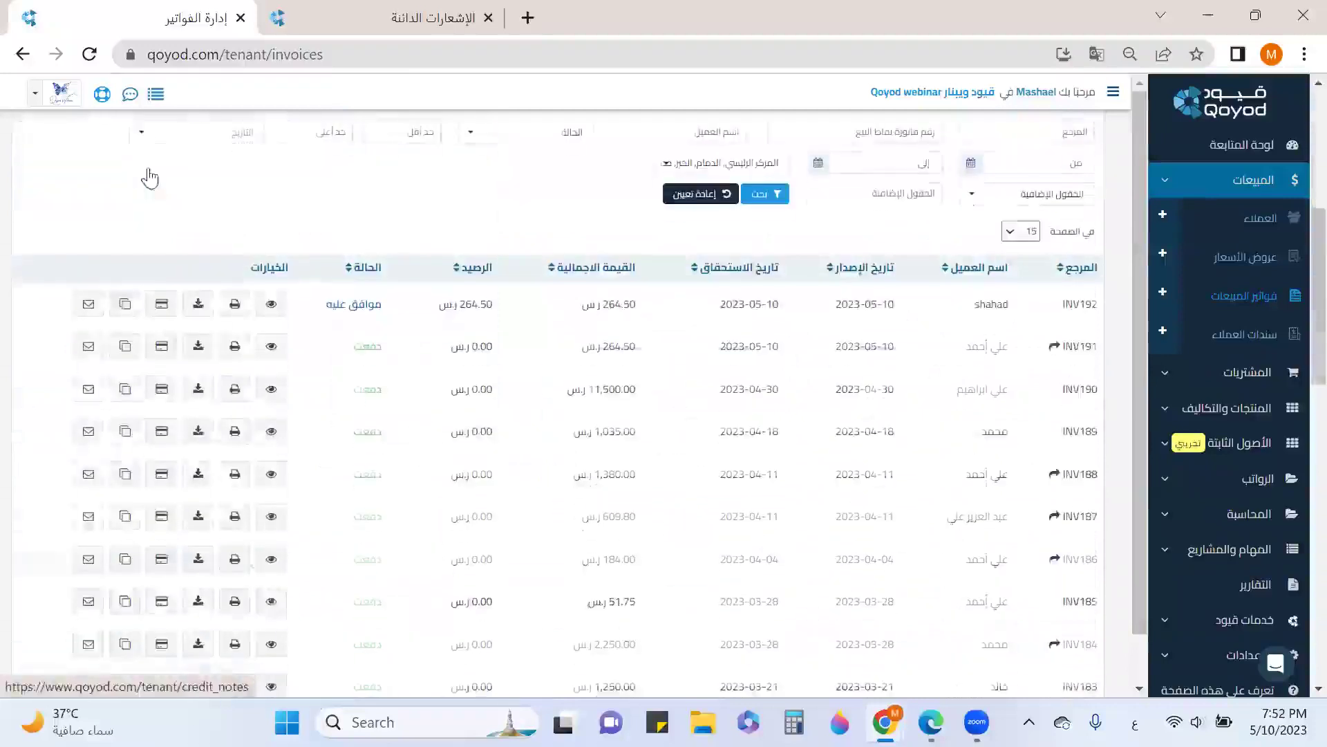
Create an approved return credit note (CRN115) from invoice INV192
click(270, 305)
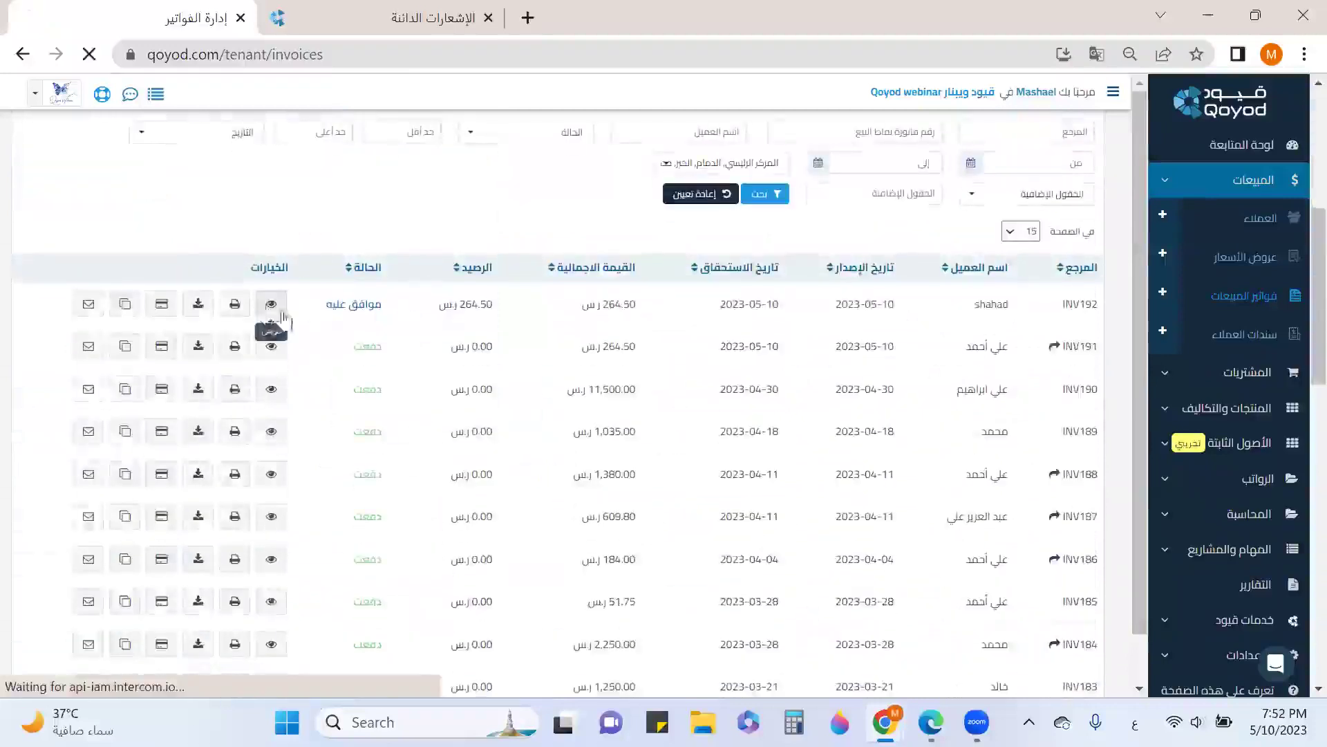
scroll(805, 423, down, 5)
scroll(802, 422, down, 10)
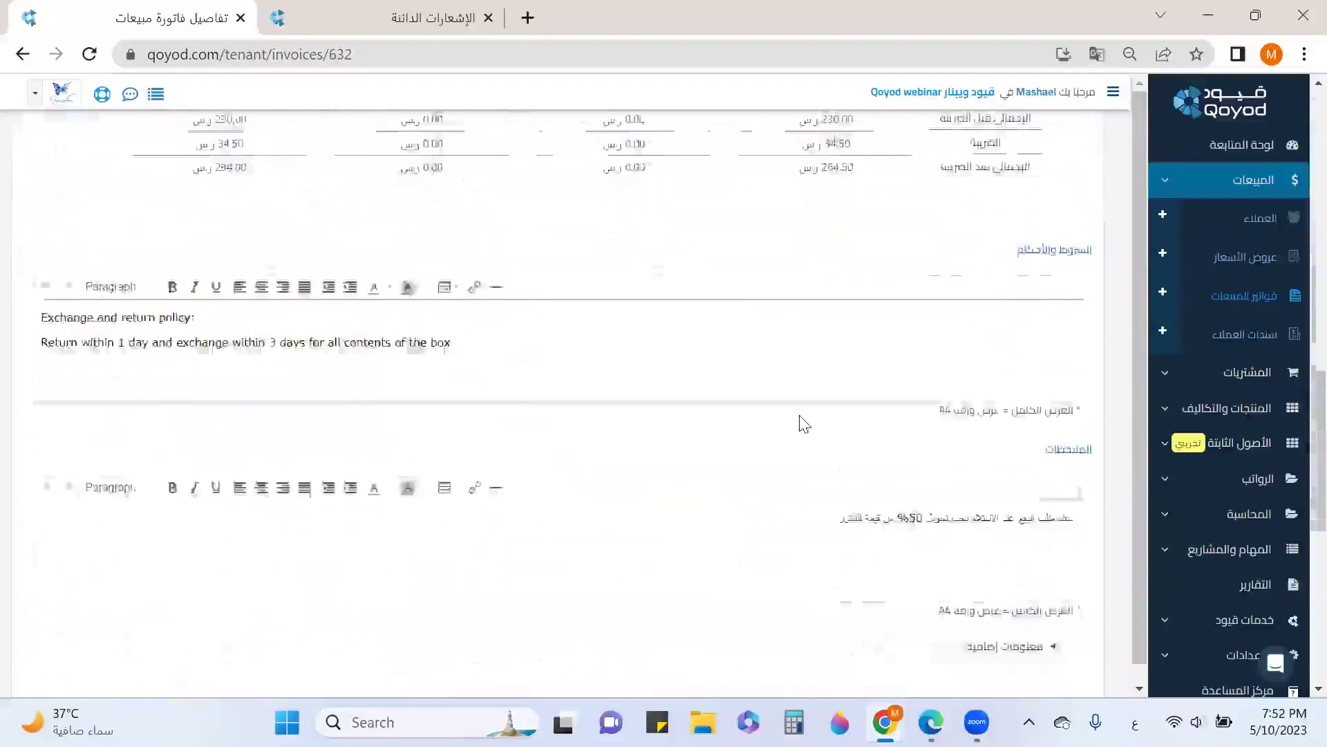
click(646, 607)
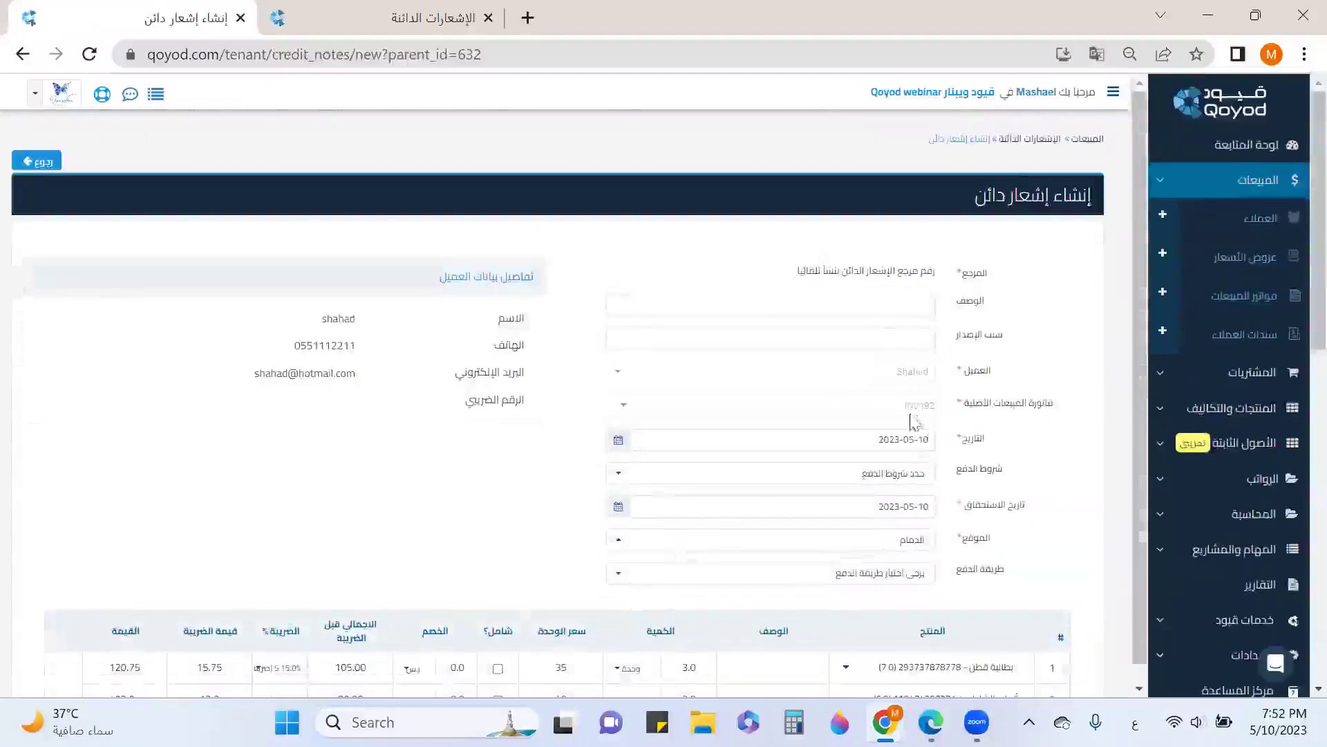
scroll(919, 415, down, 5)
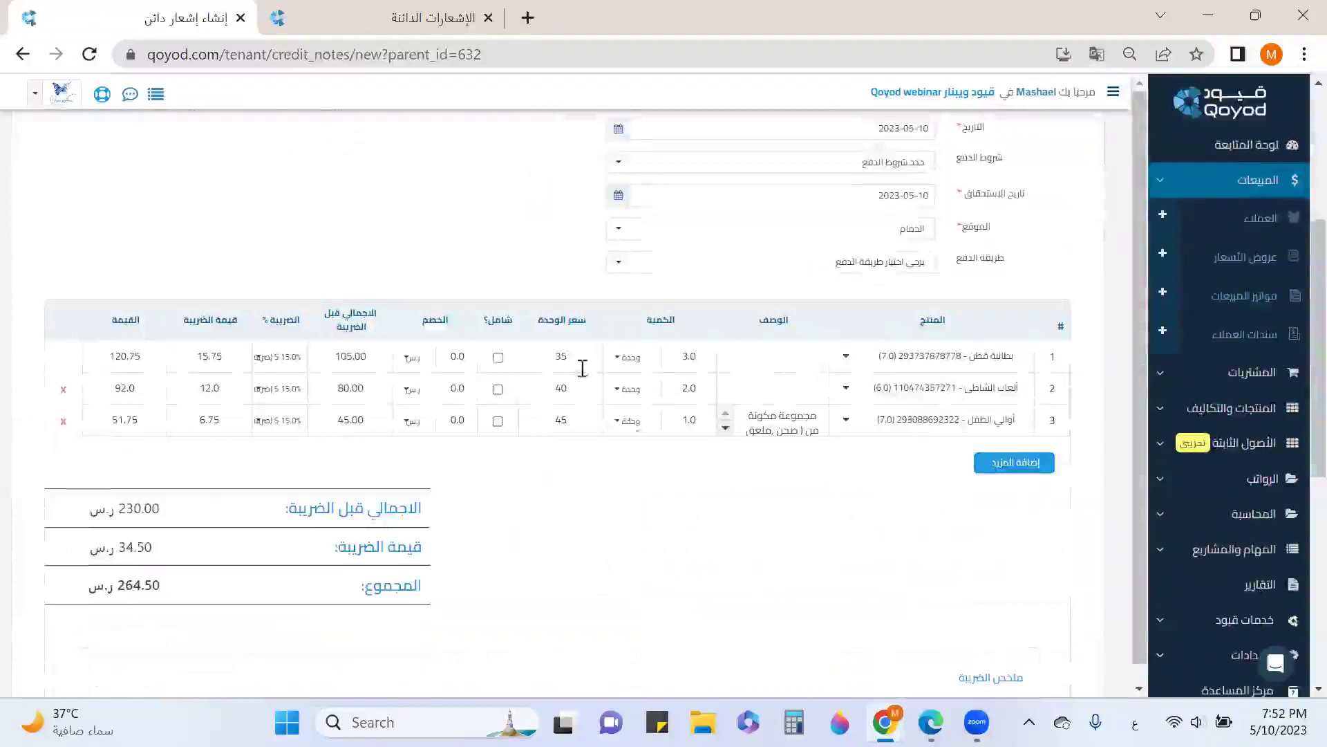
scroll(934, 533, down, 7)
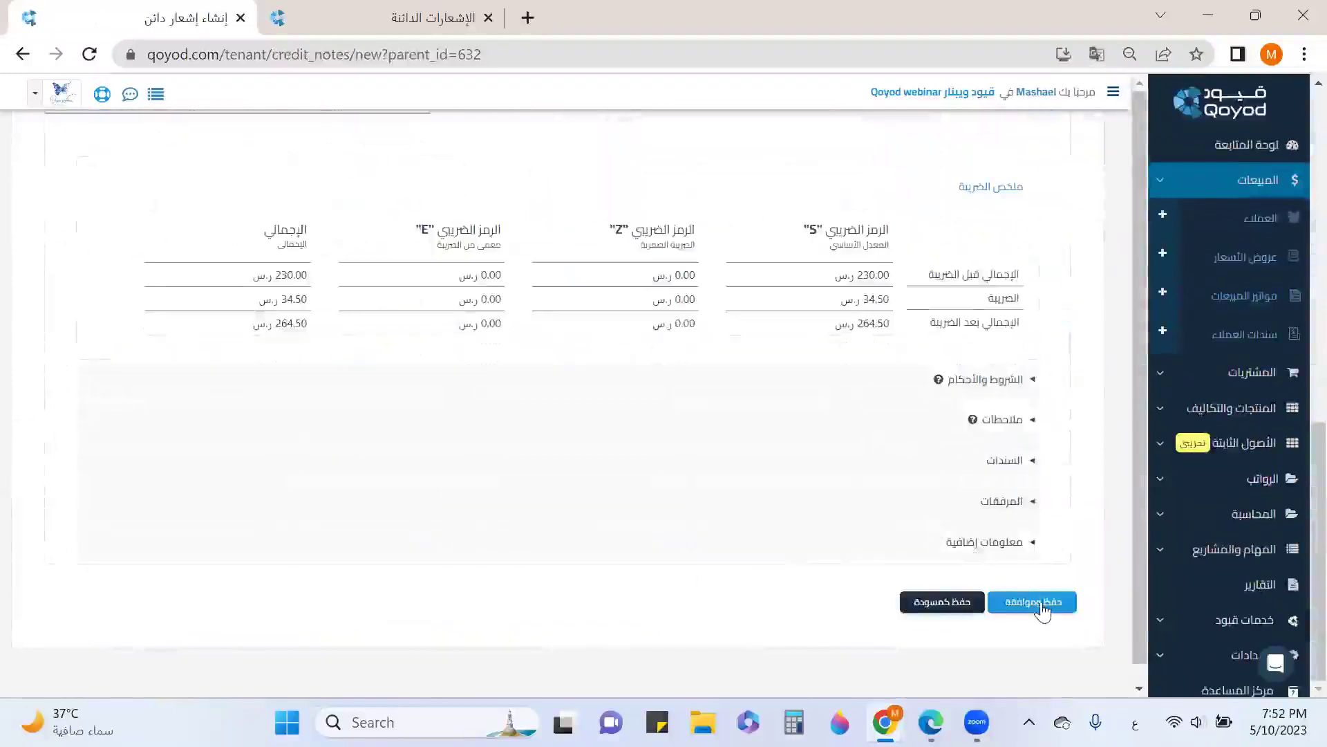
click(1042, 604)
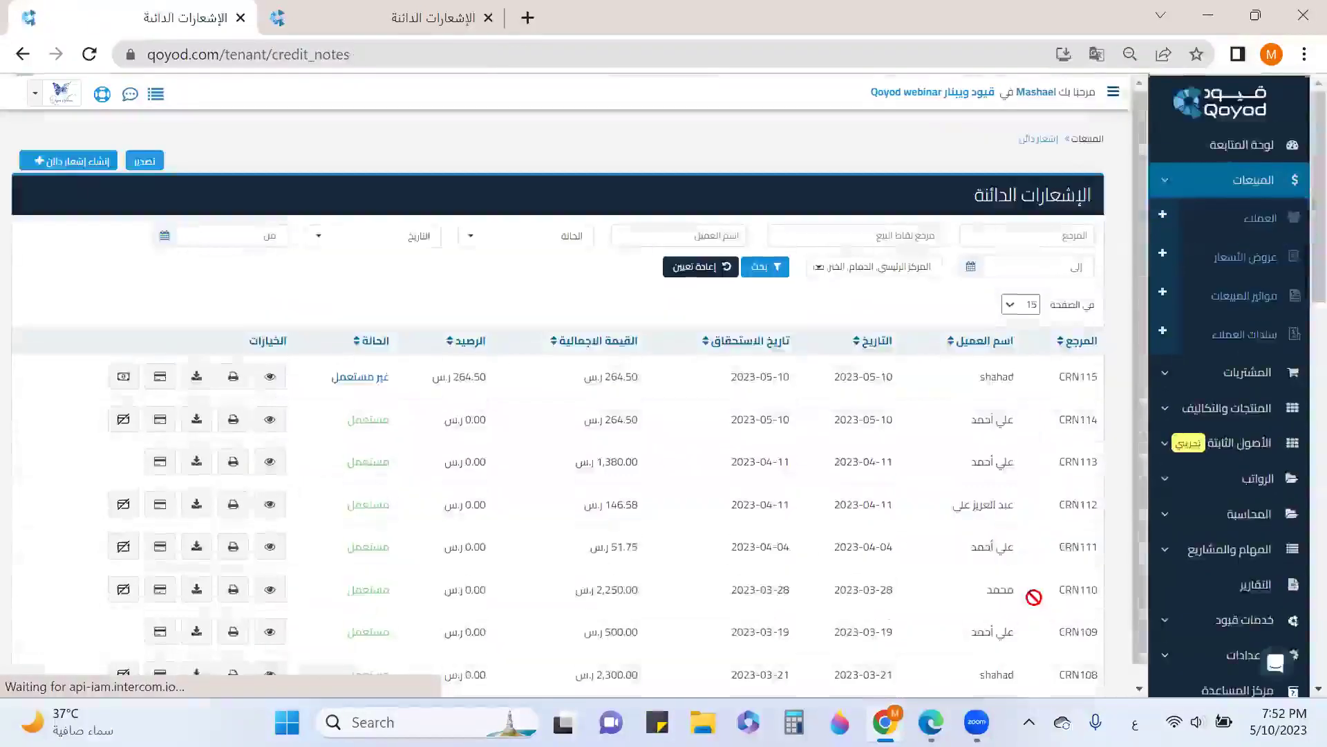
Allocate CRN115's 264.50 to INV192 and return to the sales invoices list
click(161, 378)
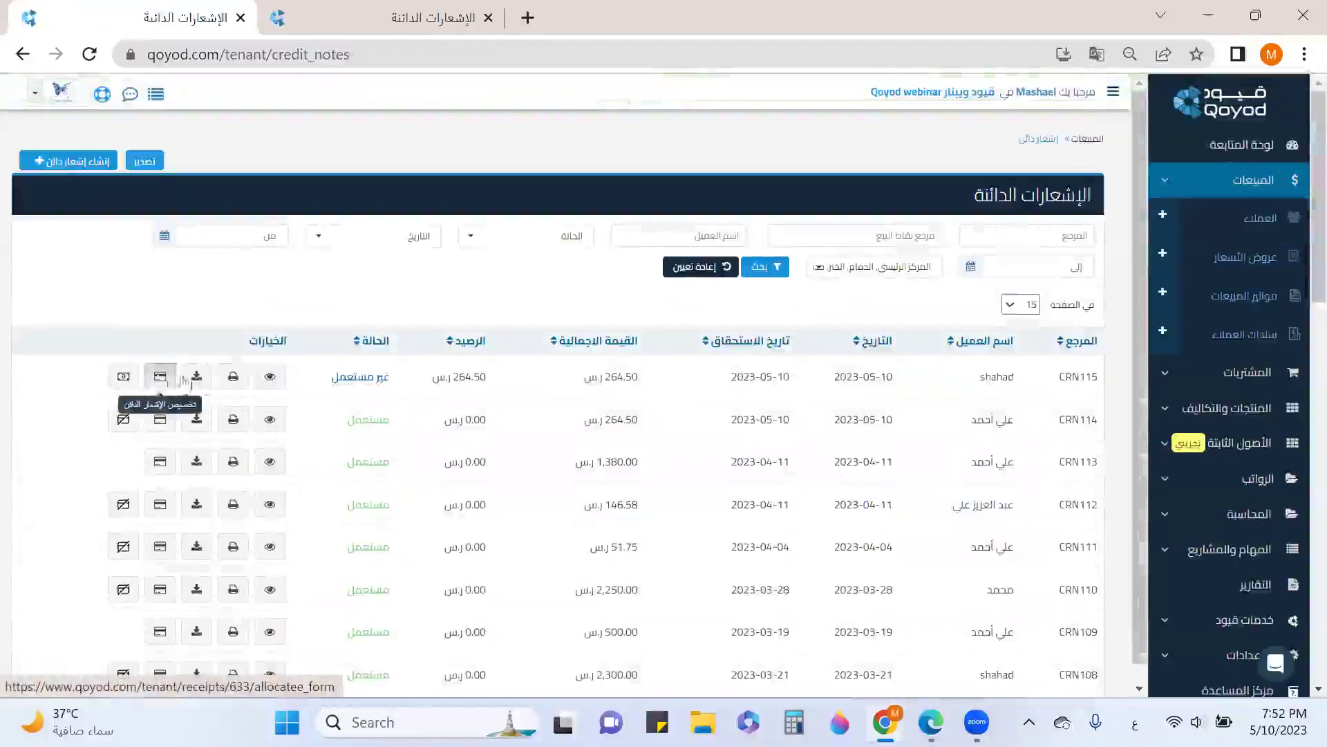
click(800, 199)
click(807, 258)
click(817, 229)
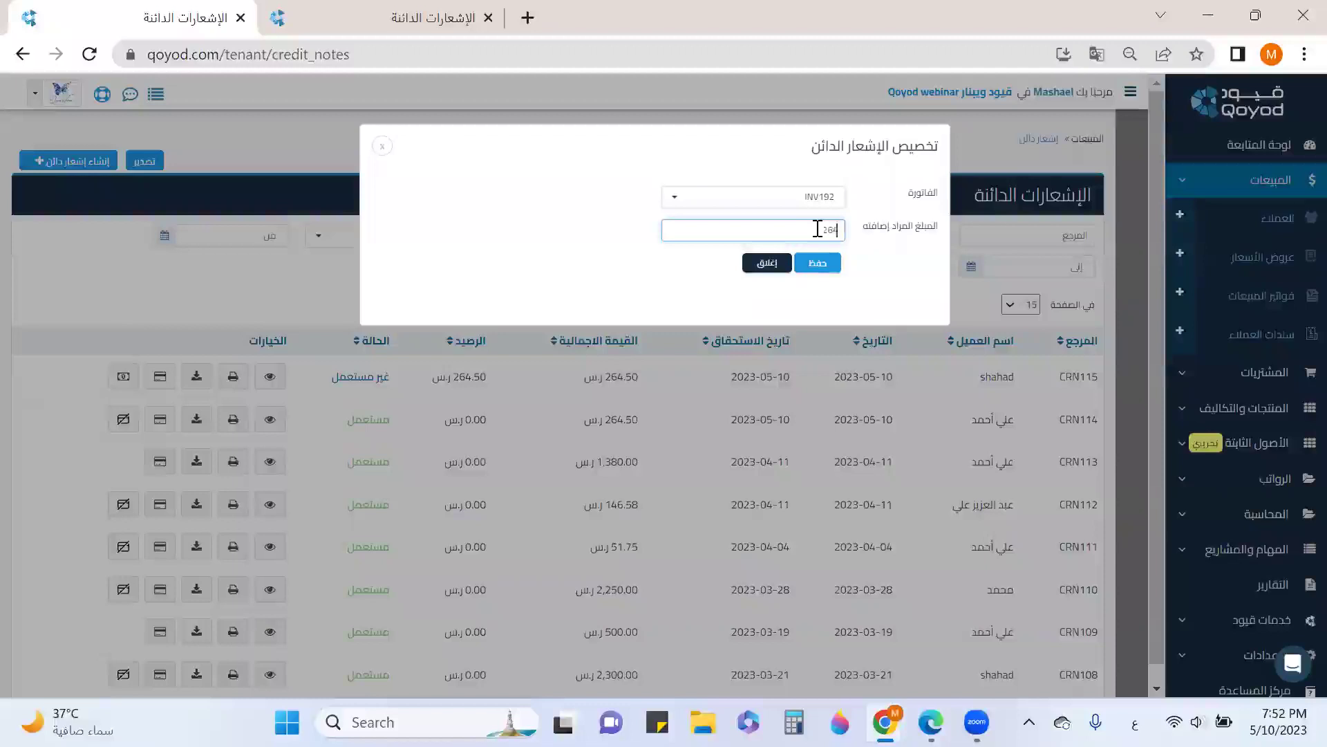
click(825, 263)
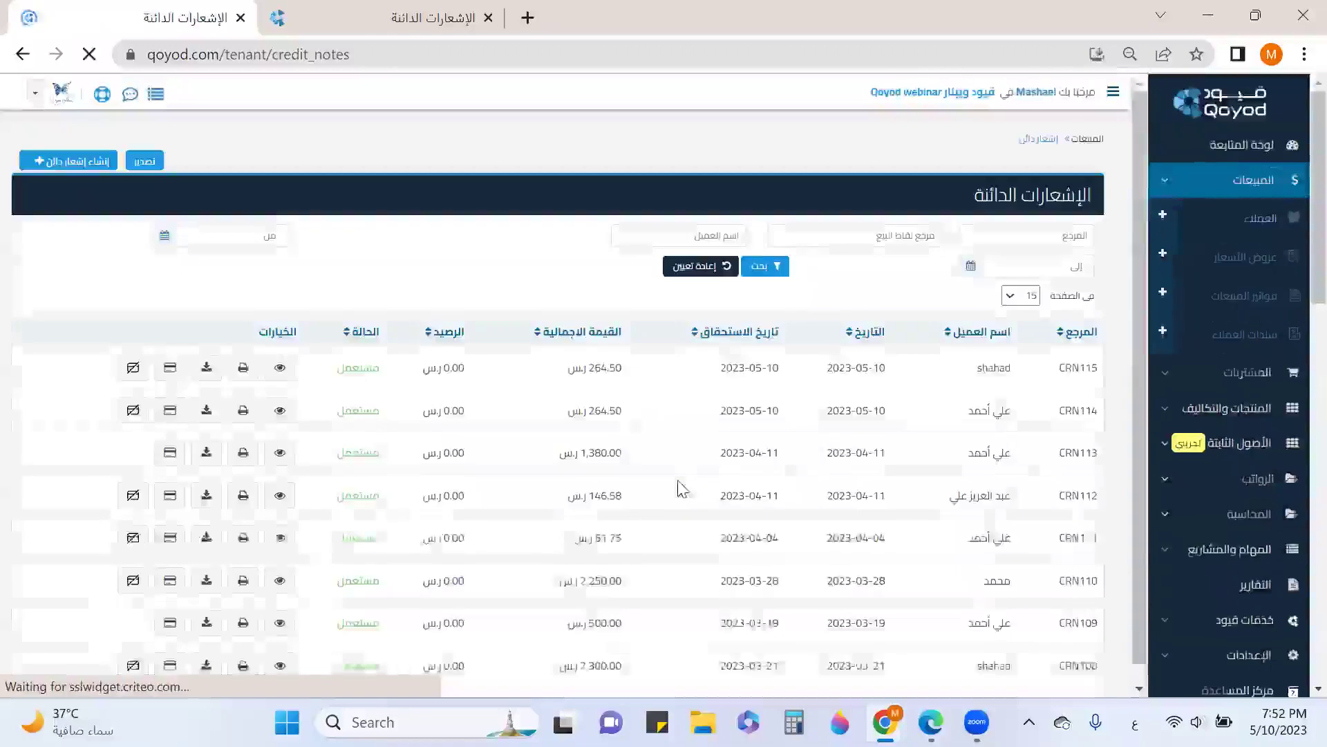
click(1252, 311)
Duplicate INV192 as a new sales invoice and expand its receipts section
scroll(208, 422, down, 5)
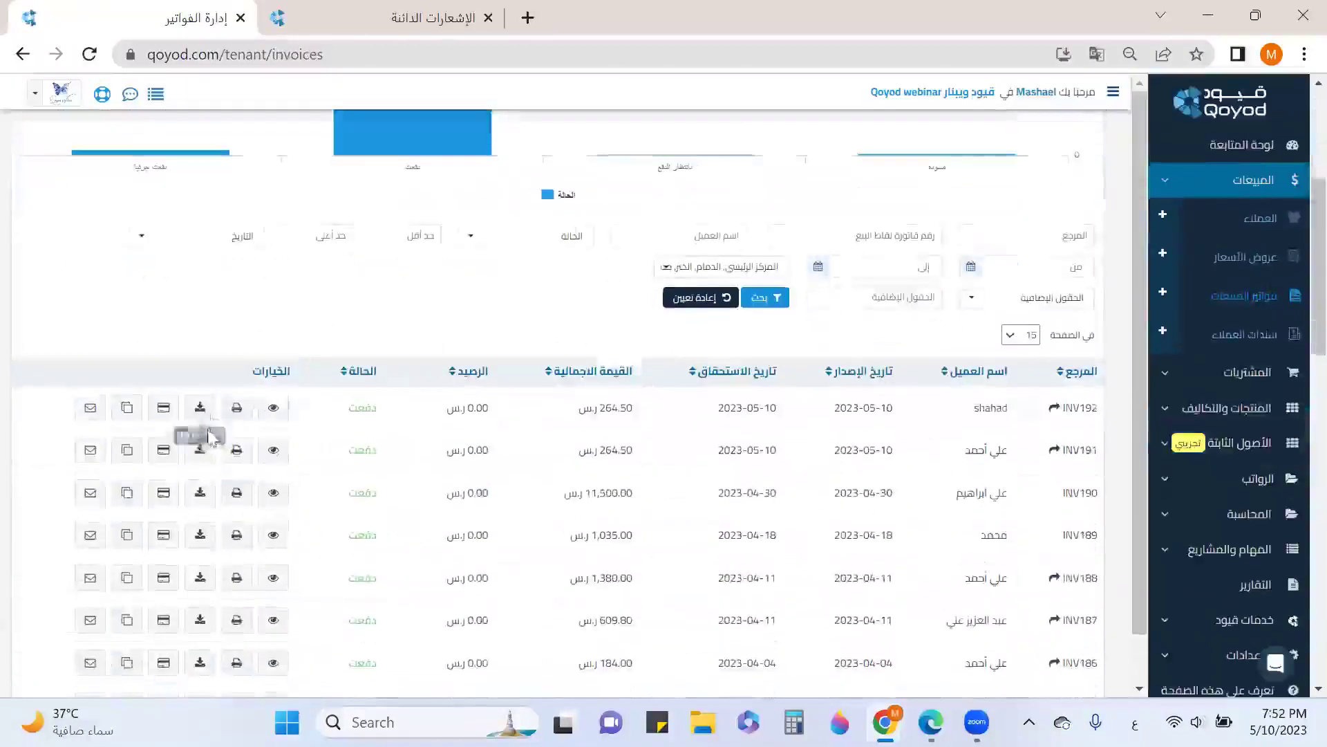
click(127, 407)
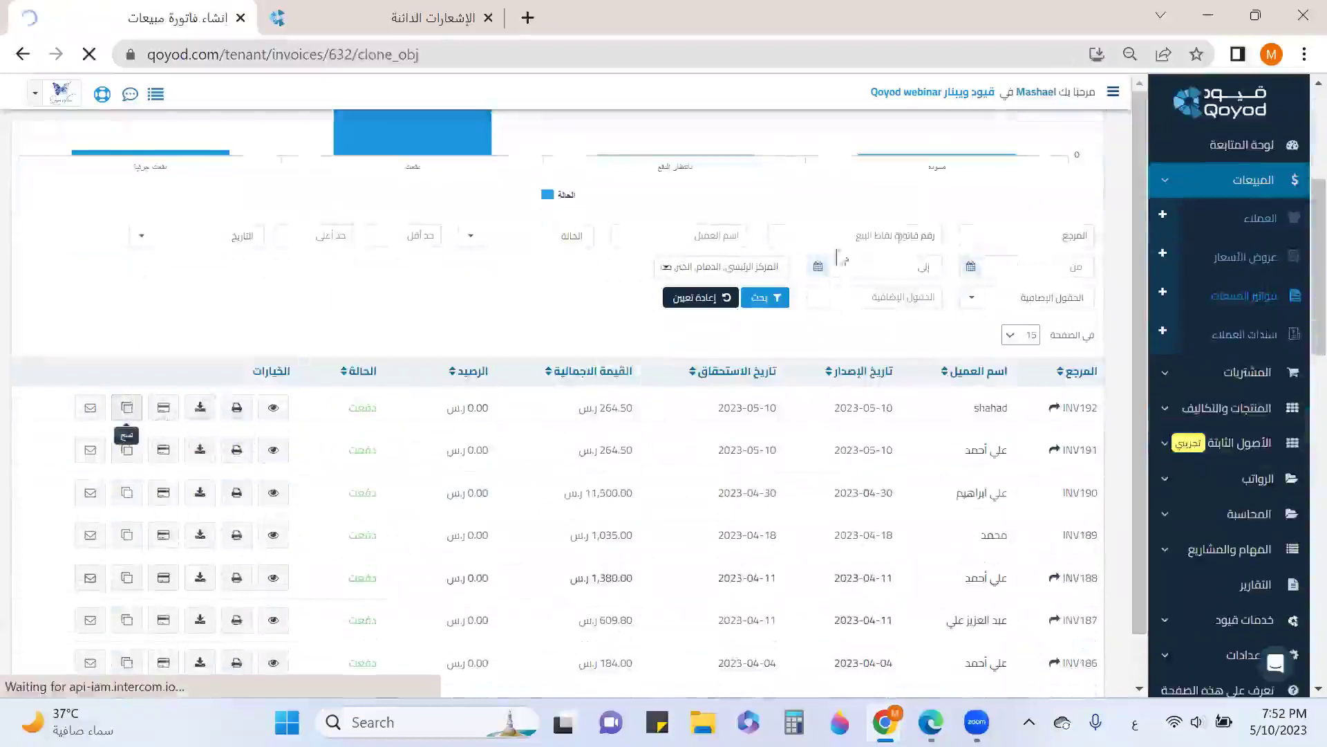
scroll(913, 394, down, 15)
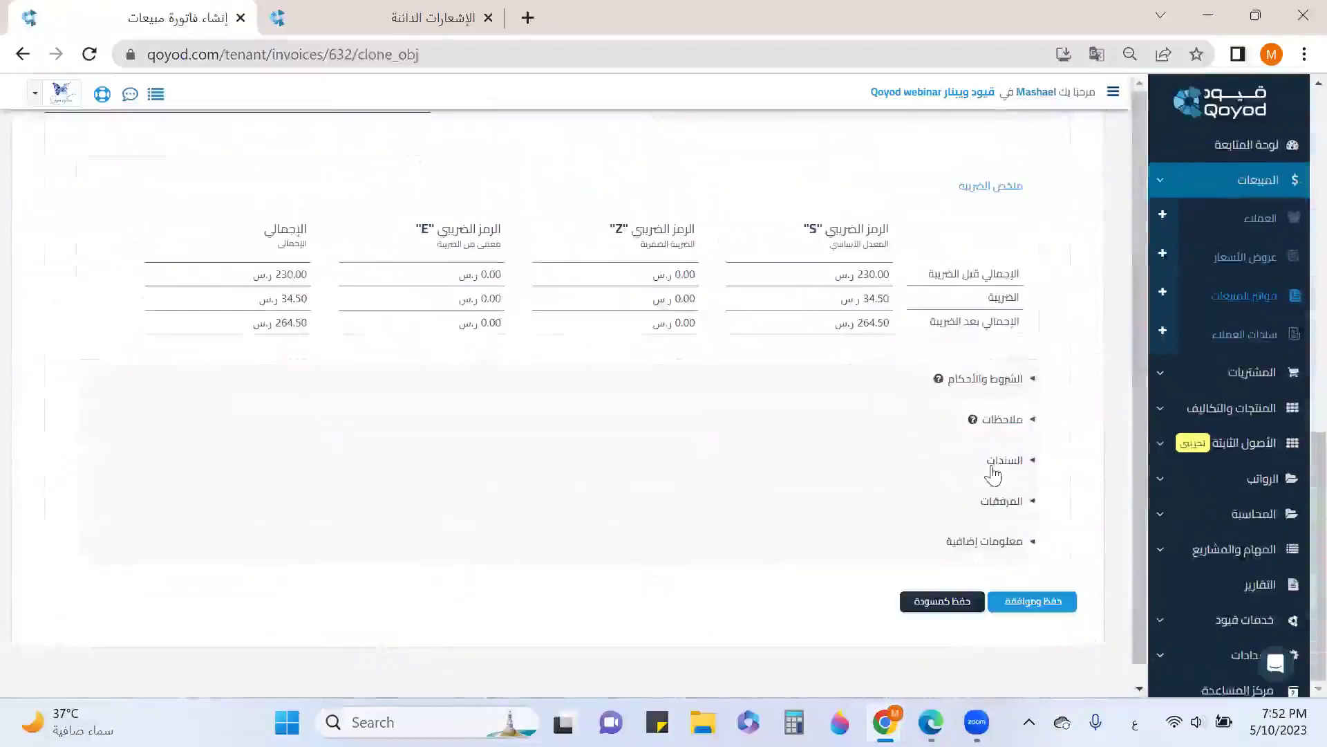
click(994, 461)
scroll(948, 492, down, 5)
Receive the 264.50 from cash account 11010107, save and approve, and return to the invoices list
click(623, 339)
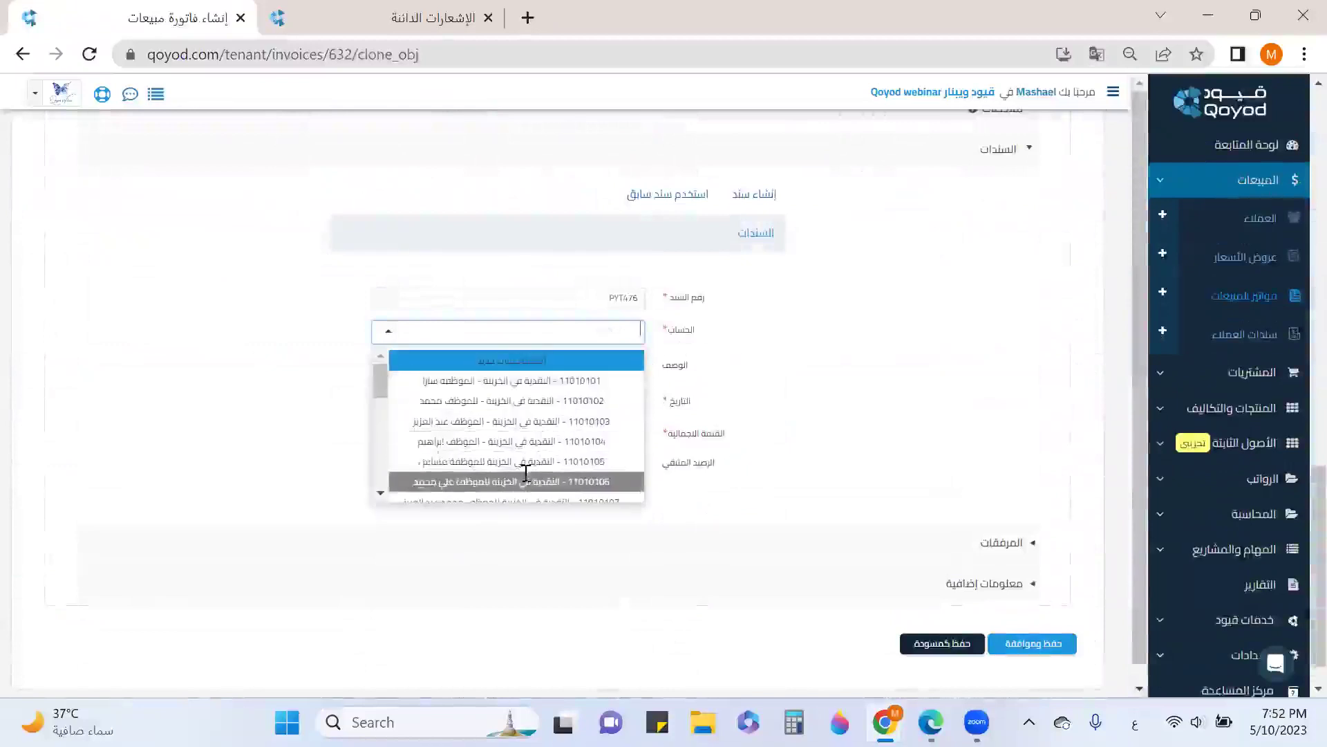
scroll(525, 410, down, 2)
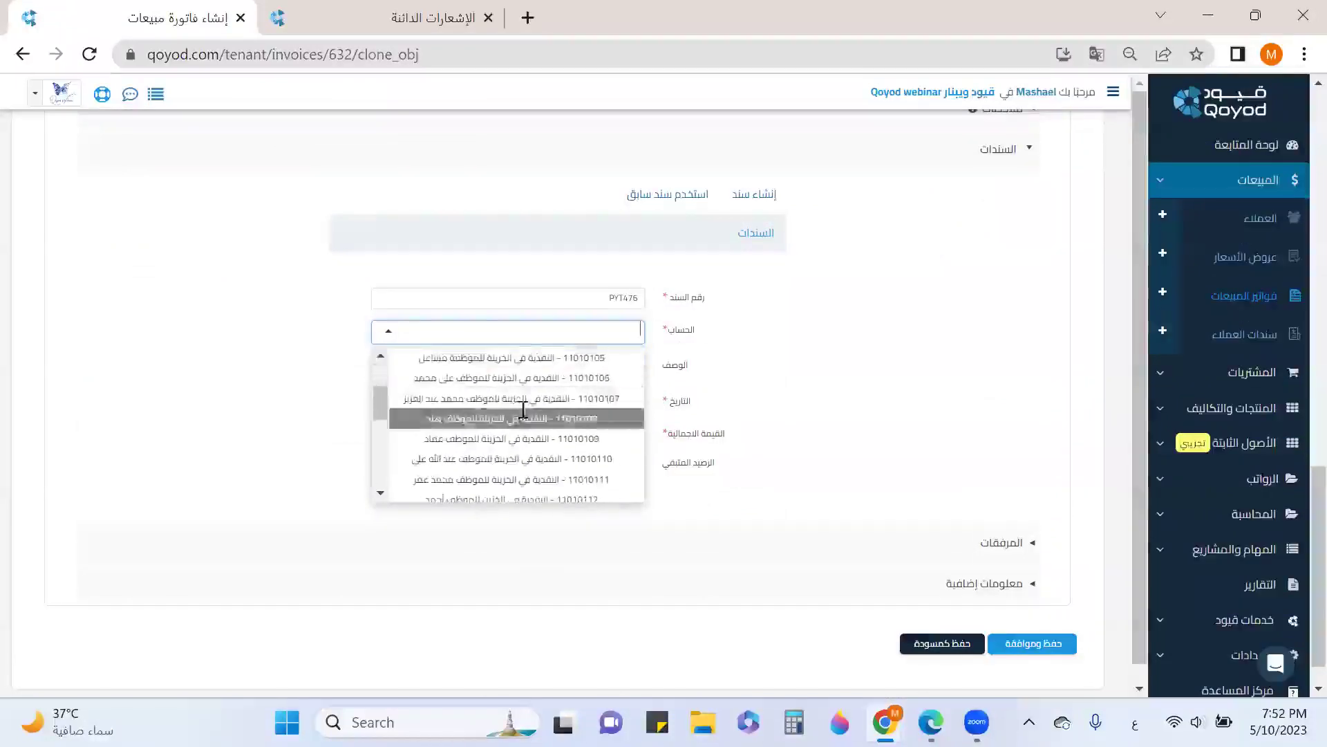
click(522, 405)
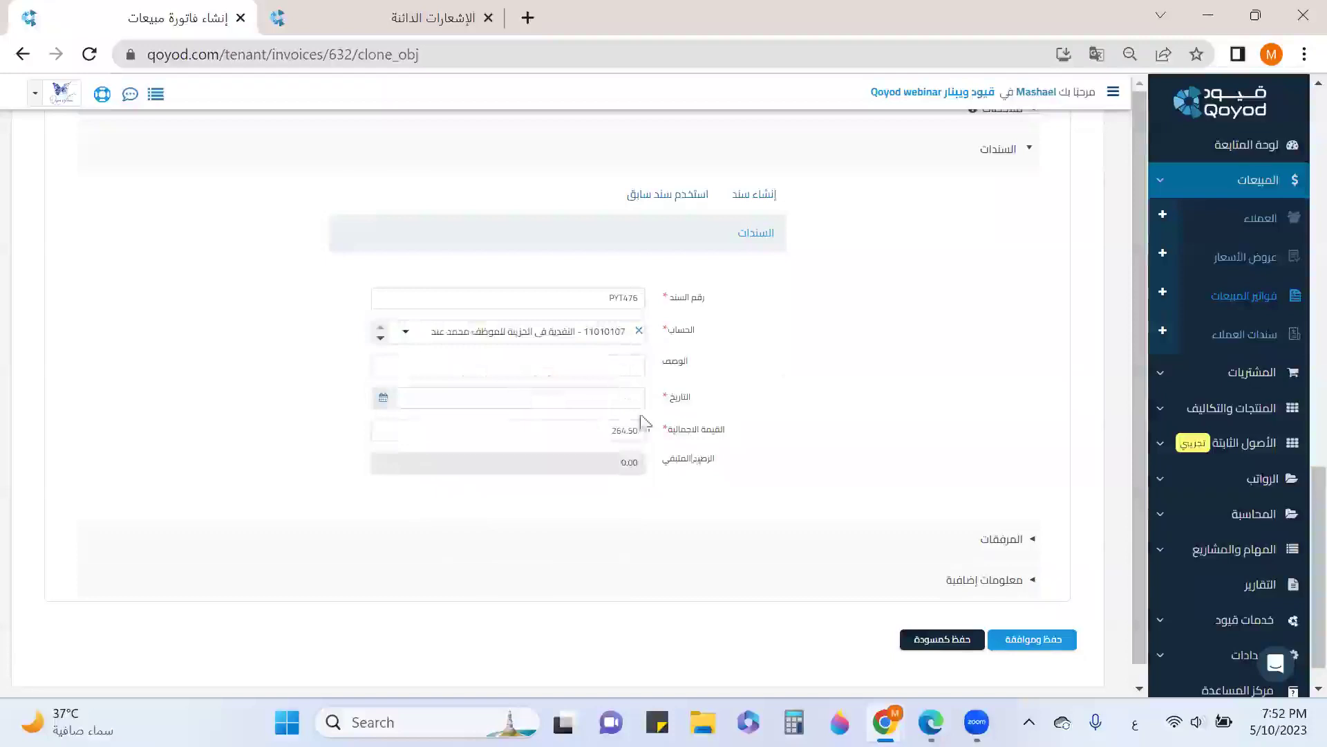
scroll(1037, 571, down, 1)
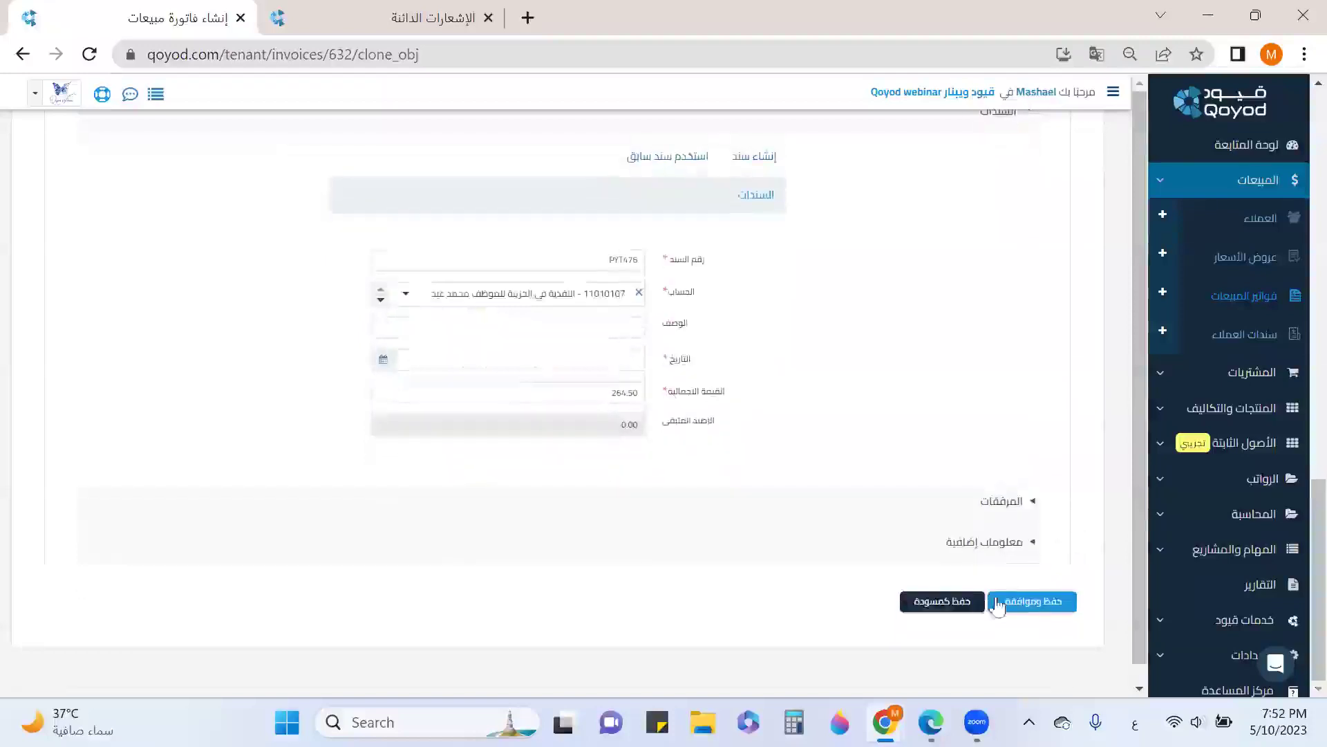
click(1032, 600)
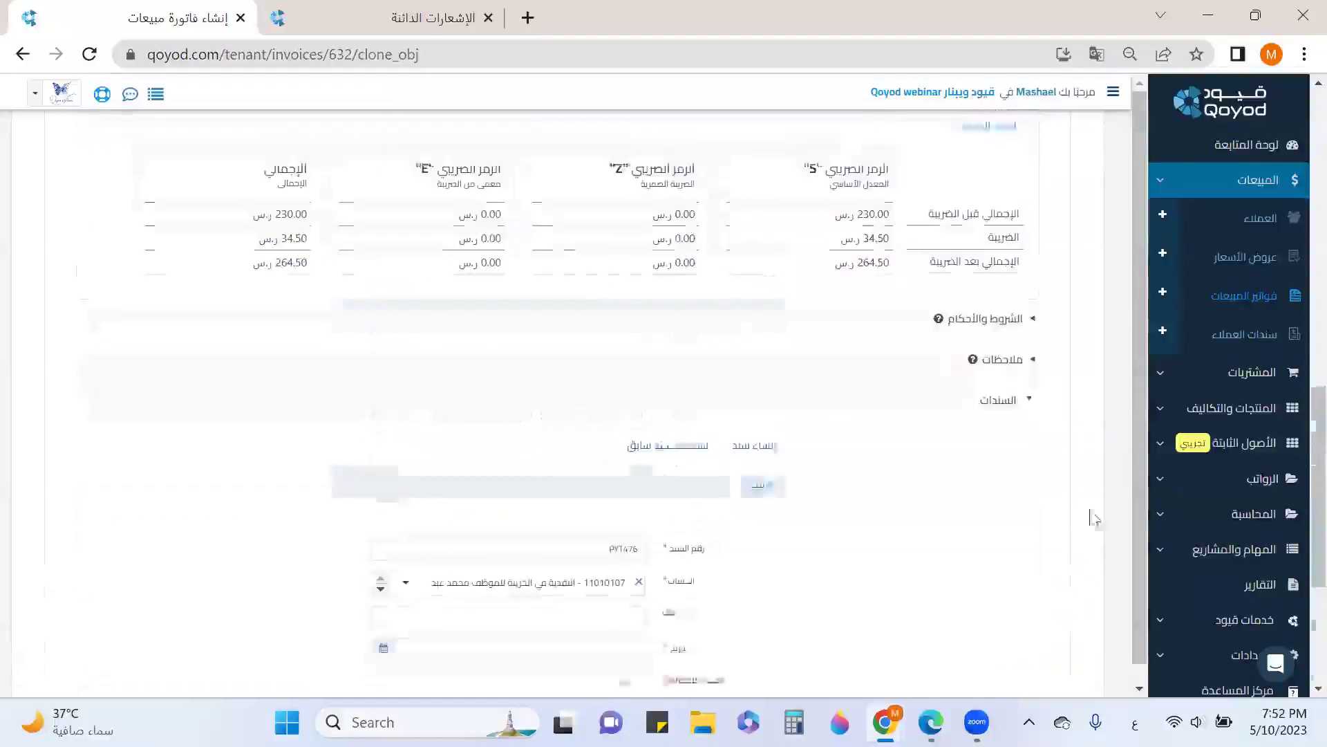
click(1238, 302)
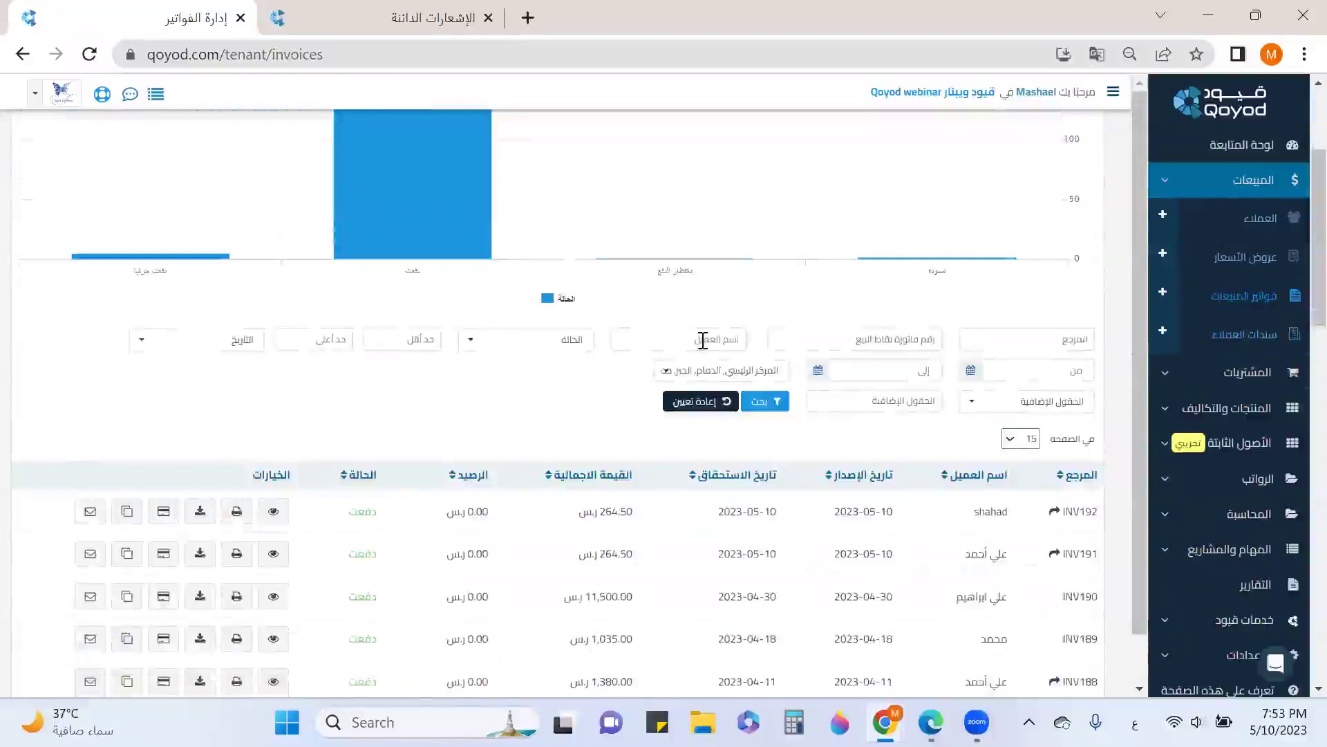
click(572, 343)
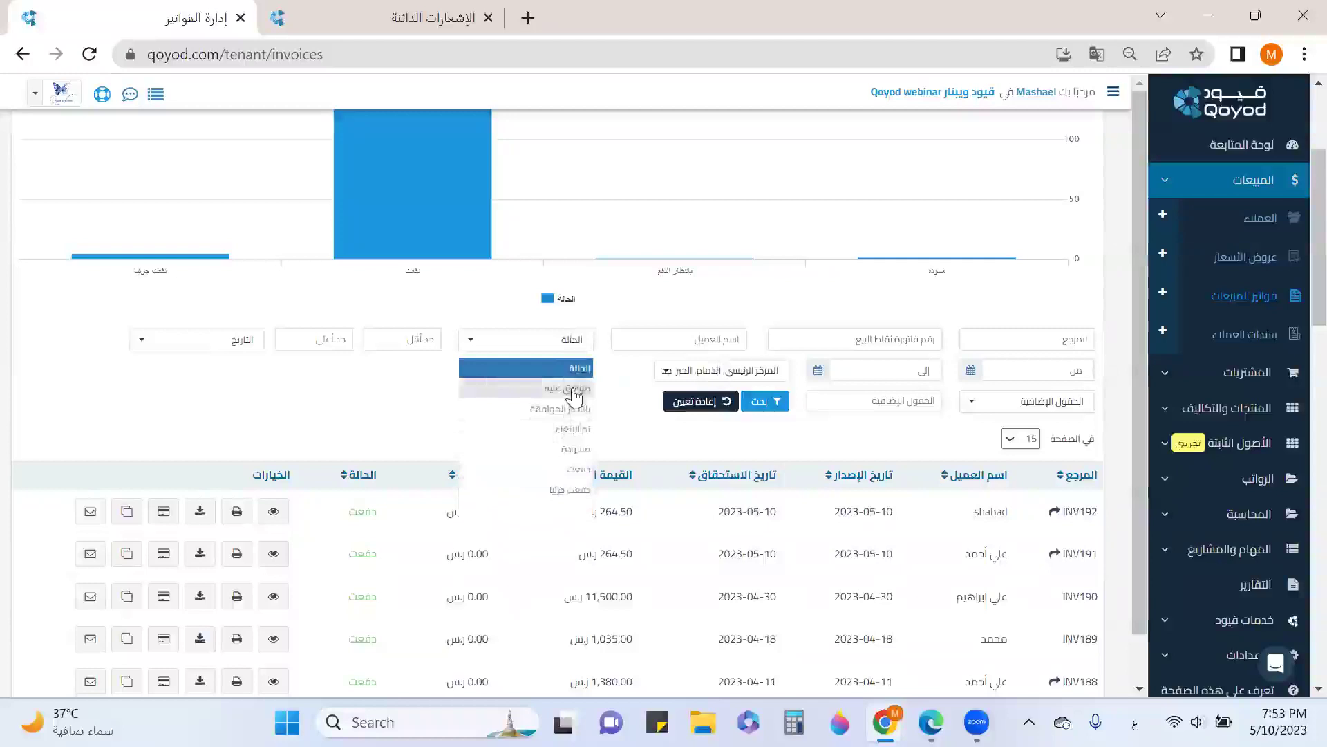
Filter the sales invoices list to approved (موافق عليه) status
click(574, 391)
click(766, 401)
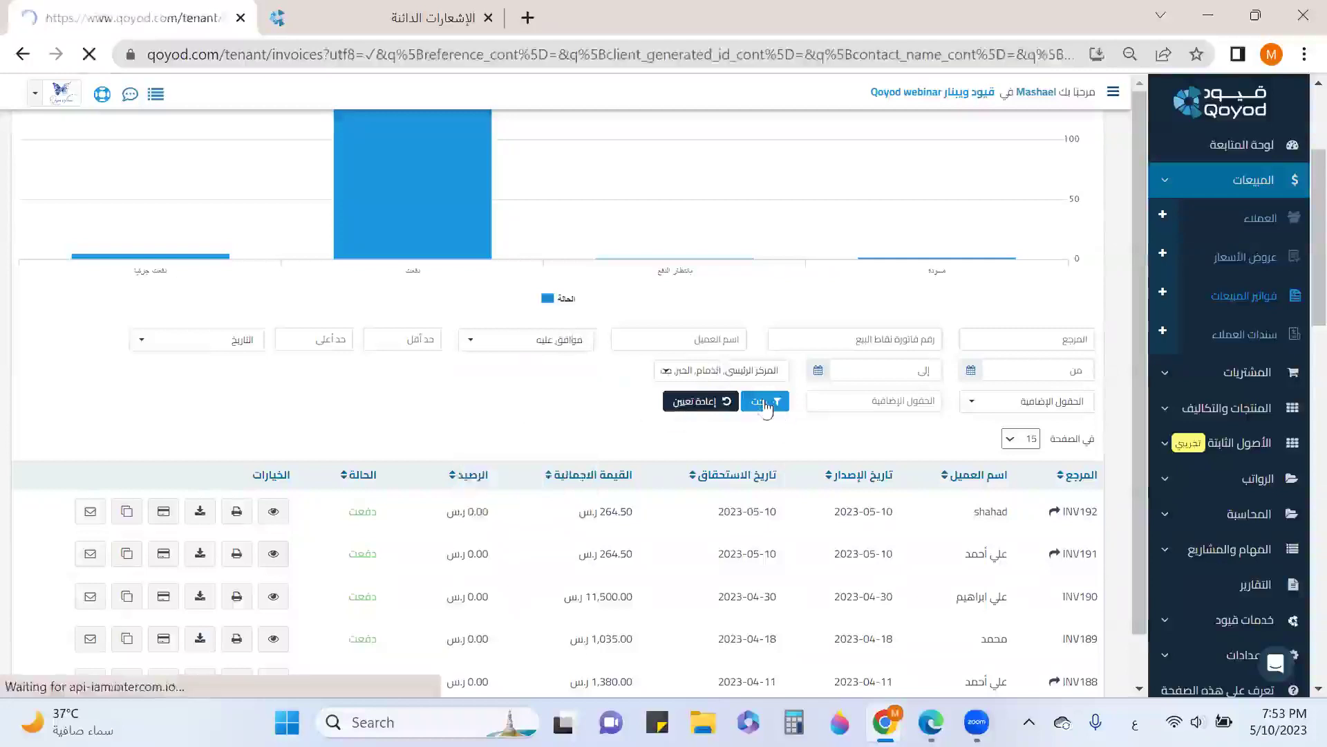
scroll(897, 418, down, 2)
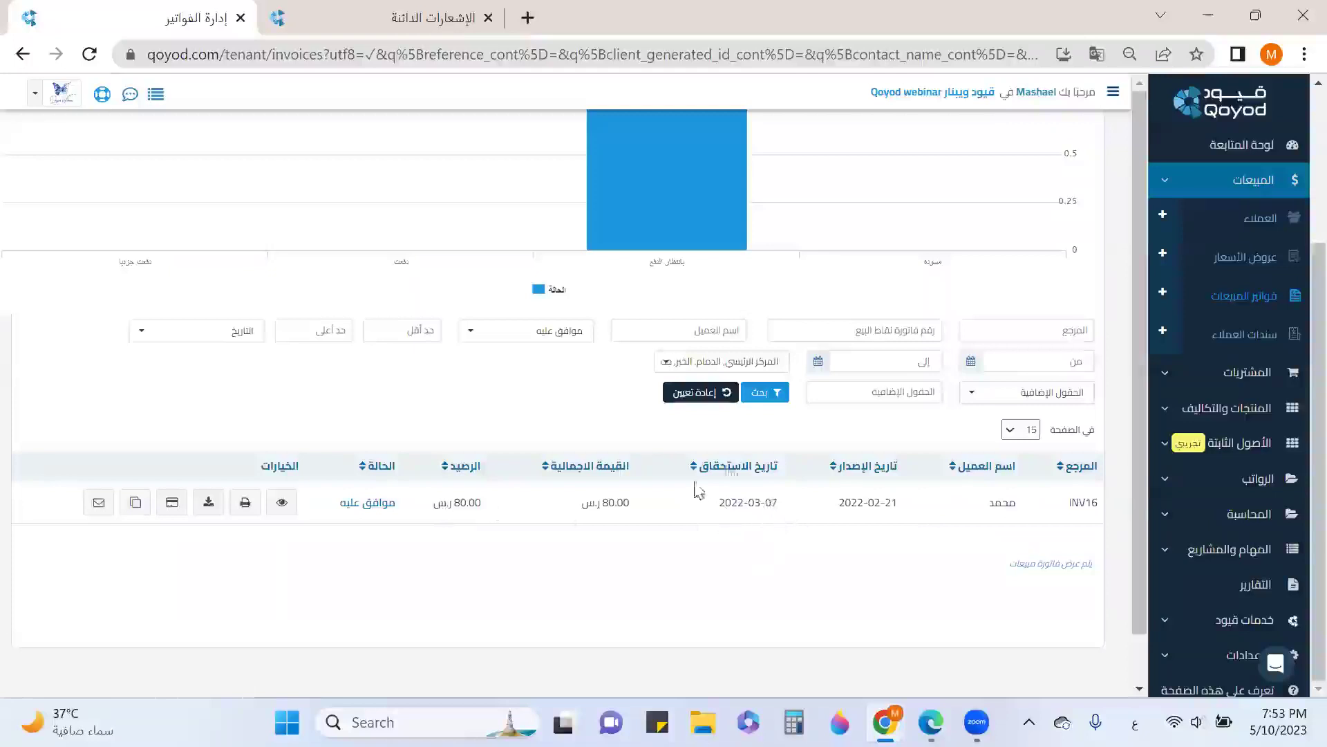
Start recording INV16's payment as a new receipt rather than an earlier one
click(166, 510)
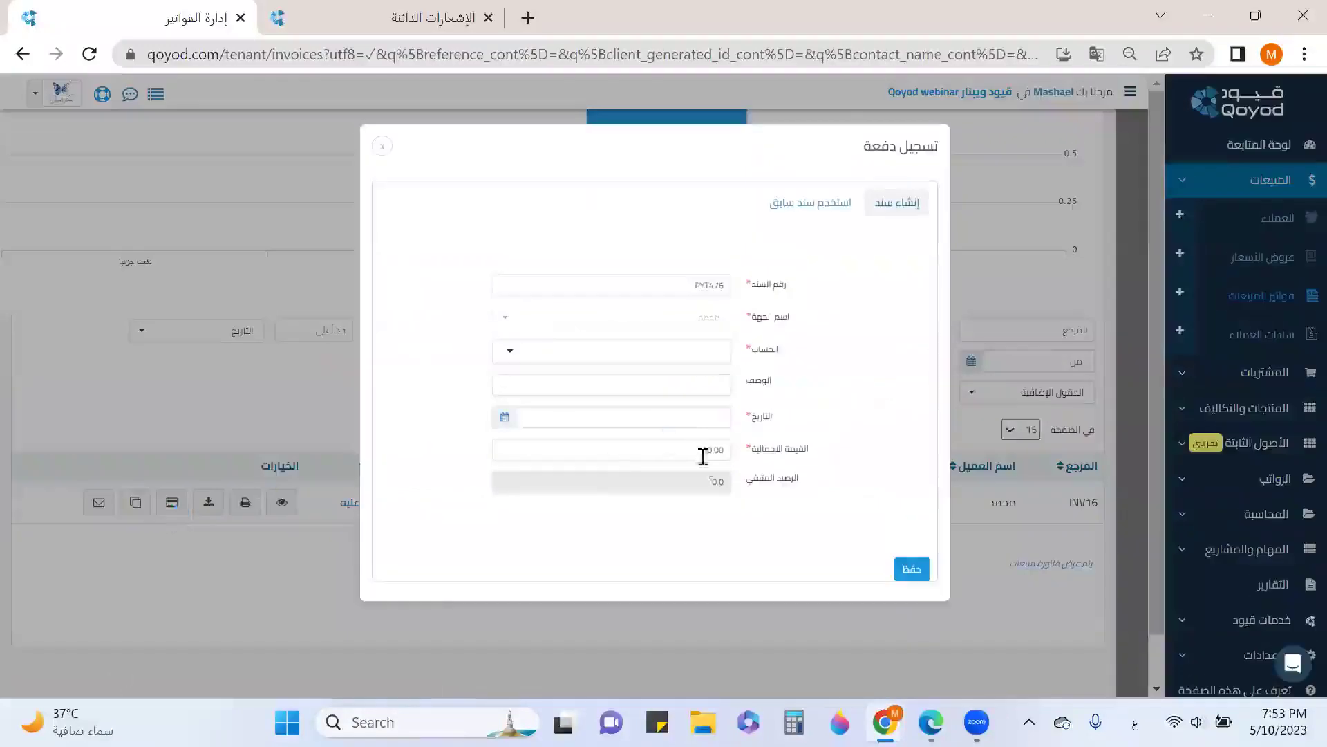
click(823, 204)
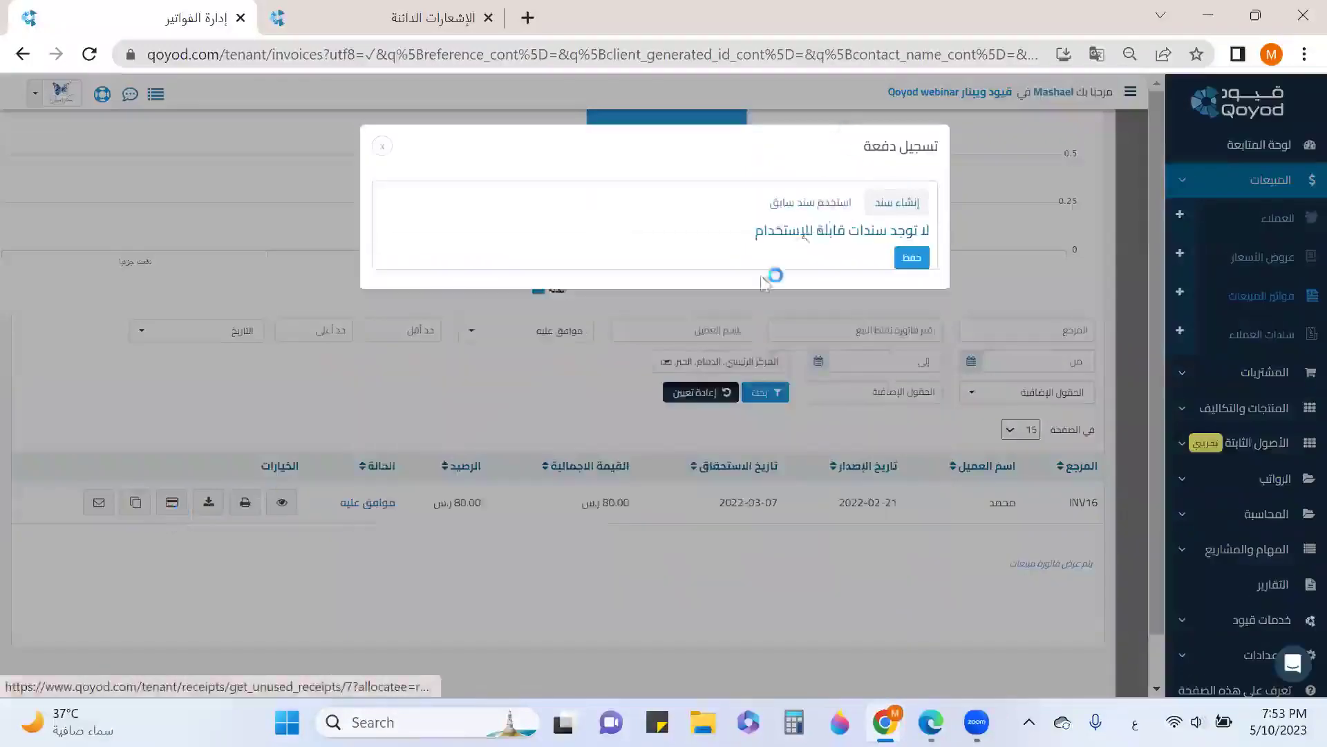
click(896, 207)
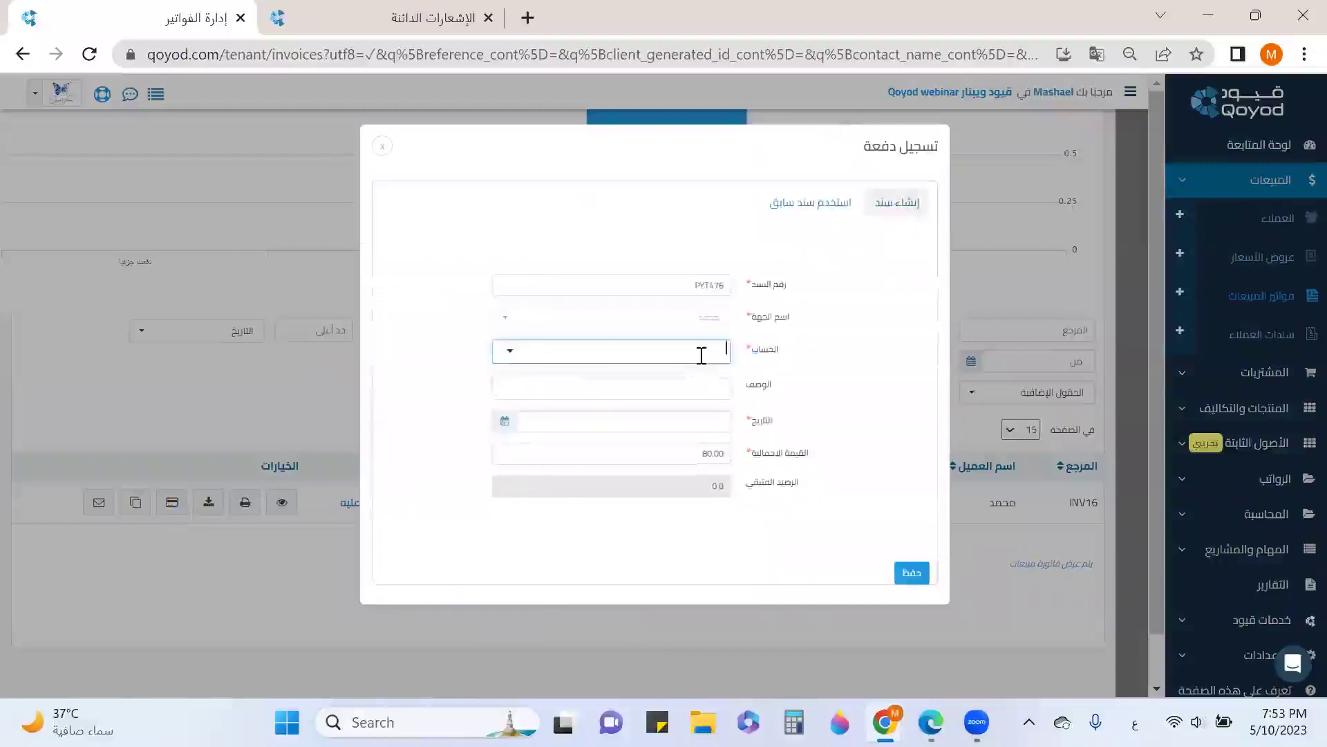
Receive the 80.00 into Bank Albilad account 110201, dated 2023-05-10, and save
click(699, 355)
scroll(678, 468, down, 3)
scroll(674, 470, down, 2)
scroll(676, 463, up, 3)
click(608, 408)
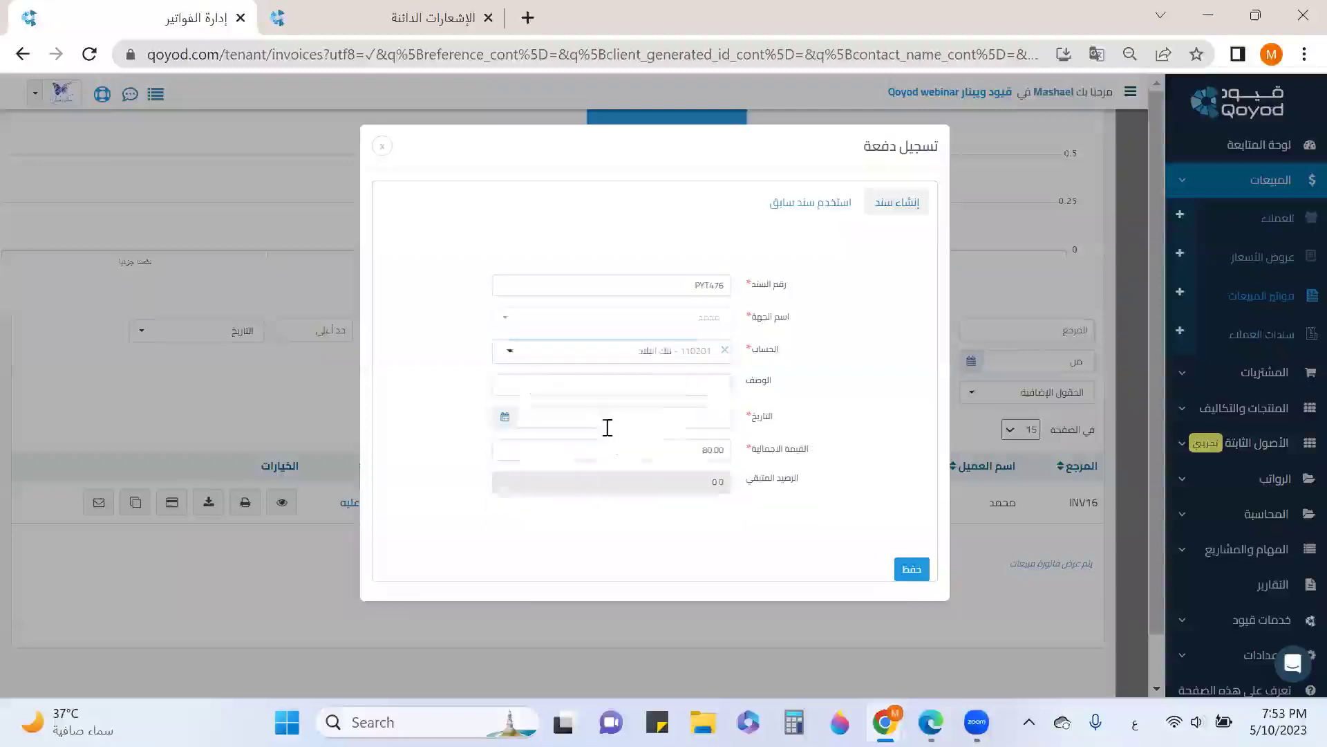
click(555, 413)
click(540, 269)
click(910, 571)
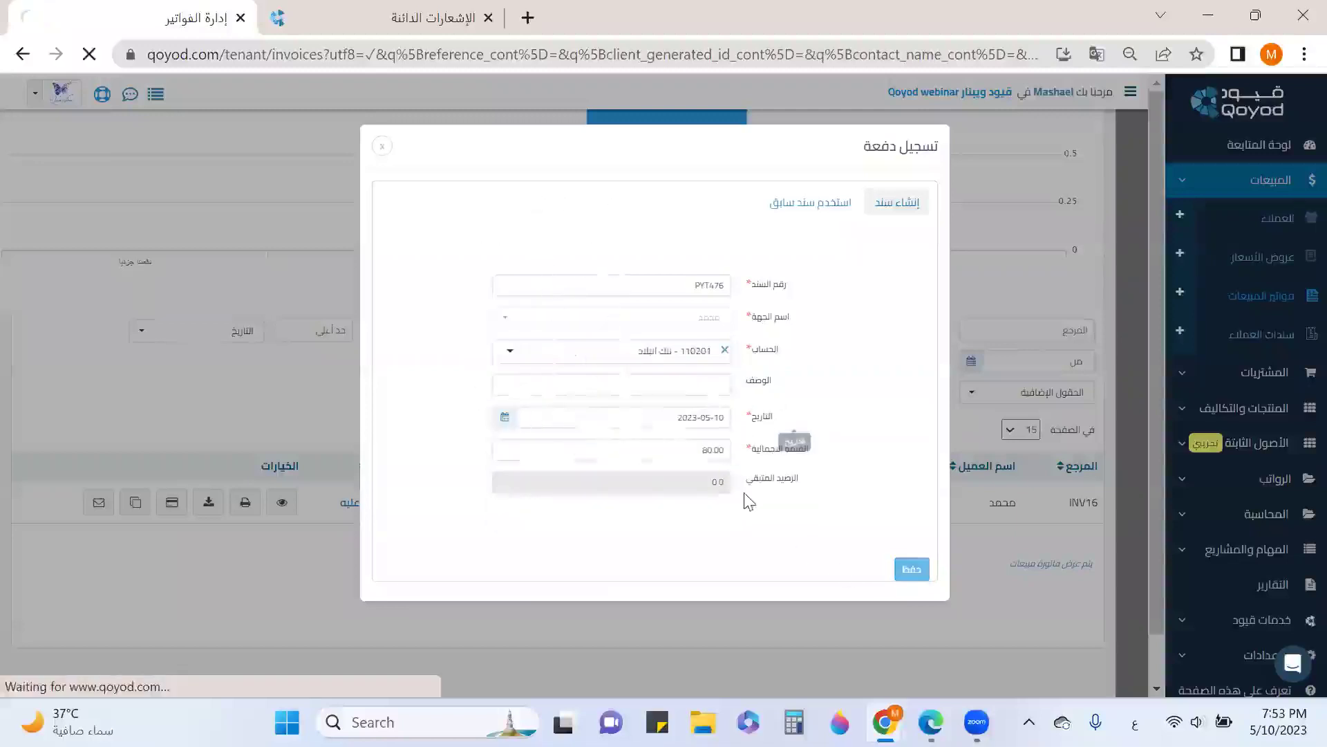
scroll(754, 603, down, 3)
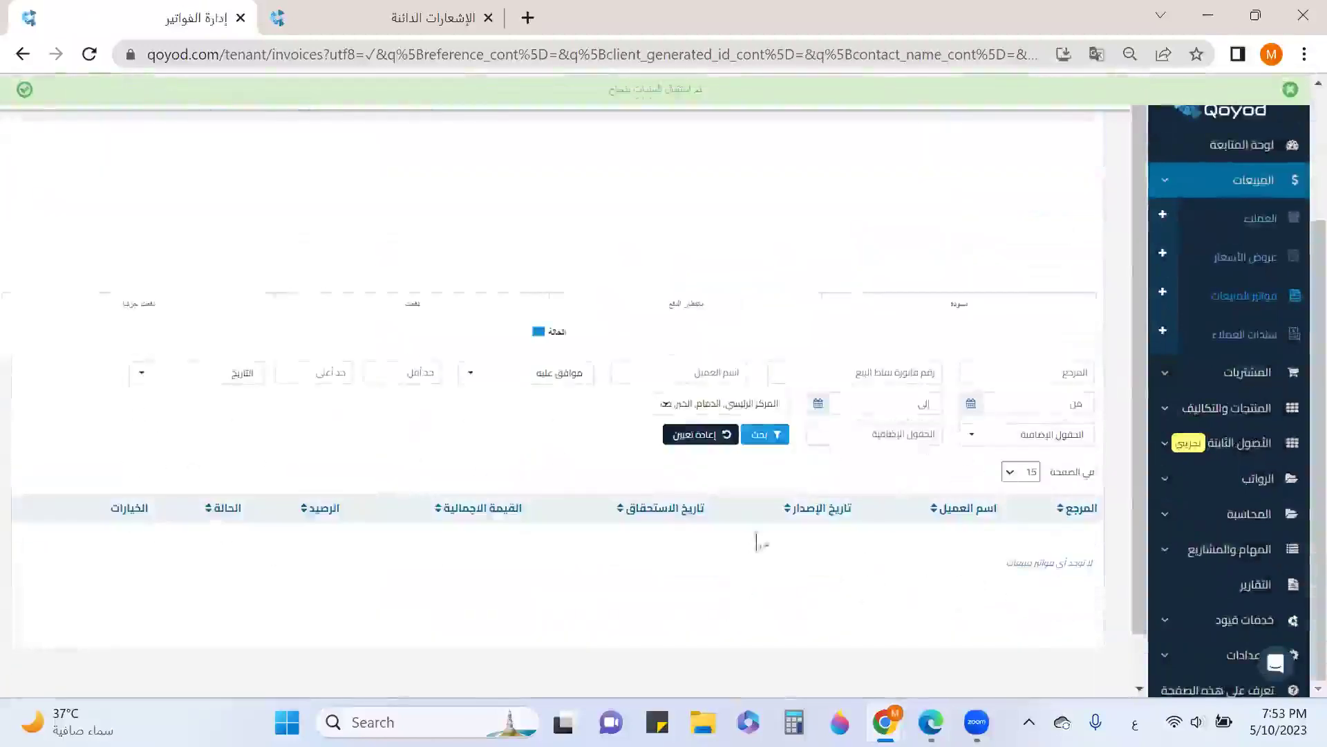
Filter the invoice list to partially paid (دفعت جزئيا) status
click(580, 373)
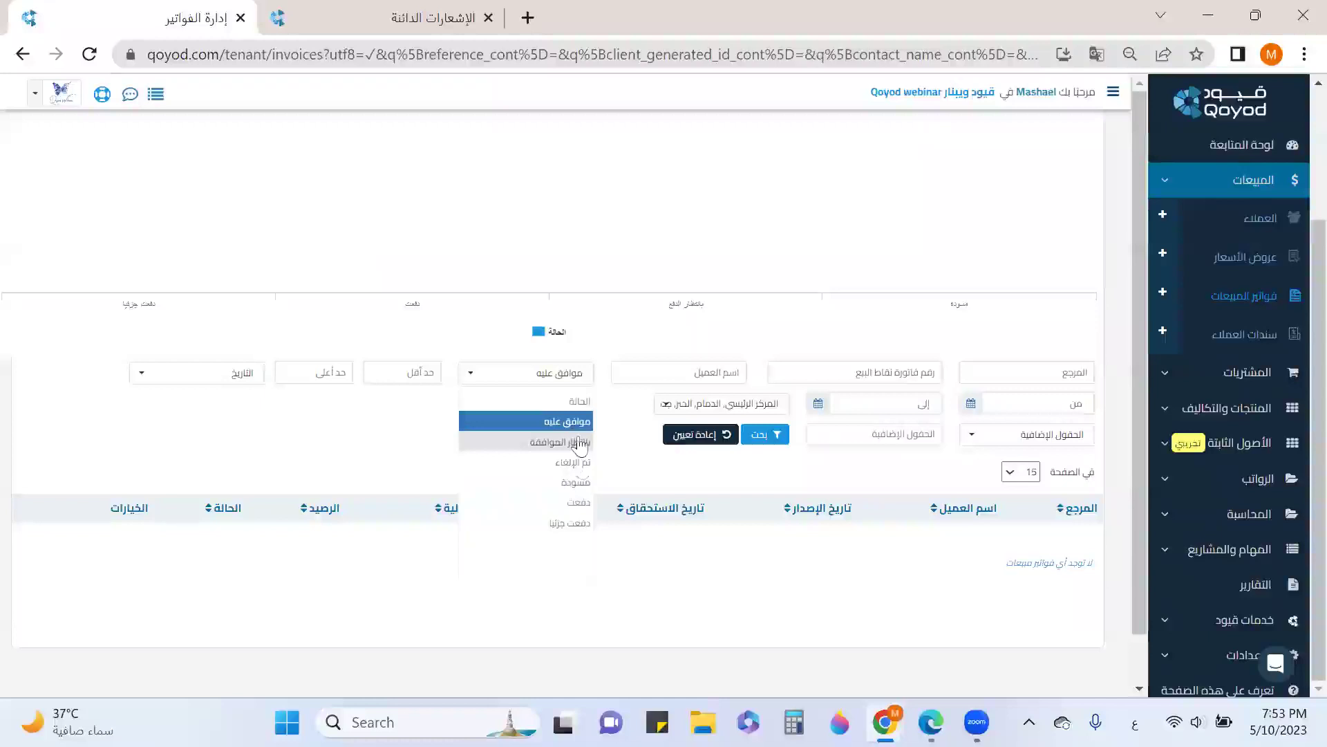
click(565, 524)
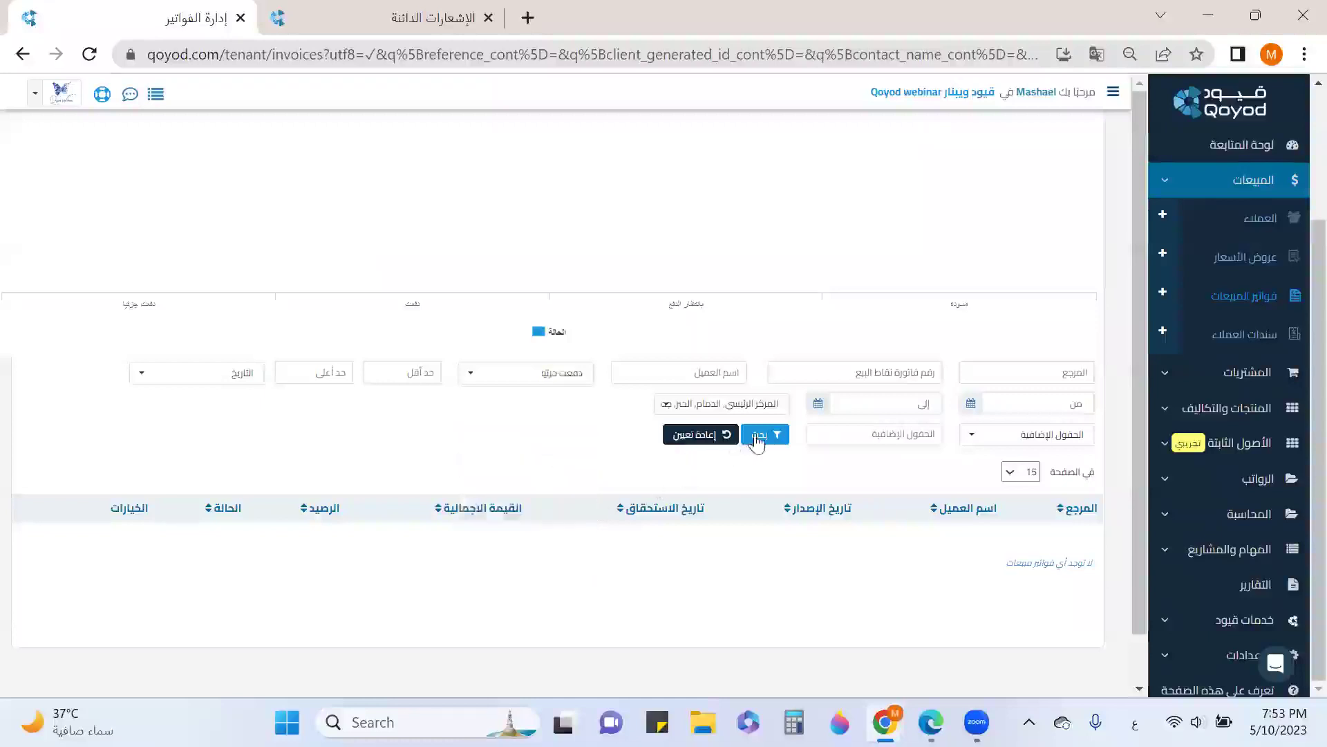
click(758, 435)
scroll(899, 450, down, 5)
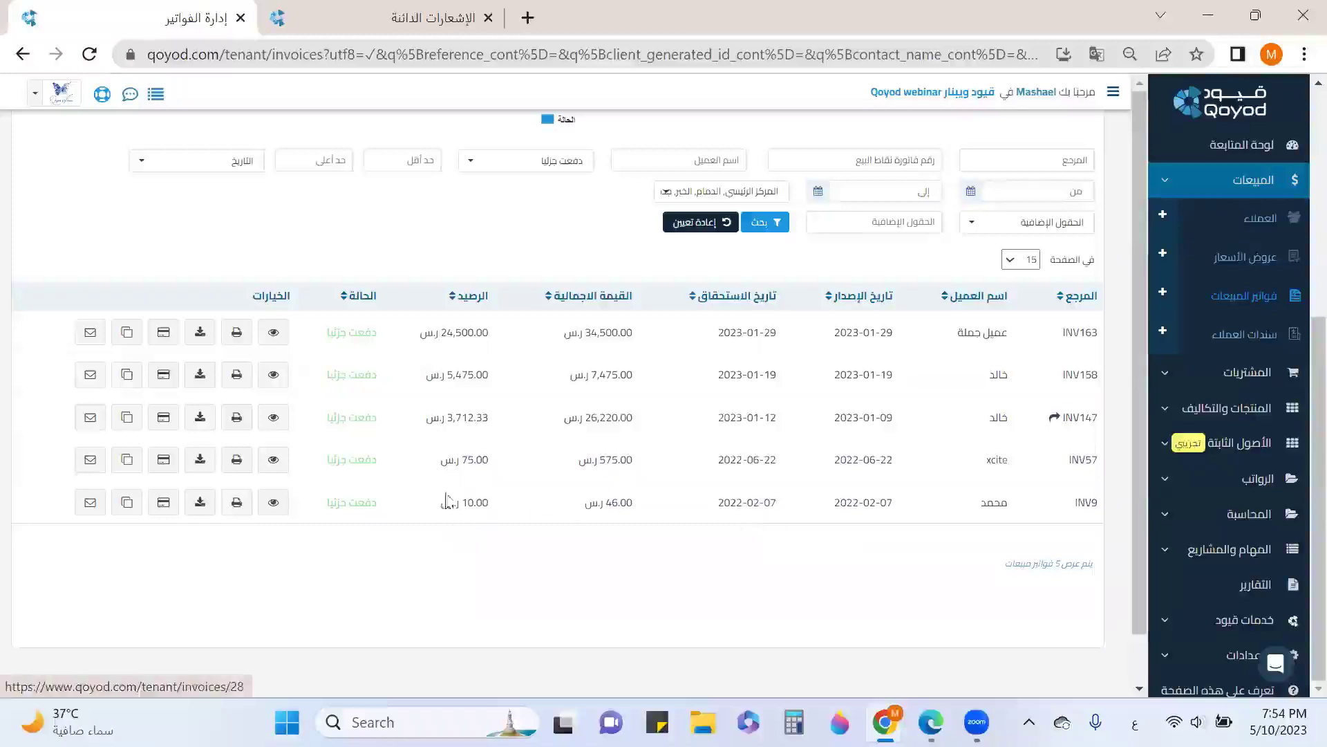
click(163, 503)
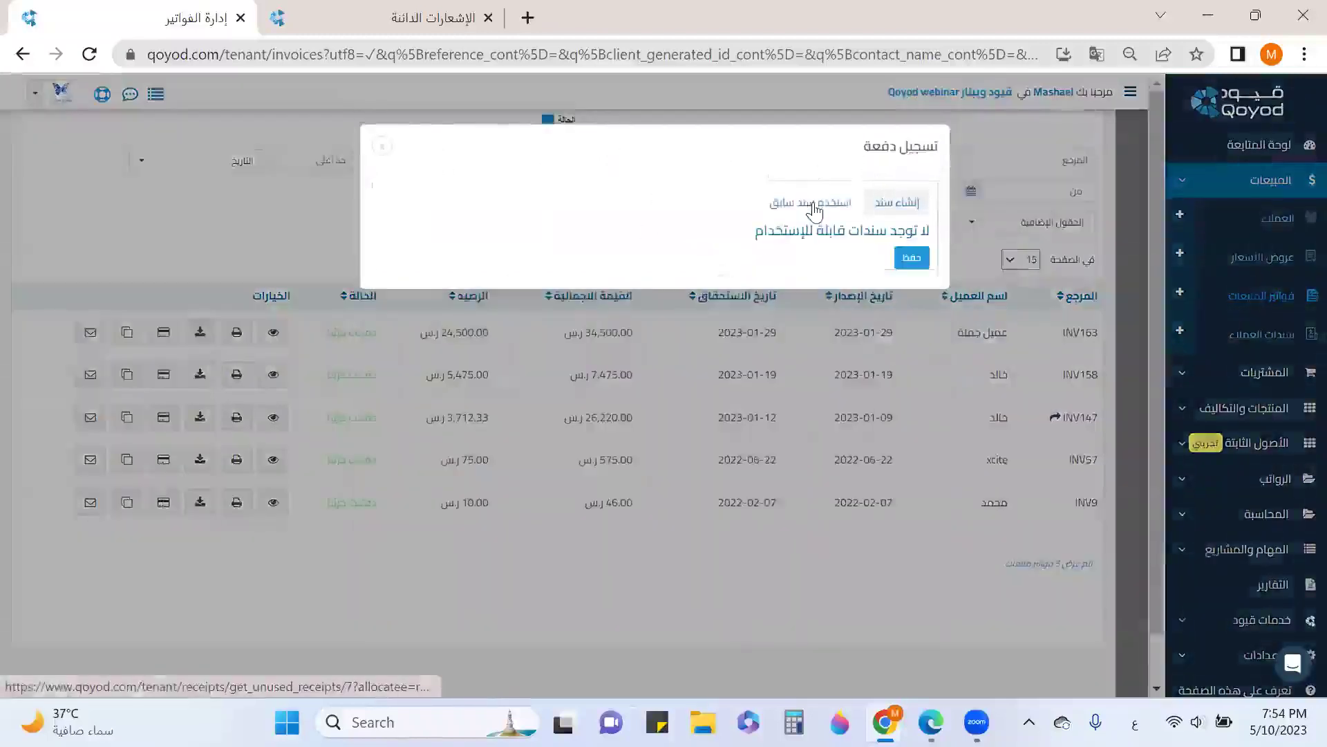
click(383, 147)
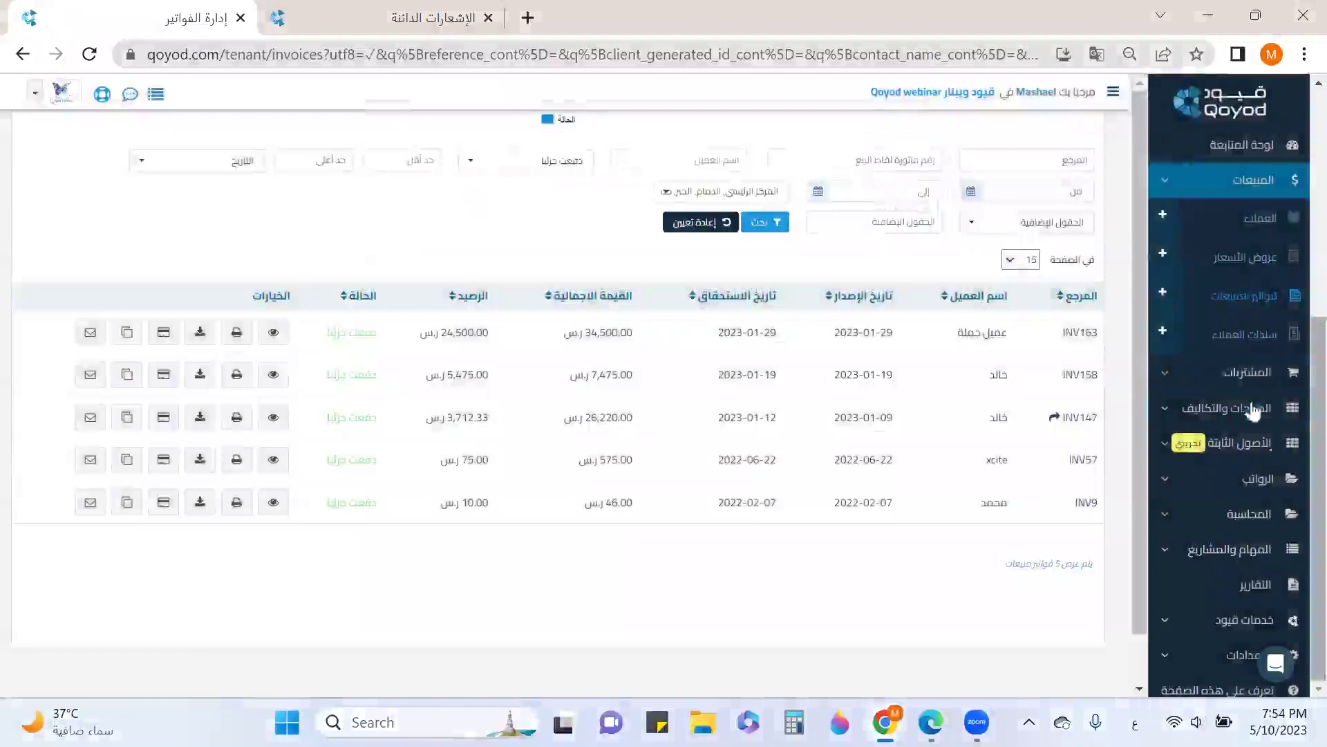
click(1164, 332)
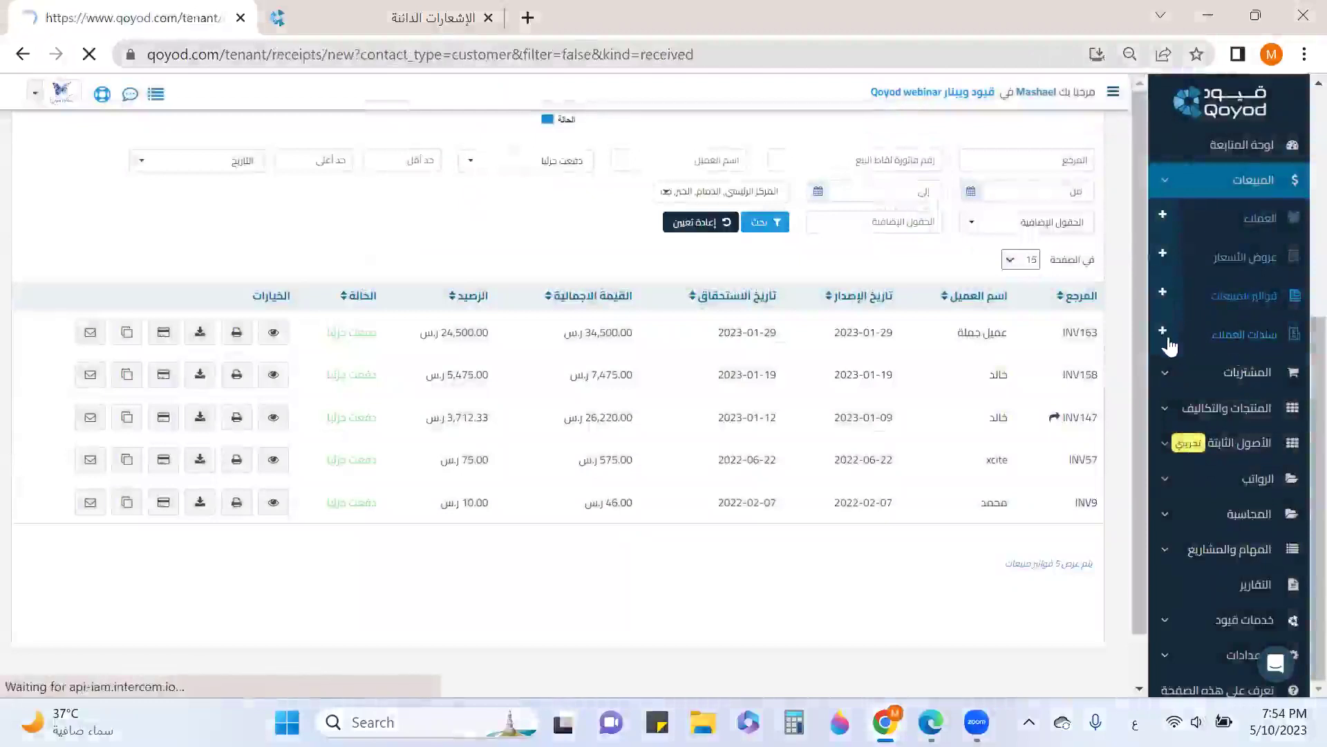
click(883, 305)
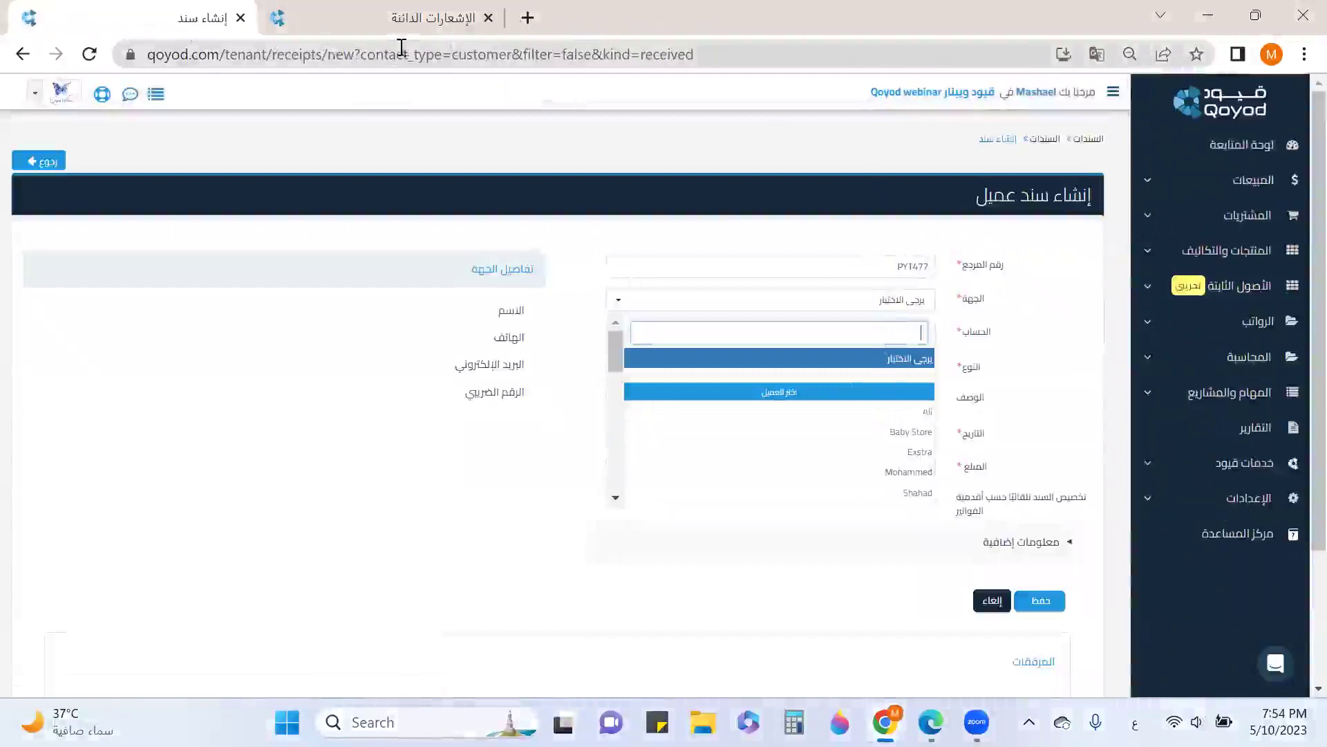
click(23, 54)
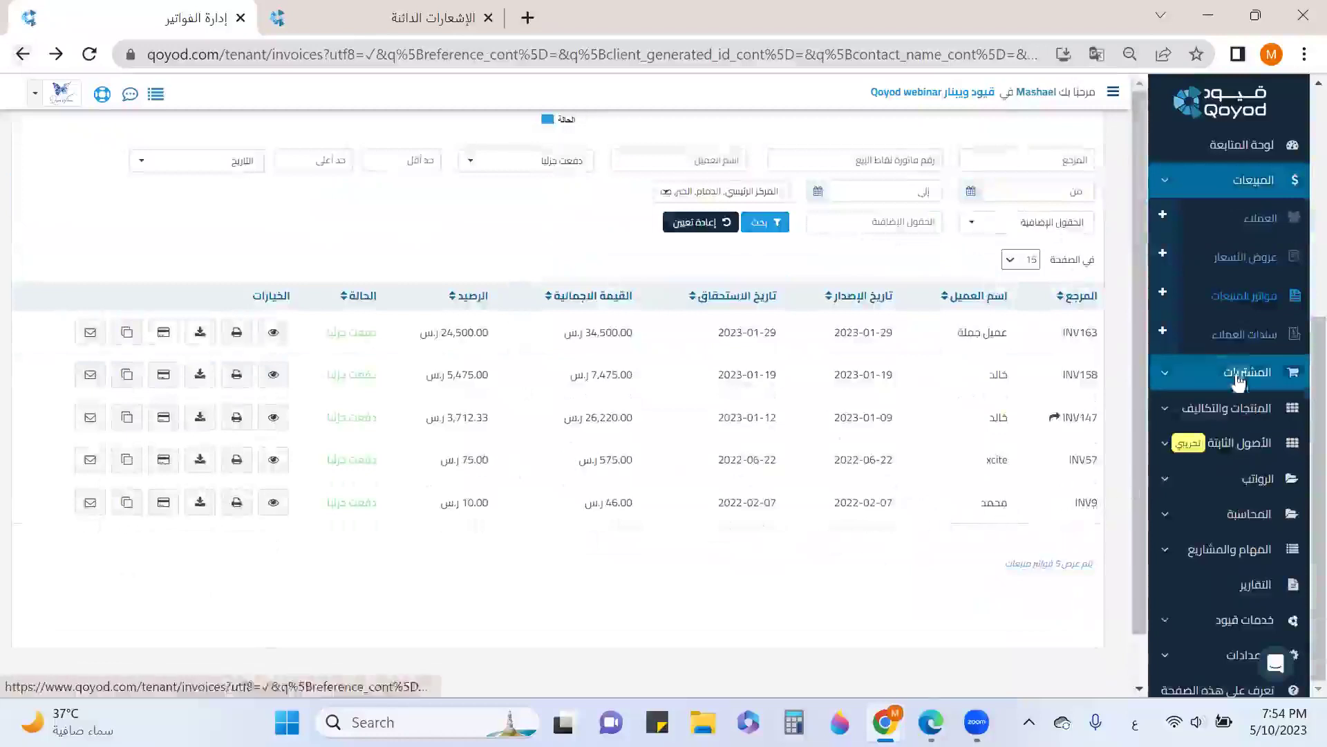
Start a new customer receipt for INV9's customer, received into account 11020401
click(1160, 337)
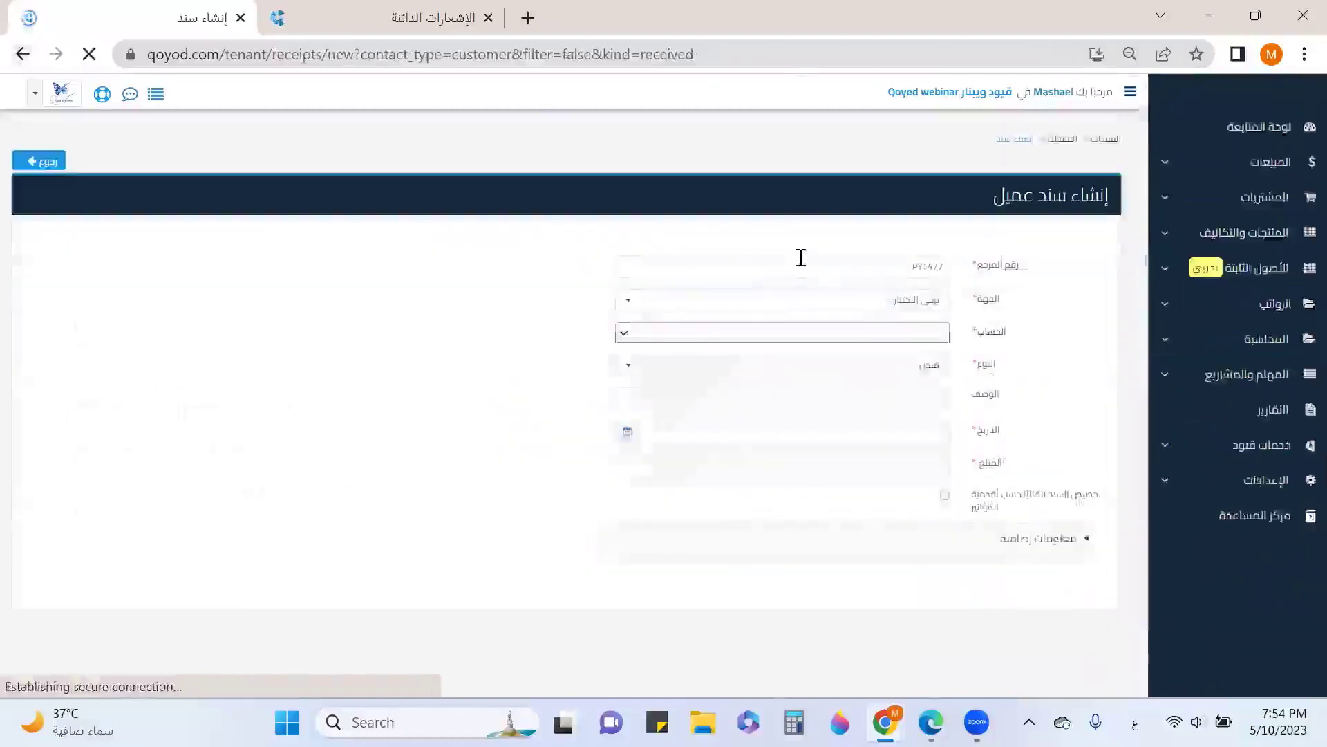
click(801, 301)
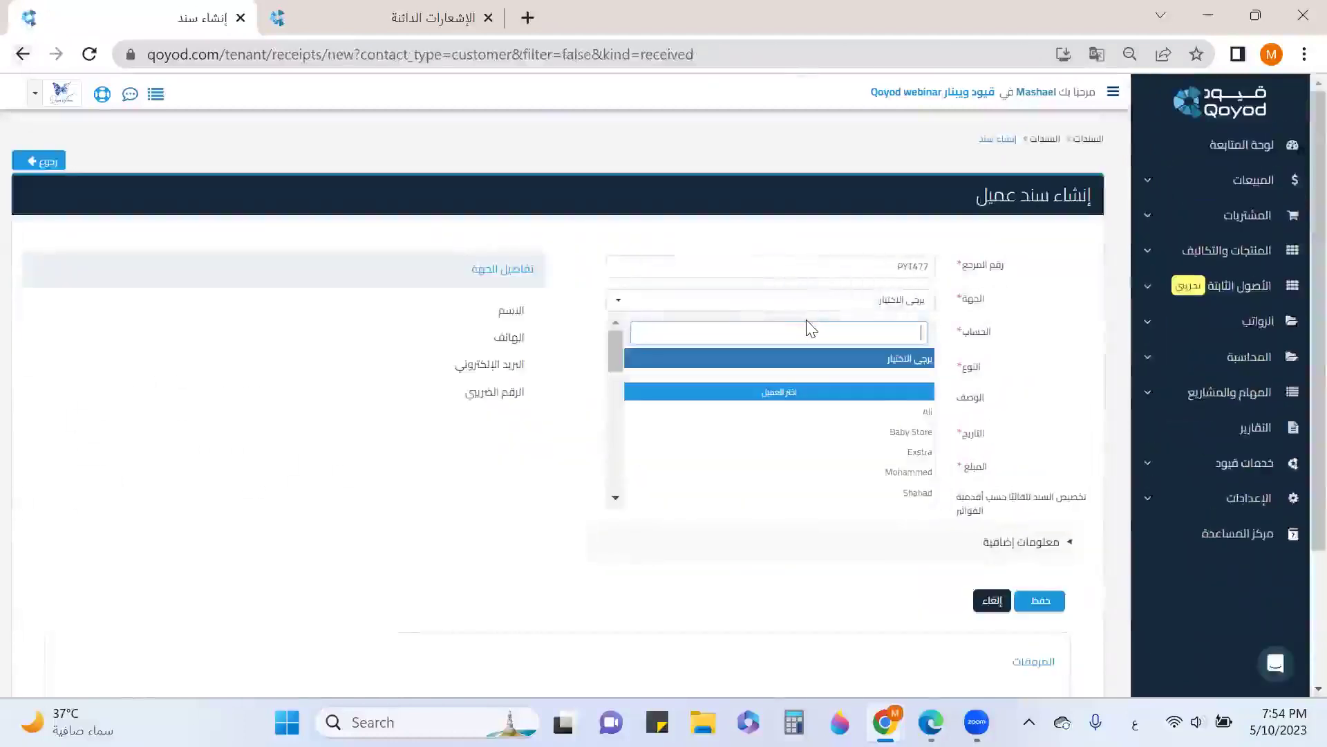
text(مح)
click(747, 379)
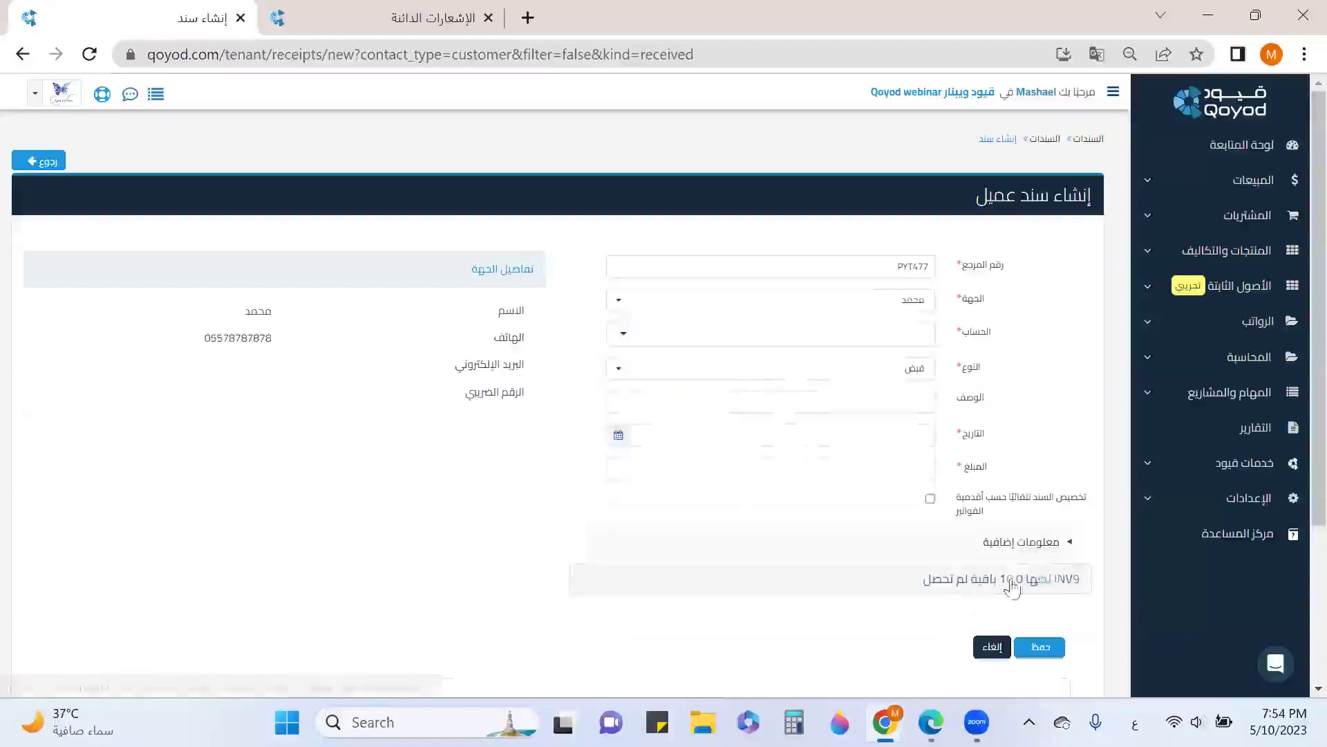
click(895, 332)
scroll(776, 411, down, 10)
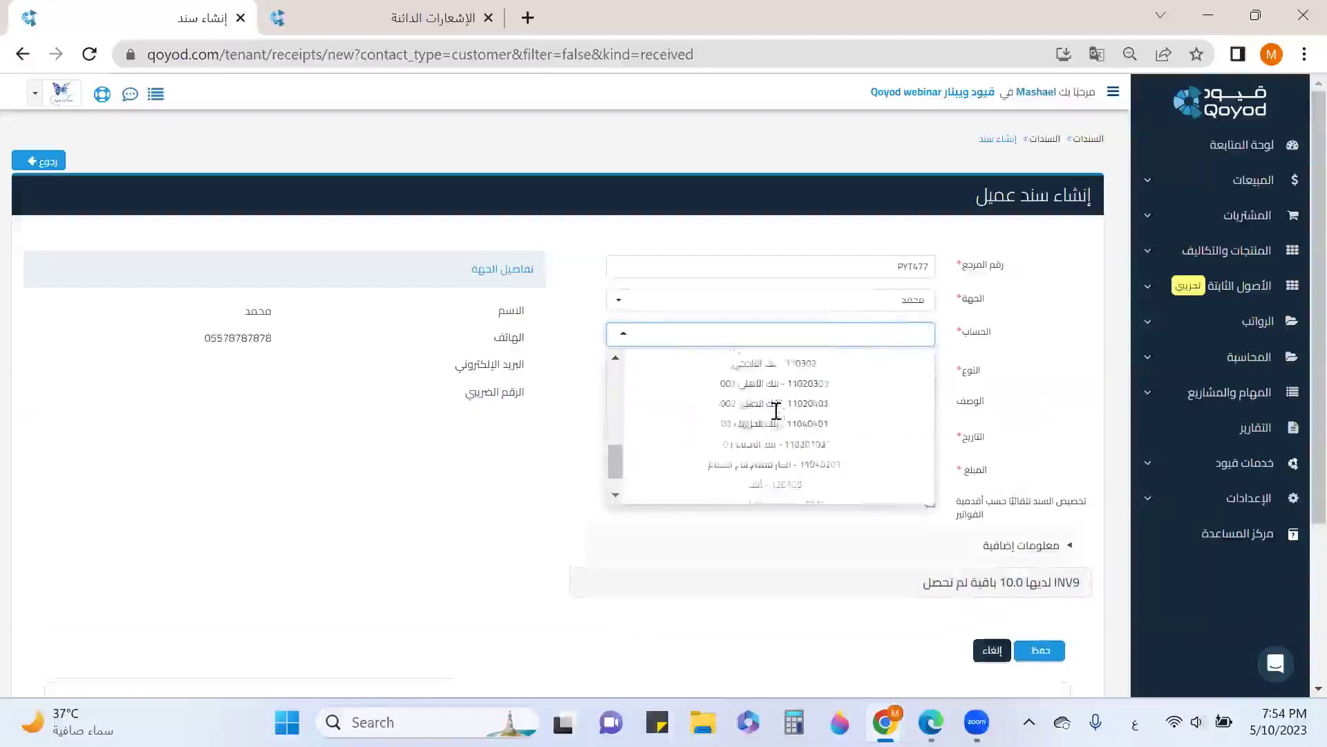
click(777, 389)
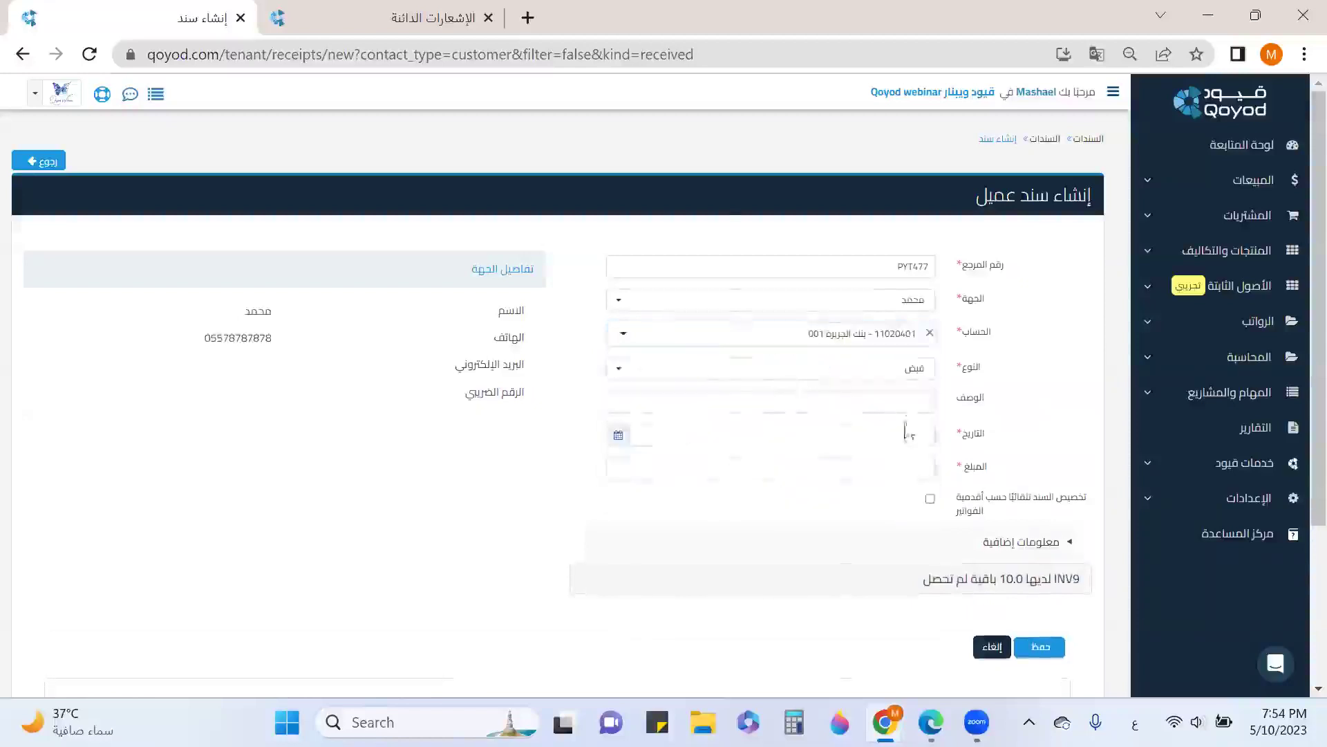
Date the receipt 2023-05-10, set amount 10, allocate it to INV9 and save
click(903, 435)
click(645, 288)
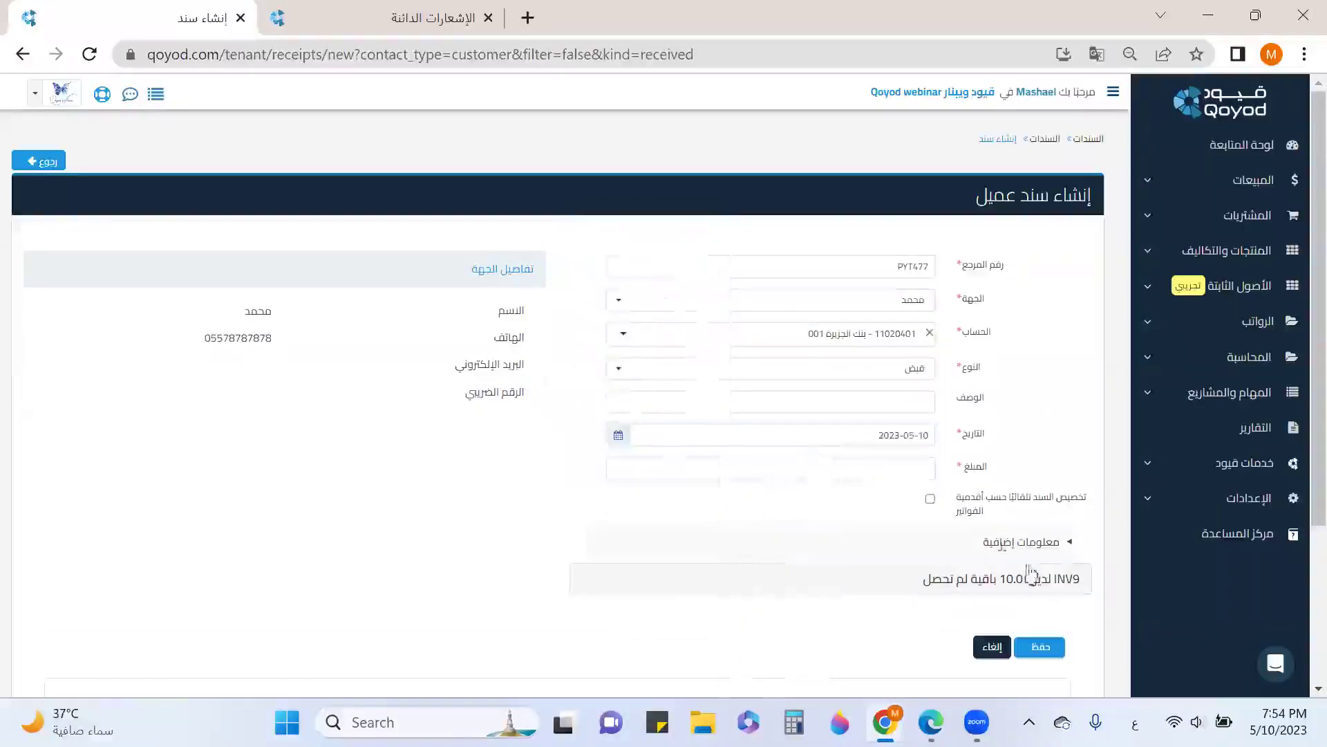
click(925, 468)
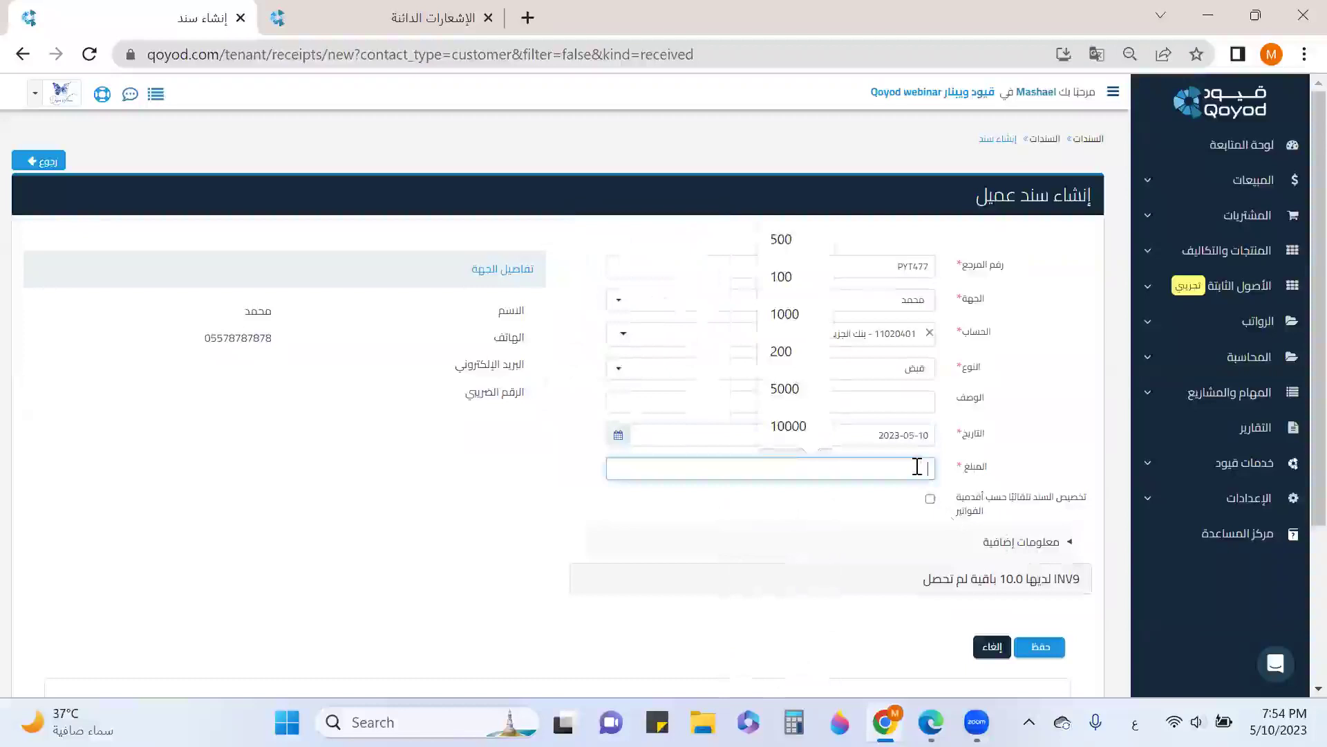
text(1)
click(930, 508)
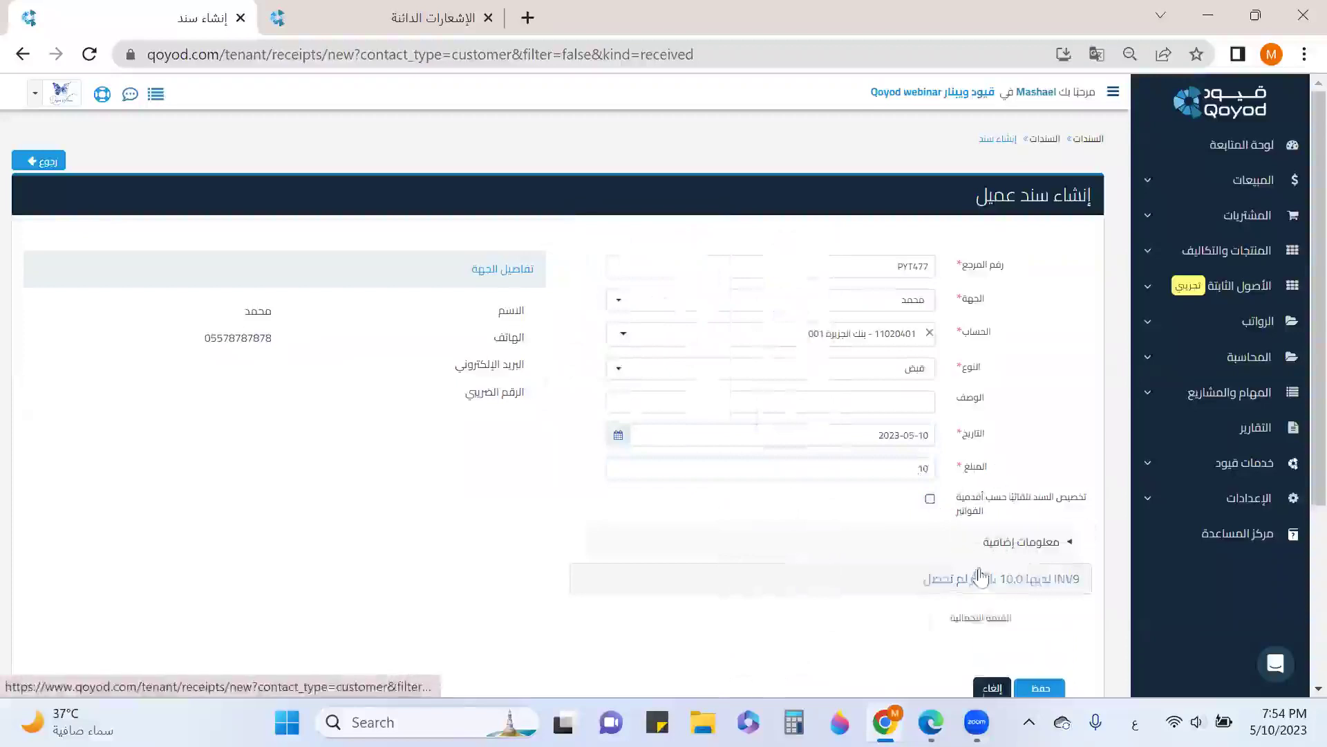
click(957, 592)
click(842, 333)
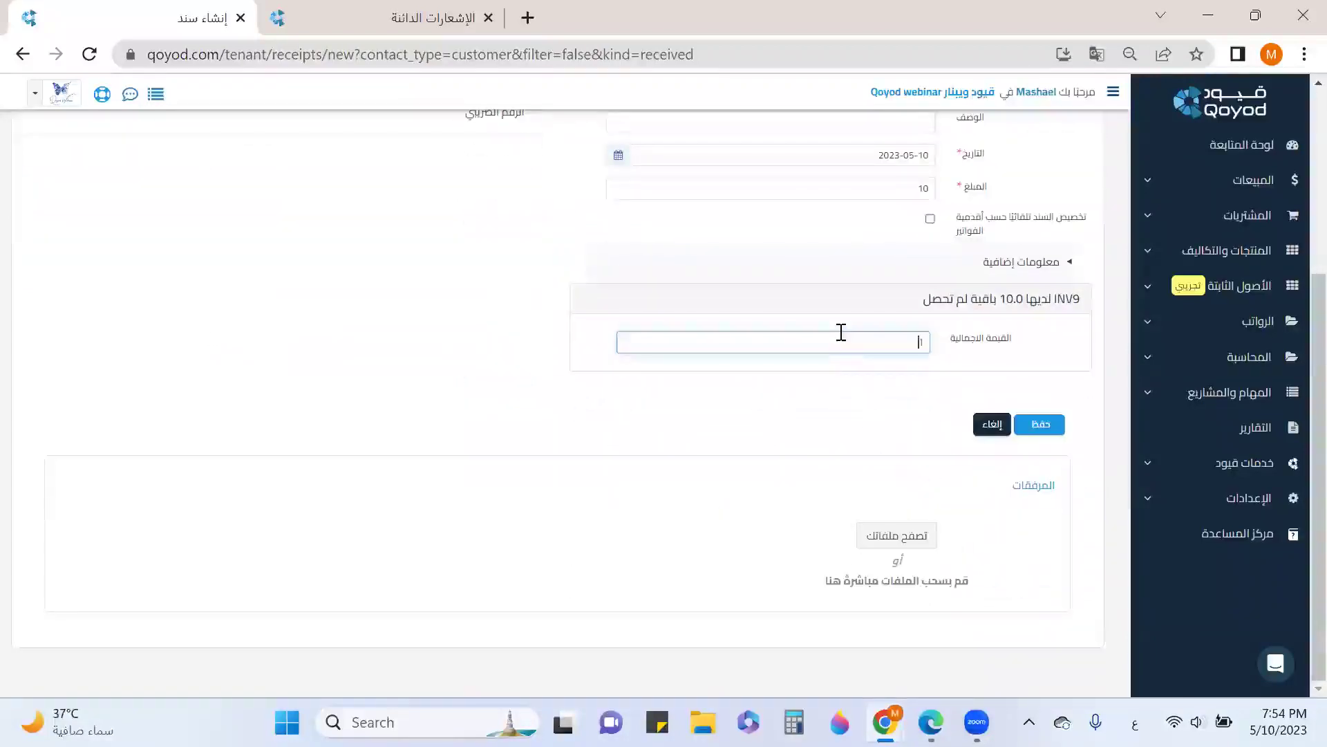
click(1045, 427)
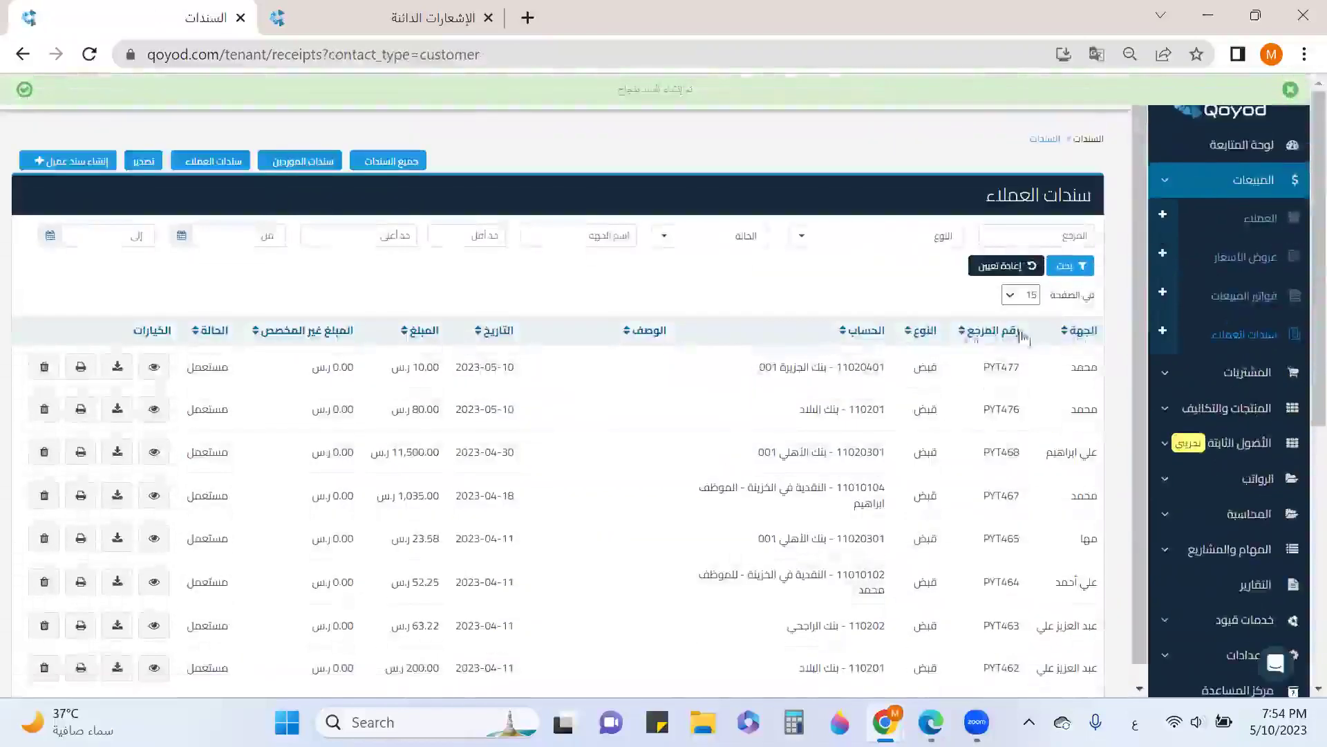
Go back to the sales invoices list, now showing four partially paid invoices
click(1245, 296)
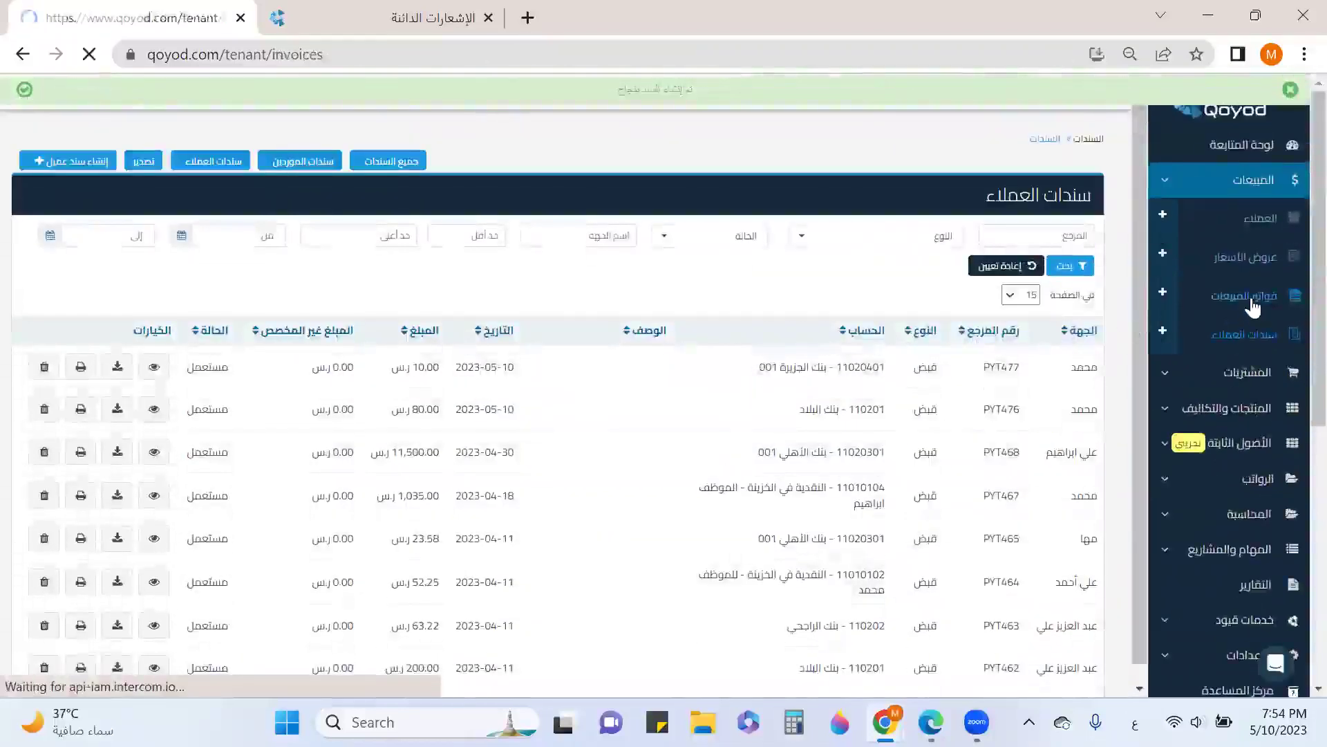
scroll(676, 319, down, 5)
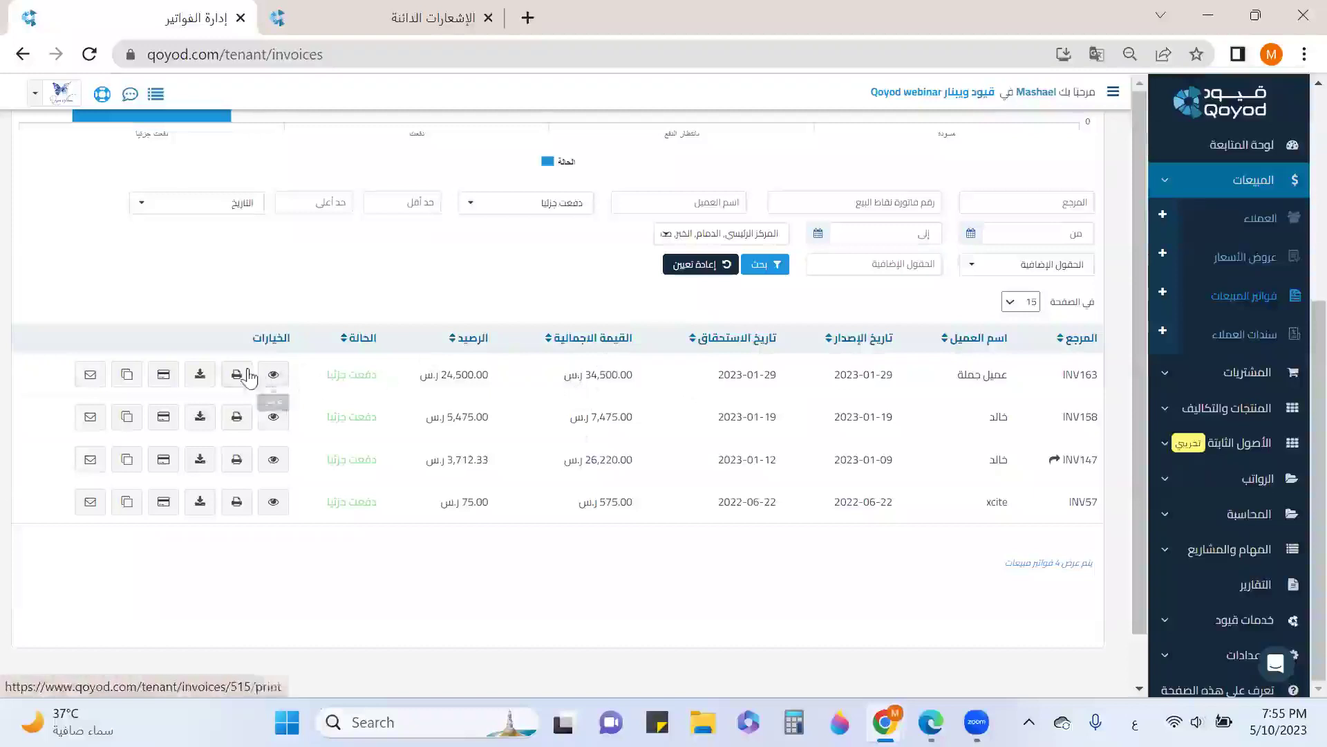
Apply 10,000 from earlier receipt PYT385 to INV163, leaving 14,500.00 due
click(163, 376)
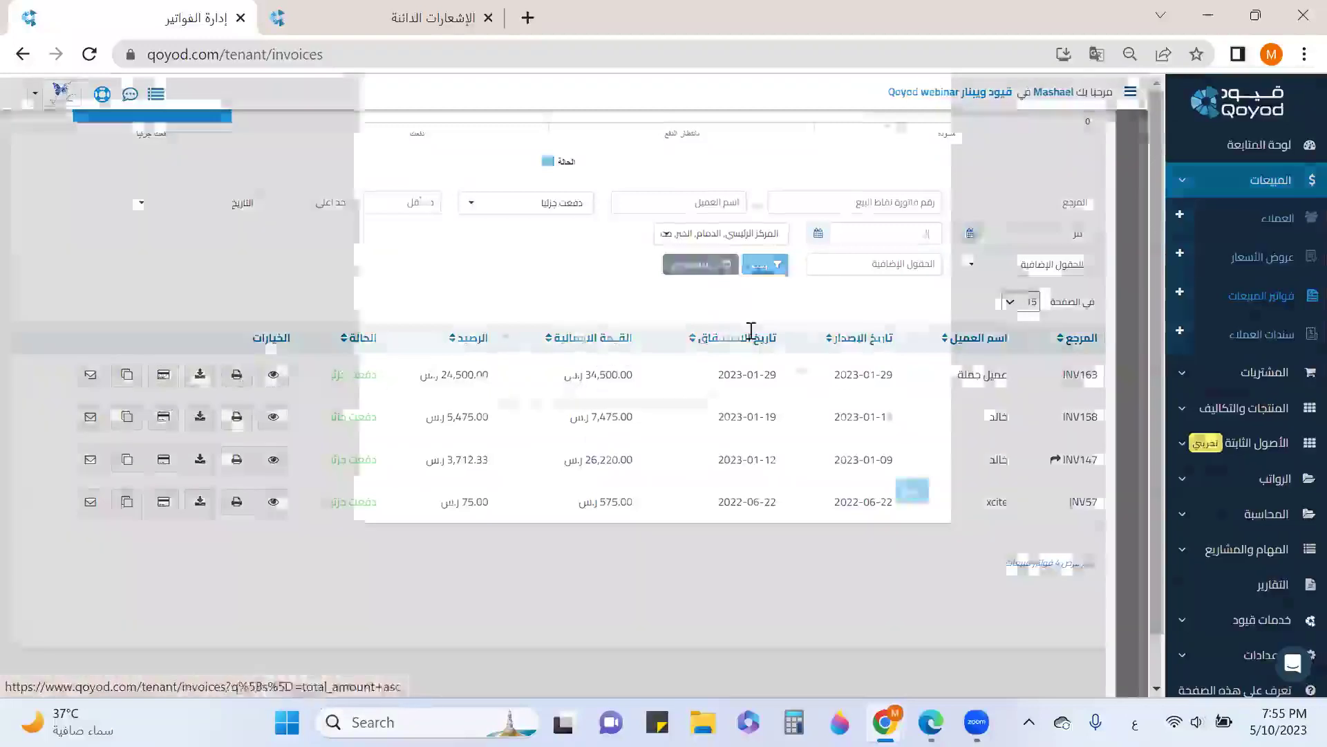
click(806, 202)
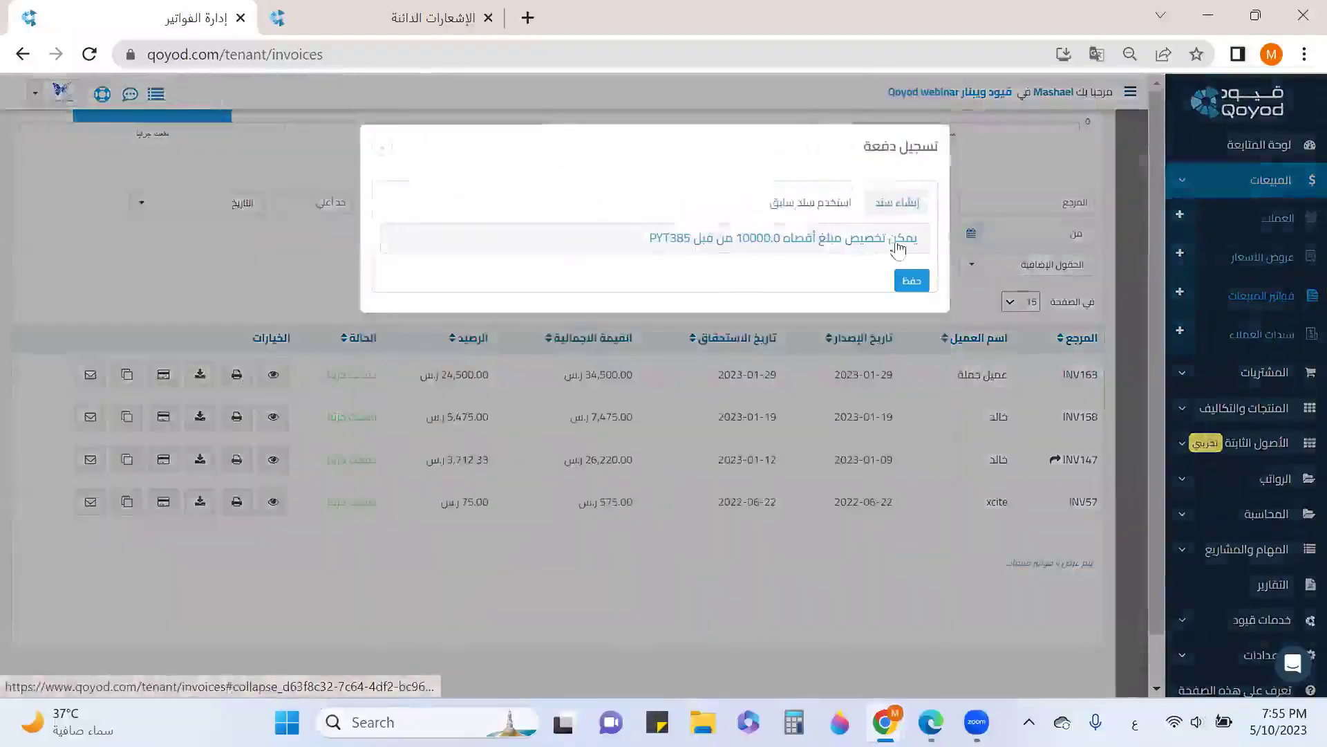
click(863, 247)
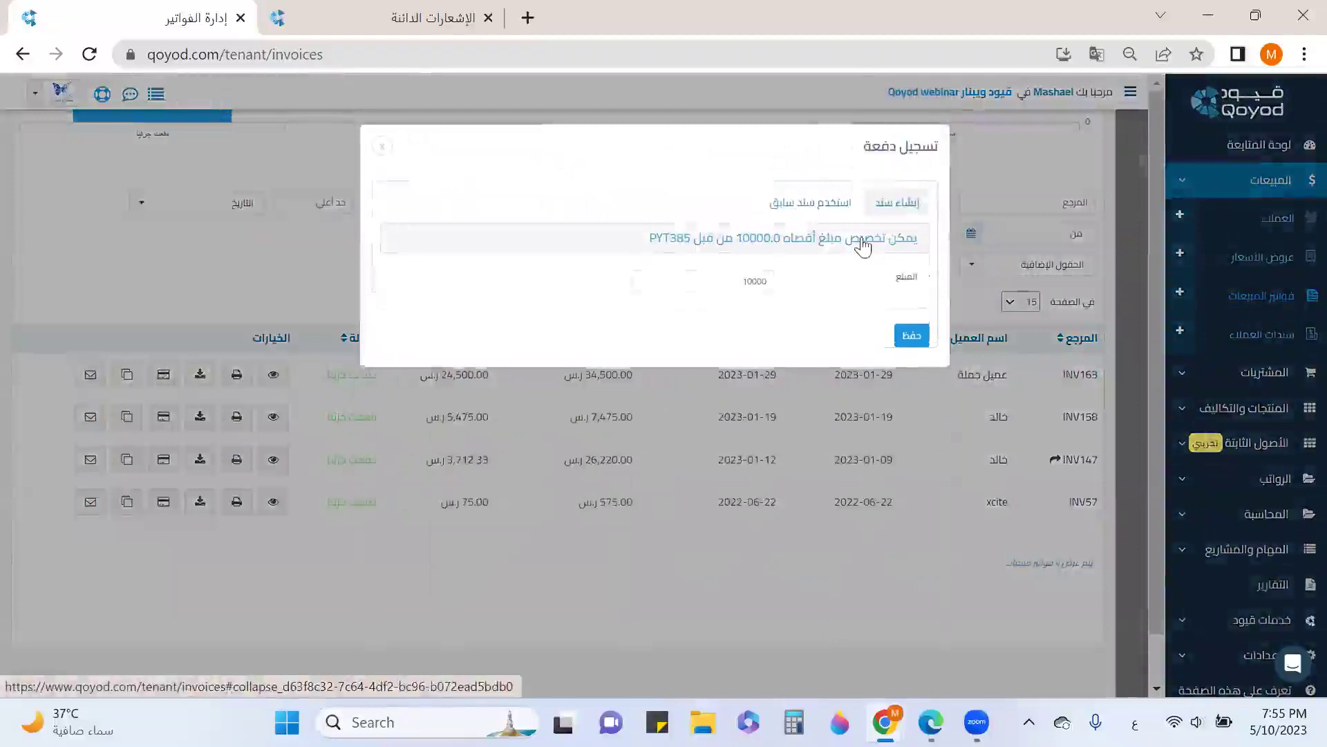
click(911, 336)
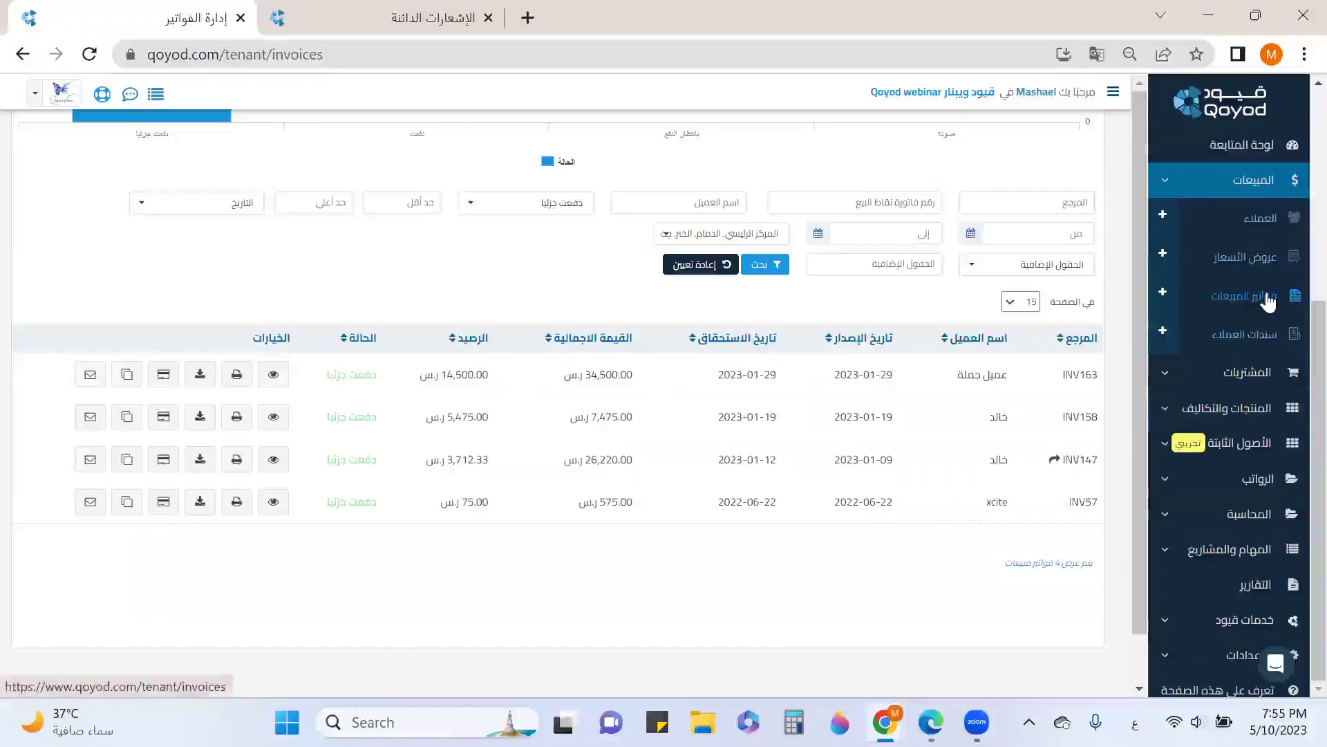
Check the customer receipts list, then show the Sales and Purchases exercises PDF full screen
click(1268, 330)
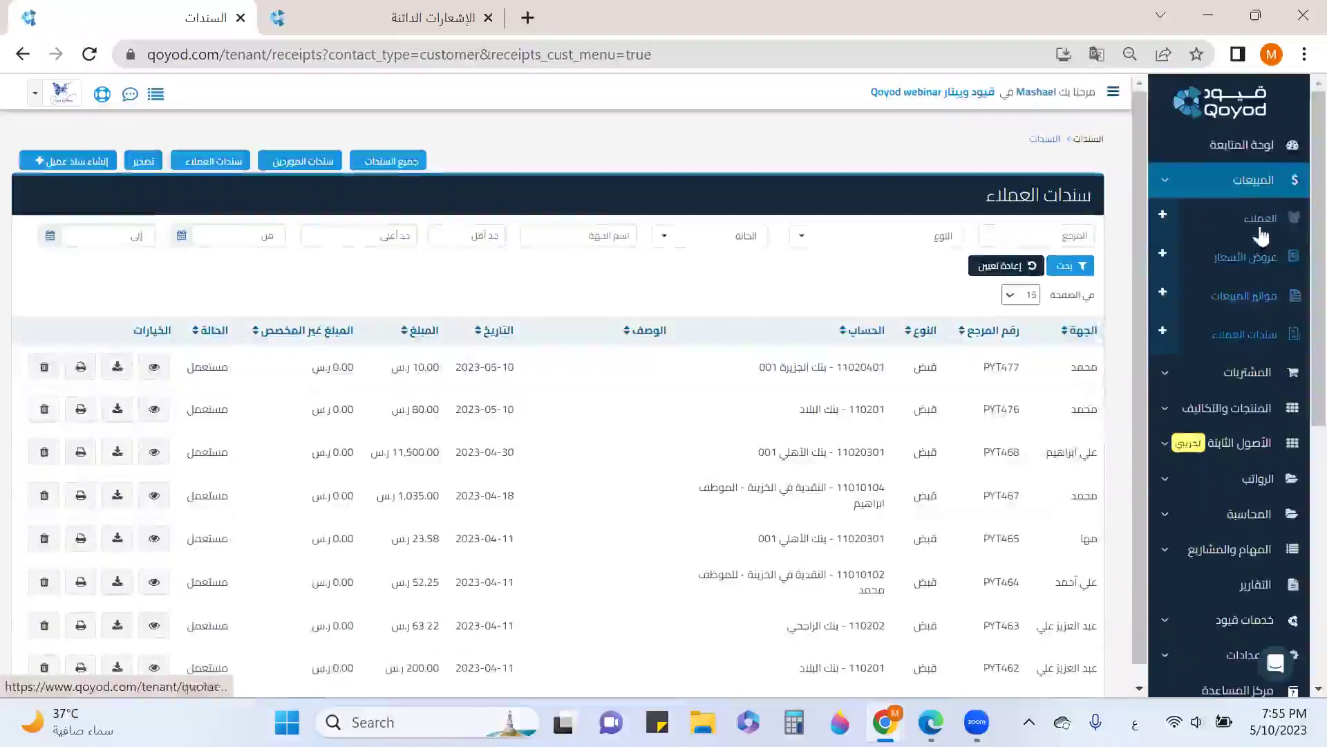
click(1254, 187)
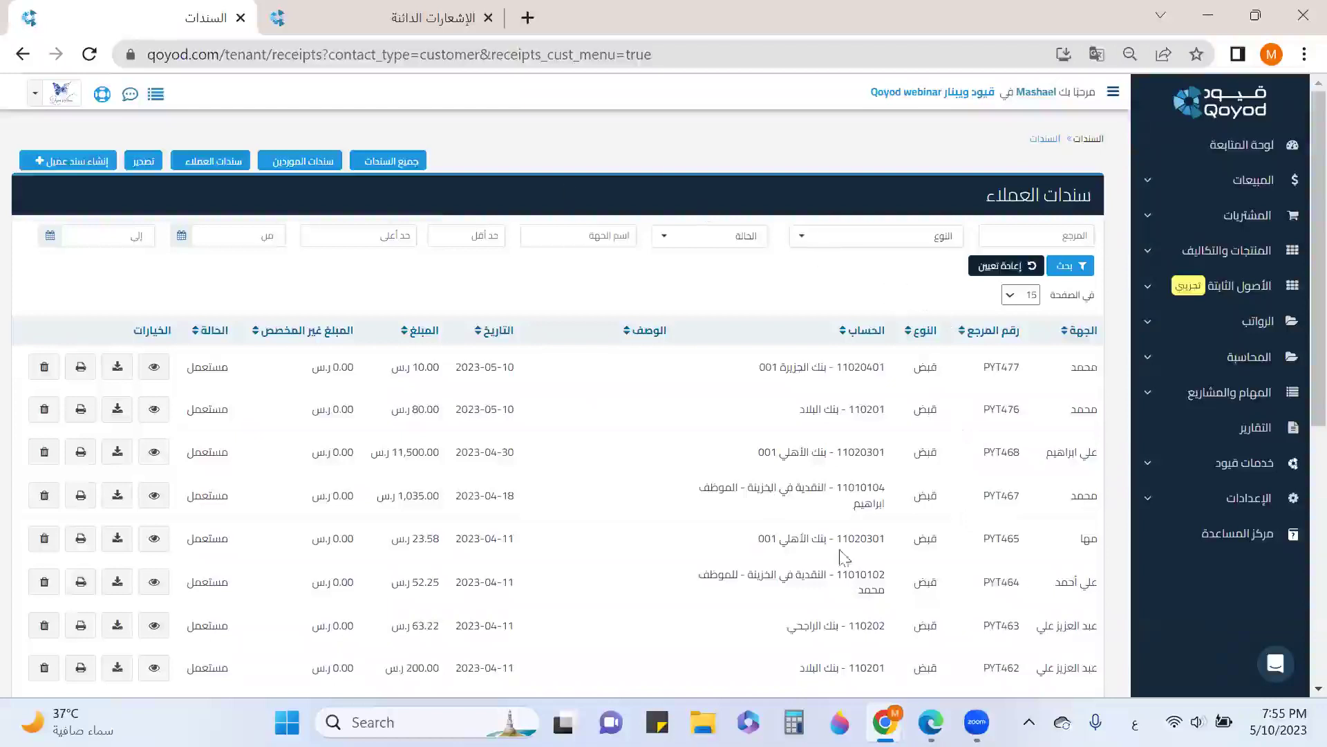
click(931, 721)
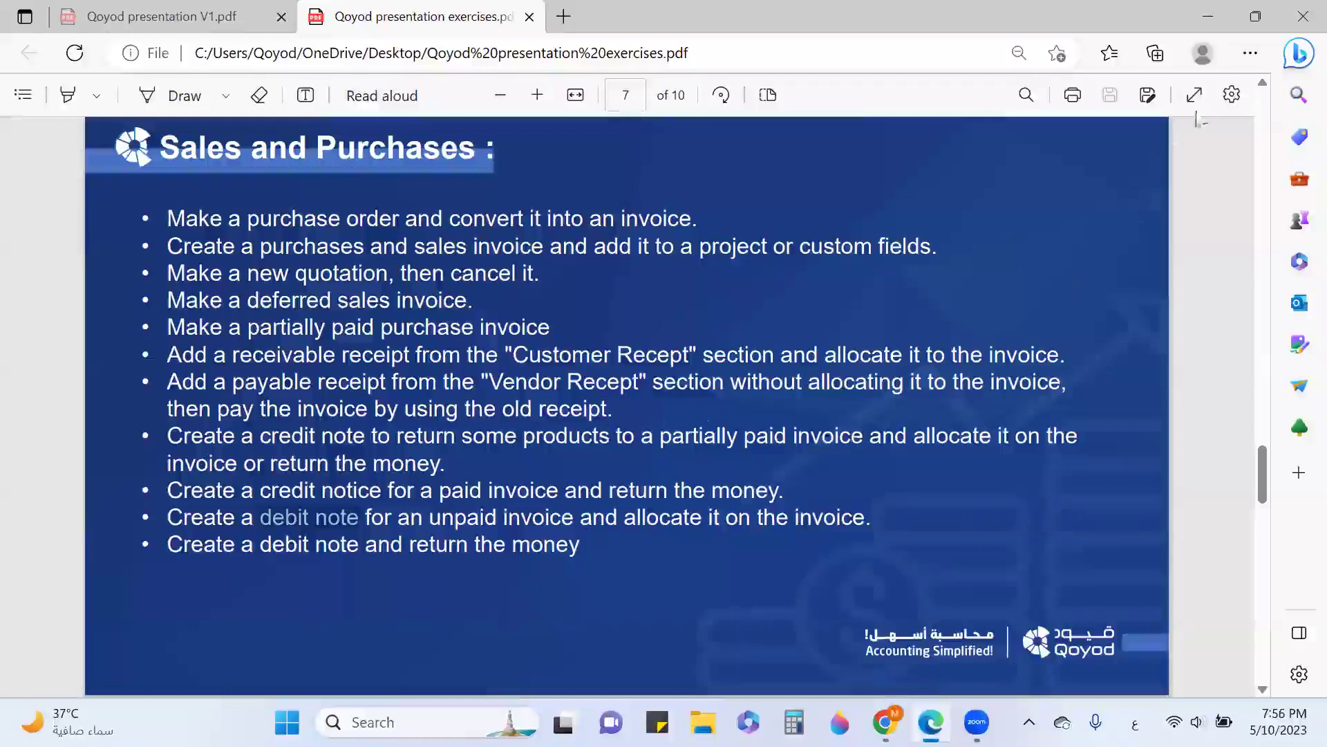
click(1196, 96)
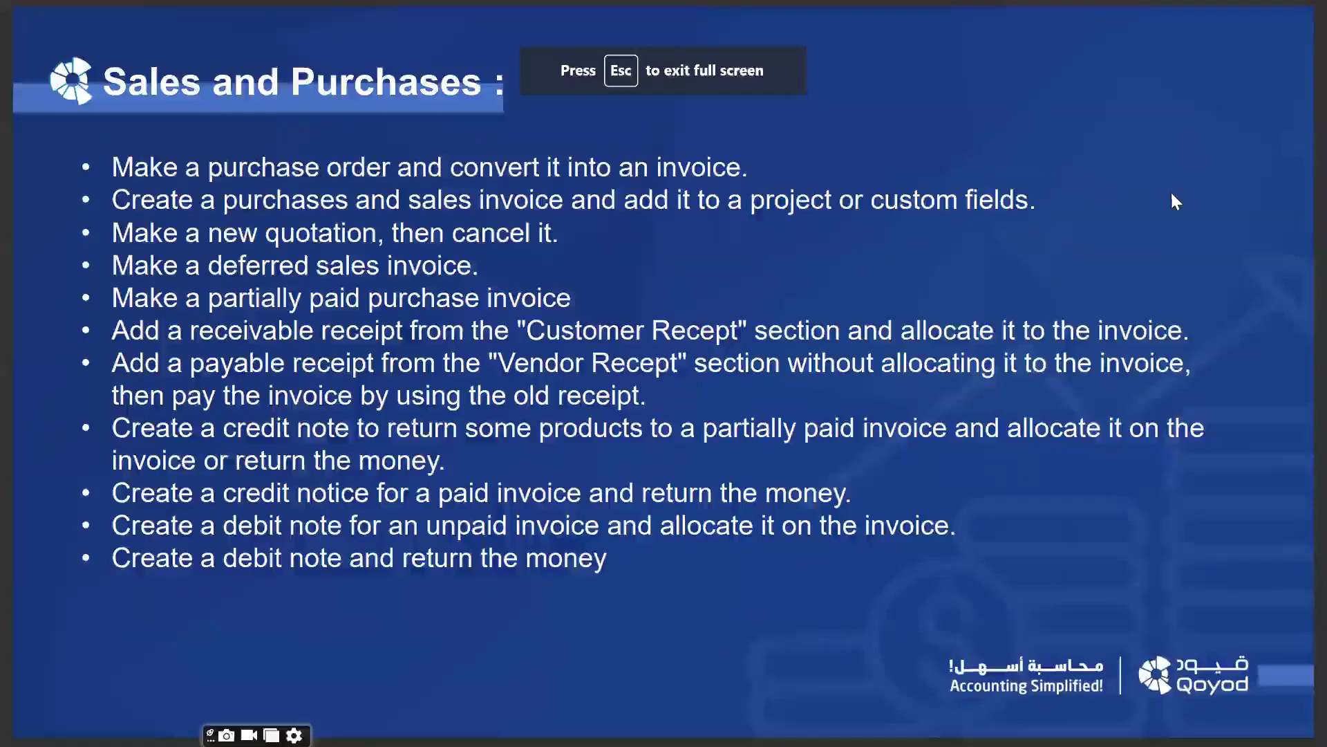